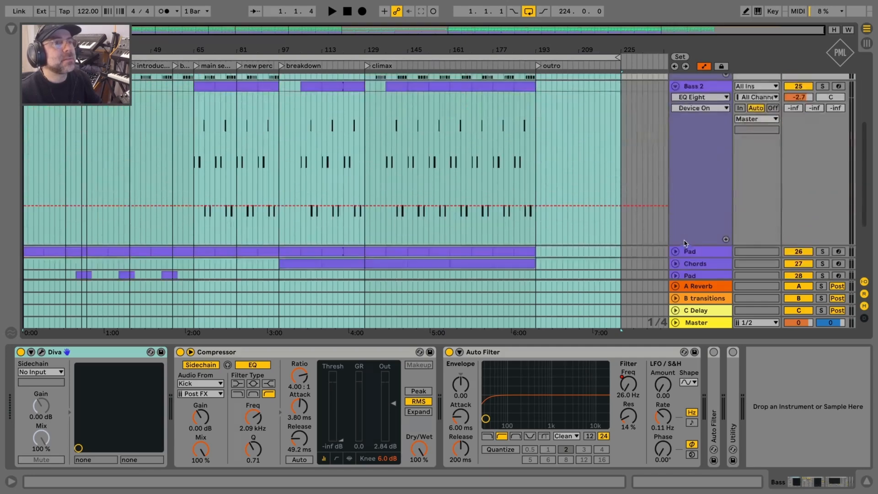
Step: Fold the lower bass track and examine the Bass track's Diva patch in its plug-in window, closing the window again
click(676, 250)
scroll(683, 243, down, 2)
scroll(688, 237, up, 6)
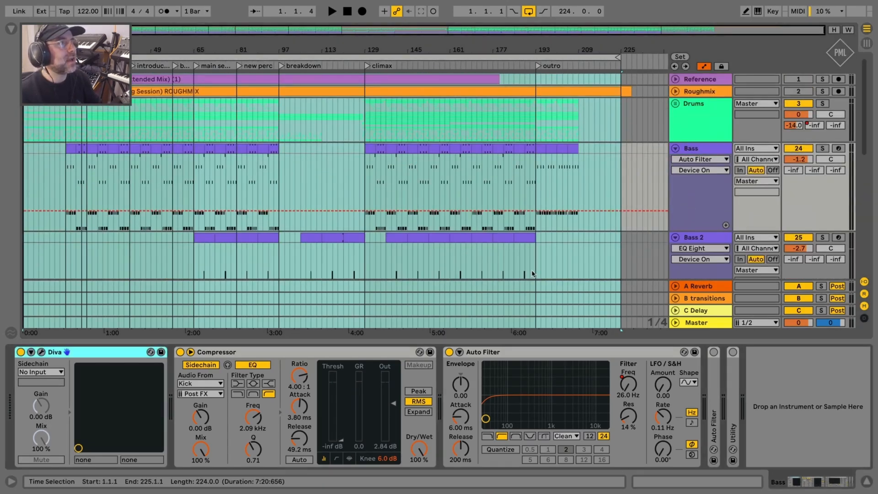
click(41, 352)
click(114, 165)
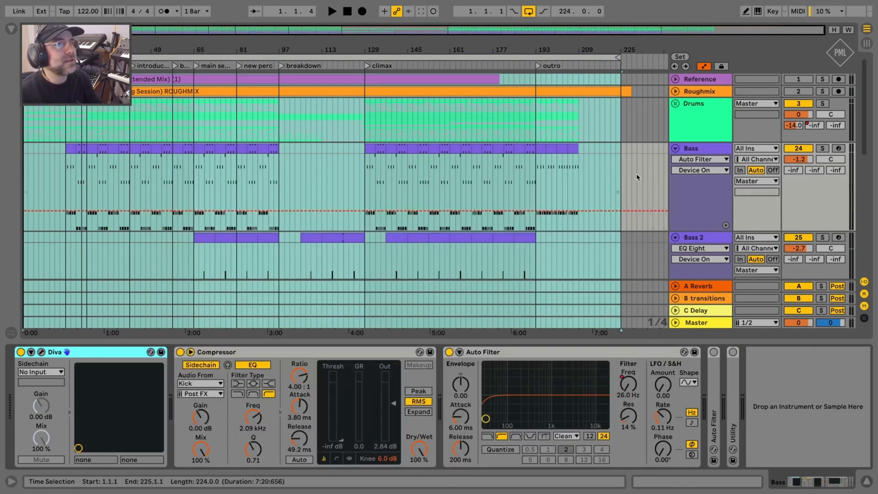
Step: Examine the Diva patch of the Bass 2 track in its plug-in window and close the window
click(693, 238)
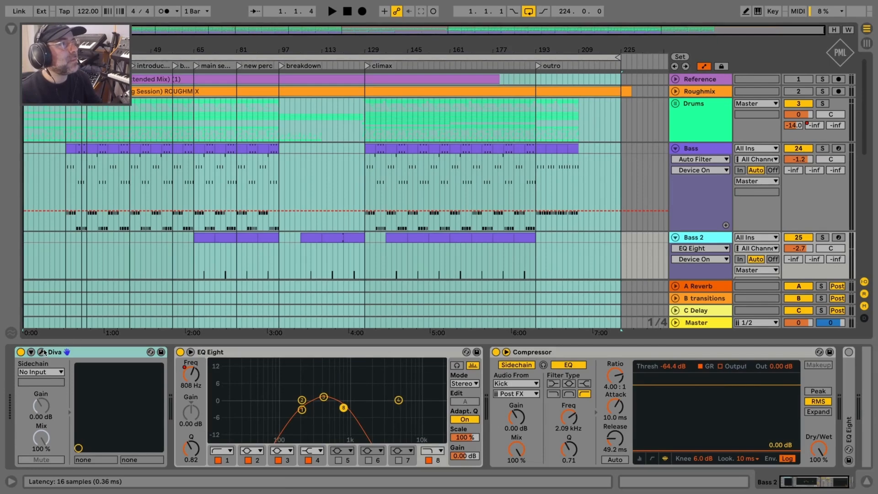
click(41, 352)
click(6, 172)
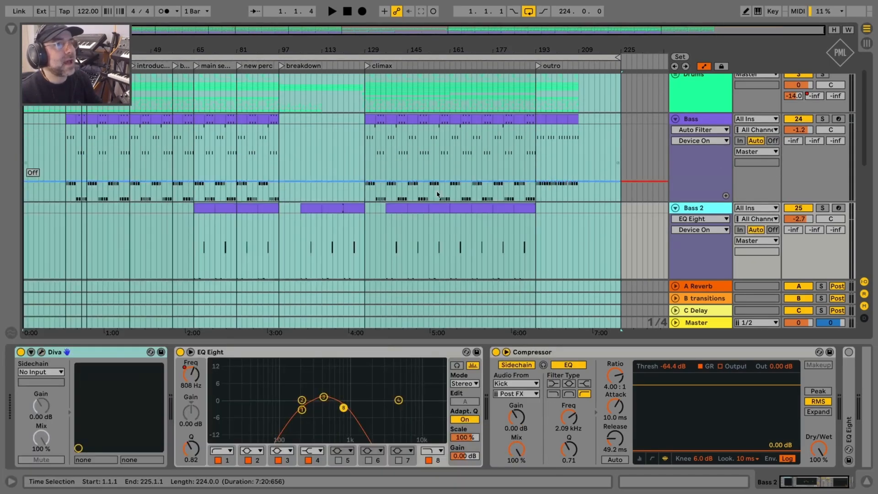
Step: Examine the Diva patch of the Pad track directly below Bass 2 and close the plug-in window
scroll(704, 163, down, 5)
click(704, 163)
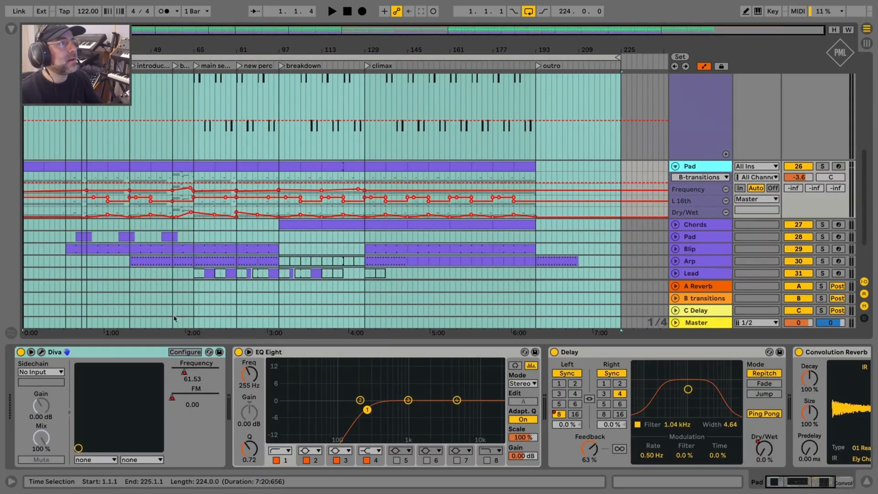
click(41, 352)
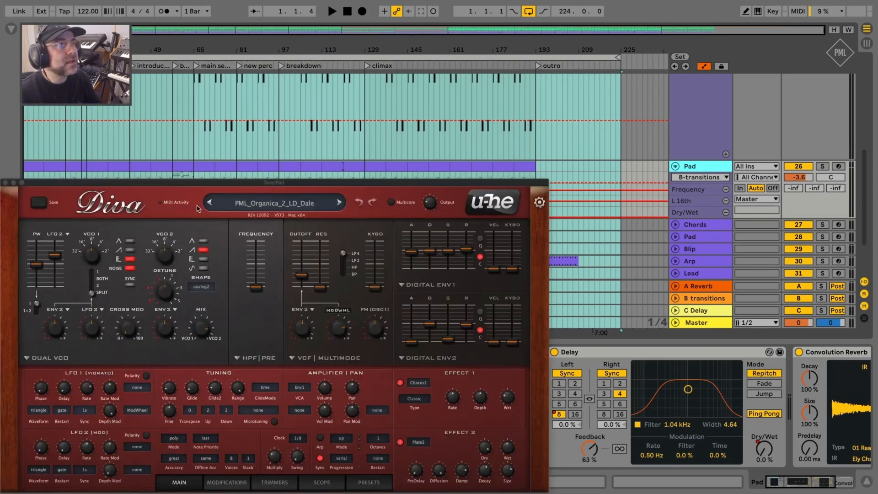
click(5, 183)
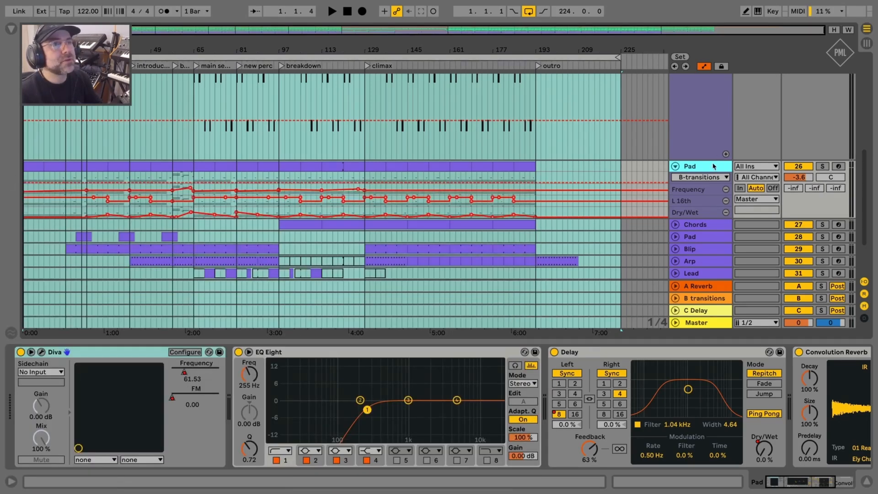
Step: Fold the Pad, Bass 2 and Bass tracks so the arrangement shows all tracks in compact form
click(676, 166)
scroll(679, 175, up, 2)
scroll(679, 175, up, 2)
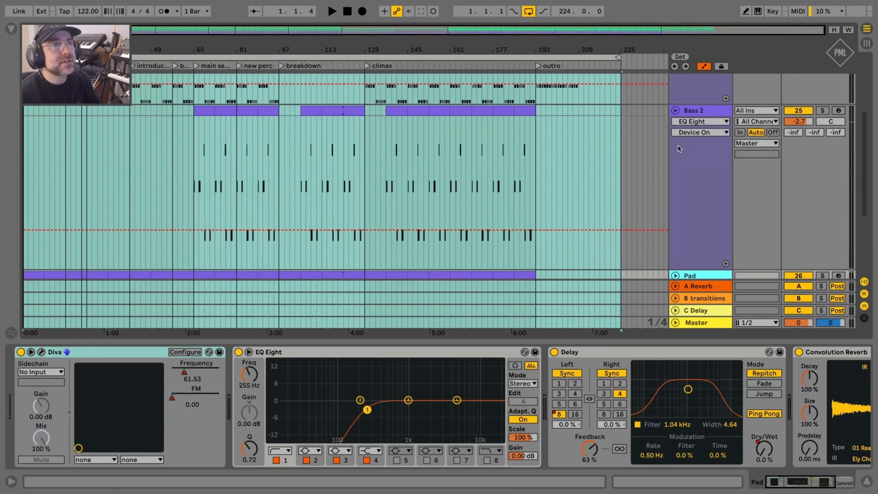
scroll(679, 148, up, 3)
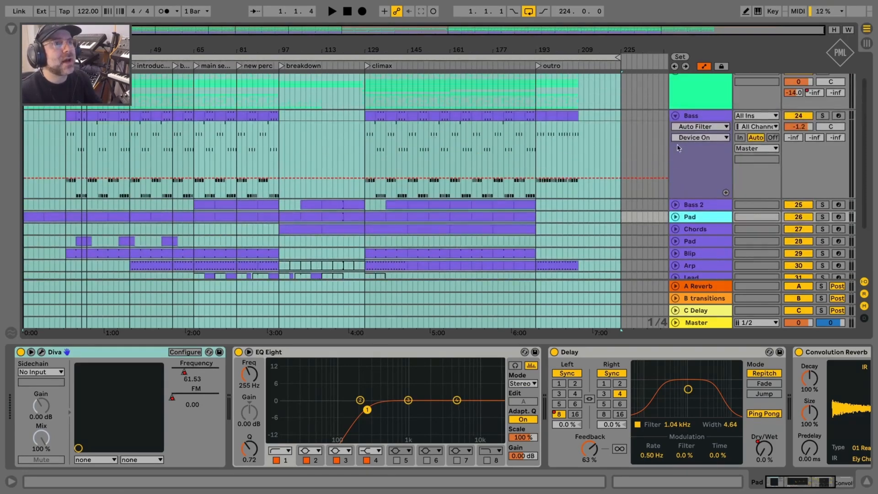
click(676, 116)
scroll(697, 227, up, 1)
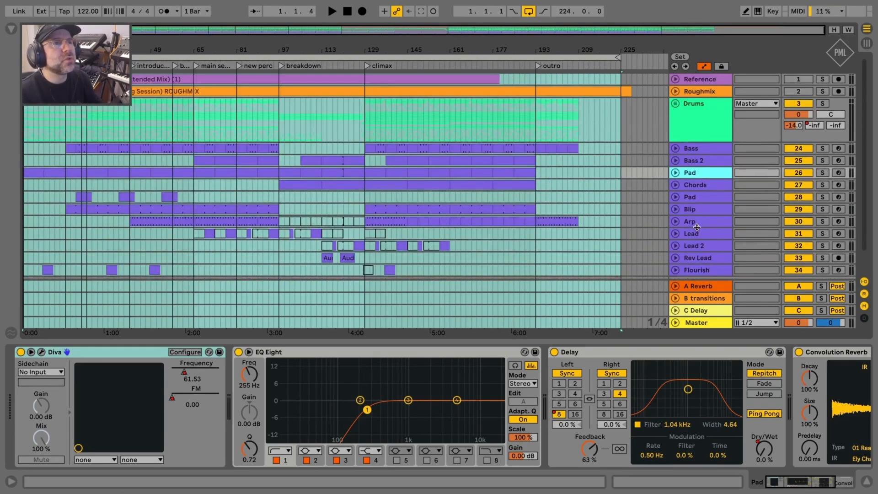
Step: Review the device chains of the Drums group and the Flourish track
click(703, 104)
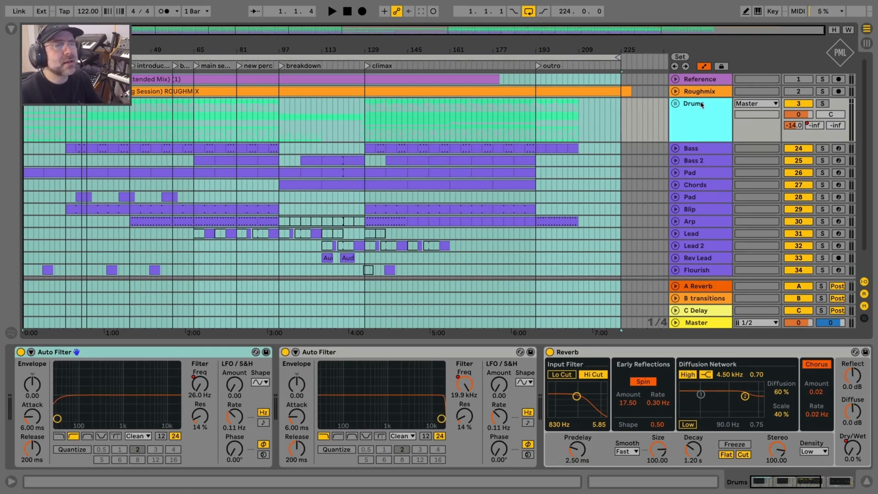
scroll(577, 229, down, 2)
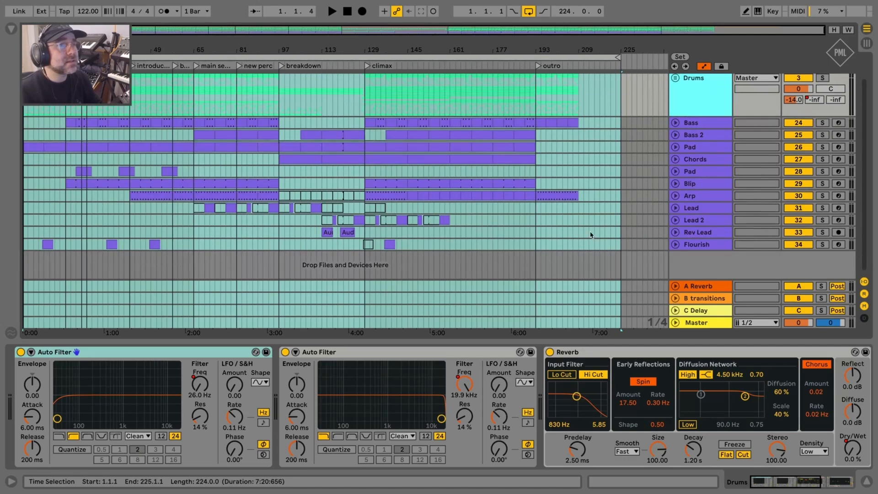
click(727, 246)
scroll(673, 249, up, 2)
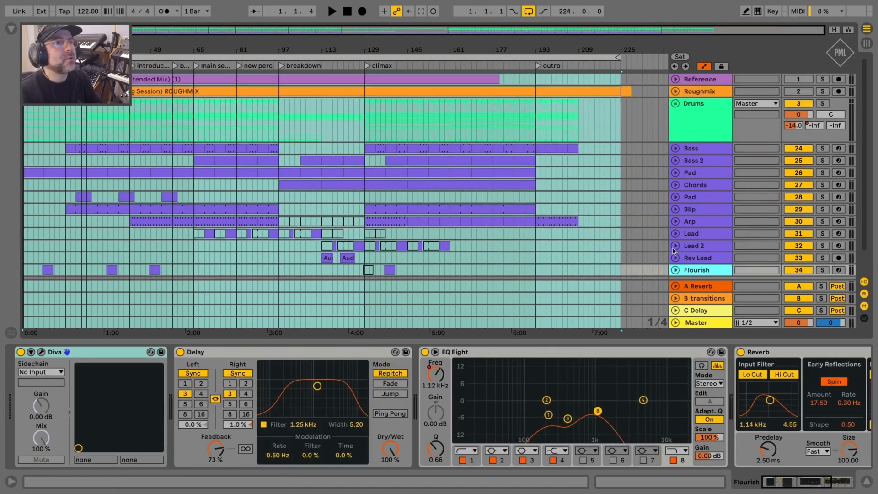
click(691, 103)
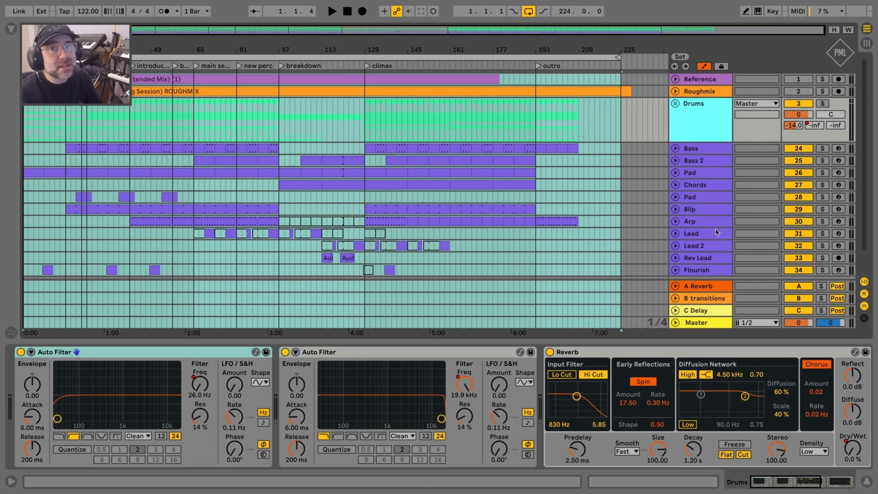
scroll(867, 186, down, 2)
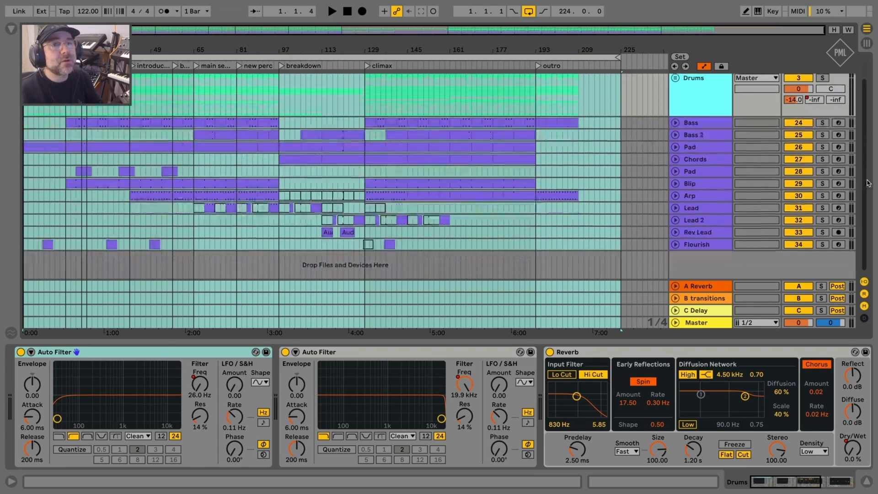
scroll(867, 183, up, 2)
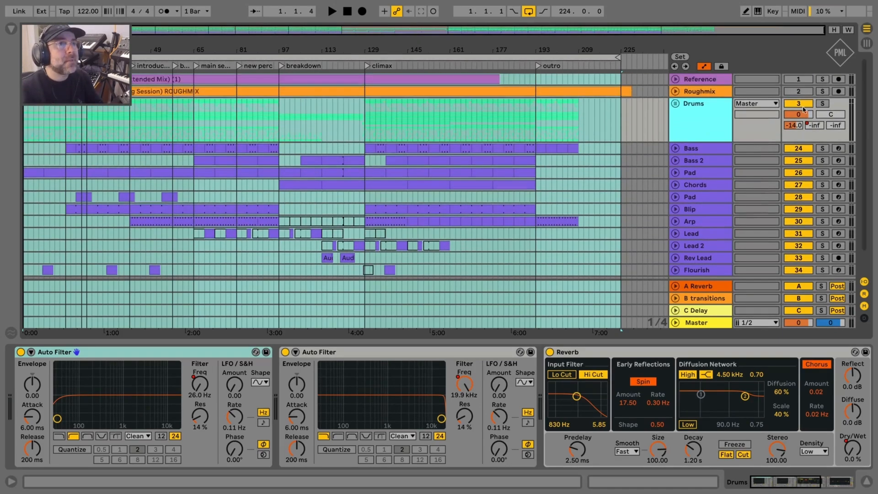
Step: Unfold the Roughmix and Reference tracks one after the other to view their waveforms, folding each again
click(699, 80)
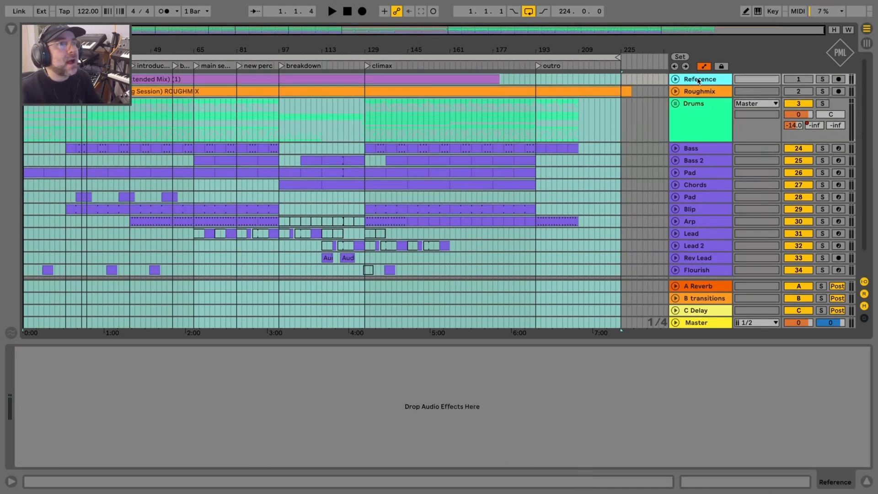
click(677, 91)
click(676, 91)
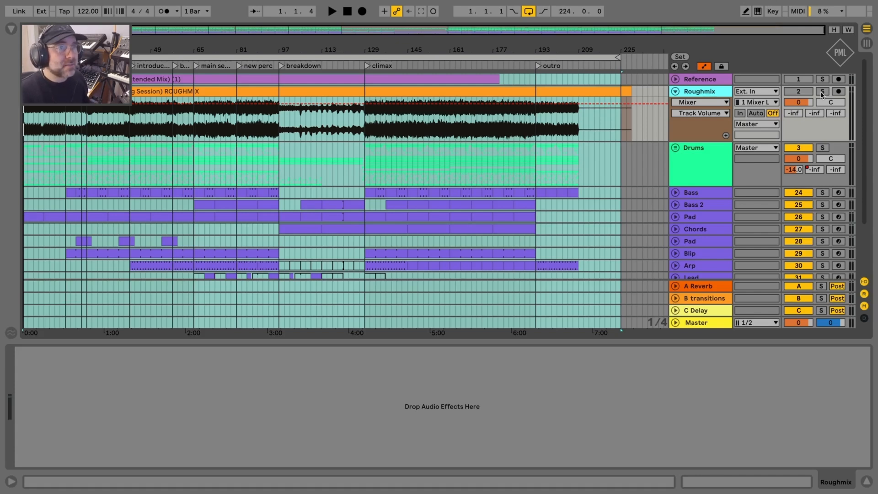
click(676, 91)
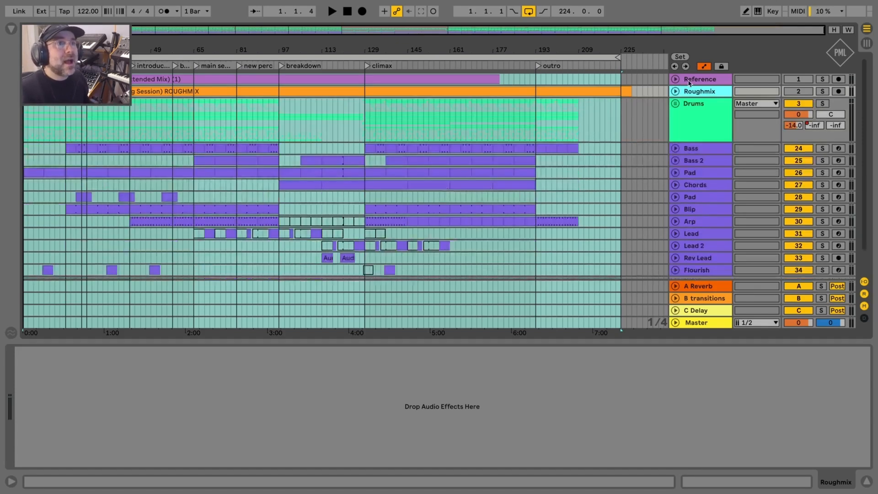
click(682, 82)
click(676, 79)
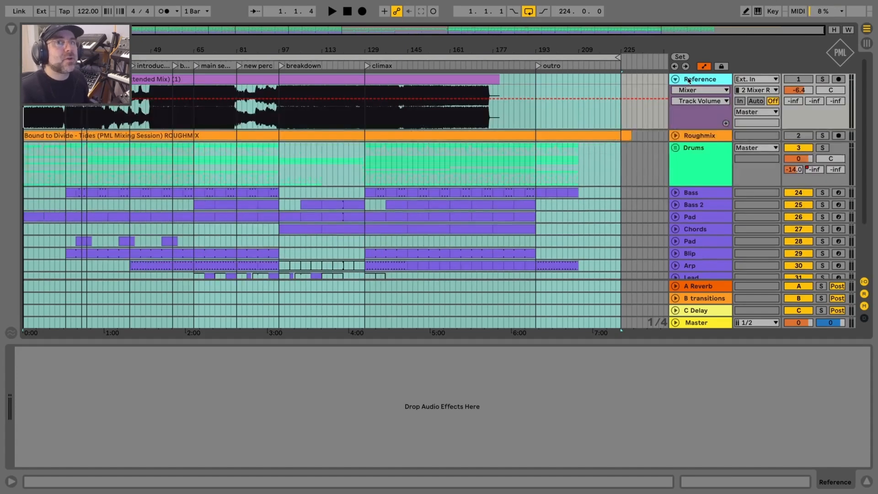
click(676, 79)
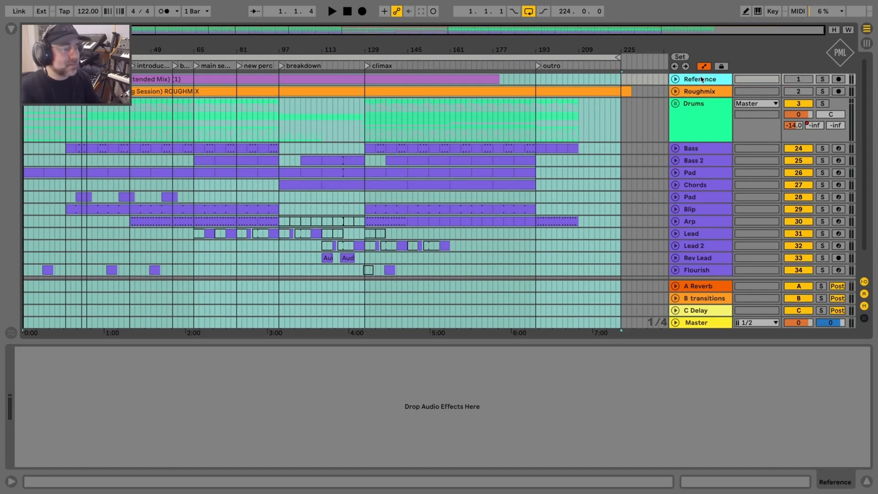
Step: Check the Reference track's volume fader in the Session View mixer and return to the Arrangement View
key(Tab)
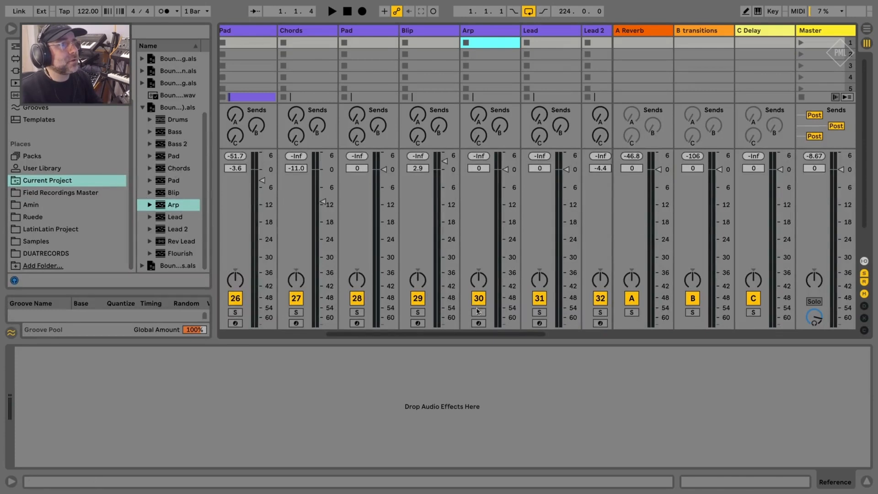
scroll(319, 186, left, 5)
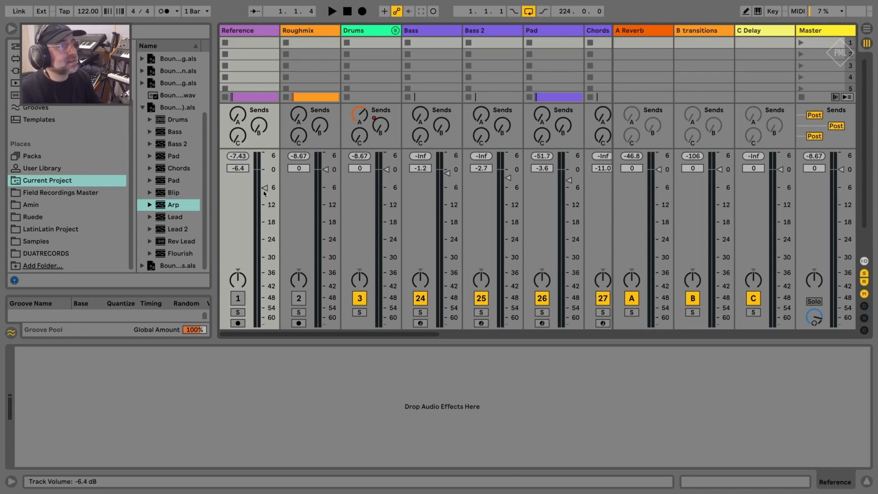
key(Tab)
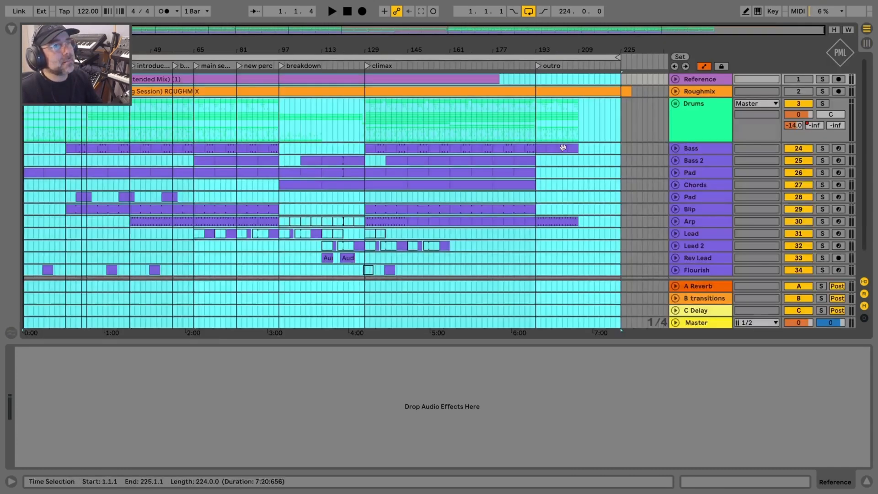
Step: Solo the Reference track and play it briefly from the start of the arrangement
click(692, 103)
click(823, 80)
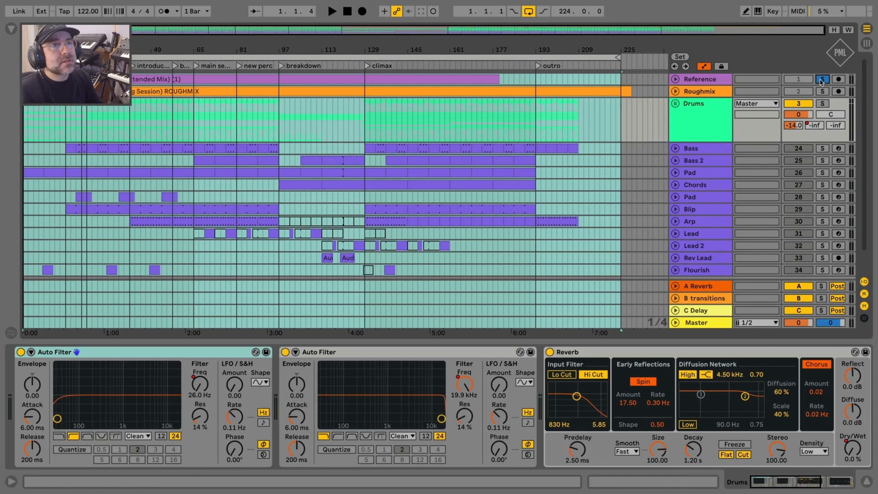
key(space)
key(space)
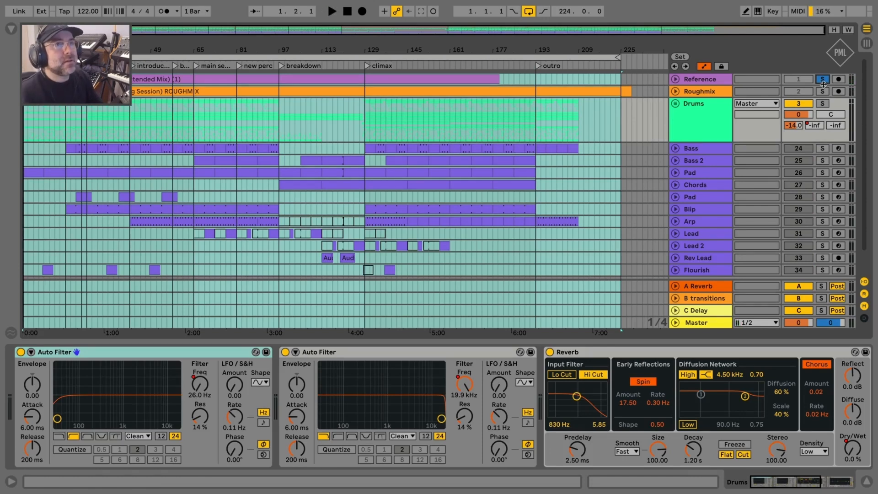
Step: Play the Roughmix track soloed from the start of the arrangement and turn its solo off during playback
click(823, 91)
key(space)
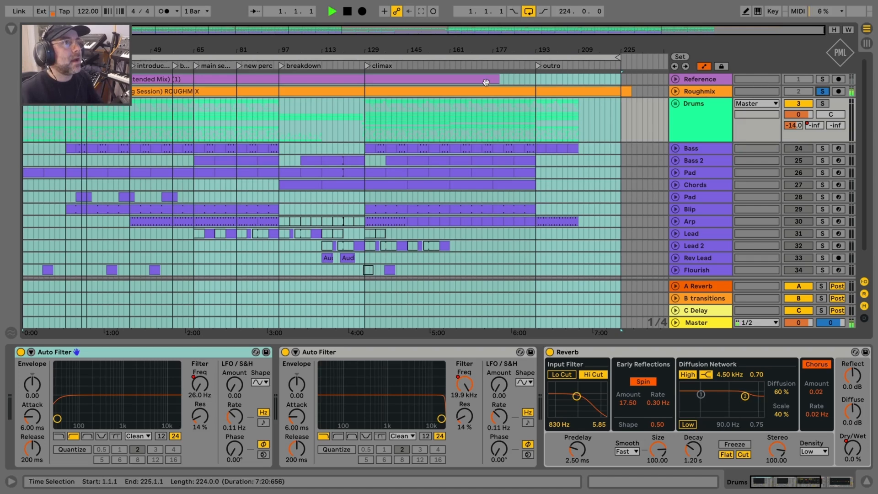
click(823, 91)
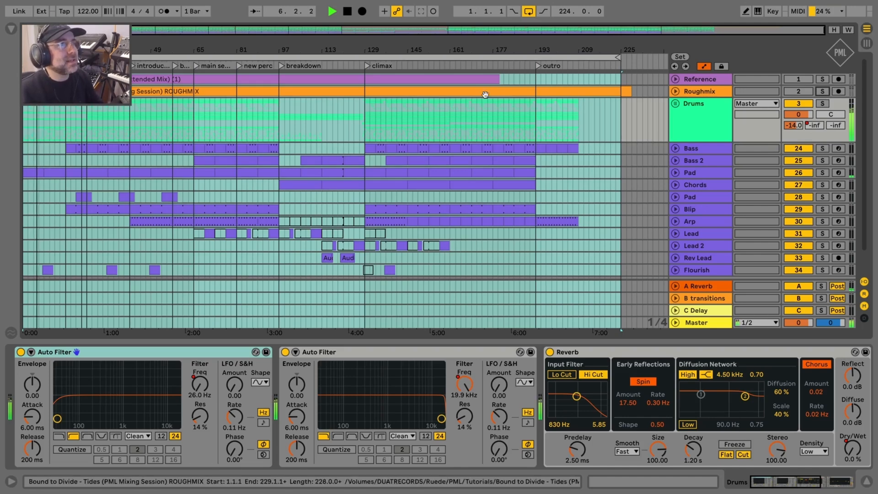
Step: Listen to the unsoloed production tracks, show the Bass track's devices and stop playback
scroll(487, 182, down, 1)
scroll(487, 181, down, 4)
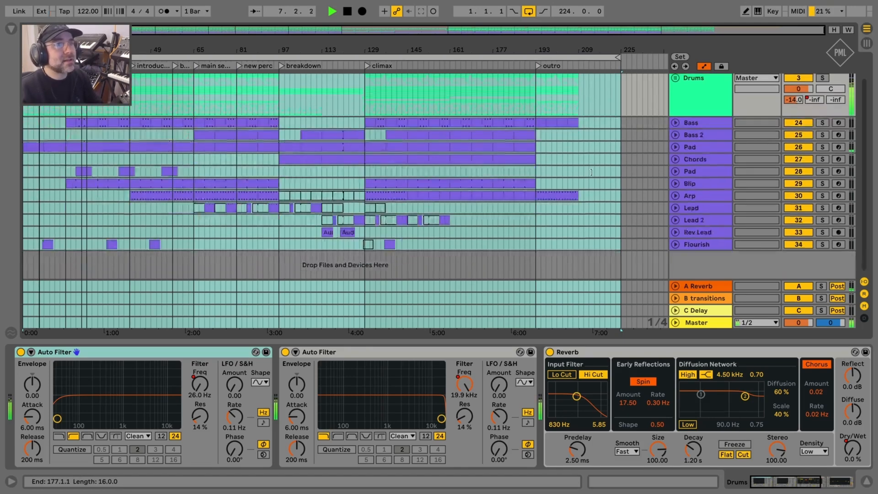
click(694, 123)
scroll(665, 209, up, 5)
key(space)
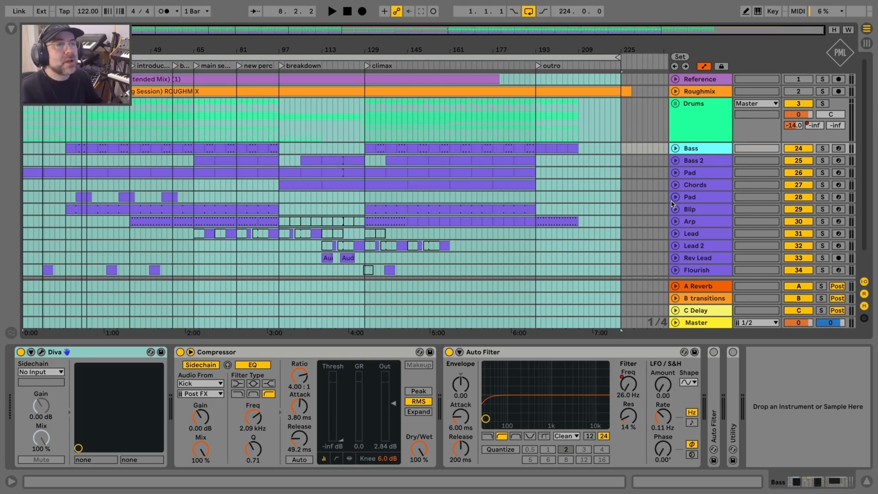
Step: View the notes of the Bass and Bass 2 tracks unfolded, fold both again and select the Bass track
click(713, 160)
click(676, 160)
click(676, 148)
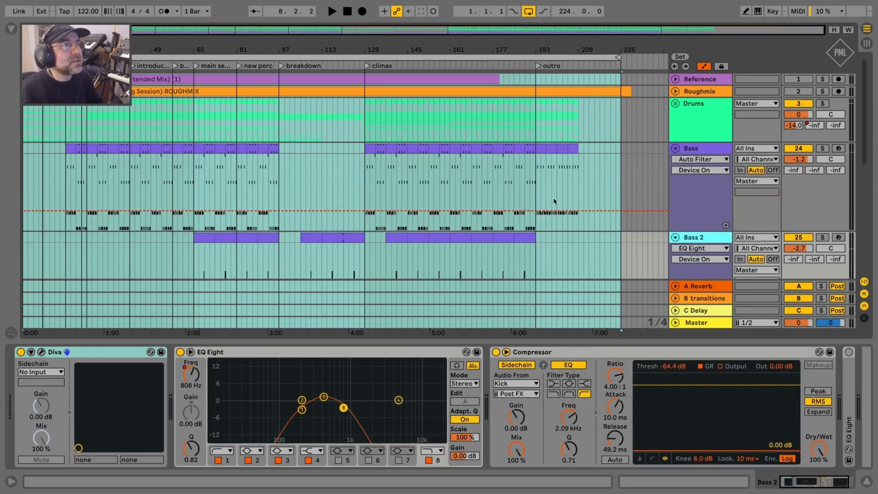
scroll(555, 201, down, 3)
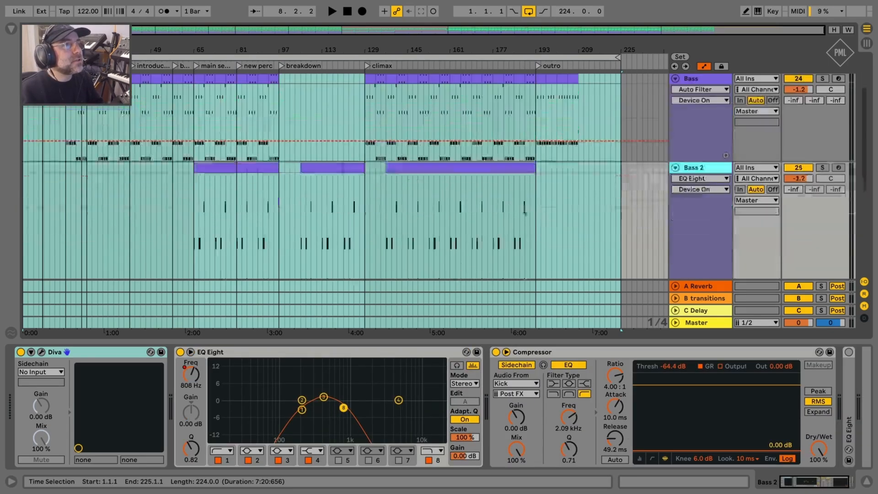
click(676, 167)
click(676, 78)
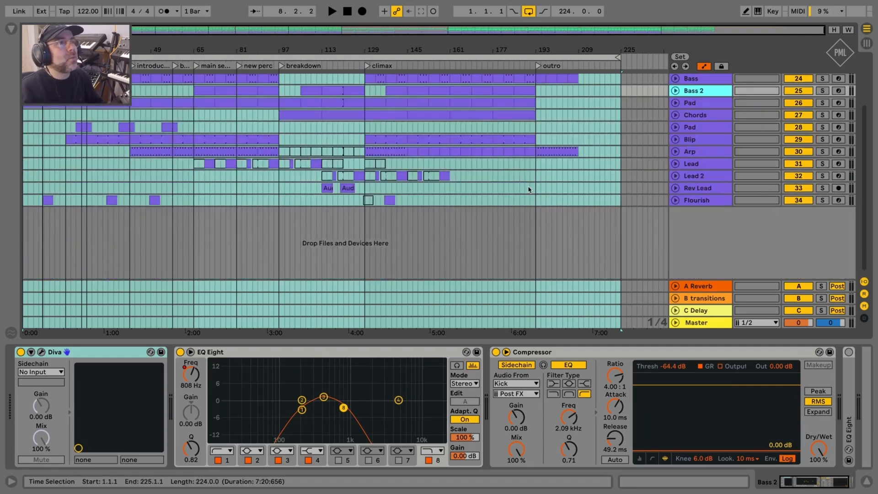
scroll(529, 189, up, 2)
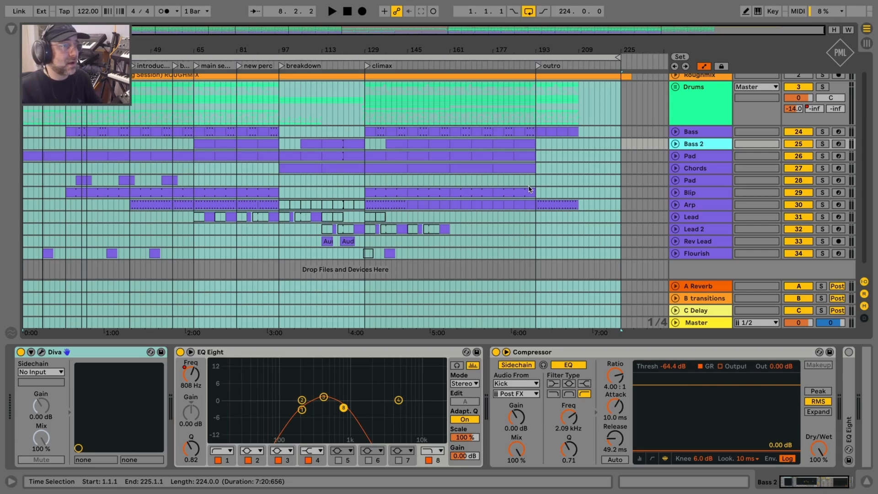
click(685, 132)
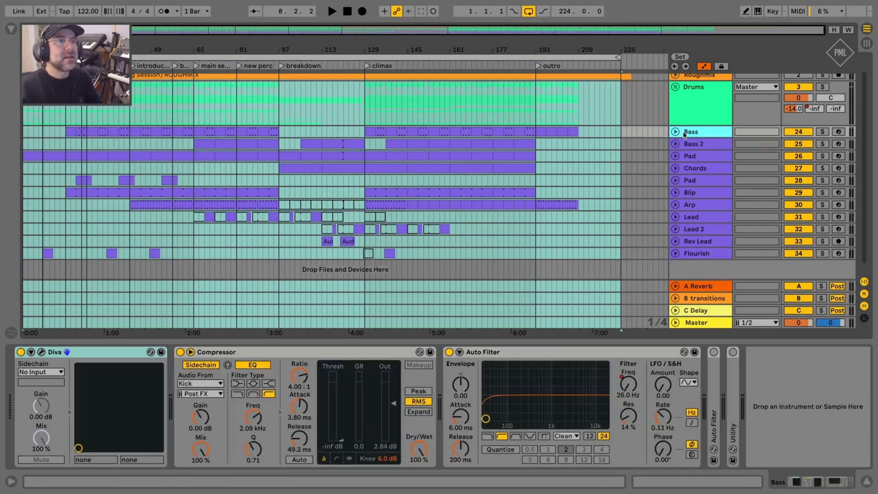
Step: View the devices of the Bass 2 and Pad tracks, unfold Bass 2 to examine its notes and automation, and fold it again
click(685, 146)
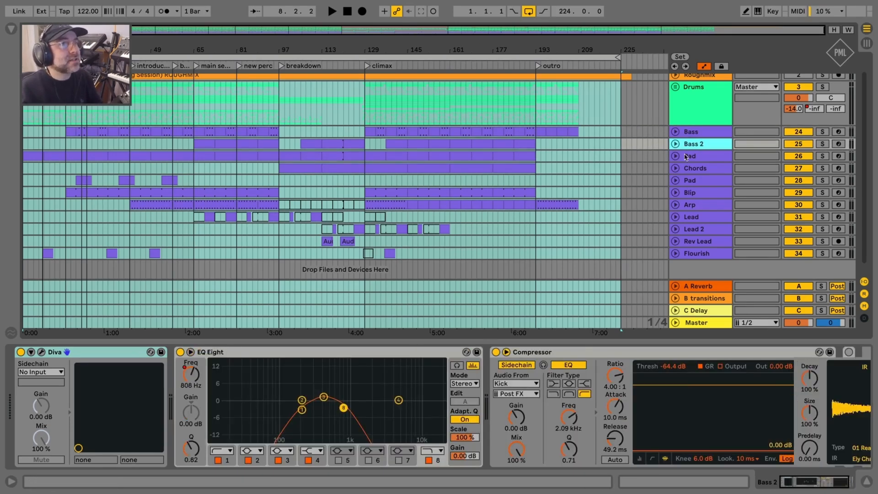
click(684, 154)
click(676, 144)
click(676, 145)
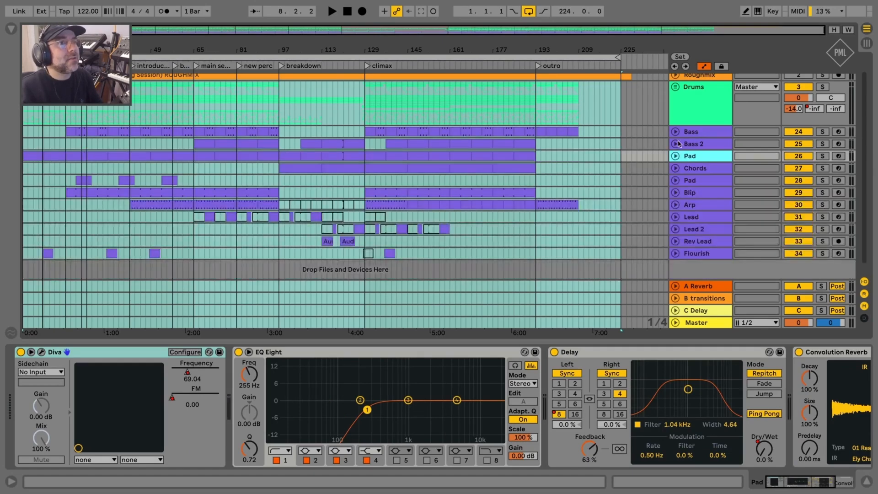
click(676, 143)
click(700, 155)
click(689, 183)
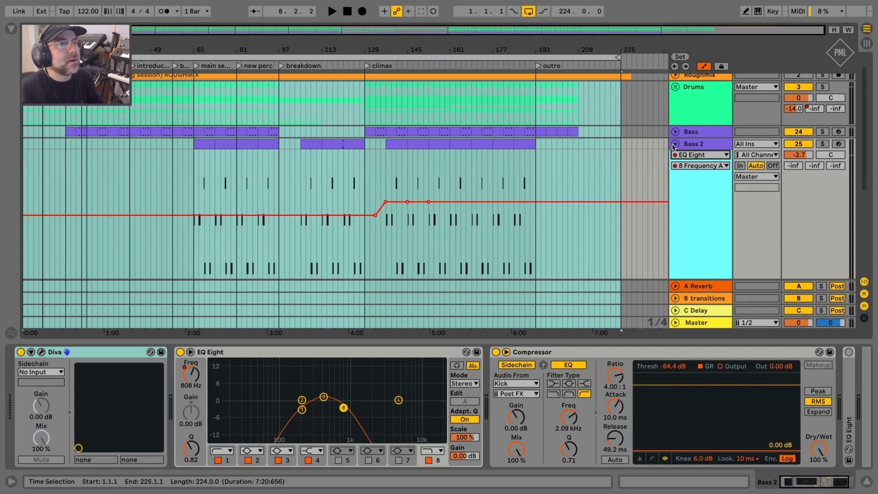
click(676, 144)
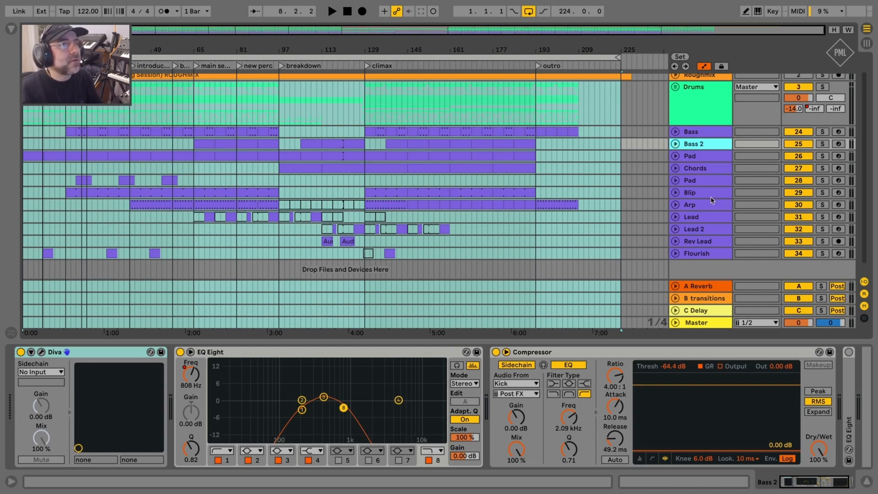
Step: Show the Drums group's devices and play the arrangement from the arp introduction marker and from the breakdown marker
scroll(712, 200, up, 1)
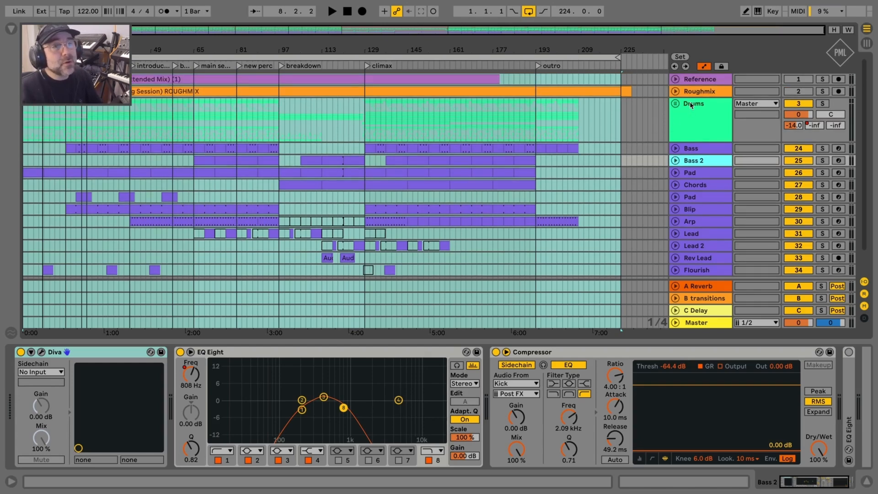
click(691, 106)
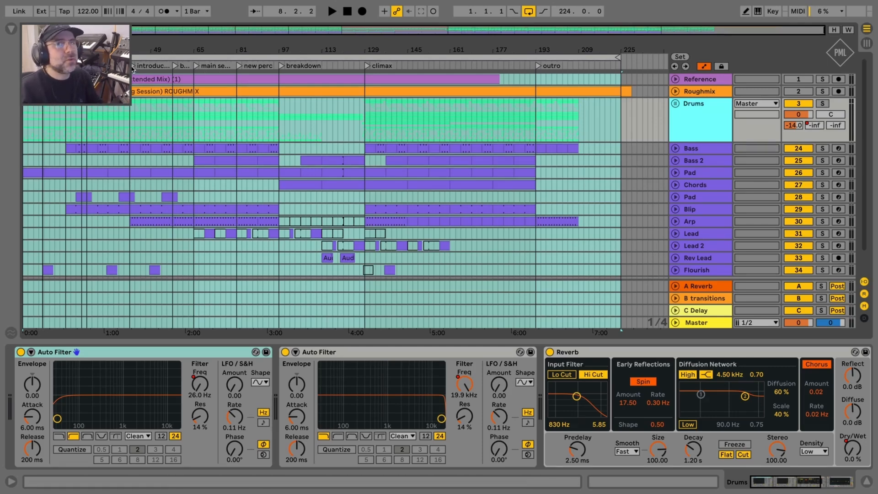
click(133, 67)
key(space)
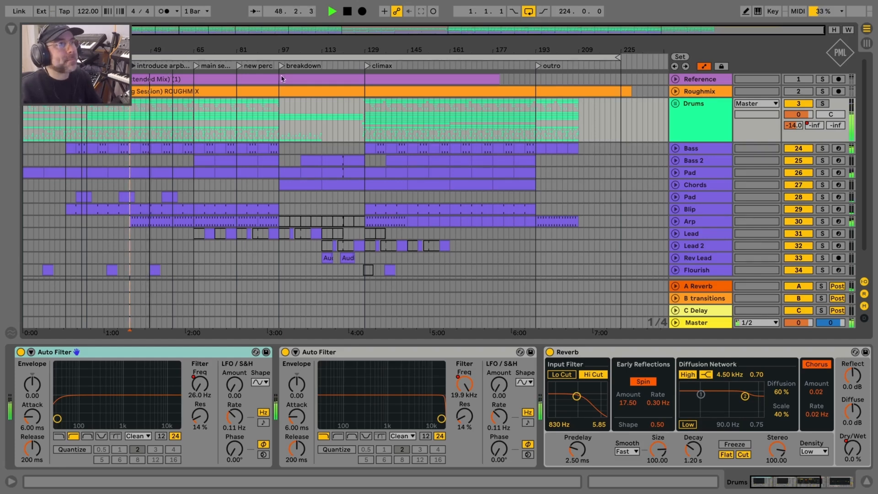
key(space)
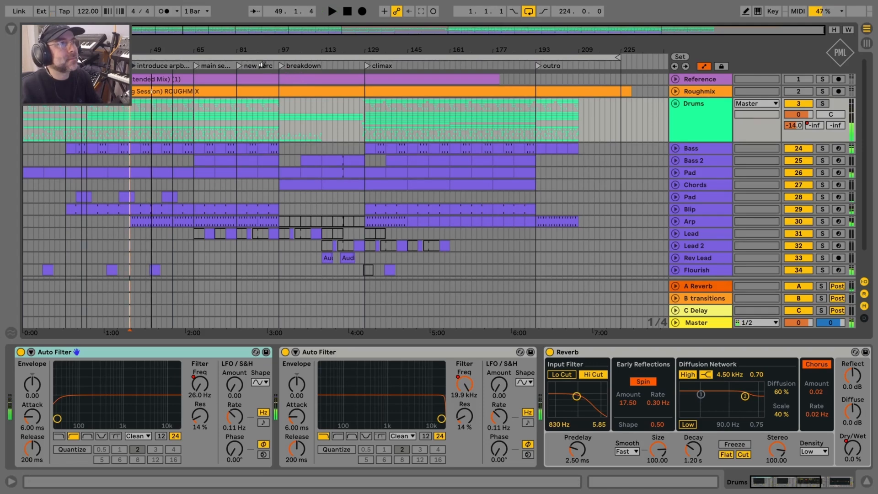
click(281, 65)
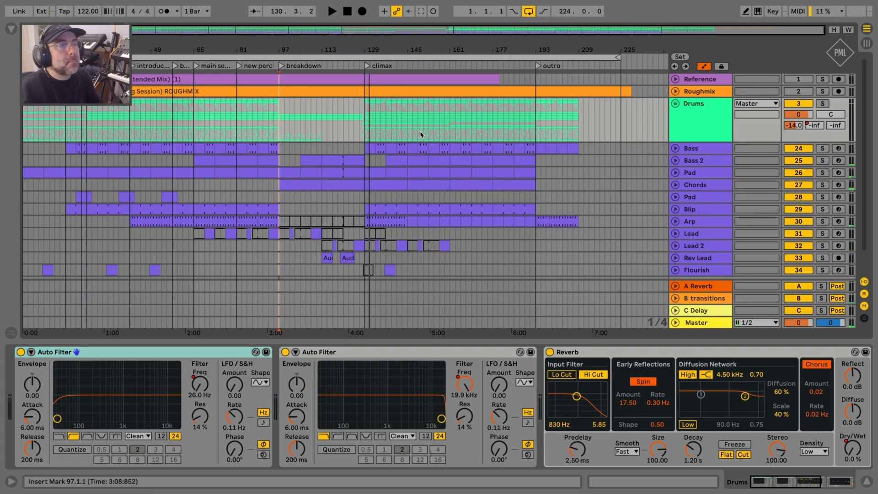
Step: View the device chains of the Bass, Bass 2 and Drums tracks and finish with the Bass track selected
click(693, 149)
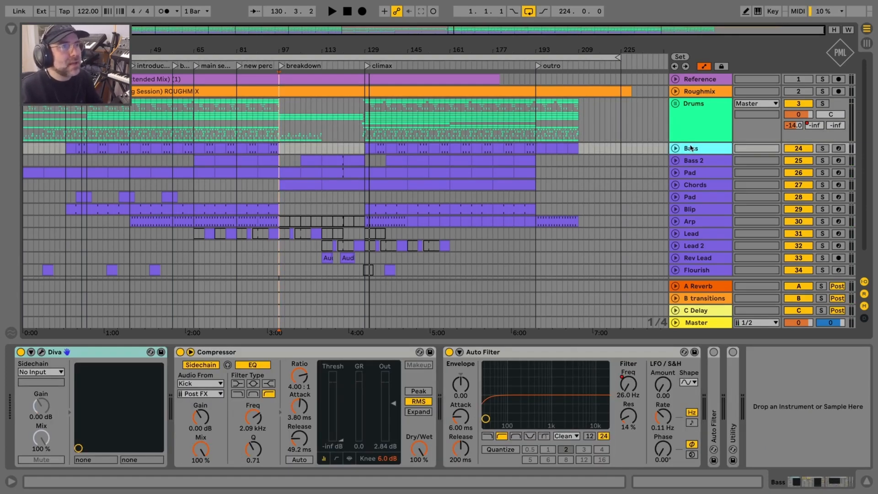
scroll(624, 207, down, 1)
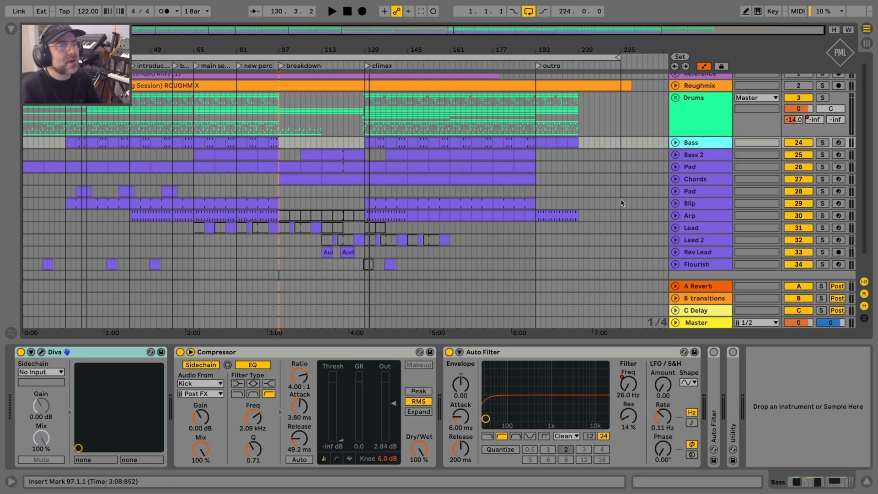
drag(864, 180, 867, 131)
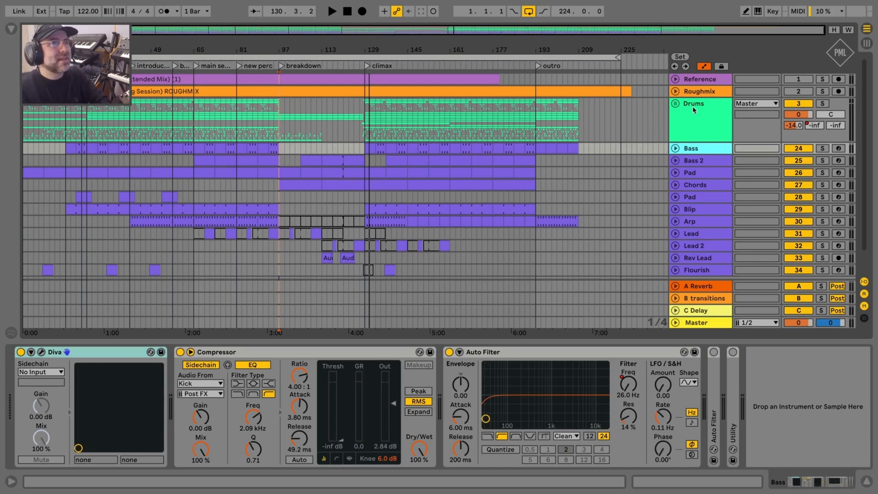
click(701, 162)
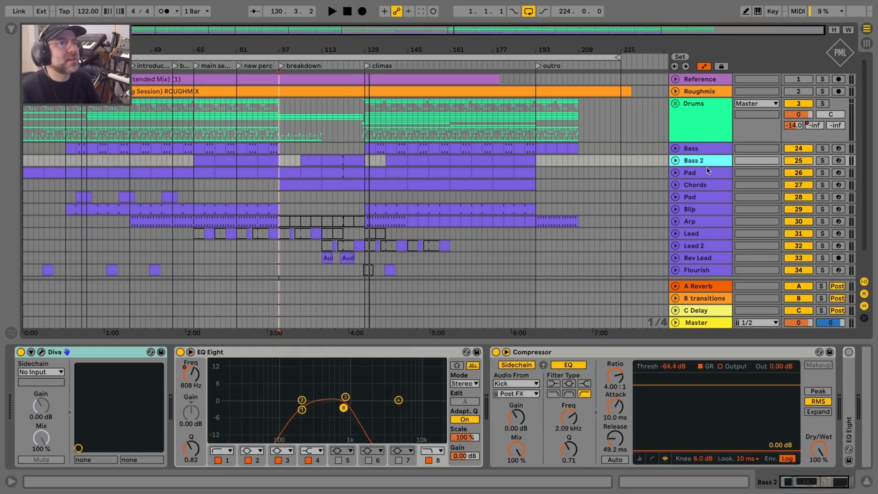
click(700, 151)
scroll(716, 256, down, 2)
scroll(712, 195, up, 2)
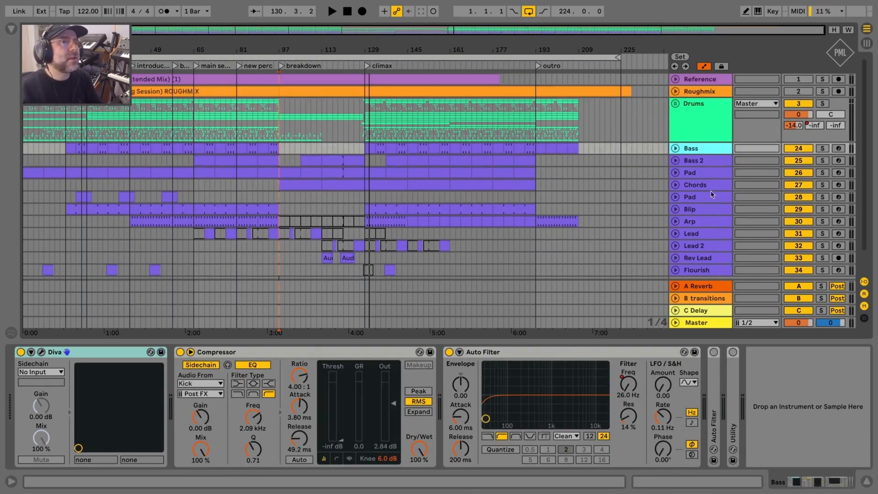
click(699, 108)
click(706, 151)
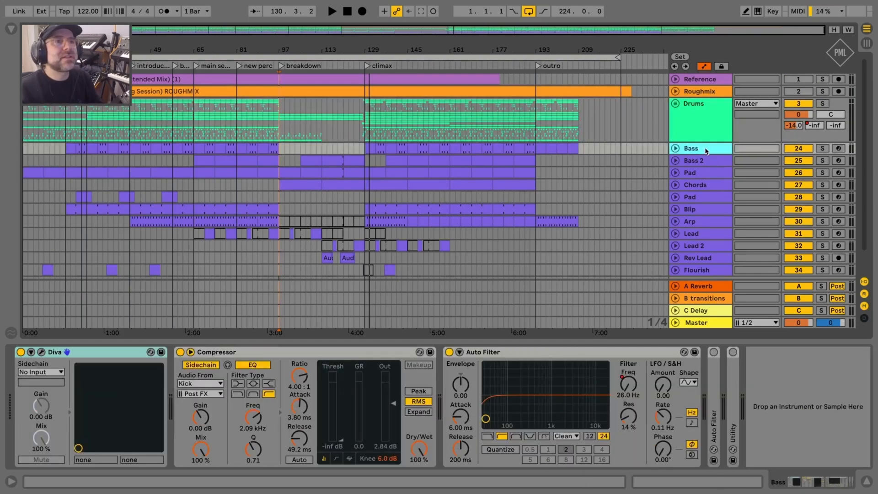
Step: Unfold the Bass track, play from its first clip at bar 17 and solo the track during playback
click(675, 148)
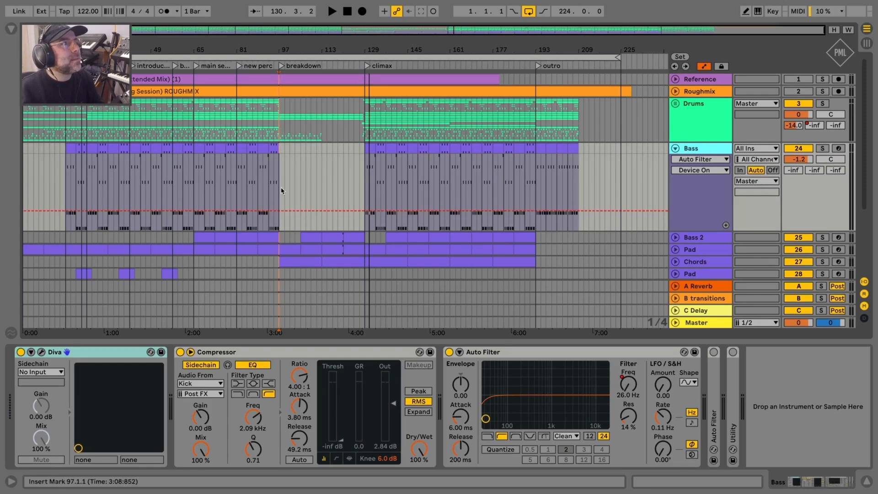
click(71, 154)
key(space)
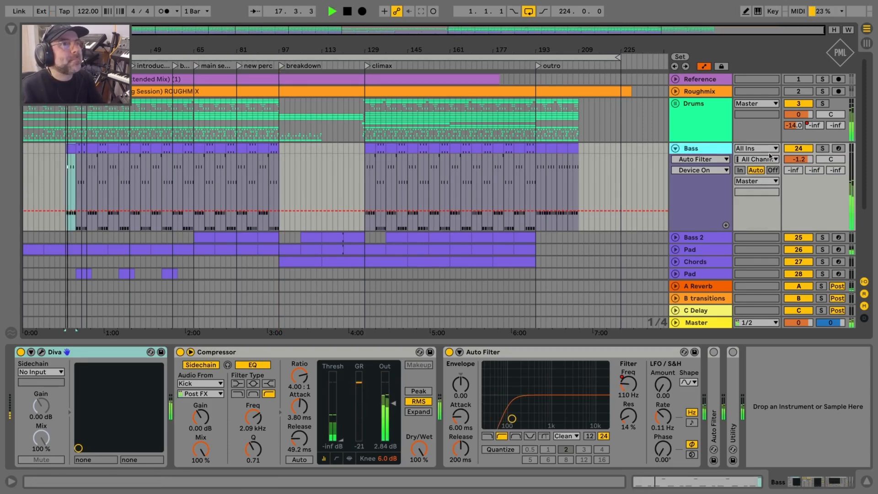
key(s)
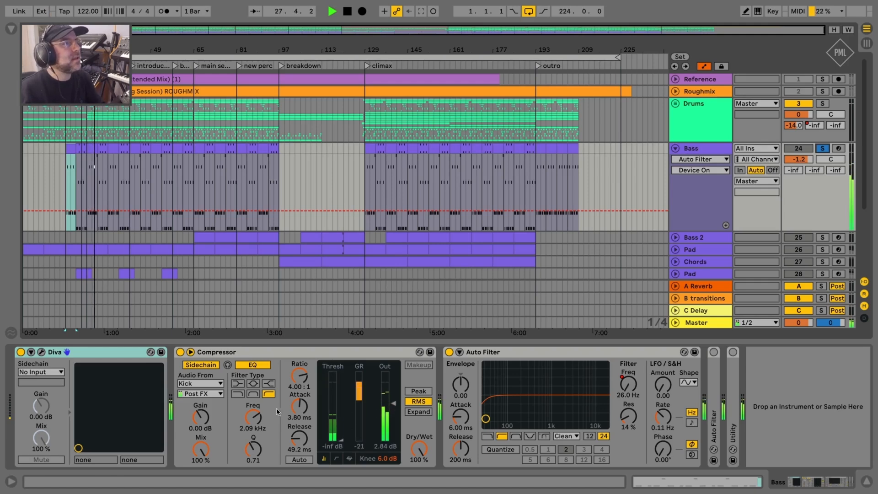
Step: Open the Bass track's Diva patch, check the attack sliders of both envelopes and close the synth window
click(42, 351)
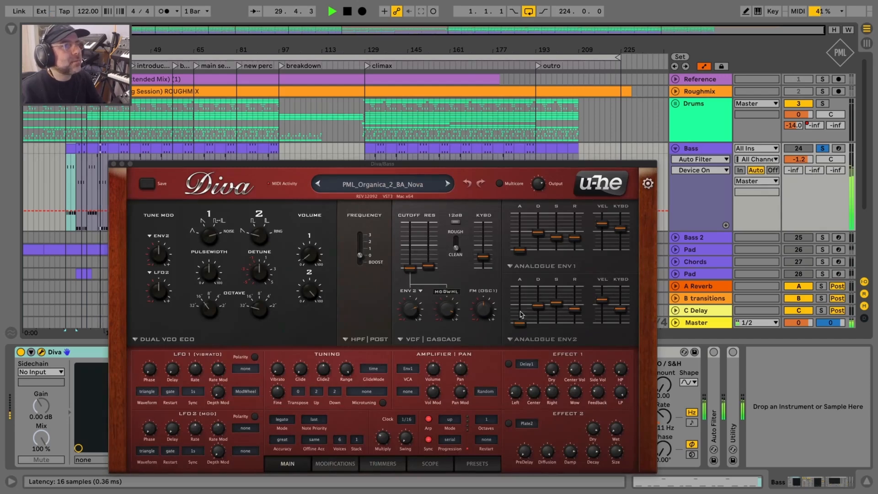
drag(520, 252, 520, 251)
drag(520, 323, 520, 326)
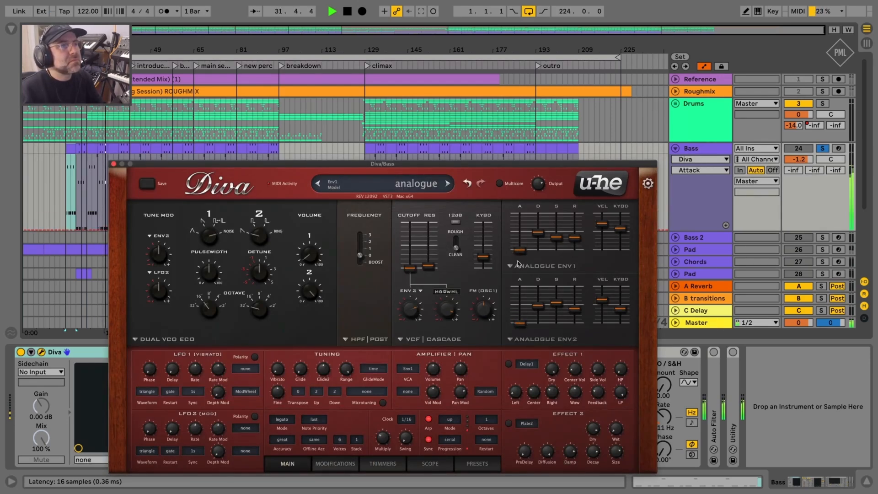
click(114, 164)
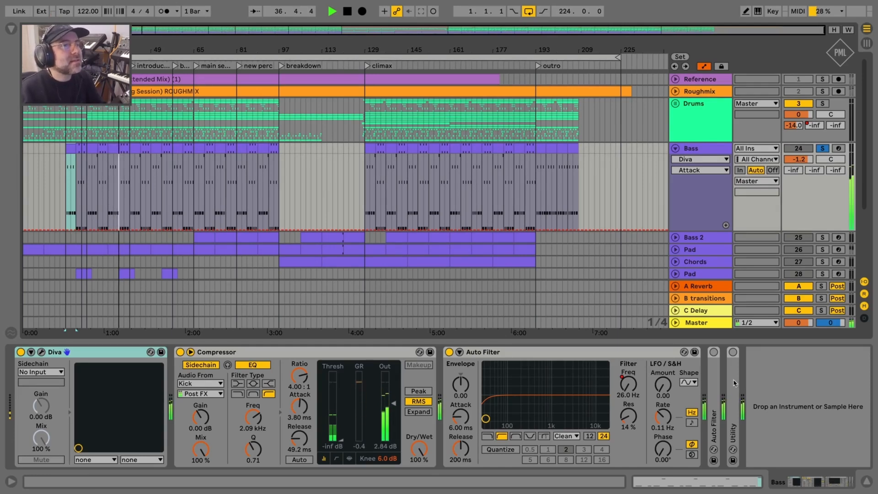
Step: Expand the Bass track's second Auto Filter, compare the sound with it on and off, and leave it switched on
click(716, 373)
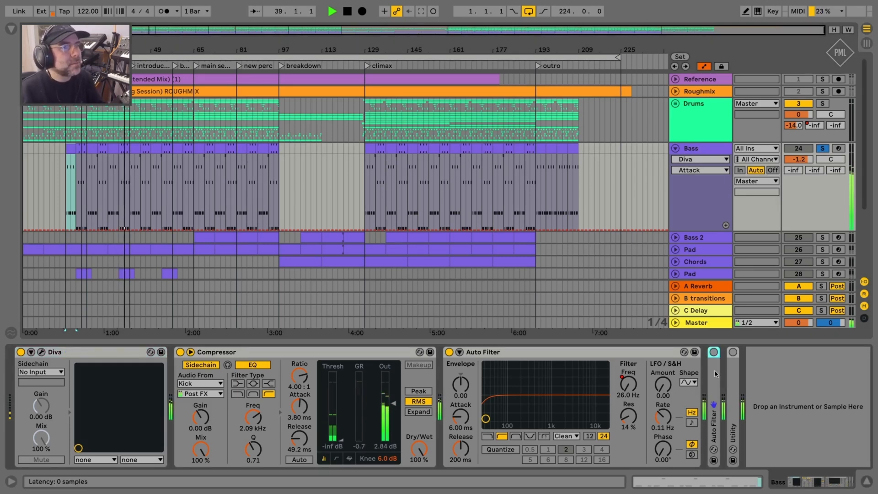
double_click(716, 374)
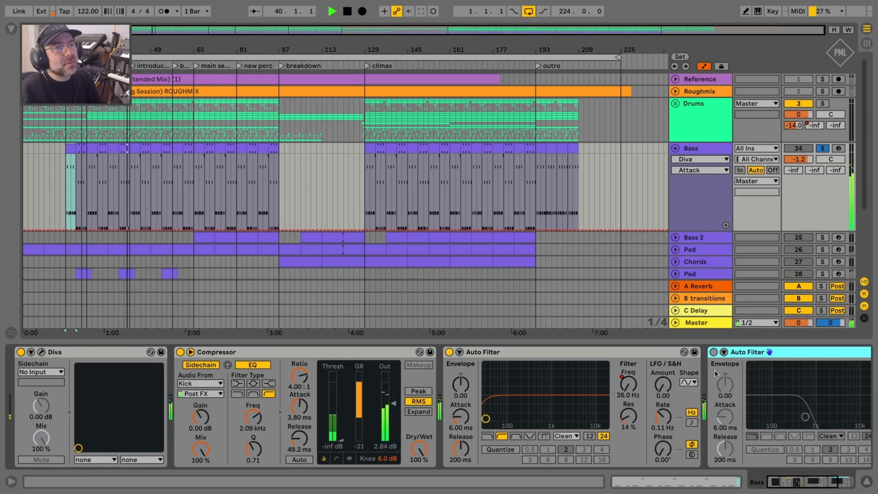
click(840, 483)
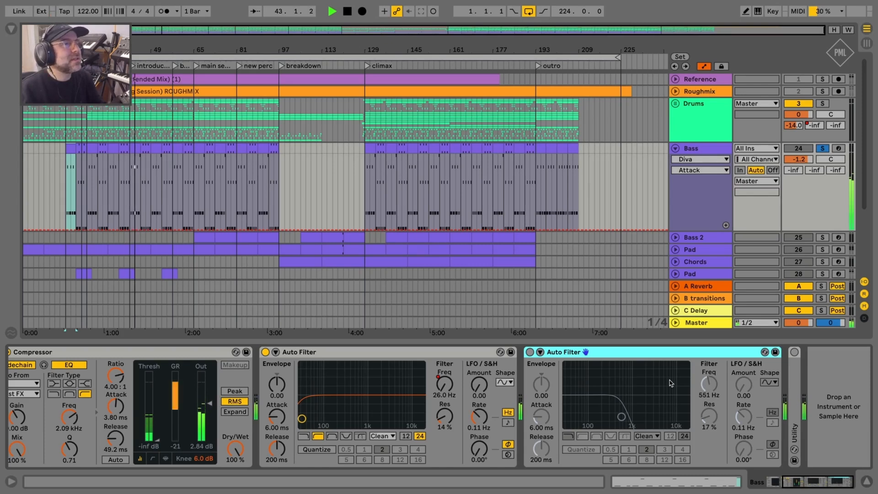
click(530, 352)
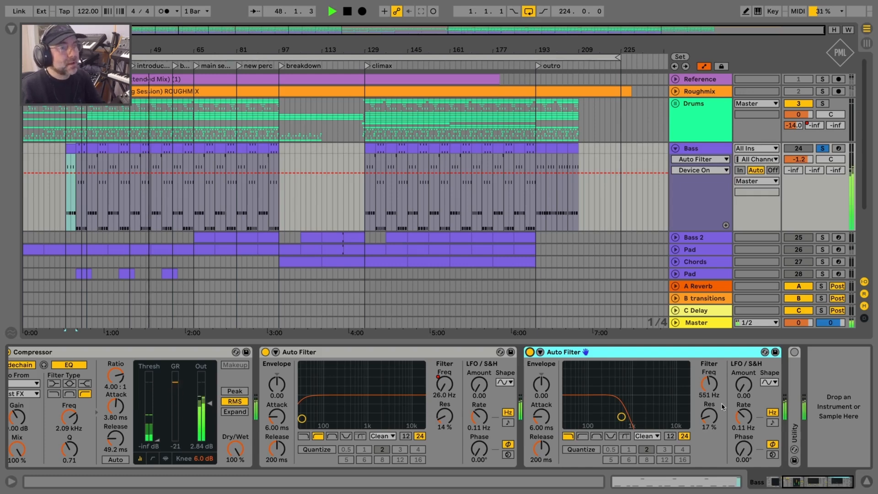
click(530, 352)
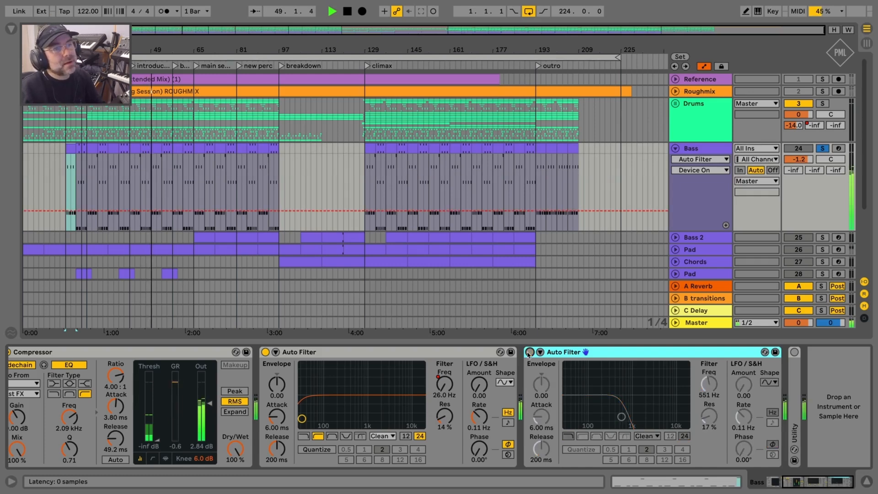
click(530, 352)
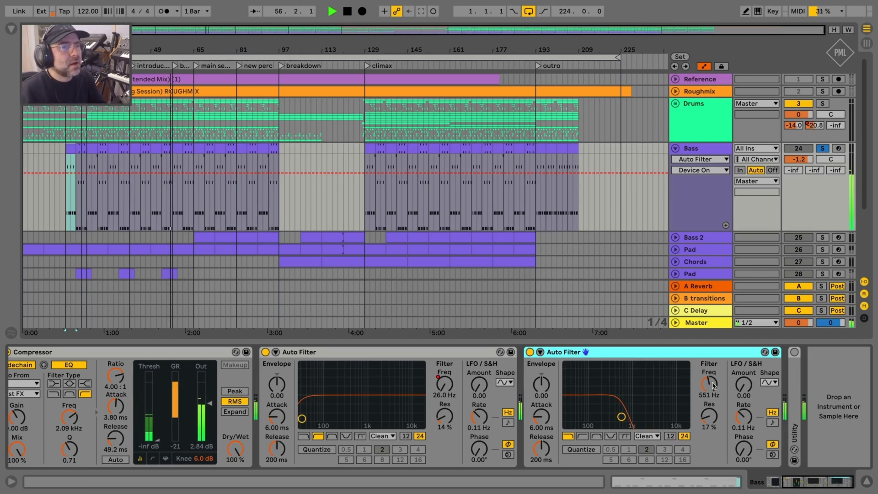
Step: Expand the Utility device at the end of the Bass chain and return to the start of the chain
double_click(795, 403)
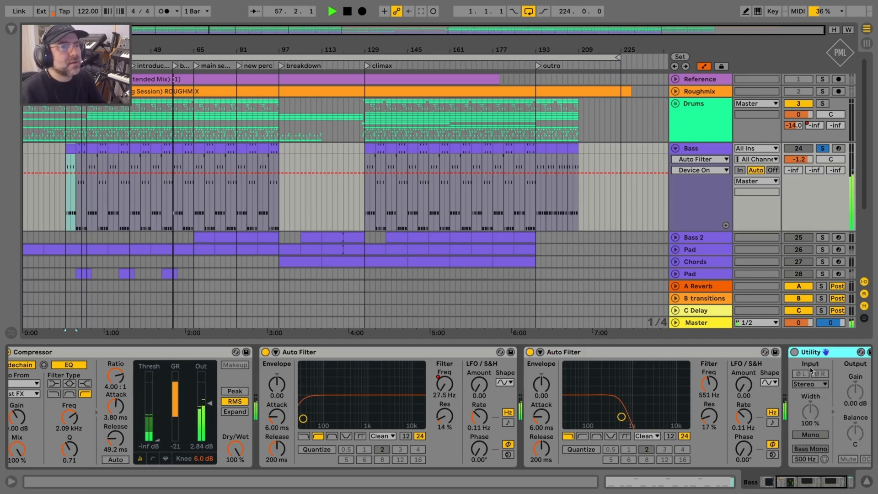
scroll(754, 407, left, 5)
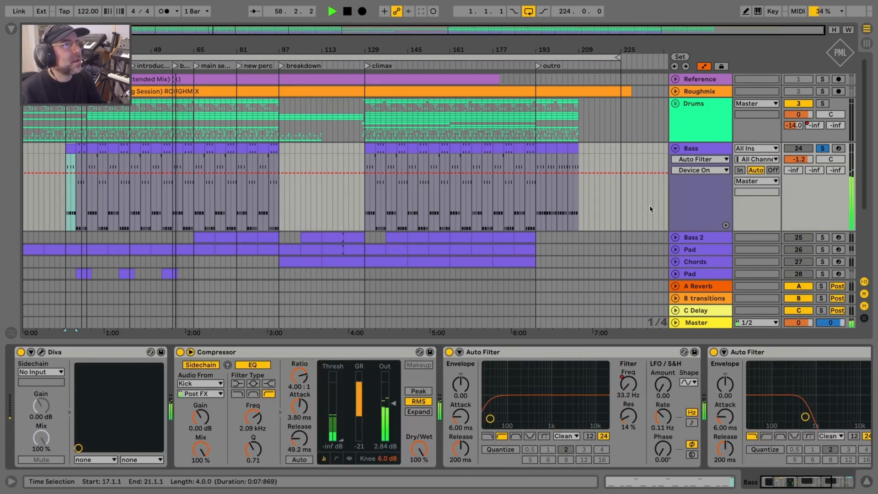
click(794, 194)
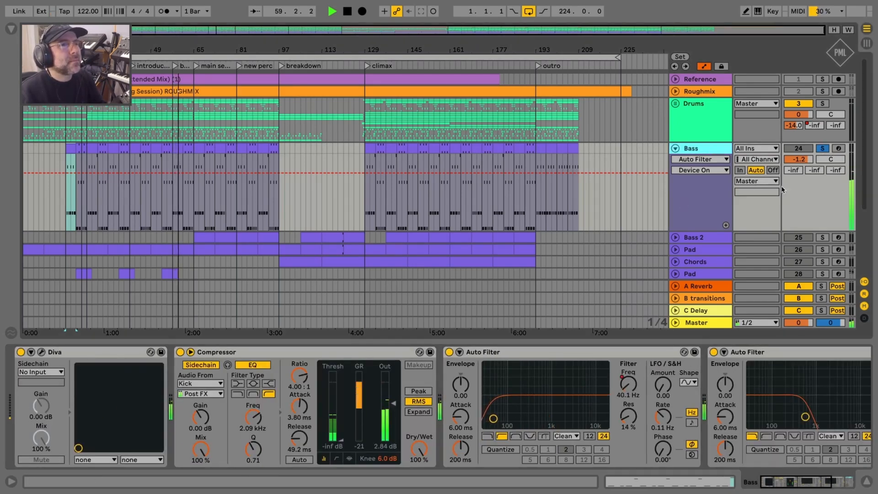
Step: Solo and unfold the Bass 2 track, and play it from its first clip at bar 65
click(822, 237)
click(676, 237)
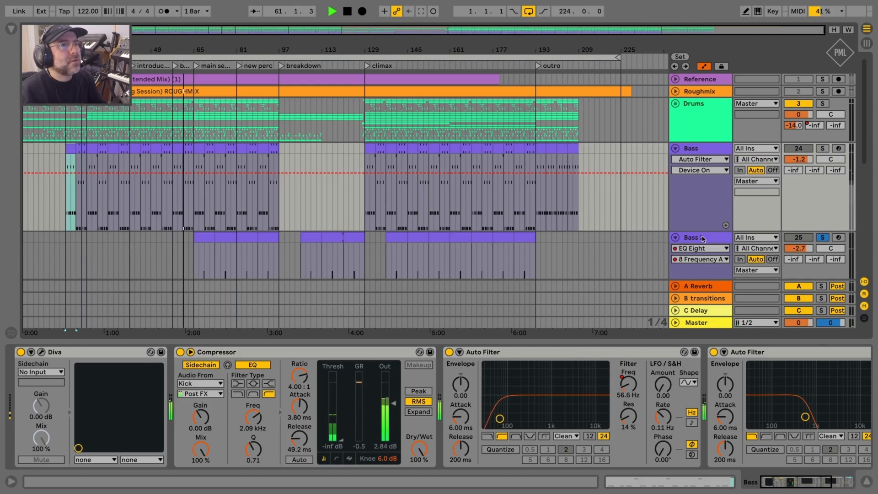
click(695, 238)
scroll(284, 194, down, 5)
click(204, 115)
key(space)
key(space)
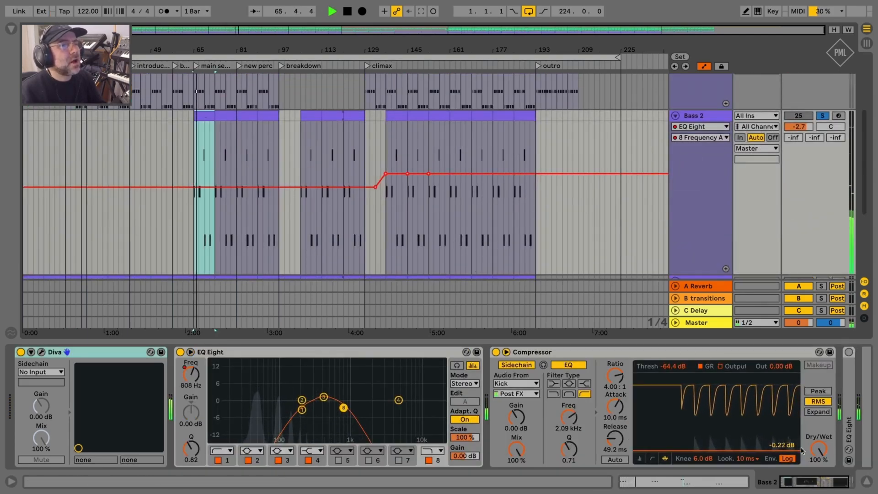
Step: Expand the last EQ Eight in the Bass 2 chain and solo the Bass track together with Bass 2
drag(804, 480, 807, 480)
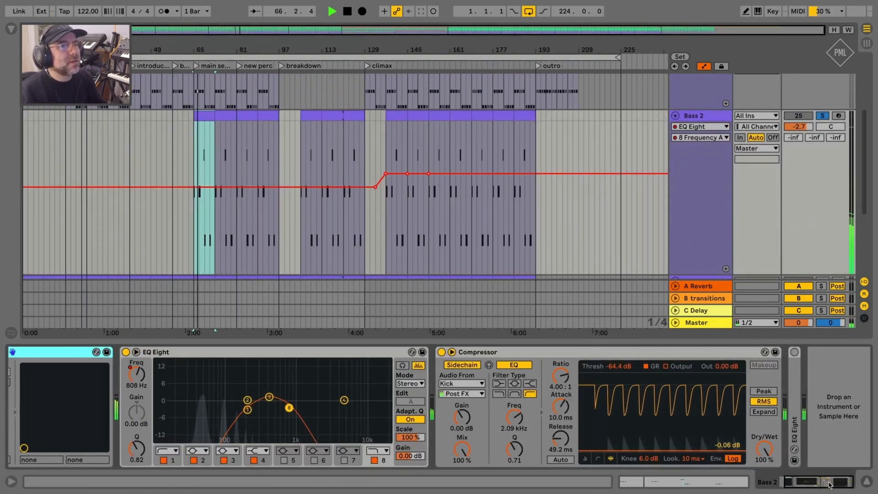
double_click(796, 383)
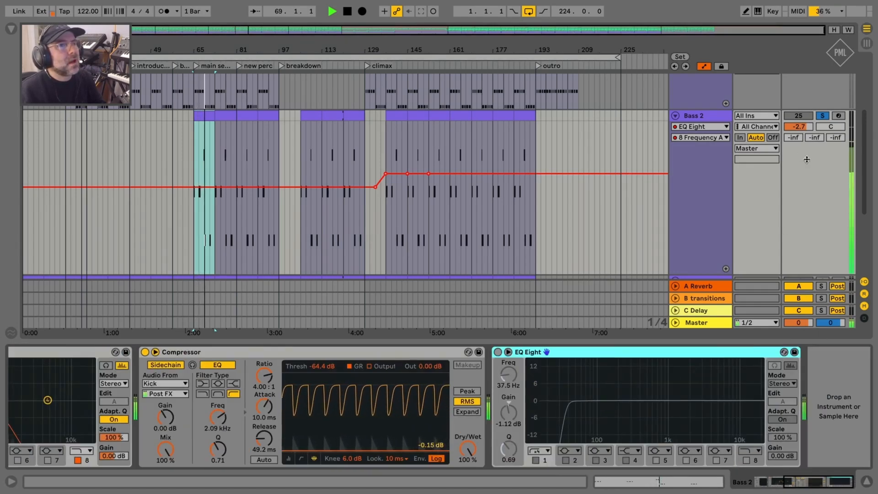
scroll(791, 197, up, 2)
click(823, 79)
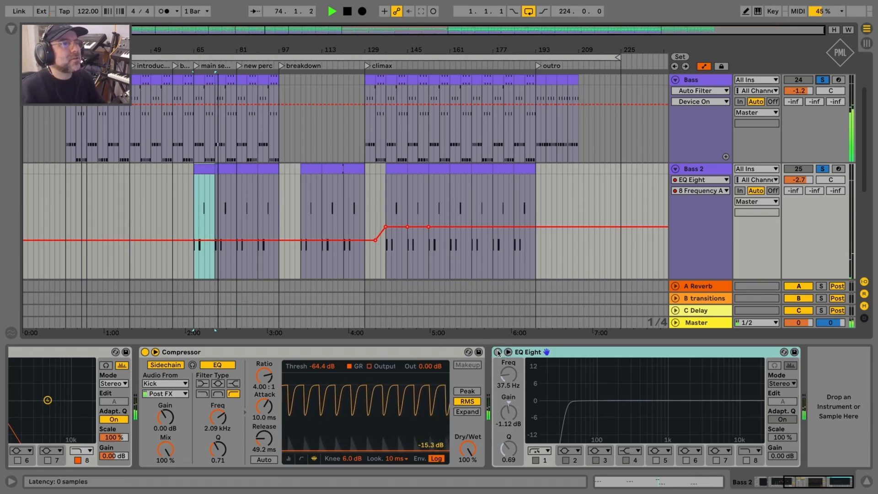
Step: Compare the sound with the last EQ Eight in the Bass 2 chain on and off, and leave it switched on
click(575, 353)
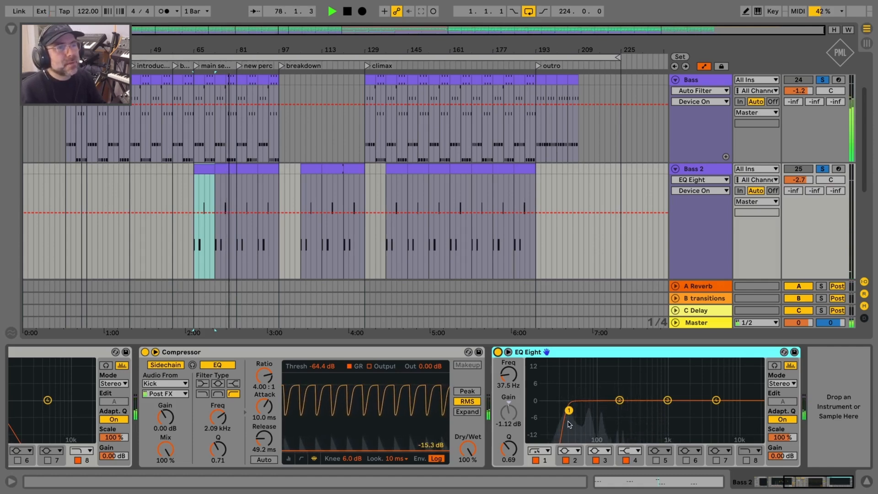
mouse_move(569, 411)
mouse_down()
mouse_move(557, 410)
mouse_move(598, 411)
mouse_move(569, 411)
mouse_up()
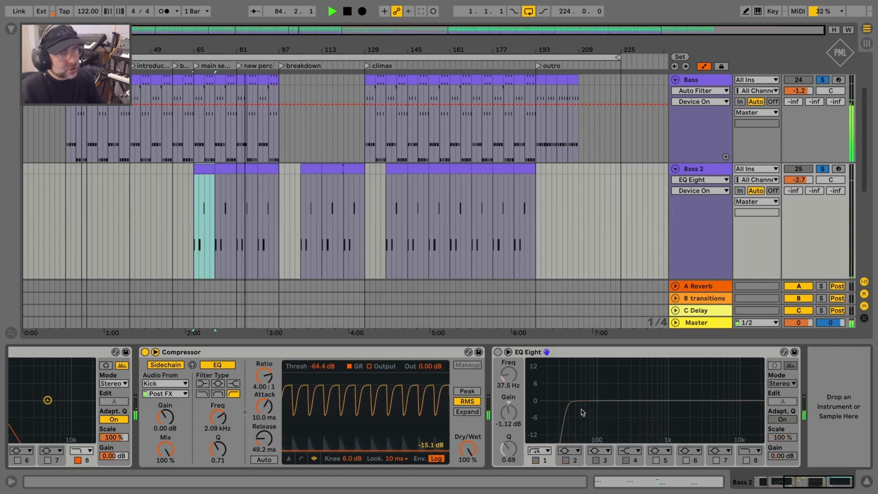
key(0)
key(0)
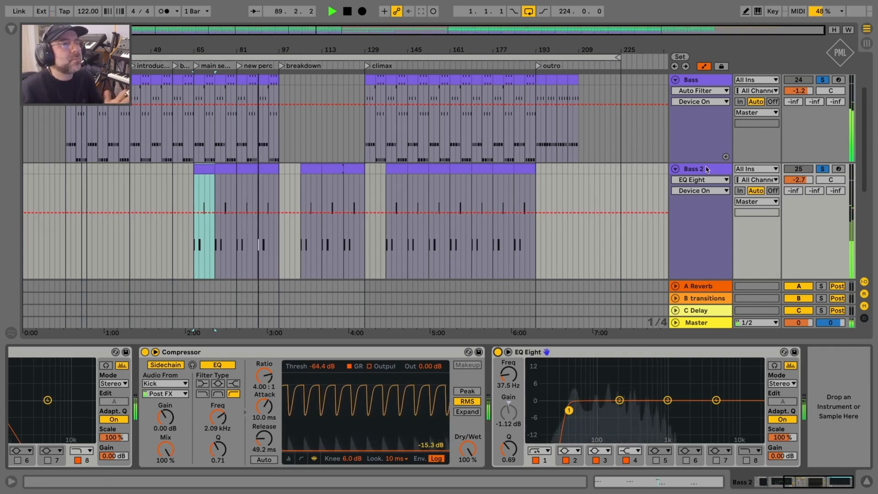
Step: Solo and unfold the Pad track below Bass 2, and show its device chain through to the Convolution Reverb
scroll(790, 157, down, 5)
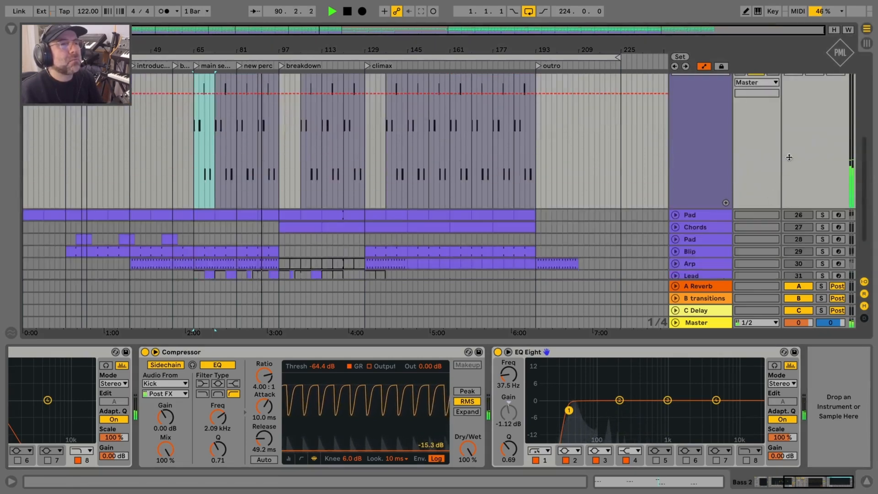
scroll(790, 186, up, 4)
scroll(805, 178, down, 5)
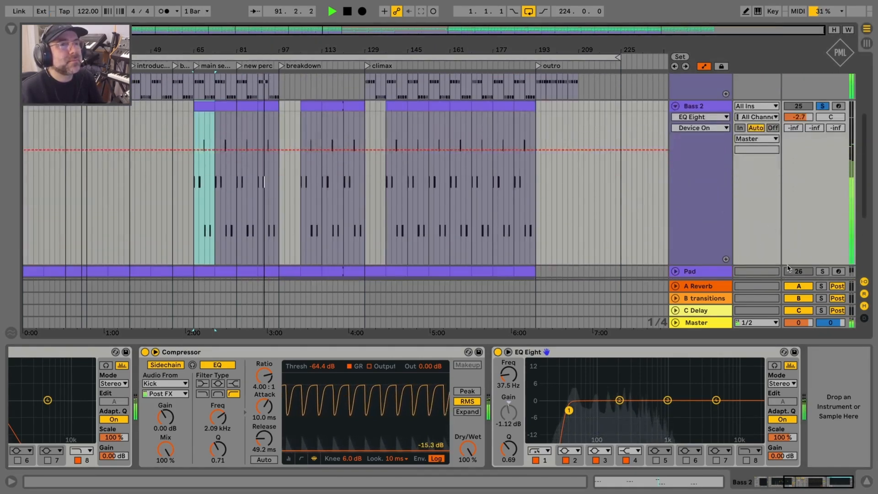
click(823, 208)
click(695, 208)
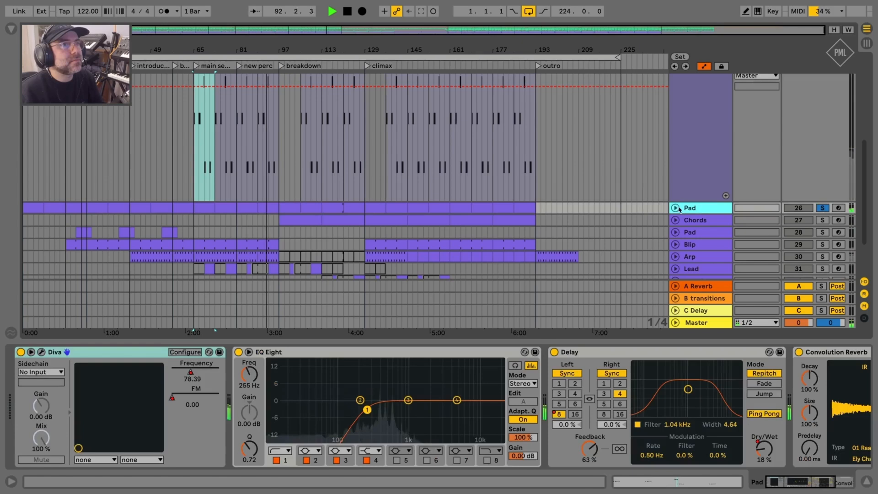
click(676, 208)
drag(798, 483, 818, 482)
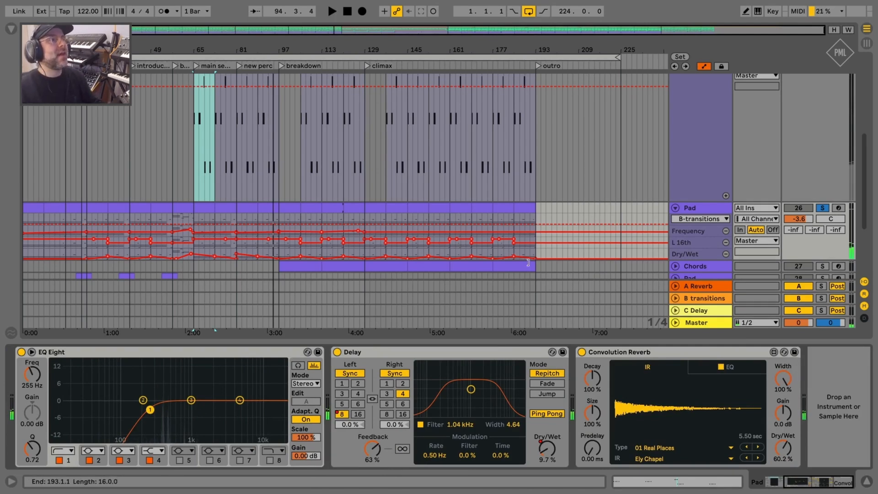
Step: Play the soloed Pad from bar 65, and continue playback from the breakdown marker
click(697, 208)
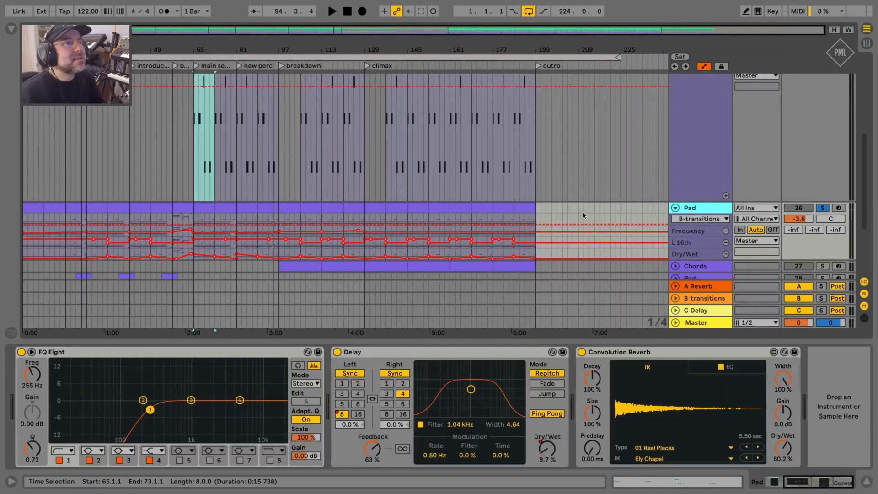
scroll(549, 212, down, 1)
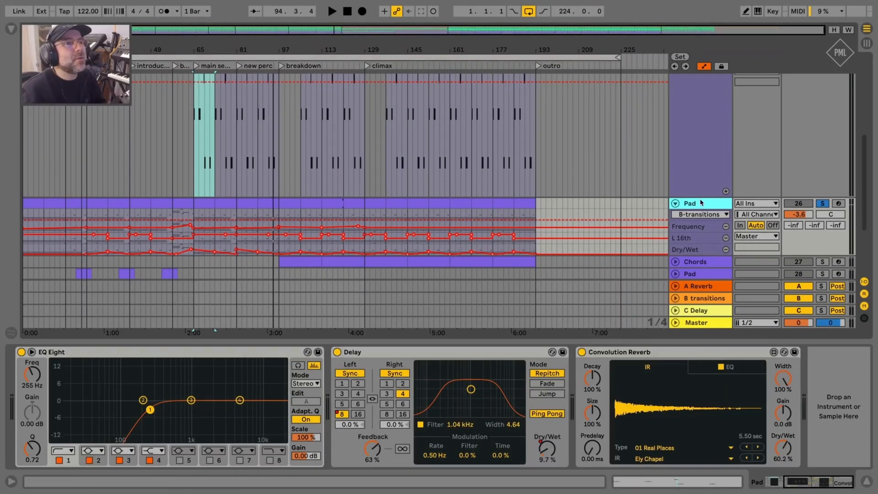
key(space)
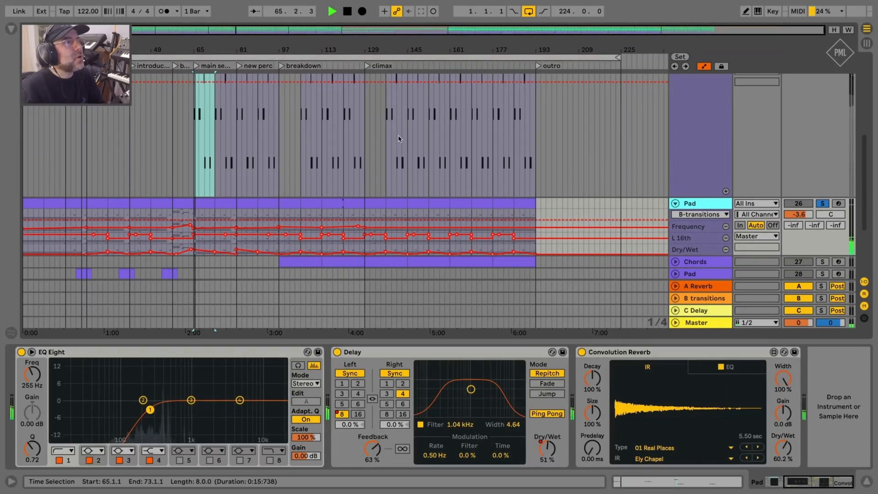
scroll(504, 201, down, 3)
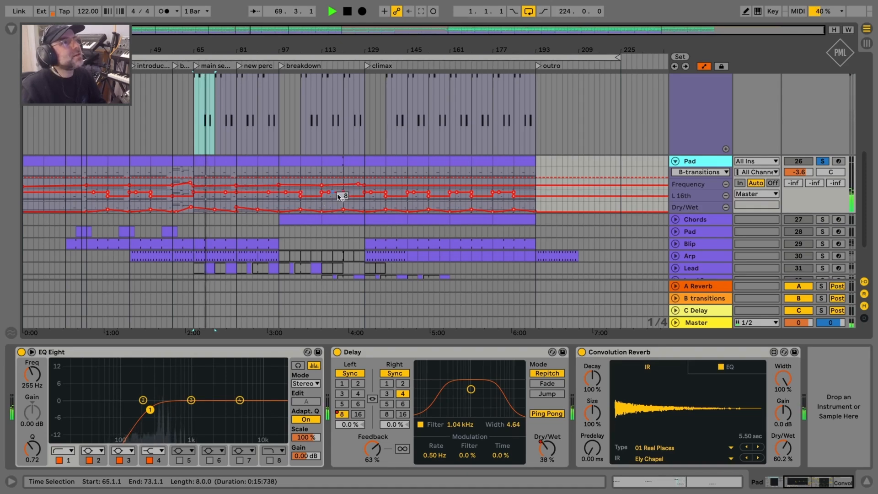
click(281, 67)
click(281, 67)
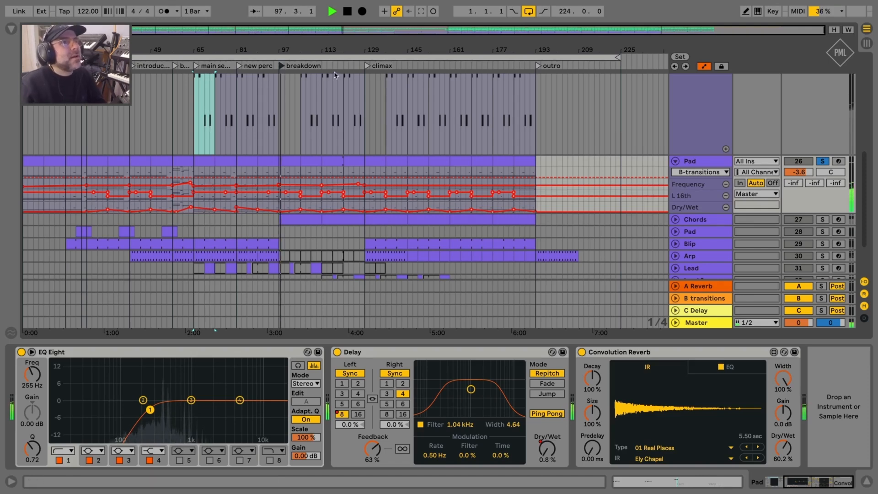
Step: Solo the Bass track together with the Pad and play both from the Bass clip at bar 129
scroll(610, 194, up, 3)
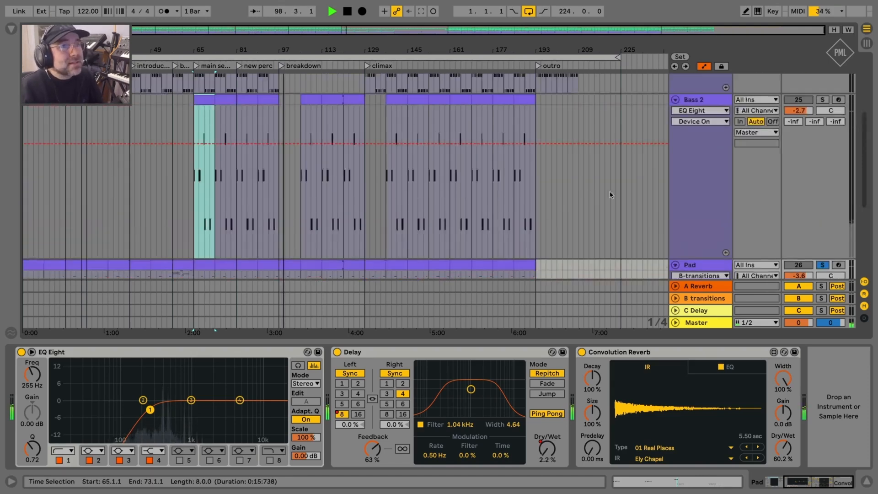
scroll(807, 193, up, 4)
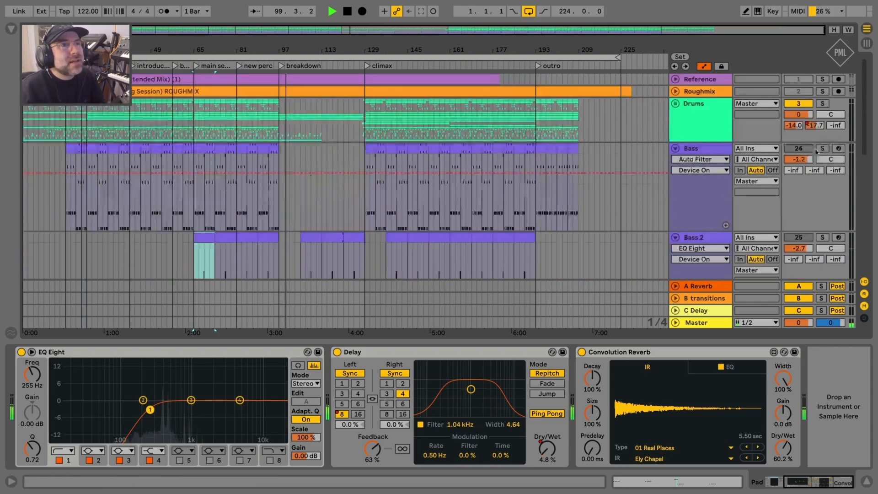
click(823, 148)
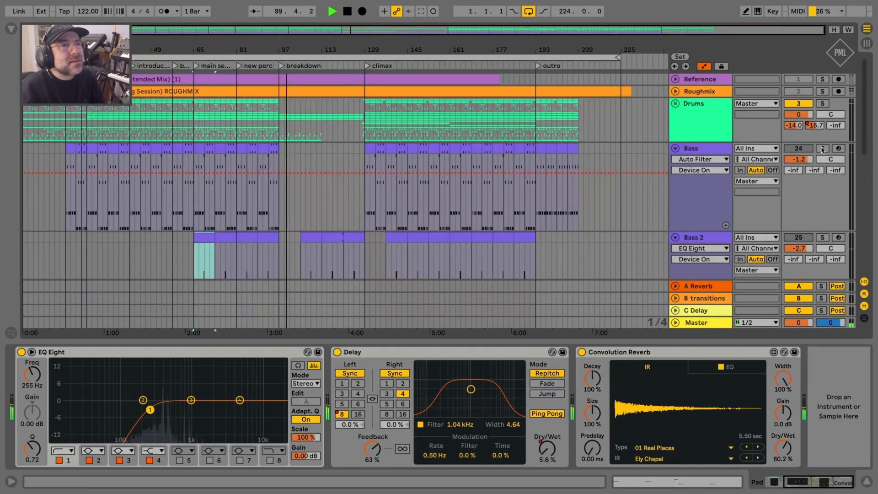
click(377, 146)
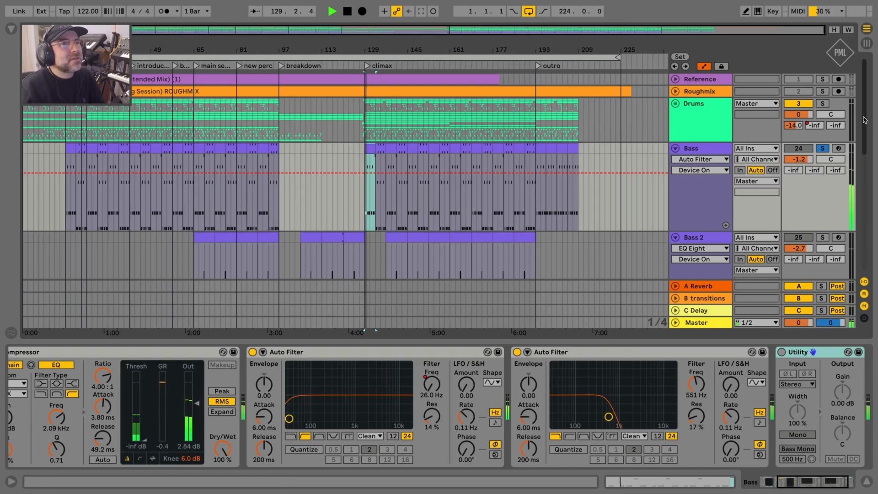
Step: Add Lead 2 and Arp to the soloed tracks during playback, and take Lead 2 out of solo again
scroll(865, 120, down, 8)
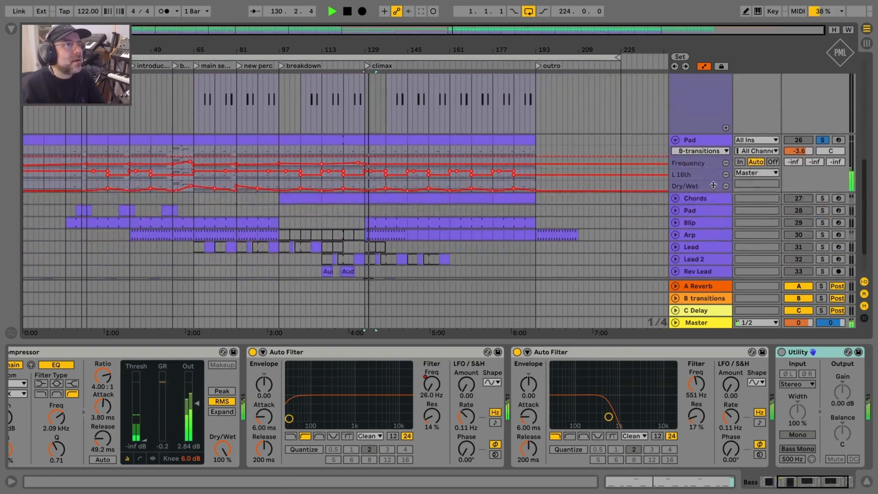
scroll(683, 225, down, 3)
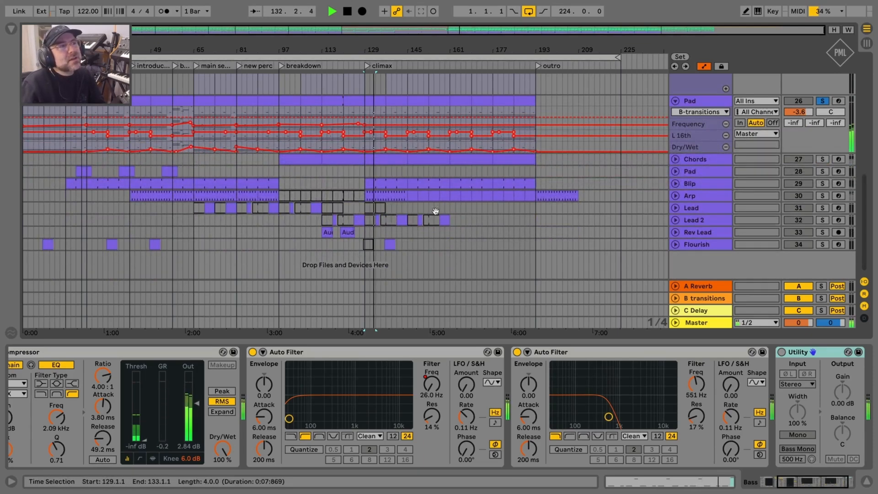
click(823, 220)
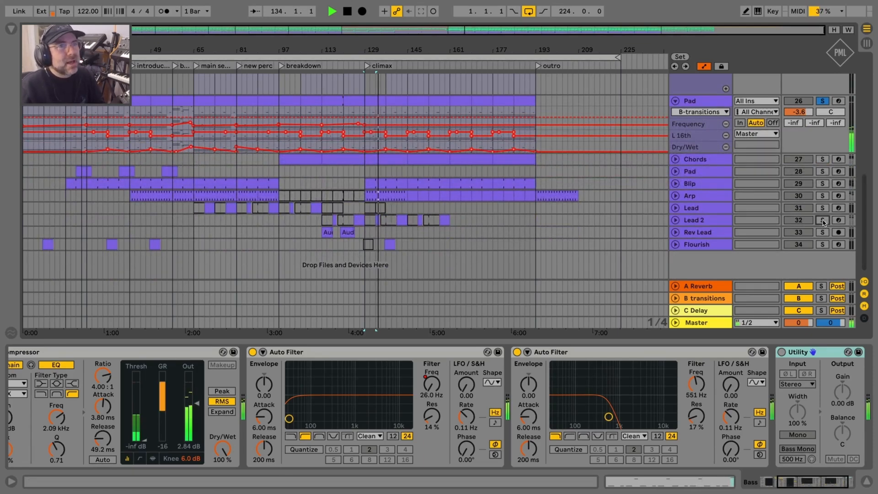
click(823, 196)
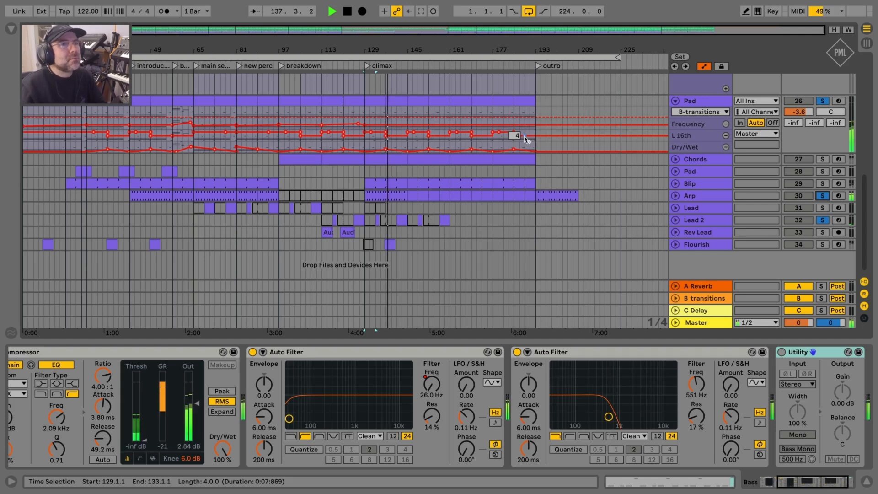
click(822, 220)
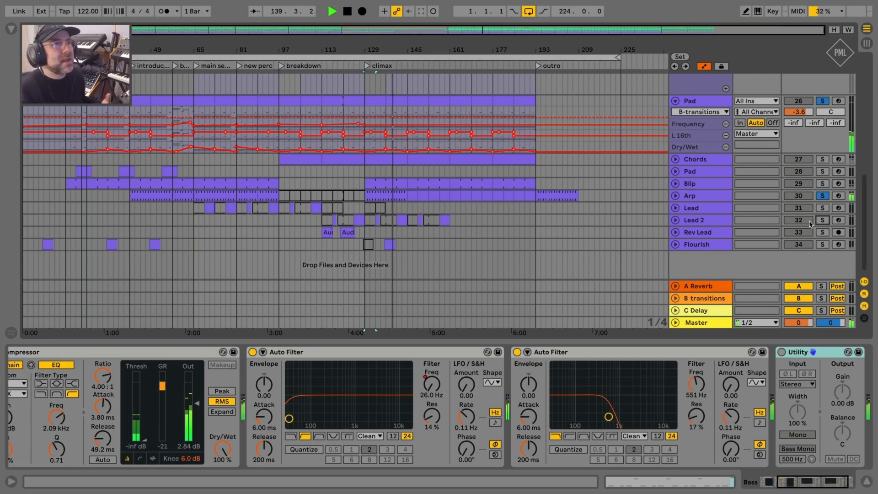
Step: Play the soloed Bass, Pad and Arp from the marker where the first Bass clips begin, and stop playback
scroll(810, 223, up, 5)
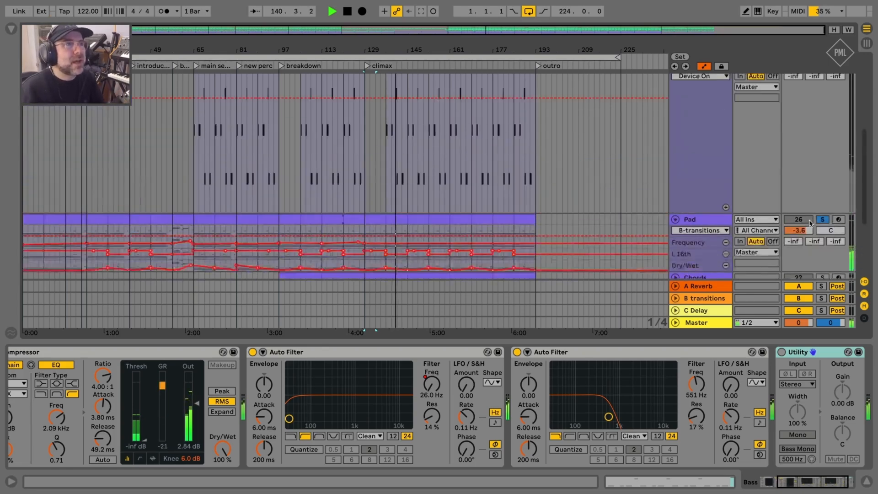
scroll(810, 224, up, 3)
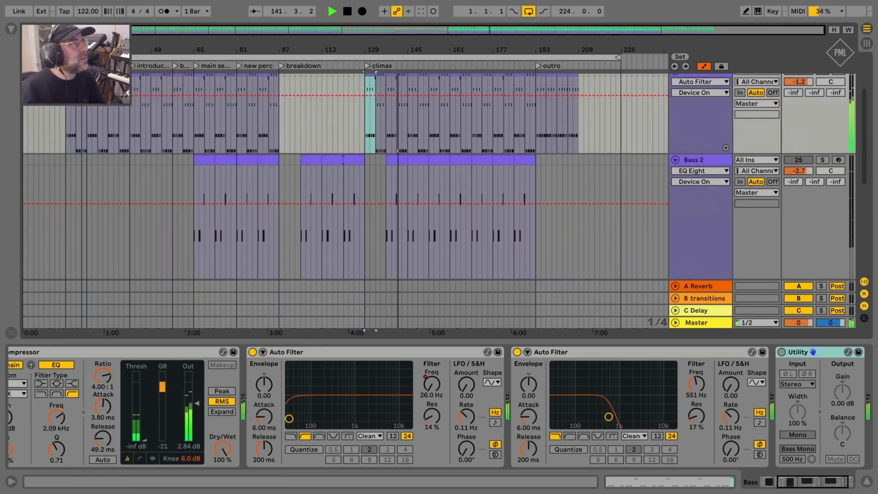
click(68, 65)
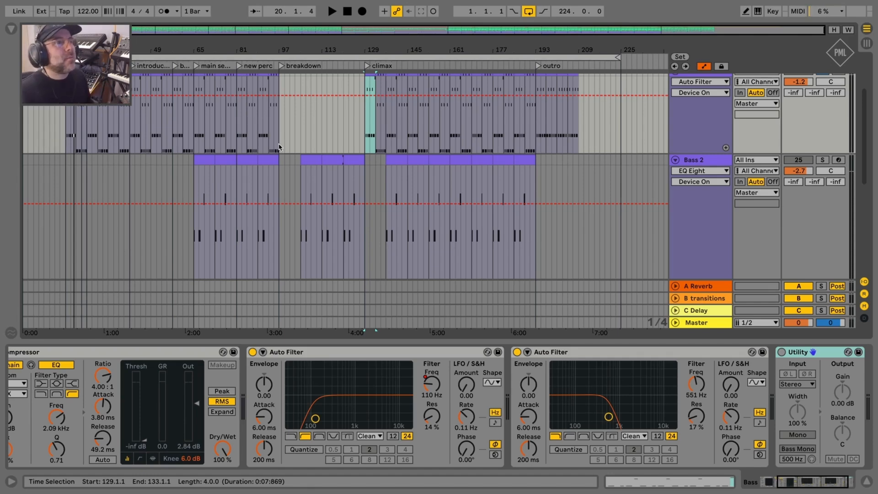
Step: Clear the solo on the Bass, Pad and Arp tracks, and select the unfolded Pad track
scroll(340, 212, down, 5)
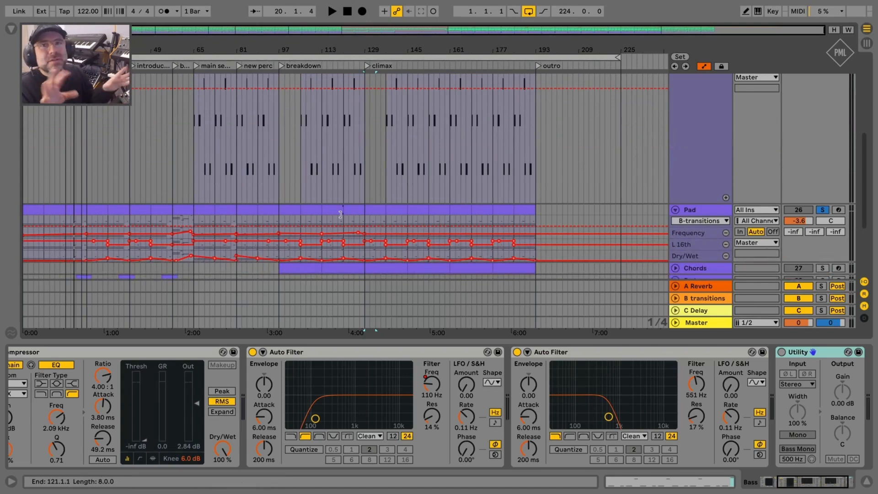
scroll(345, 213, down, 5)
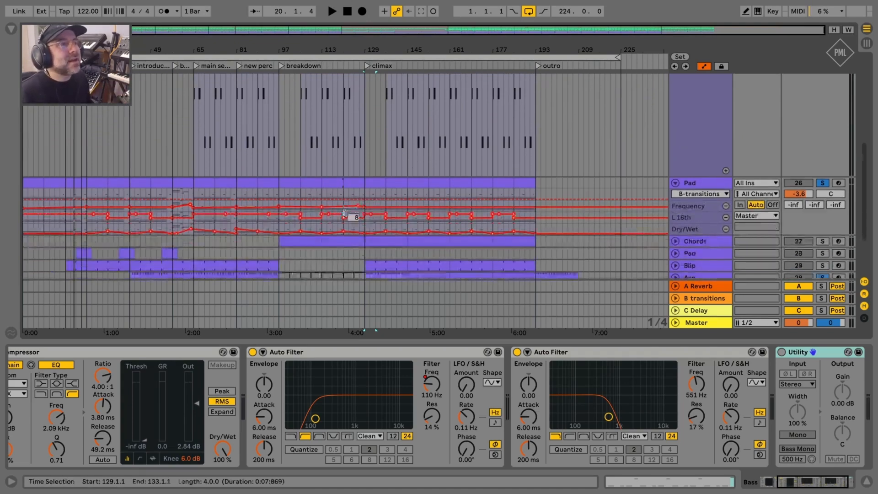
scroll(345, 216, up, 8)
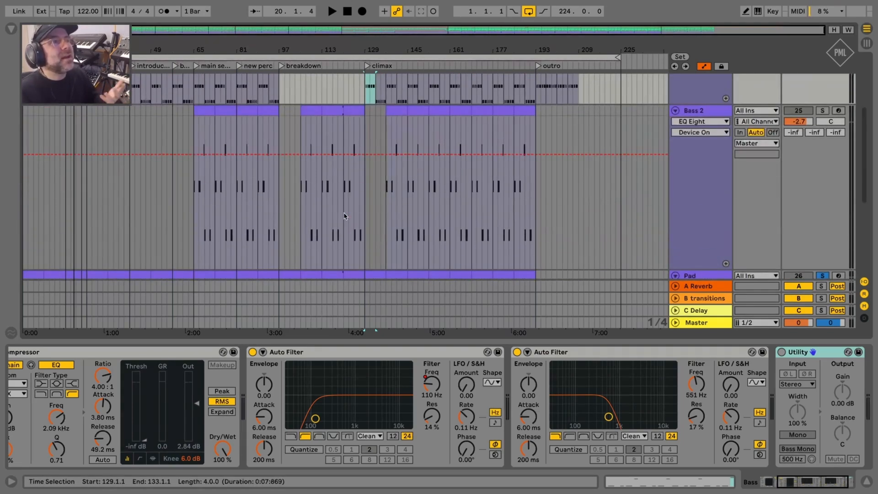
scroll(344, 216, up, 6)
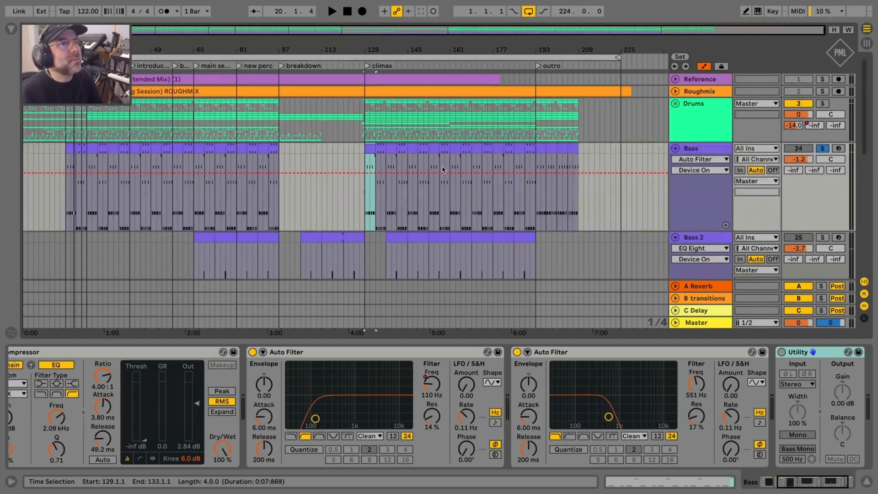
click(693, 150)
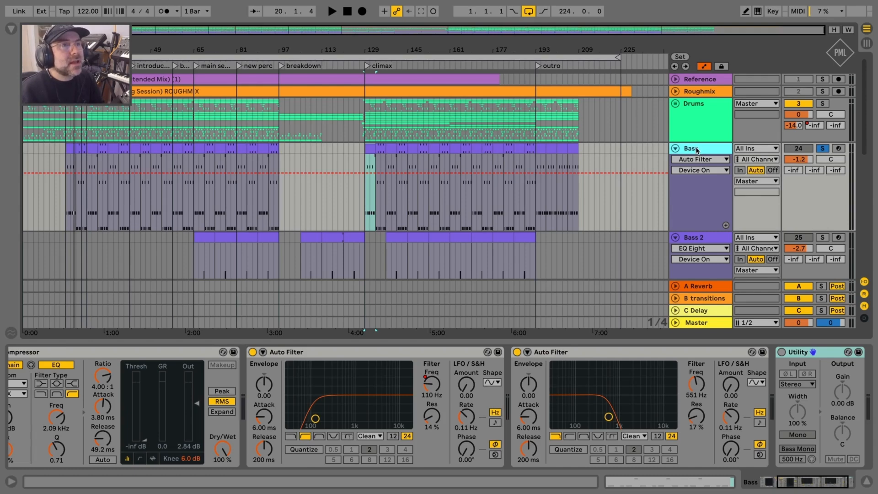
scroll(720, 271, down, 2)
drag(864, 103, 857, 180)
click(693, 167)
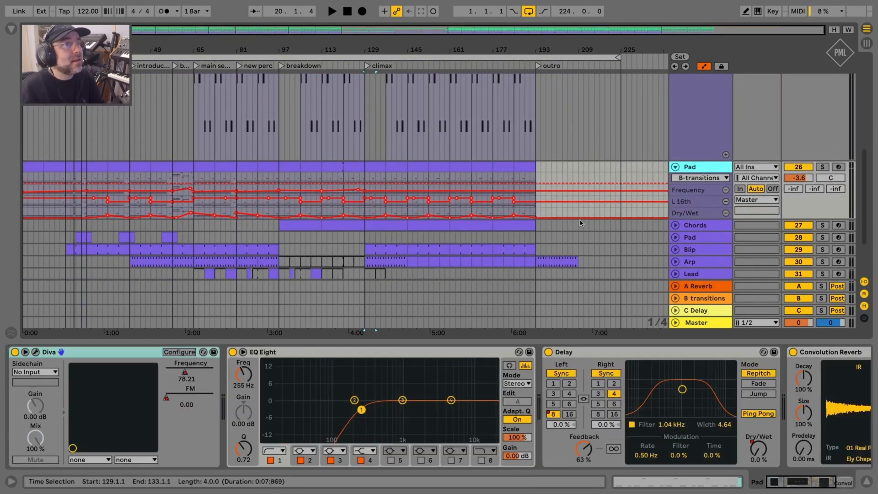
Step: Look briefly at the Chords devices, and review the Pad chain from Diva through to the Convolution Reverb
scroll(582, 223, down, 3)
click(695, 174)
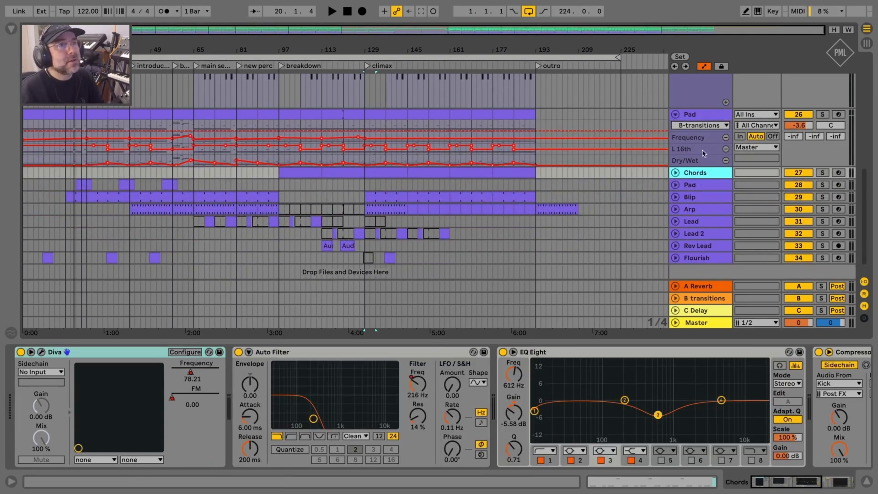
click(700, 115)
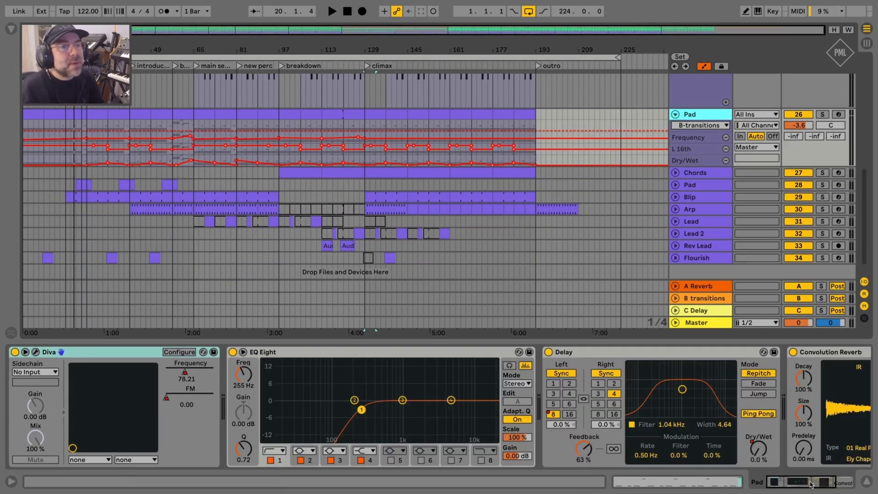
drag(811, 484, 772, 486)
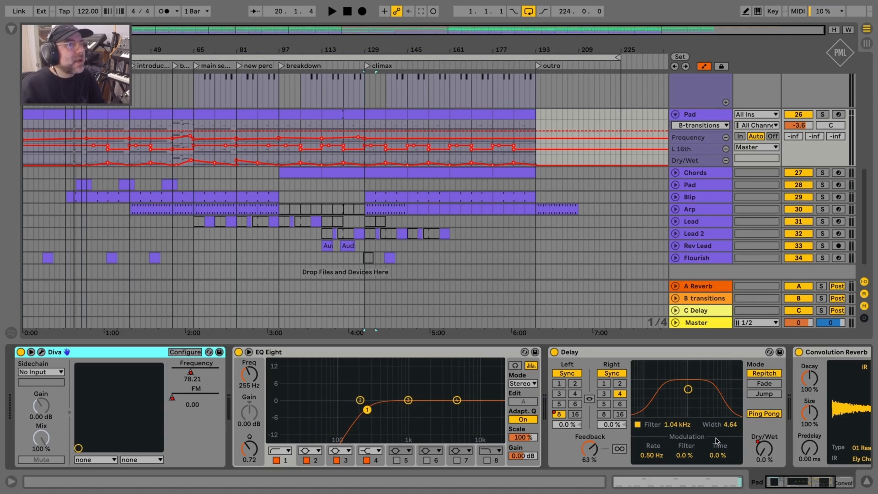
click(836, 482)
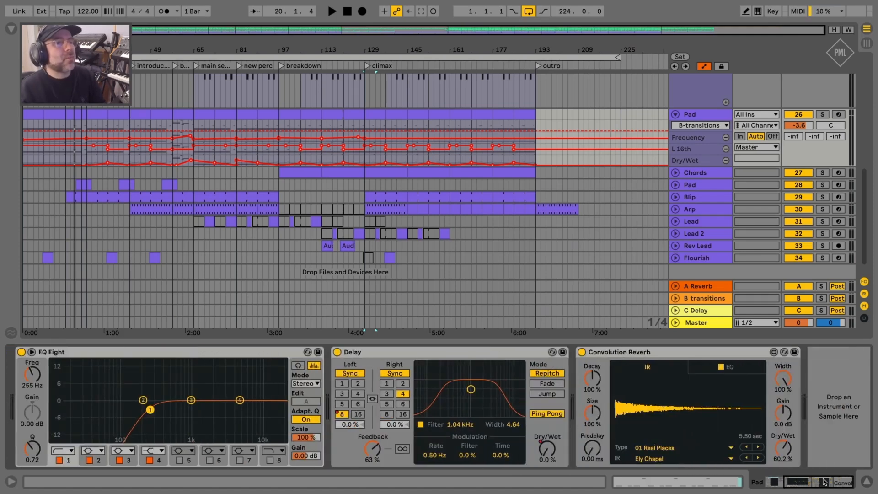
drag(824, 482, 823, 482)
Step: Solo and unfold the Chords track, and play it from the breakdown with the loop starting at bar 97
click(686, 176)
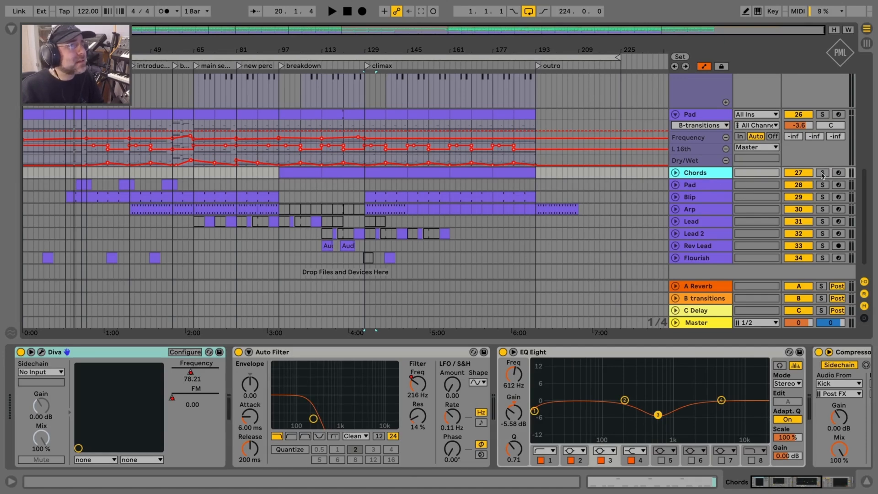
click(822, 175)
click(676, 173)
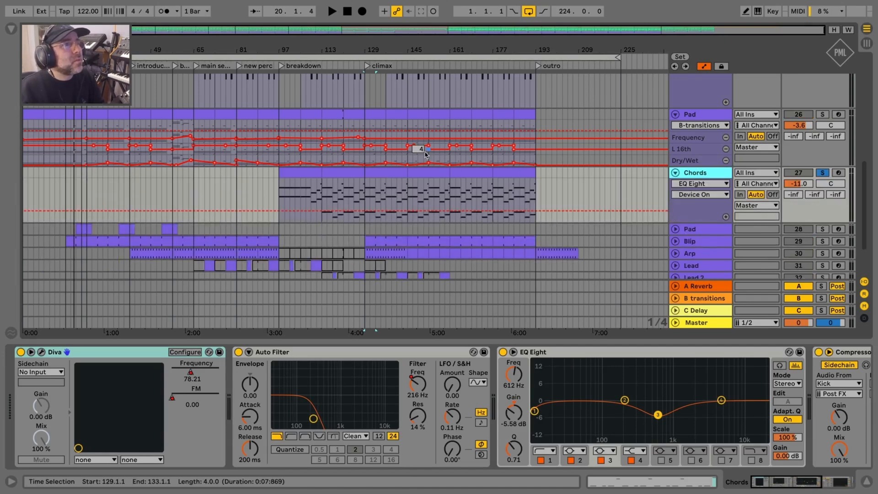
click(292, 169)
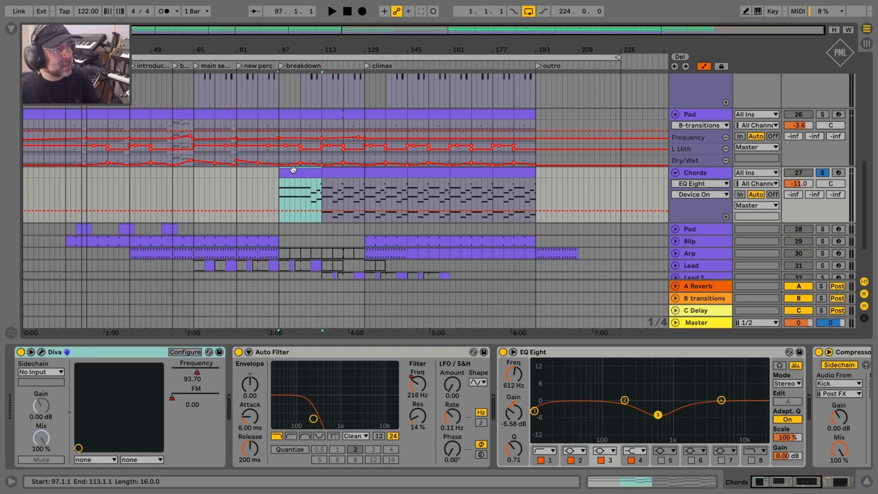
click(695, 175)
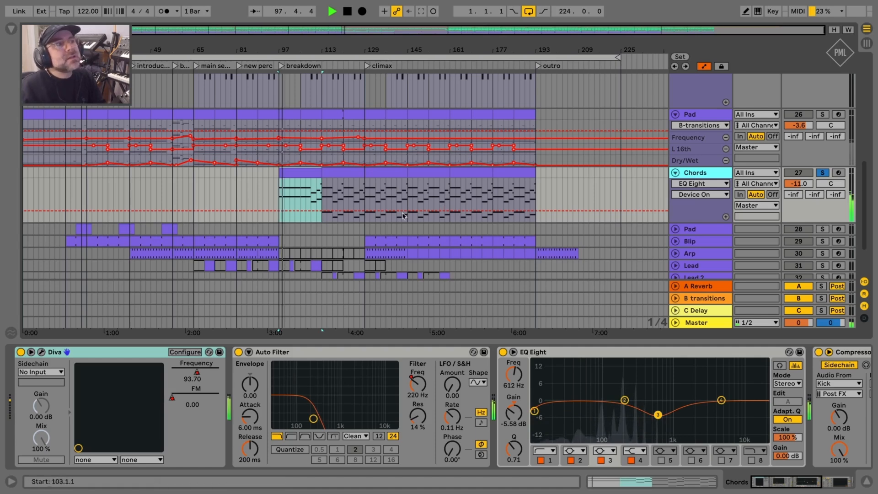
scroll(549, 207, up, 1)
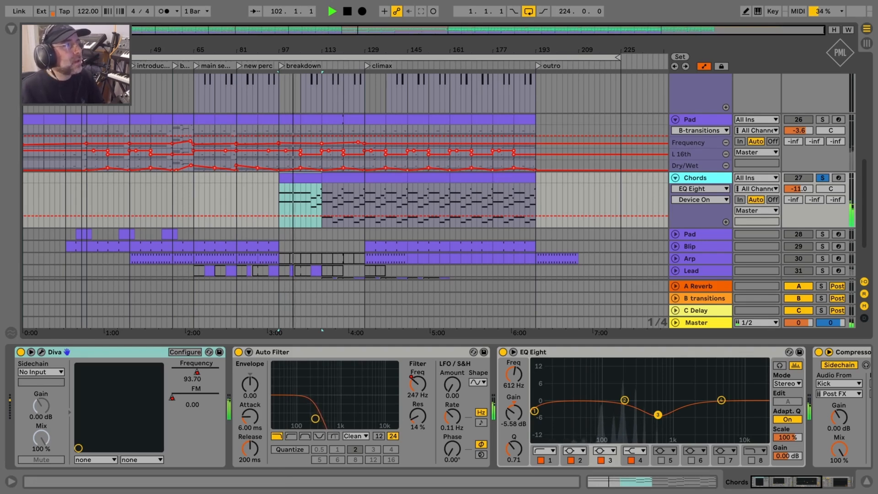
drag(133, 57, 281, 56)
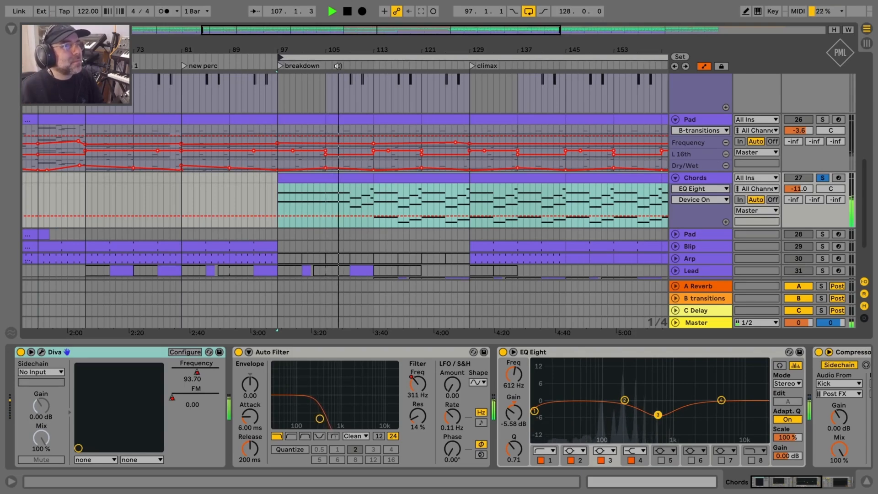
Step: Review the Chords devices up to the Compressor, and unfold the last EQ Eight in the chain
click(814, 484)
drag(814, 484, 824, 484)
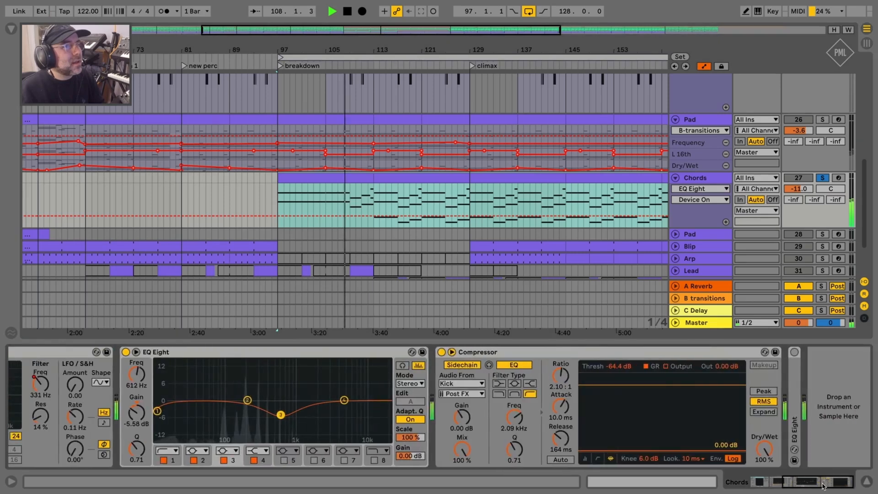
click(798, 377)
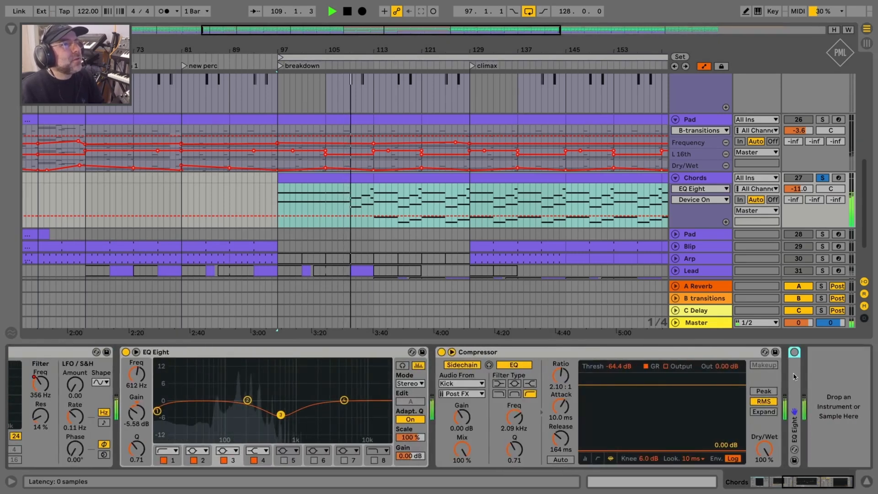
double_click(796, 376)
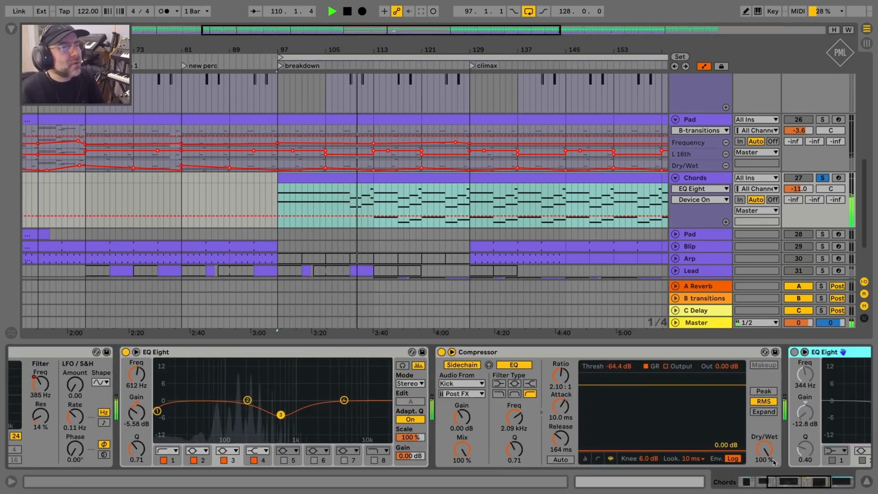
drag(773, 483, 809, 485)
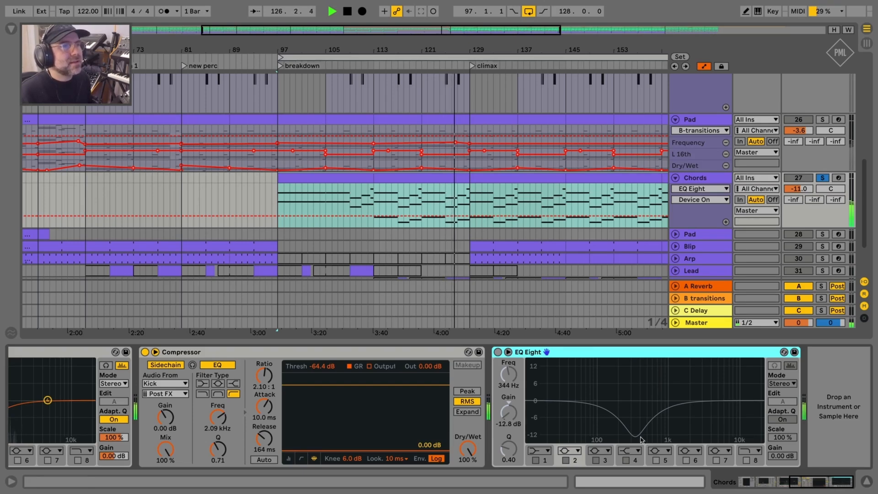
Step: Switch on the last EQ Eight on Chords, and compare it on and off using its enlarged display
click(498, 352)
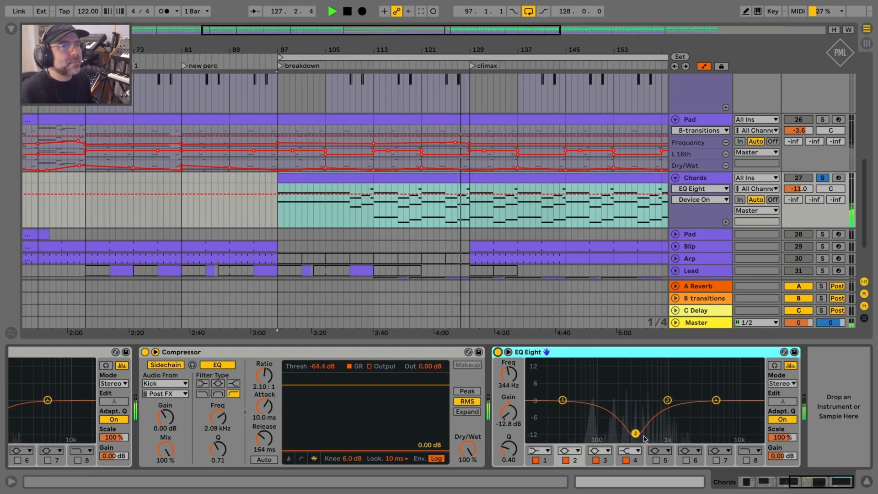
double_click(640, 411)
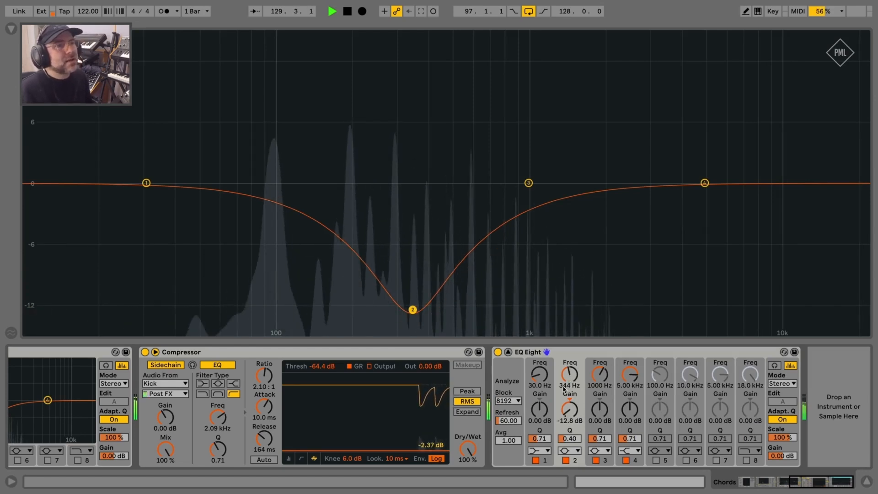
click(498, 351)
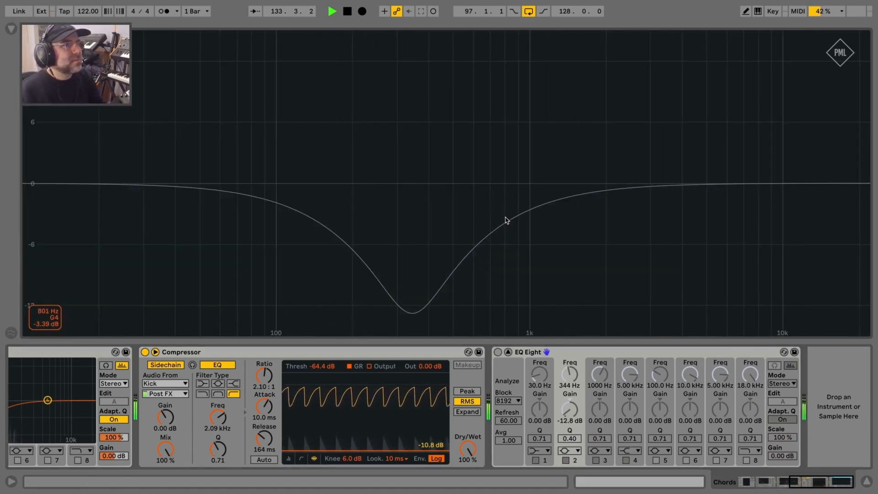
double_click(506, 220)
click(498, 352)
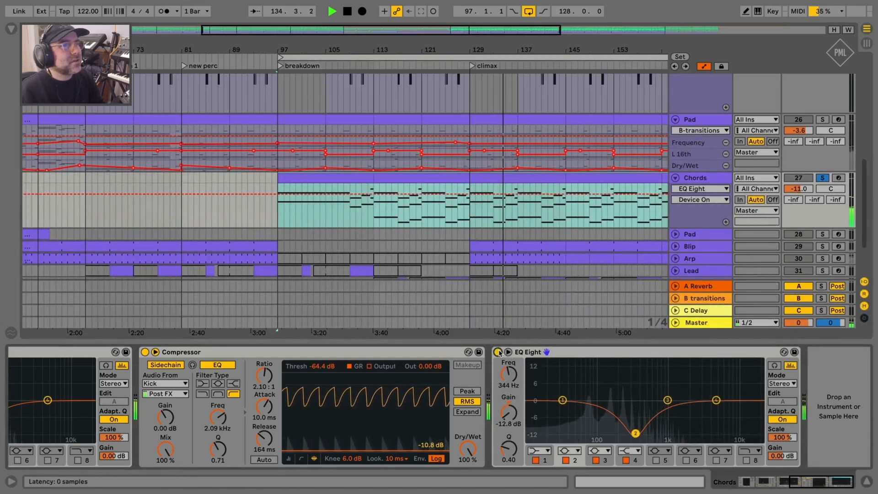
Step: Take Chords out of solo, and compare its last EQ Eight off and on within the full mix
click(498, 352)
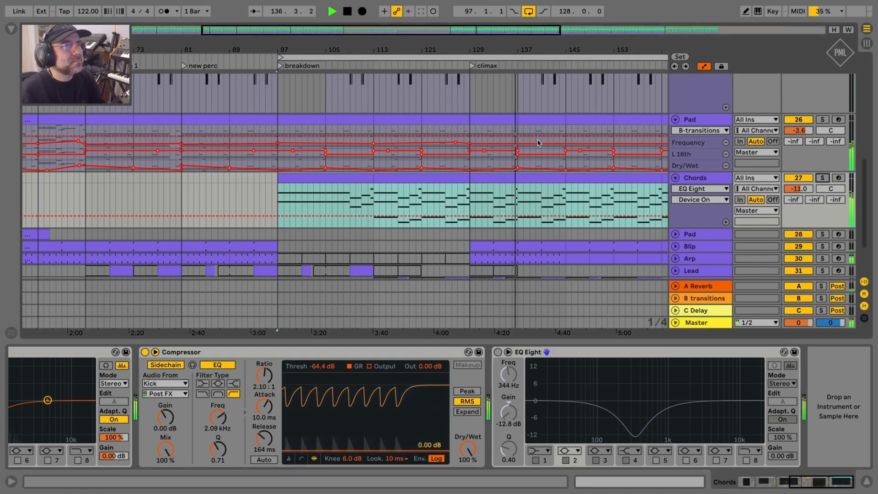
click(499, 352)
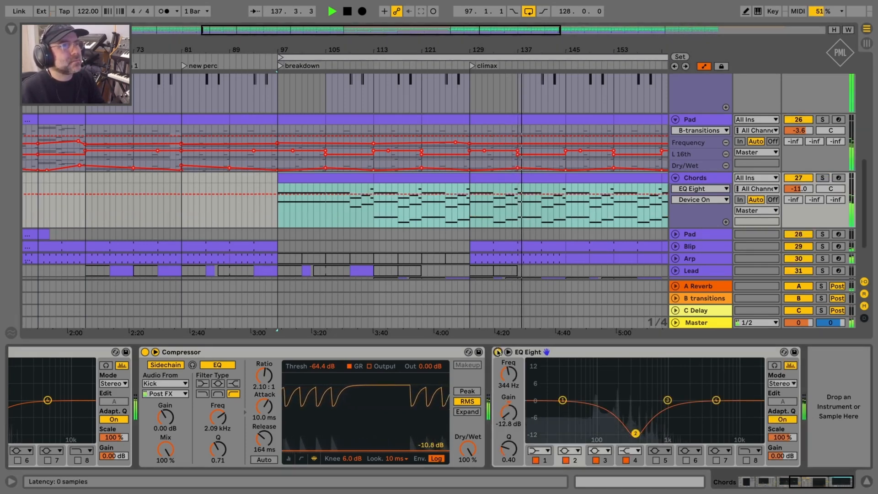
click(499, 352)
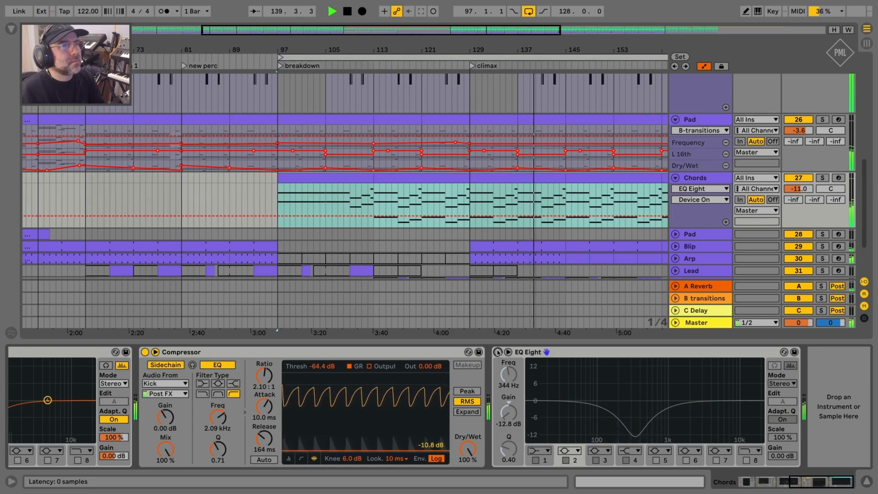
click(498, 352)
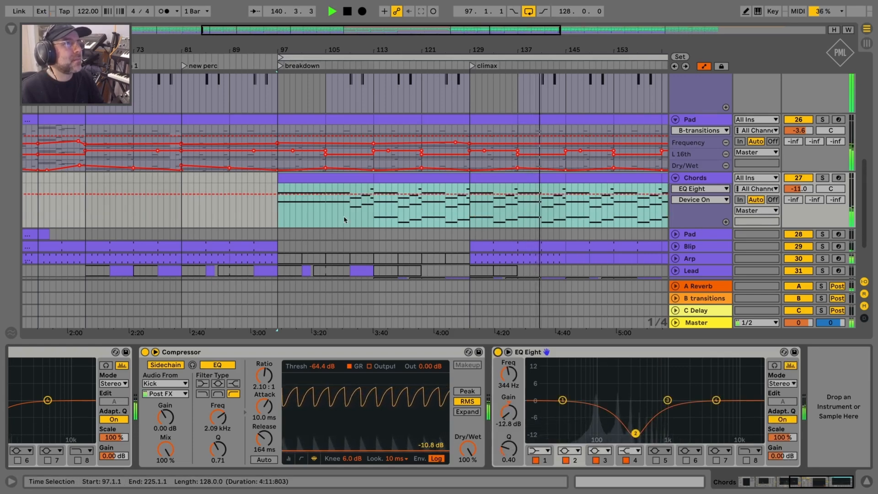
Step: Play the full mix from 108.4.1, switch the last Chords EQ Eight off and on repeatedly, and stop with it bypassed
click(344, 220)
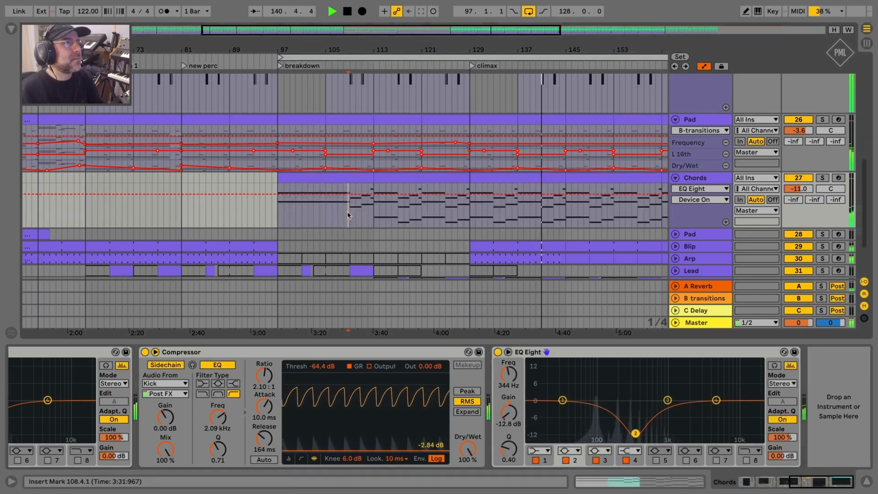
click(499, 352)
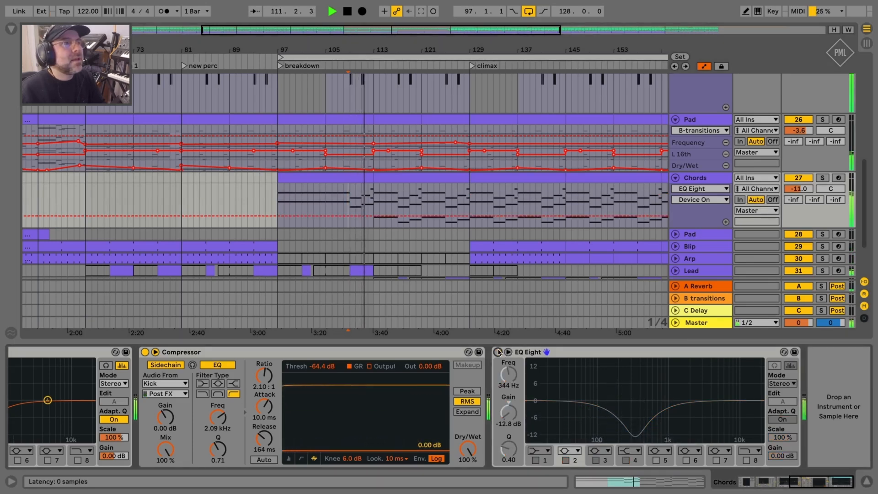
click(498, 351)
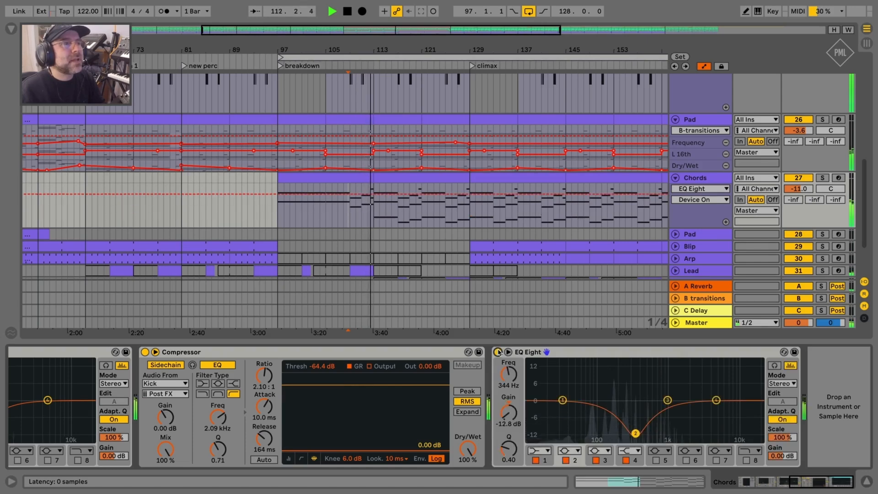
click(499, 352)
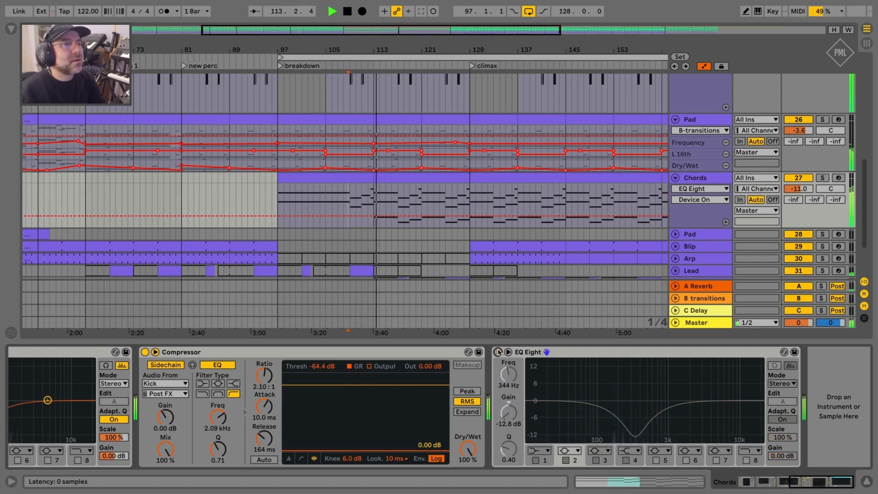
click(499, 352)
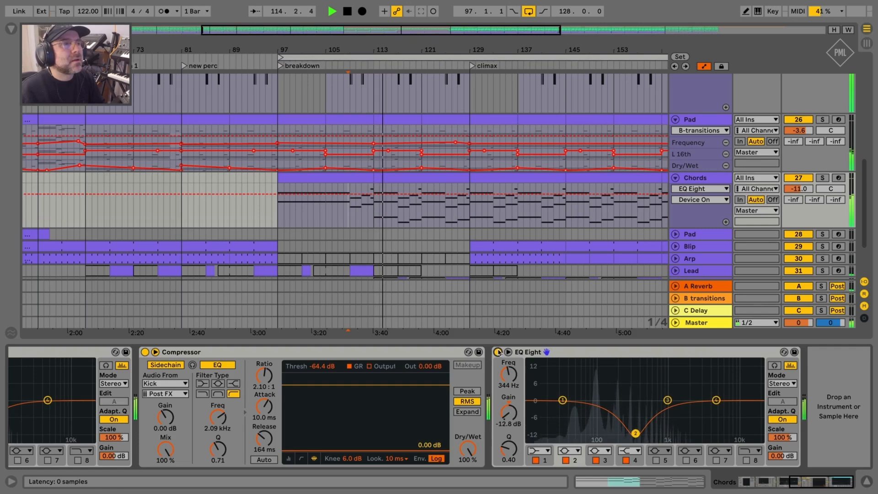
click(498, 352)
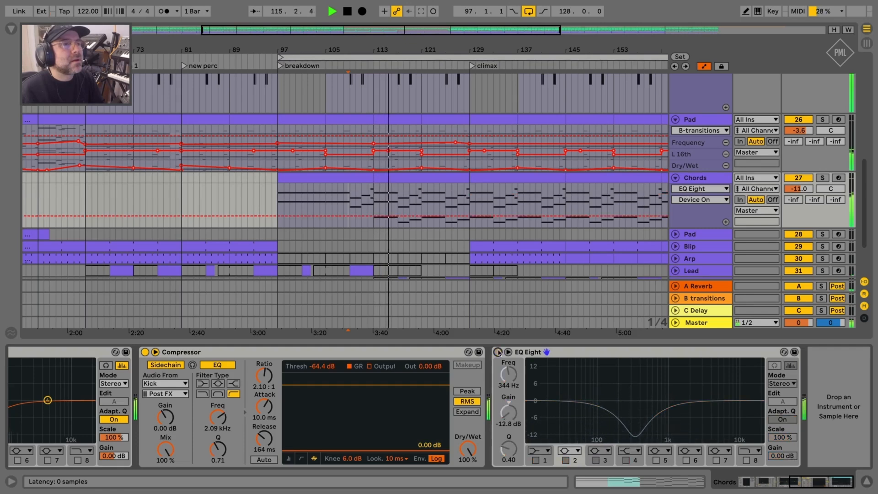
click(498, 352)
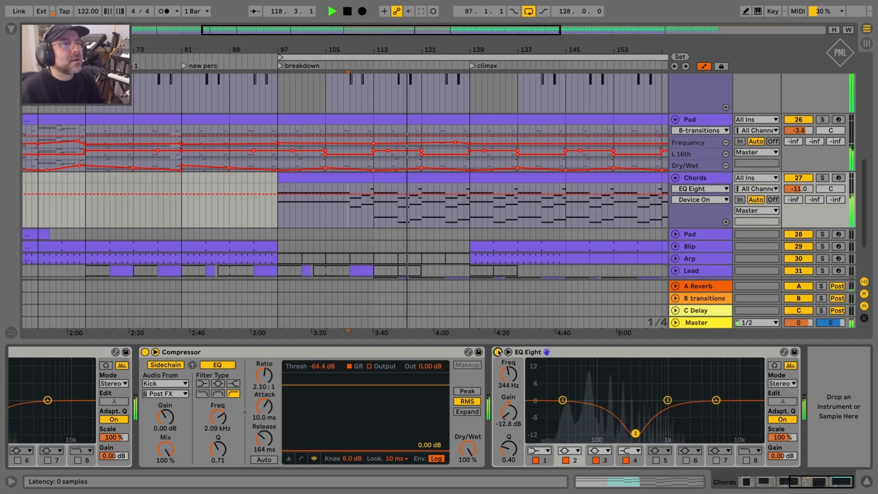
click(499, 352)
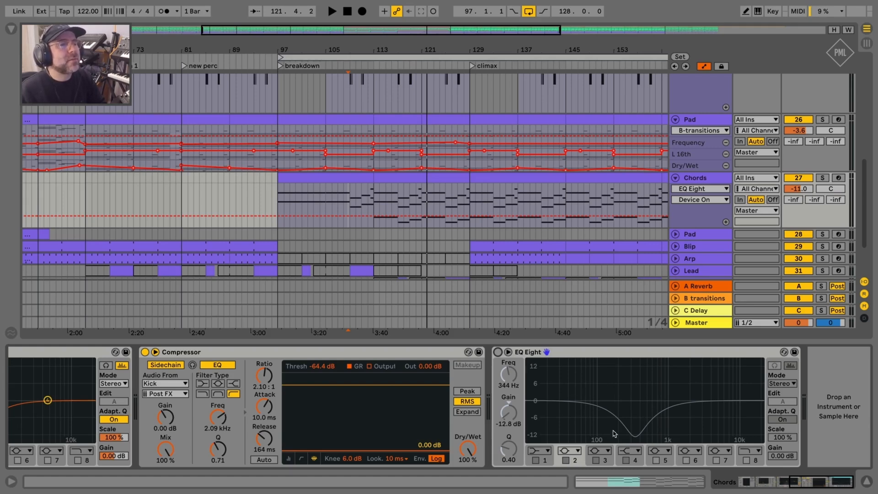
Step: Re-enable the last EQ Eight on Chords, and replay the mix from the same position to compare it off and on
click(565, 358)
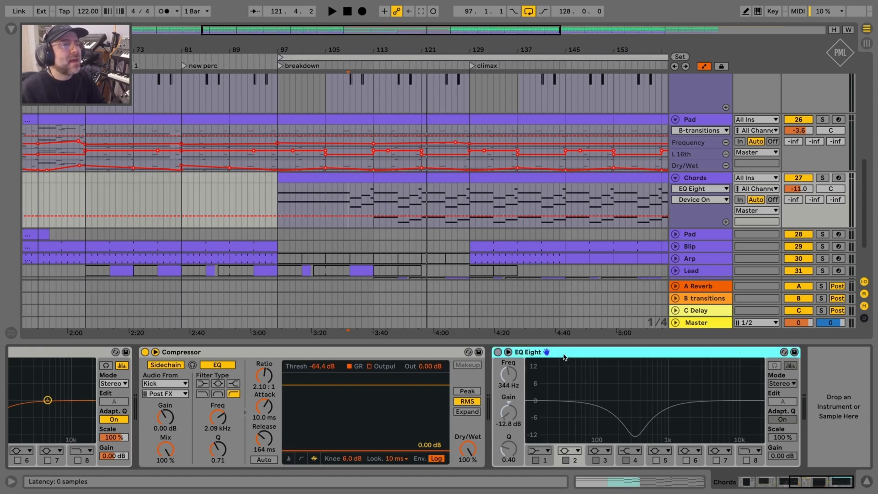
click(498, 353)
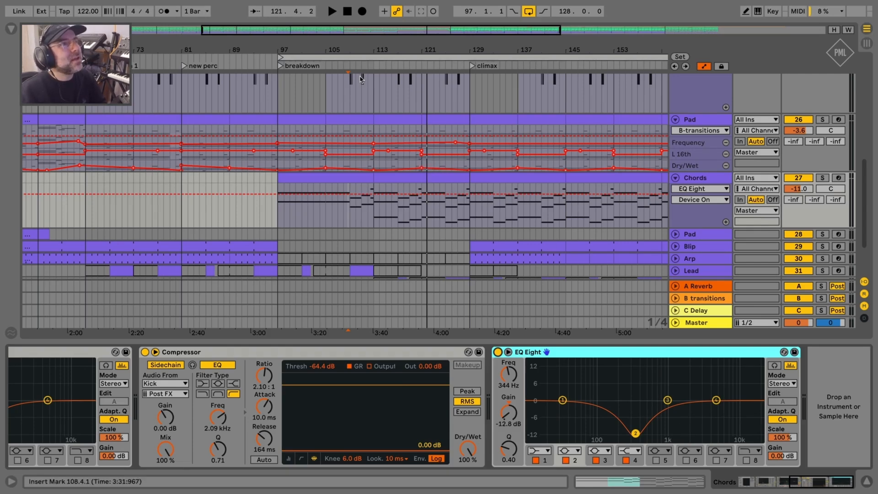
drag(348, 55, 349, 51)
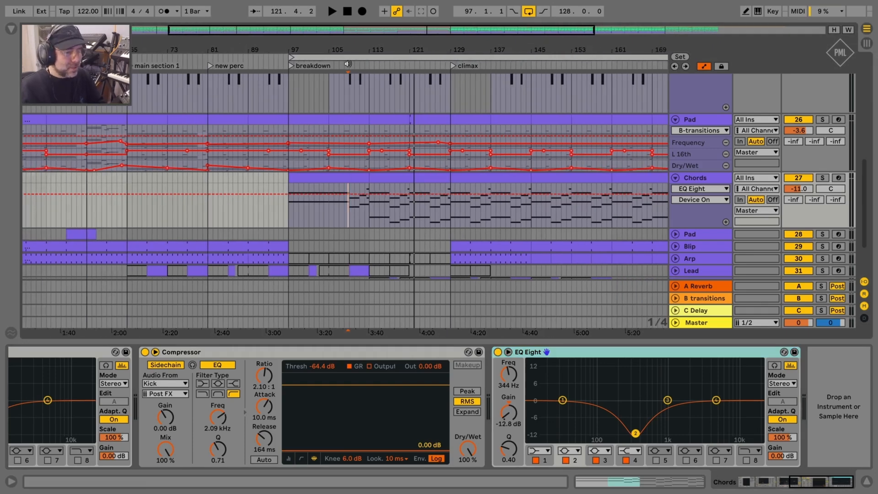
key(space)
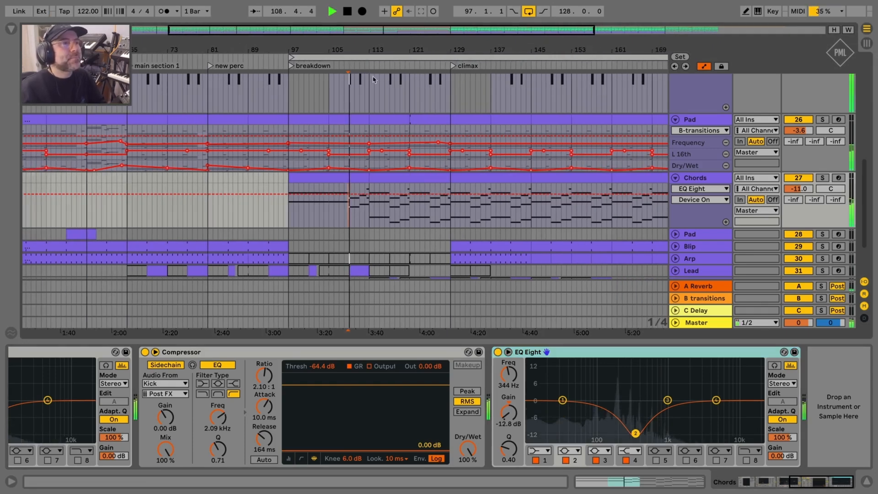
click(498, 352)
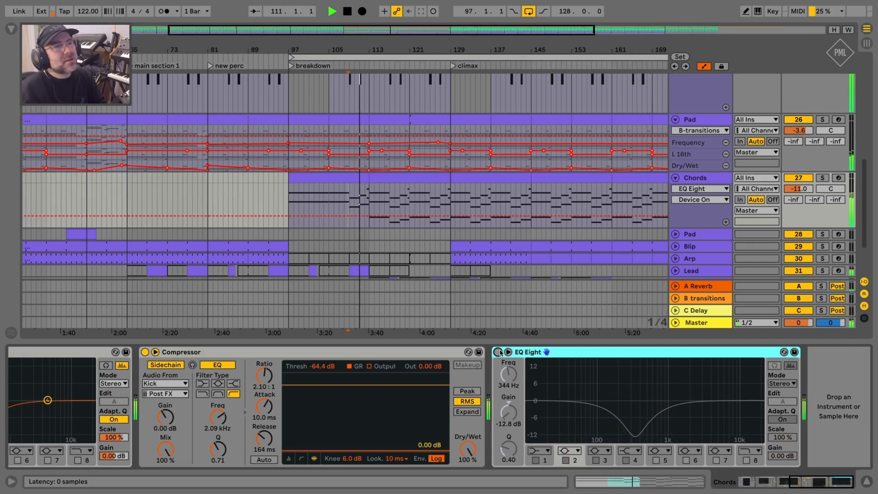
click(498, 352)
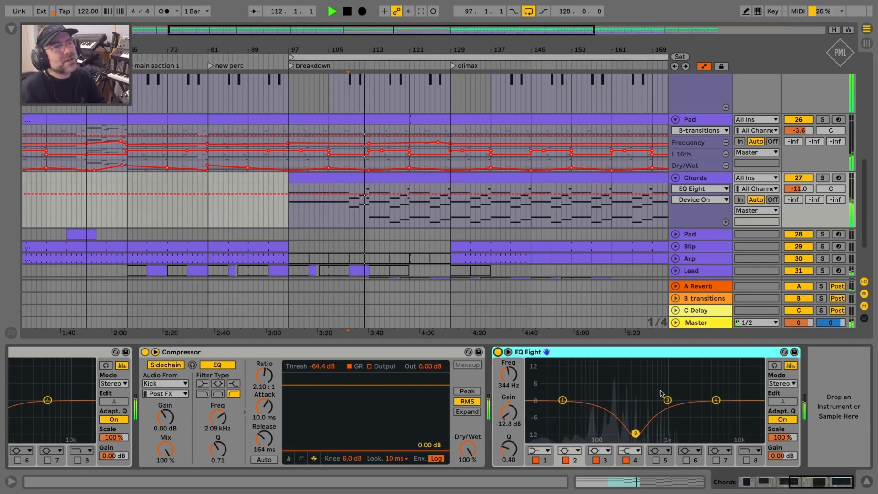
Step: Return to the whole arrangement's upper tracks, and select the Drums group to show its effects chain
drag(388, 50, 389, 26)
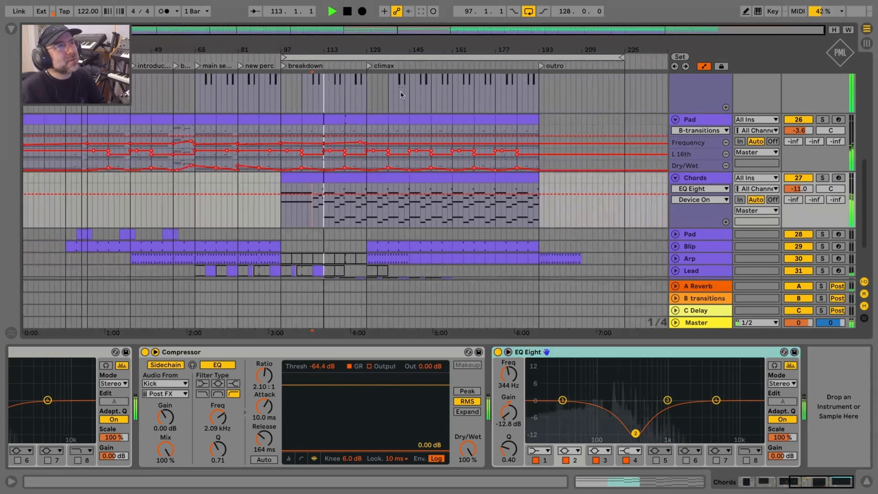
drag(863, 179, 863, 80)
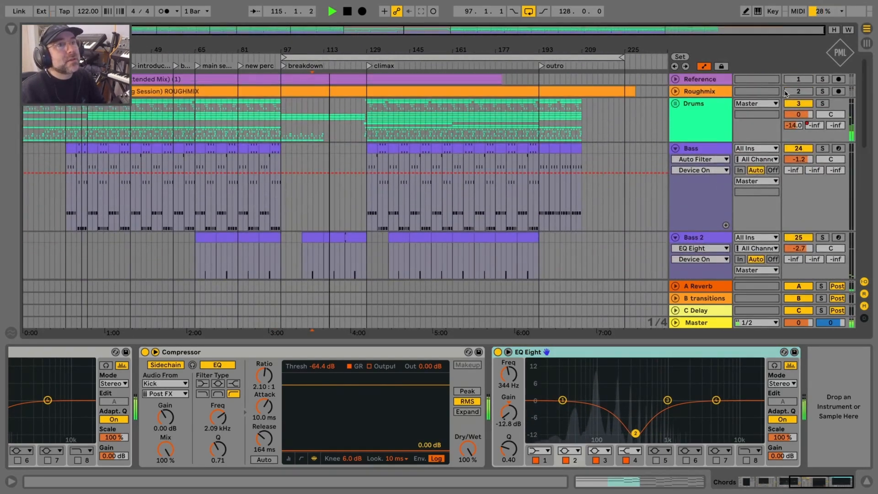
click(724, 106)
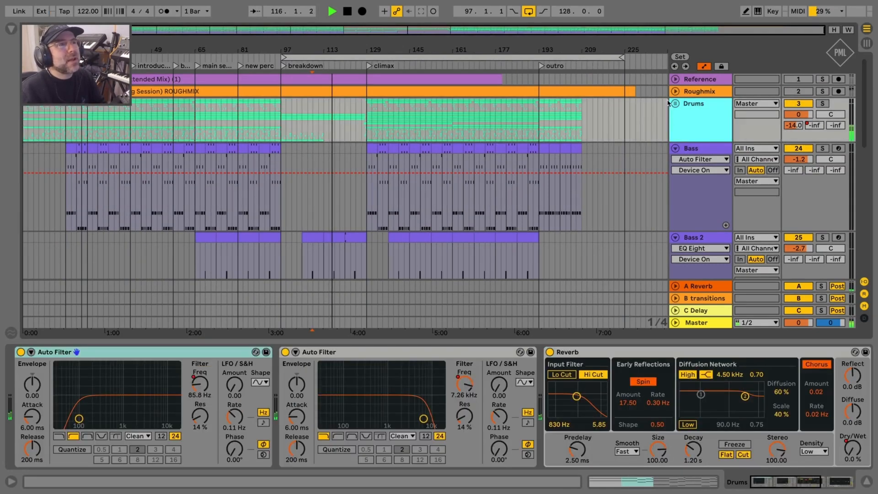
Step: Play the full mix from the climax marker, and select the Chords track to show its last EQ Eight
click(370, 67)
key(space)
key(space)
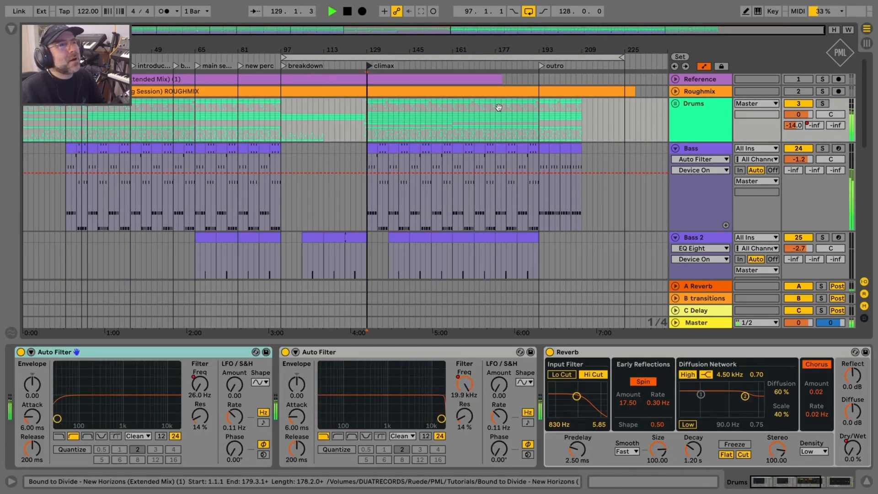
scroll(500, 223, down, 8)
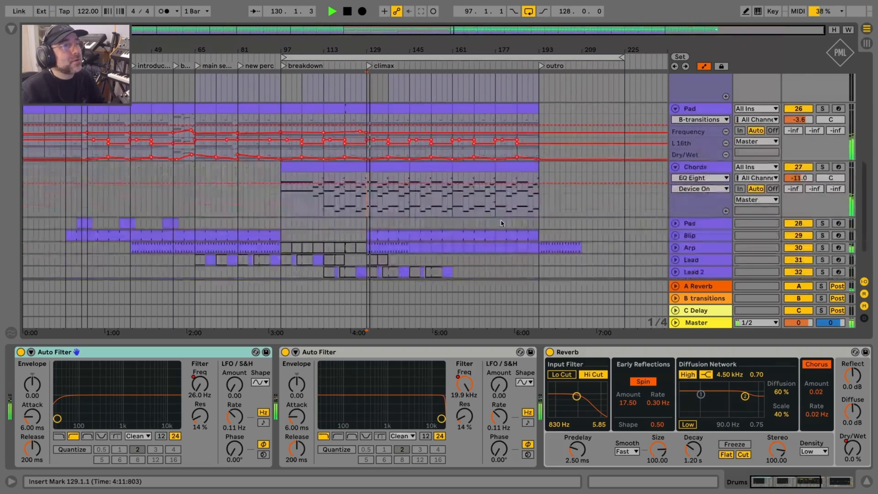
scroll(503, 223, down, 4)
click(702, 168)
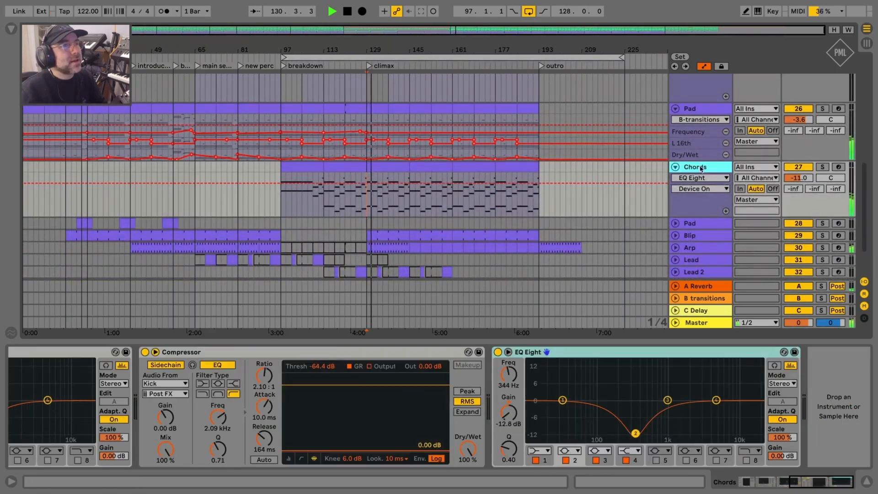
Step: Switch the last Chords EQ Eight off and on repeatedly during the climax, and stop playback with it bypassed
click(499, 352)
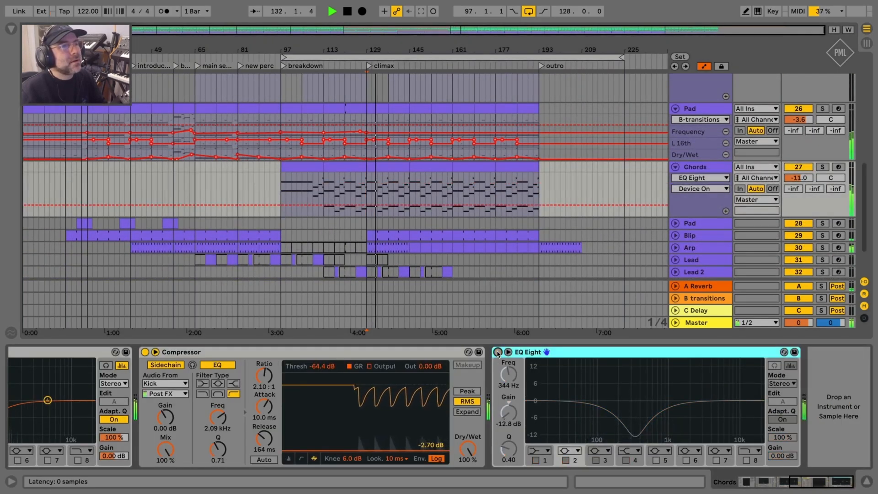
click(498, 352)
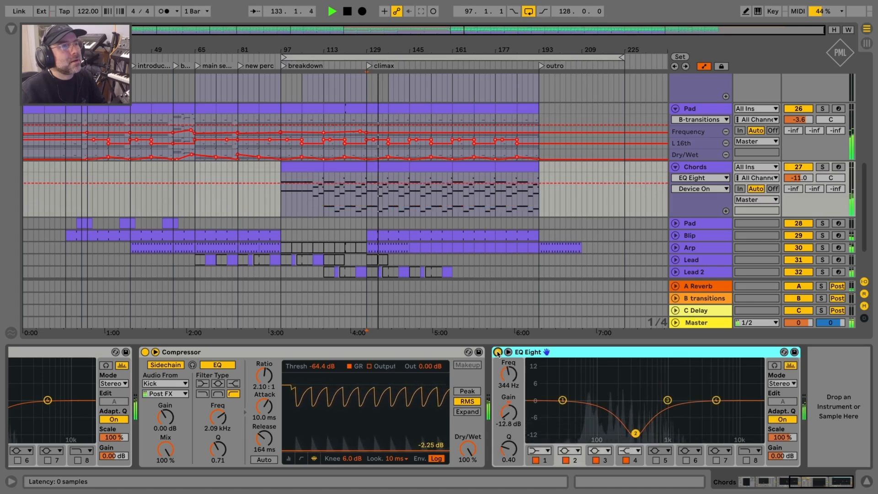
click(498, 352)
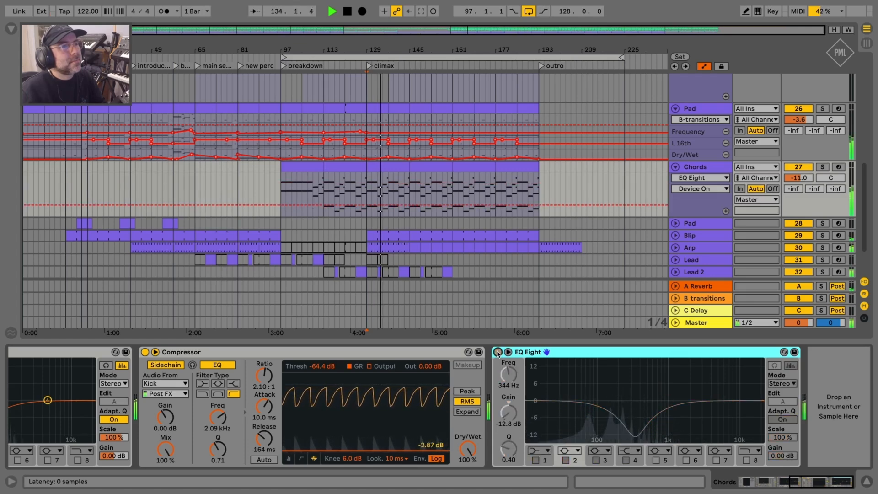
click(499, 352)
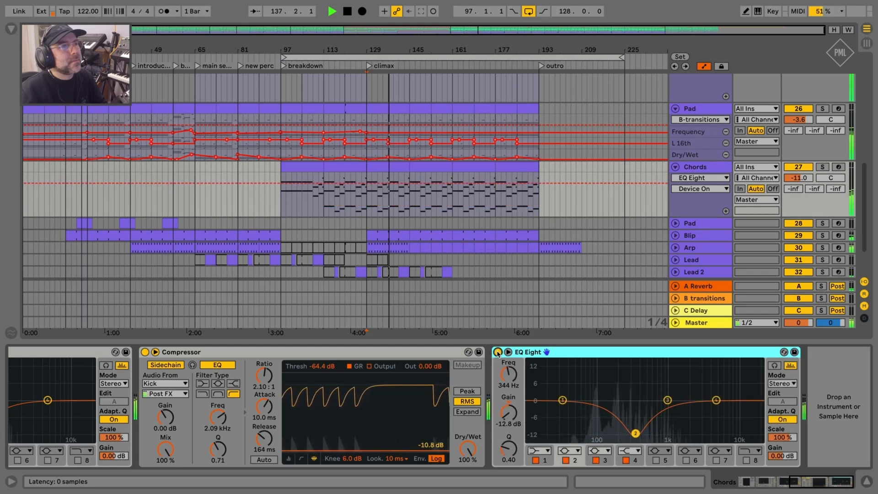
click(498, 352)
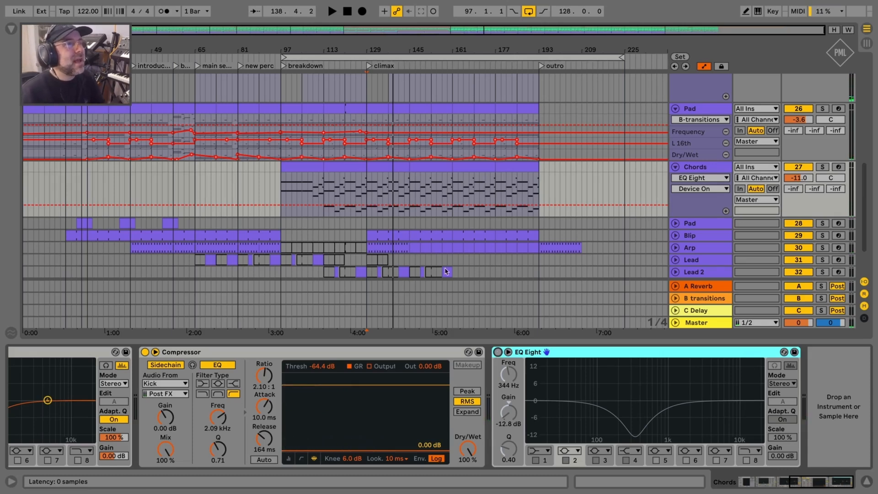
Step: Replay the breakdown from 108.3.1, compare the last Chords EQ Eight on and off, and stop with it enabled
click(314, 185)
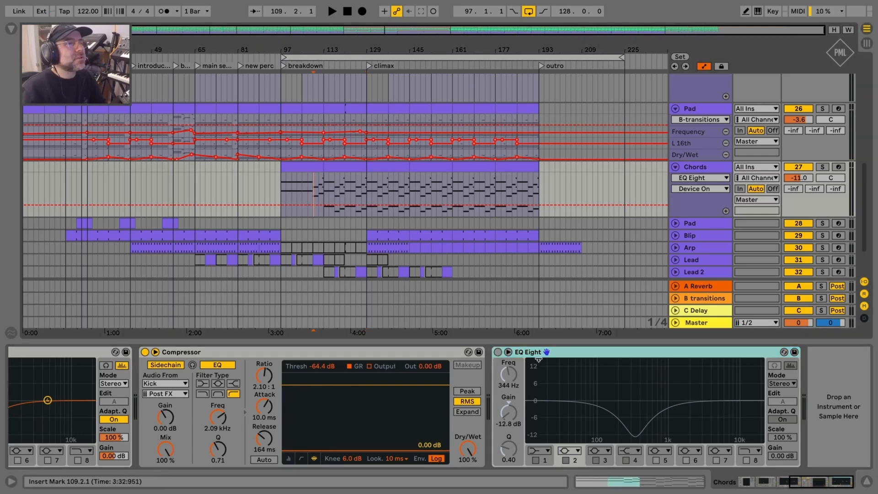
click(557, 354)
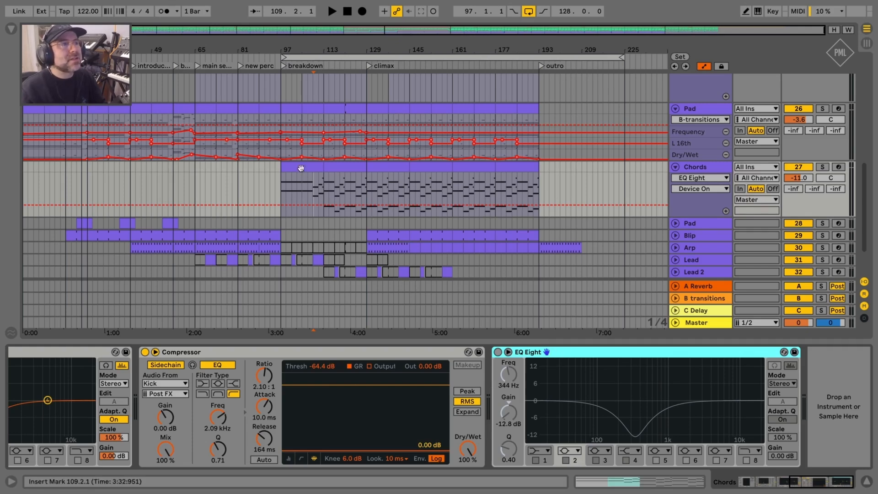
click(312, 188)
key(space)
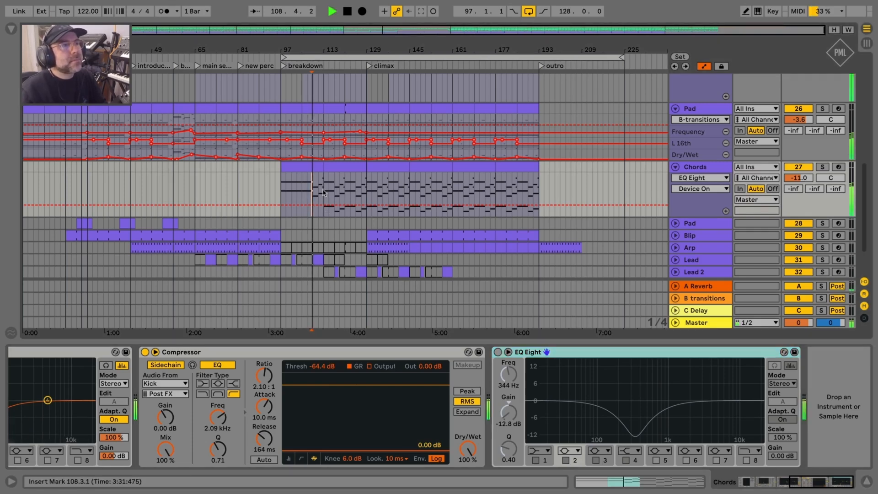
click(498, 352)
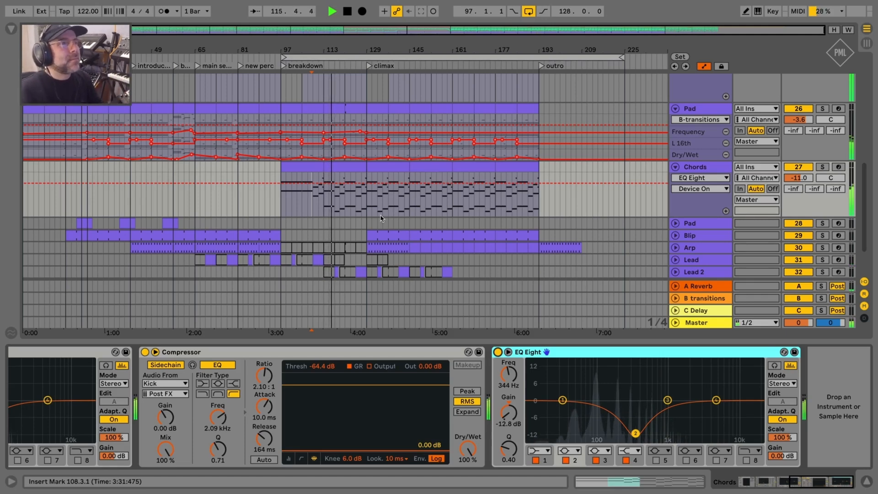
click(498, 352)
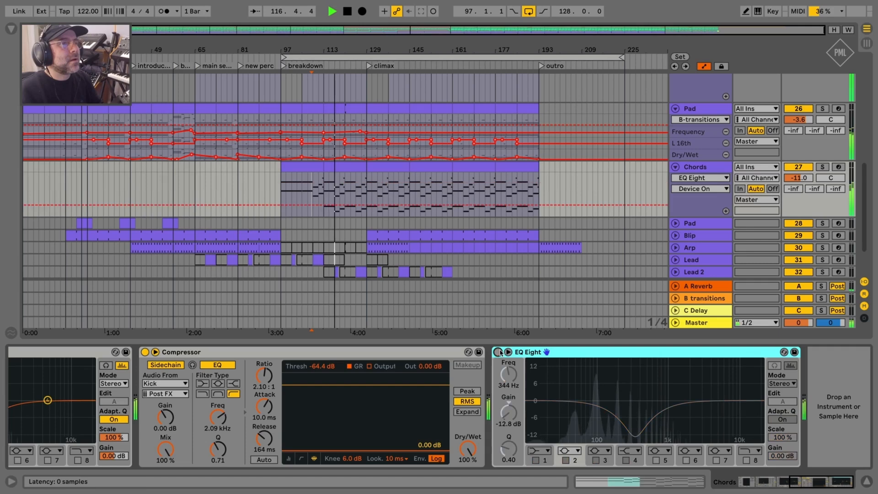
click(498, 352)
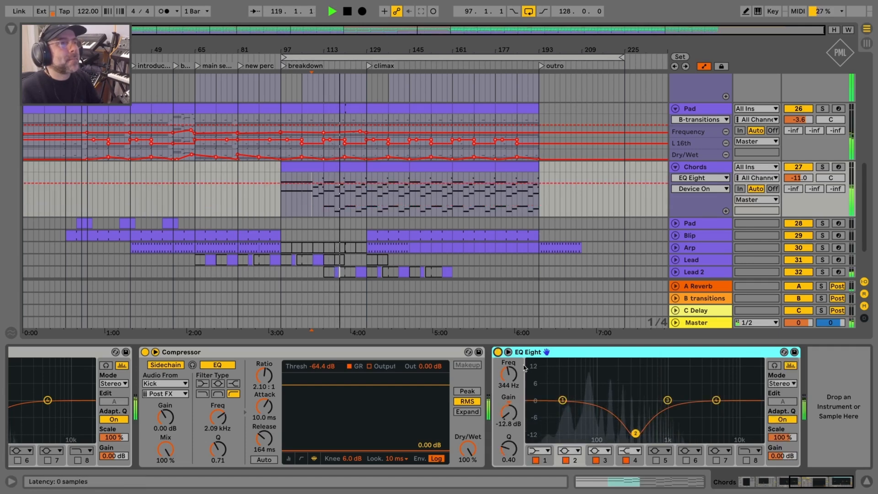
click(498, 352)
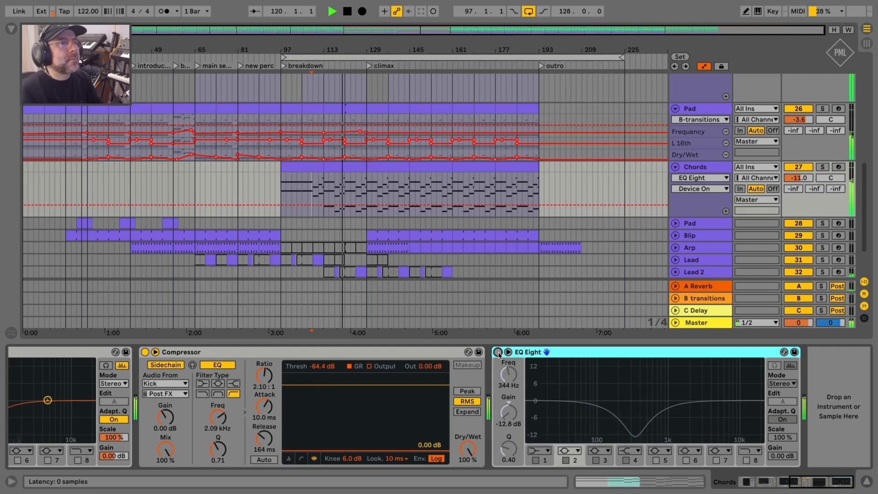
click(498, 352)
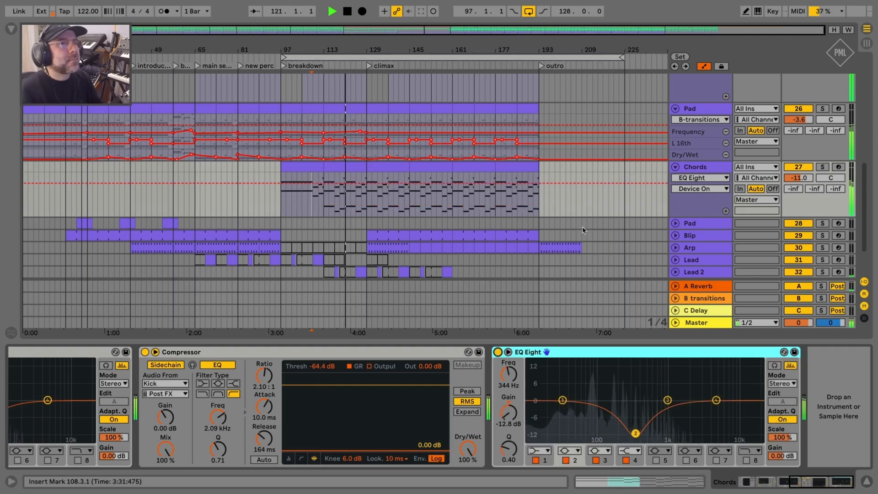
key(space)
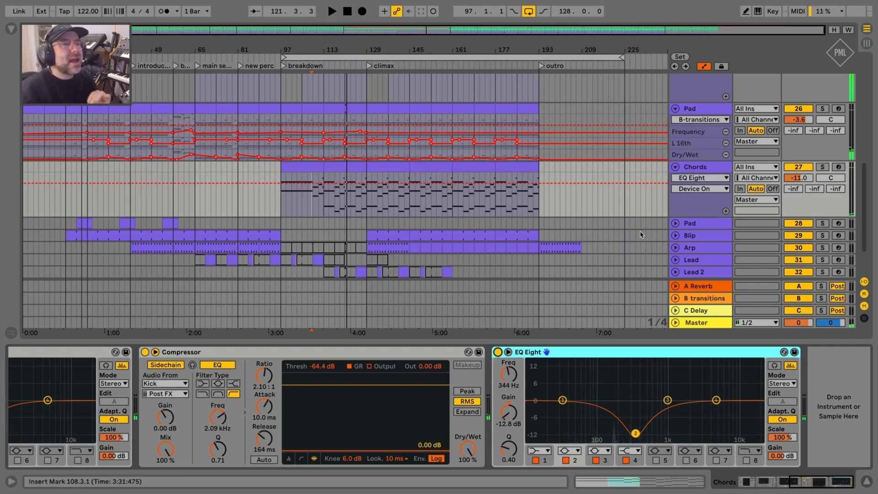
Step: Fold the Bass, Bass 2, upper Pad and Chords tracks so the arrangement is compact
scroll(659, 210, down, 3)
scroll(659, 210, up, 8)
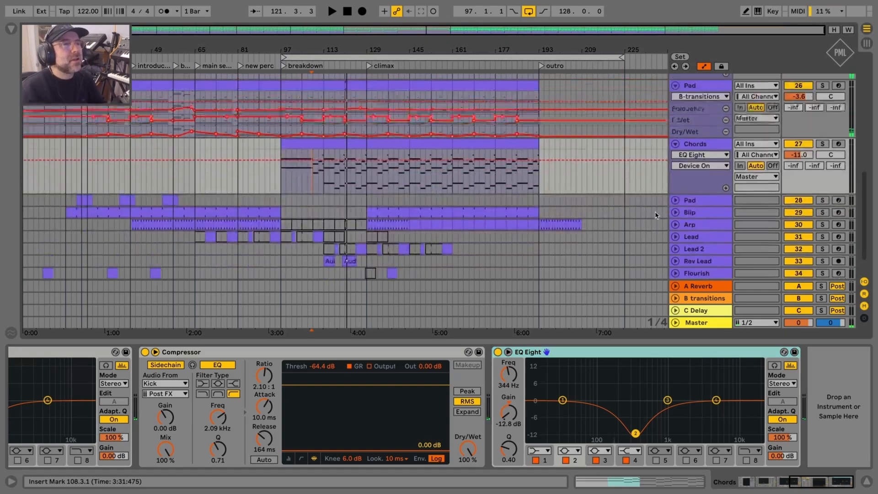
scroll(666, 210, up, 5)
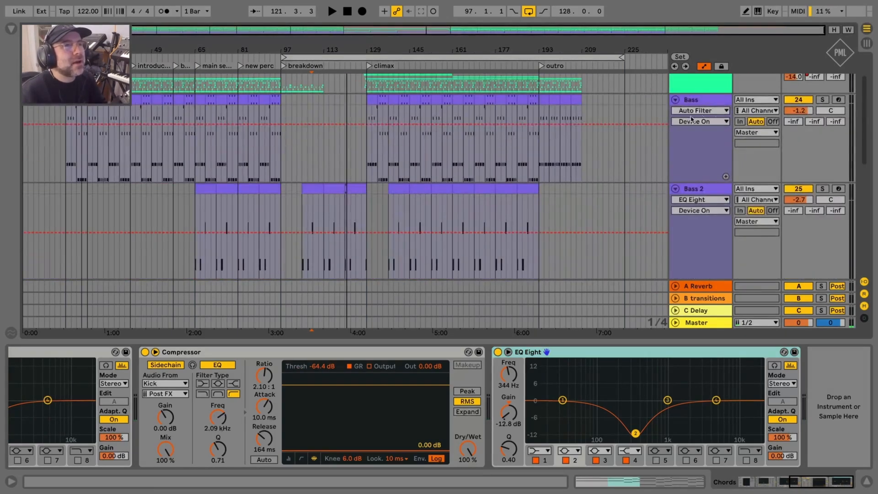
click(676, 99)
click(676, 107)
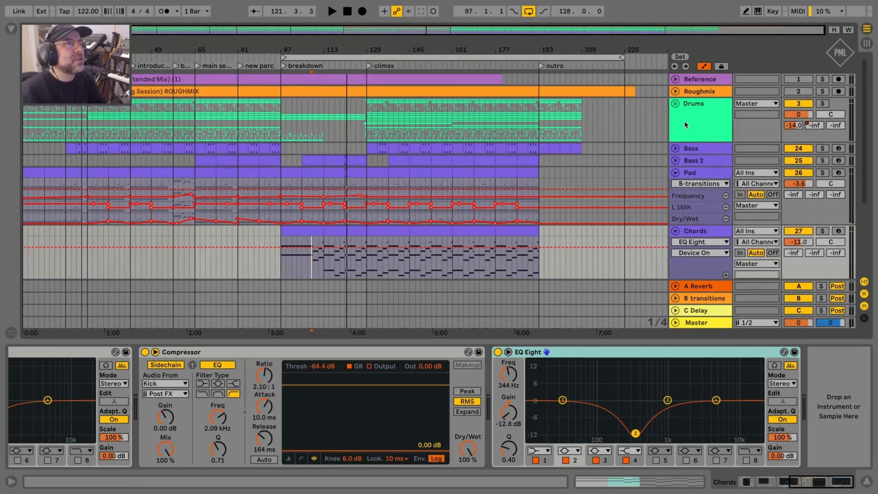
scroll(606, 228, down, 4)
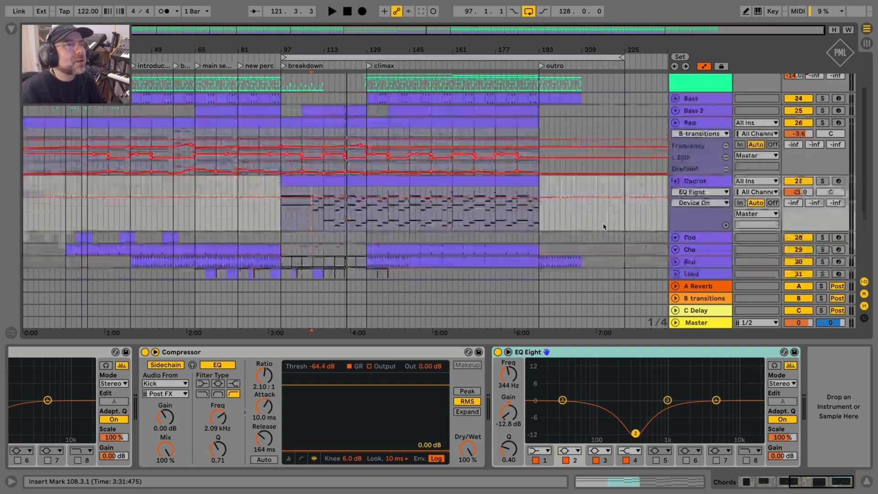
scroll(607, 227, up, 4)
scroll(654, 196, down, 2)
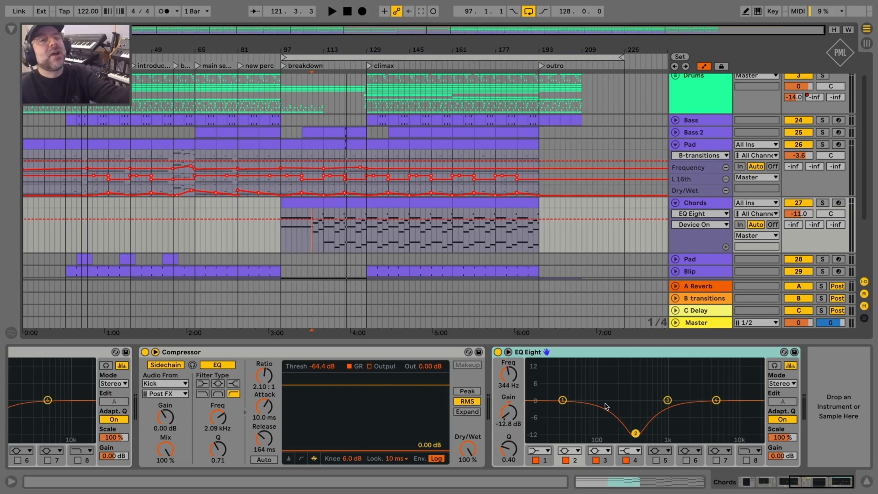
click(675, 203)
click(675, 145)
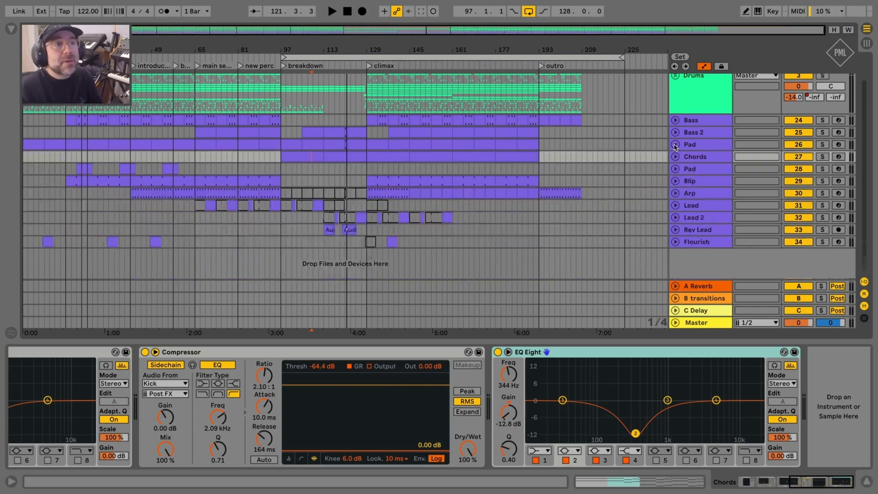
Step: Unfold the second Pad track, show the end of its device chain, and audition its first clip from 21.1.1
click(694, 168)
click(84, 169)
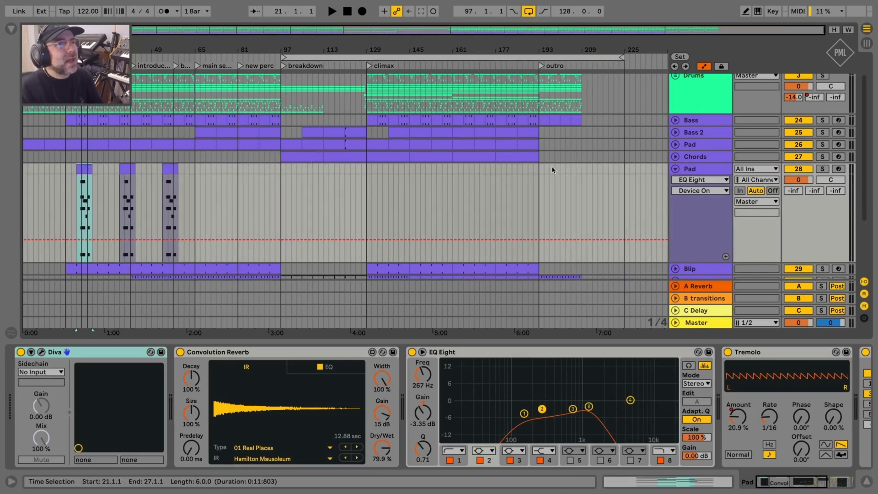
scroll(580, 199, down, 5)
drag(776, 480, 860, 479)
key(space)
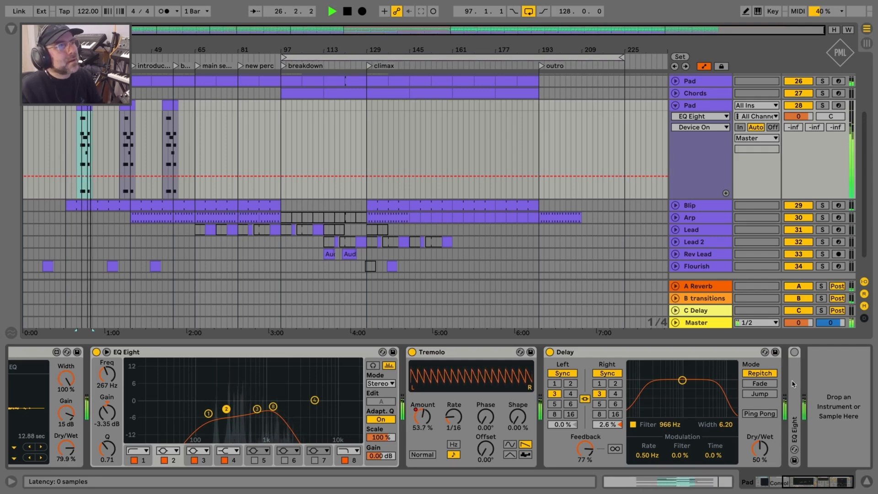
key(space)
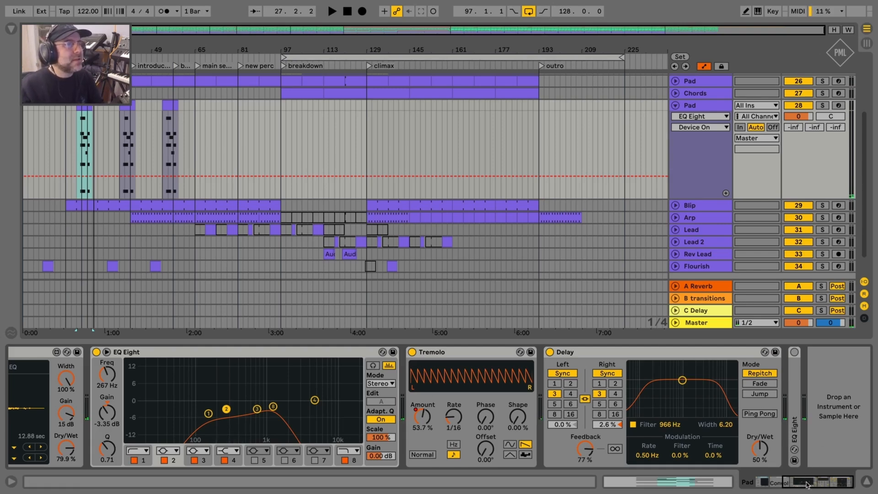
Step: Review the second Pad's effects from Convolution Reverb to Delay, and replay its first clip from 22.3.1
drag(807, 485, 782, 487)
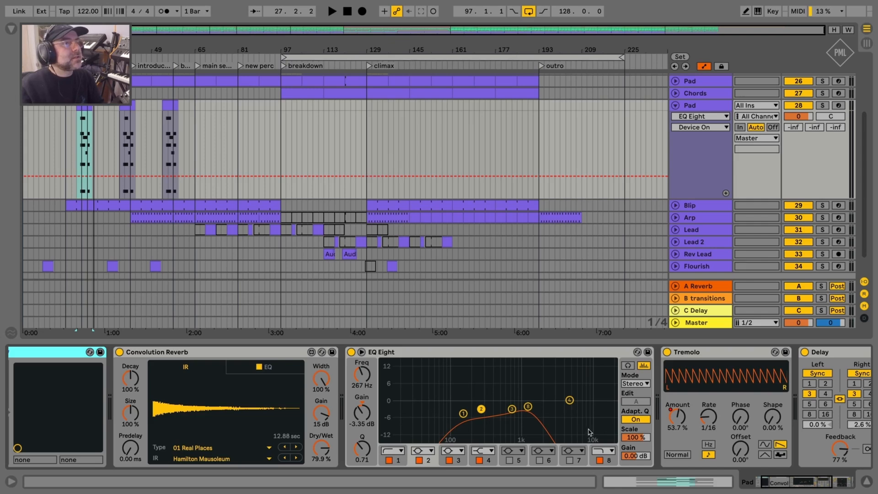
drag(793, 483, 834, 488)
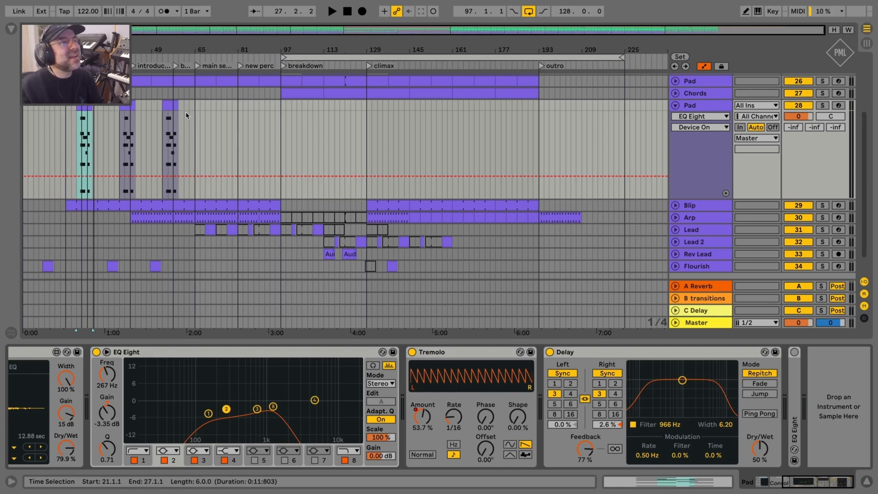
ctrl+scroll(85, 123, up, 3)
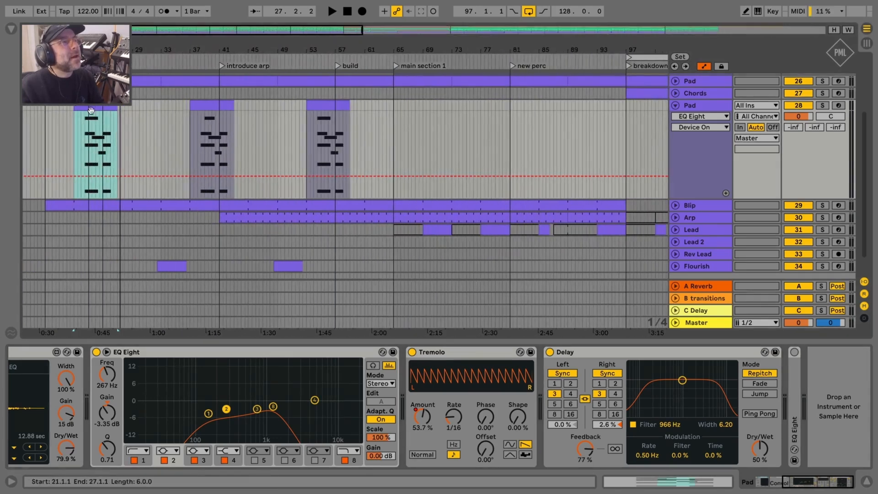
click(84, 123)
key(space)
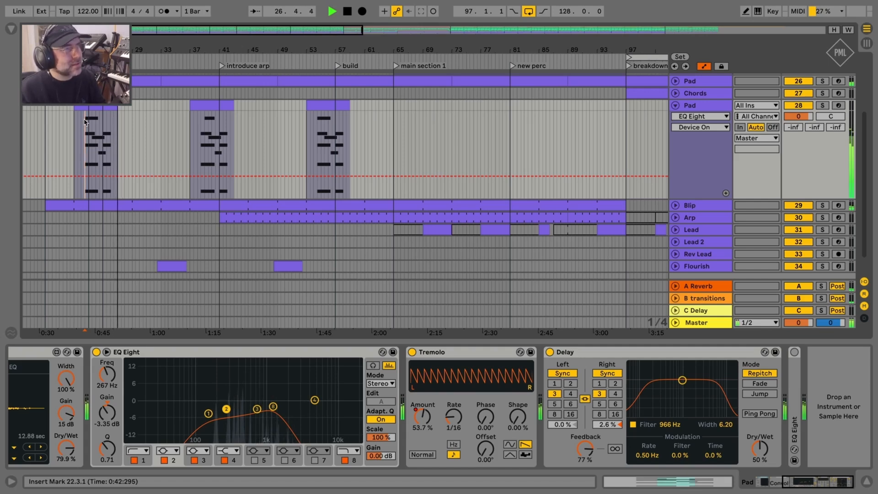
key(space)
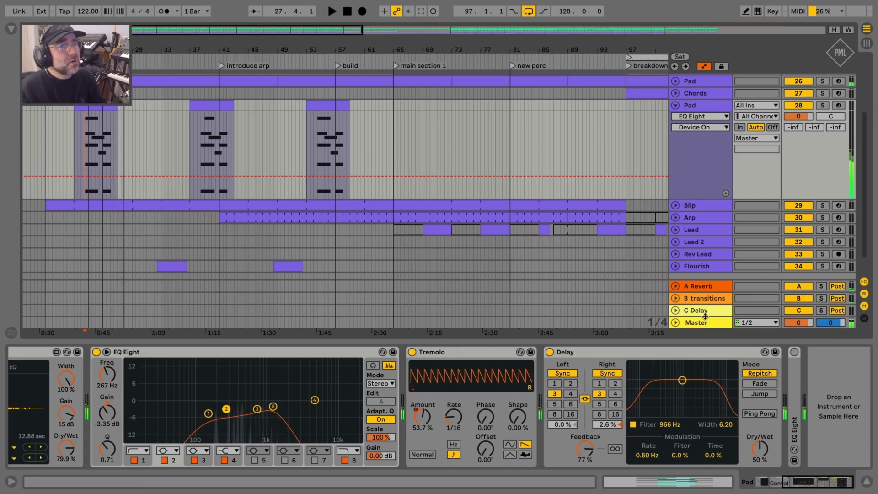
Step: Expand and enable the last EQ Eight on the second Pad, and boost its band 7 by 6.57 dB at 3.52 kHz
double_click(797, 384)
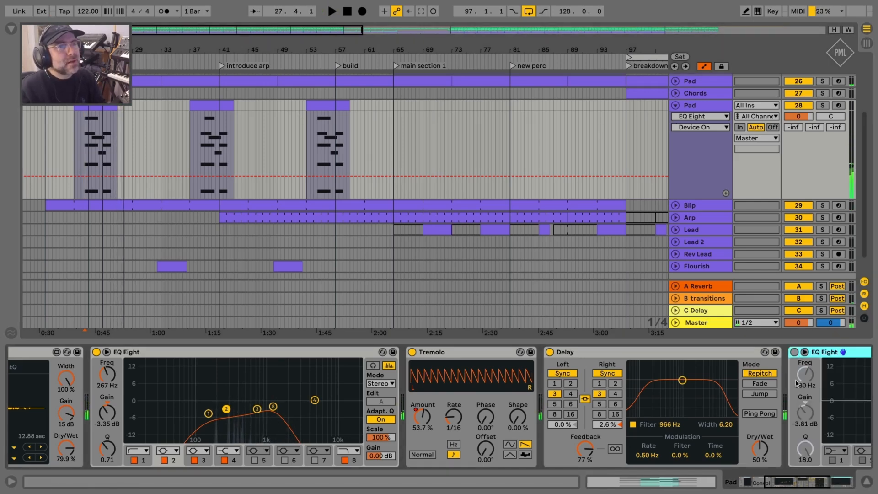
click(835, 481)
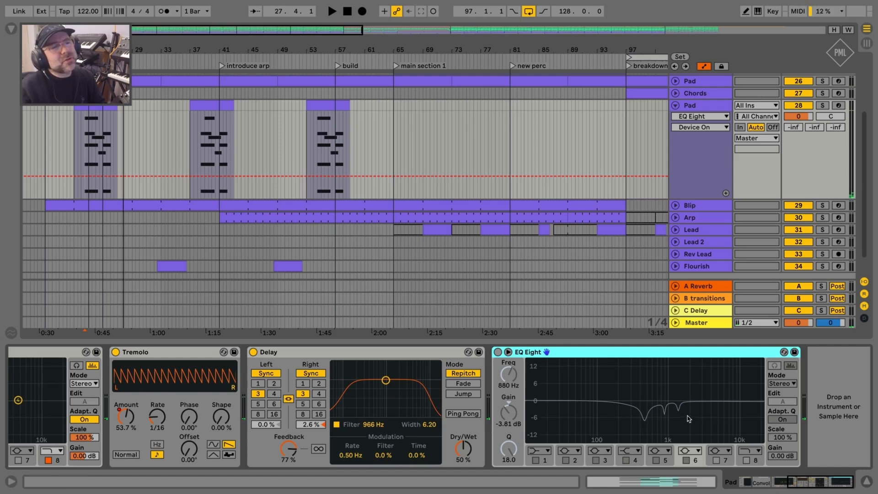
click(497, 352)
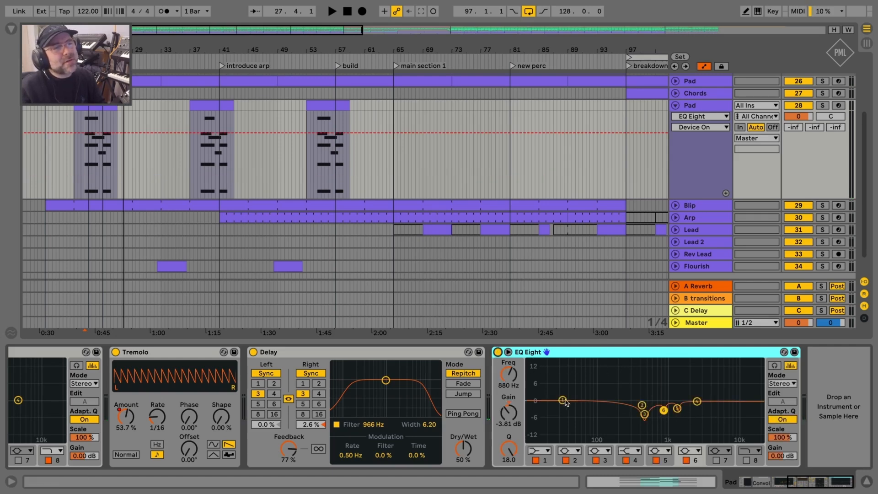
drag(699, 402, 705, 384)
click(717, 460)
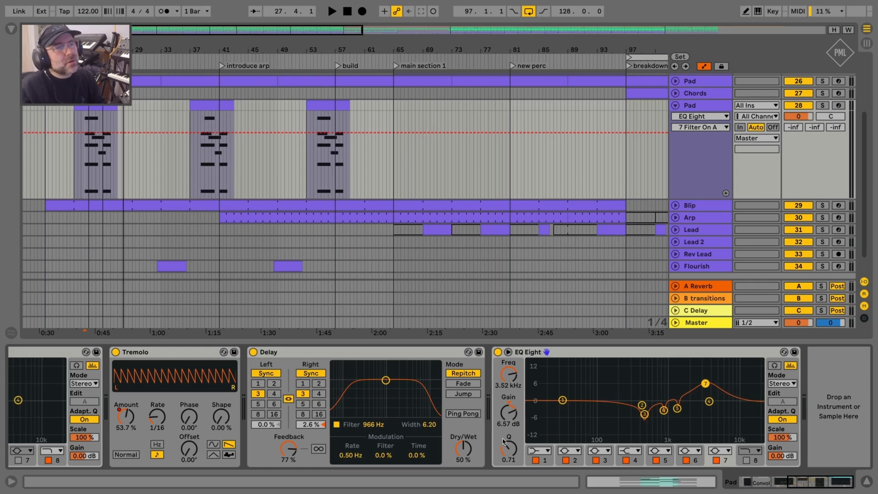
Step: Play the second Pad's third clip from 54.2.1 while moving band 7 of its last EQ Eight to 527 Hz and 2.11 dB
click(316, 118)
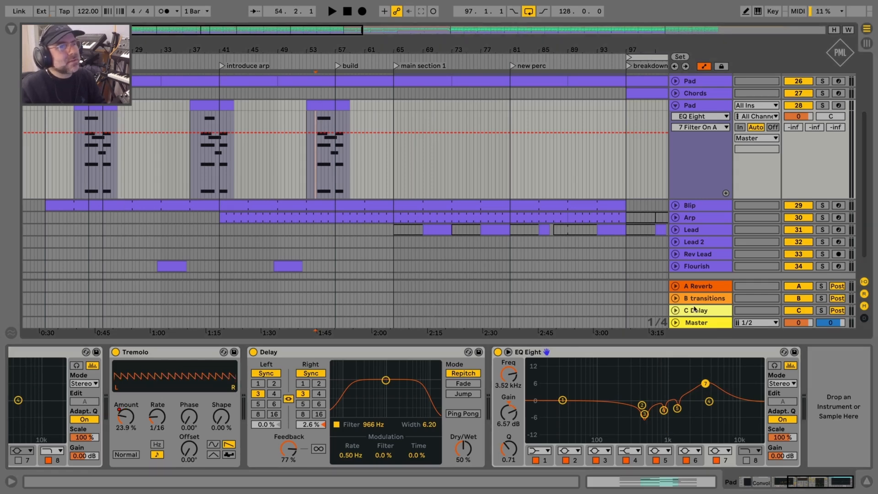
key(space)
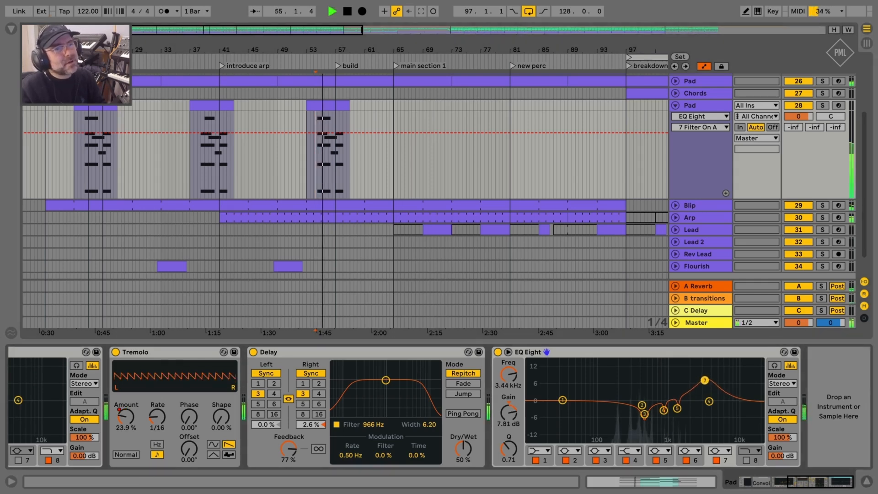
drag(705, 384, 650, 395)
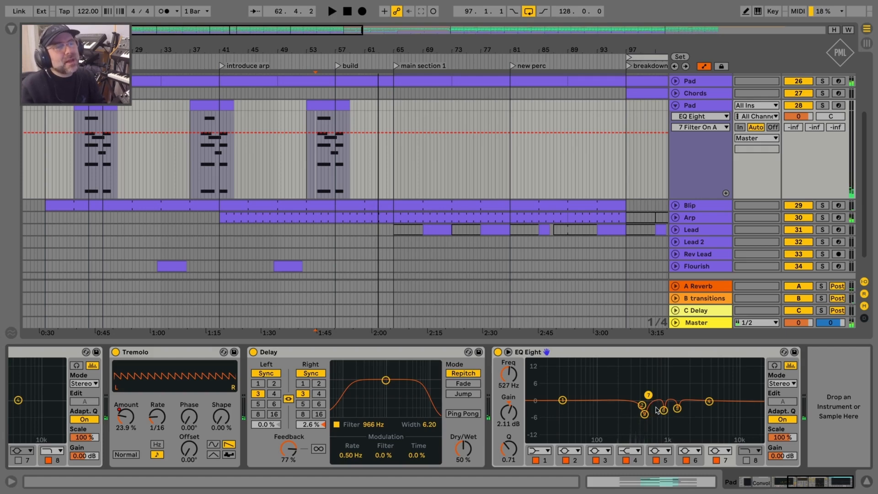
Step: Inspect the second Pad's EQ Eight curve in the enlarged display and switch off band 7
click(509, 352)
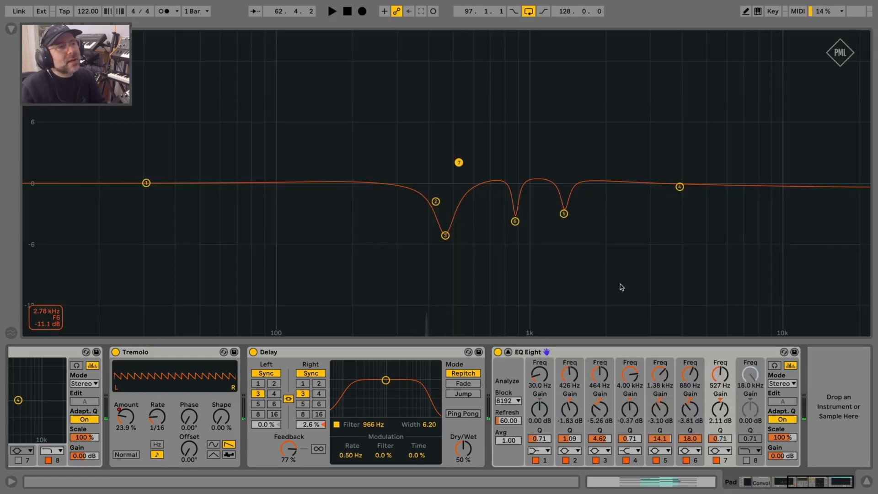
click(717, 461)
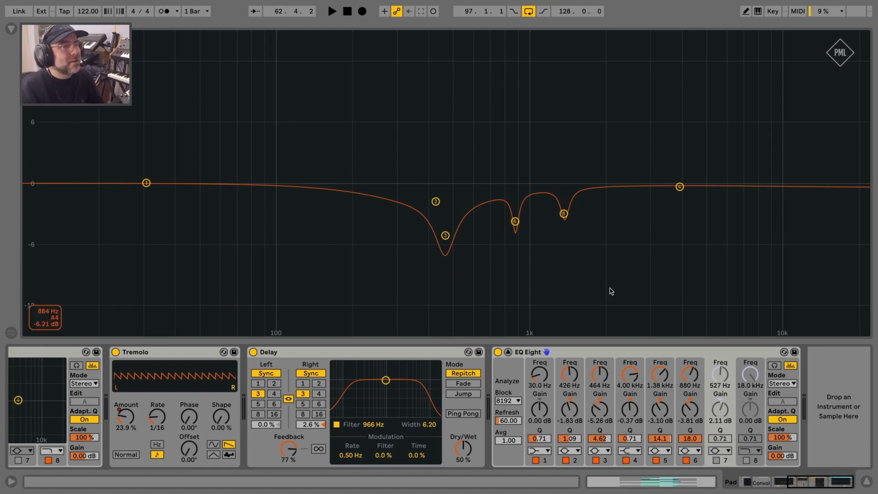
click(508, 352)
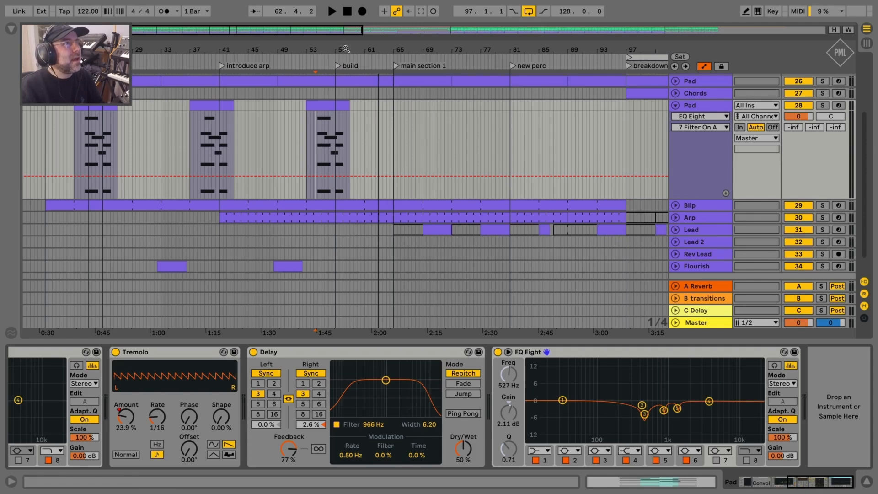
Step: Audition the second Pad's third clip from 54.3.1, and replay it from 54.2.1
drag(346, 49, 243, 32)
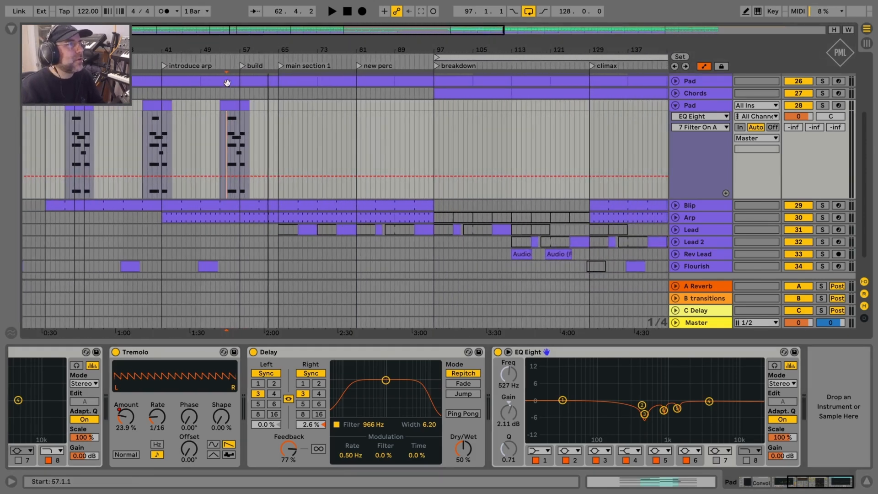
drag(223, 49, 243, 100)
click(238, 118)
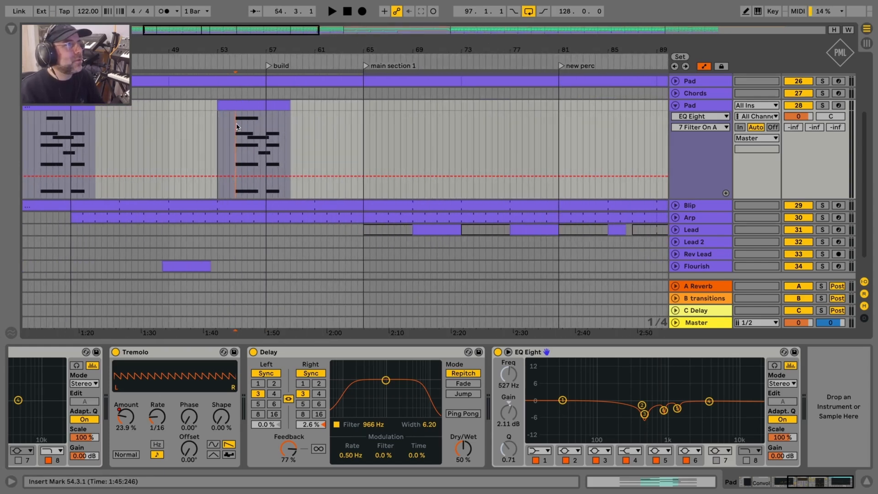
key(space)
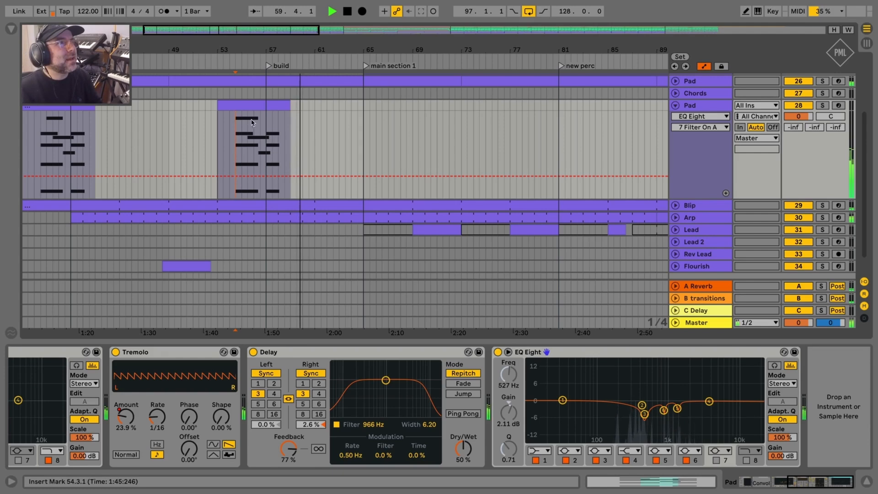
key(space)
click(233, 118)
key(space)
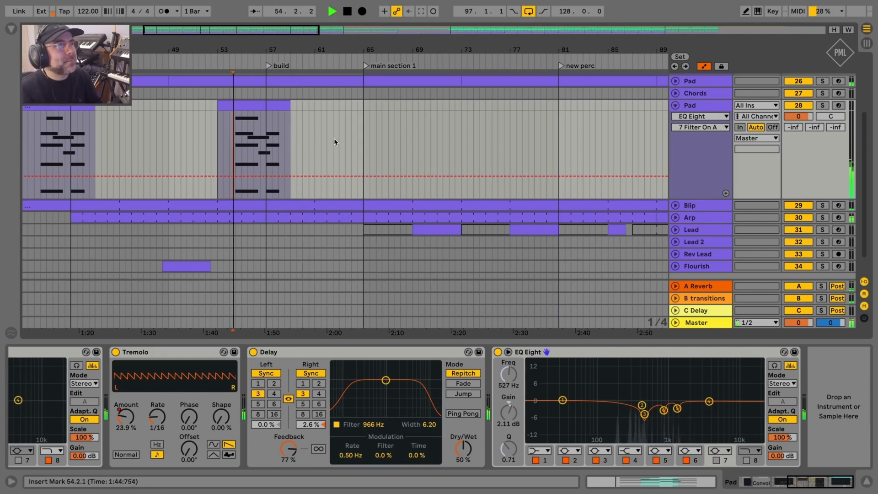
Step: Compare the second Pad with its last EQ Eight bypassed and enabled during playback, replaying the third clip and leaving the EQ on
click(498, 352)
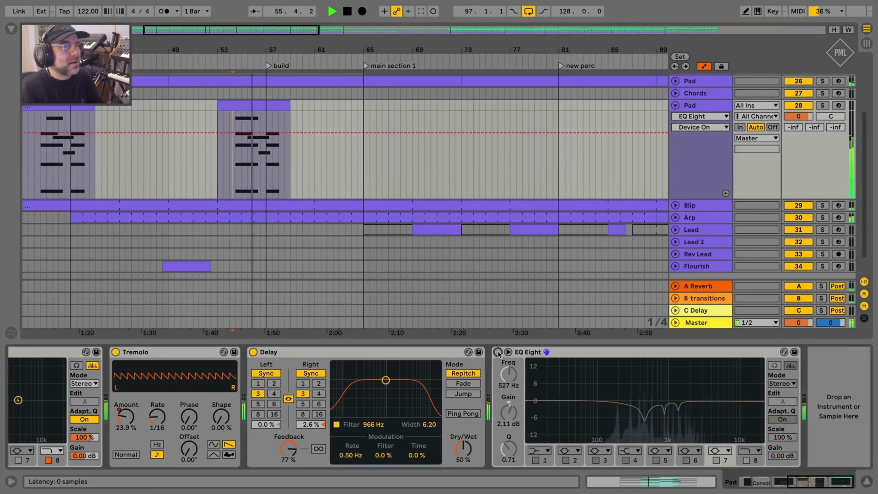
click(498, 352)
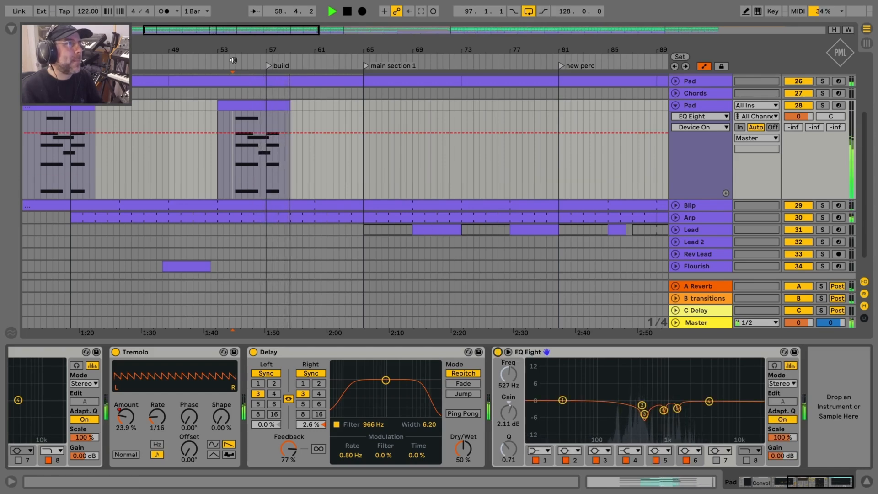
click(224, 61)
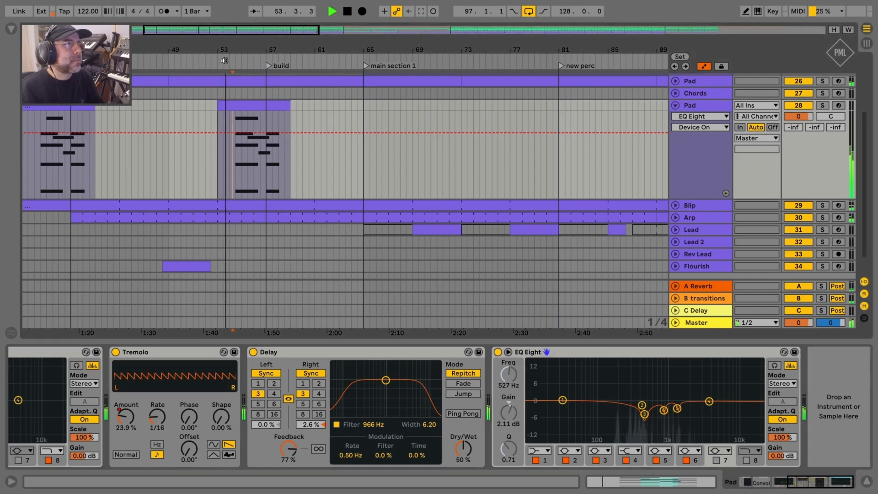
click(498, 352)
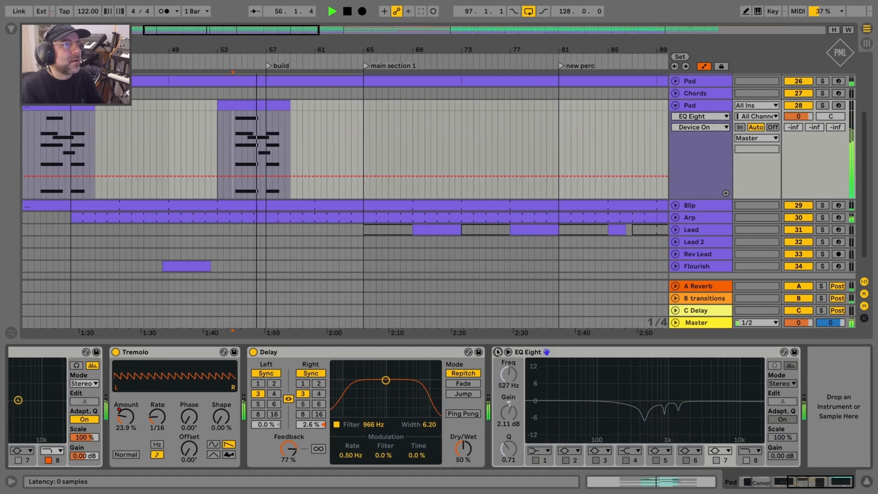
click(498, 352)
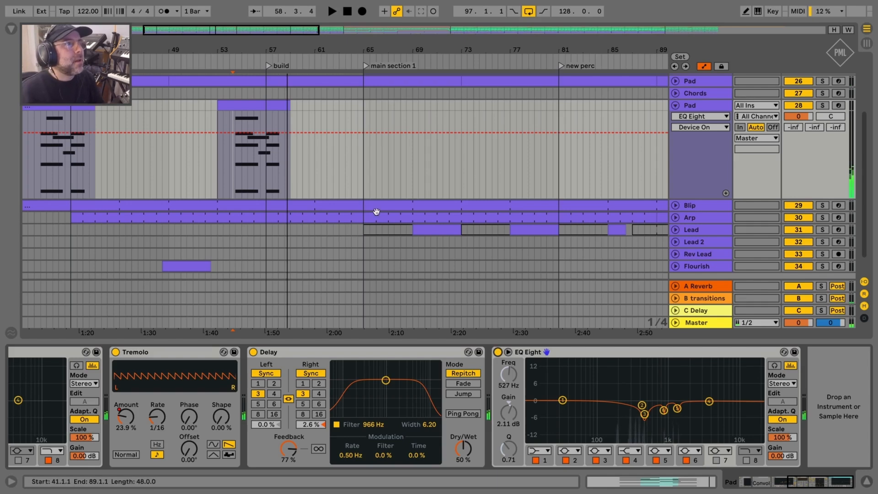
Step: Examine the dips in the second Pad's enlarged EQ Eight curve with band 3 selected, and fold the track
drag(337, 51, 314, 50)
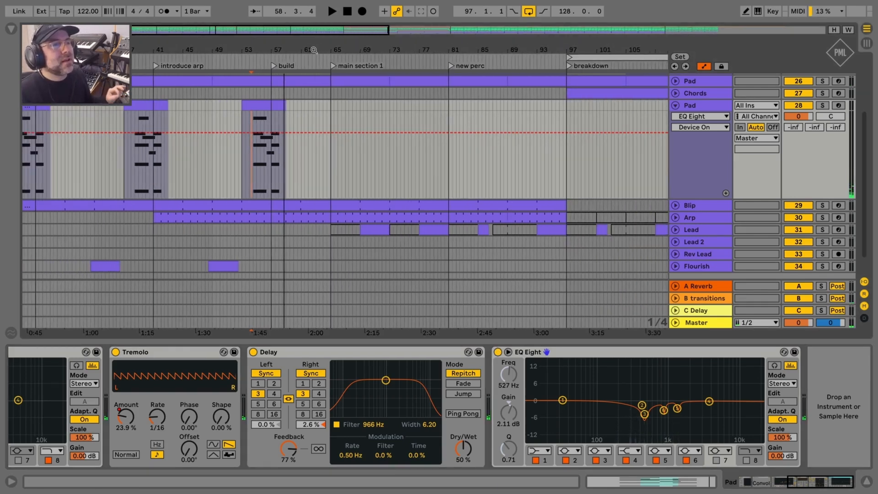
drag(337, 54, 341, 42)
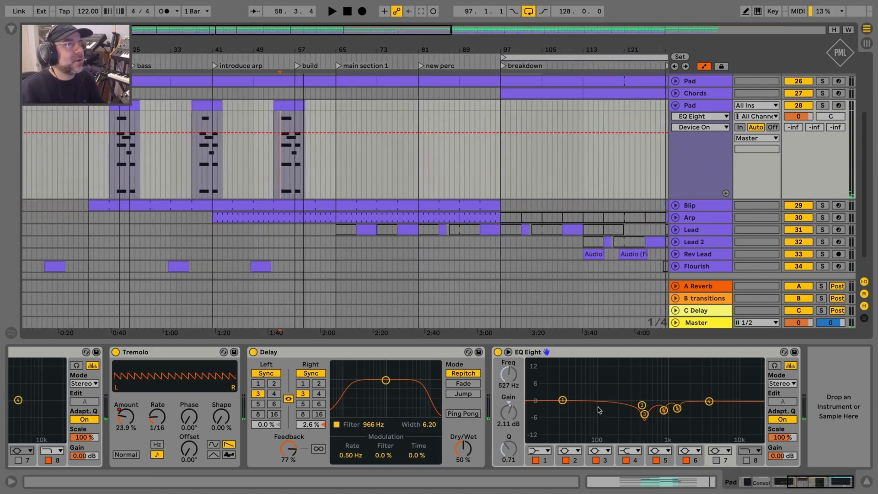
click(508, 352)
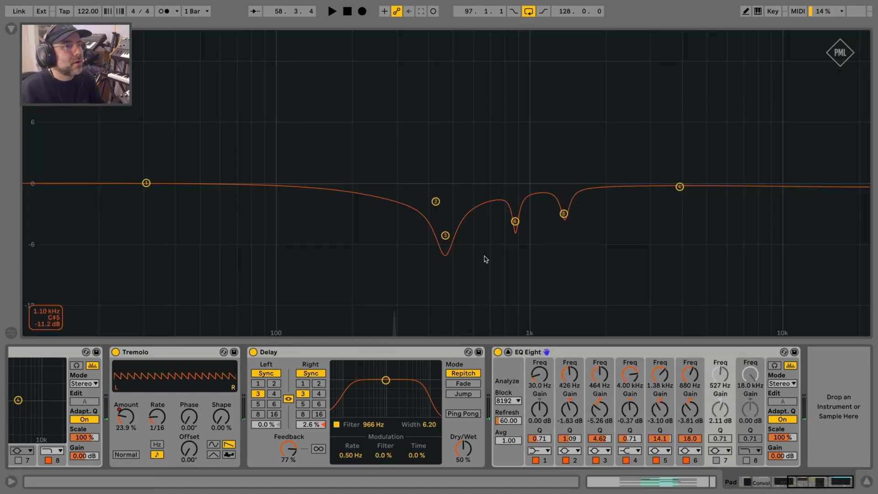
click(445, 235)
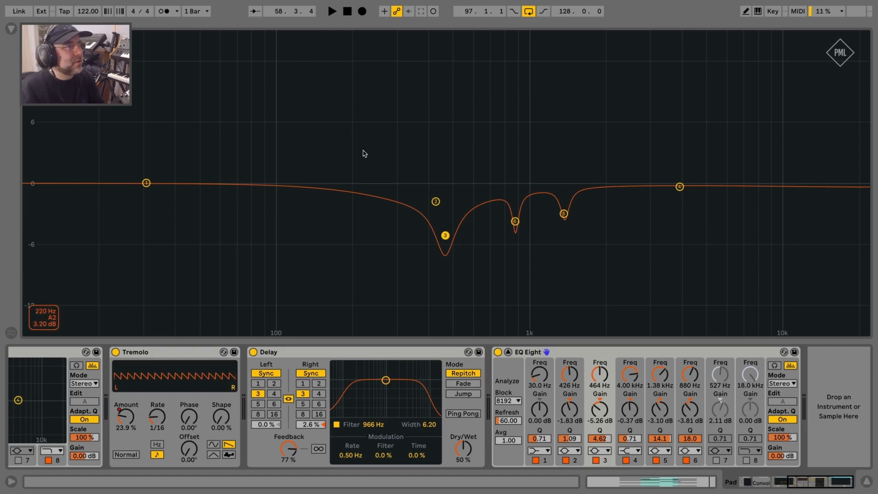
key(Escape)
drag(343, 51, 341, 30)
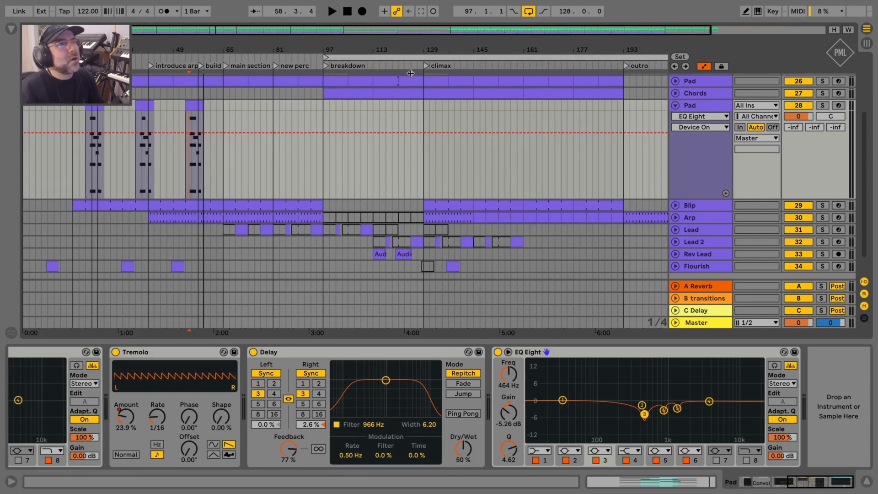
click(677, 105)
Step: Unfold the Blip track and expand the EQ Eight at the end of its device chain
click(688, 117)
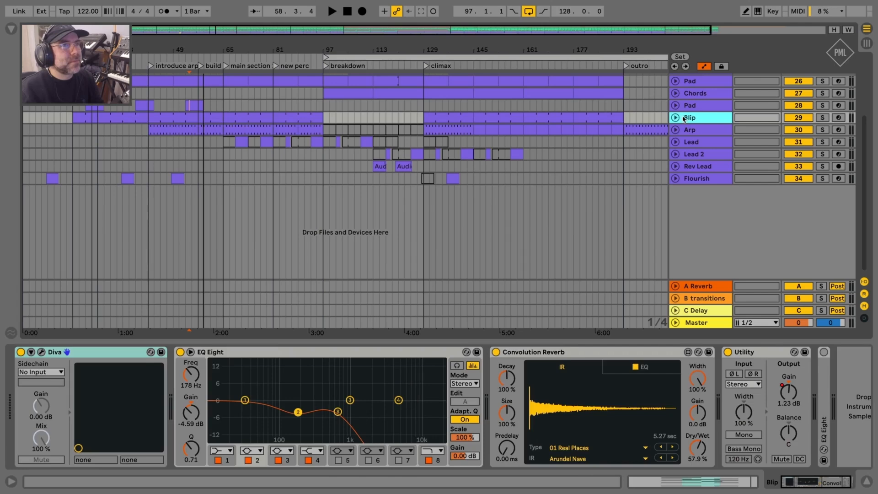
click(675, 118)
click(444, 119)
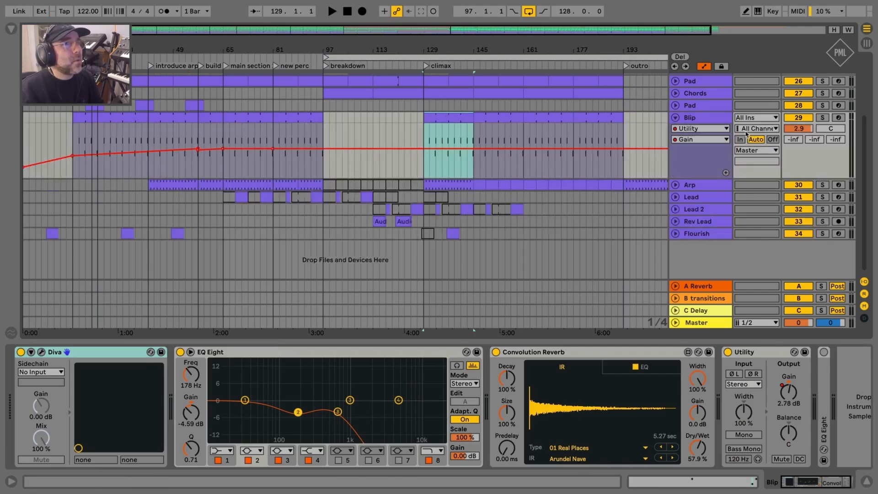
drag(813, 478, 850, 481)
double_click(792, 369)
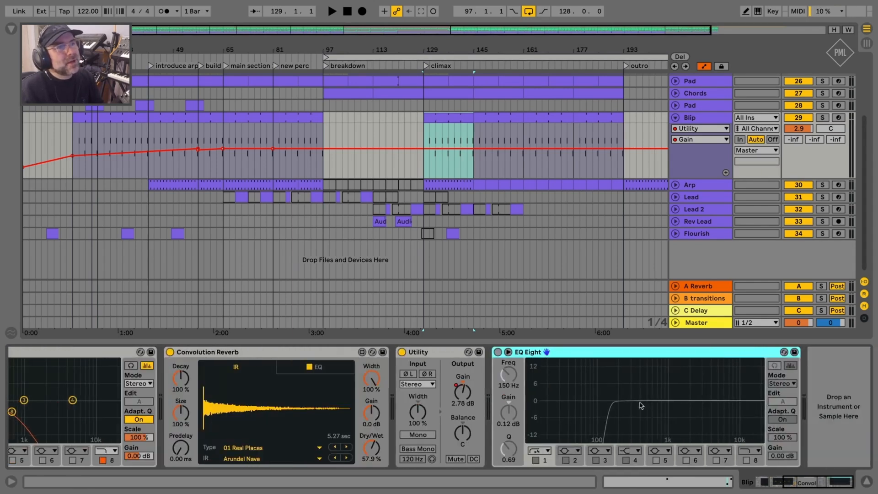
Step: Audition the Blip track's first clip from 17.1.1
click(712, 119)
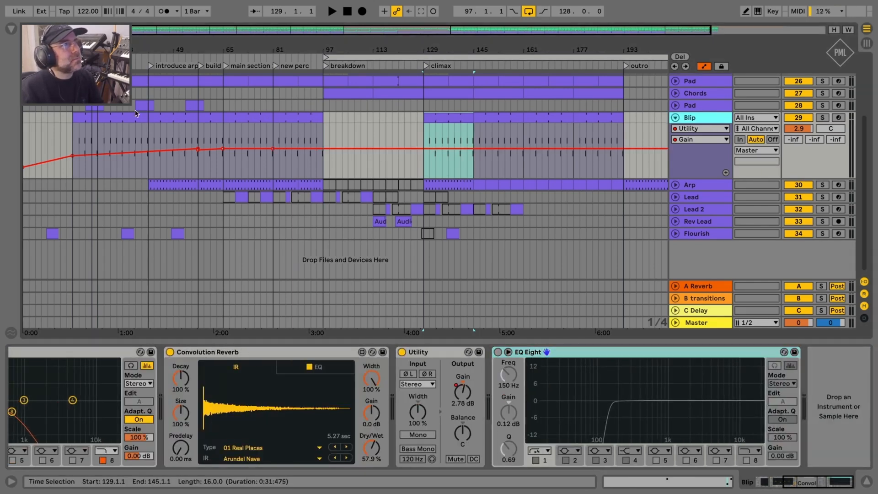
click(109, 118)
key(space)
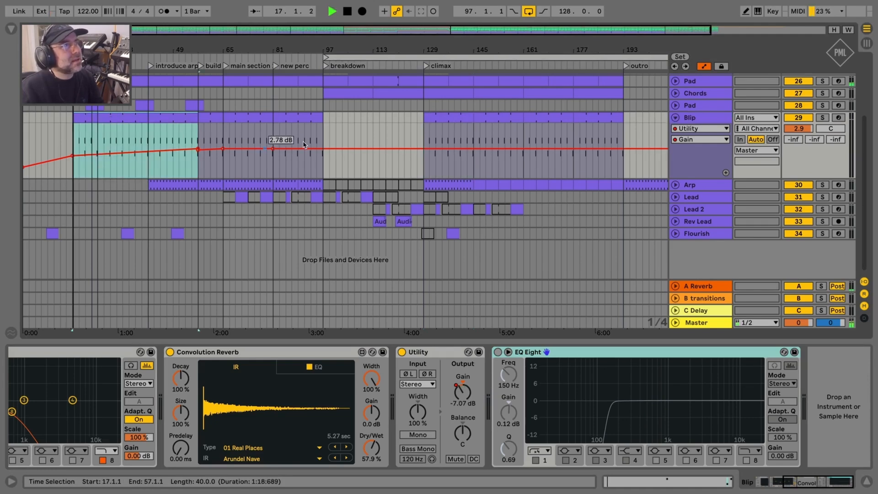
click(691, 118)
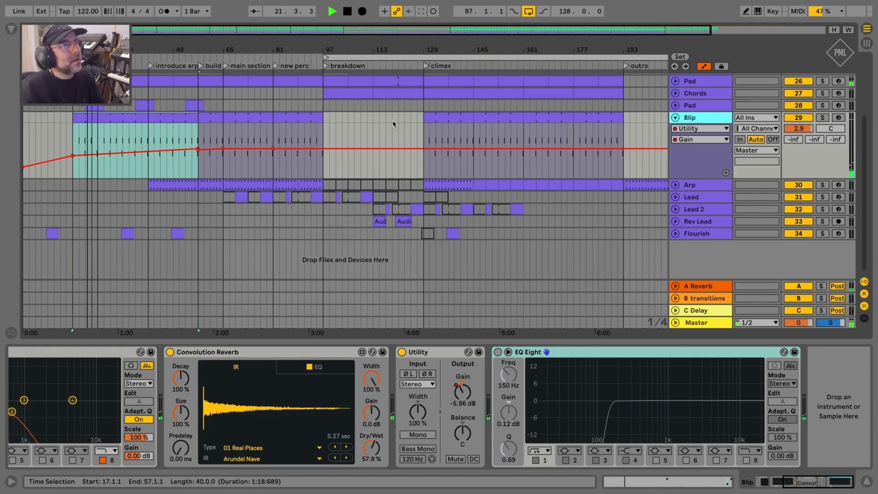
Step: Play the Blip track from the climax marker and enable its last EQ Eight while listening
click(426, 68)
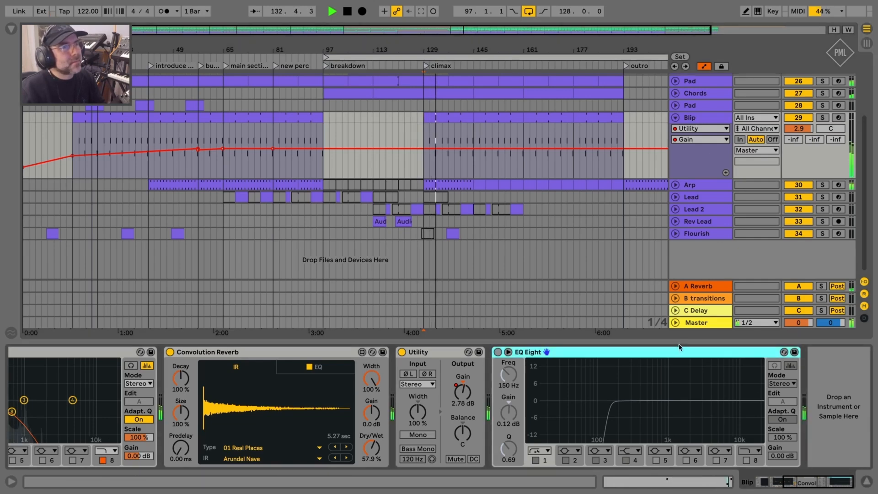
click(498, 352)
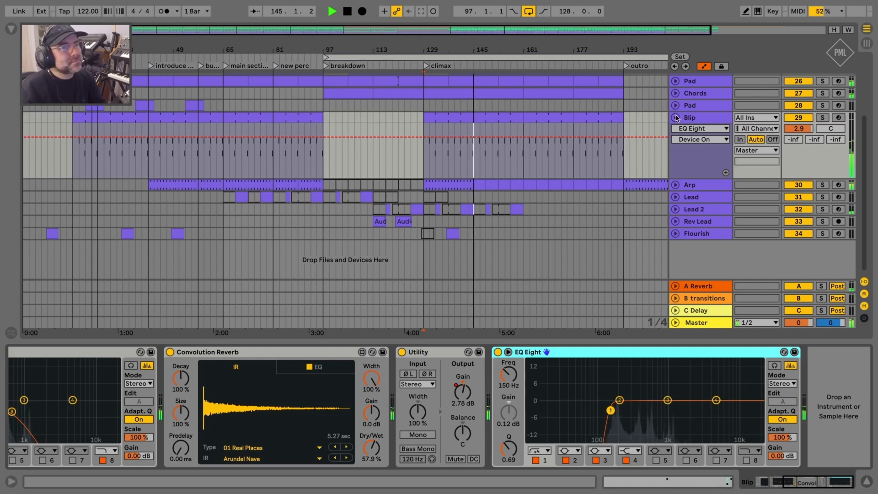
key(space)
Step: Fold the Blip track
click(696, 117)
double_click(697, 118)
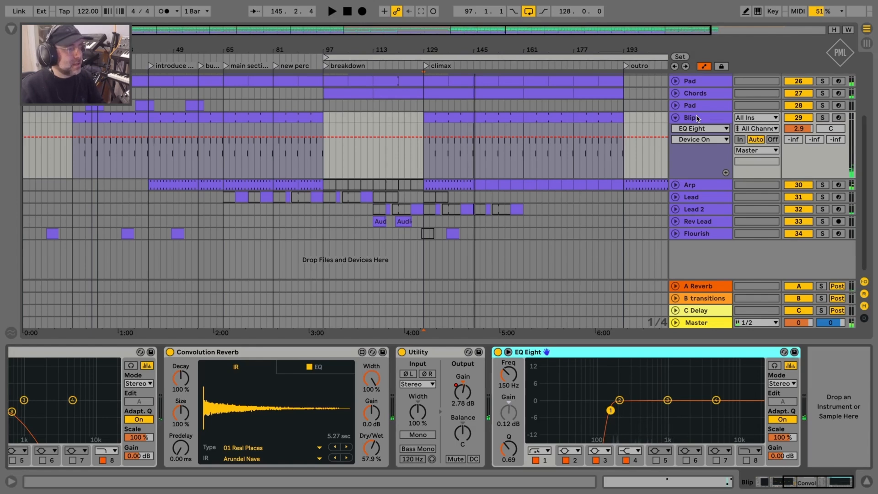
drag(785, 483, 763, 483)
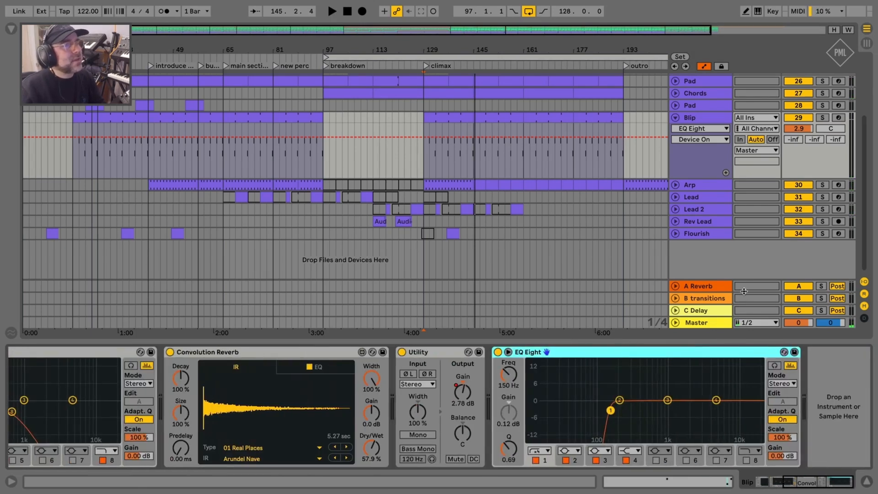
click(696, 118)
click(675, 118)
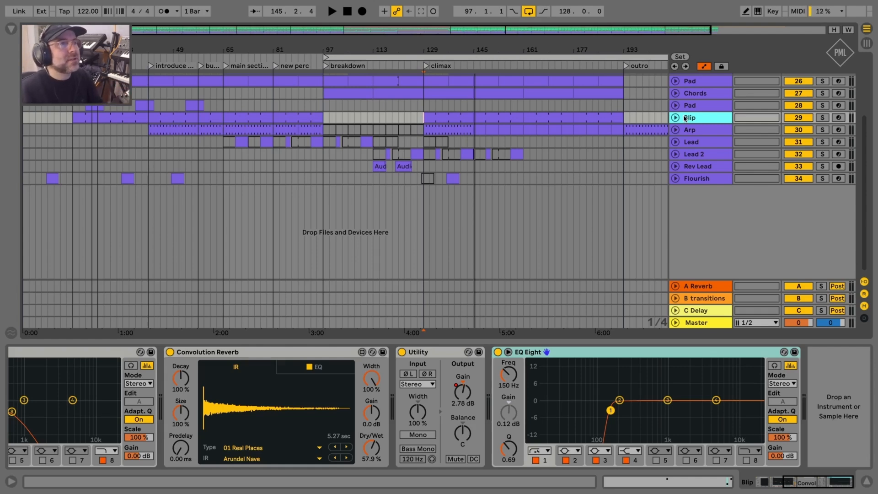
Step: Show the end of the Arp track's device chain and unfold the track
click(696, 130)
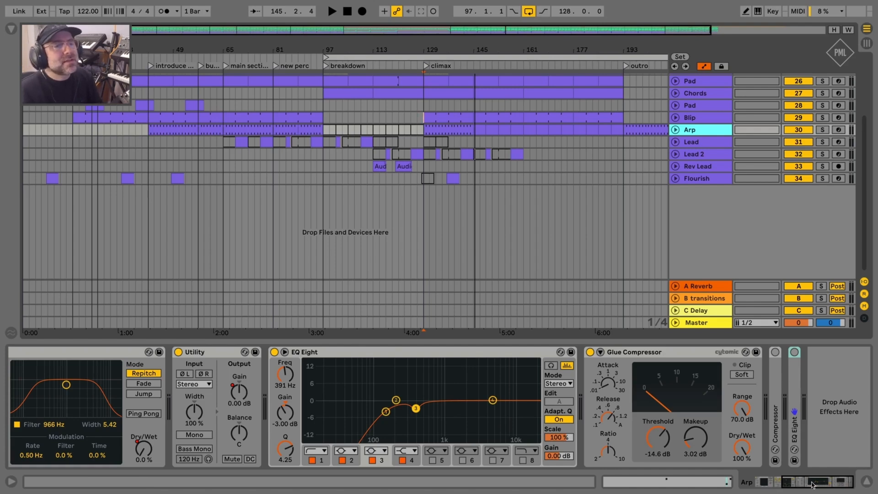
drag(812, 485, 835, 487)
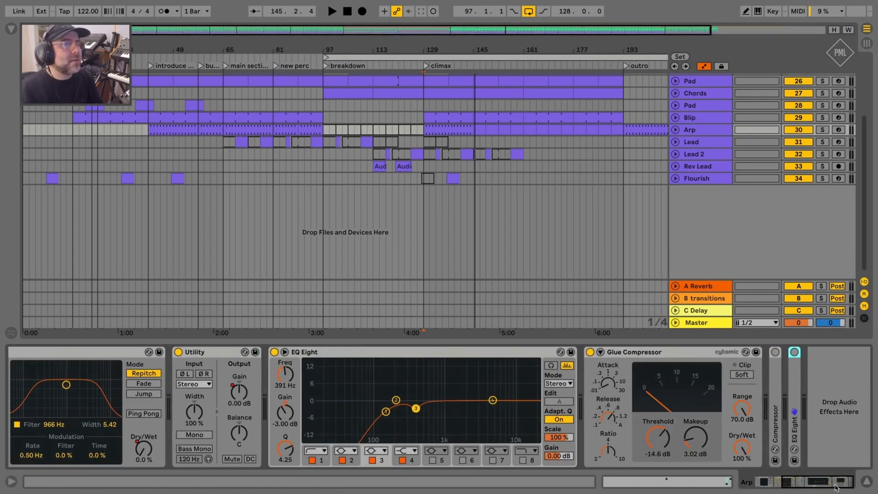
click(694, 130)
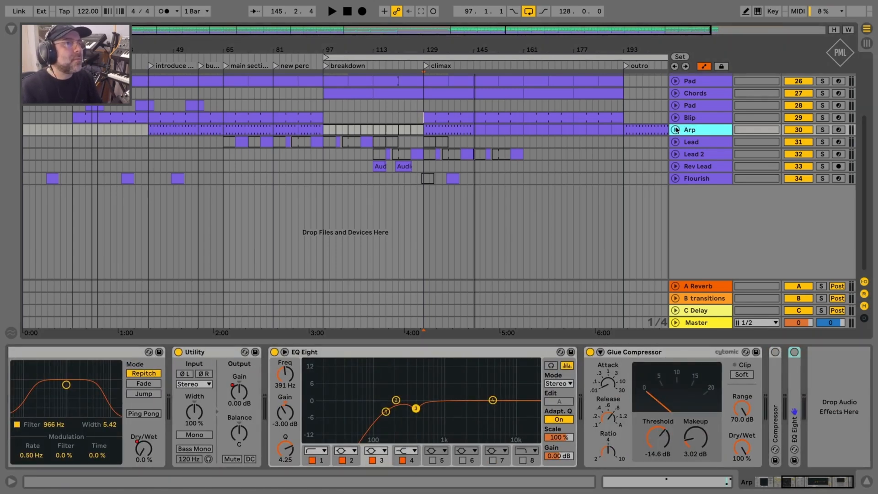
click(676, 130)
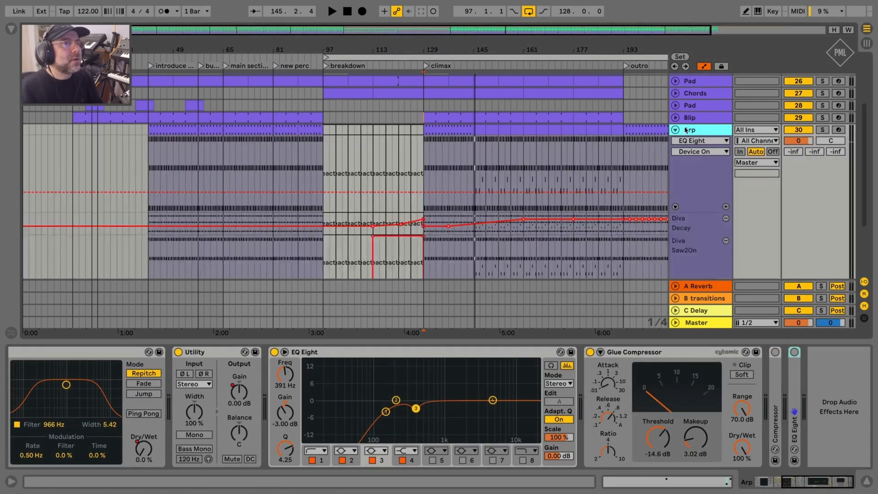
Step: Solo the Arp track and play it from the climax marker
click(162, 133)
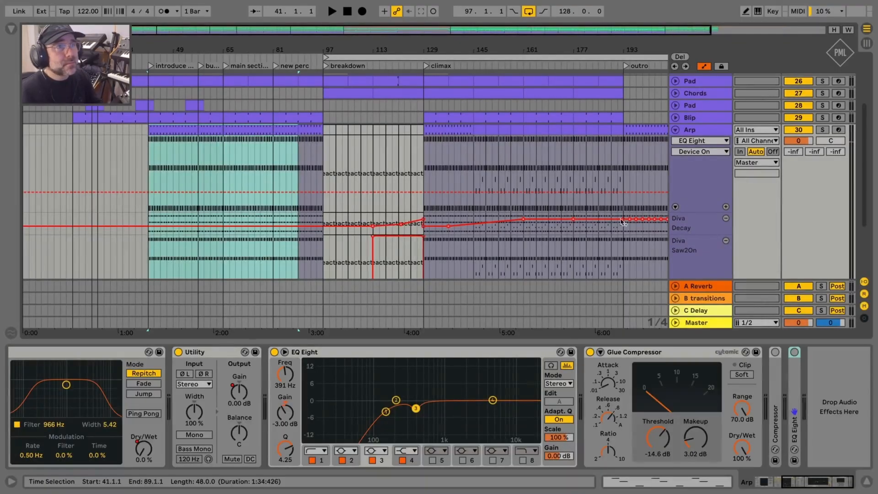
click(707, 133)
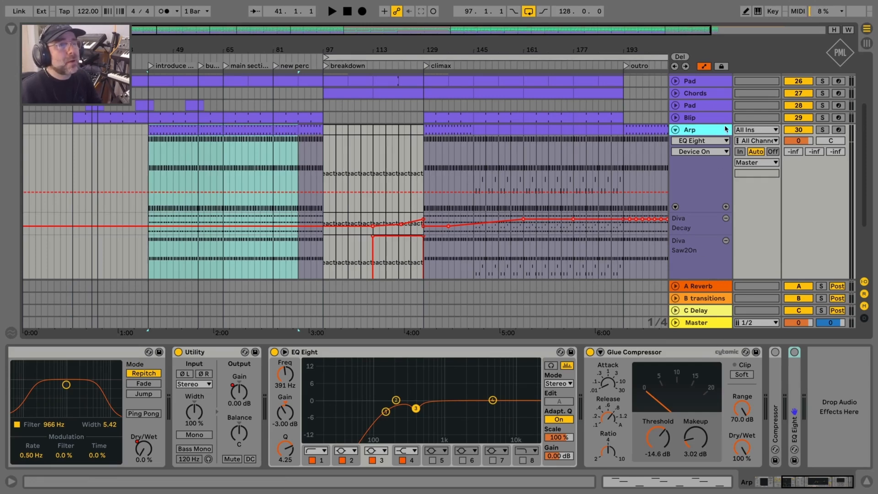
click(426, 65)
click(705, 130)
key(space)
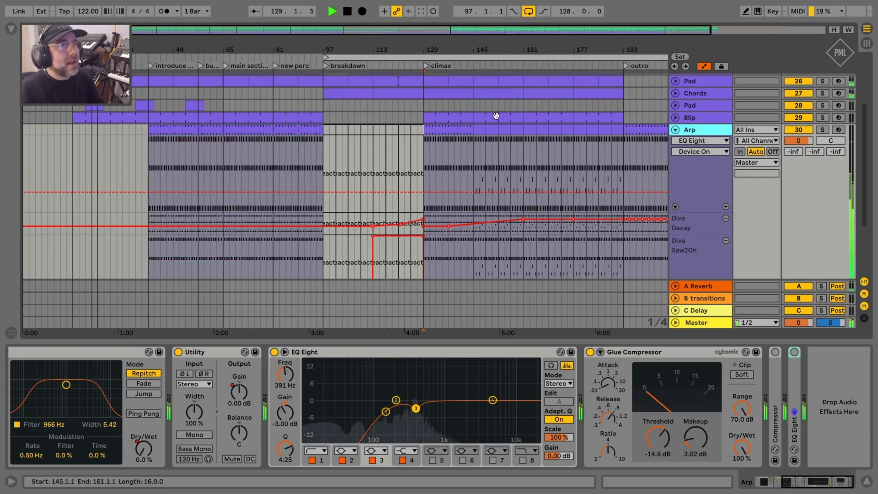
click(825, 130)
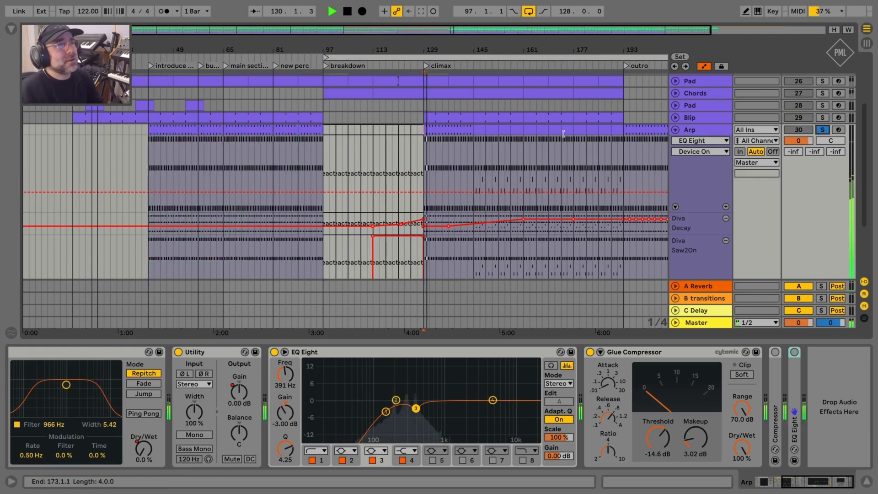
drag(489, 49, 432, 72)
click(696, 131)
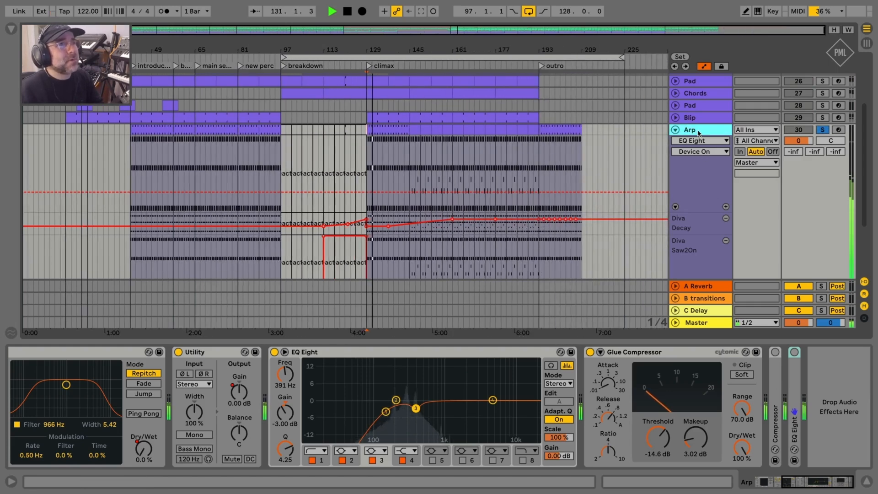
Step: Extend the loop region's start back to 41.1.1 and look at the Arp track's first clip up close
drag(284, 56, 134, 57)
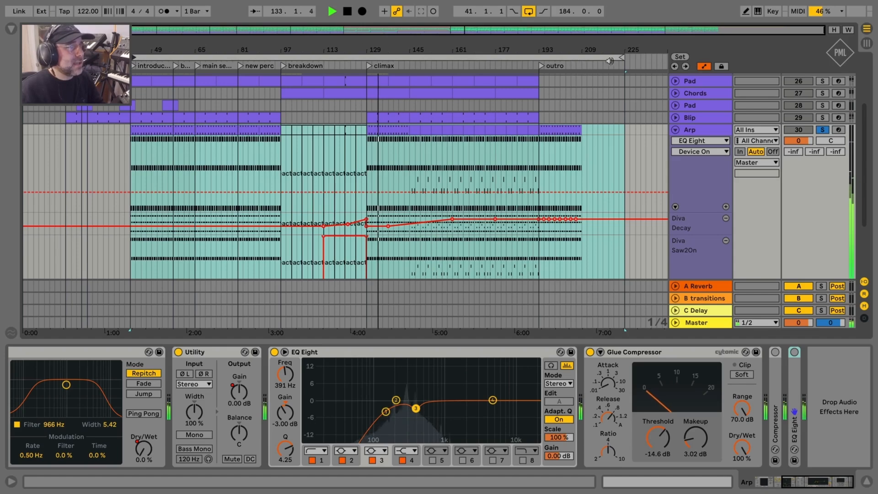
click(151, 129)
key(z)
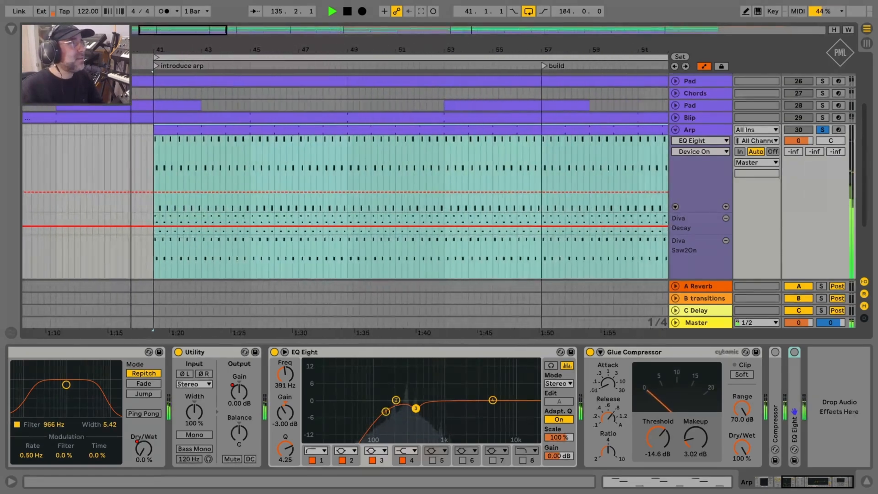
key(x)
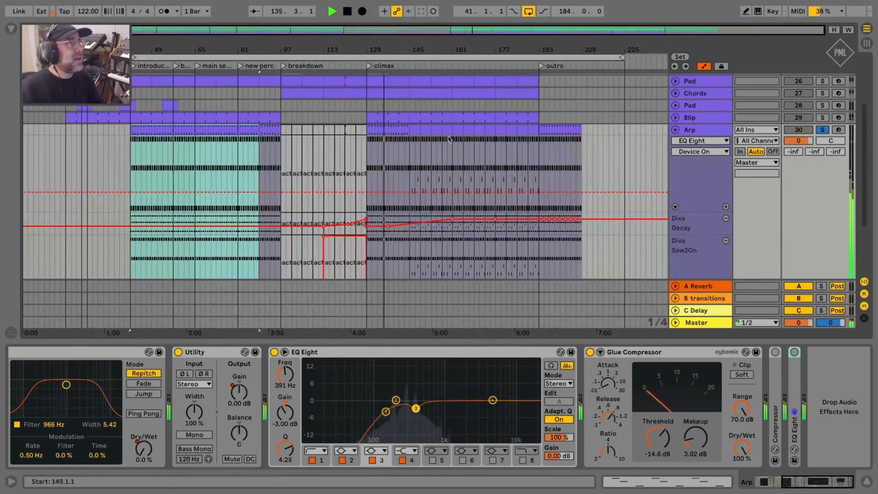
Step: Unsolo the Arp track and play the Roughmix track soloed for comparison
click(824, 130)
scroll(825, 110, up, 5)
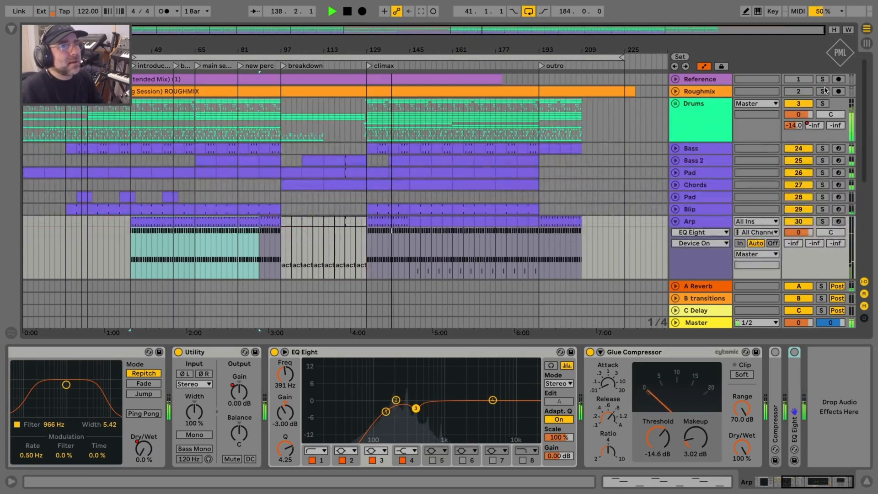
click(823, 91)
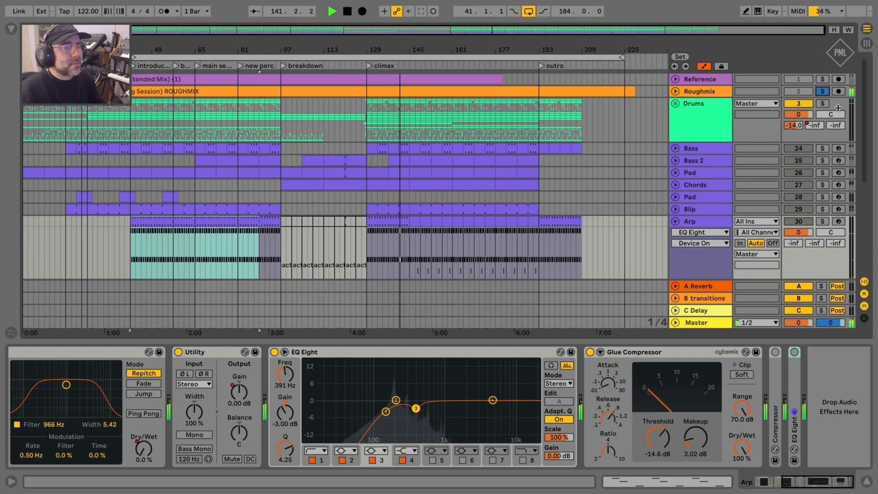
key(space)
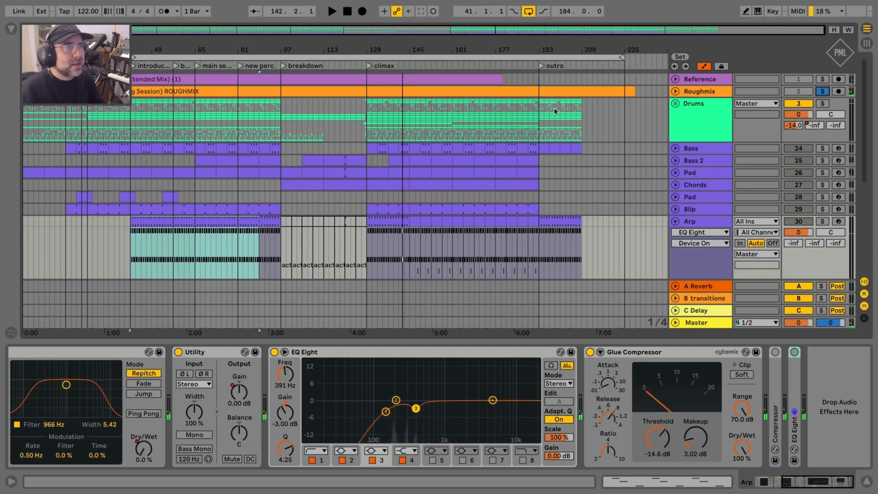
Step: Play the soloed Arp track from the main section marker at 65.1.1
click(227, 67)
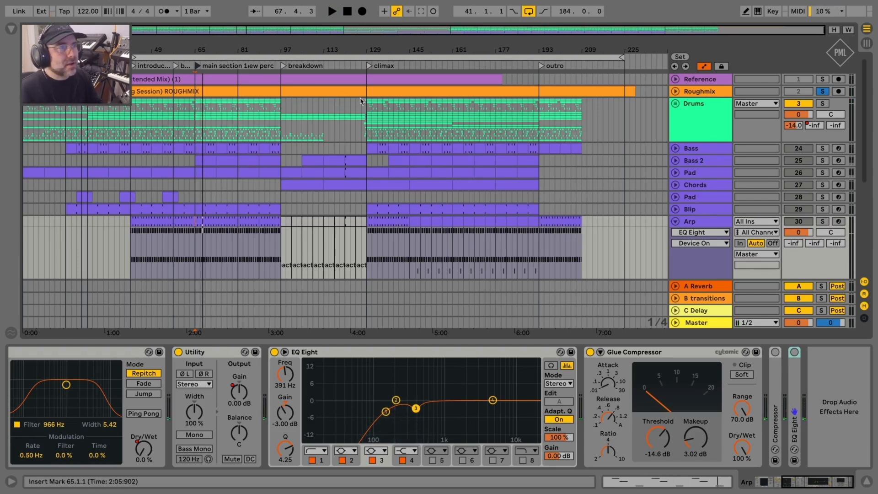
drag(866, 115, 867, 161)
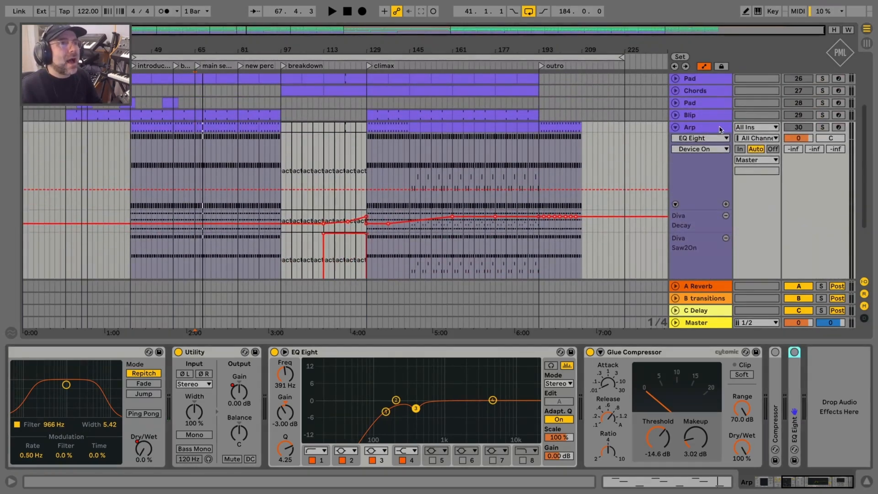
click(823, 127)
key(space)
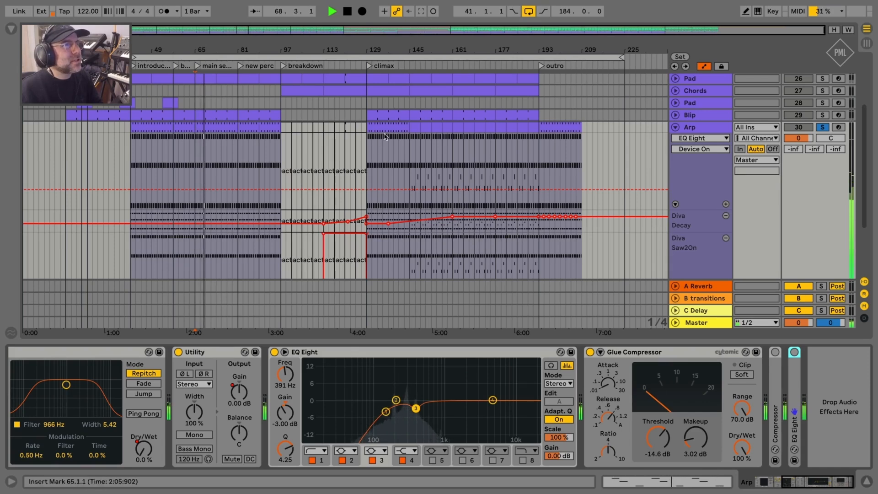
Step: Play the Arp track from bar 161, and unfold and enable its last EQ Eight while listening
key(space)
click(453, 64)
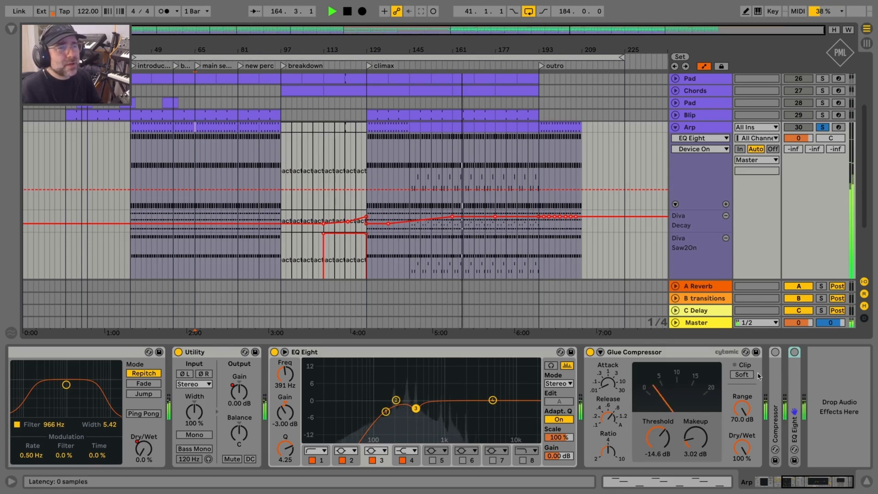
double_click(801, 375)
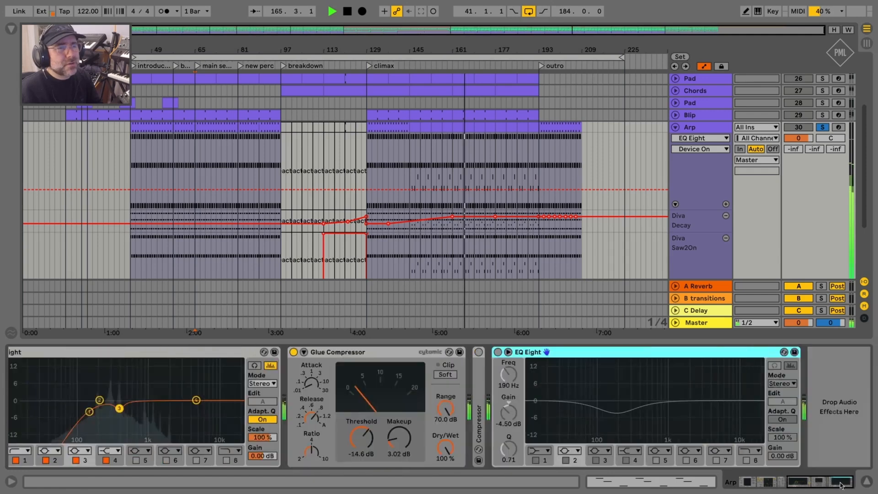
click(498, 352)
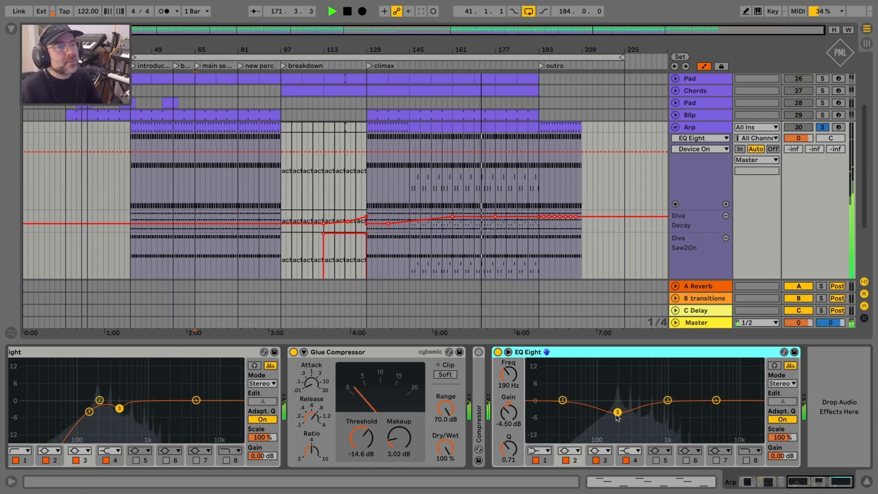
Step: Try a deeper band 2 cut of -7.32 dB at 196 Hz in the enlarged display of the last EQ Eight
double_click(627, 400)
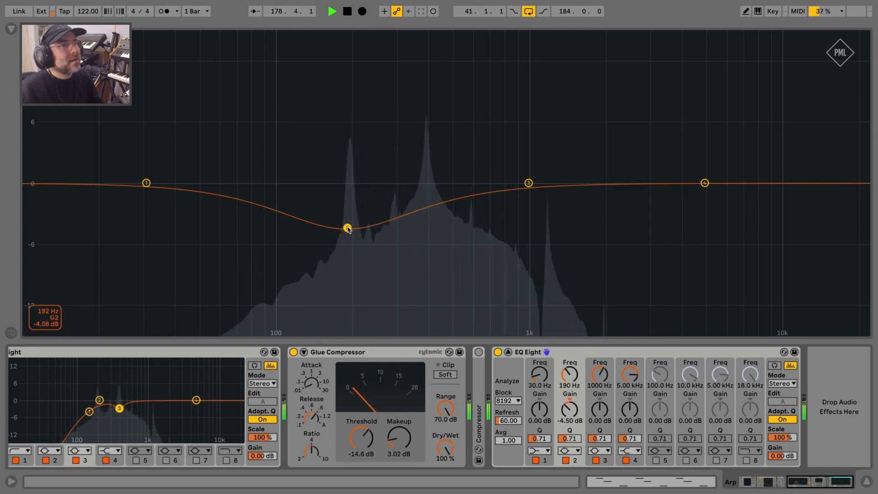
drag(348, 228, 354, 245)
drag(353, 279, 350, 300)
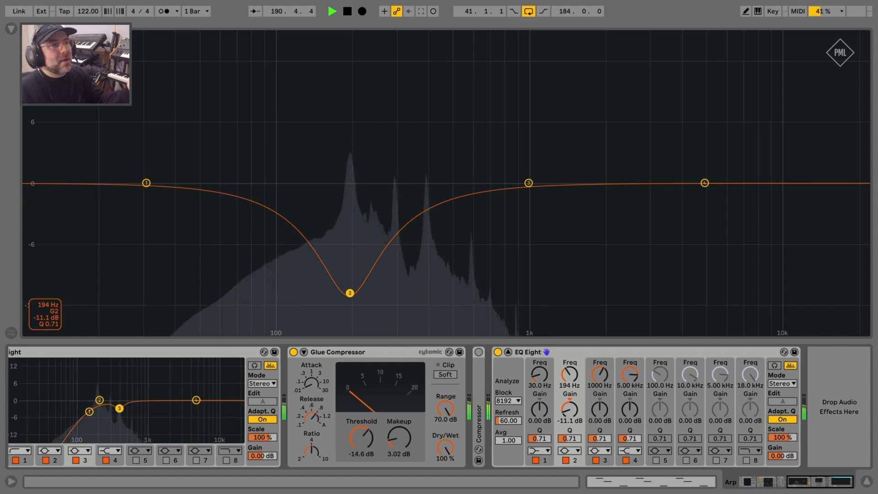
drag(351, 288, 350, 272)
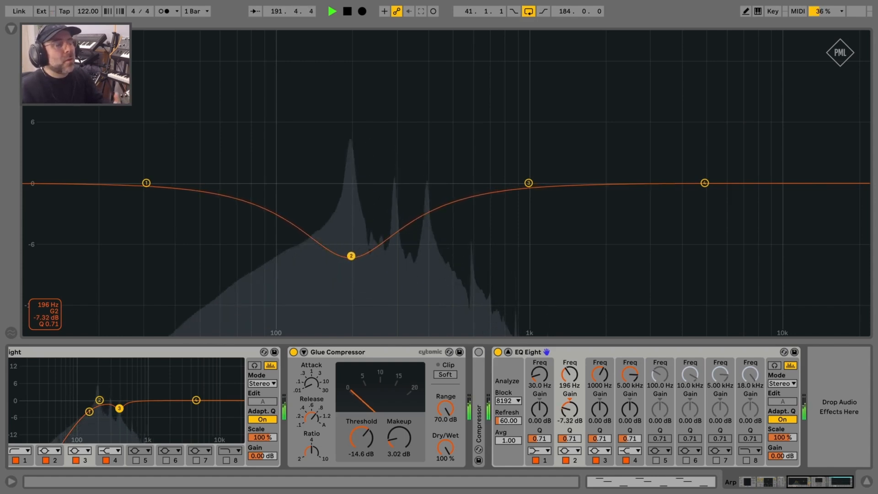
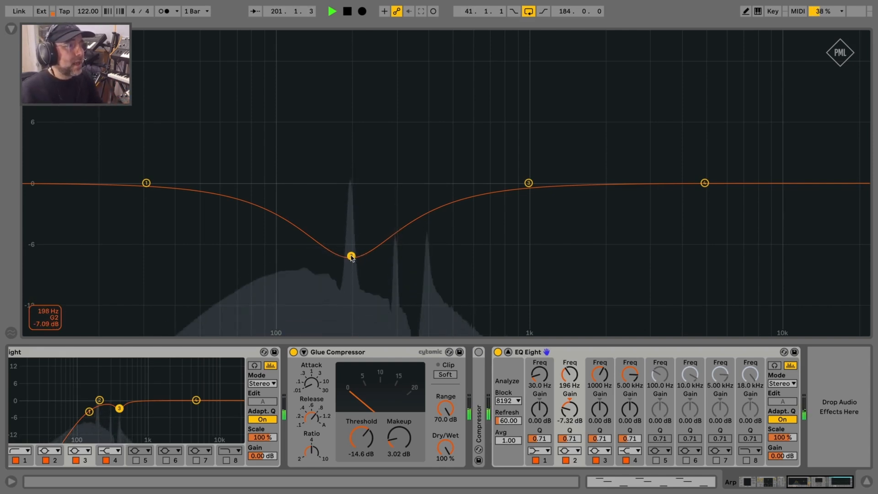
Step: Undo the band 2 changes and leave the enlarged EQ display with playback stopped
key(ctrl+z)
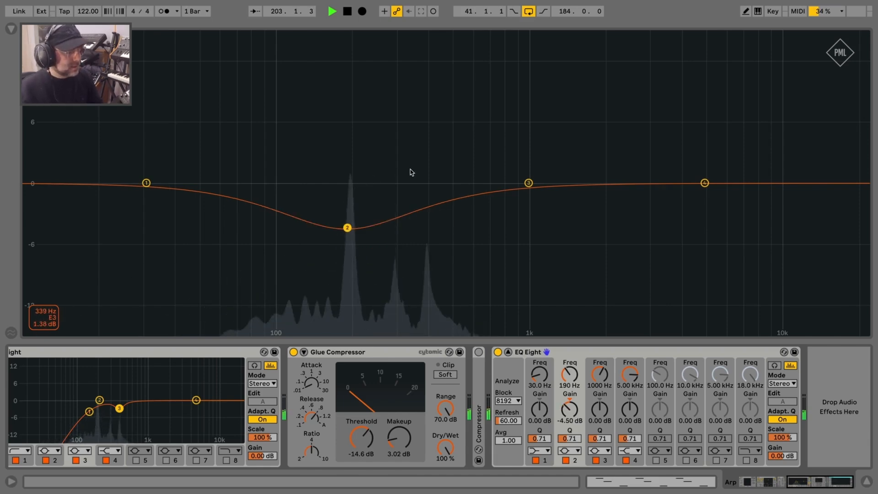
key(Escape)
key(space)
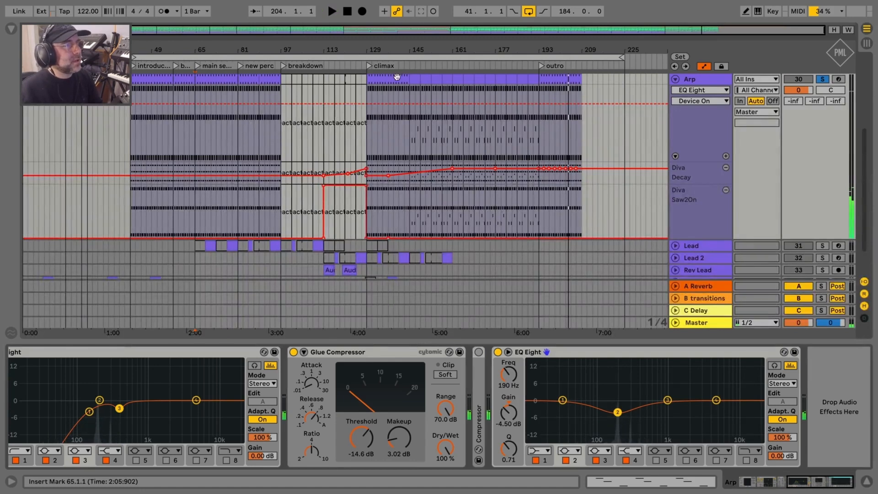
Step: Audition the Arp track's clip that starts at 145.1.1
click(397, 77)
key(space)
click(415, 80)
key(space)
key(space)
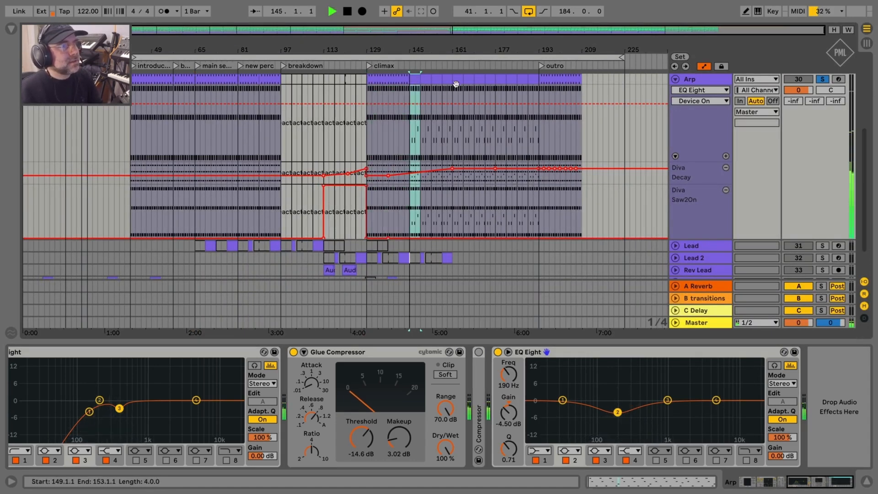
key(space)
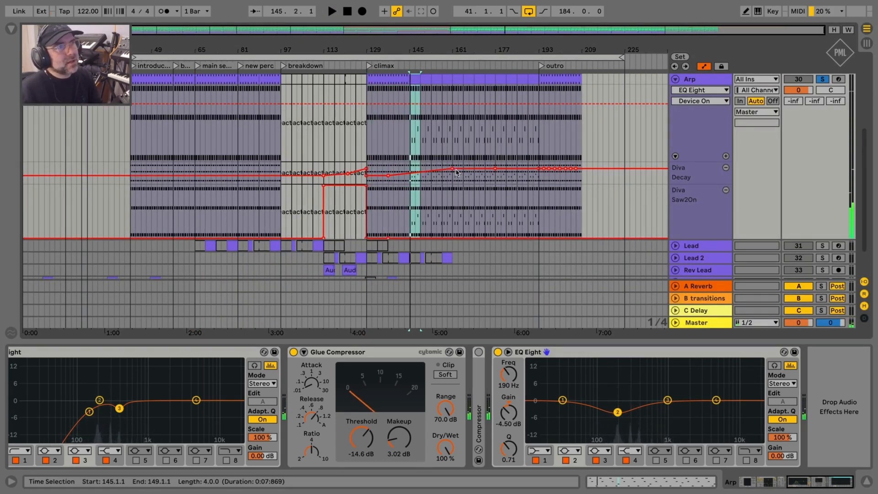
Step: Play the Arp from bar 161 and set the loop to start at 161.1.1 with a length of 4.1.0
click(451, 64)
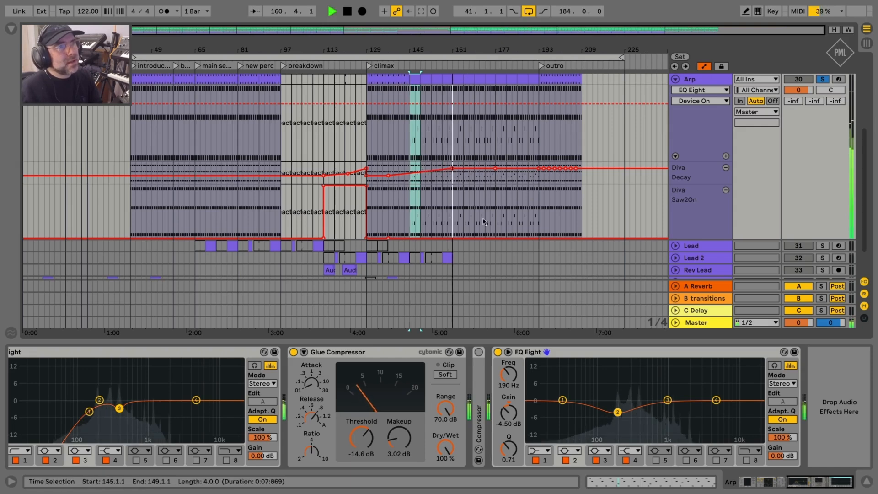
drag(135, 58, 453, 73)
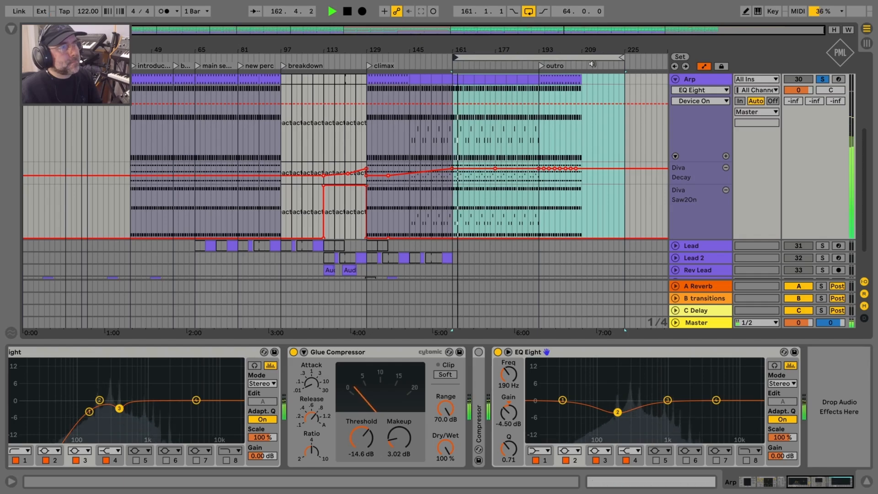
drag(614, 58, 461, 52)
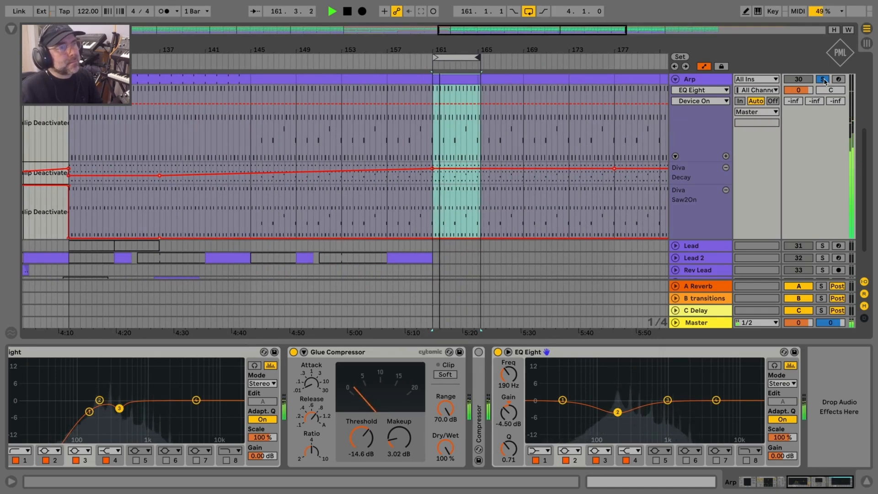
Step: Compare the soloed Arp track with its last EQ Eight bypassed and enabled
click(498, 352)
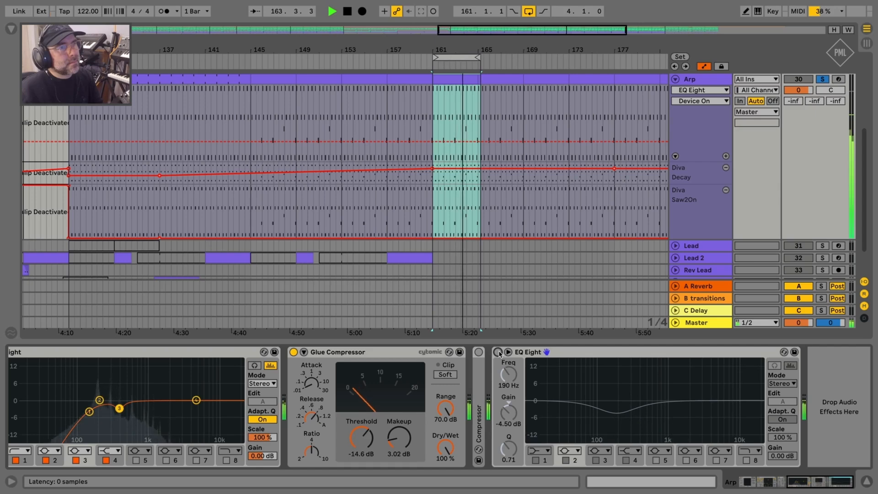
click(498, 352)
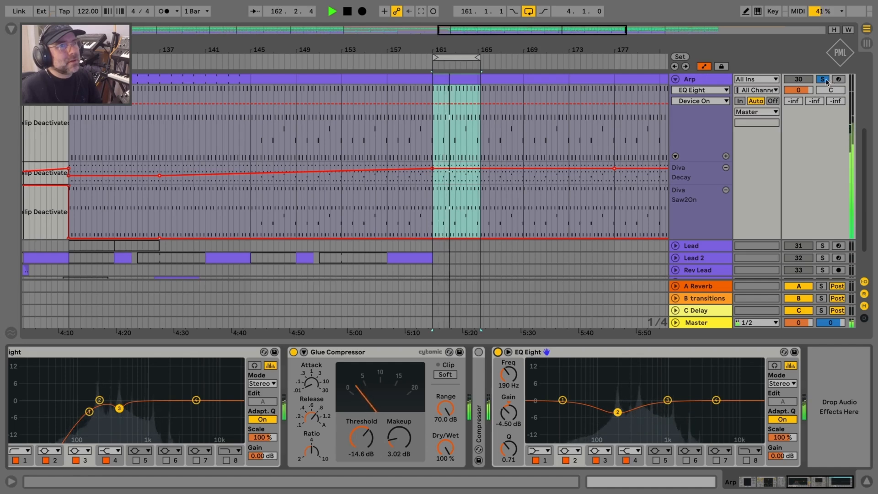
Step: Unsolo the Arp track and compare its last EQ Eight bypassed and enabled within the full mix
click(827, 80)
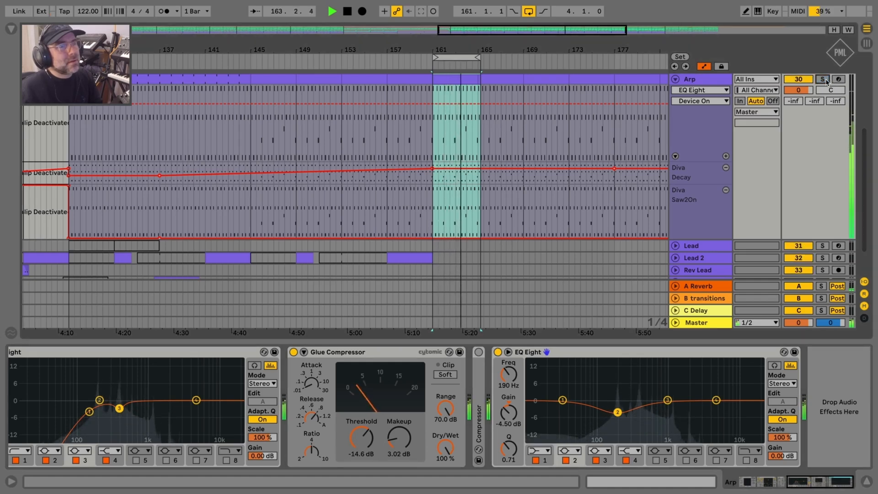
click(497, 352)
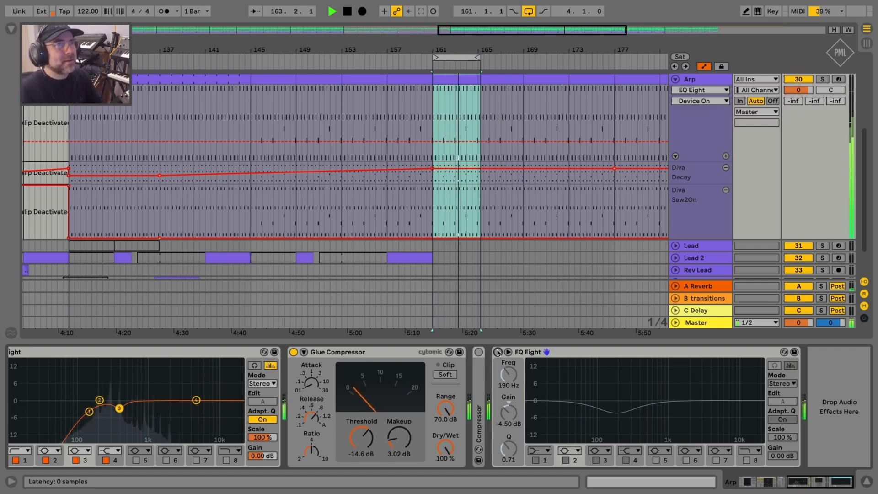
click(497, 352)
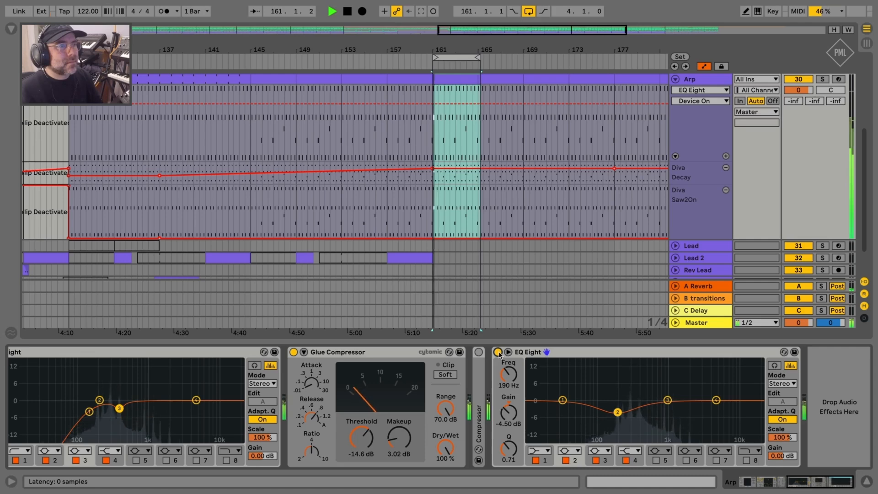
click(498, 353)
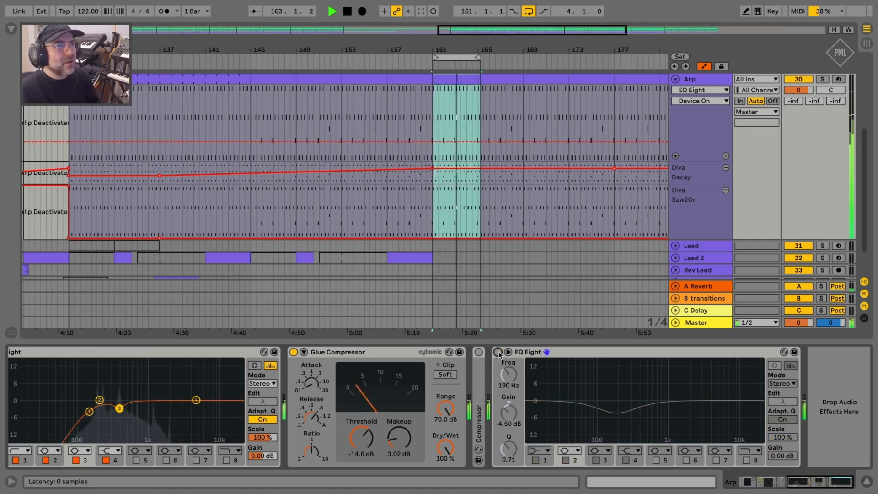
click(498, 352)
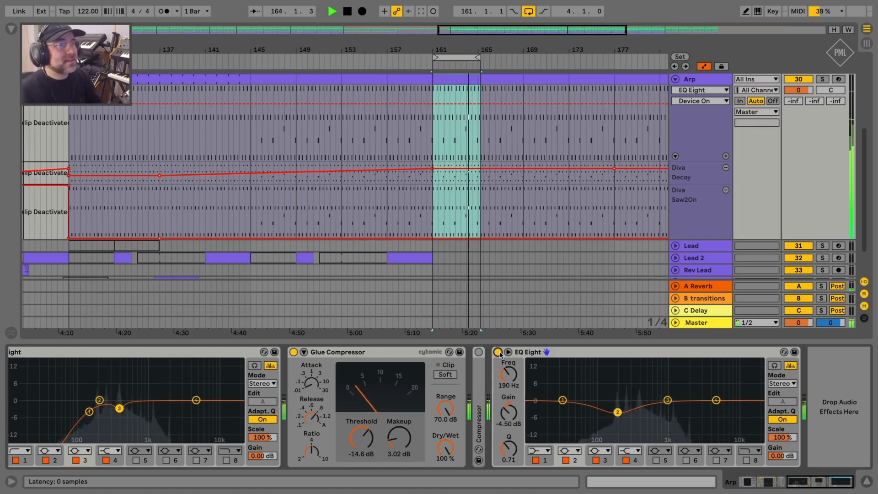
Step: Compare the Arp track's 190 Hz EQ Eight bypassed and enabled once more and look over its device chain
click(498, 352)
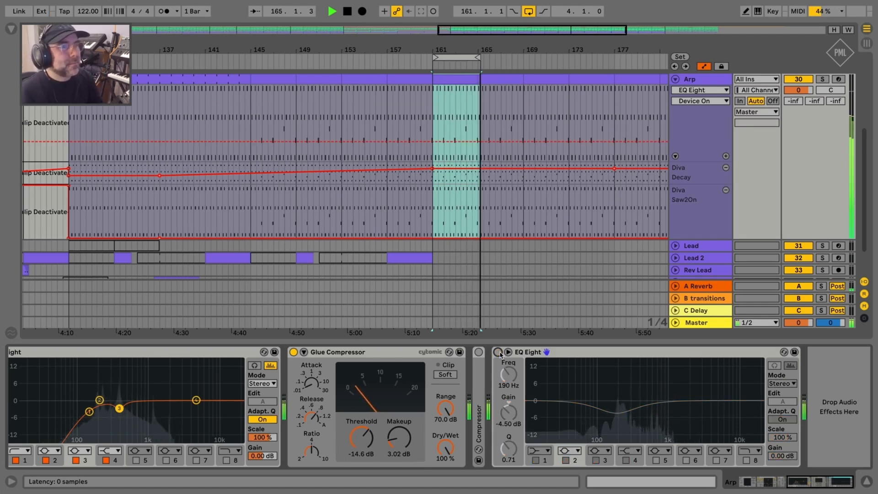
click(497, 353)
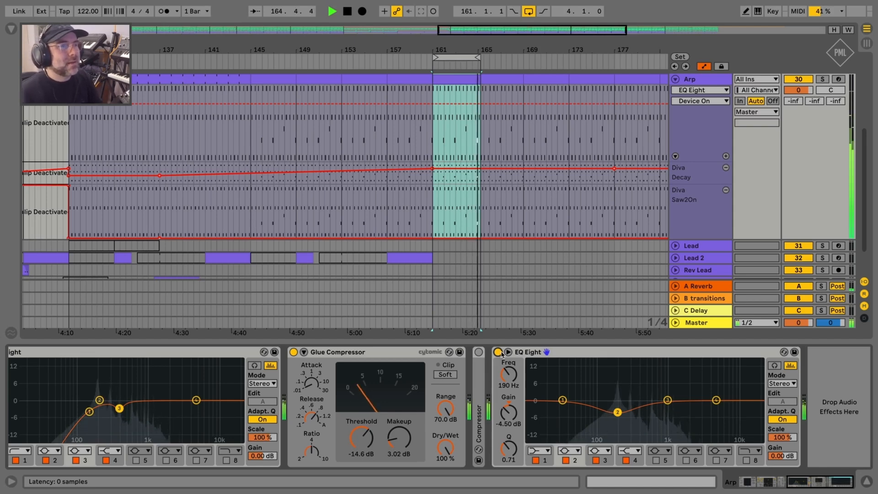
drag(823, 484, 801, 481)
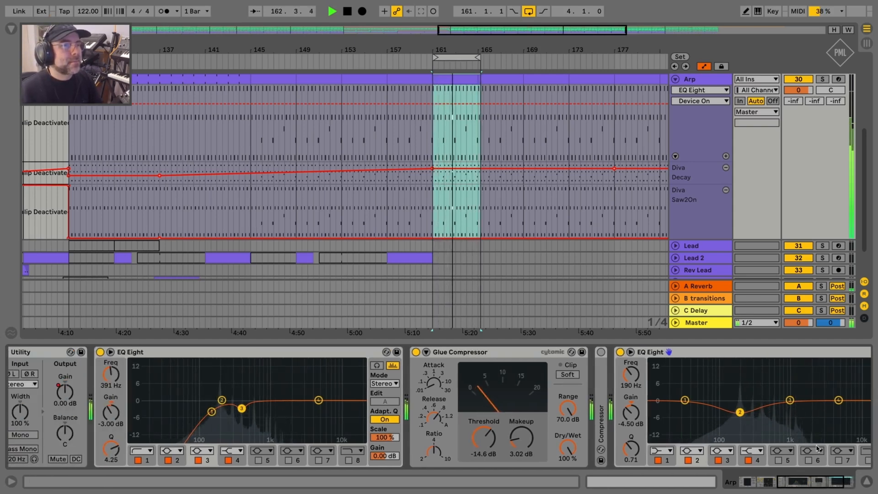
drag(800, 476, 820, 482)
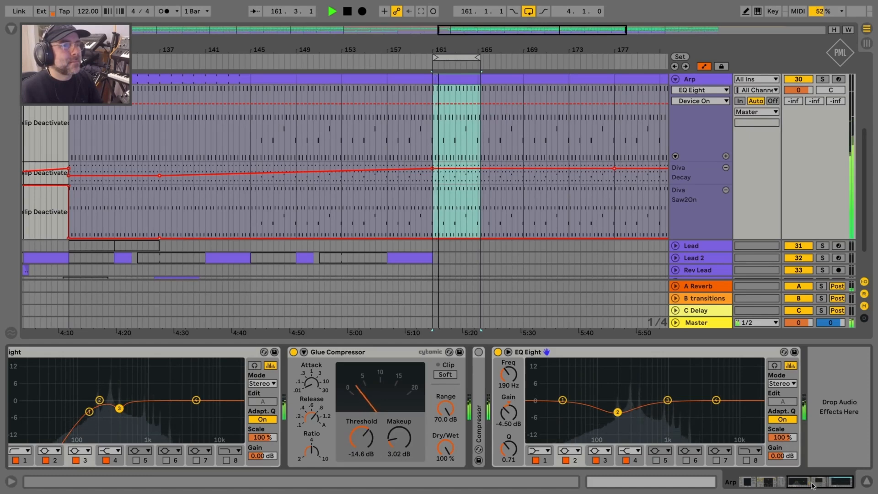
Step: Unfold the Arp track's sidechain Compressor, enable it and bypass the Glue Compressor
double_click(482, 378)
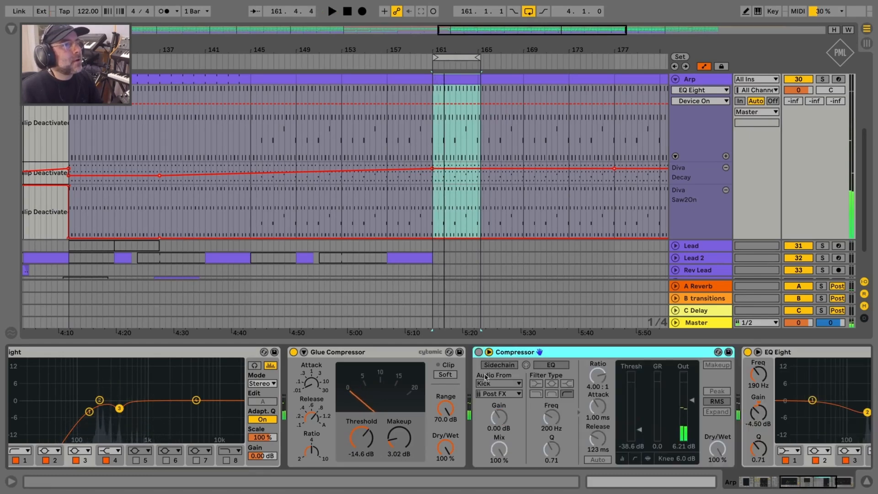
click(479, 352)
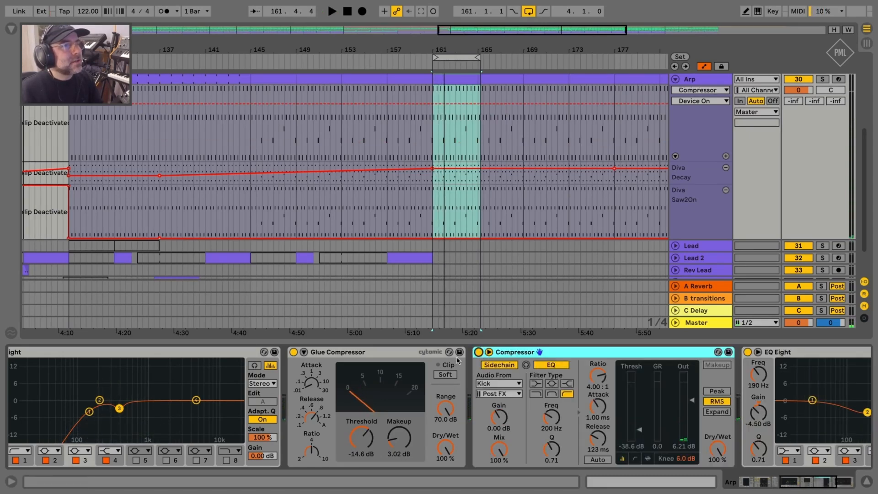
click(294, 352)
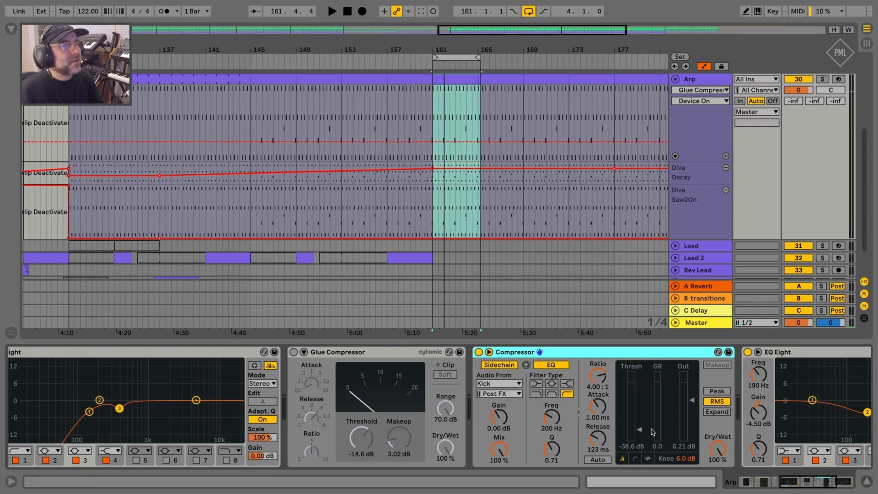
click(350, 355)
Step: Bypass the Arp track's sidechain Compressor and re-enable its Glue Compressor
drag(793, 481, 814, 484)
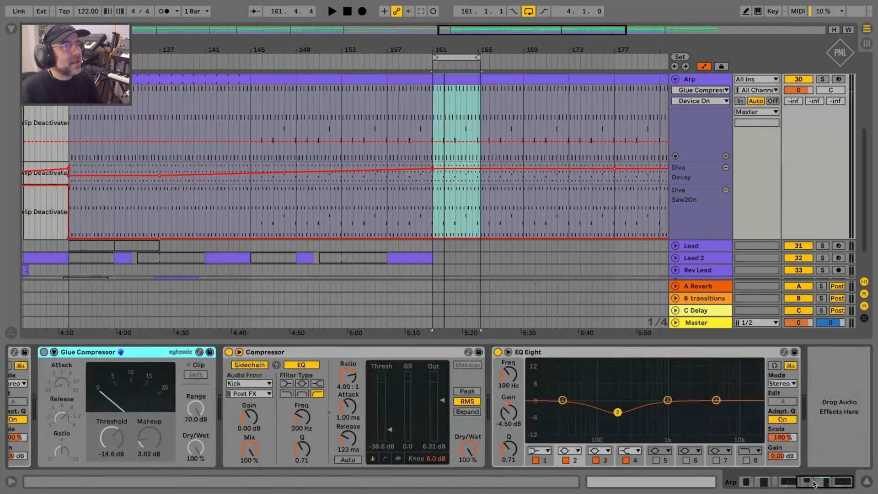
click(229, 351)
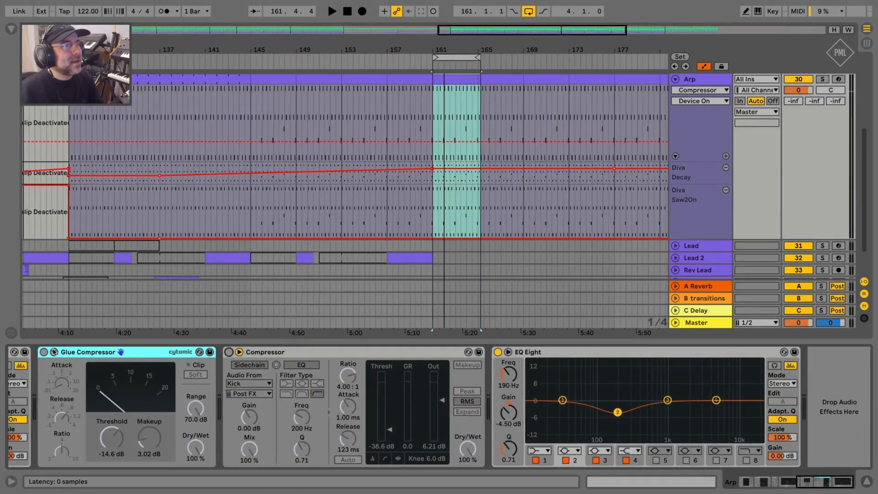
click(44, 351)
drag(807, 483, 856, 489)
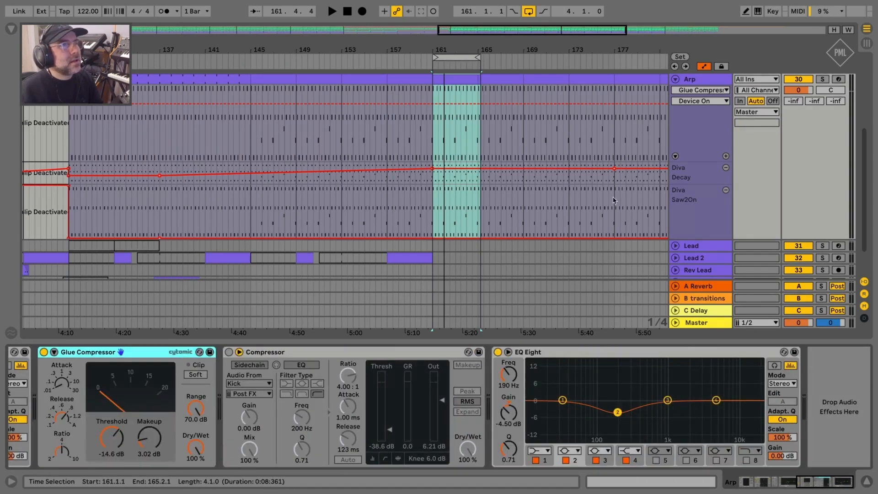
Step: Show the Lead track's device chain and unfold its last EQ Eight
scroll(614, 222, down, 1)
click(698, 233)
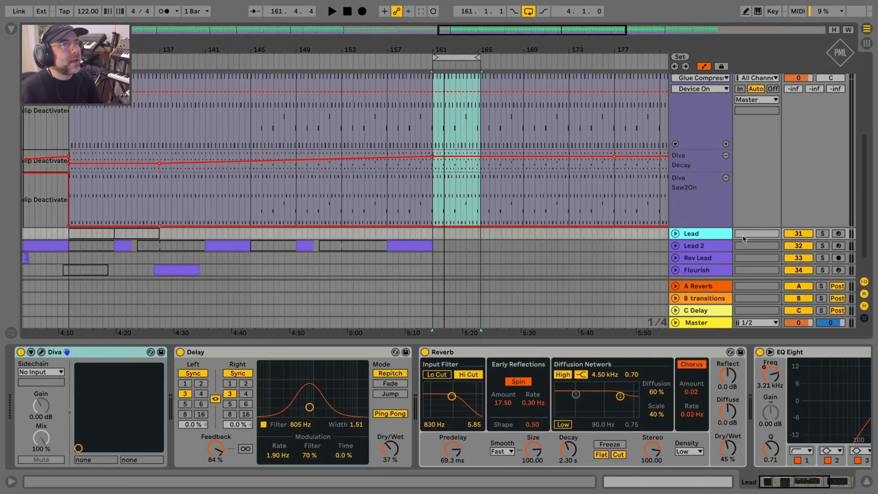
scroll(575, 251, down, 1)
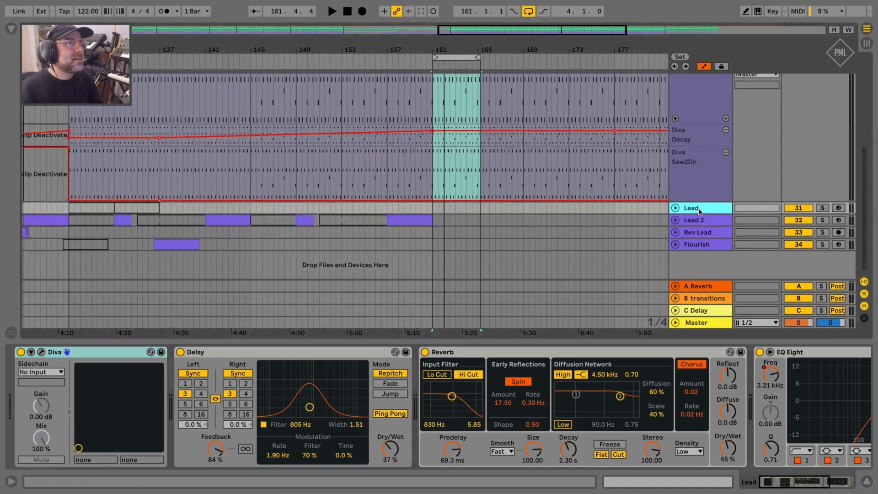
click(693, 209)
drag(796, 483, 851, 490)
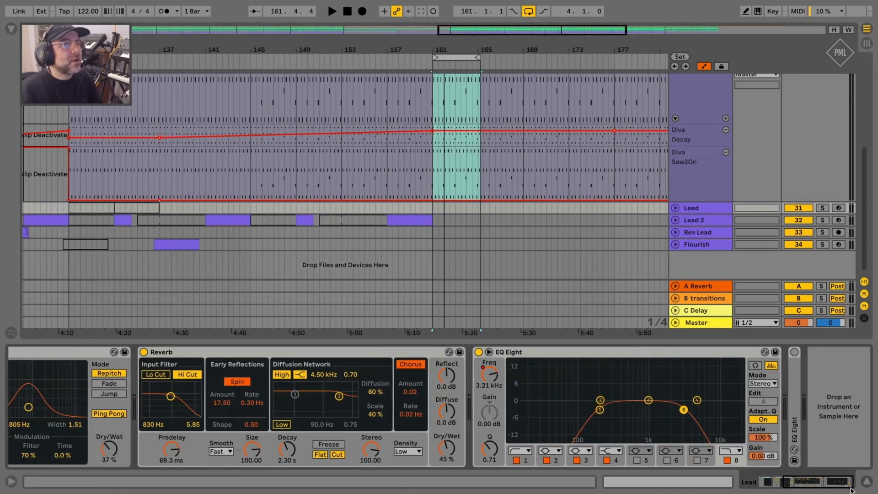
double_click(796, 381)
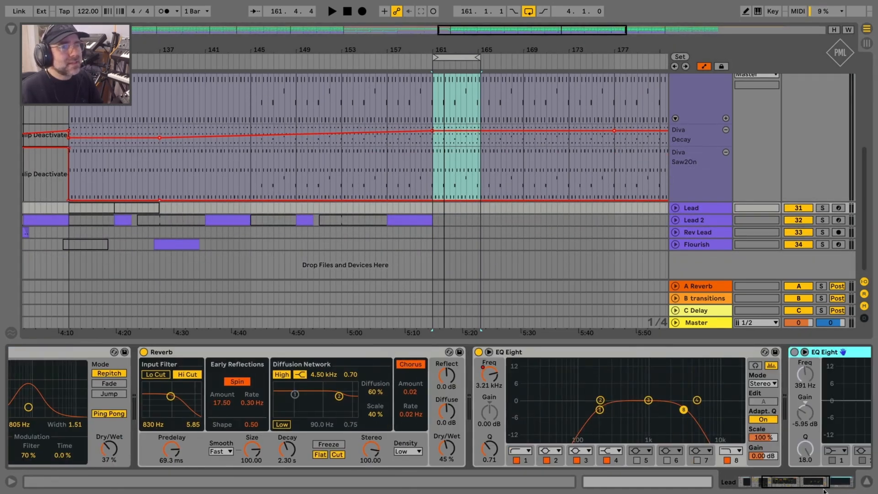
drag(817, 484, 843, 478)
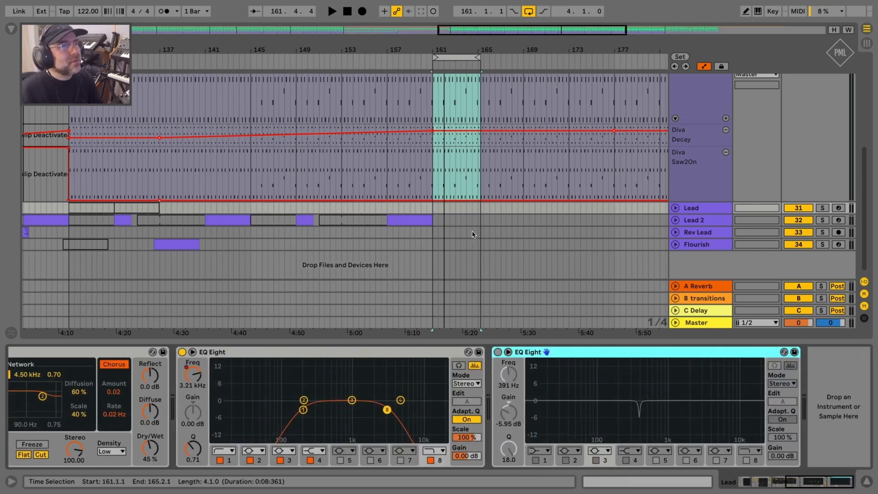
Step: Unfold the Lead track and audition its clip at bar 109 with the last EQ Eight bypassed
click(675, 220)
click(397, 221)
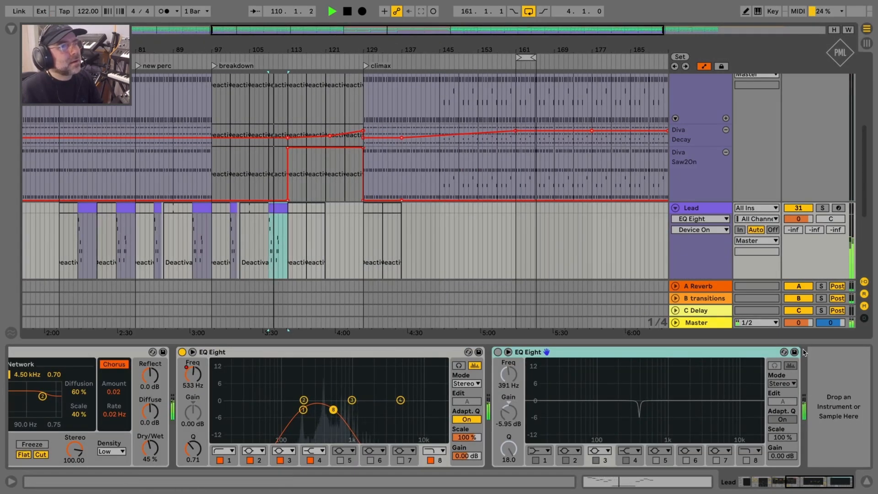
key(space)
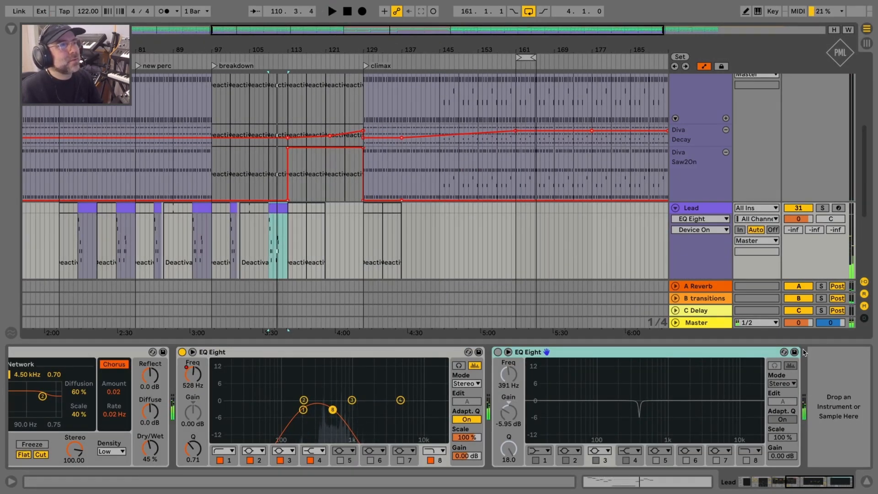
key(space)
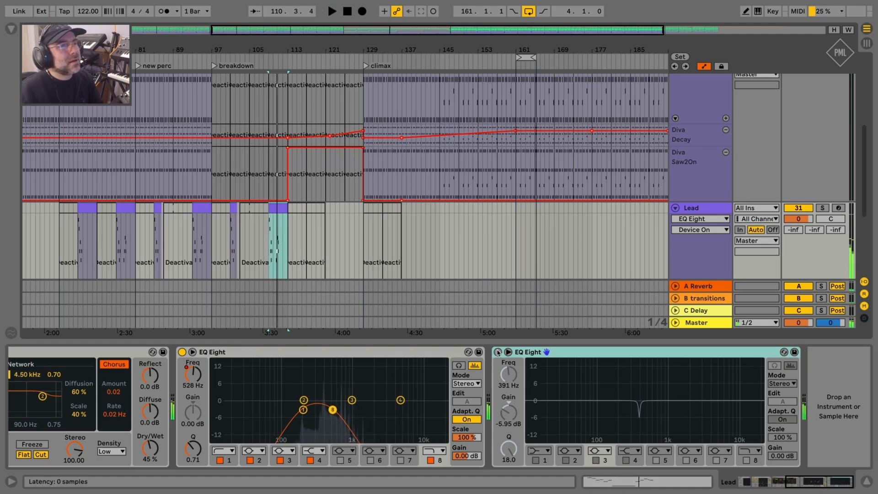
Step: Enable the Lead track's last EQ Eight and replay the clip at bar 109
click(498, 353)
key(space)
key(space)
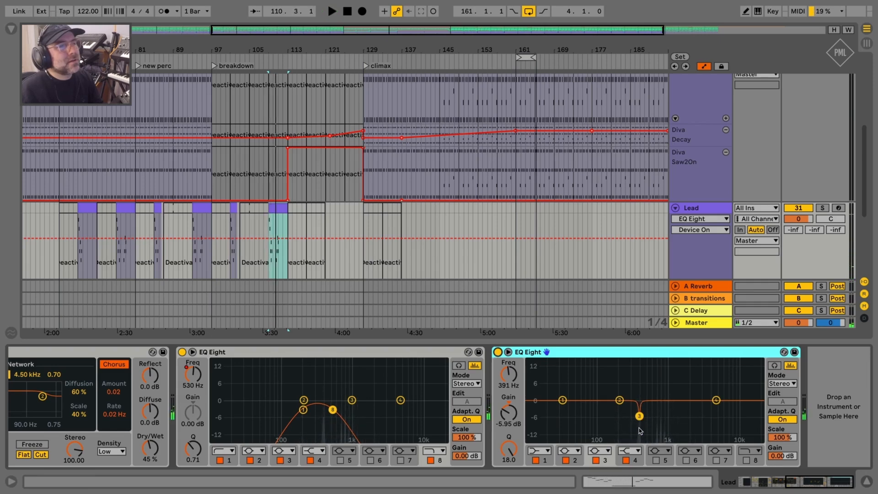
key(space)
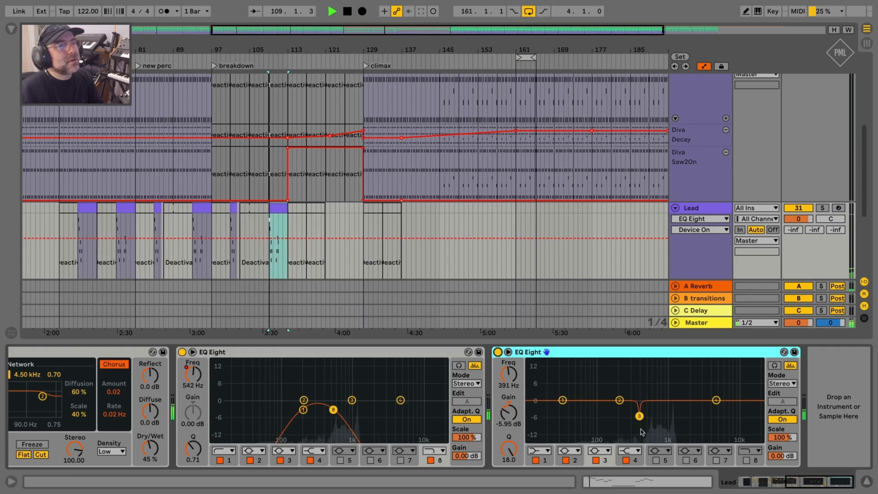
Step: Audition band 3 of the Lead's last EQ Eight boosted to 12.1 dB and undo the gain change
drag(510, 415, 513, 415)
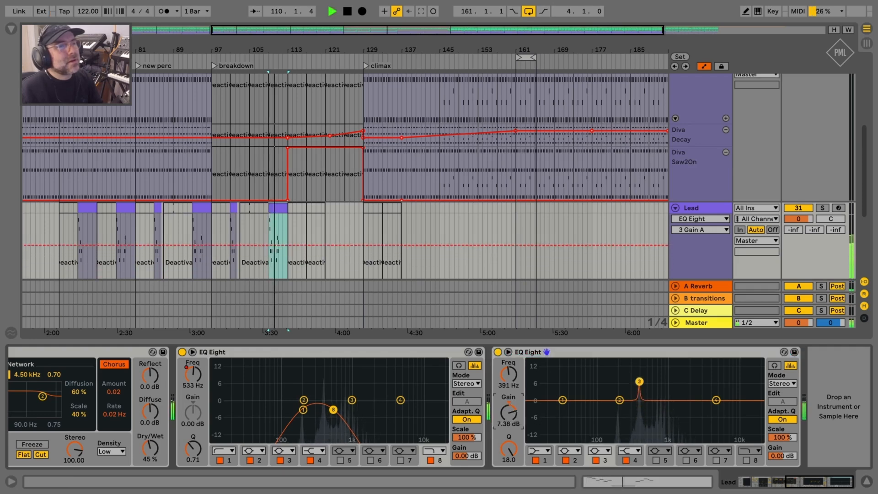
key(space)
key(space)
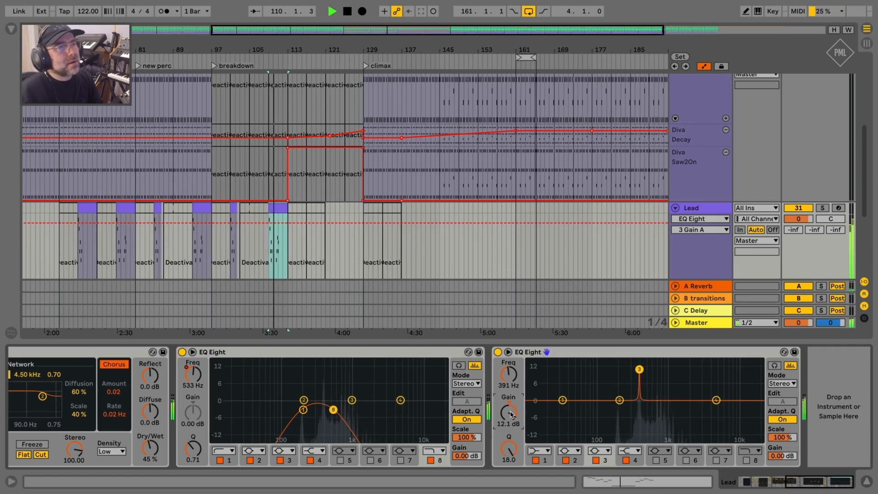
key(space)
drag(512, 414, 513, 413)
key(ctrl+z)
key(ctrl+z)
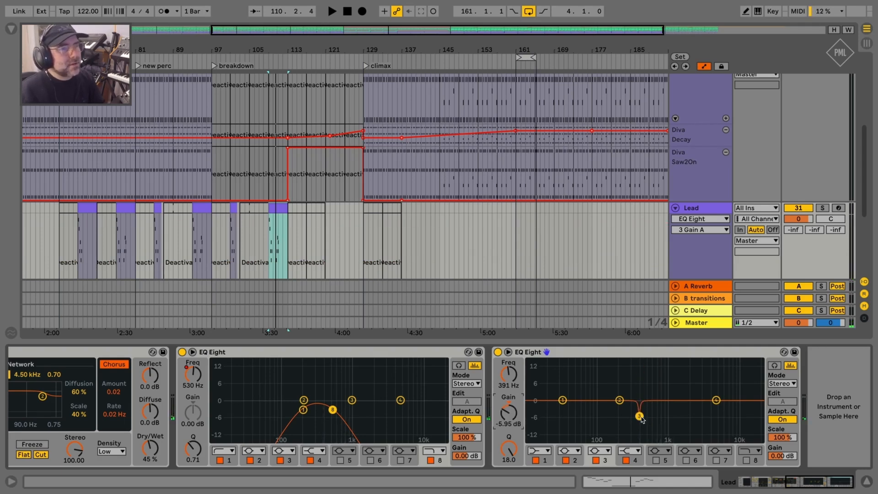
Step: Solo the Lead 2 track and play its last clip from 157.1.1
click(706, 214)
click(675, 208)
click(707, 223)
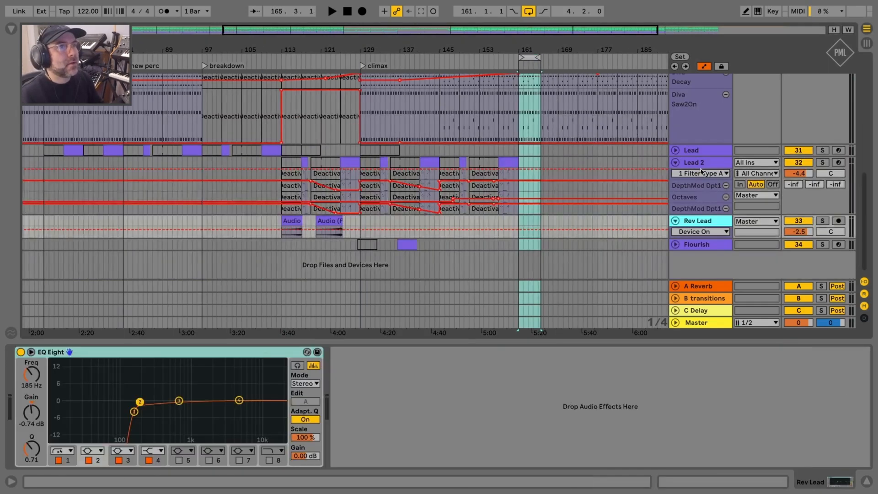
click(709, 164)
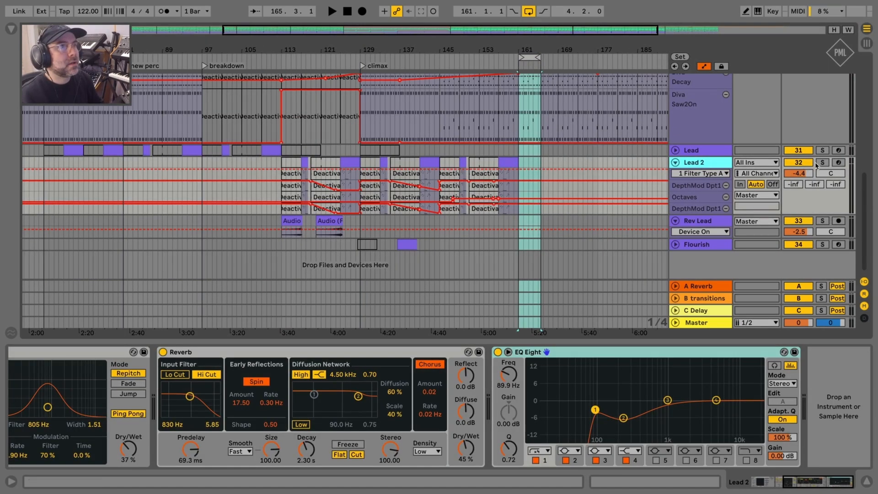
click(822, 162)
click(509, 162)
key(space)
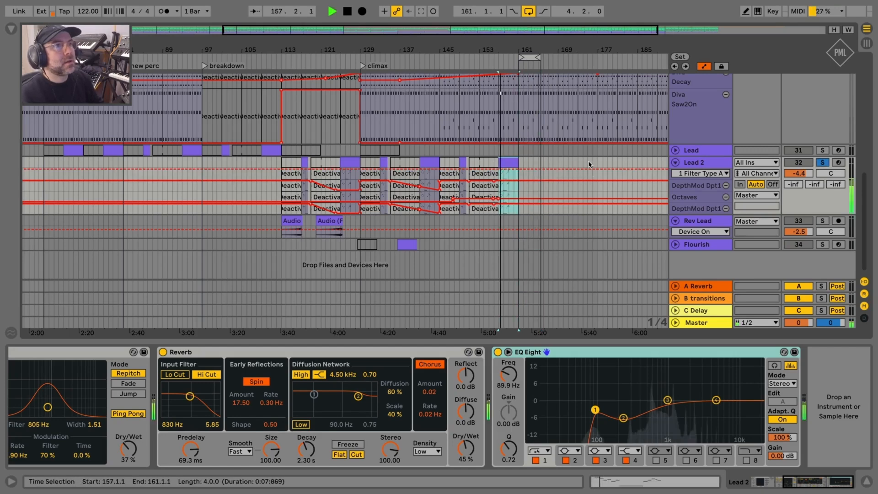
Step: Review the Lead track's EQ Eight curves and compare them with the Lead 2 track's EQ Eight
click(693, 151)
click(676, 150)
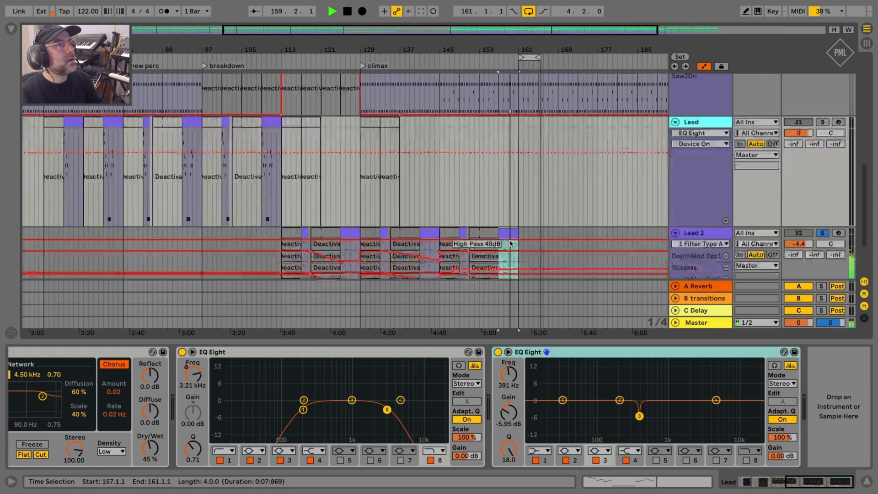
scroll(511, 243, down, 3)
click(695, 162)
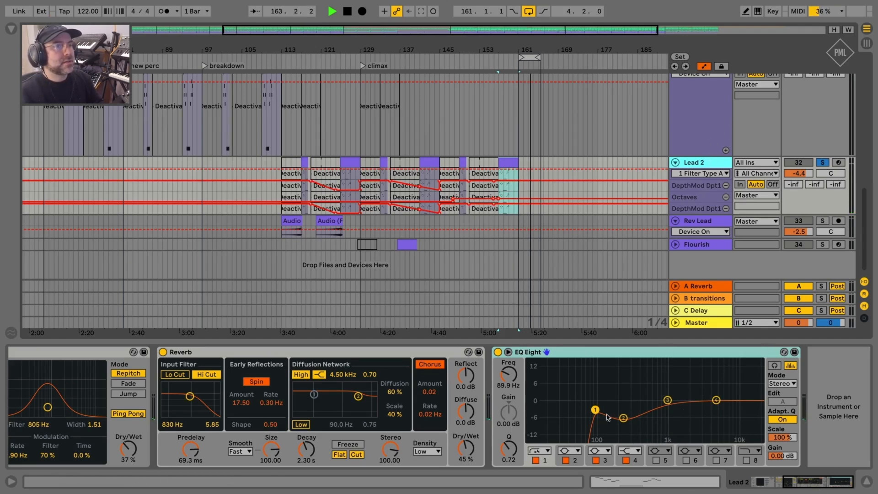
Step: Compare the soloed Lead 2 clip at 157.1.1 with its EQ Eight bypassed and enabled
click(498, 352)
click(509, 162)
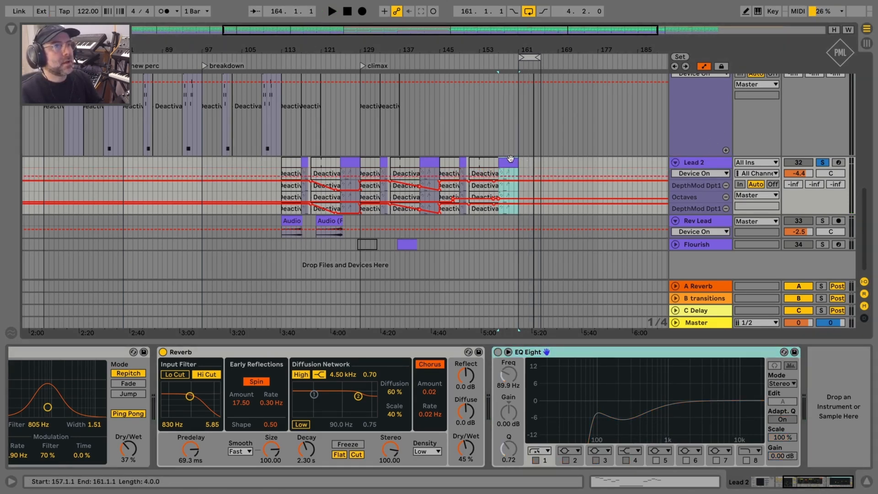
key(space)
key(space)
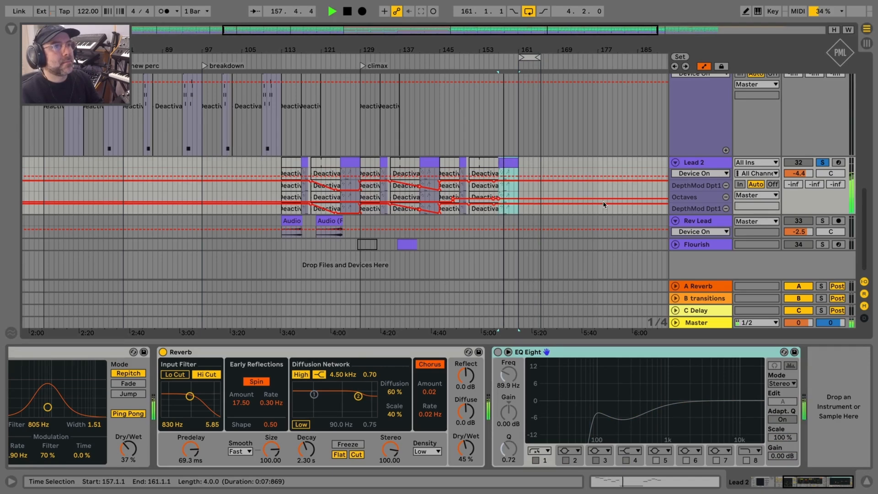
click(499, 352)
key(space)
key(space)
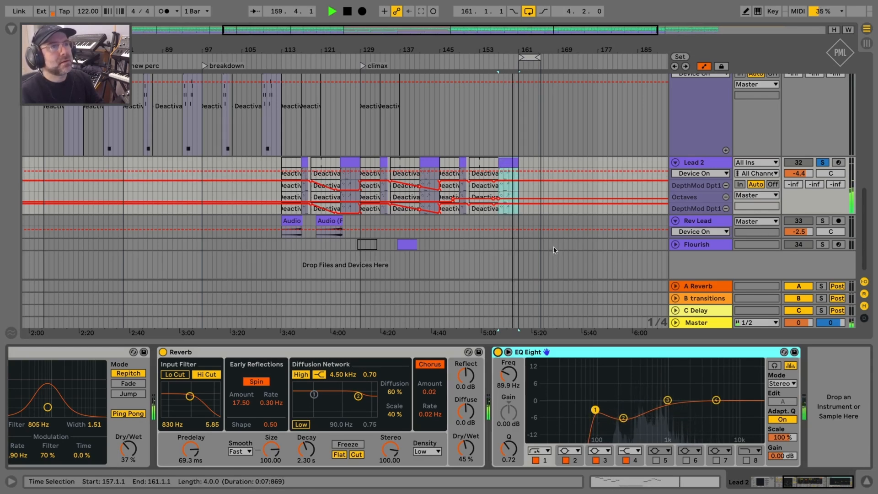
Step: Replay the soloed Lead 2 clip from 157.1.1 with its EQ Eight off, and switch the EQ back on during playback
click(693, 165)
scroll(641, 204, up, 3)
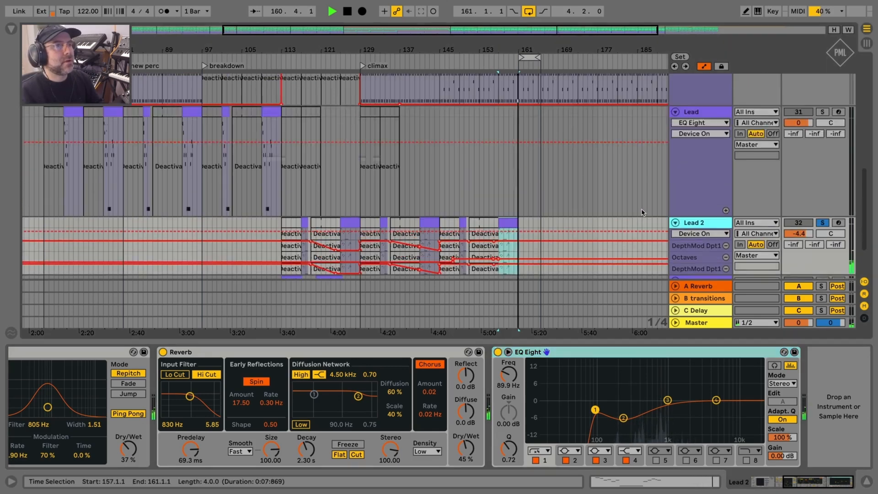
scroll(641, 211, down, 2)
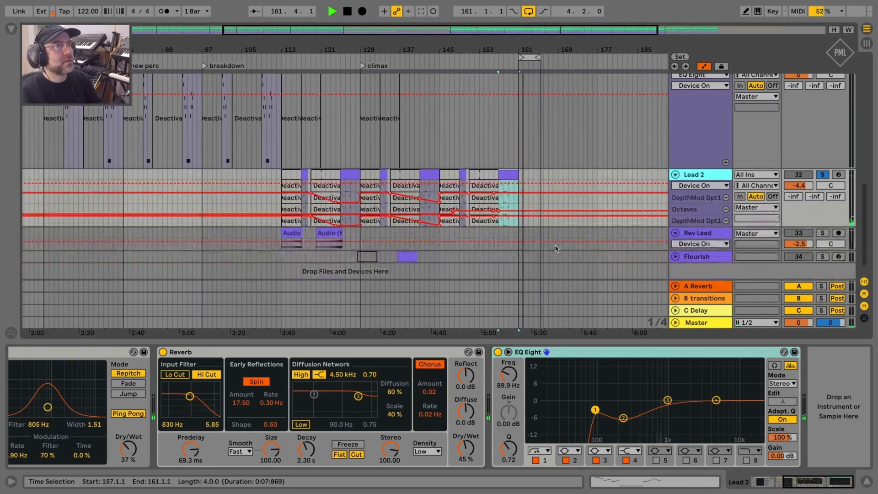
scroll(622, 251, down, 1)
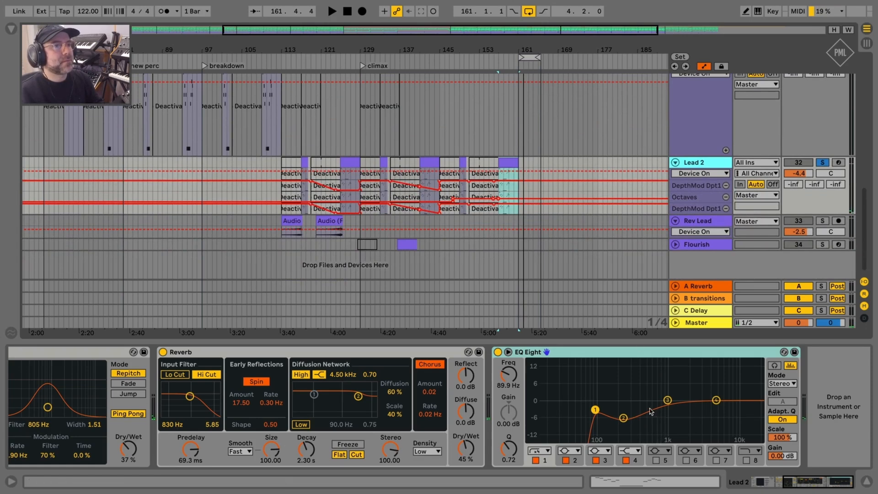
click(498, 352)
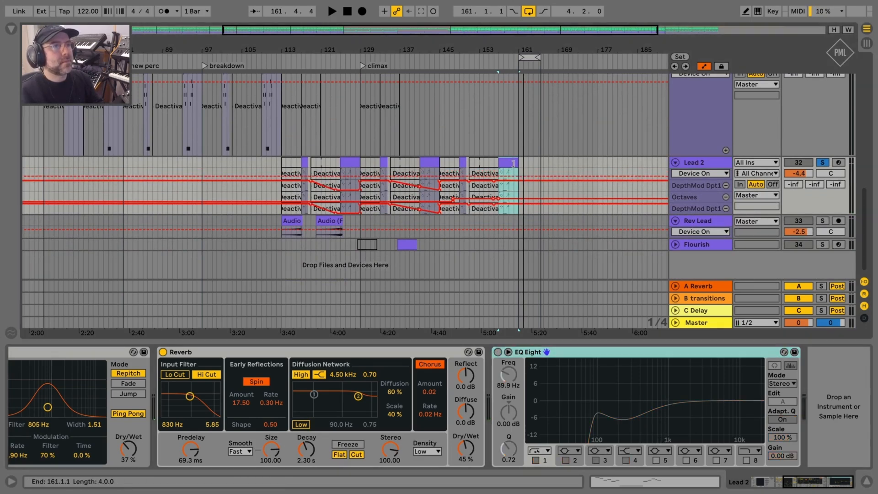
key(space)
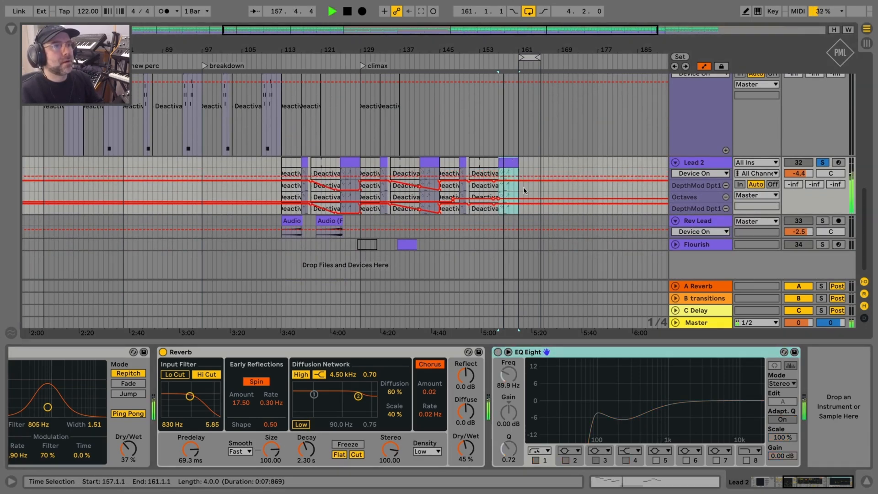
click(499, 352)
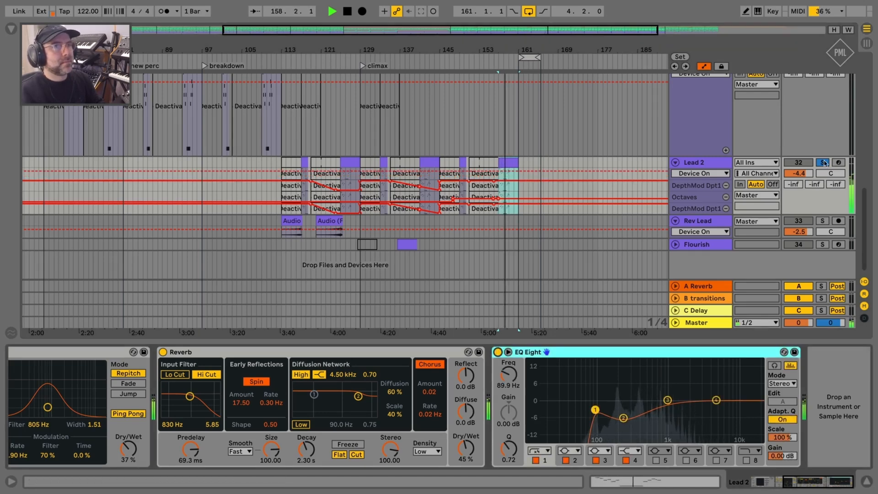
Step: Unsolo Lead 2, move the loop to start at 157.1.1 and play the full mix
key(space)
drag(531, 57, 512, 58)
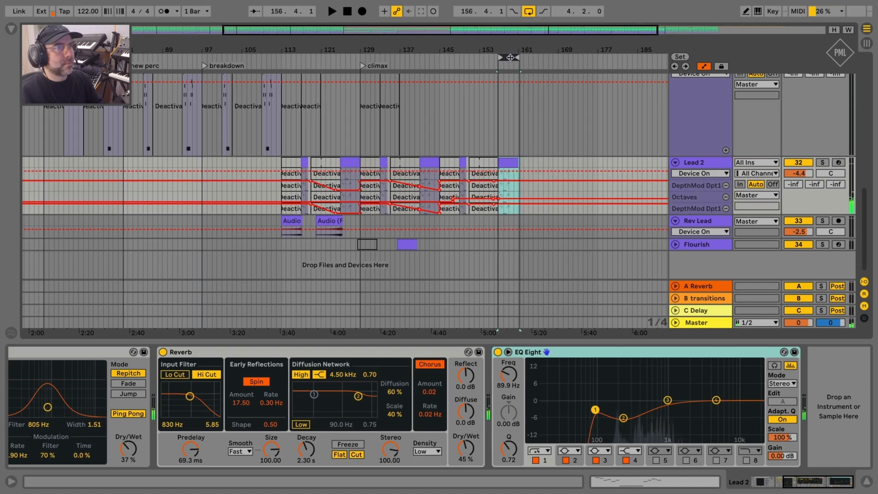
key(space)
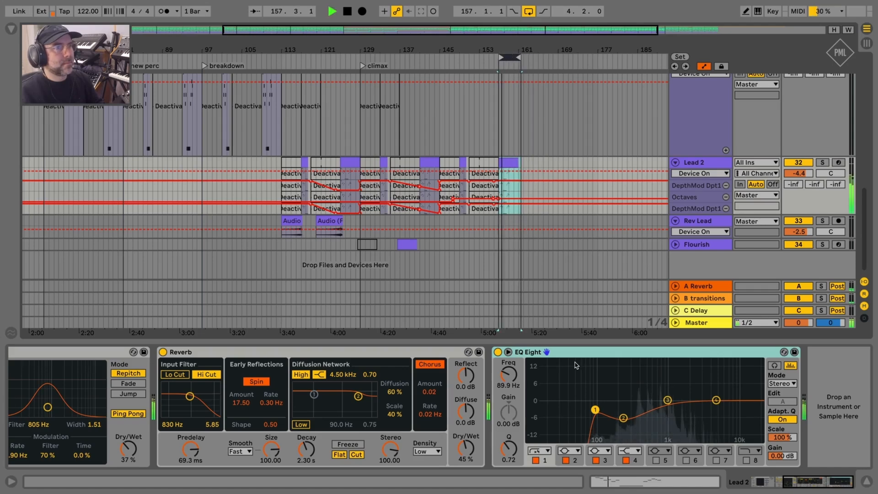
Step: Compare the looped full mix at 157.1.1 with Lead 2's EQ Eight bypassed and enabled, leaving the EQ on
click(499, 353)
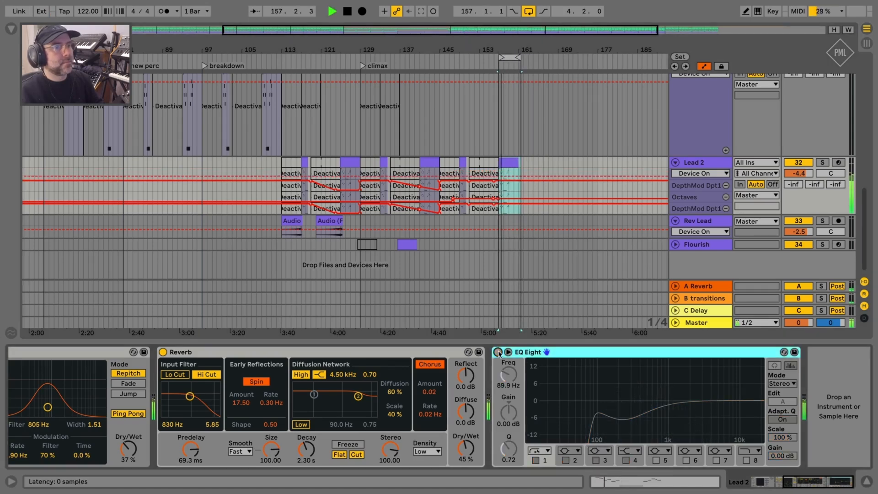
click(498, 352)
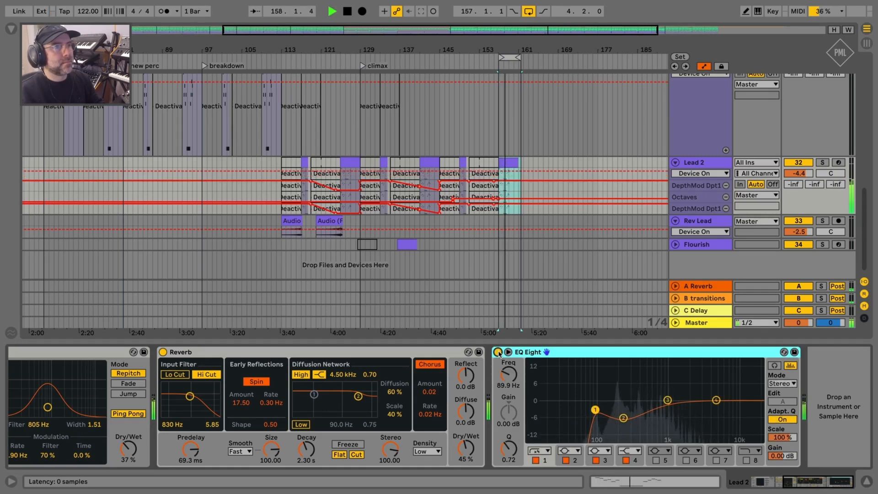
click(498, 352)
key(space)
key(space)
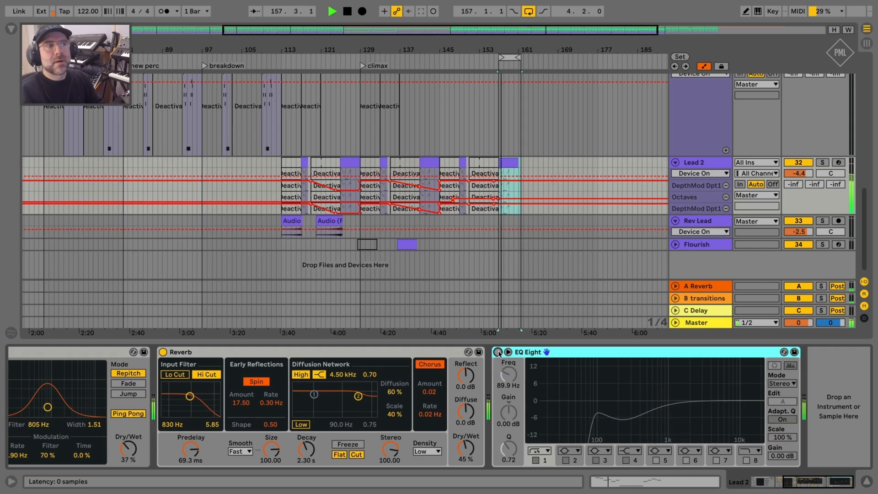
click(498, 353)
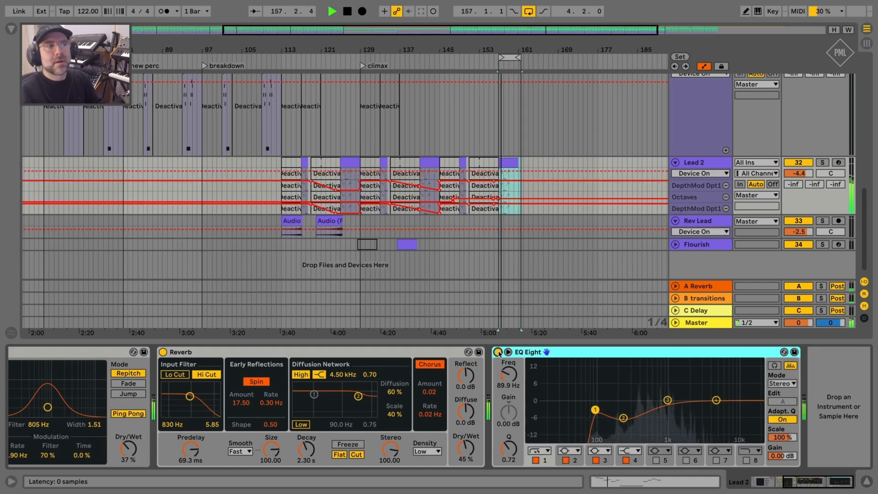
key(space)
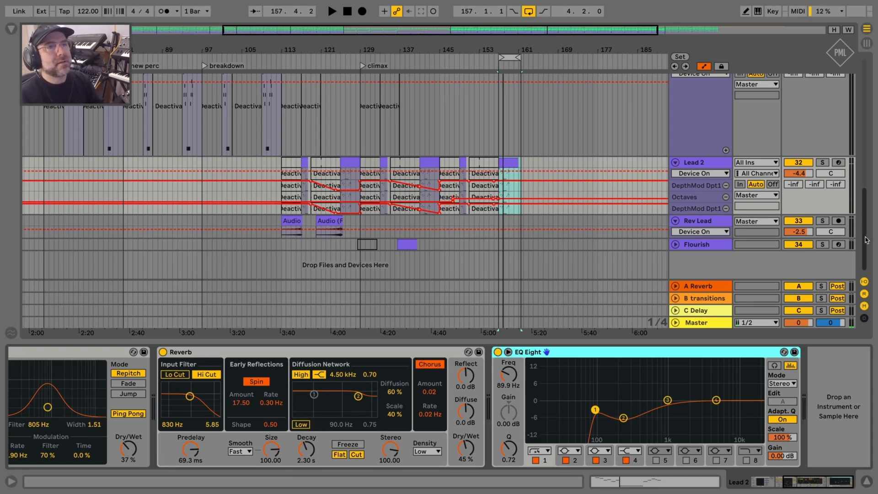
Step: Show the Flourish track's device chain and unfold the track in the arrangement
scroll(866, 240, up, 1)
scroll(866, 240, down, 1)
click(708, 244)
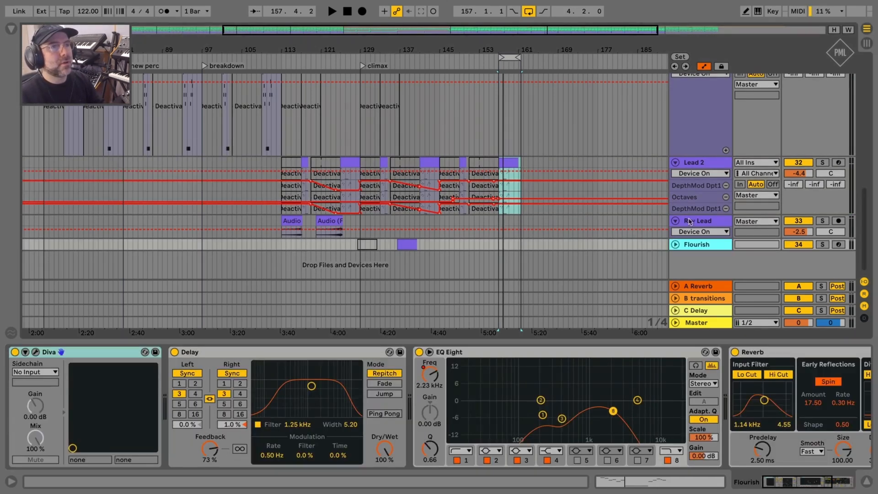
click(675, 242)
scroll(578, 255, down, 1)
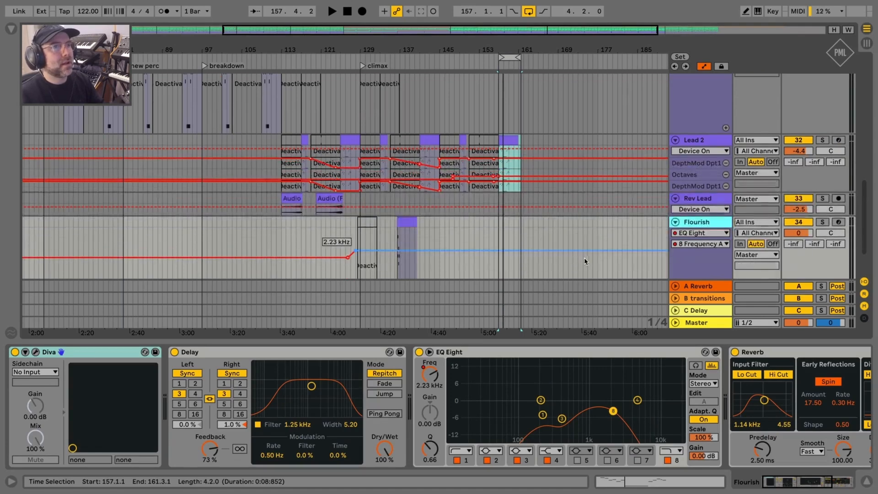
Step: Inspect the Rev Lead track's EQ Eight and return to the Flourish track's devices
click(701, 199)
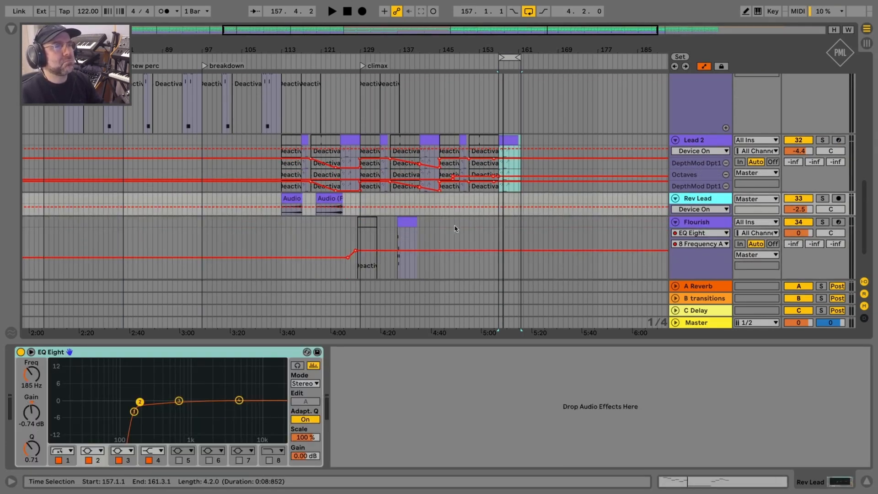
scroll(455, 229, down, 3)
click(707, 169)
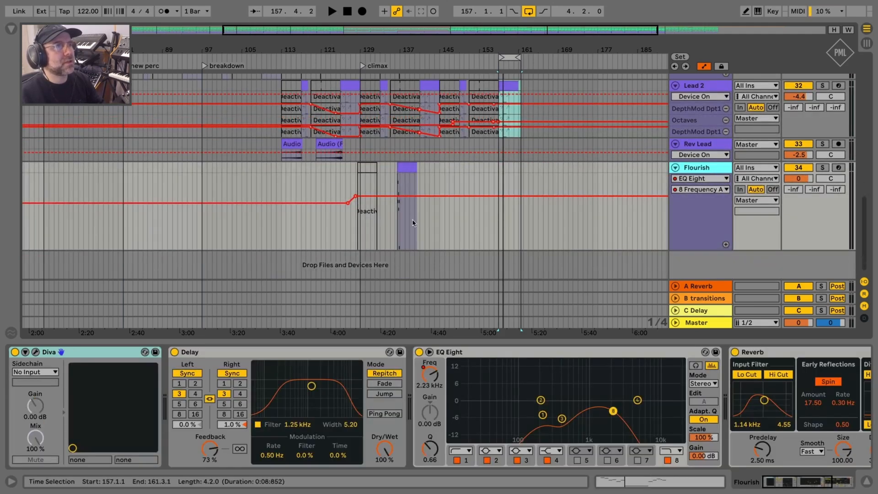
Step: Play the Flourish clip at 136.3.1 briefly with the other tracks
click(407, 168)
key(space)
key(space)
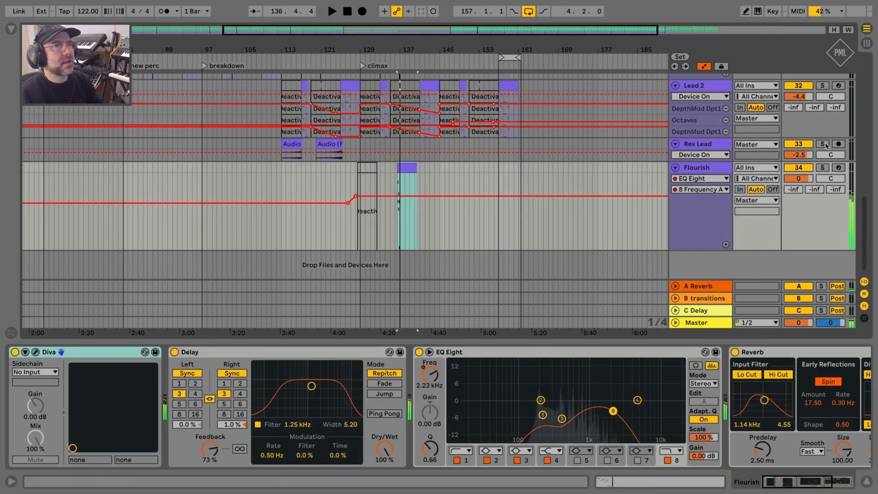
Step: Solo the Rev Lead track and audition it from 123.4.1
click(337, 160)
key(space)
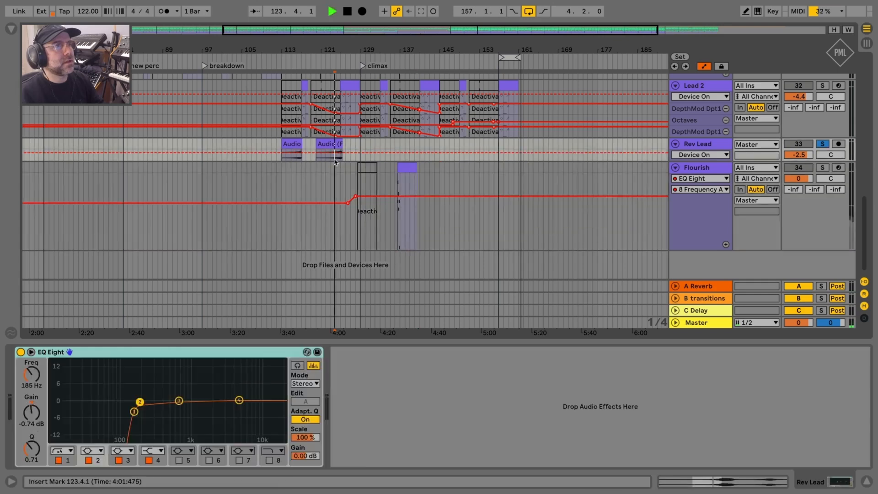
key(space)
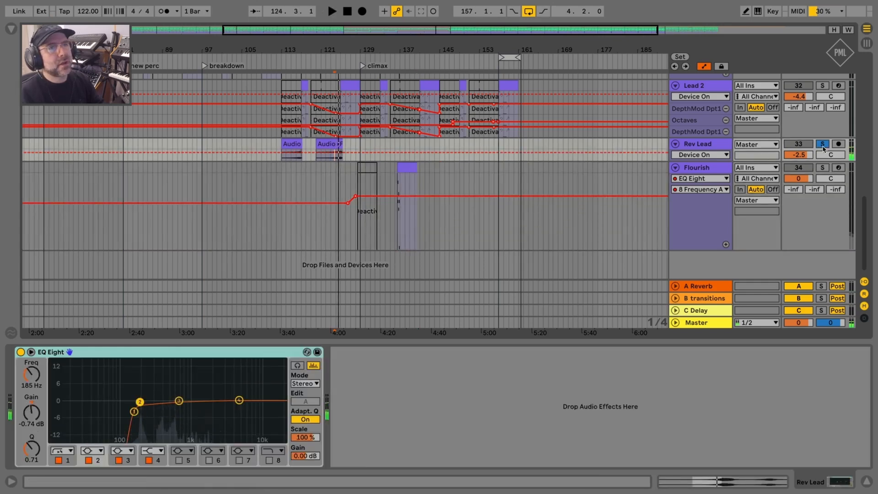
Step: Audition the soloed Flourish clips at 136.3.1 and 48.3.1, and remove the solo
click(412, 167)
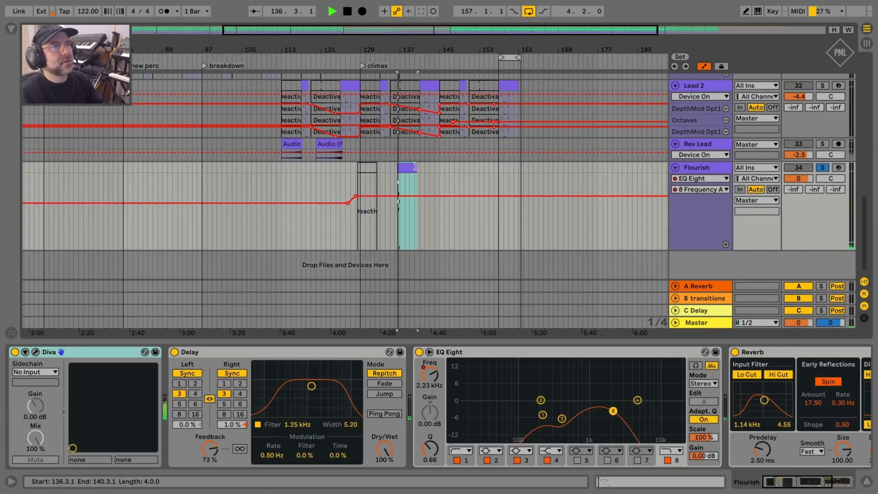
key(space)
drag(391, 52, 439, 32)
click(155, 166)
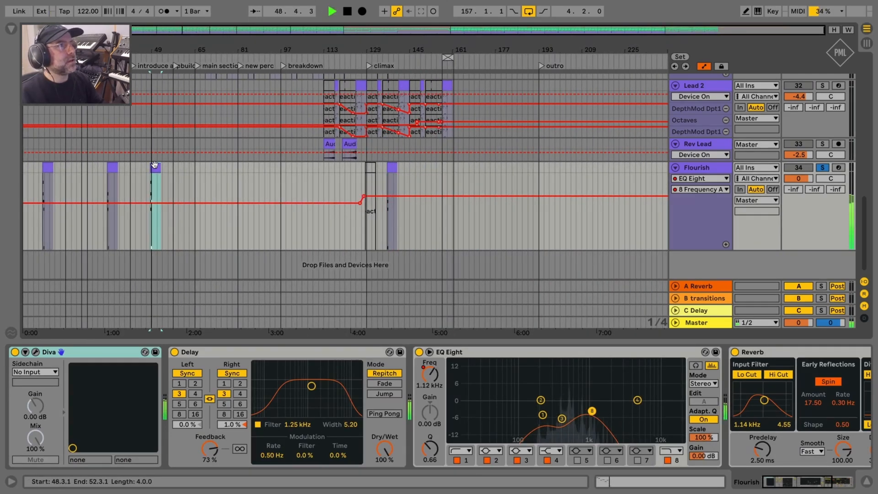
click(706, 168)
click(823, 167)
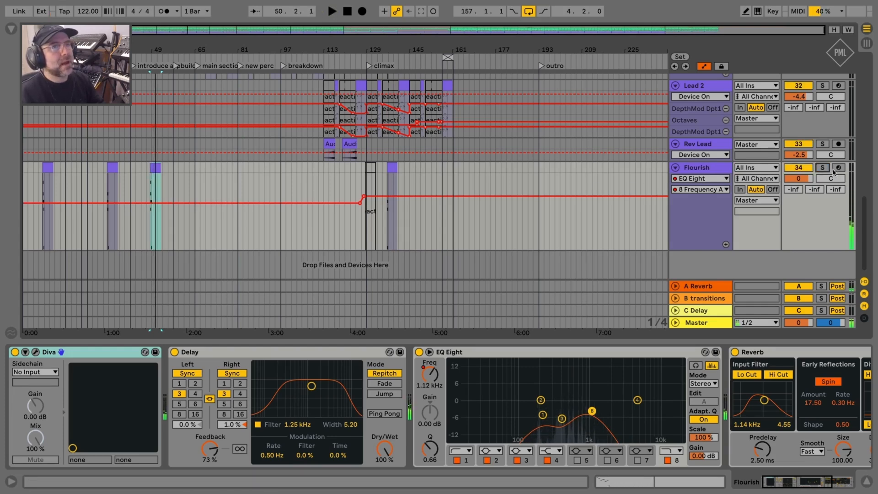
Step: Review the Flourish track's device chain from Diva through Delay and EQ Eight to the final Reverb
drag(786, 484, 701, 463)
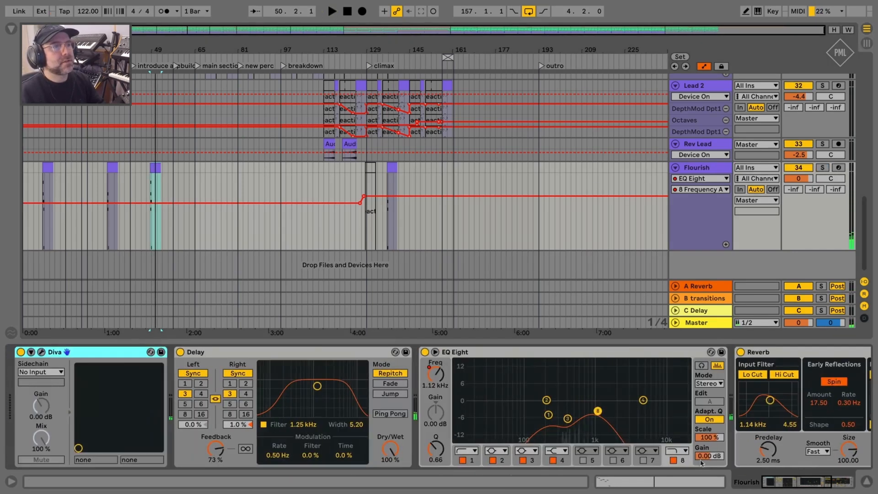
drag(865, 481, 868, 472)
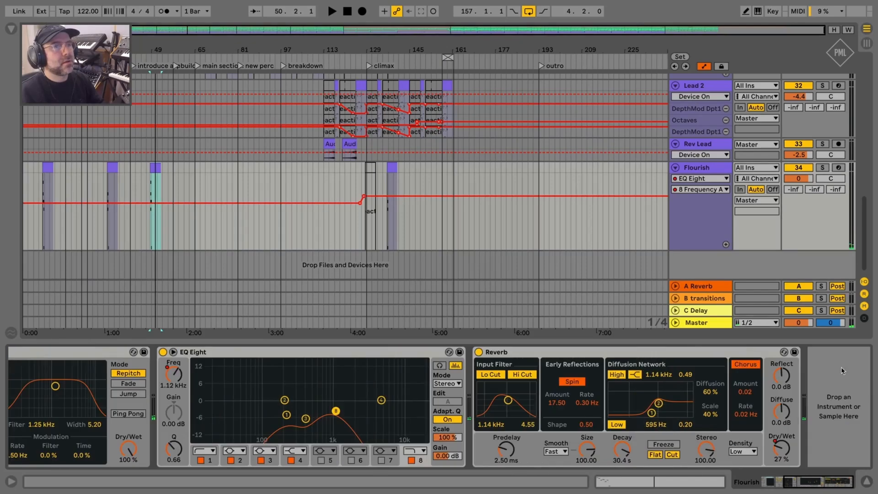
click(698, 173)
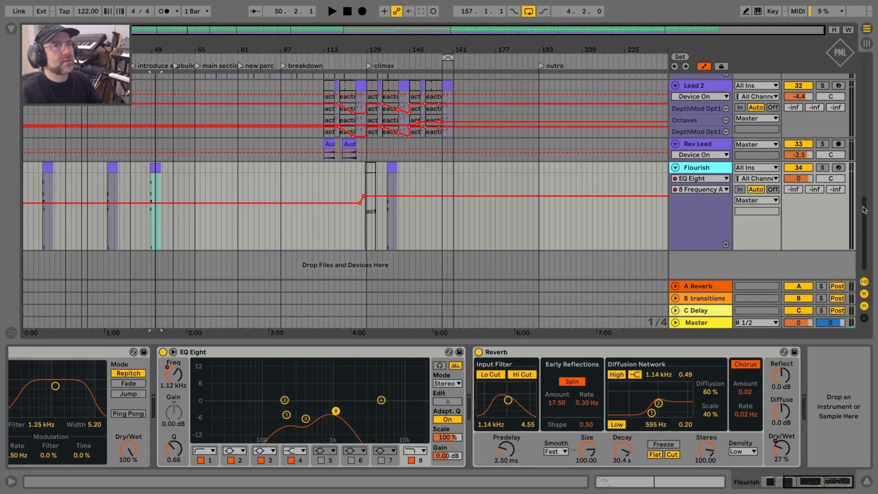
Step: Unfold the Lead track and compare its EQ Eight curves with Lead 2's EQ Eight
scroll(865, 210, up, 5)
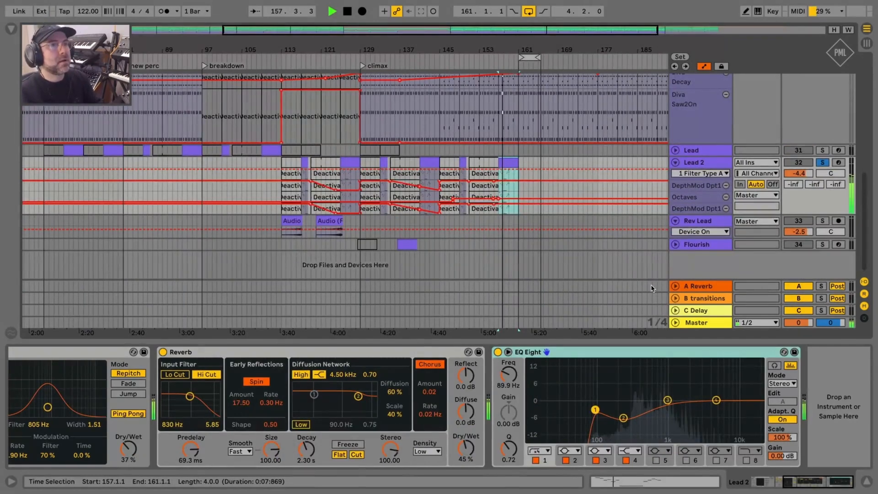
click(689, 150)
click(675, 151)
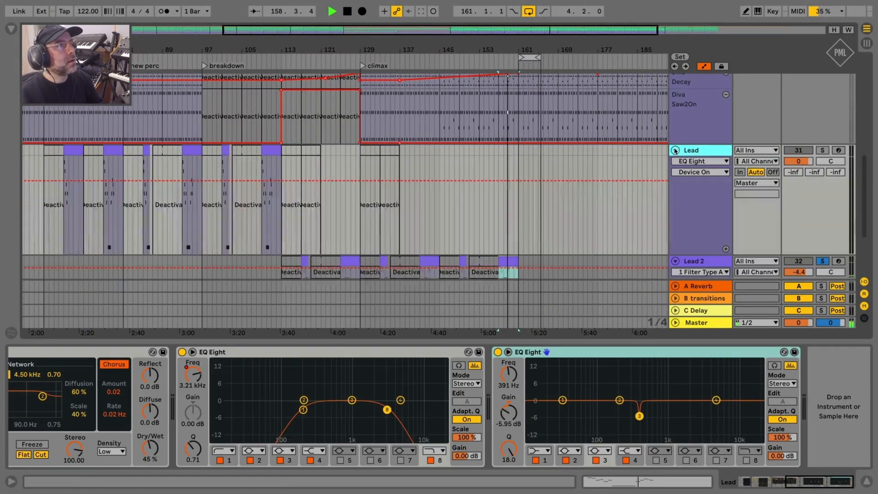
scroll(505, 241, down, 5)
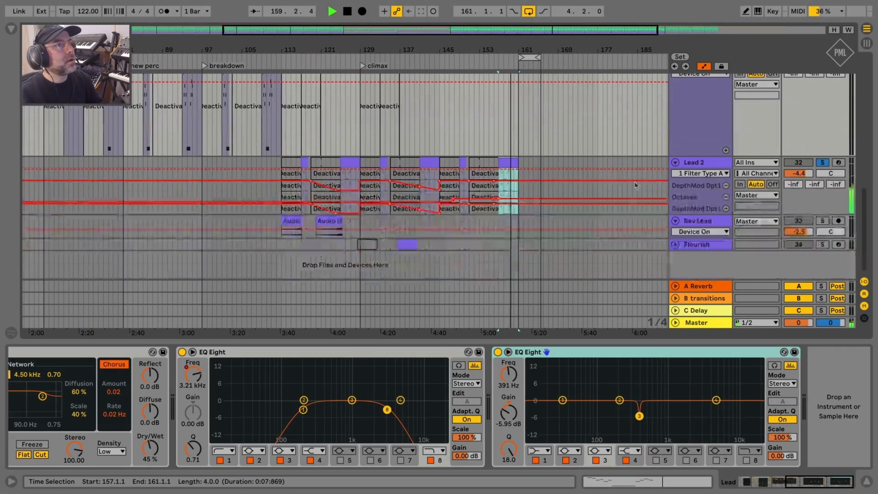
click(696, 163)
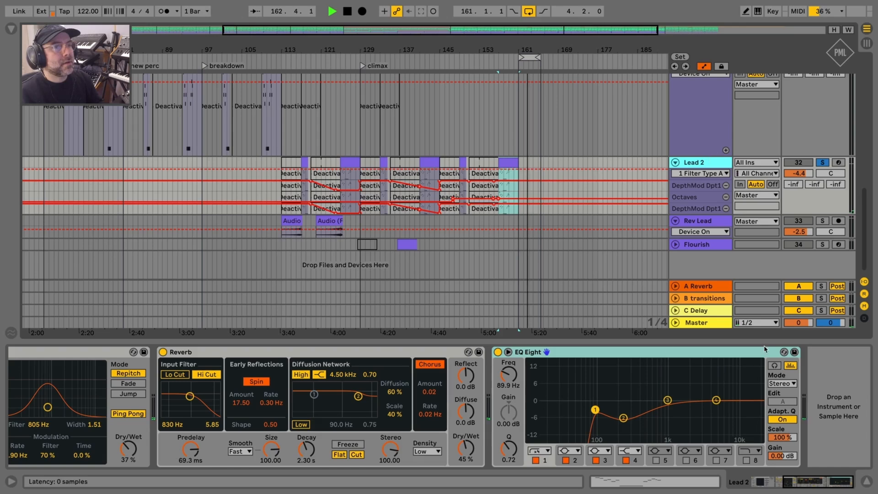
Step: Audition the soloed Lead 2 clip with its EQ Eight bypassed and re-enabled, and stop playback
click(499, 352)
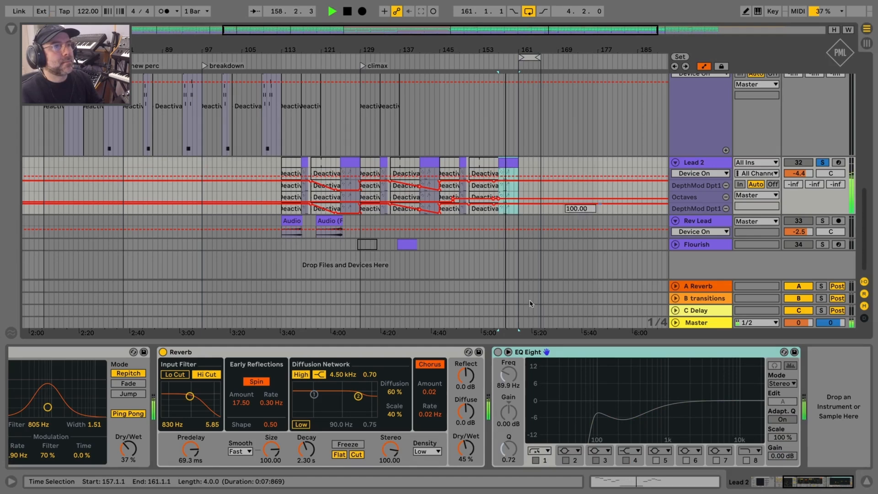
click(498, 352)
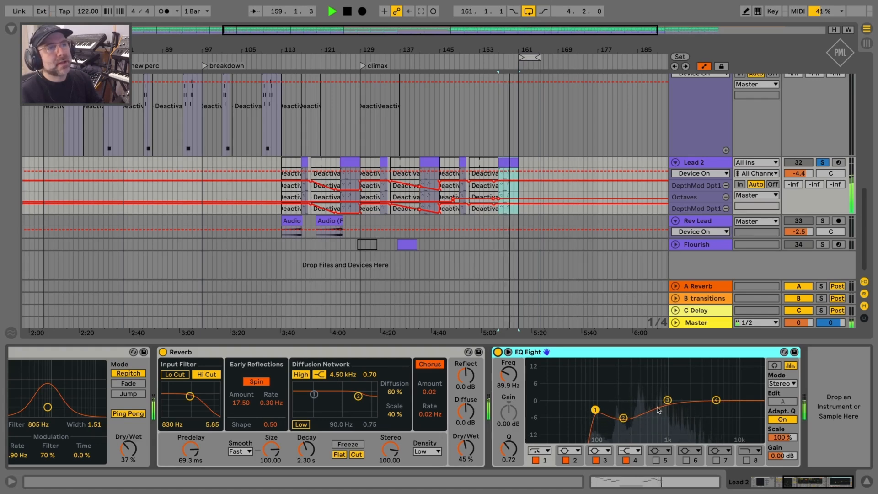
click(693, 166)
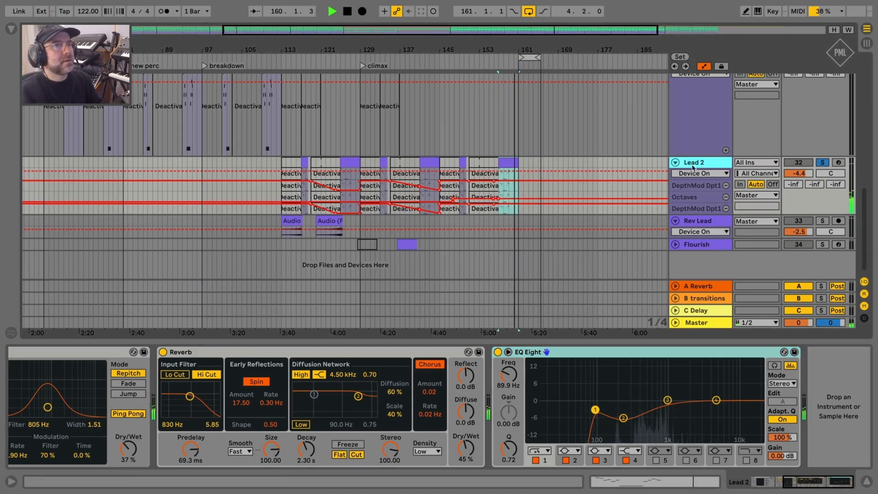
scroll(645, 208, up, 3)
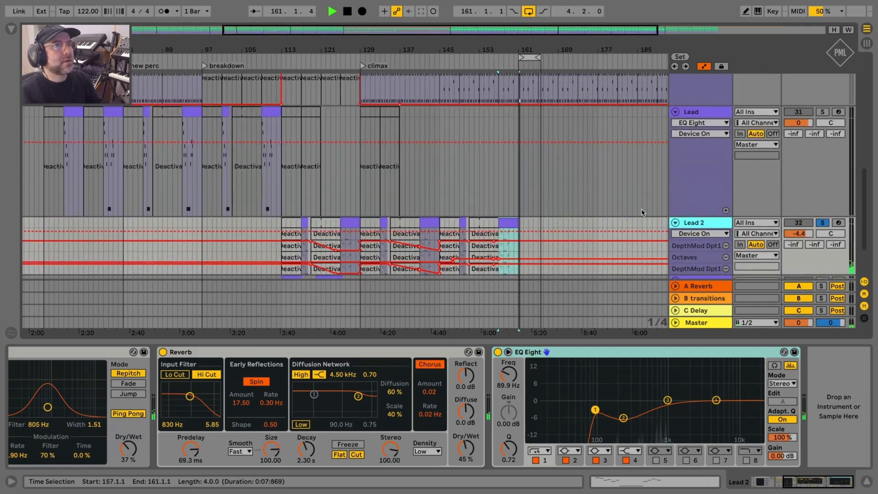
scroll(636, 208, down, 3)
key(space)
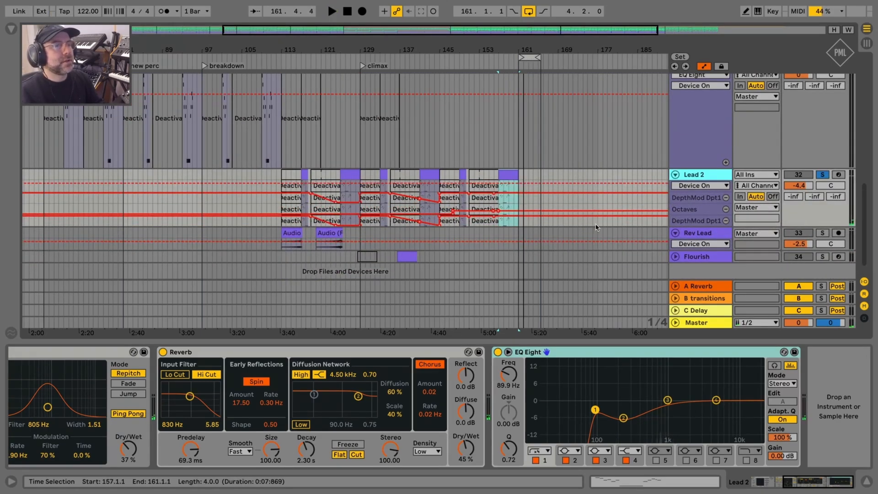
Step: Replay the soloed Lead 2 clip from 157.1.1 with its EQ Eight off and back on, and unsolo the track
scroll(613, 247, down, 1)
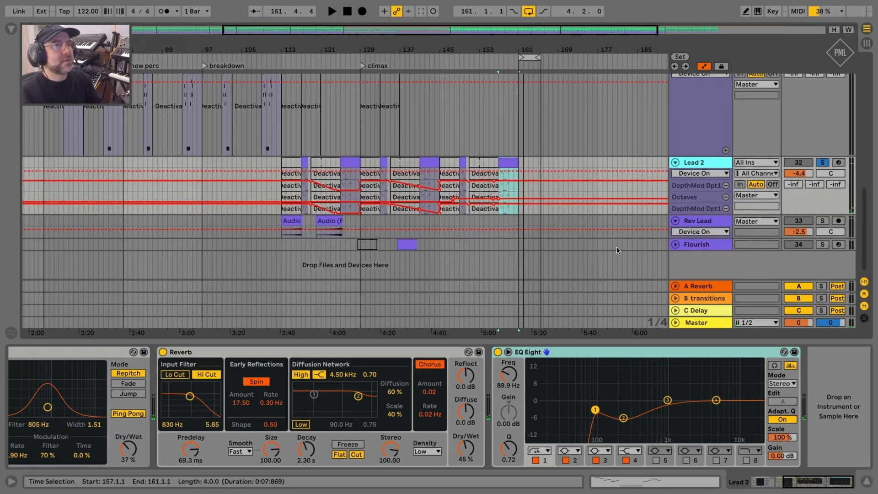
click(498, 352)
click(517, 166)
key(space)
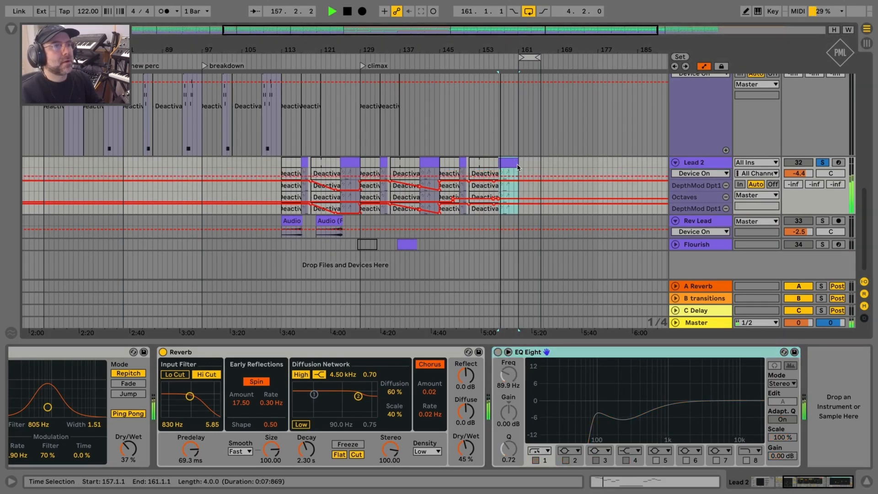
click(499, 352)
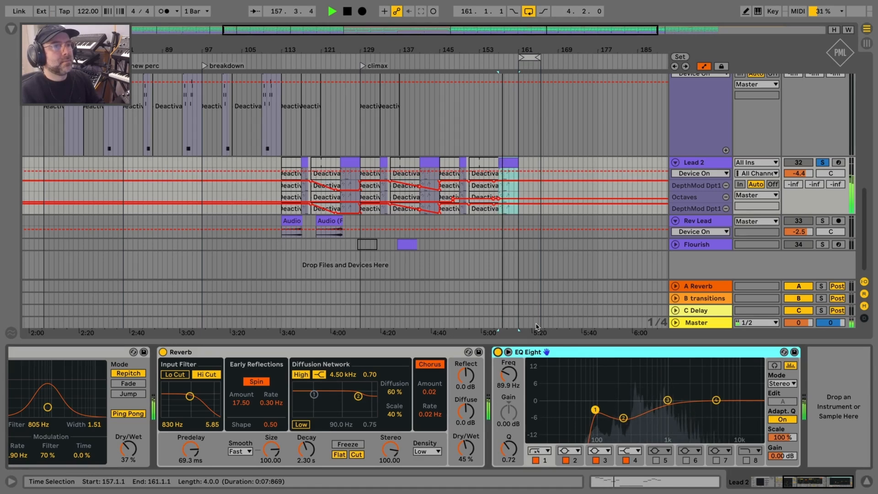
key(space)
click(822, 162)
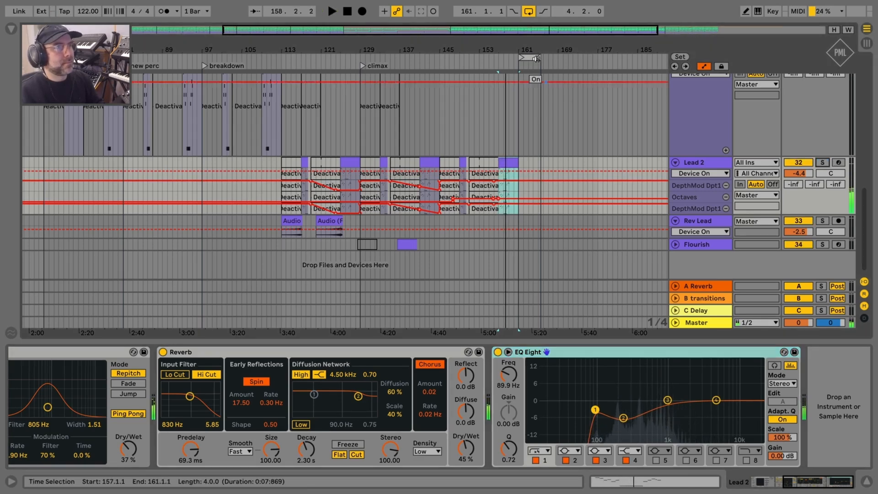
Step: Move the loop to start at 157.1.1 and compare Lead 2's EQ Eight bypassed and active in the full mix
drag(536, 58, 511, 58)
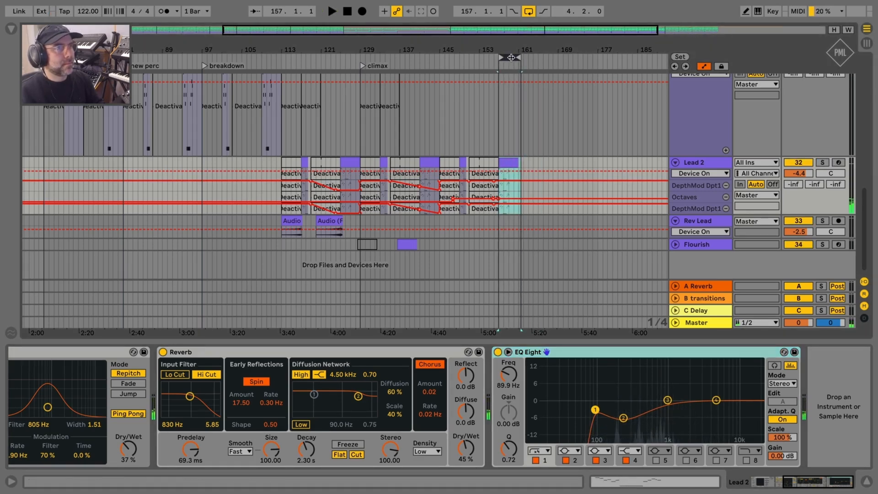
key(space)
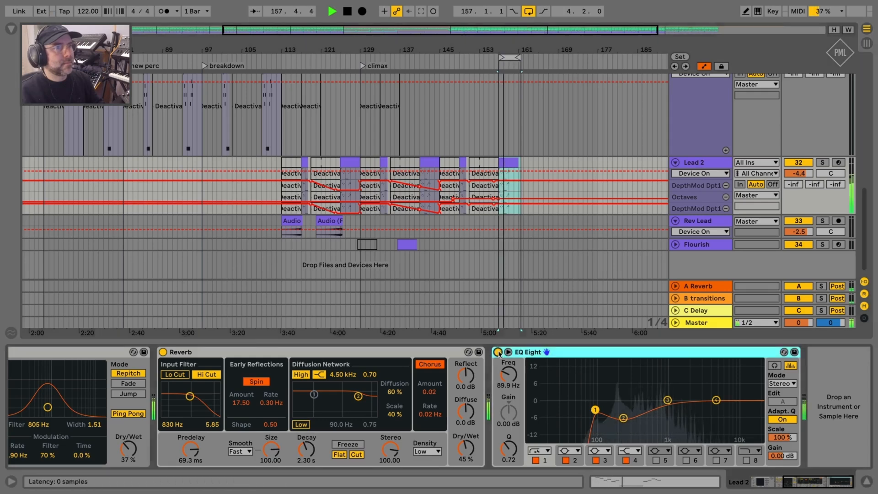
click(498, 352)
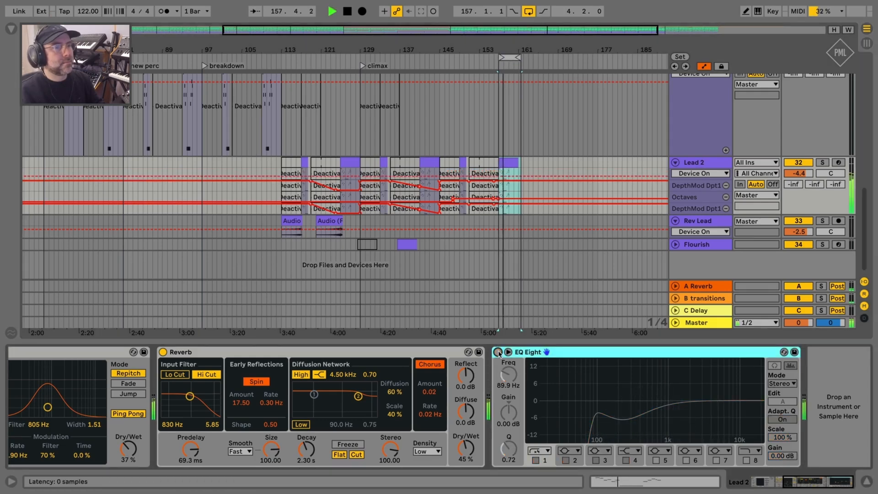
click(498, 353)
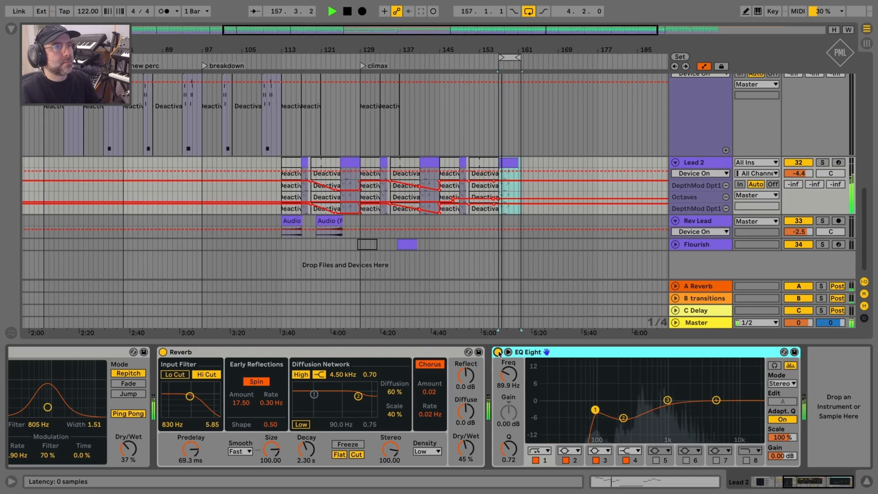
click(498, 352)
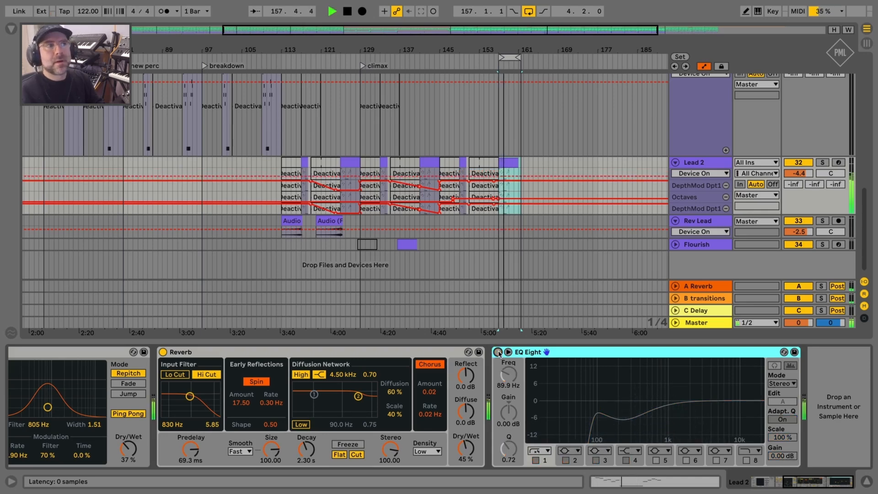
click(498, 352)
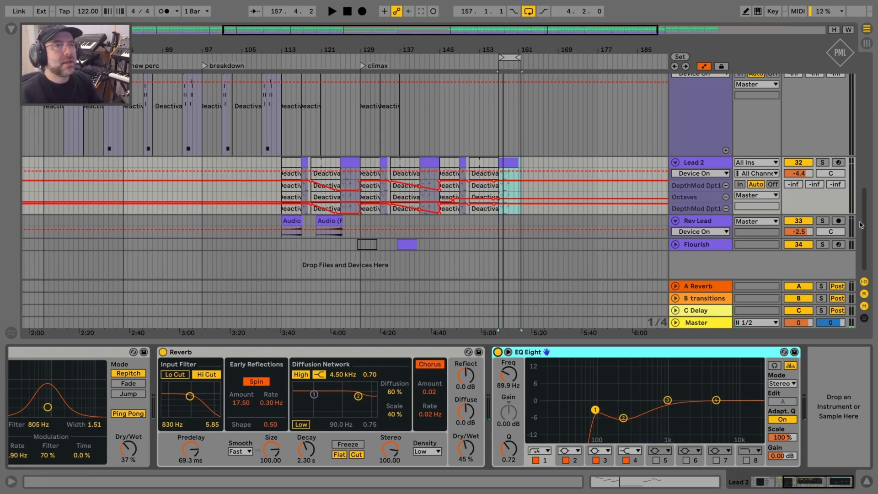
Step: Unfold the Flourish track and display the Rev Lead track's EQ Eight
scroll(866, 238, up, 1)
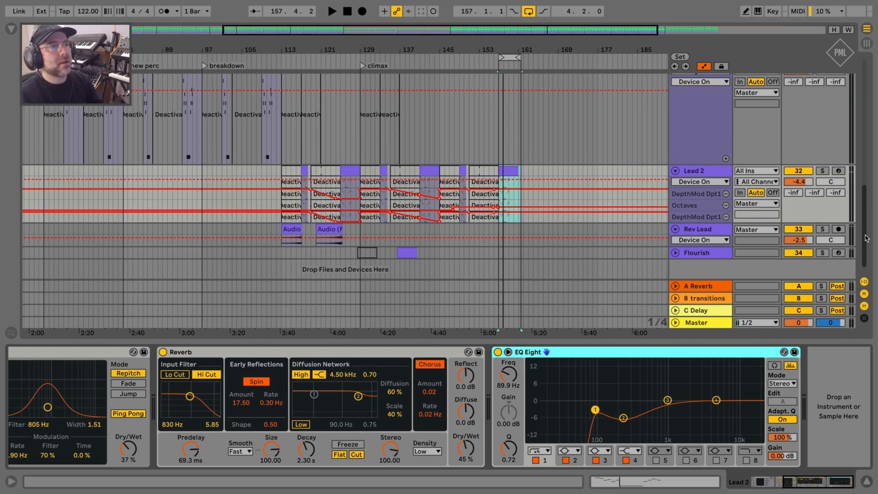
scroll(866, 237, down, 1)
click(712, 244)
click(675, 244)
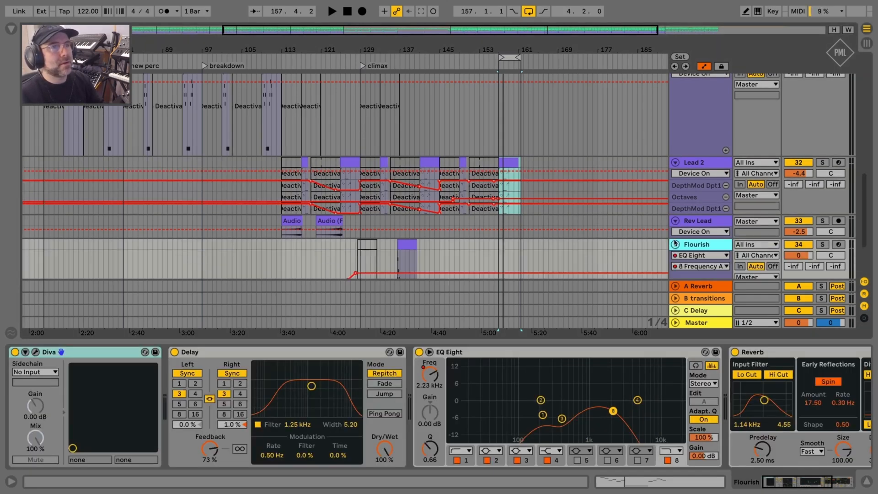
scroll(575, 250, down, 1)
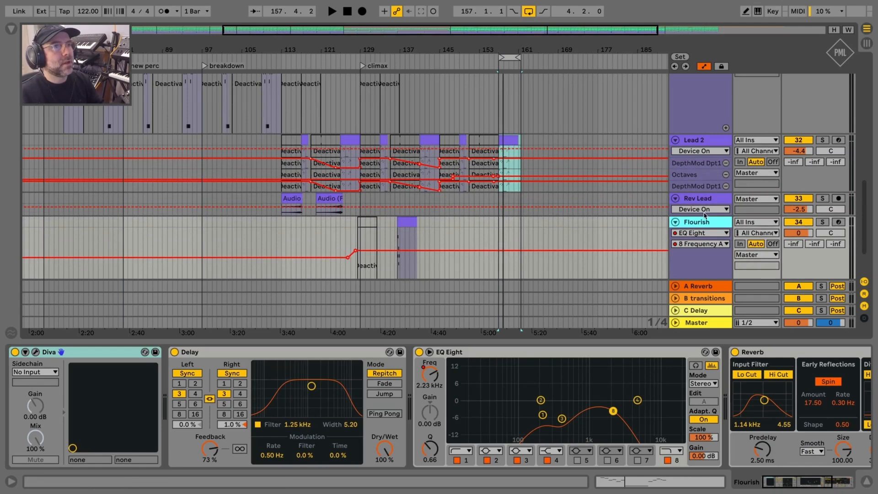
click(702, 202)
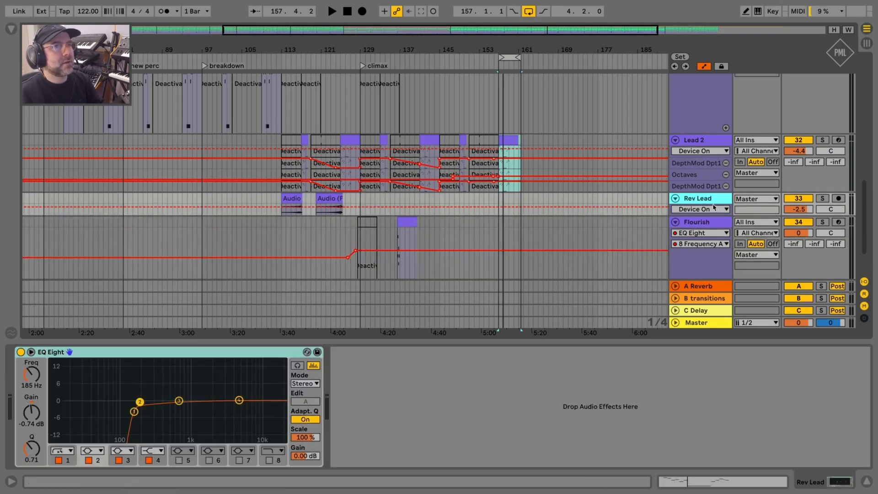
scroll(595, 197, down, 2)
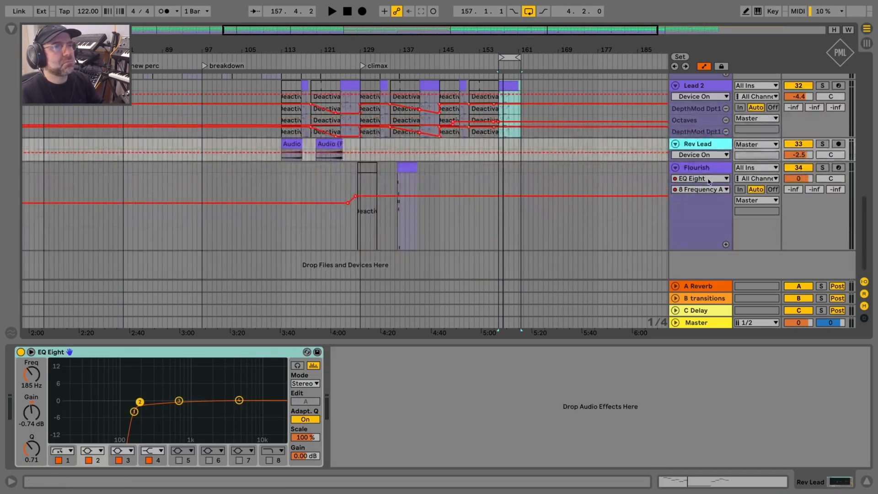
Step: Play the Flourish clip at 136.3.1 unsoloed within the full mix, and stop playback
click(613, 183)
click(407, 206)
key(space)
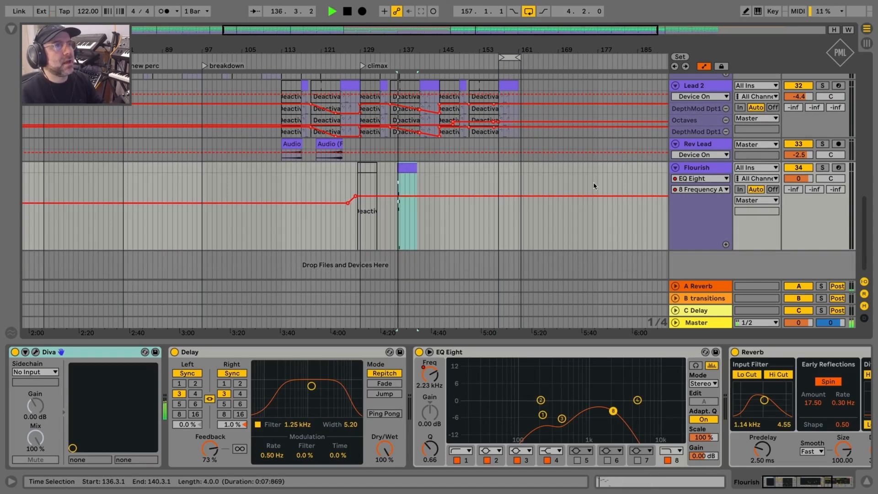
key(space)
Step: Audition the soloed Rev Lead track from 123.4.1 with its EQ Eight shown, and remove the solo
click(823, 145)
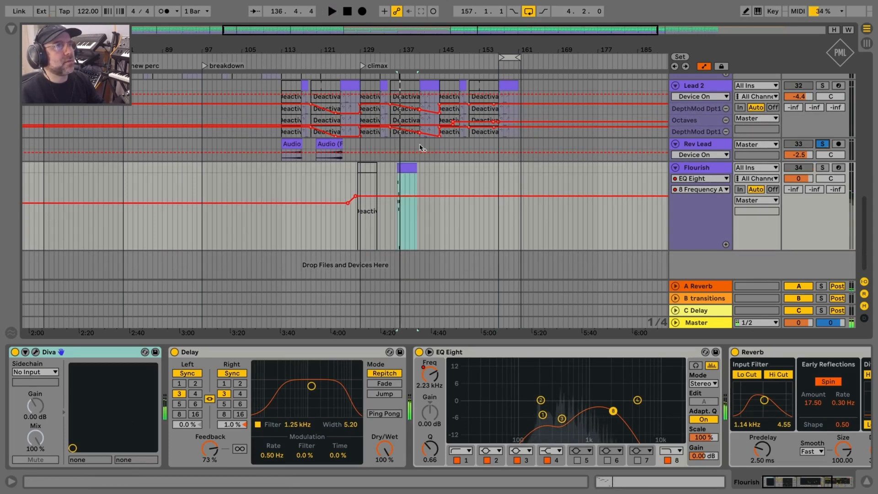
click(335, 159)
key(space)
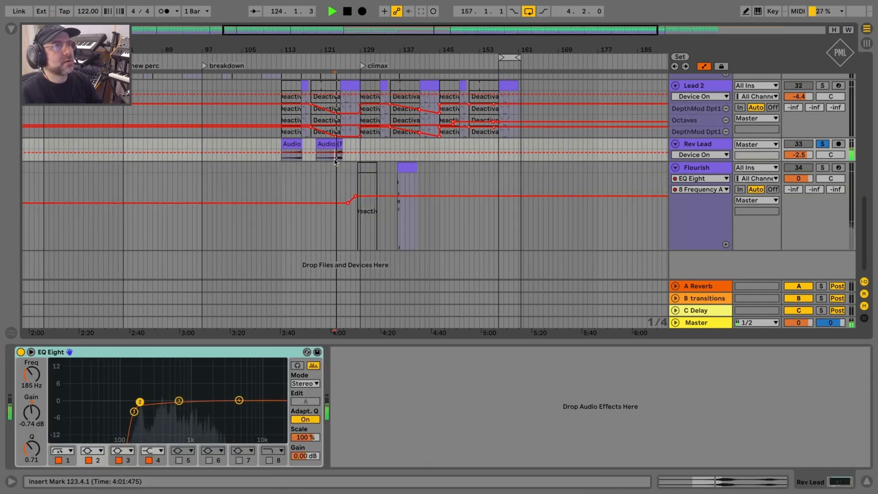
key(space)
click(822, 144)
Step: Audition the soloed Flourish clips at 136.3.1 and near bar 49, unsolo the track, and view its chain through the final Reverb
click(822, 168)
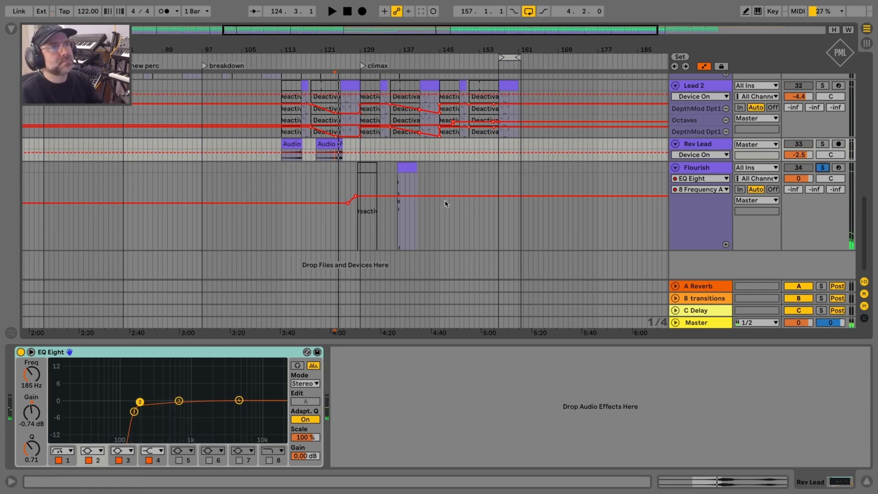
key(space)
click(413, 170)
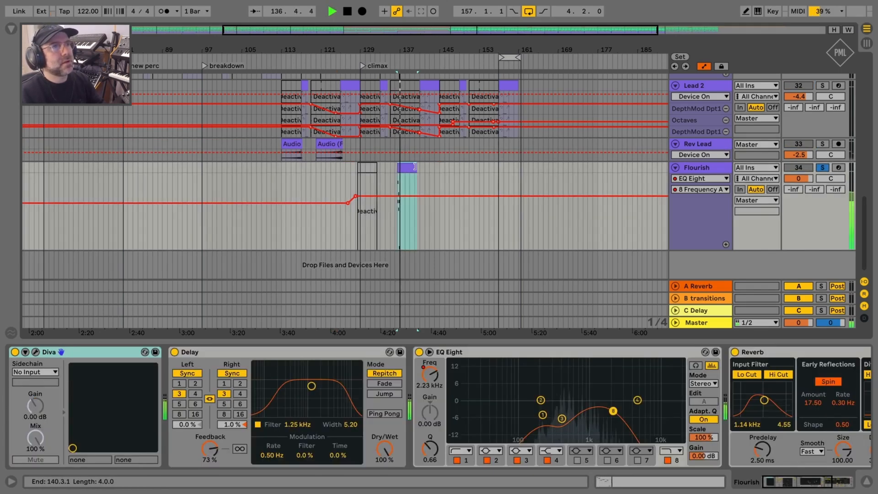
drag(425, 35, 426, 12)
click(156, 166)
key(space)
key(space)
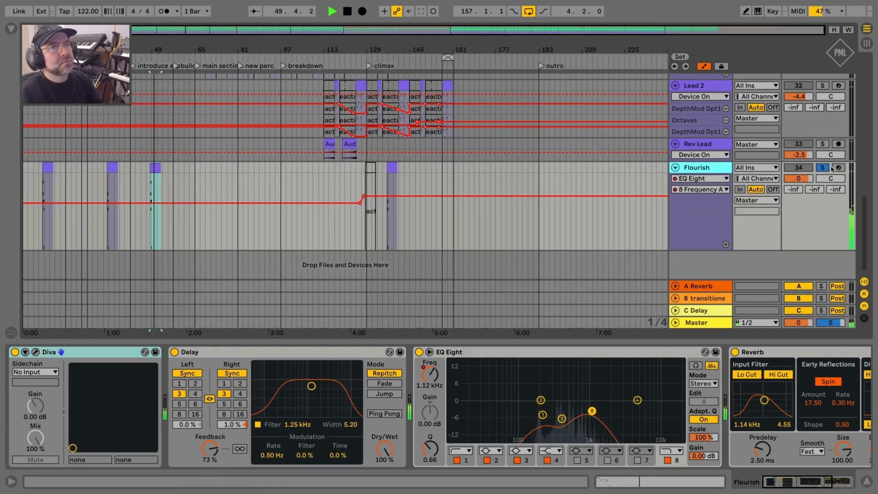
click(824, 168)
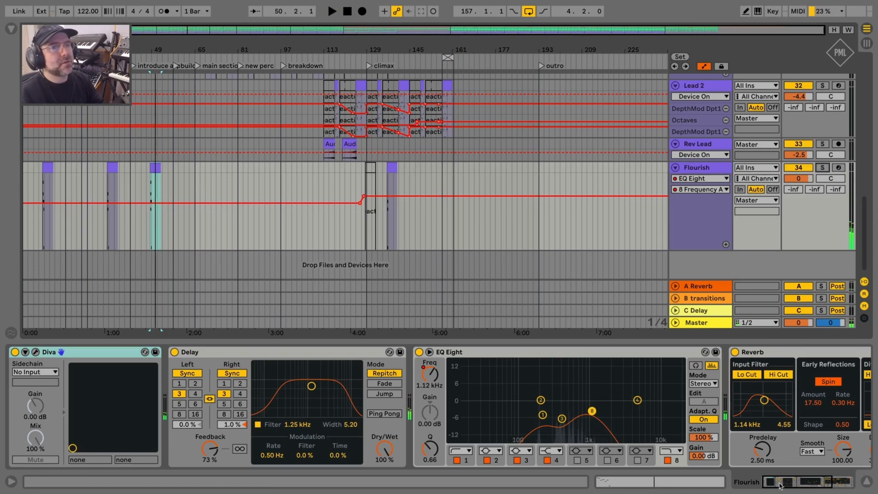
drag(781, 486, 827, 481)
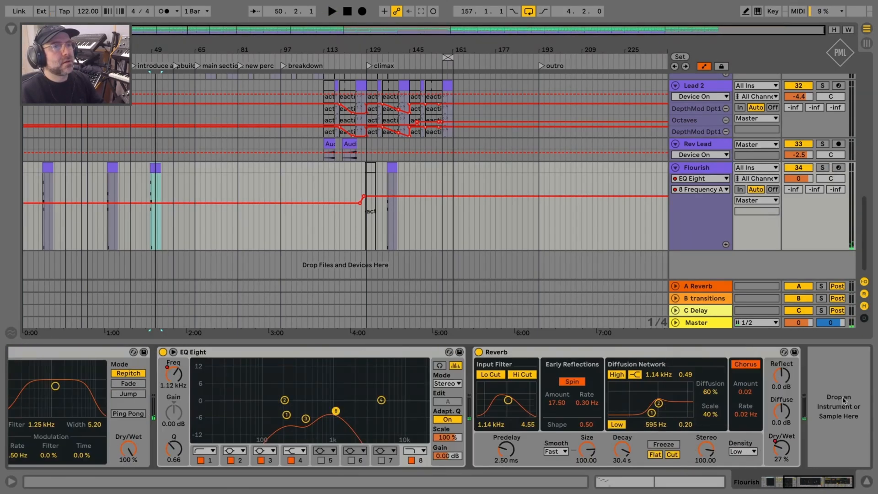
click(700, 168)
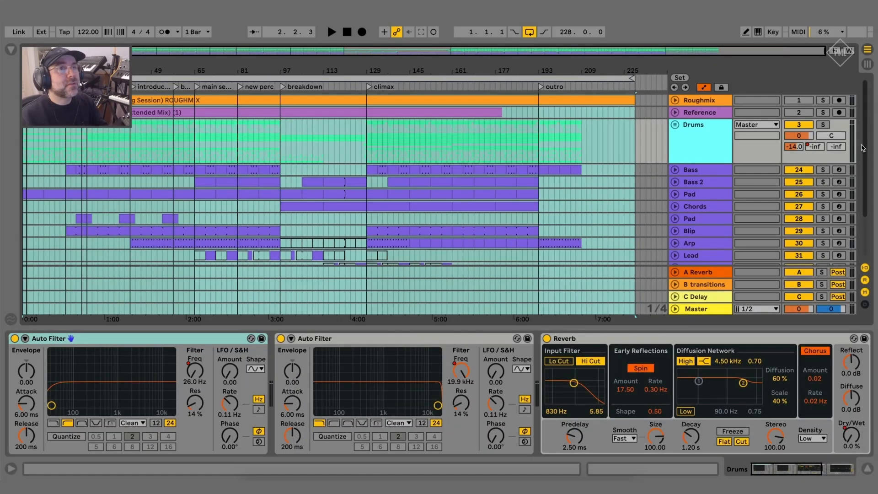
Step: Look over the track list and display the Bass track's device chain
drag(865, 145, 865, 238)
scroll(795, 211, up, 3)
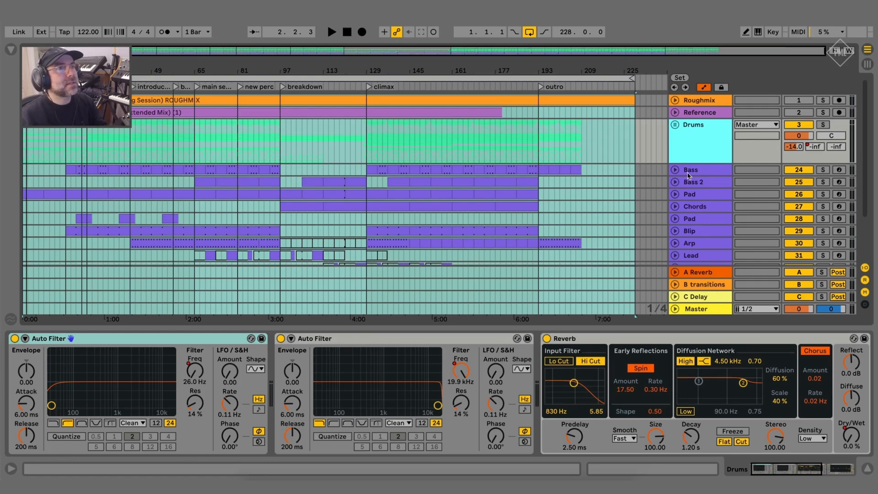
click(688, 175)
scroll(689, 175, down, 3)
scroll(681, 119, up, 3)
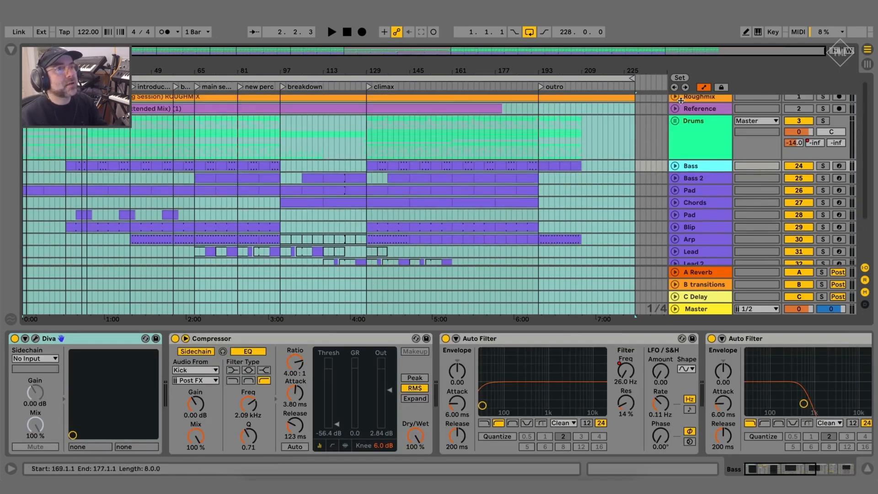
Step: Unfold the Drums group and display the Kick track's device chain
click(694, 123)
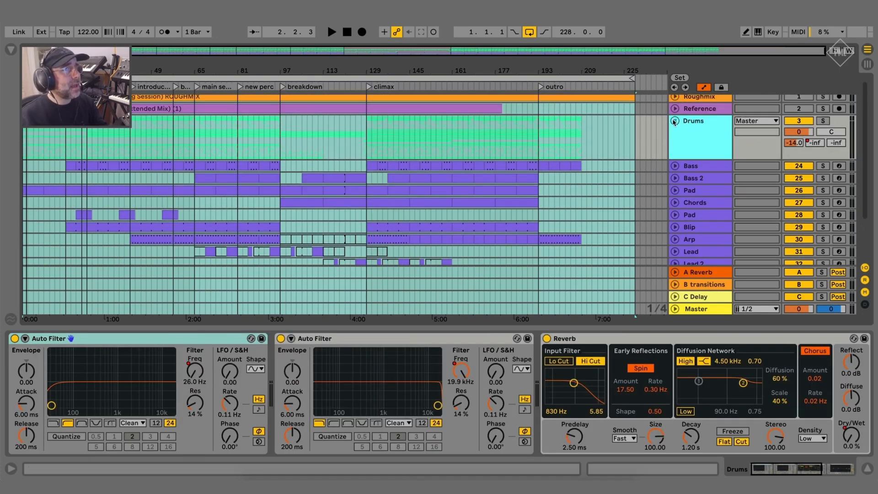
click(675, 121)
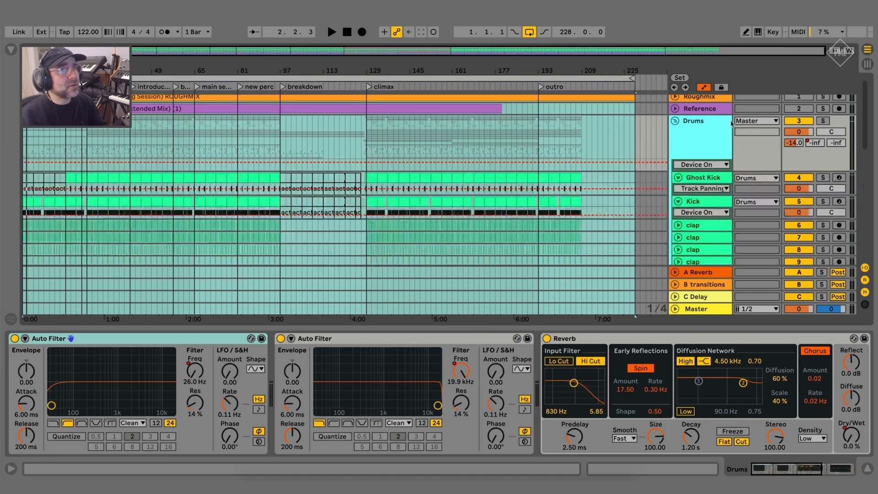
click(721, 201)
scroll(721, 201, down, 3)
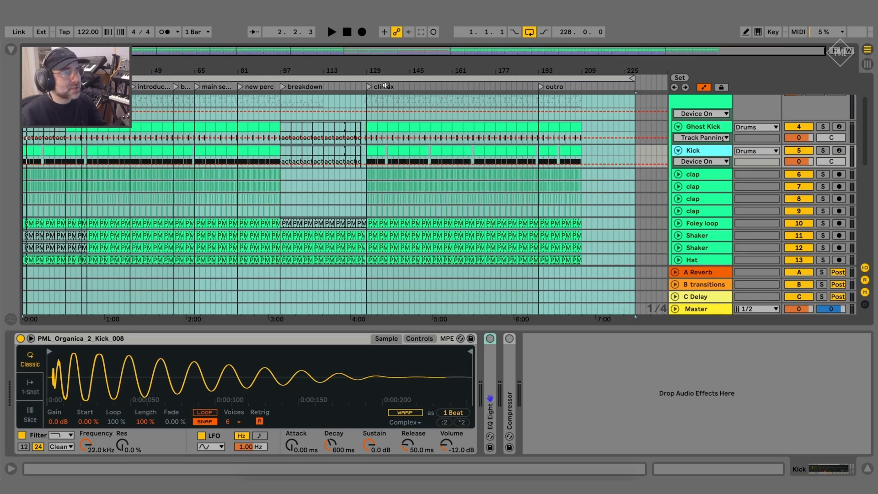
Step: Play the arrangement, compare it with the soloed Roughmix track, and play the soloed Reference track from the climax section
key(space)
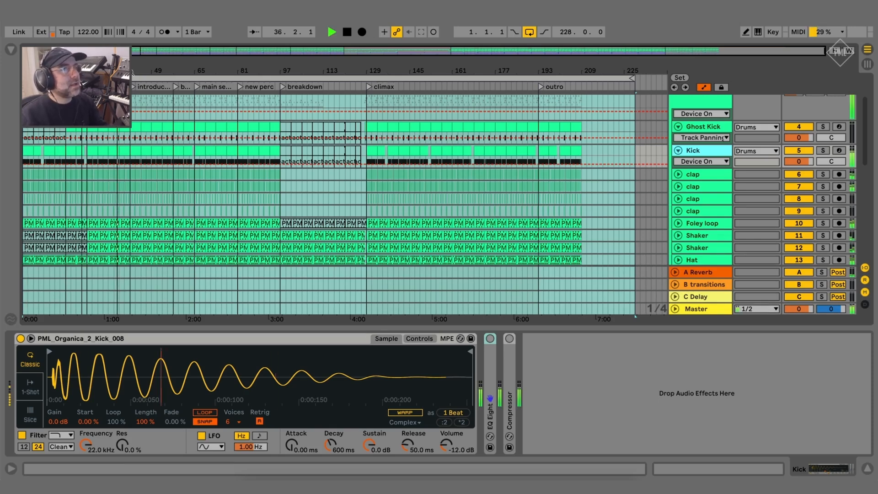
scroll(845, 125, up, 3)
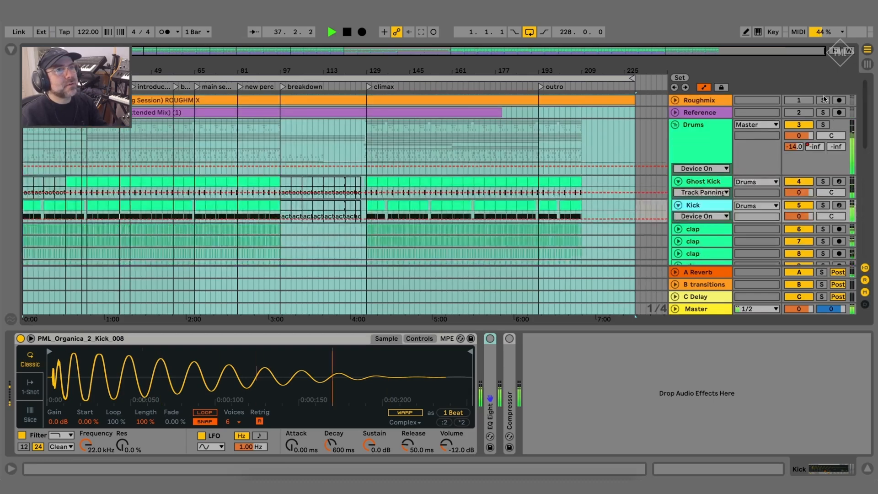
click(824, 100)
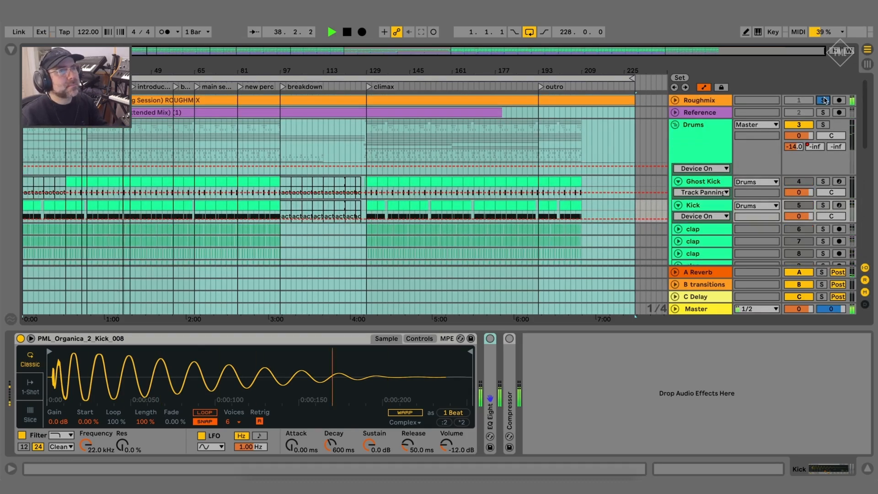
click(824, 100)
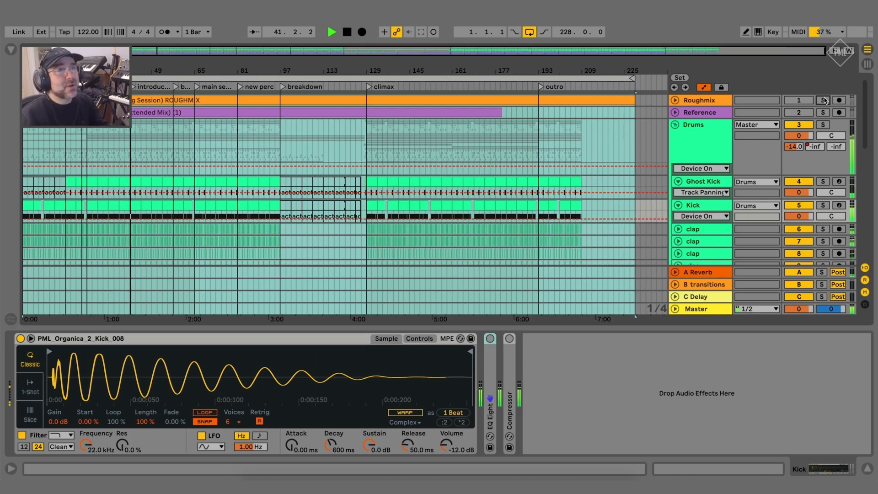
click(824, 112)
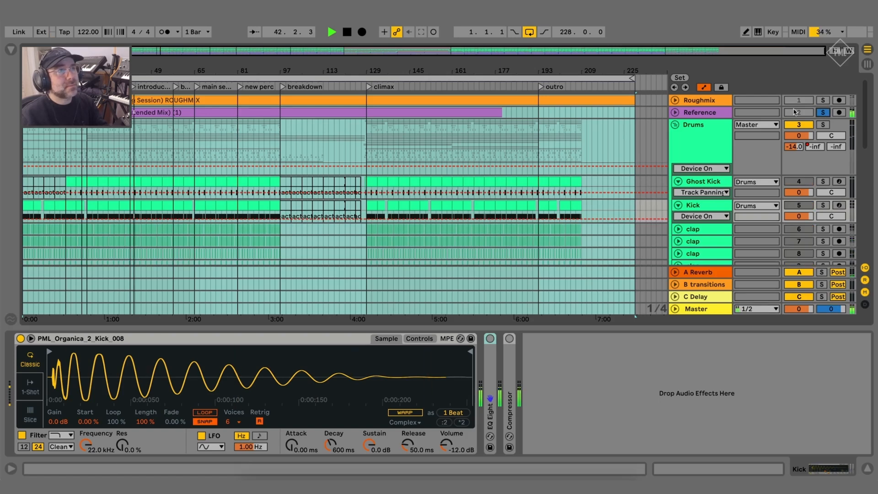
click(386, 87)
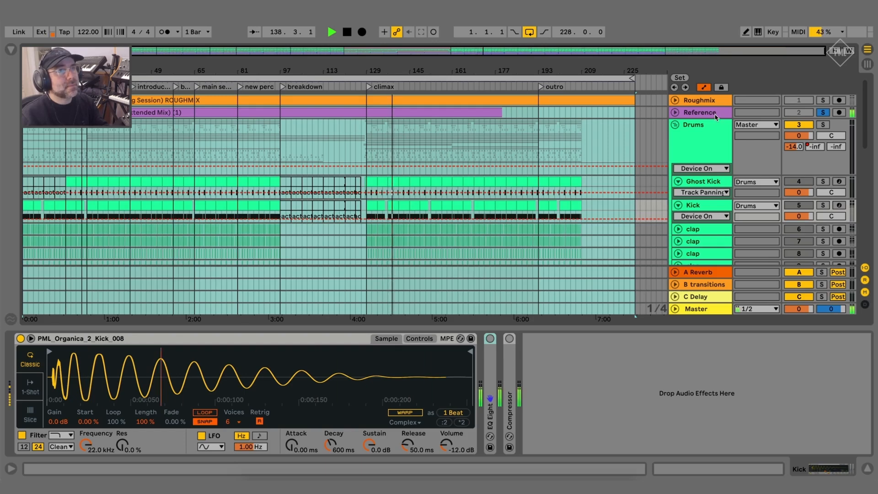
Step: Compare the Roughmix and Reference tracks by alternating the solo between them while the climax section plays
click(823, 100)
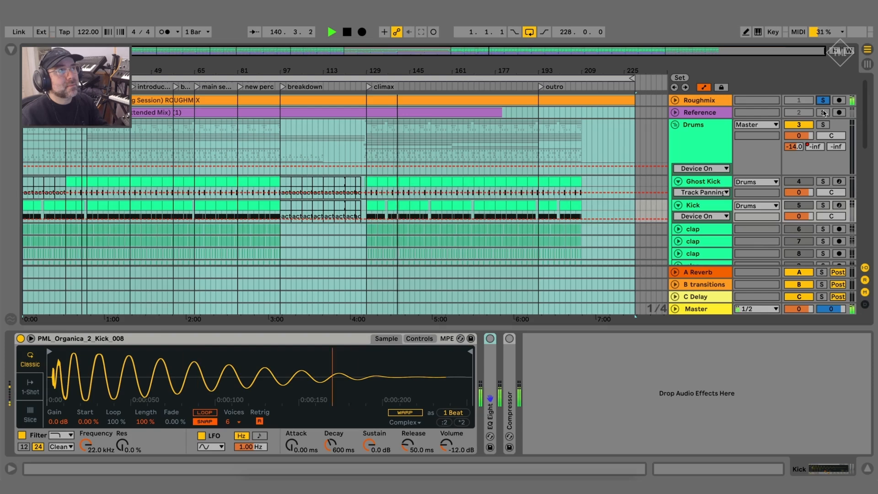
click(824, 113)
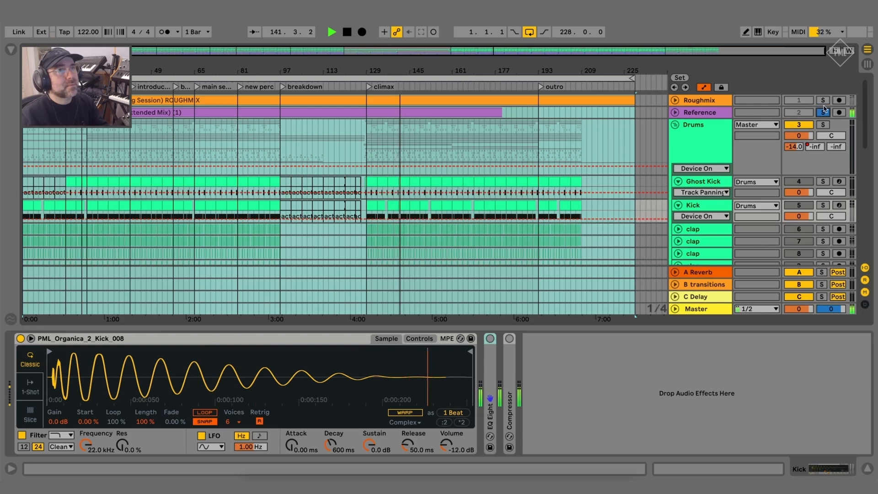
click(824, 100)
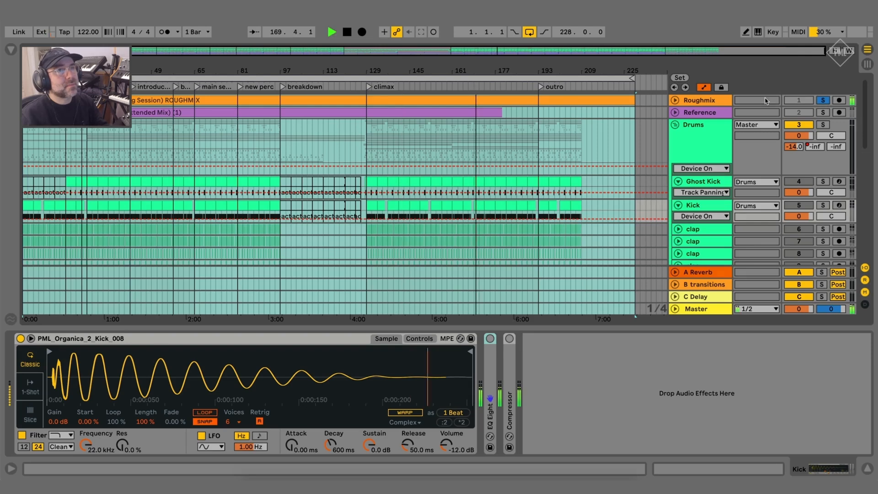
click(824, 113)
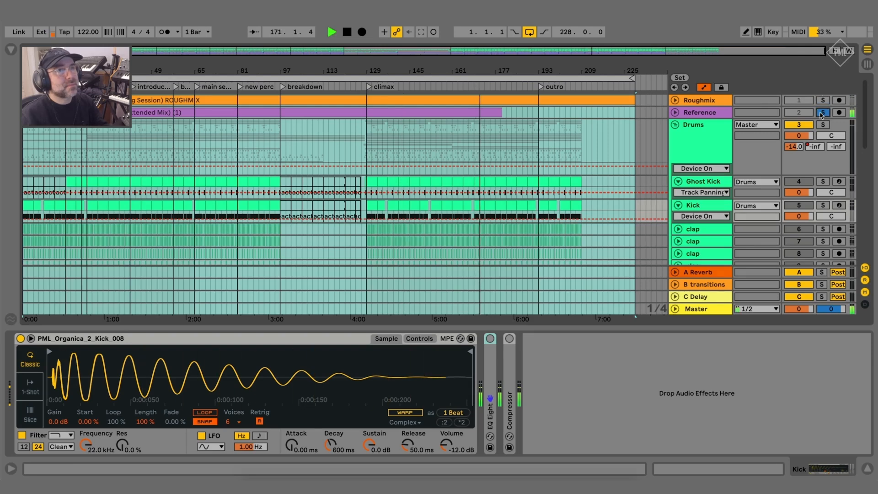
click(823, 102)
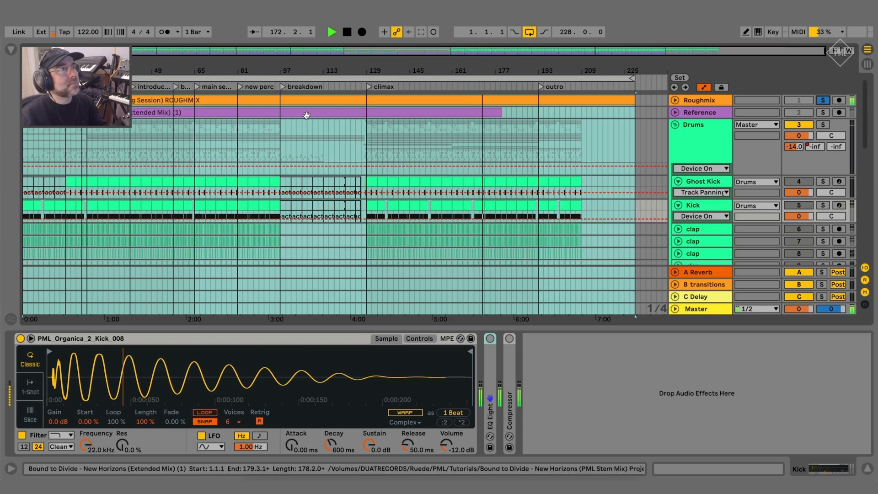
Step: Compare the Roughmix and Reference tracks in the intro around bar 8 by alternating their solos during playback
key(space)
key(plus)
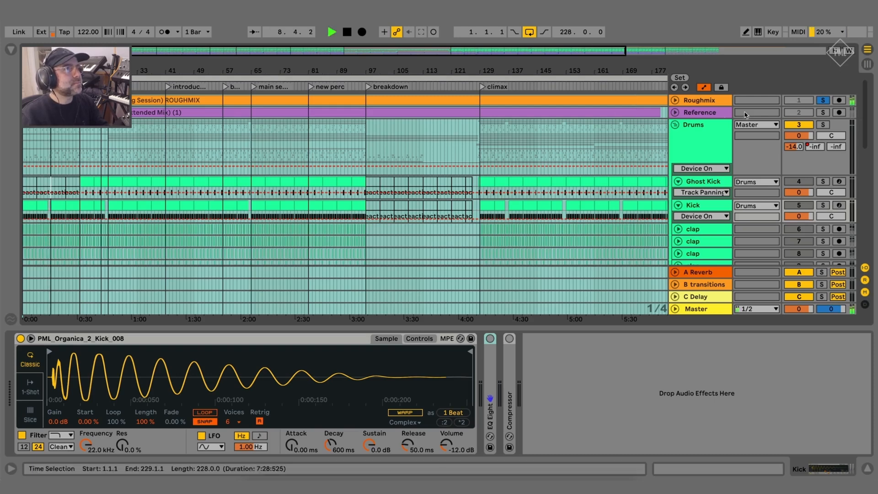
key(space)
click(824, 112)
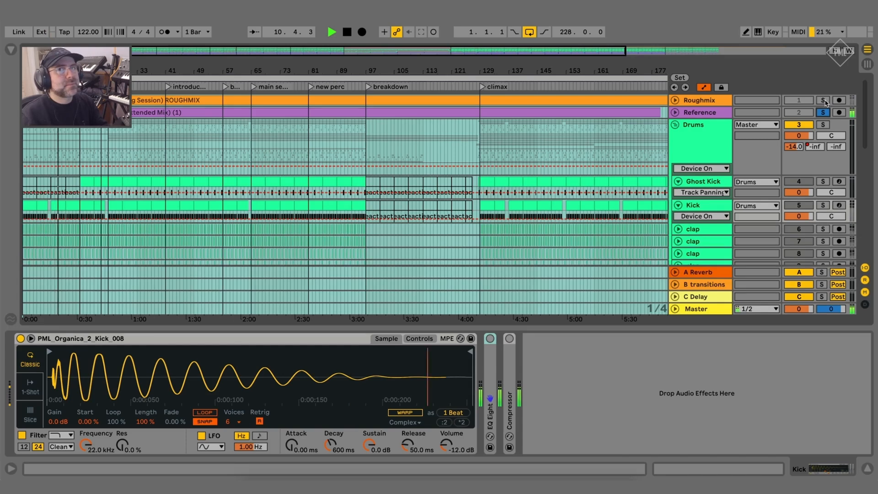
click(824, 101)
click(823, 112)
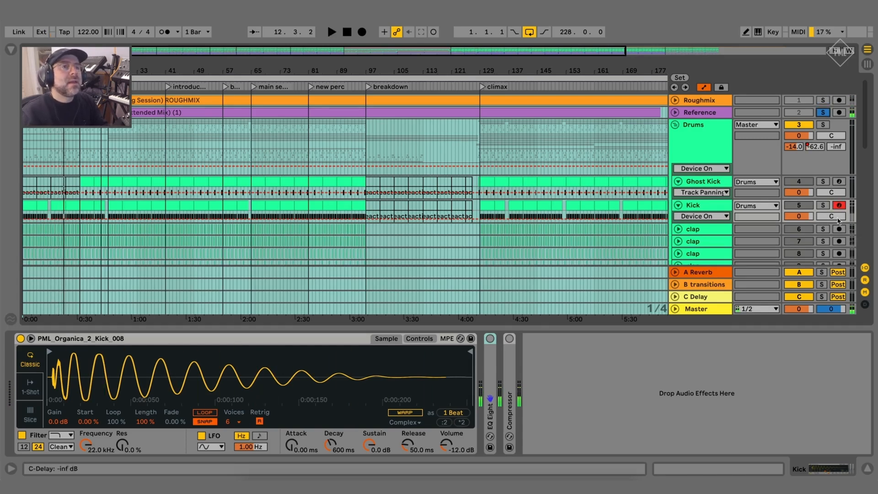
Step: Select the Kick track and clear the solos on the Roughmix and Reference tracks
click(703, 208)
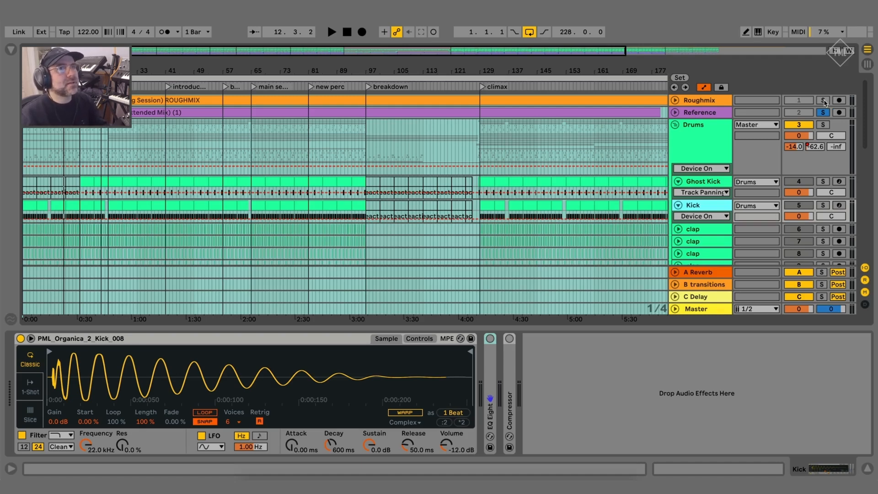
click(824, 101)
click(824, 100)
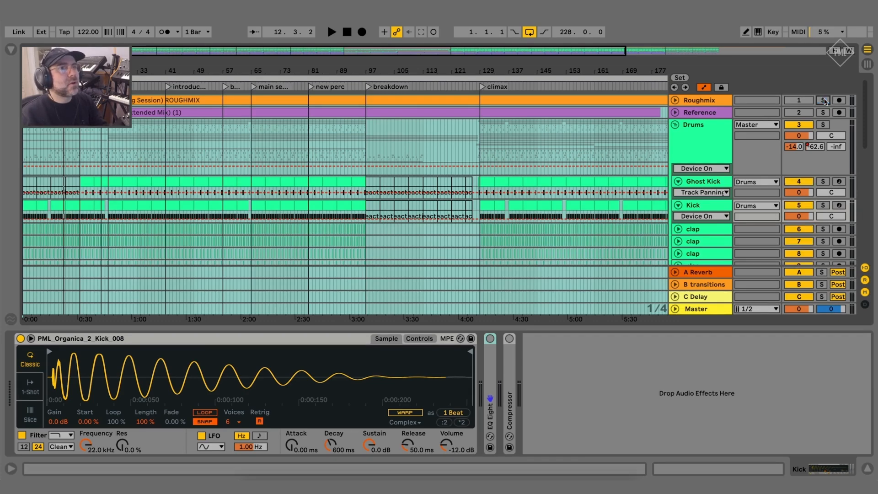
Step: Look over the Reference track and the Drums group's tracks, and display the Kick track's device chain
click(703, 115)
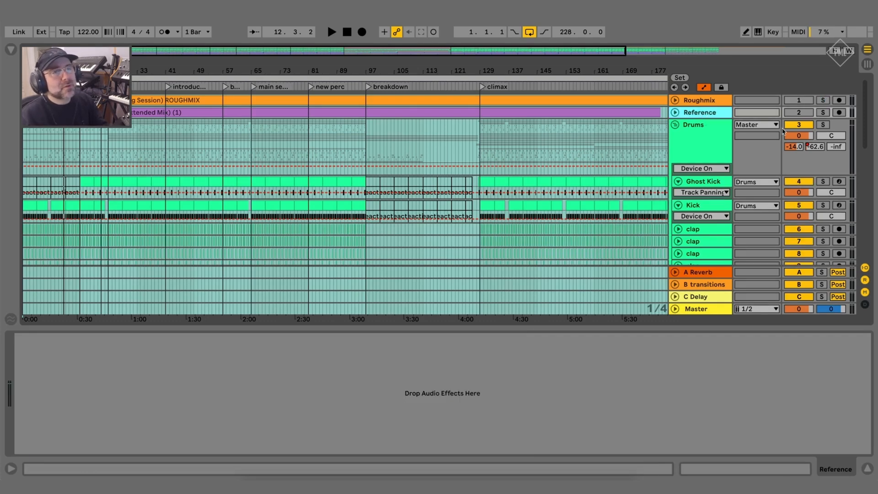
drag(867, 129, 866, 144)
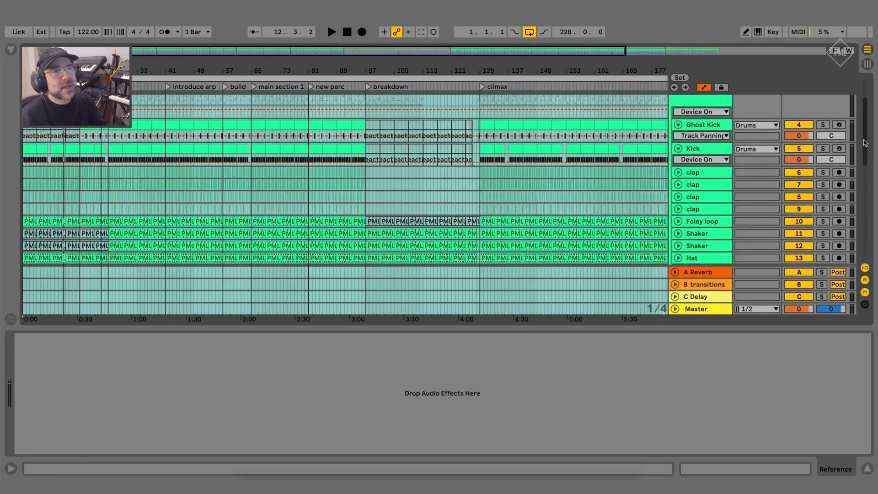
click(693, 149)
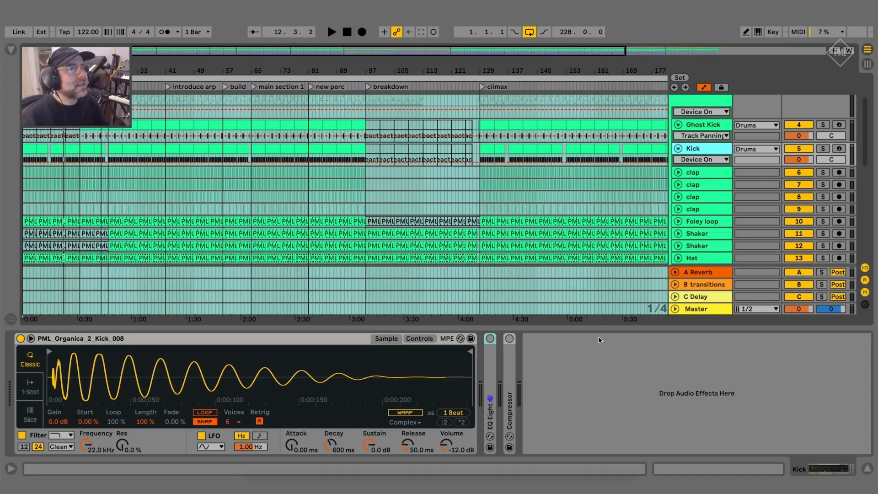
click(598, 328)
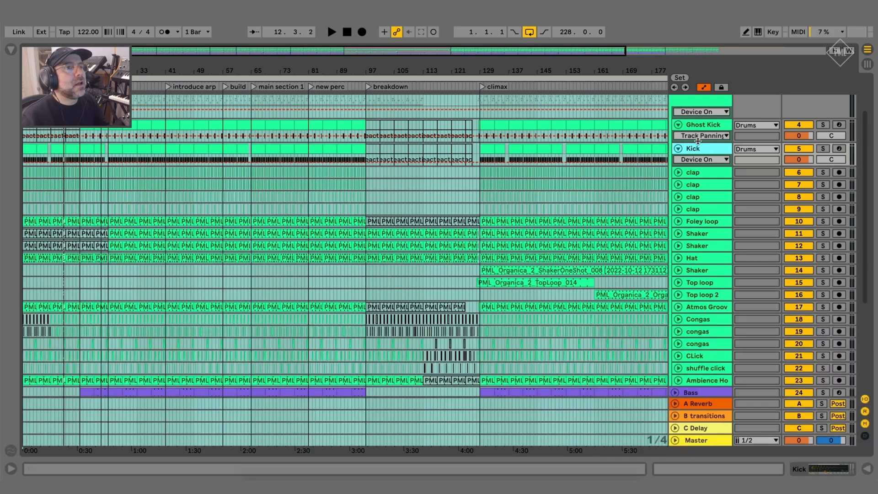
double_click(699, 152)
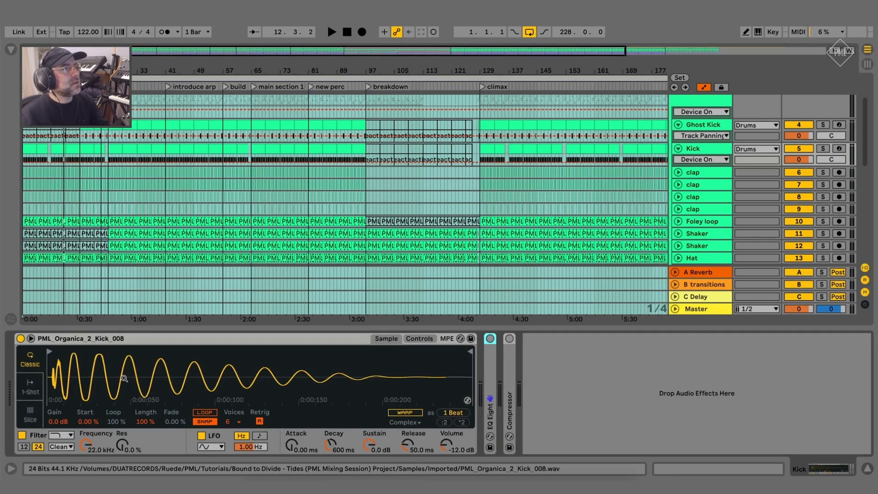
Step: Play from main section 1, briefly audition the Ghost Kick track in solo, and solo the whole Drums group
key(space)
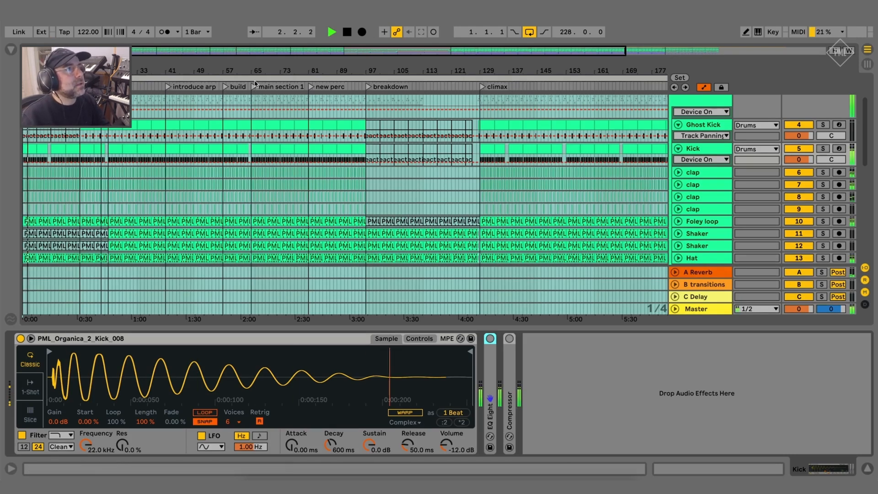
click(272, 84)
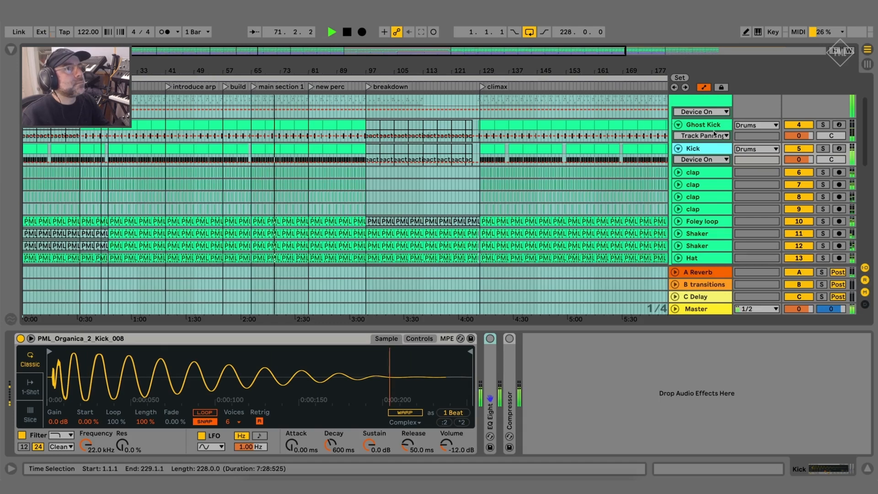
click(823, 126)
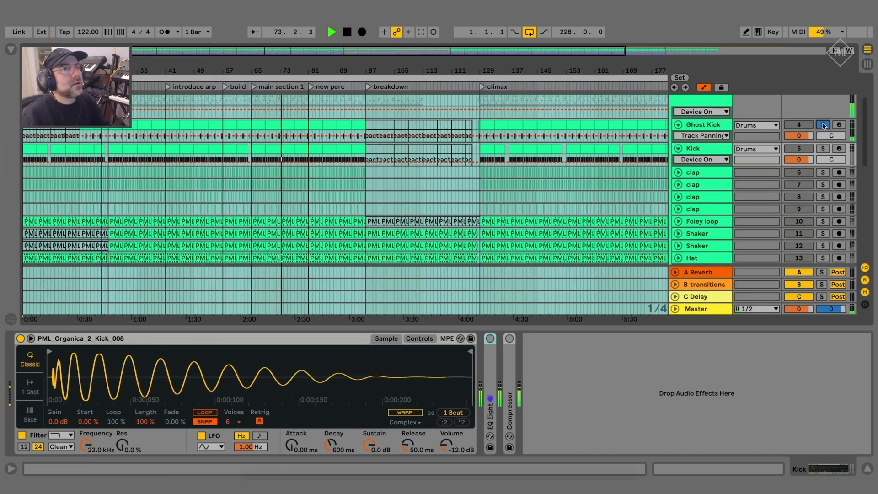
click(823, 126)
scroll(824, 126, up, 4)
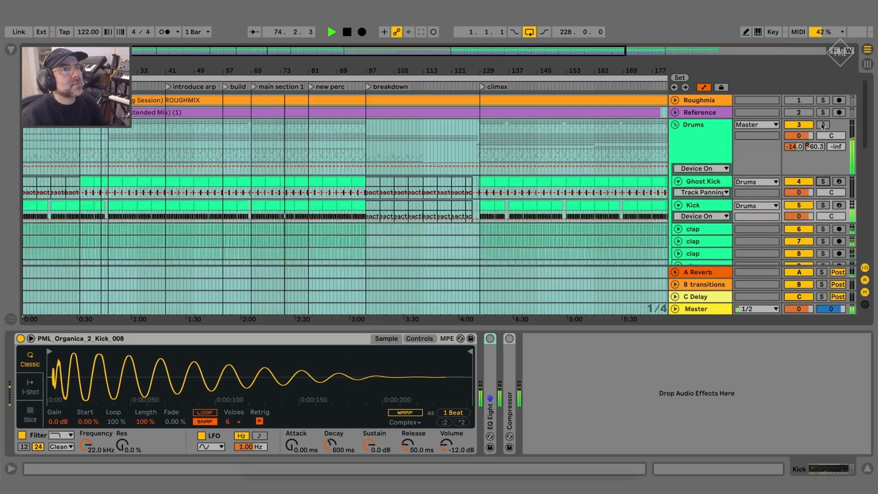
click(824, 124)
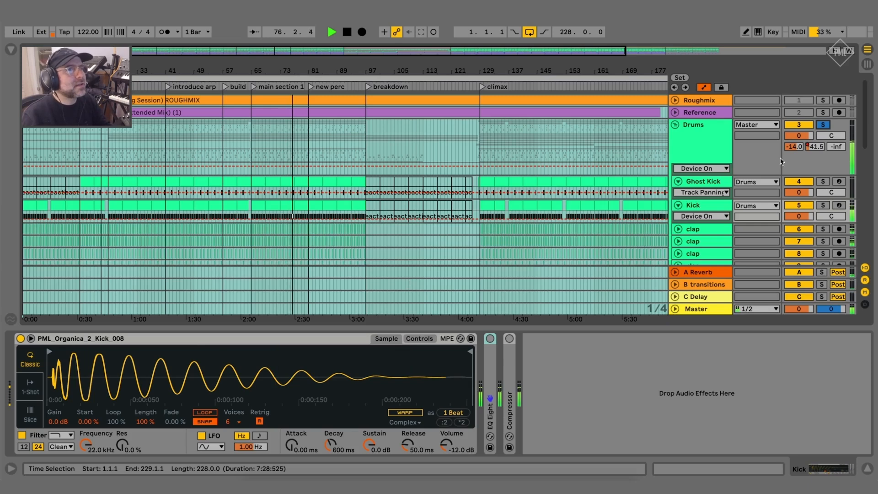
Step: Solo the Kick track and audition it while checking its sampler controls and mixer levels
click(824, 205)
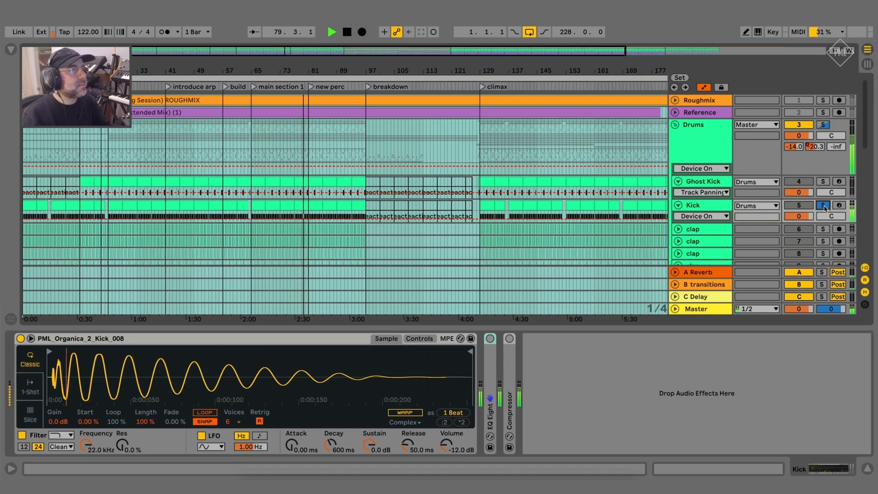
click(417, 339)
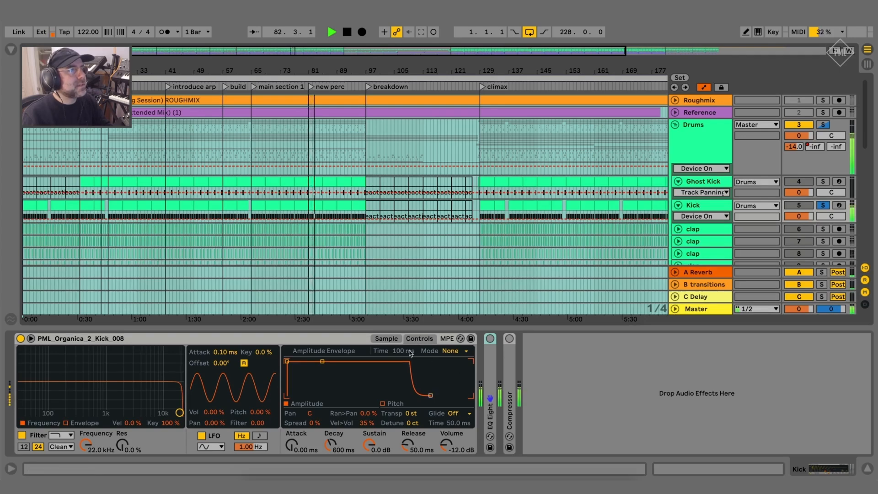
click(385, 338)
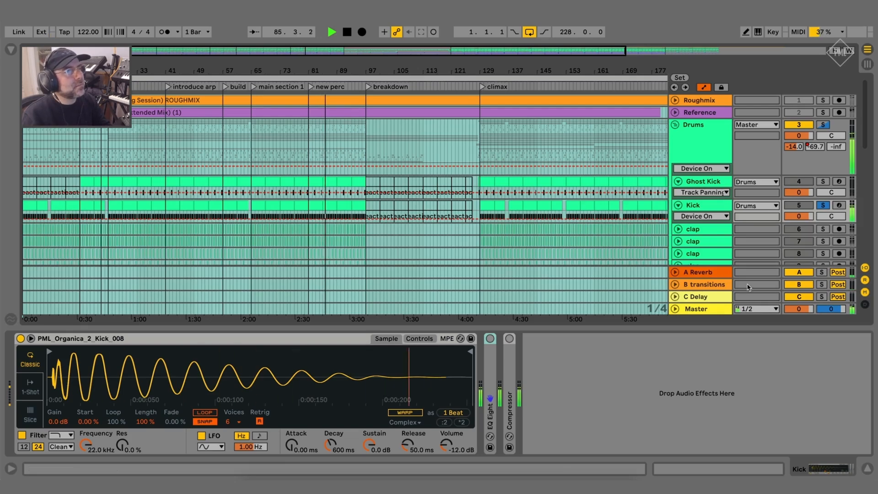
key(Tab)
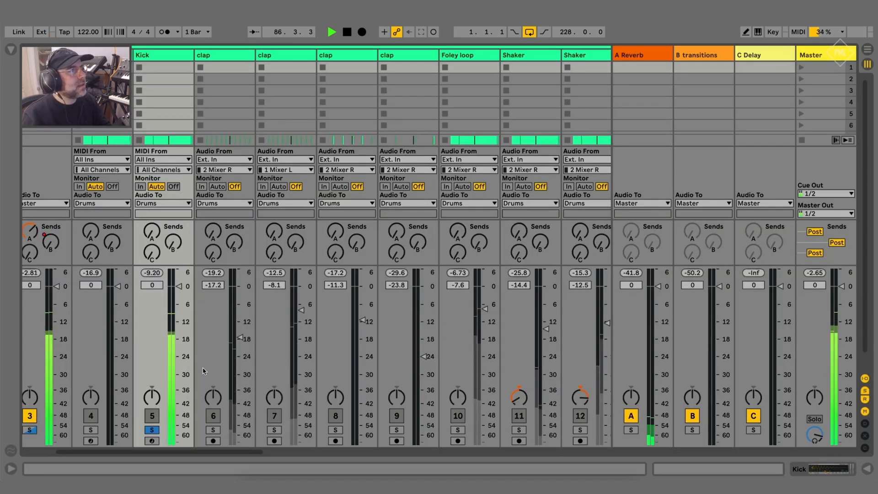
scroll(316, 247, left, 2)
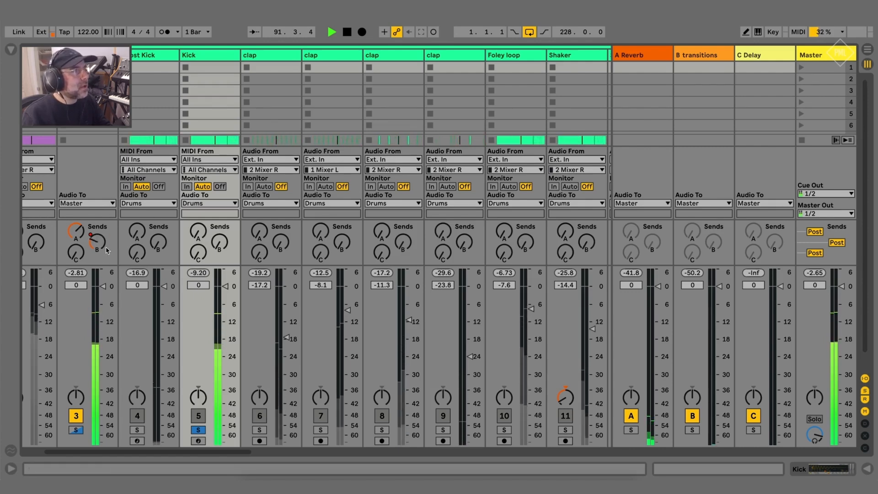
key(Tab)
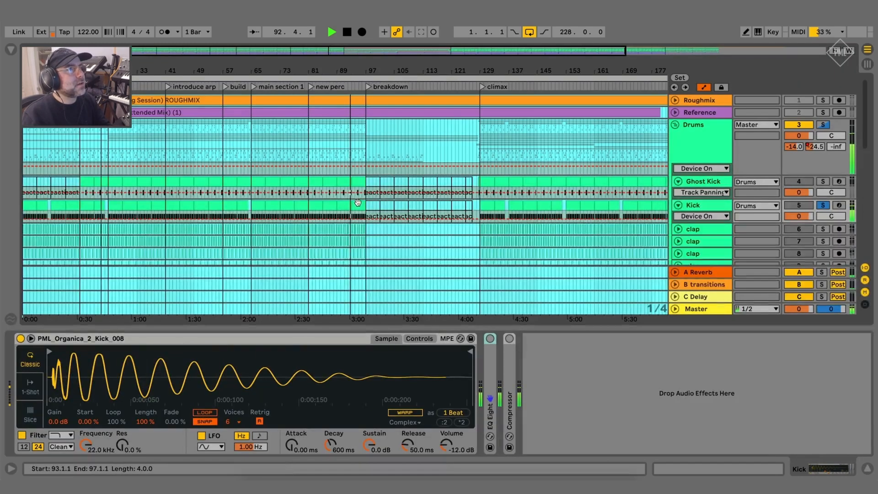
key(space)
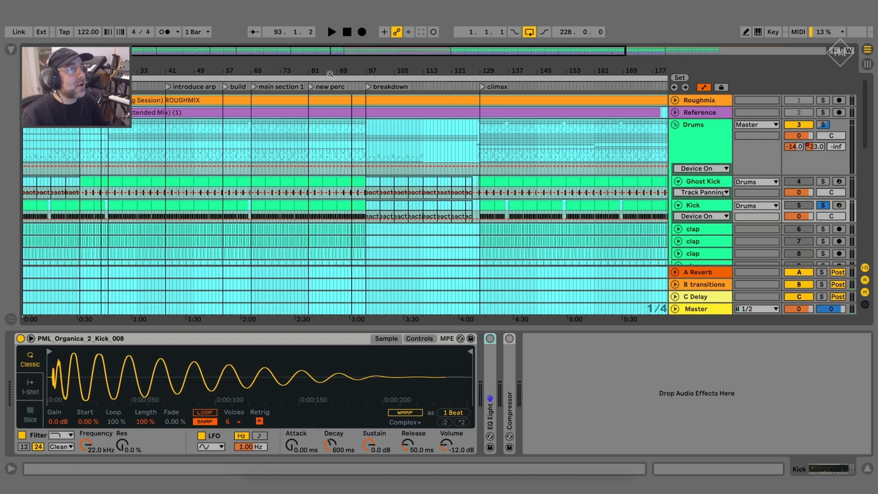
Step: Unfold the Compressor on the Kick track and turn it on
drag(331, 74, 290, 70)
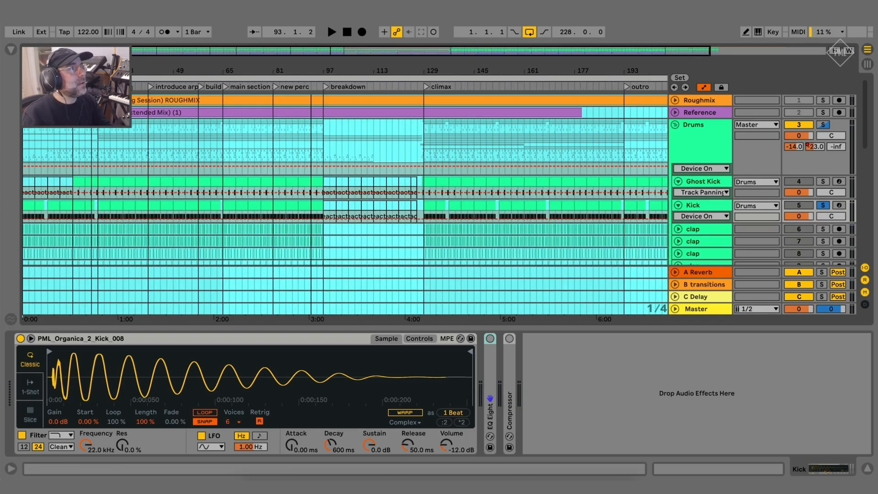
click(695, 205)
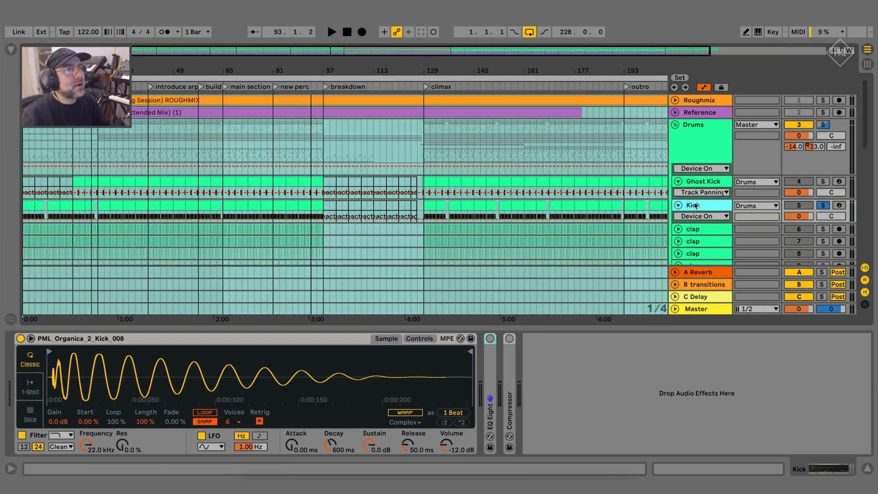
double_click(509, 364)
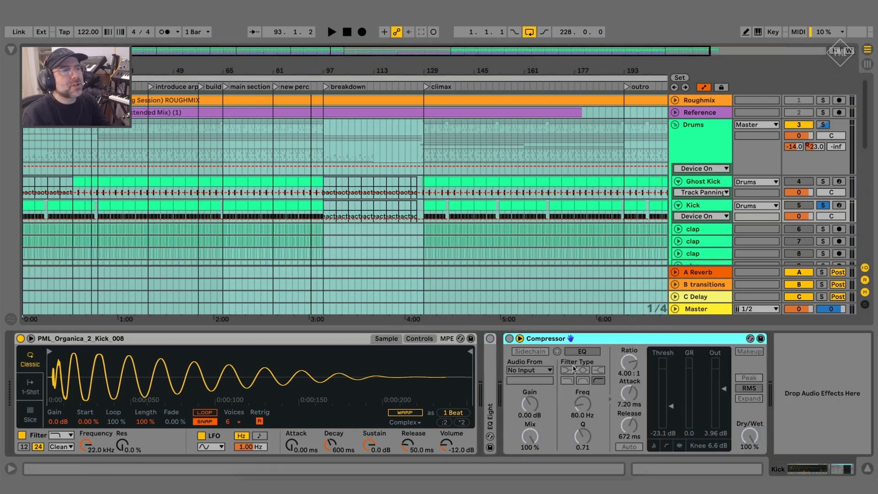
click(510, 339)
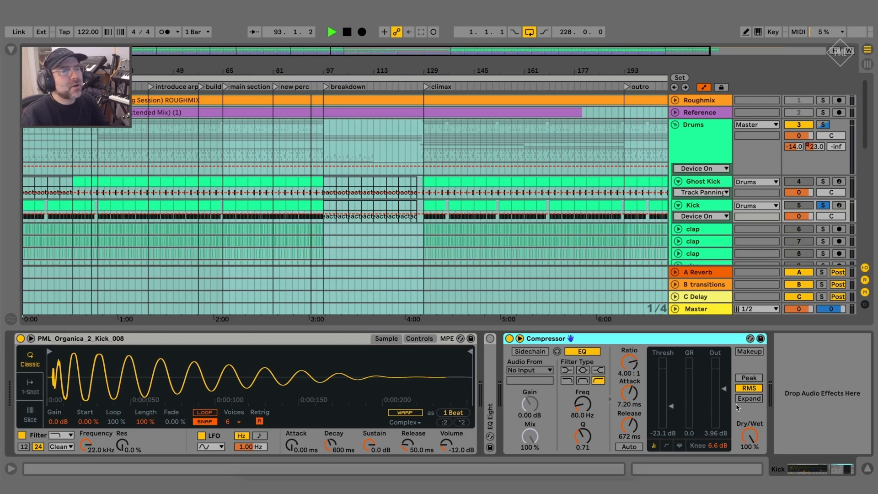
Step: Play the soloed kick and compare its sound with the Compressor bypassed and active
key(space)
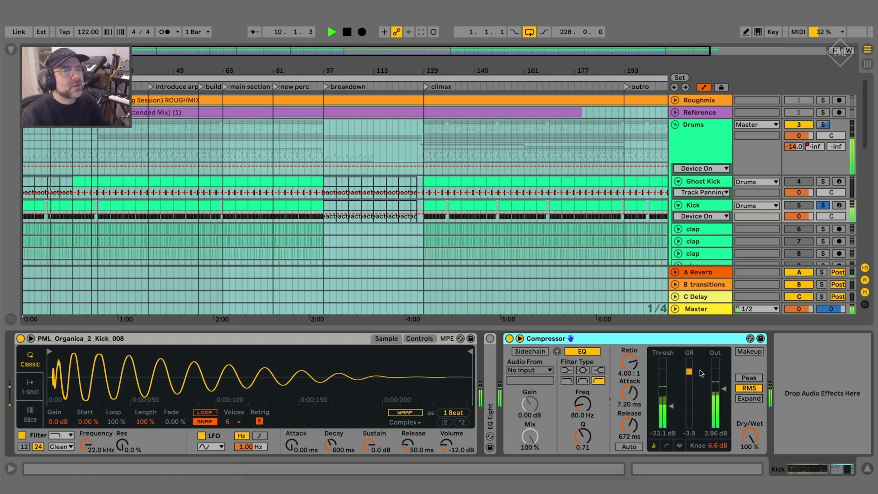
click(509, 338)
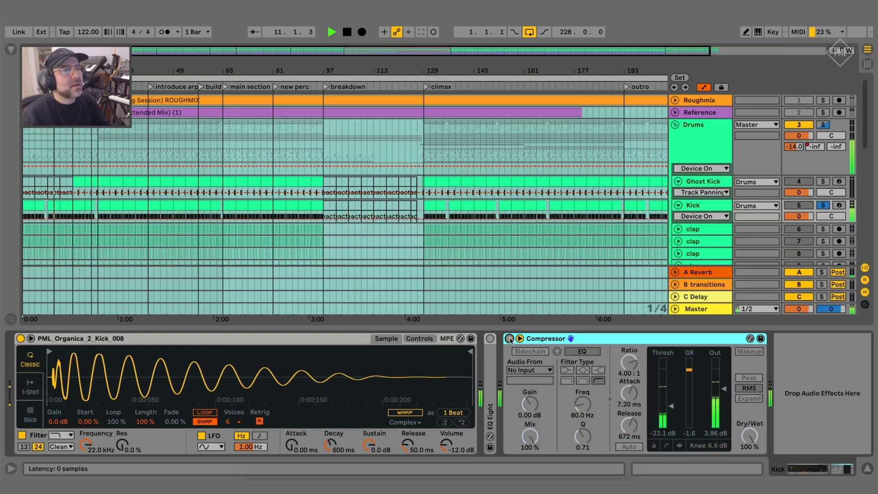
click(510, 339)
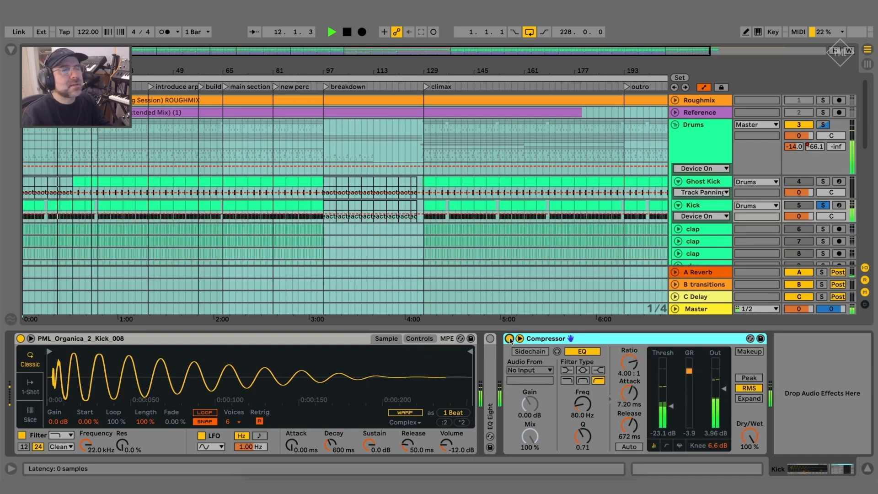
click(509, 339)
click(510, 339)
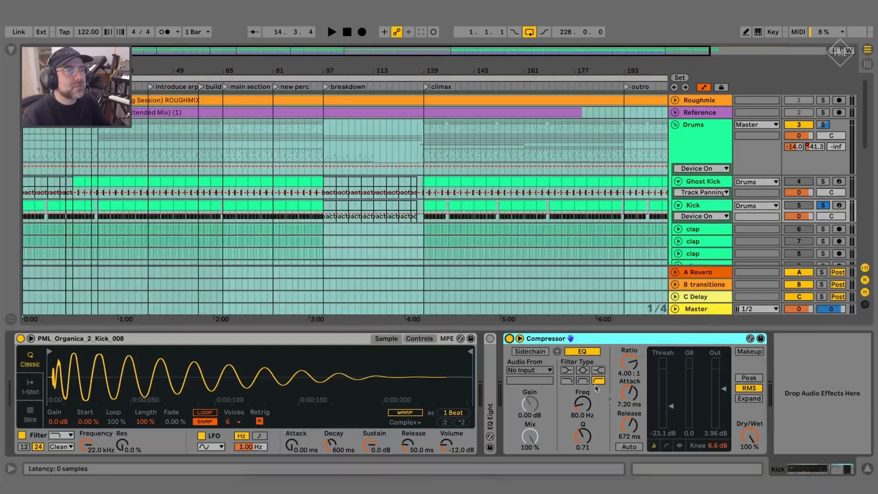
Step: Try an extreme Compressor threshold of about -56 dB on the playing kick
key(space)
drag(672, 409, 671, 424)
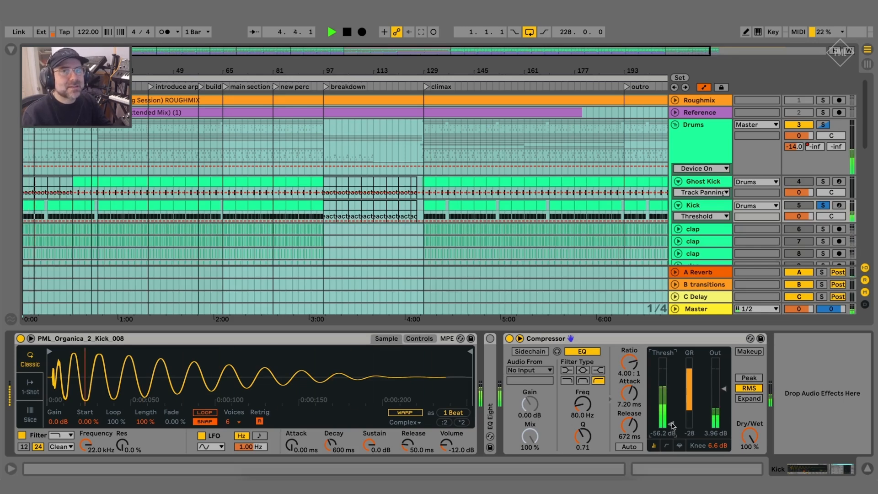
key(space)
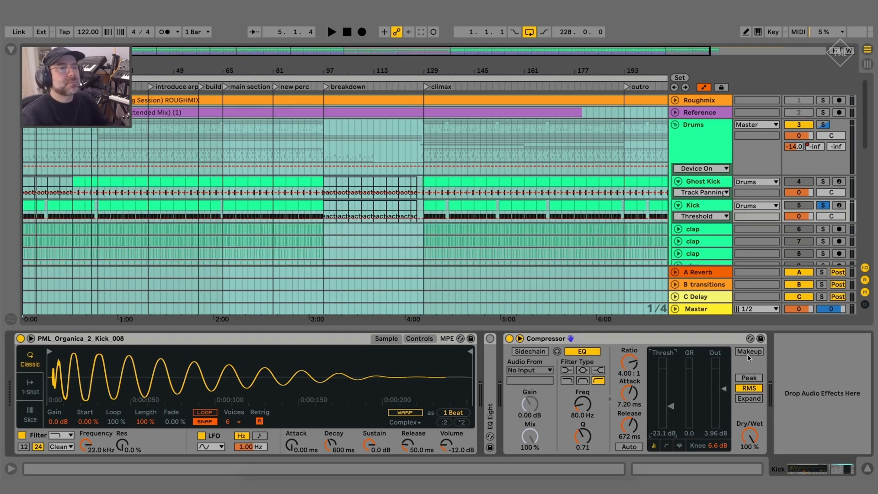
Step: Try the Compressor's automatic Makeup gain on the kick with the threshold raised to -14.9 dB
click(750, 352)
key(space)
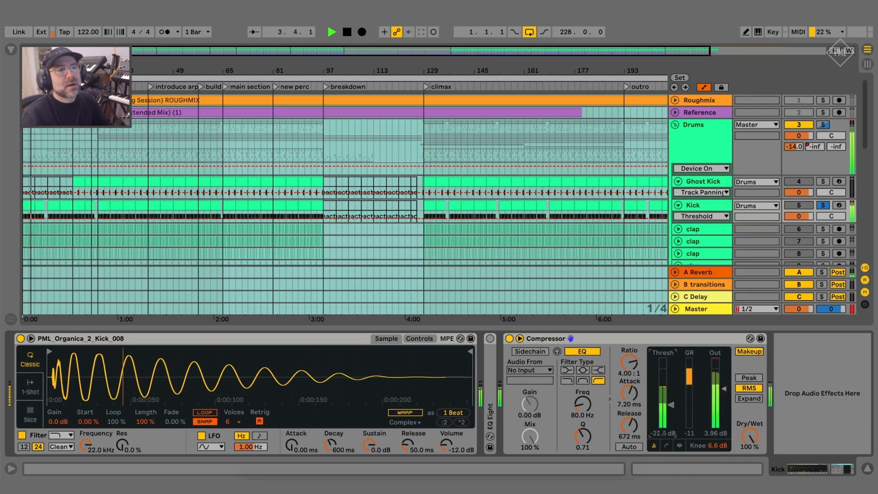
key(space)
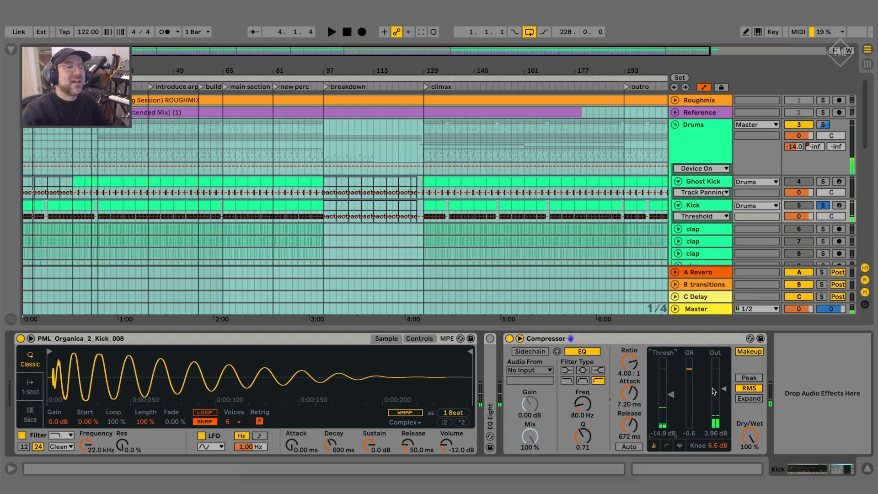
click(749, 352)
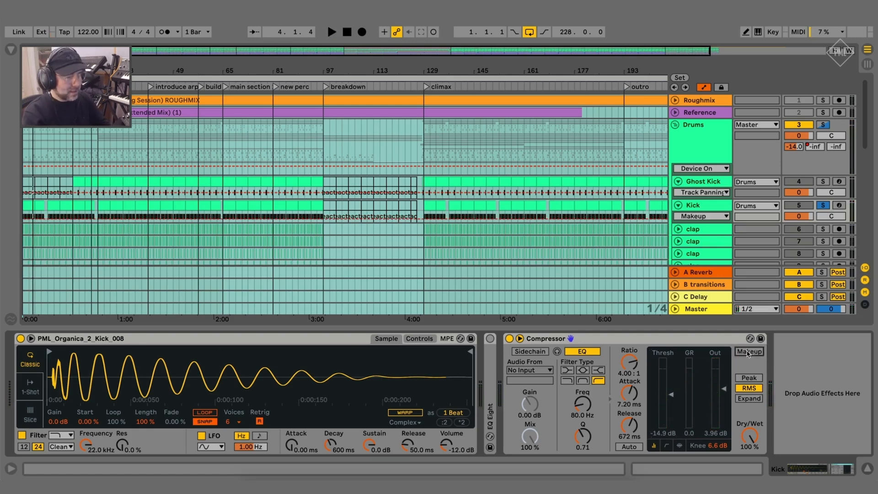
click(749, 352)
click(749, 352)
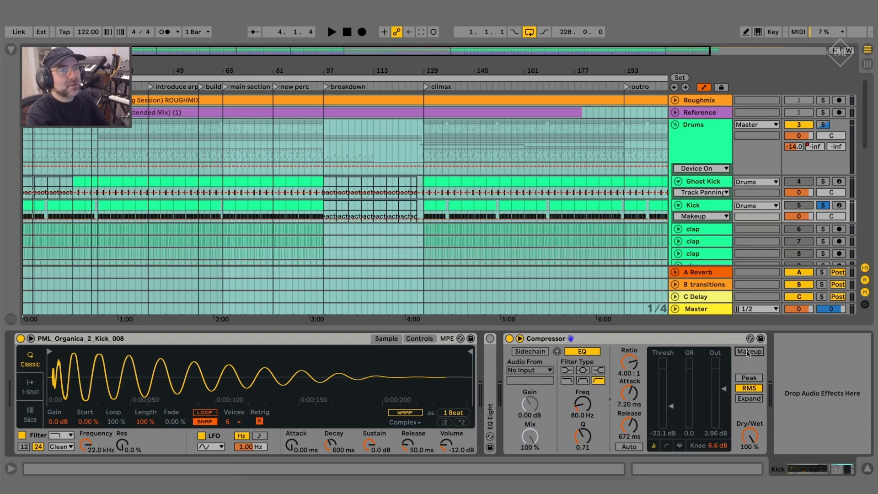
Step: Compare the kick's loudness with the Compressor repeatedly bypassed and re-enabled during playback
key(0)
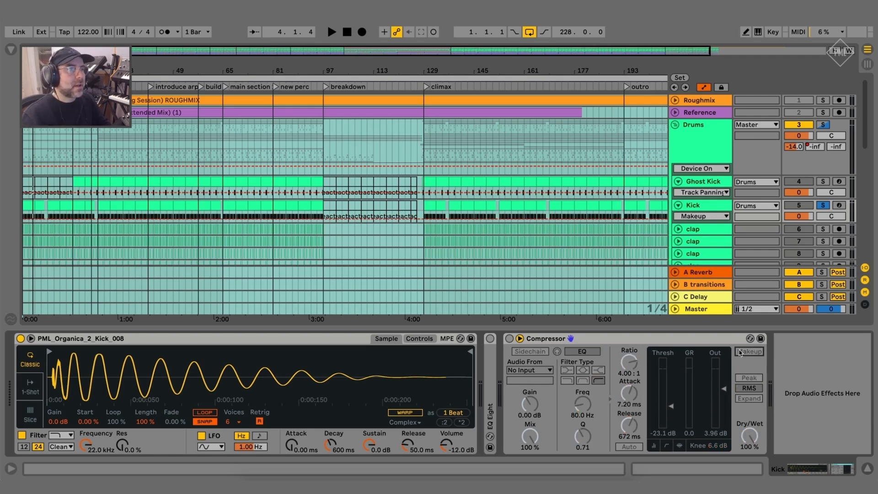
click(509, 340)
key(space)
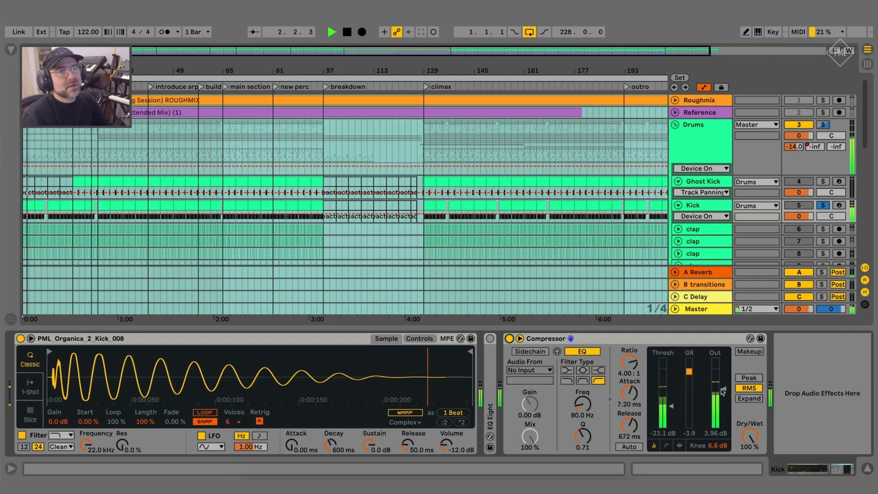
click(510, 339)
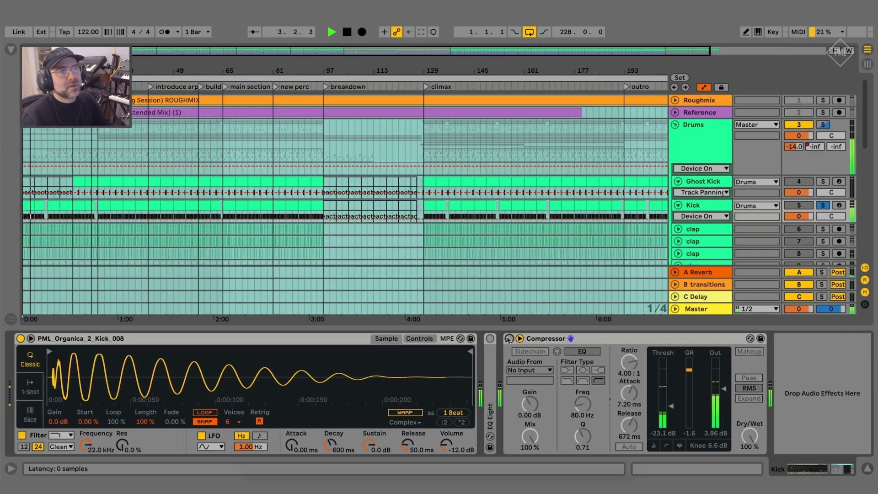
click(509, 339)
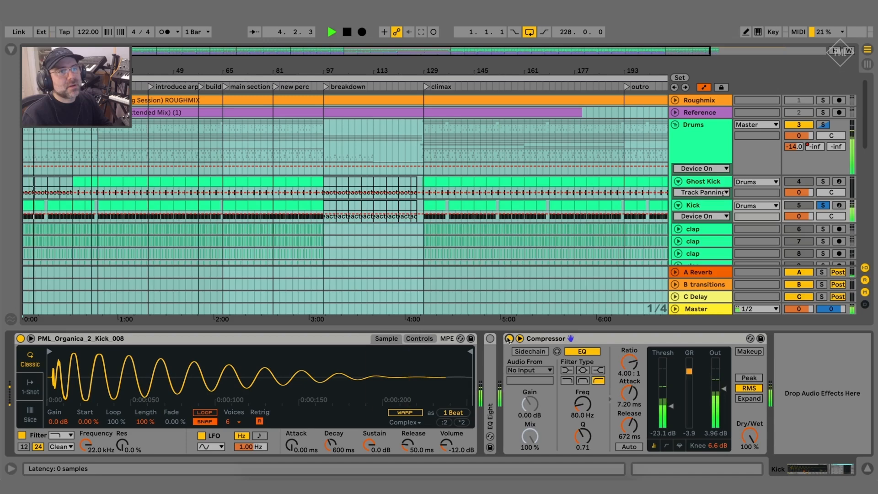
click(509, 339)
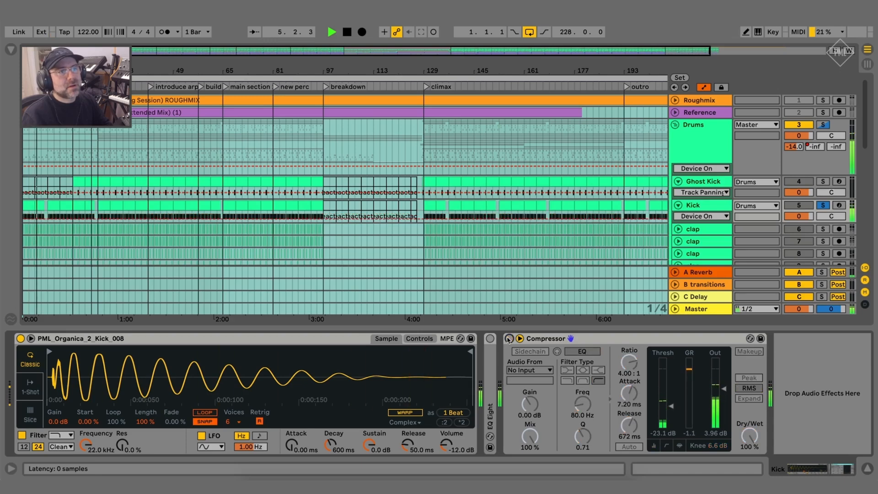
click(509, 339)
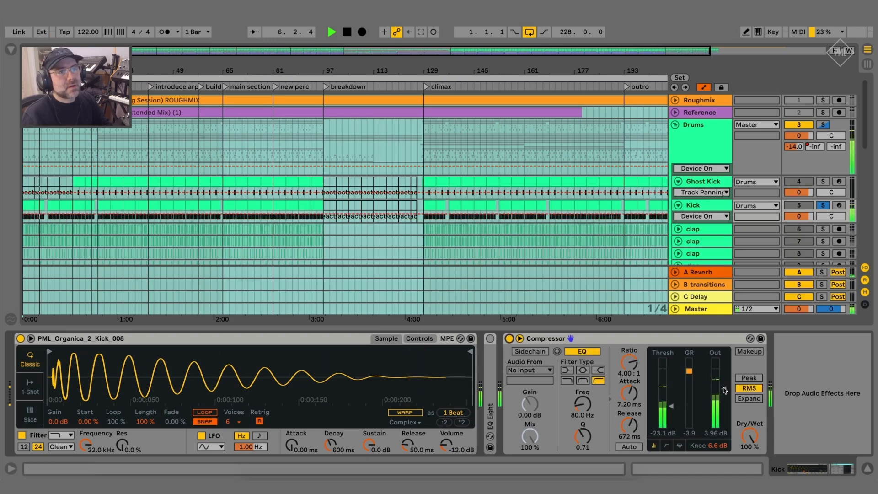
Step: Match the Compressor's output gain to the bypassed kick level, trying 0.46 dB and settling on 2.31 dB
drag(726, 389, 725, 392)
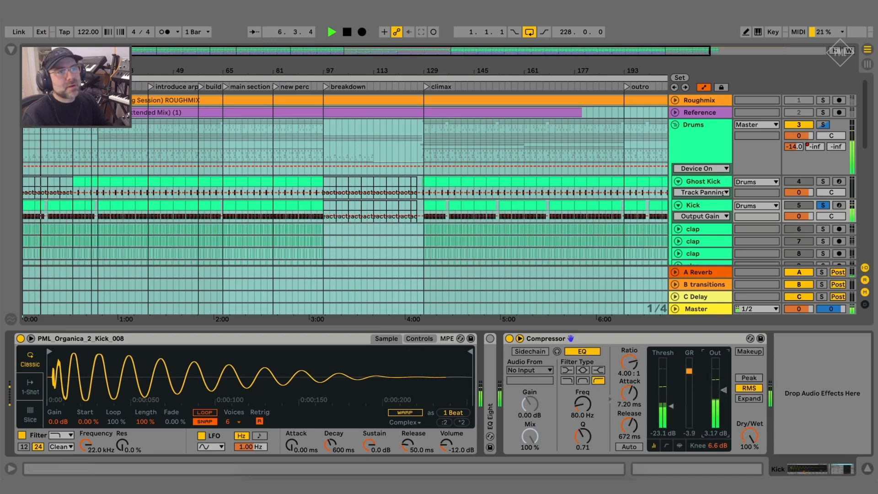
click(509, 339)
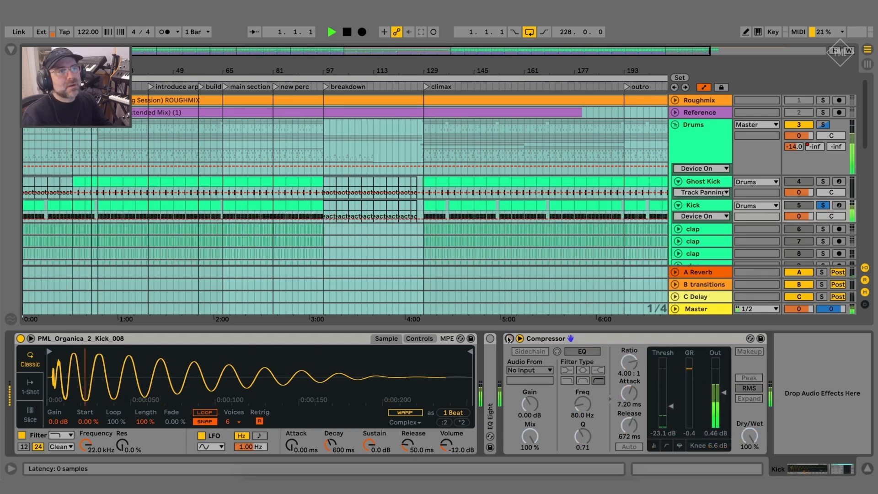
click(509, 339)
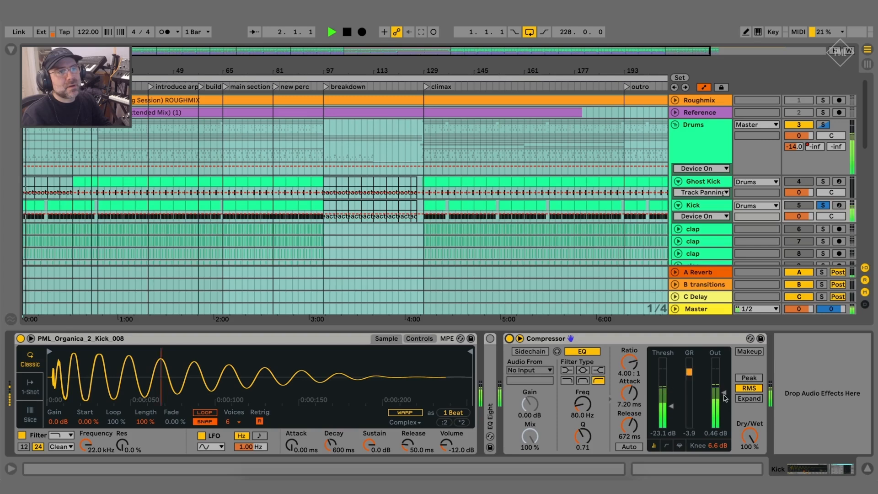
drag(725, 397, 726, 396)
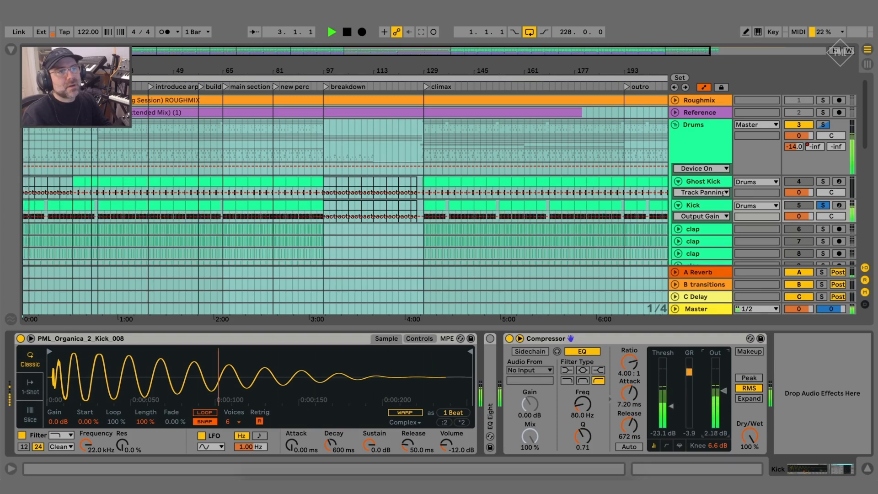
click(509, 339)
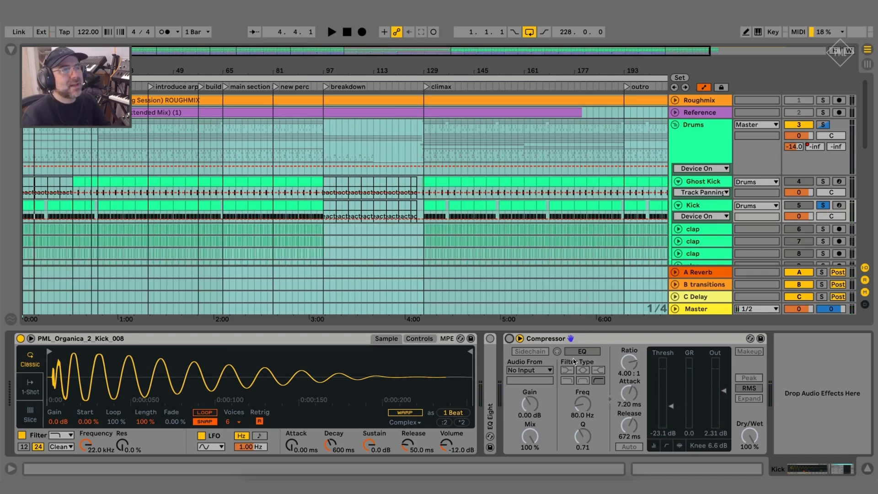
Step: Re-enable the Compressor, raise its output gain to 11.6 dB on the playing kick, and compare it with bypass
click(509, 339)
key(space)
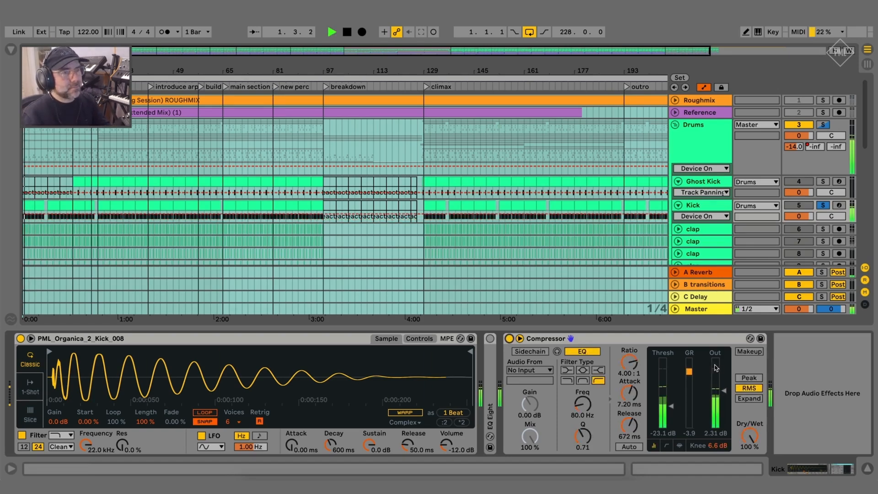
drag(716, 368, 716, 352)
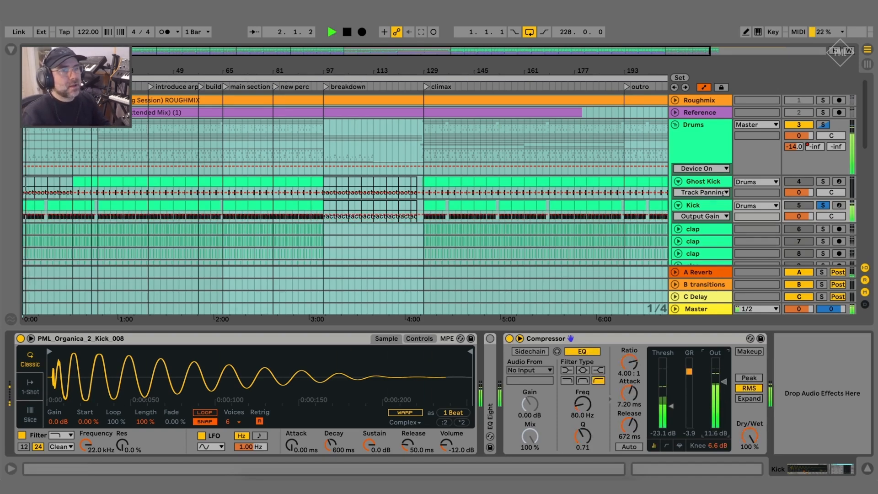
click(509, 339)
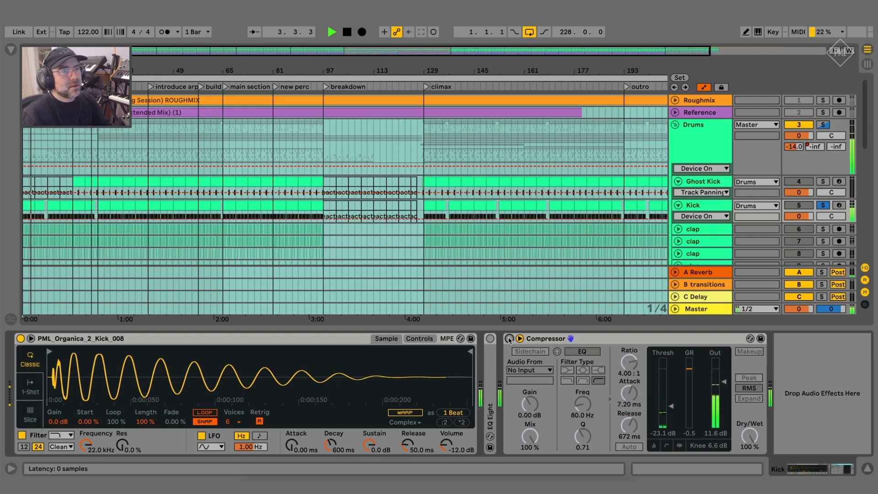
Step: Re-enable the Compressor, return its output gain to 2.31 dB, and compare the playing kick with bypass
key(space)
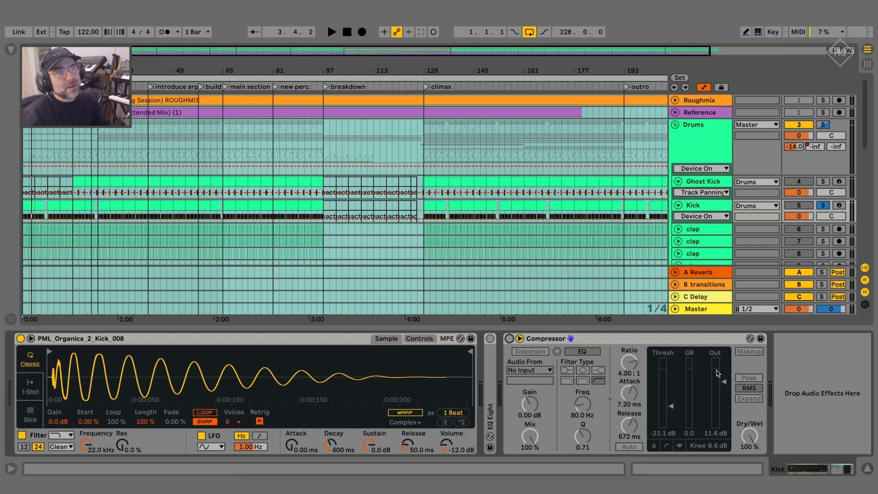
key(0)
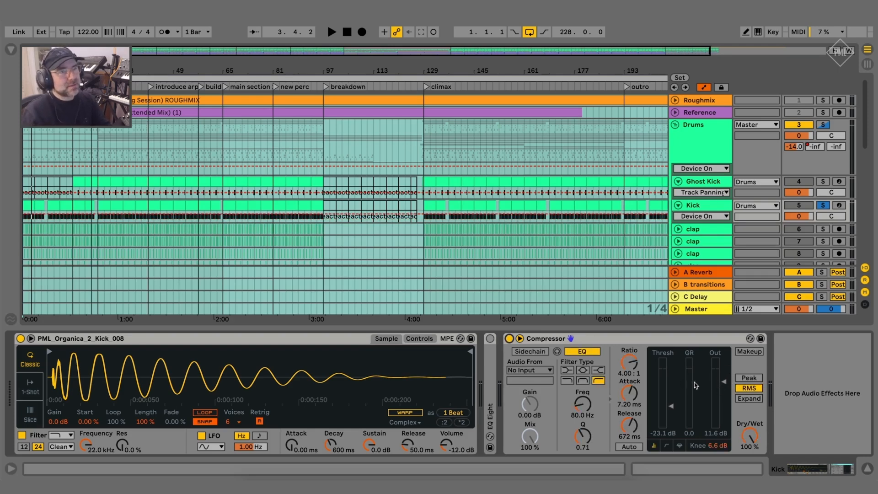
key(space)
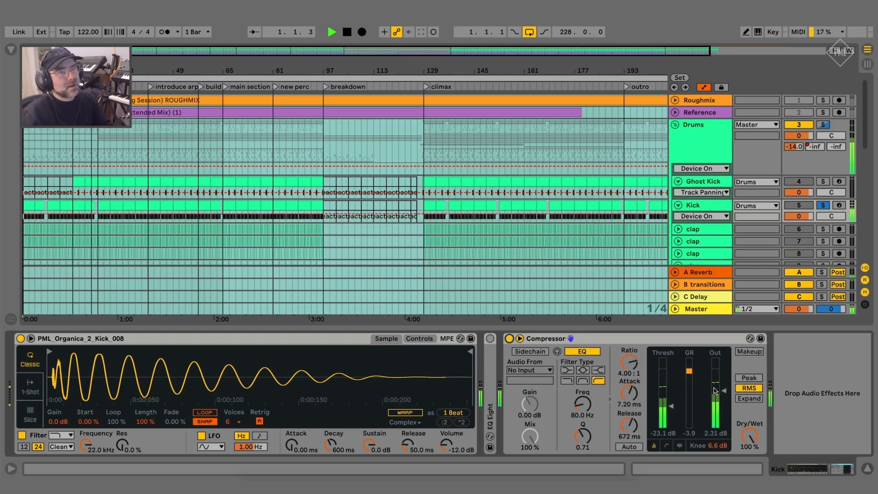
click(510, 339)
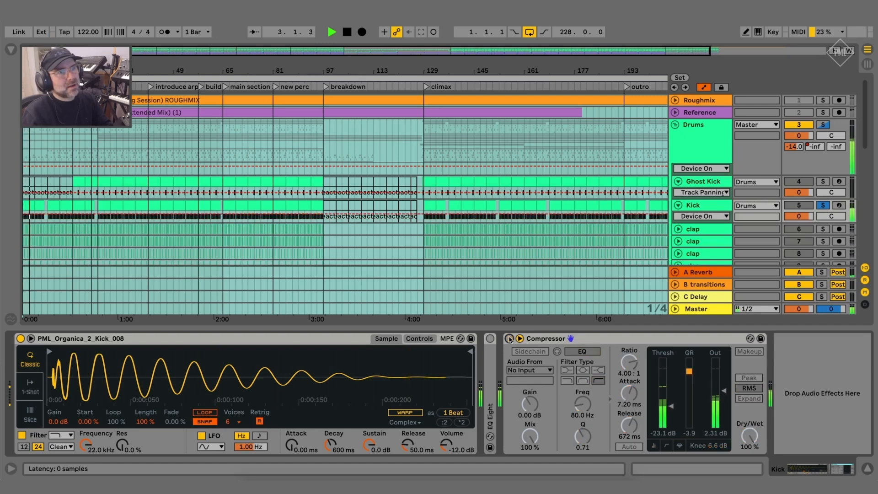
click(509, 339)
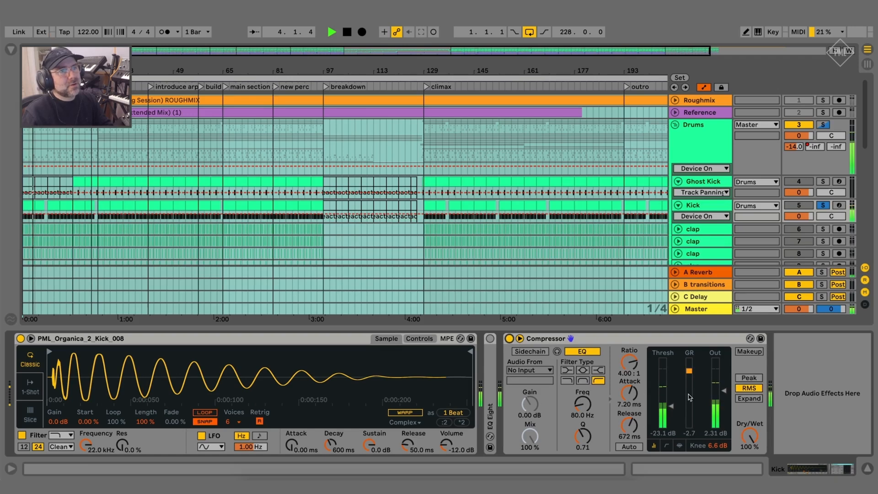
Step: Lower the Compressor's threshold to -25.4 dB and compare the playing kick with the Compressor bypassed and enabled
drag(672, 408, 672, 410)
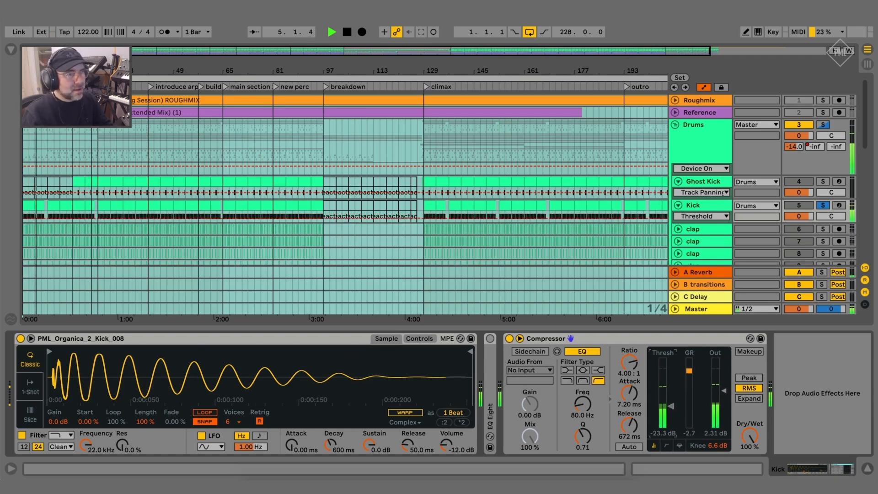
click(510, 339)
click(509, 339)
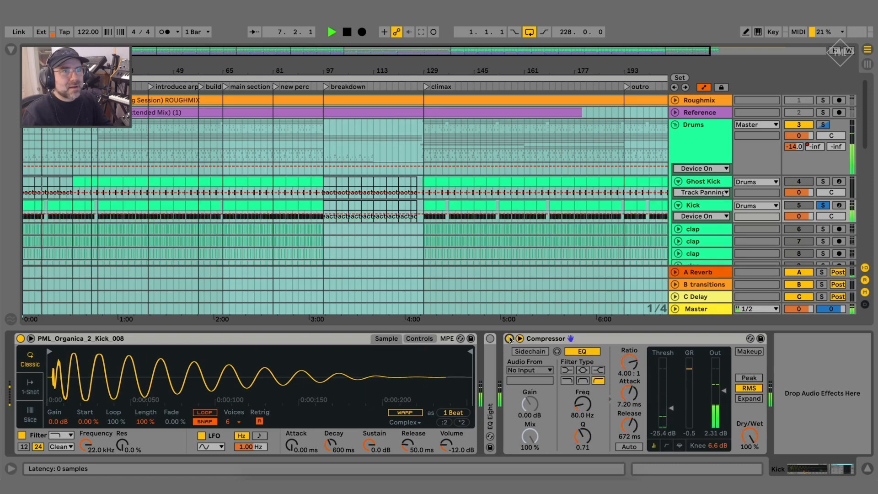
key(space)
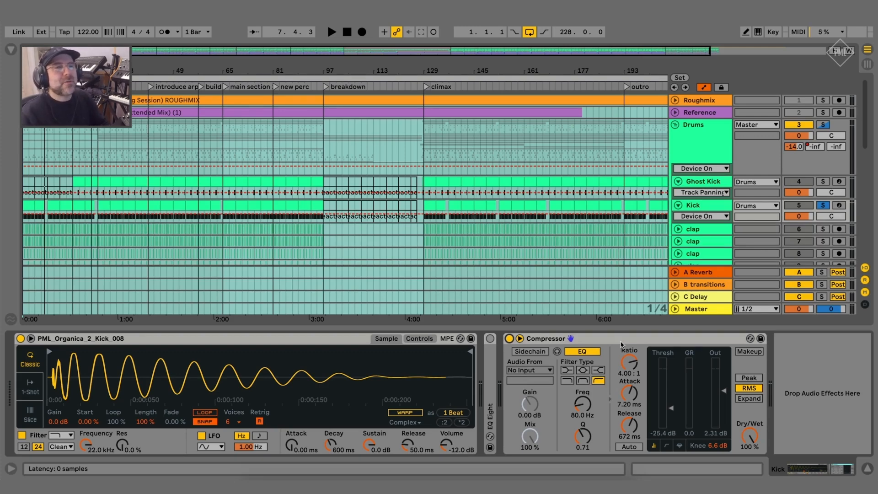
Step: Solo the whole Drums group and compare the kick's Compressor bypassed and enabled during playback, leaving it on
click(822, 126)
key(space)
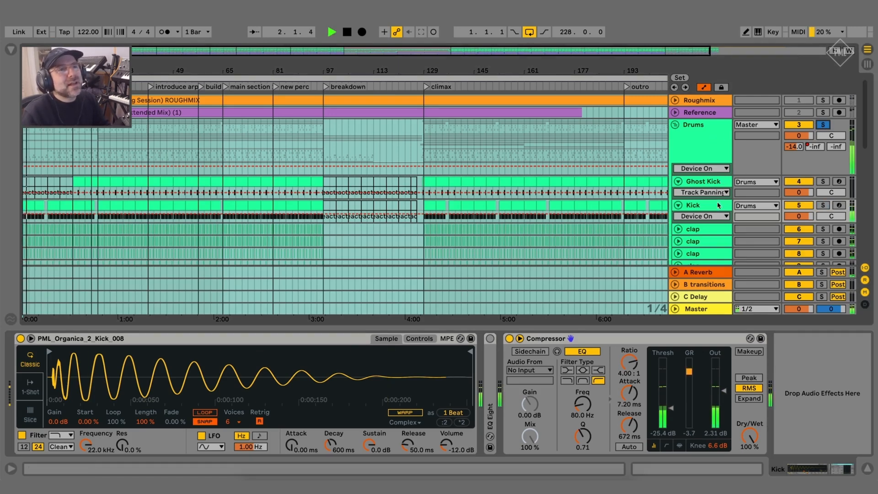
click(693, 205)
click(509, 339)
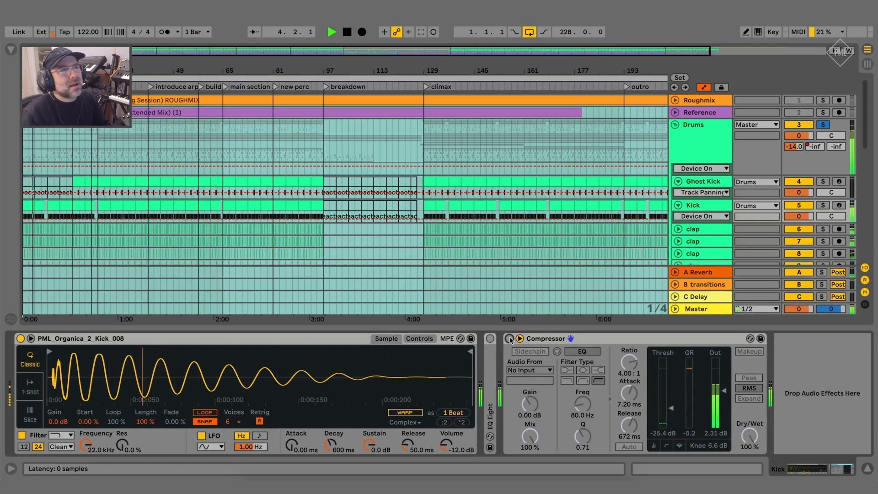
click(509, 339)
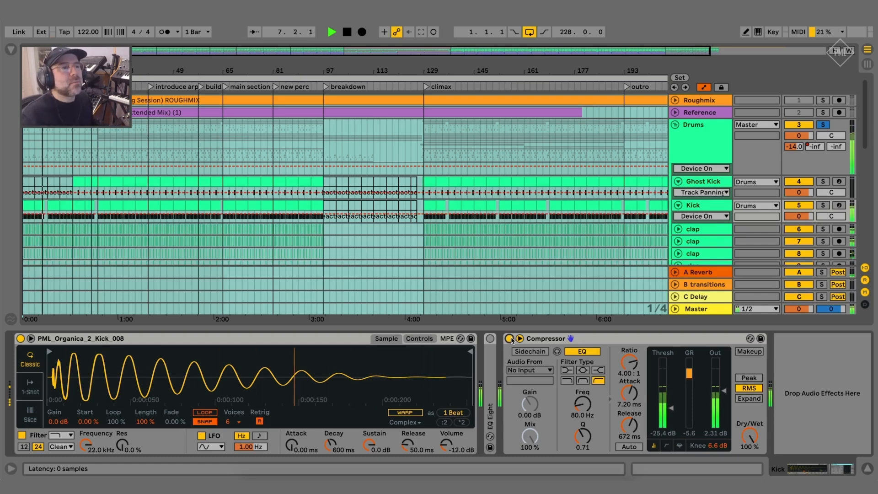
click(509, 338)
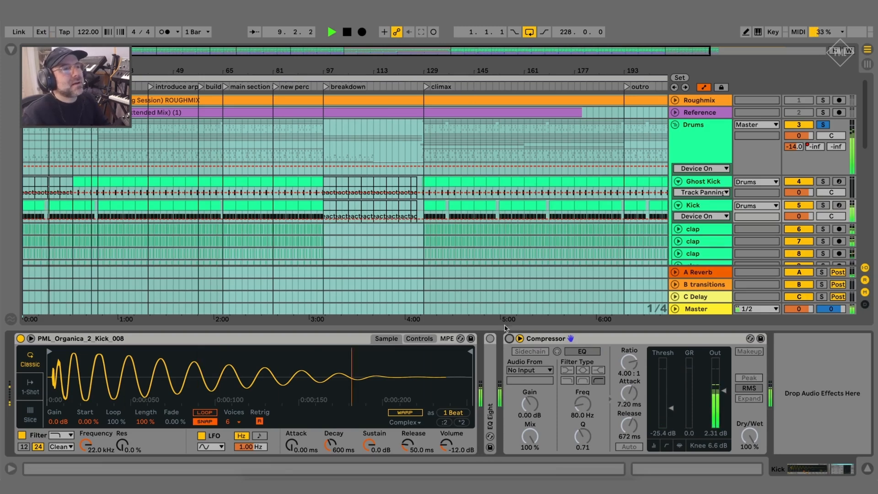
click(509, 338)
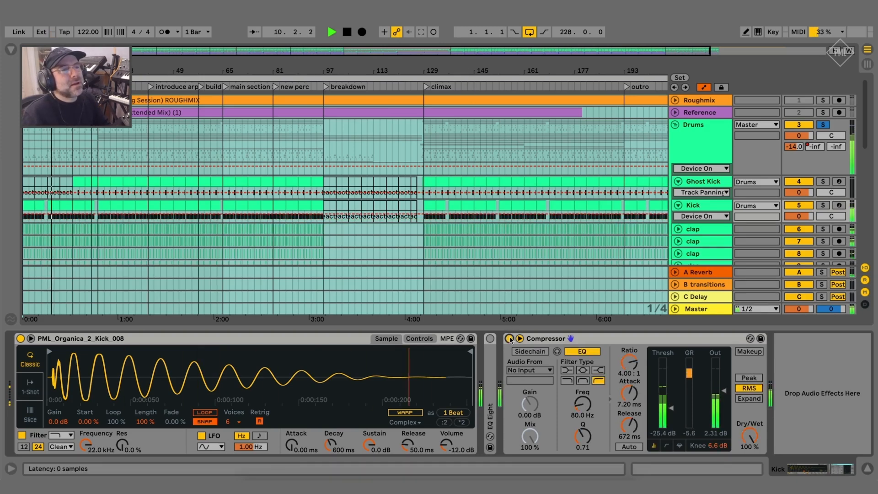
key(space)
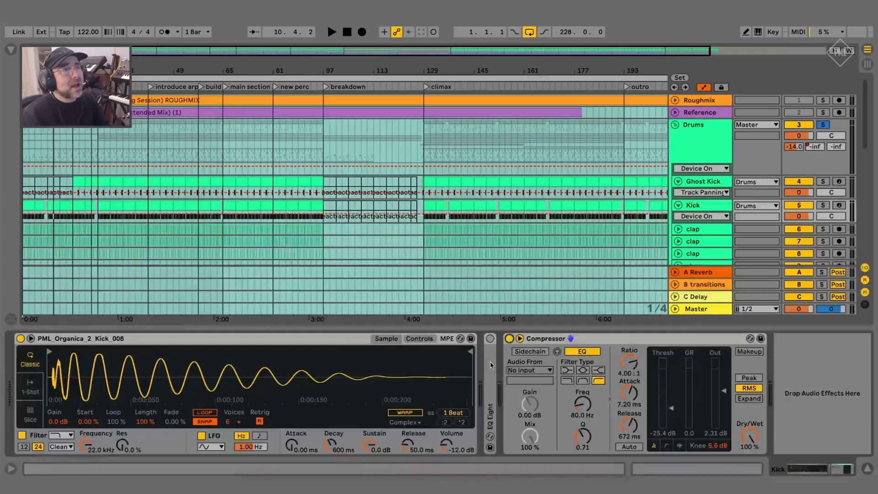
Step: Unfold the kick's EQ Eight and enable it ahead of the Compressor
double_click(491, 364)
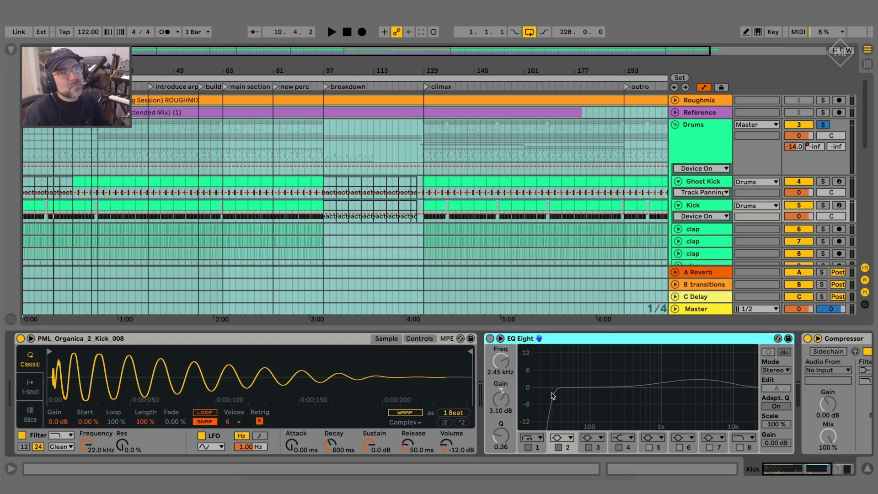
click(490, 338)
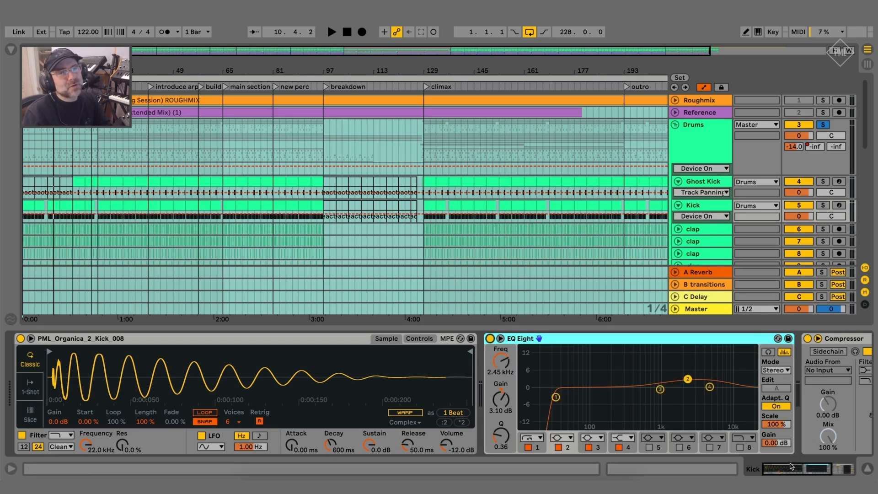
drag(792, 467, 812, 467)
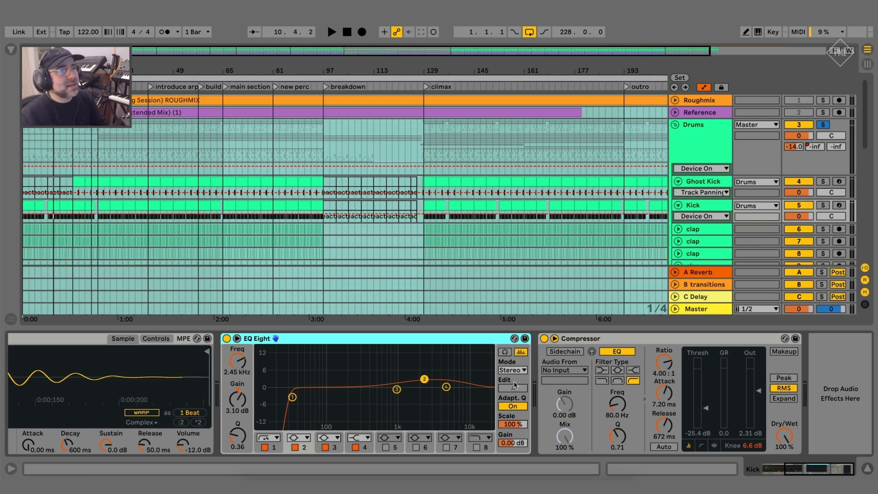
Step: Play the soloed drums and examine the low-cut band of the kick's EQ Eight
key(space)
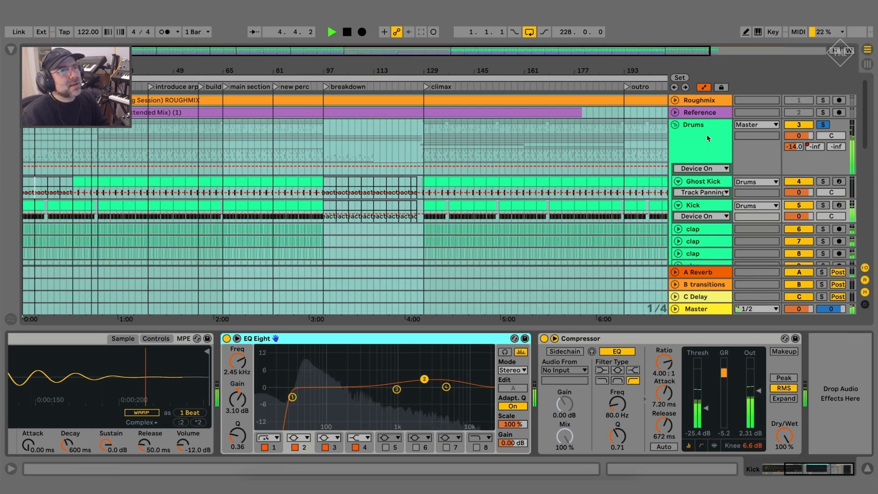
click(722, 137)
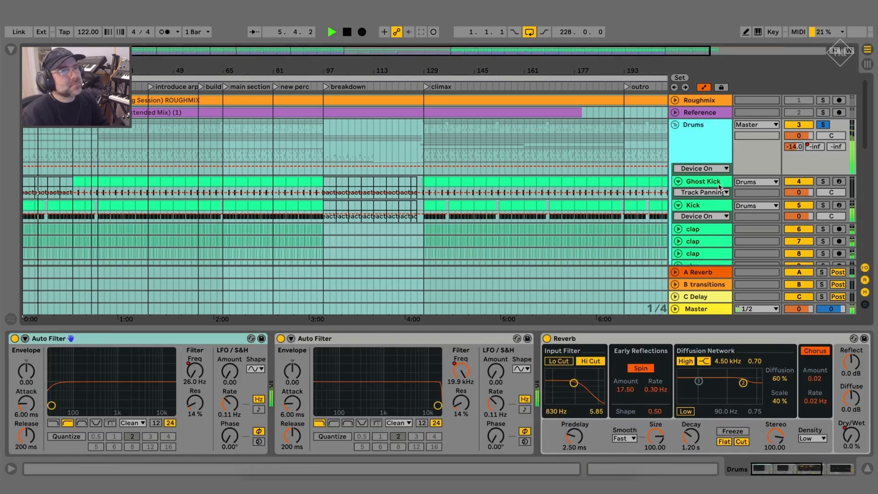
click(721, 204)
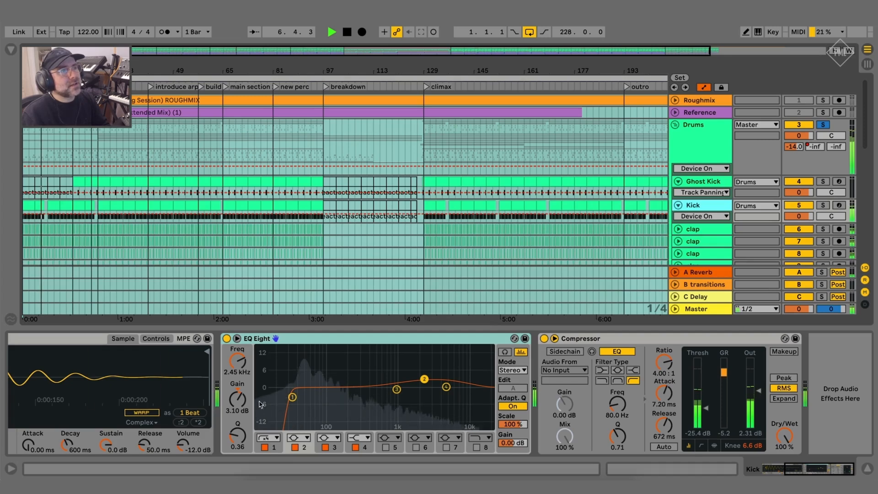
click(293, 397)
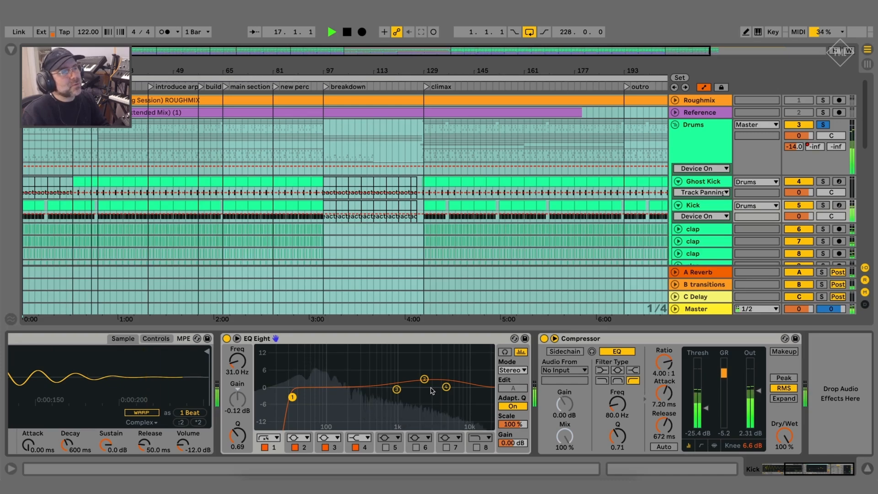
Step: Compare the rough mix with the current mix by repeatedly soloing the Roughmix track, checking the kick EQ's second band, and leave it unsoloed
click(824, 101)
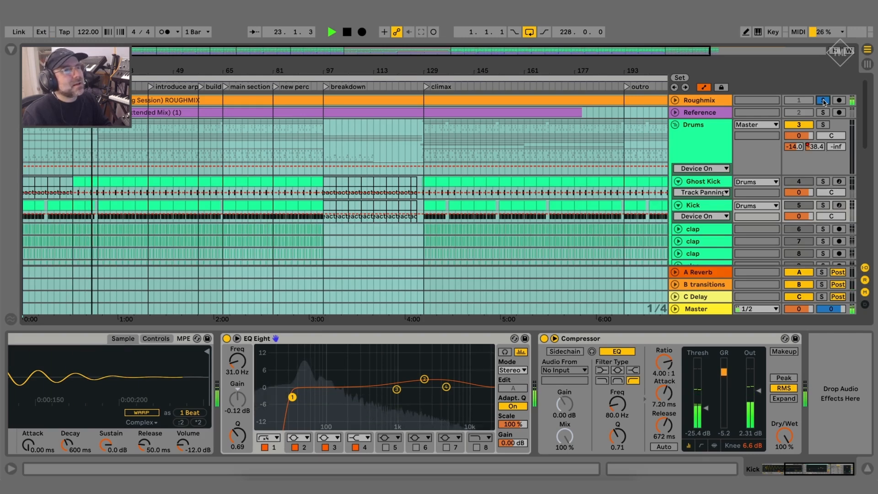
click(823, 101)
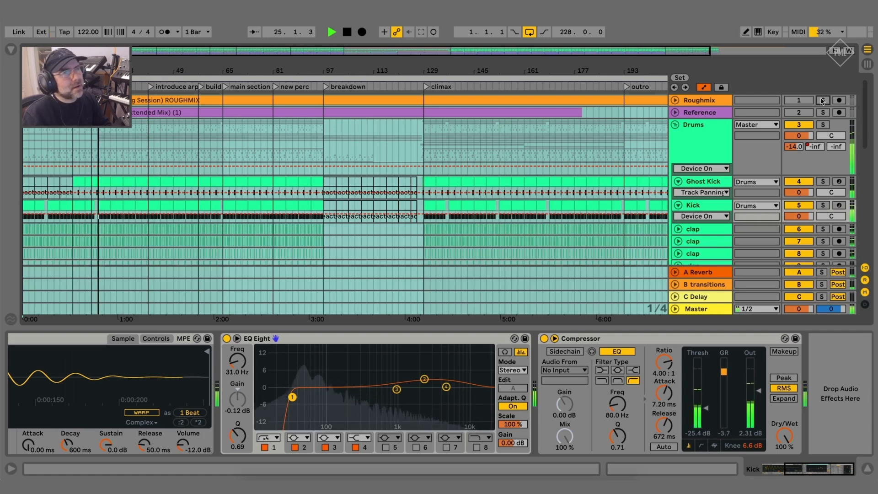
click(823, 100)
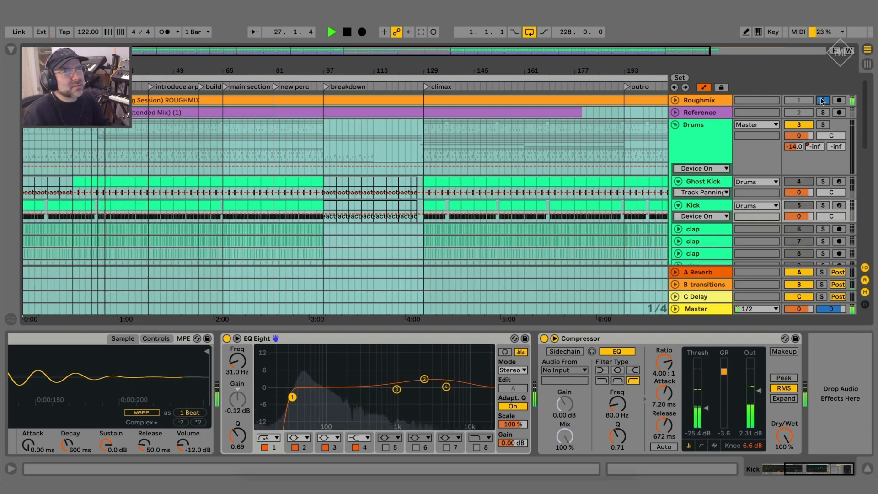
click(824, 100)
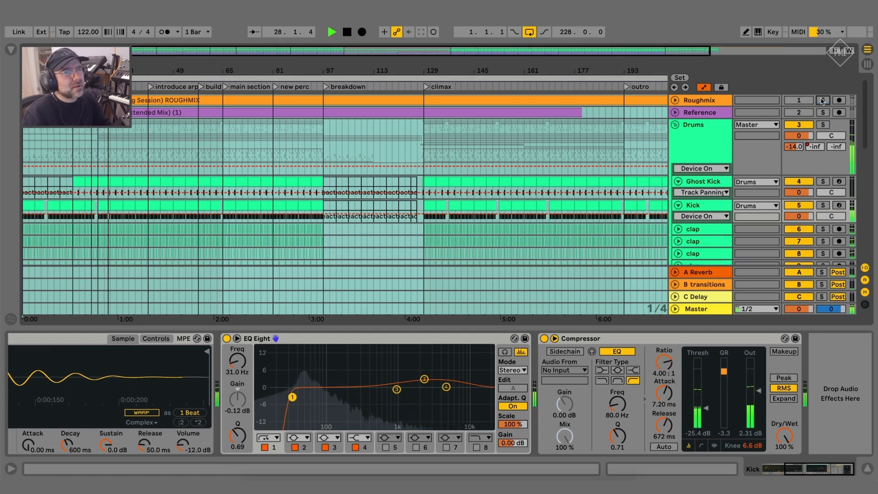
click(823, 101)
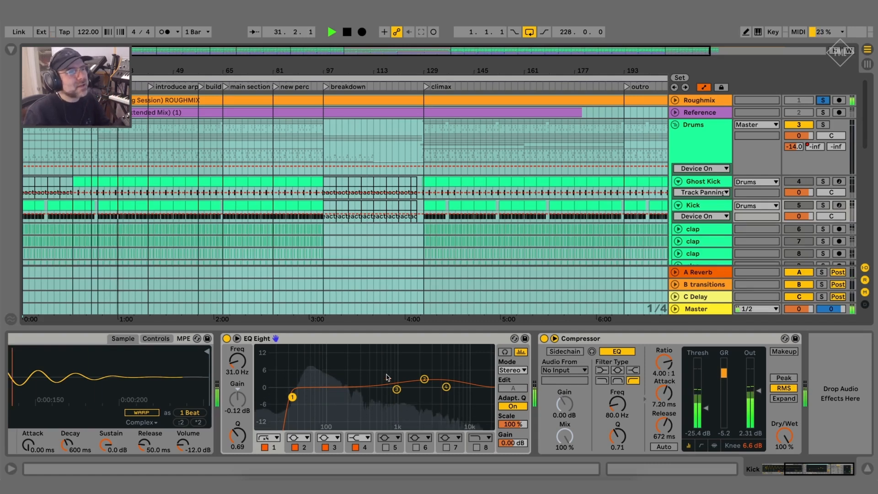
click(425, 380)
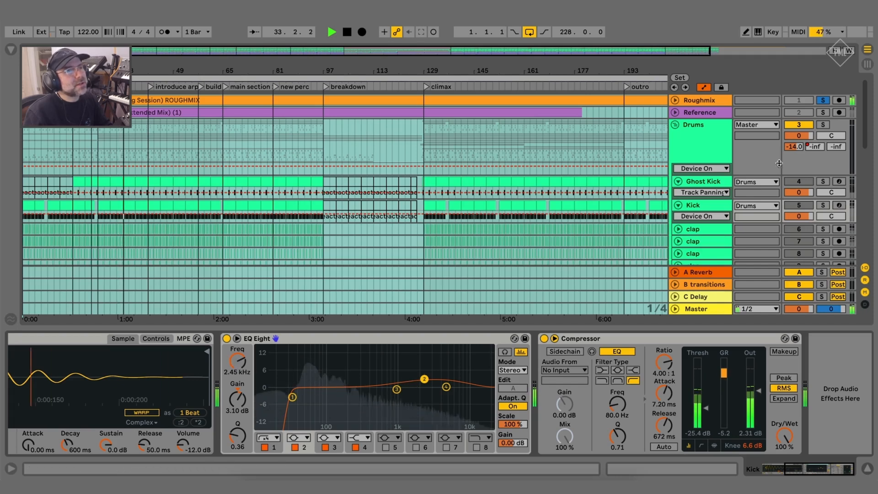
click(824, 101)
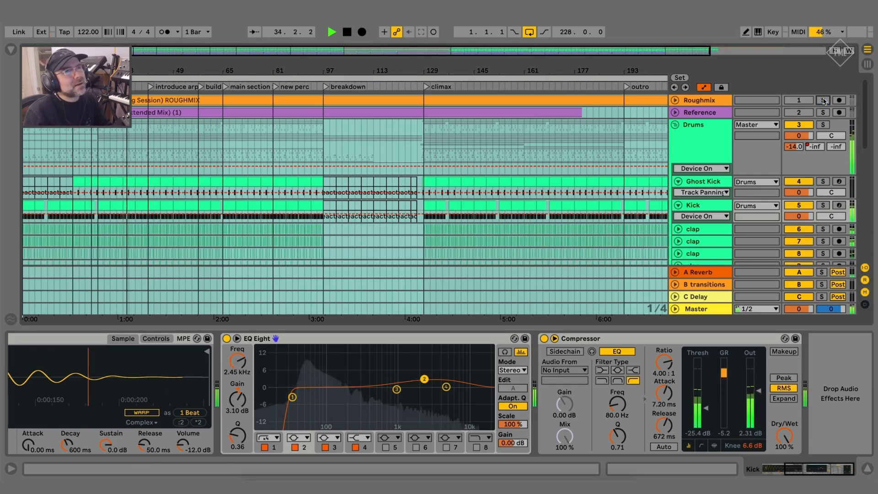
click(823, 100)
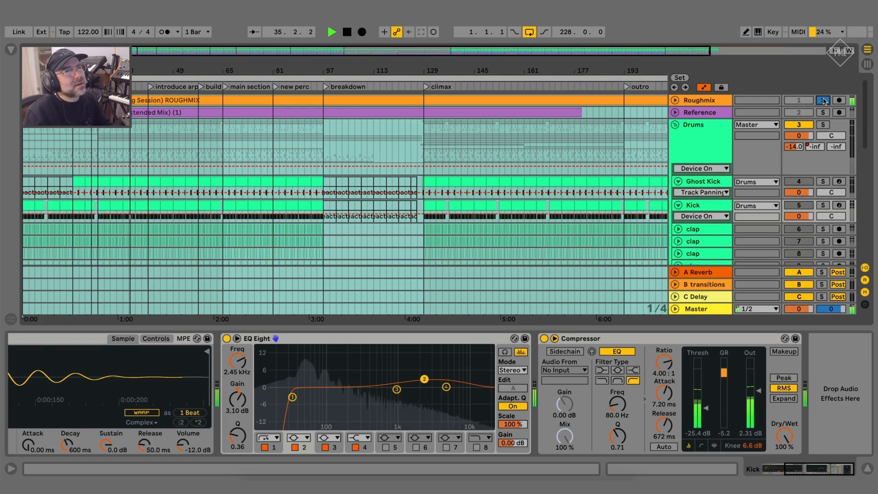
key(space)
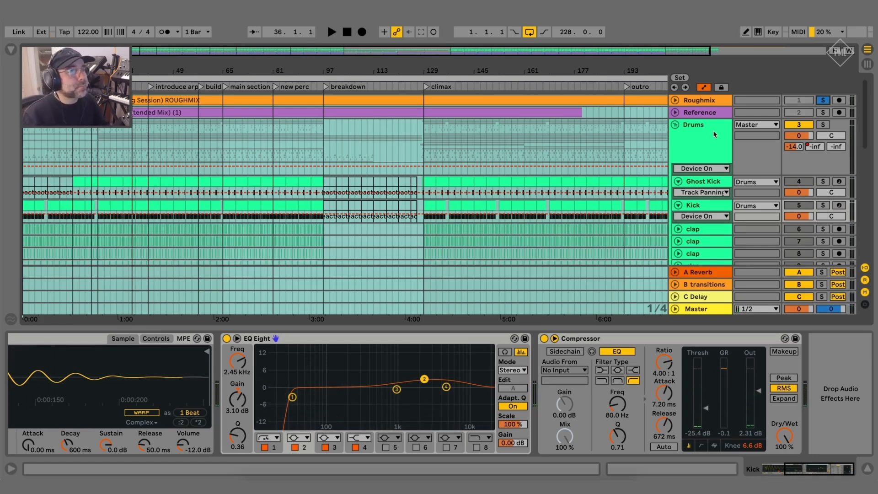
click(820, 103)
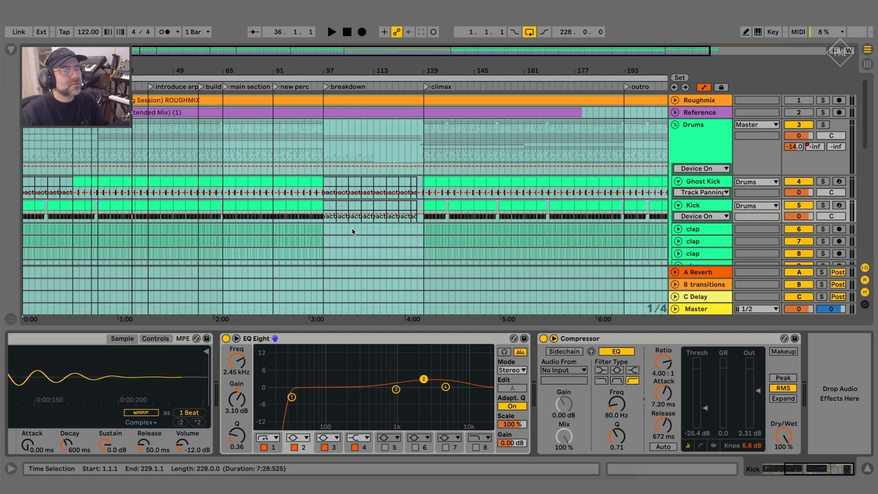
Step: Review the kick's sampler, EQ Eight and Compressor chain alongside the Drums group's devices, ending on the Kick track
drag(796, 472, 770, 474)
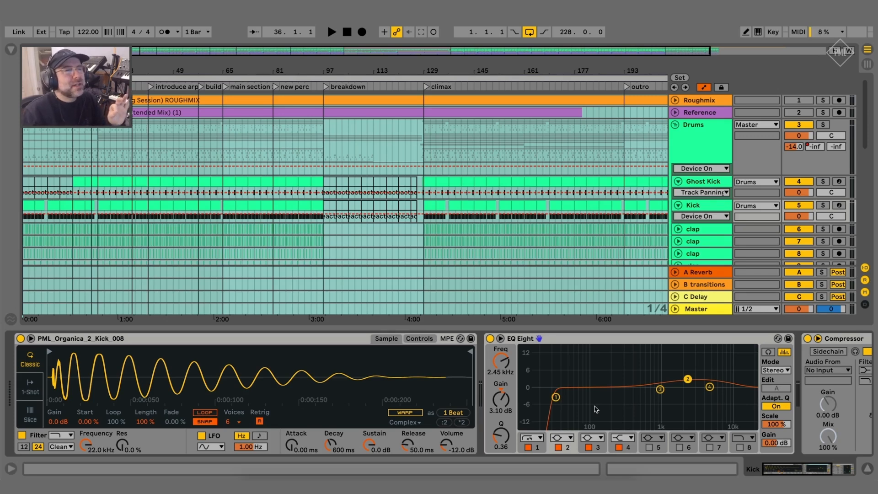
drag(768, 467, 794, 470)
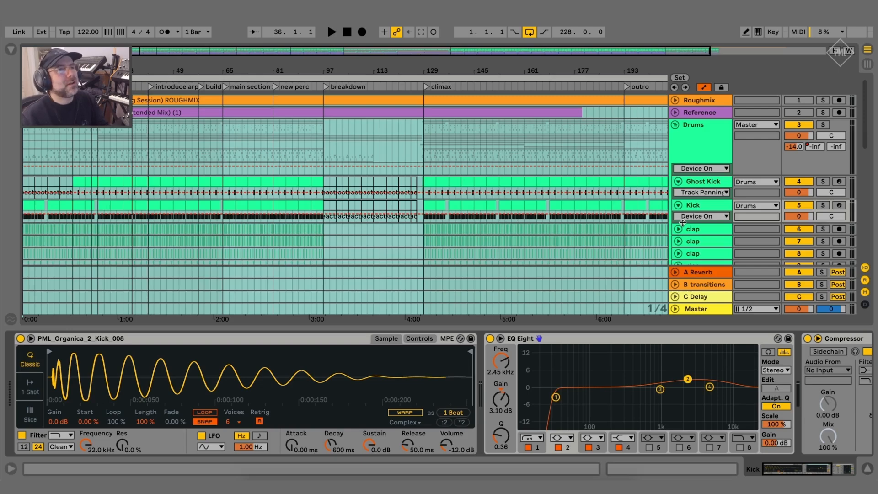
click(709, 153)
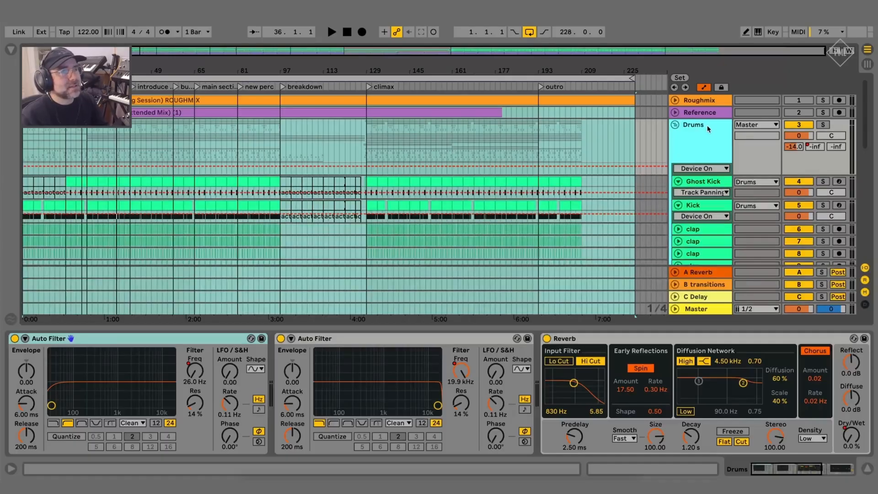
mouse_move(865, 122)
mouse_down()
mouse_move(871, 233)
mouse_move(865, 120)
mouse_up()
click(701, 182)
click(703, 207)
scroll(703, 206, down, 3)
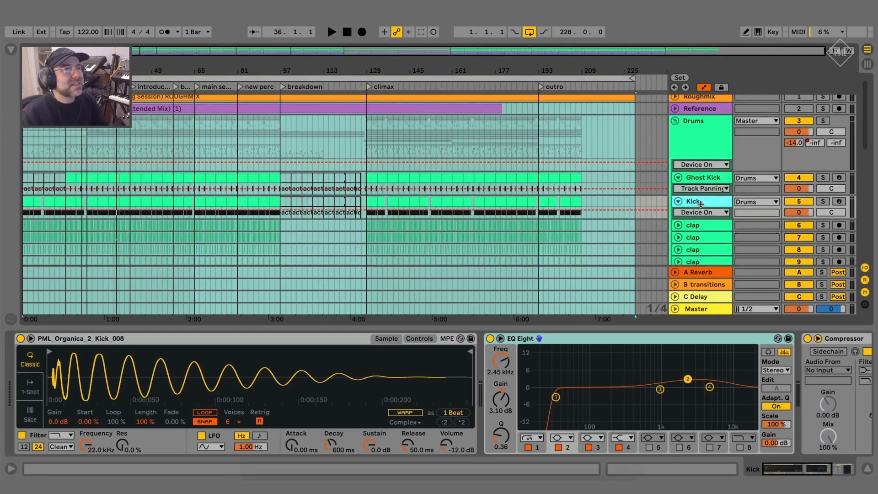
Step: Review the first two clap tracks' devices against the Kick's chain and look over the remaining tracks in the arrangement
click(699, 196)
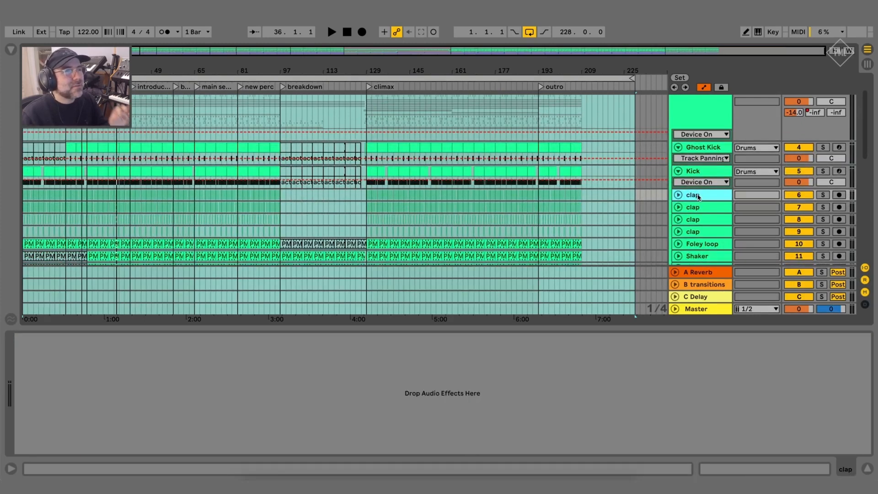
click(703, 209)
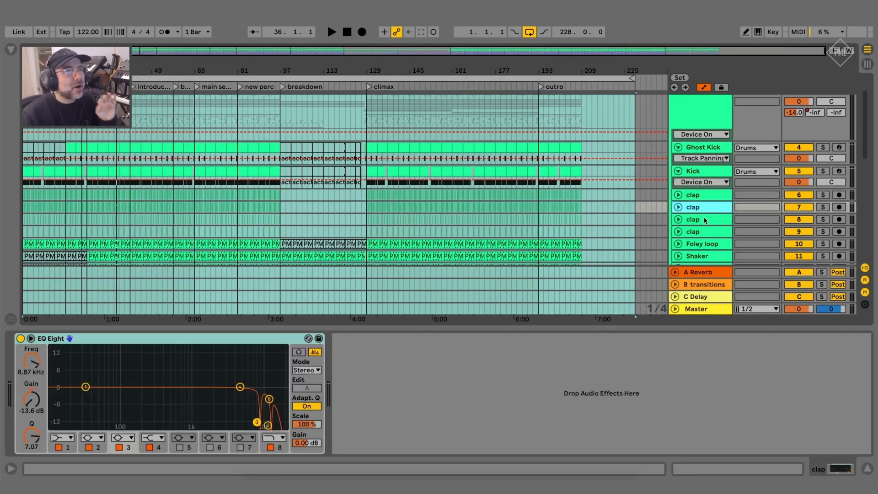
click(704, 172)
scroll(716, 219, up, 1)
scroll(713, 201, down, 6)
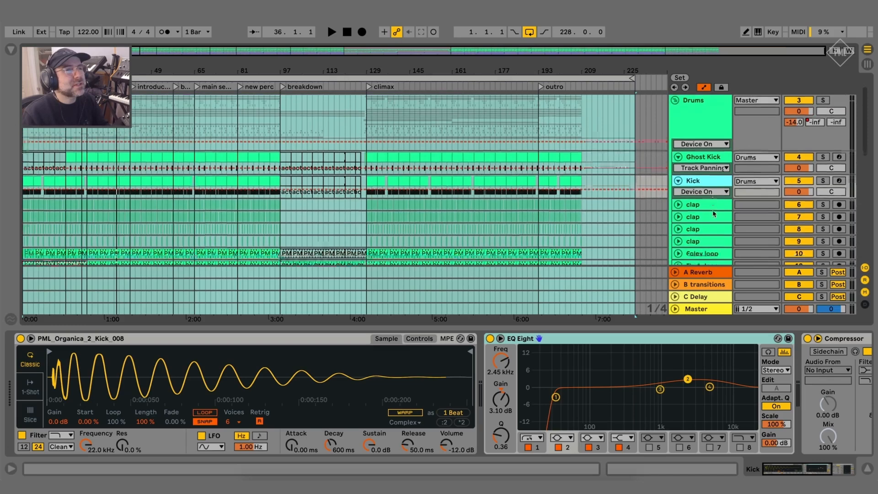
scroll(714, 192, up, 5)
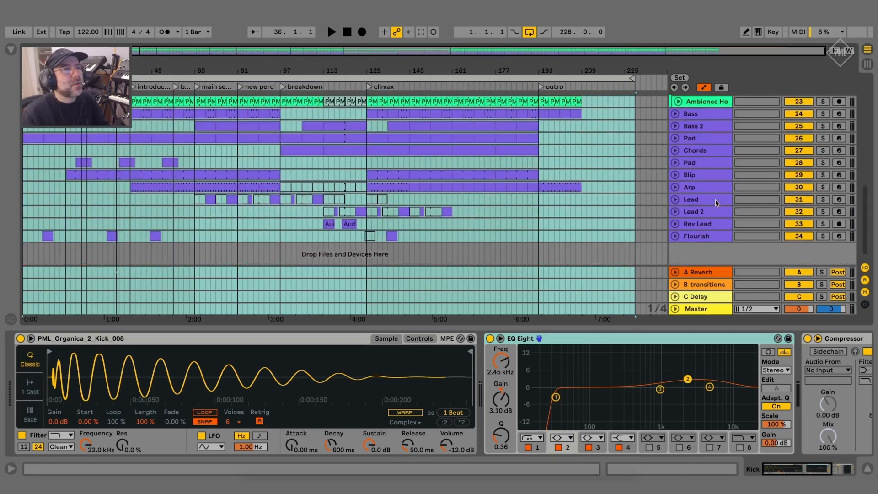
scroll(717, 202, up, 4)
Step: Fold the Drums group and compare the current mix with the rough mix during playback, leaving the Roughmix track unsoloed
click(676, 124)
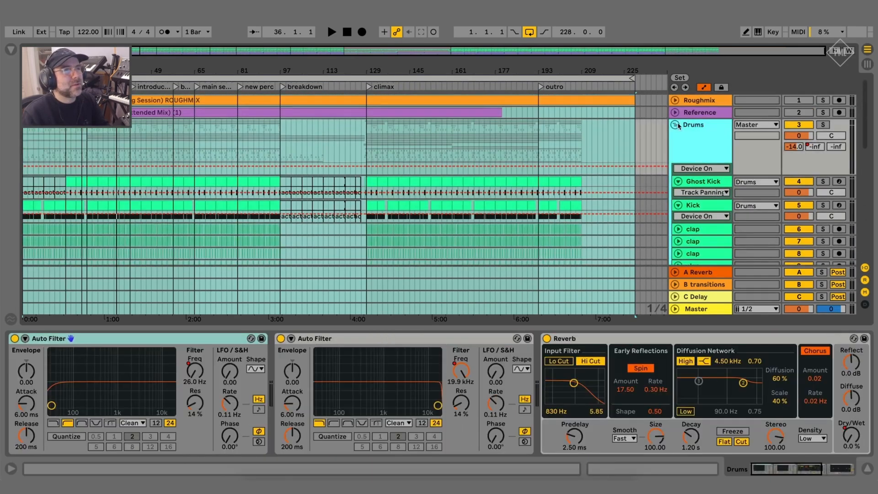
key(space)
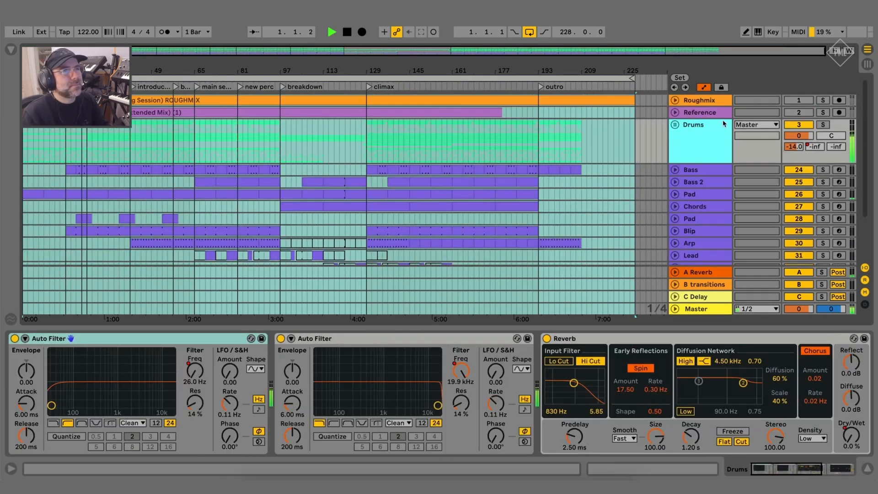
click(825, 125)
click(823, 100)
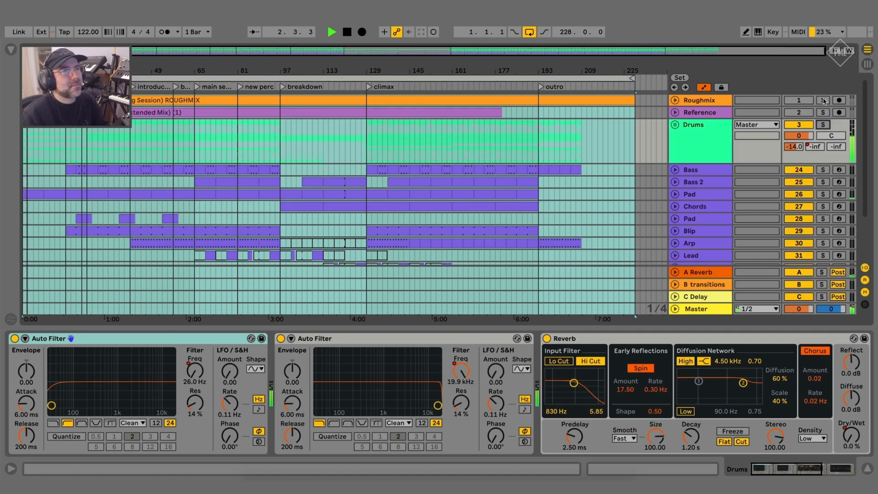
click(824, 100)
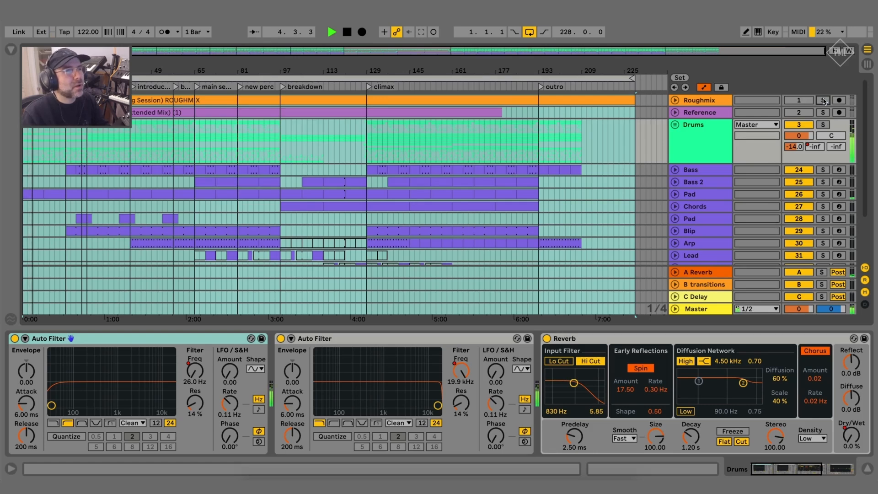
click(824, 100)
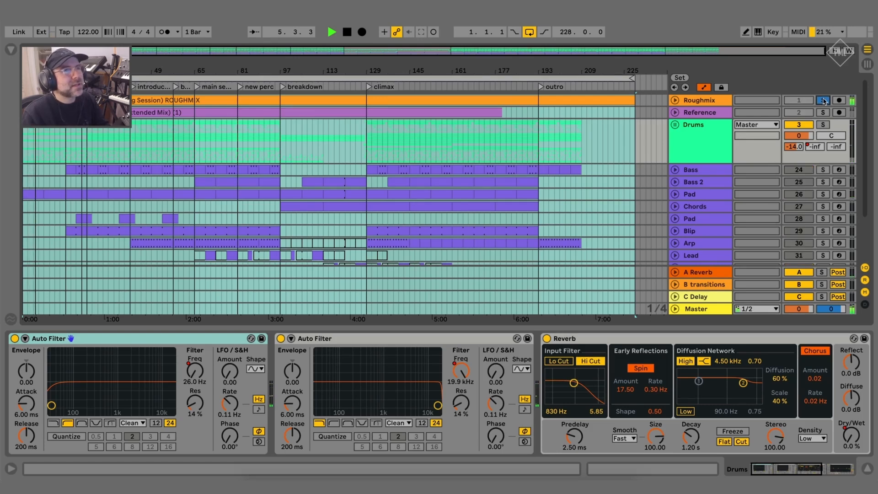
click(824, 100)
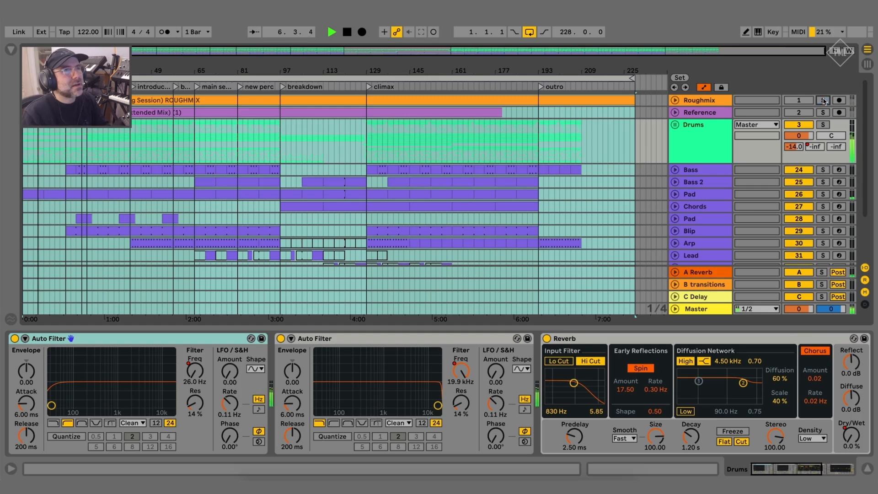
key(space)
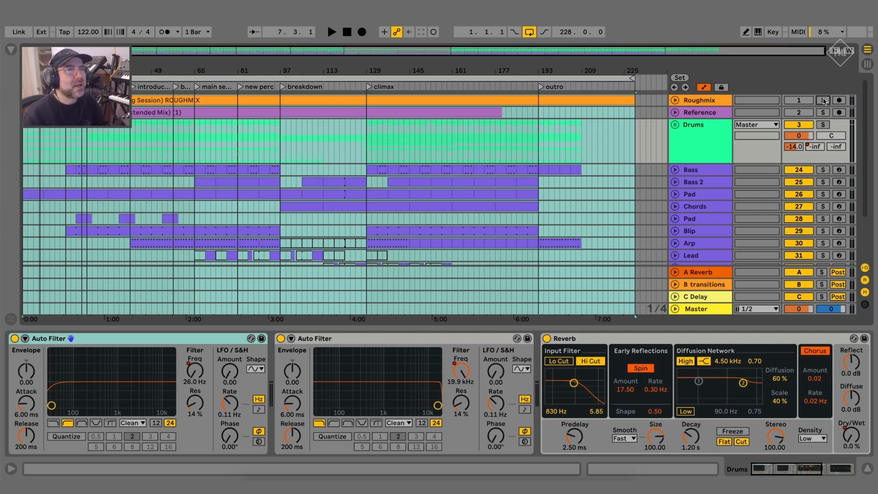
Step: Inspect the Bass track's device chain, from Diva and the kick-sidechained Compressor to the Glue Compressor, including the Compressor's release
click(723, 170)
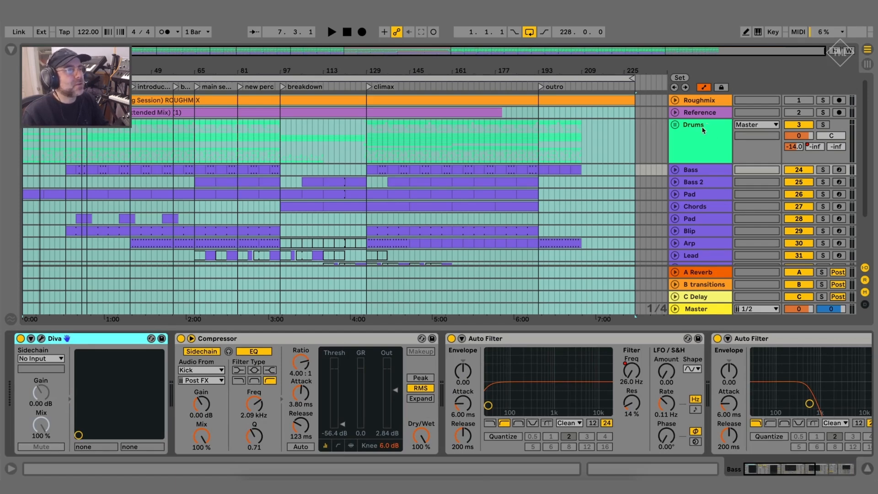
drag(797, 467, 831, 475)
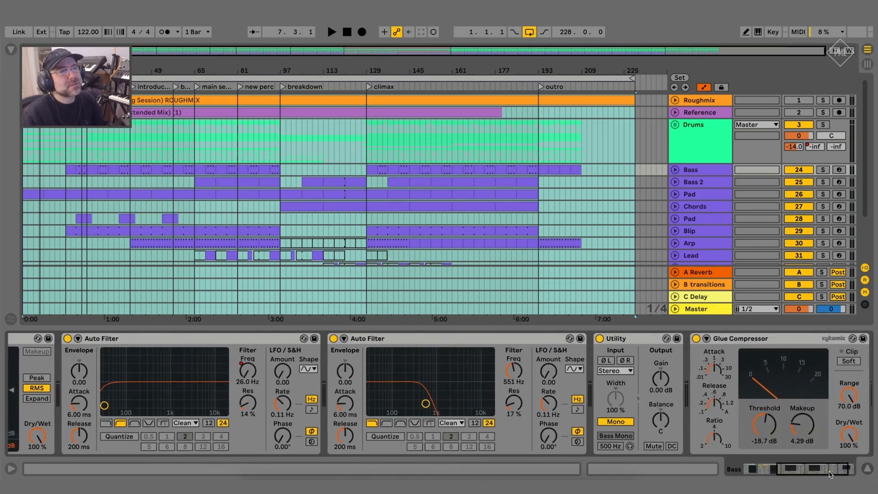
click(700, 170)
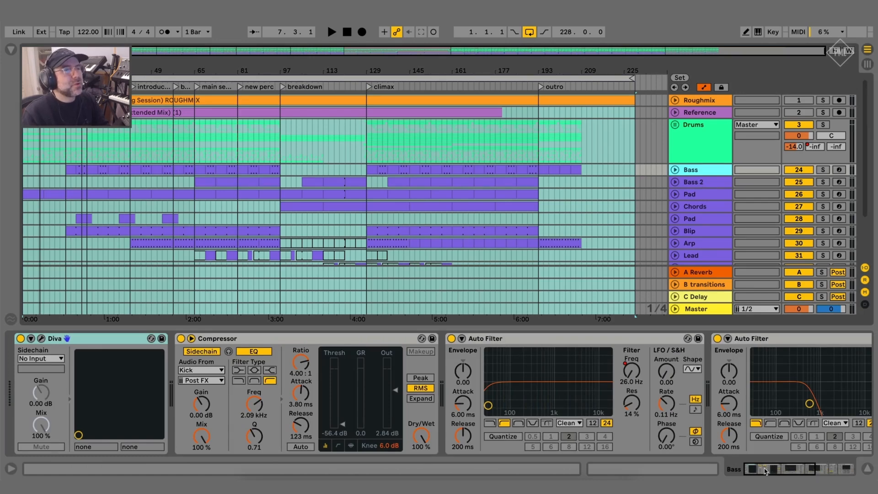
mouse_move(763, 471)
mouse_down()
mouse_move(754, 472)
mouse_move(819, 474)
mouse_move(750, 472)
mouse_up()
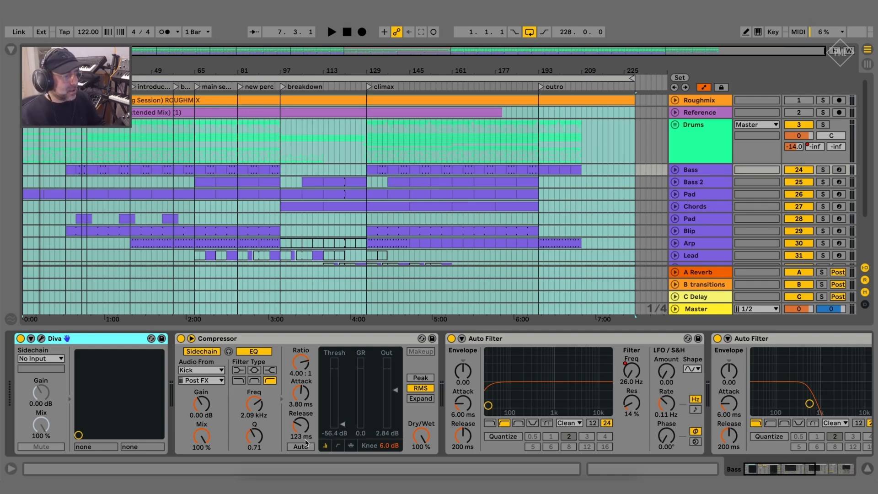
drag(300, 430, 300, 453)
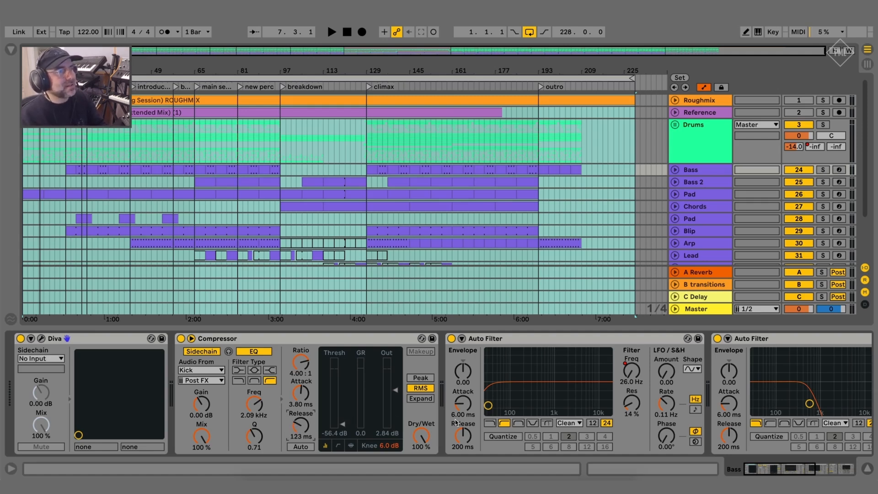
Step: Play the arrangement and watch the Bass track's sidechain Compressor, checking its Auto Filters, Utility and Glue Compressor too
click(686, 172)
key(space)
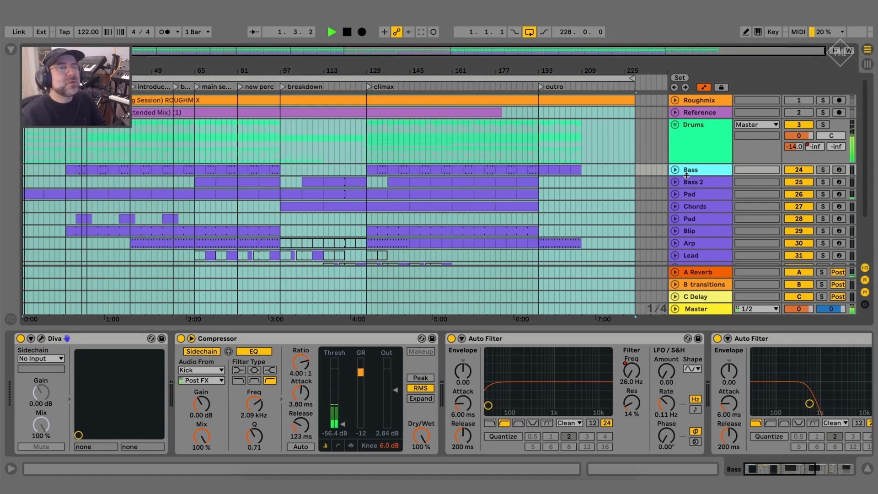
scroll(602, 249, down, 5)
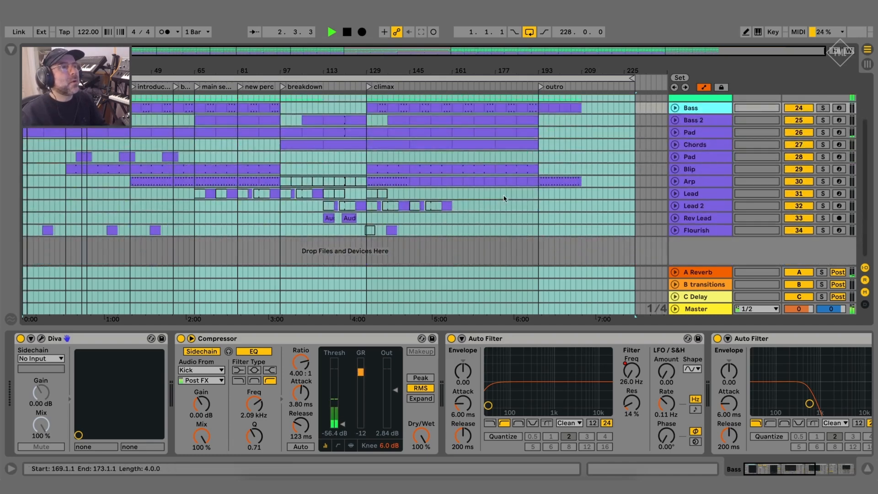
scroll(531, 241, up, 4)
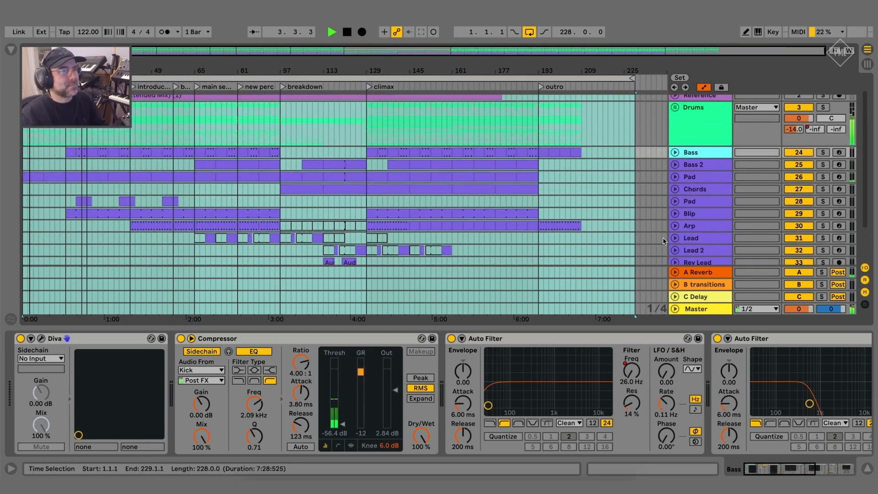
scroll(645, 243, down, 4)
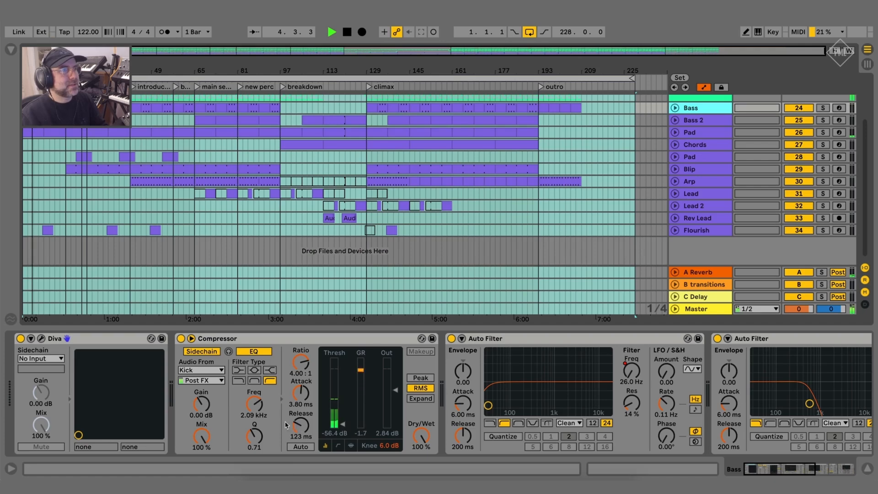
drag(763, 465, 802, 465)
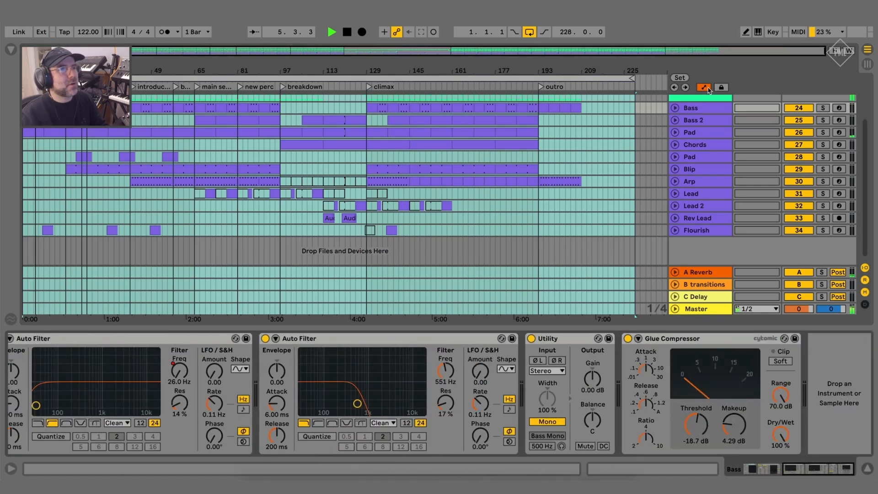
Step: Review the device chains of the Bass 2 track and the Pad track below it, ending on the Bass track
click(700, 132)
click(698, 120)
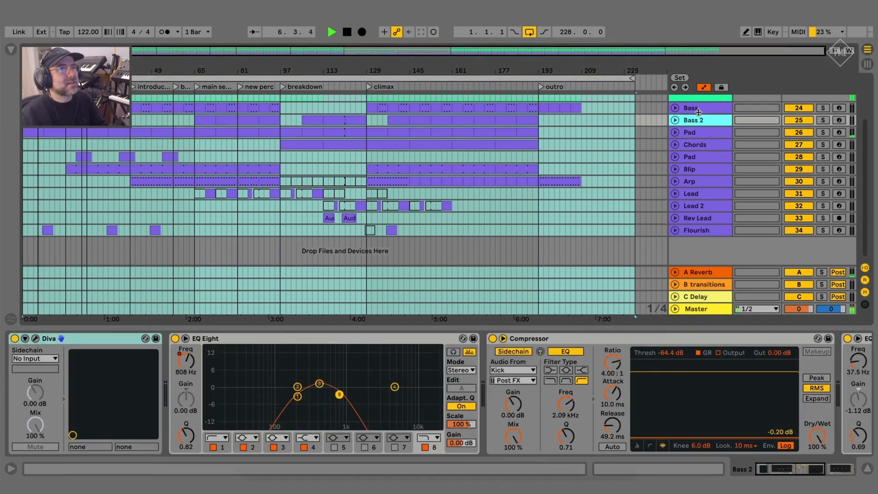
click(701, 132)
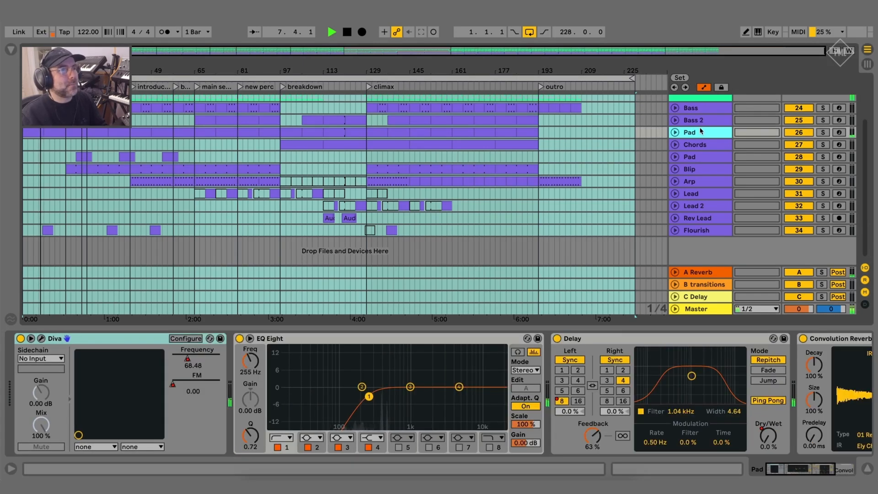
click(704, 120)
click(707, 110)
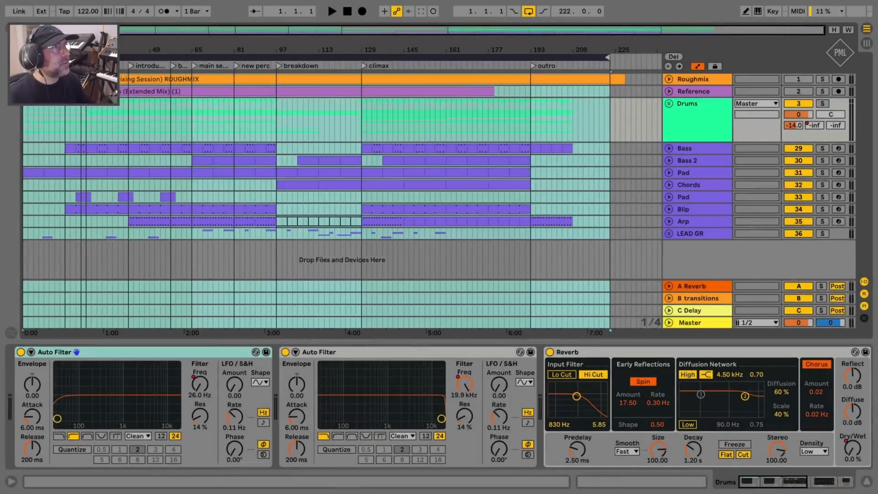
Step: Unfold the Drums group and review its grouped percussion tracks and the Ghost Kick's sampler
click(736, 112)
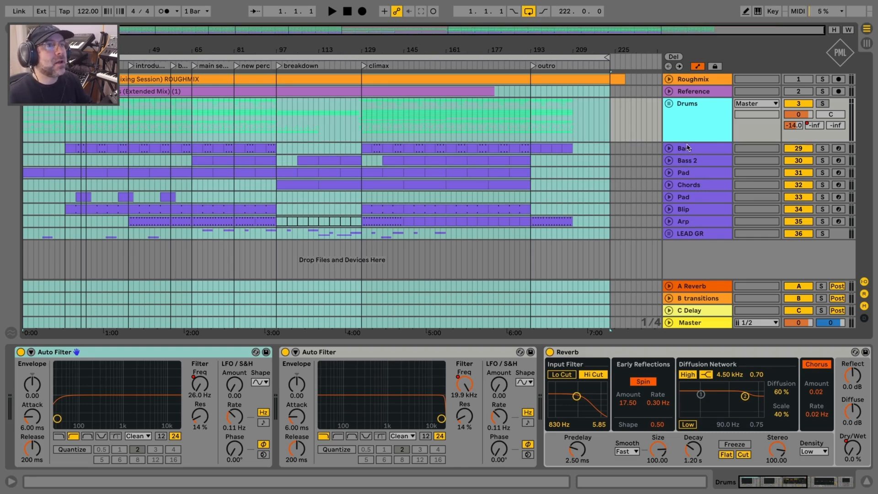
click(669, 103)
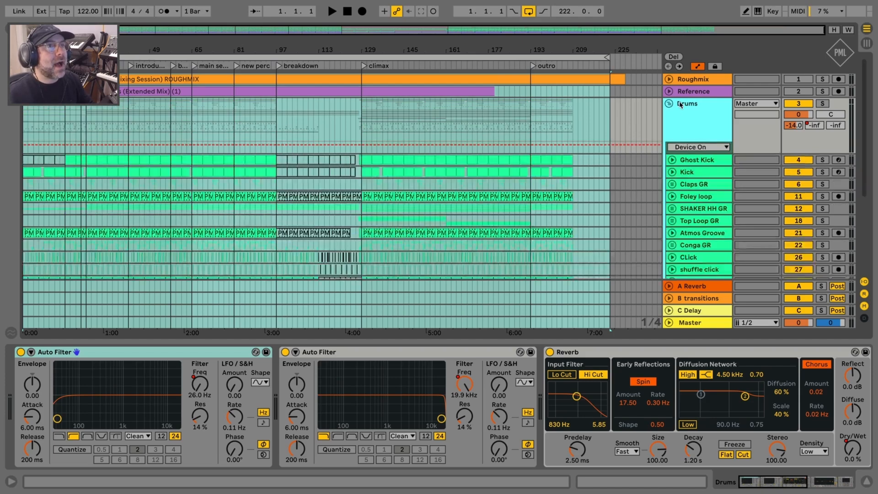
scroll(575, 206, down, 2)
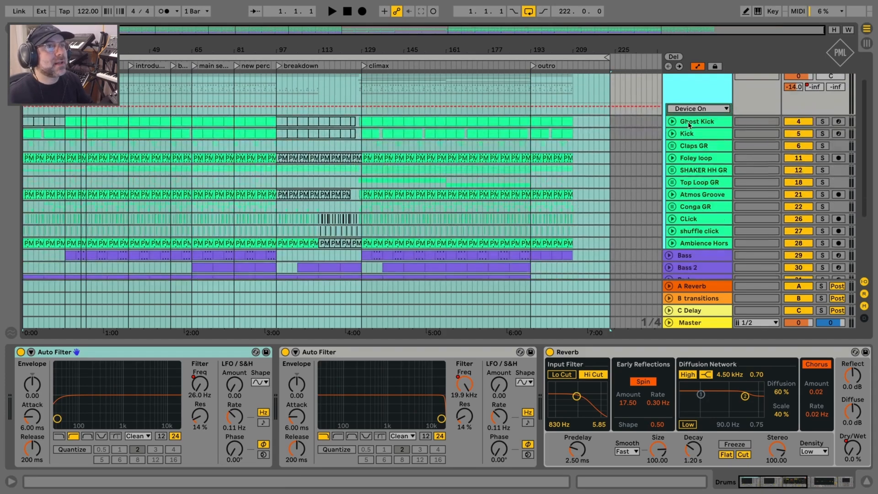
click(689, 123)
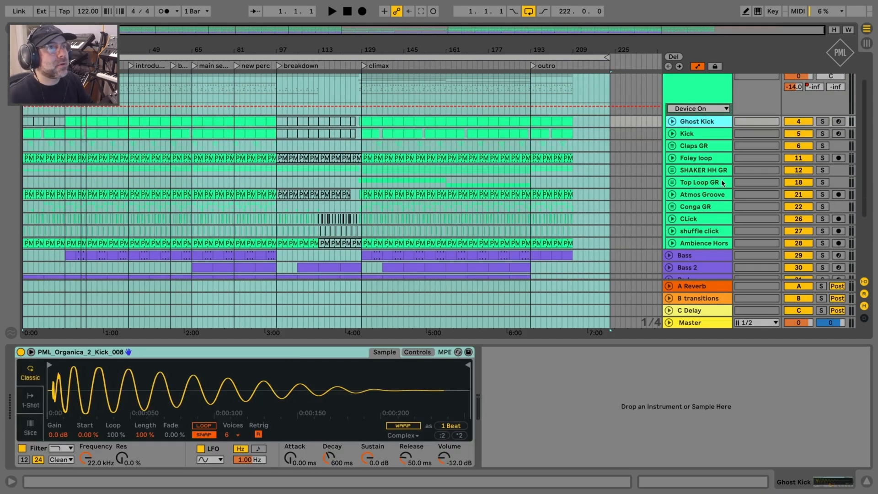
scroll(716, 171, up, 3)
click(701, 105)
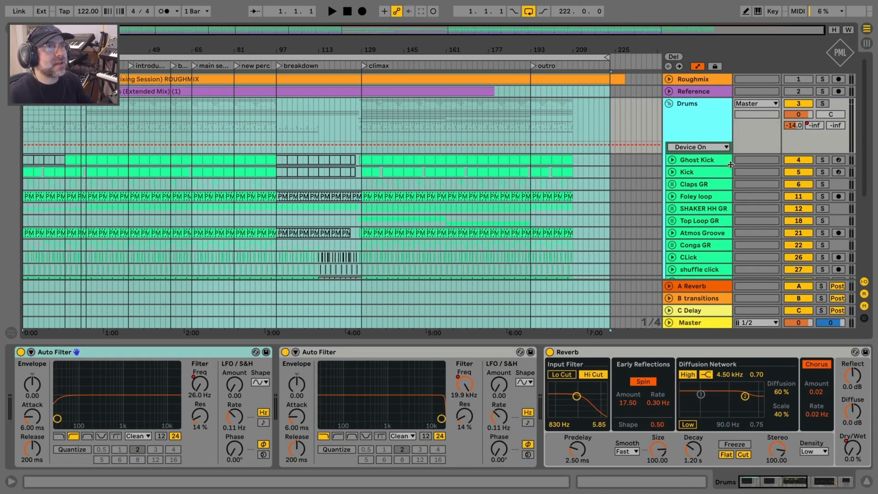
scroll(729, 251, down, 4)
scroll(729, 250, up, 4)
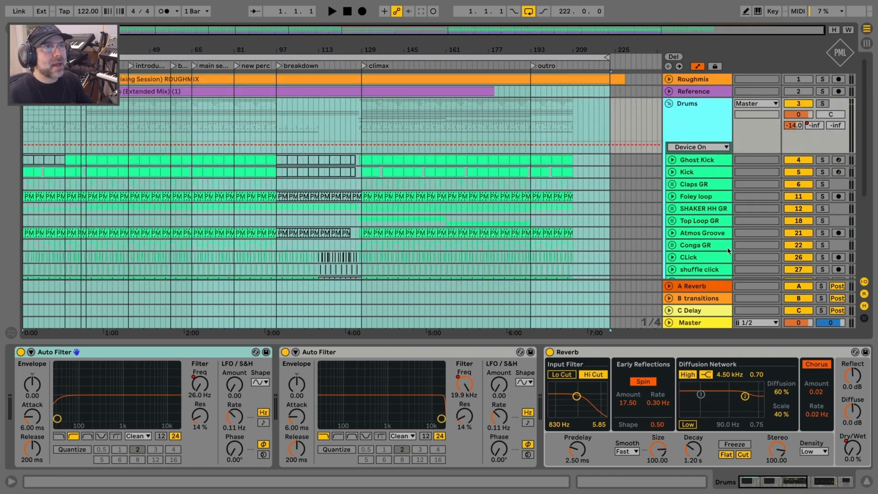
Step: Examine the Drums group's chain through its Reverb, EQ Eight and Glue Compressor, and show the Kick track's devices
click(804, 488)
drag(804, 488, 780, 492)
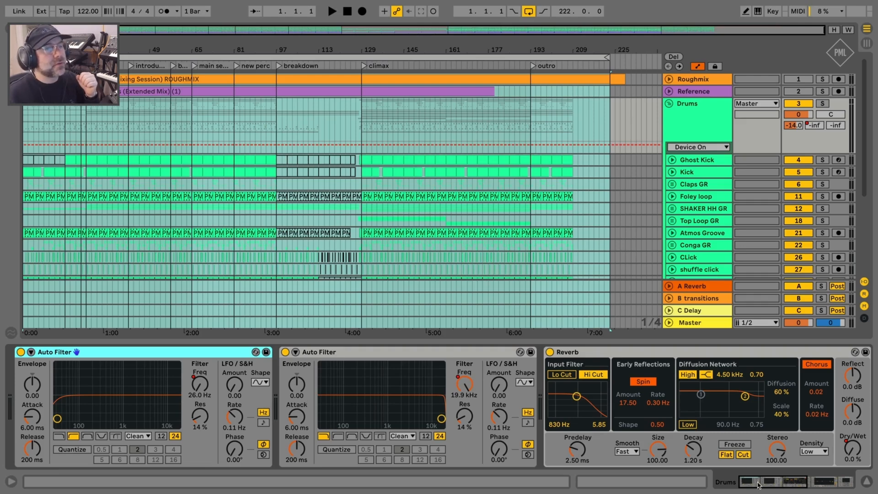
drag(762, 484, 812, 487)
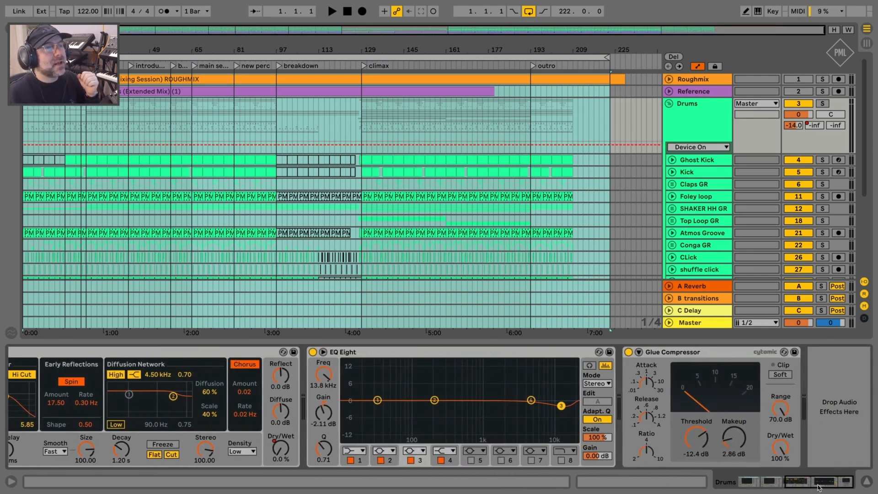
click(684, 105)
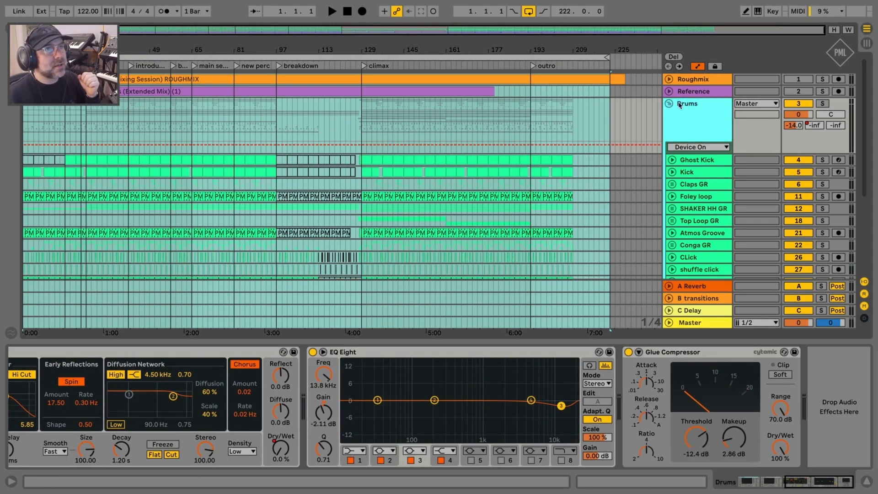
click(700, 173)
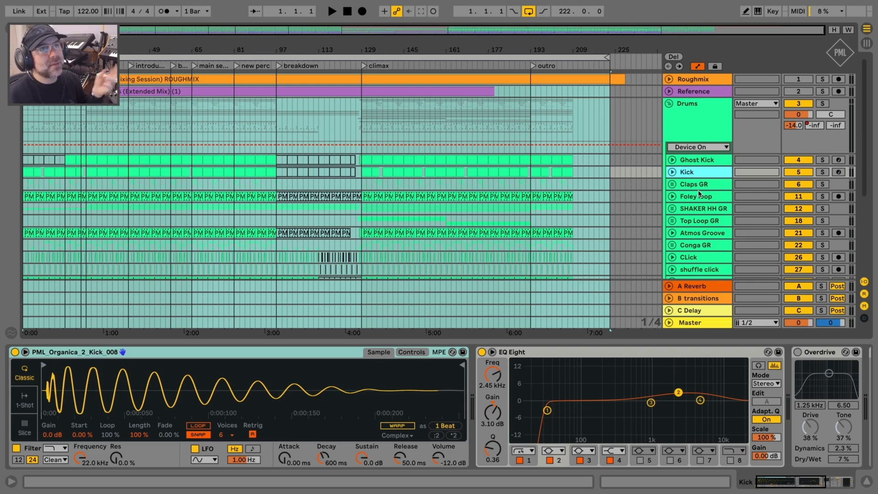
scroll(699, 217, down, 3)
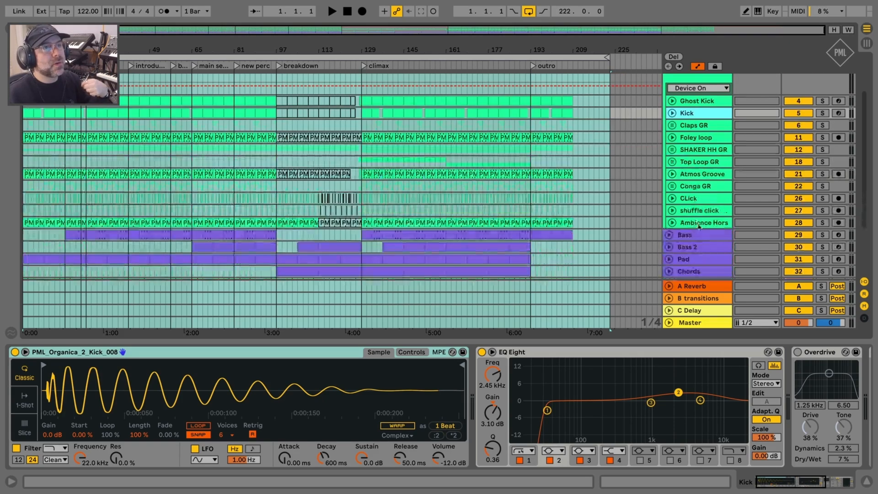
Step: Review the device chains of the Drums group and the Ghost Kick and Kick tracks, ending on the Claps GR group
scroll(695, 229, up, 3)
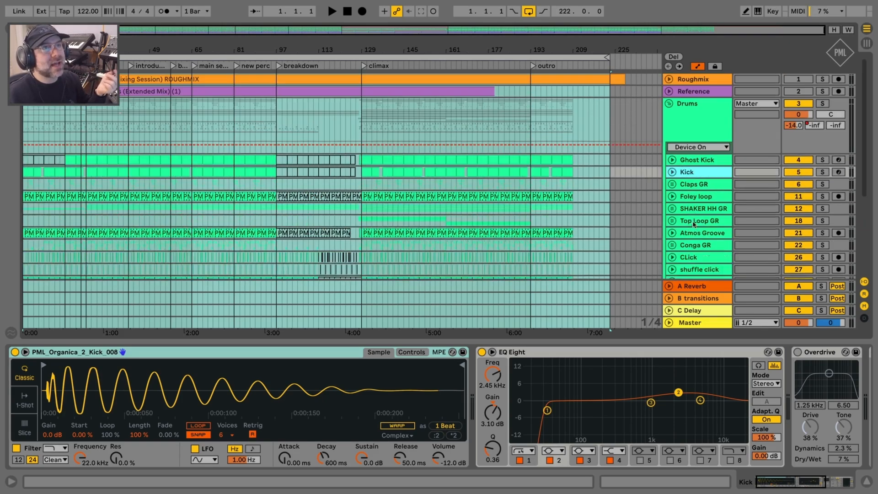
click(689, 105)
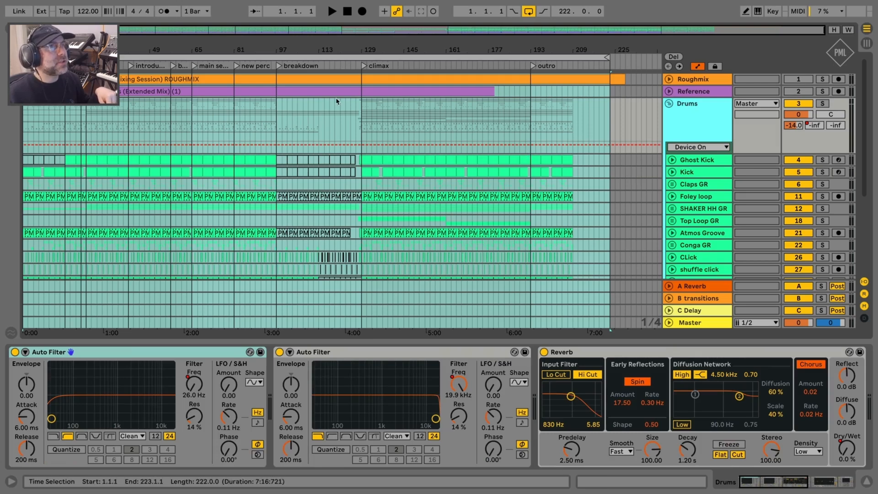
click(691, 161)
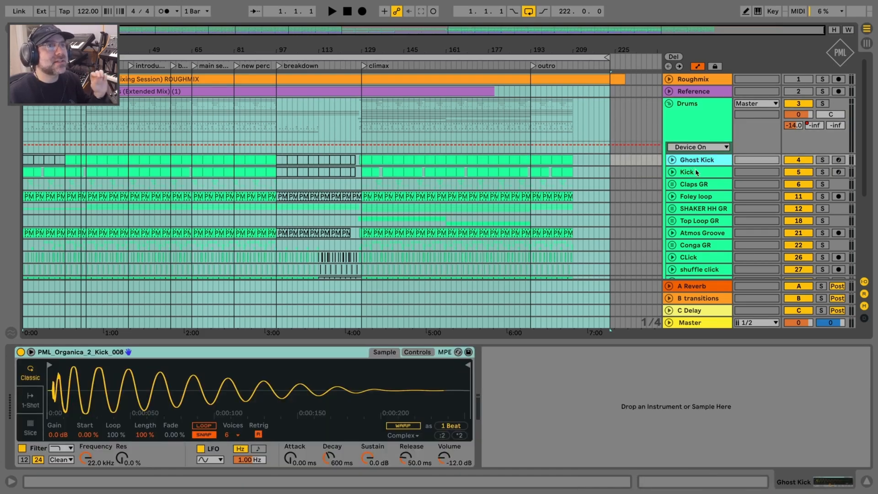
click(697, 173)
click(698, 185)
click(698, 172)
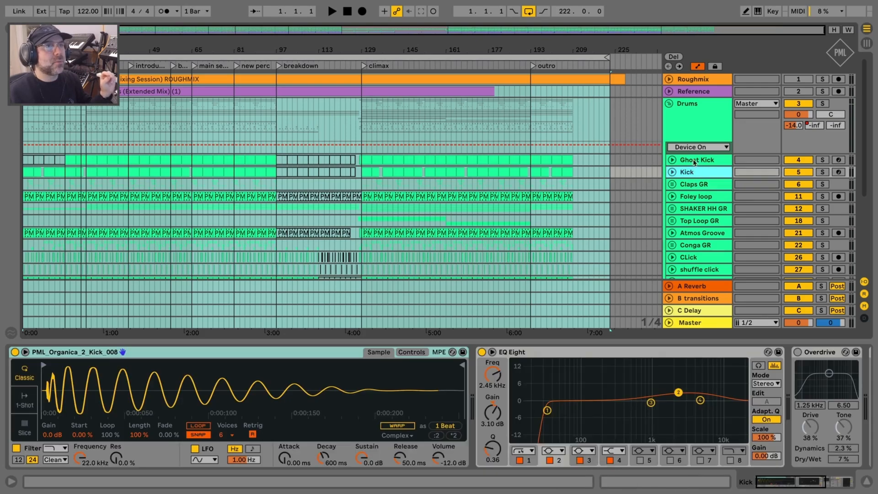
click(694, 160)
click(697, 173)
click(696, 188)
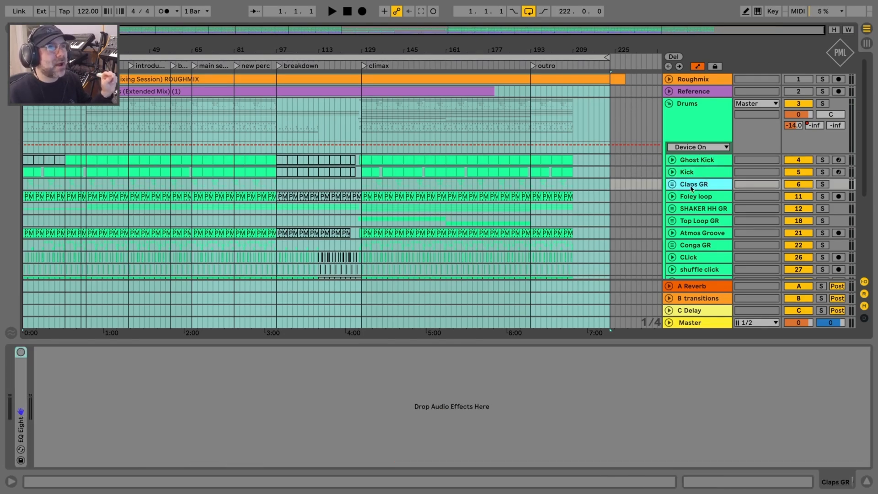
Step: Unfold the Claps GR group and check the devices on each of its clap tracks
click(672, 185)
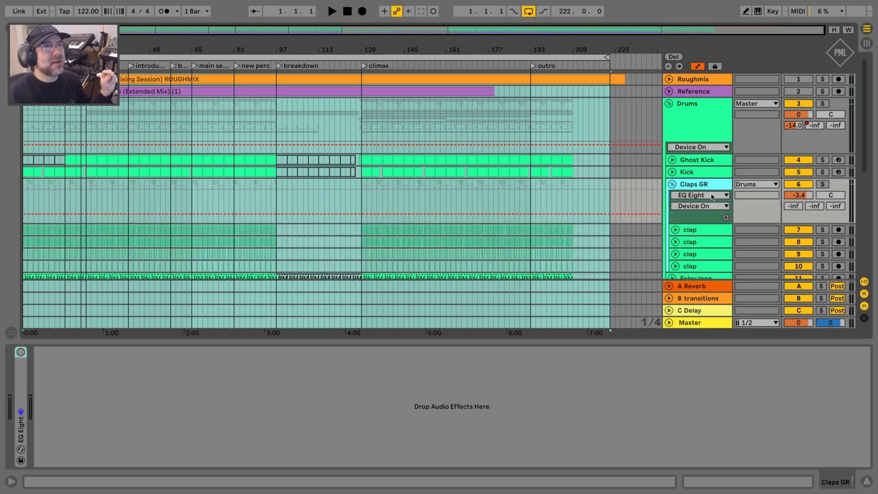
scroll(712, 197, down, 3)
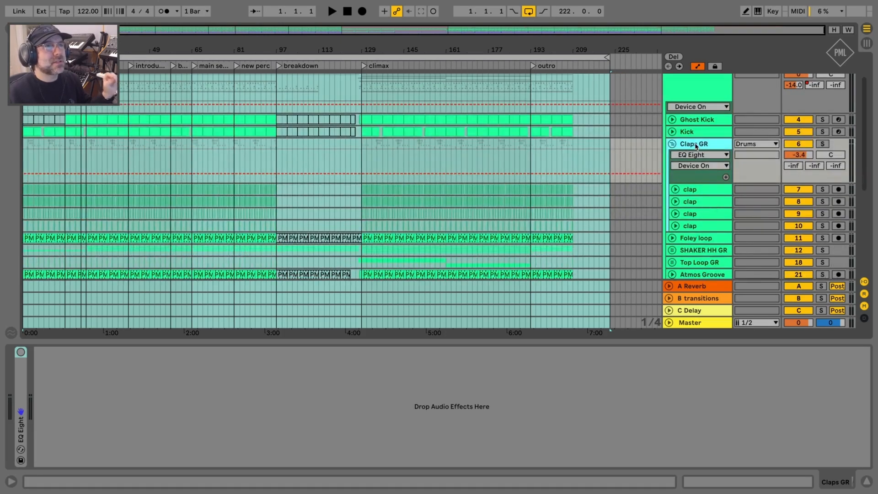
mouse_move(10, 3)
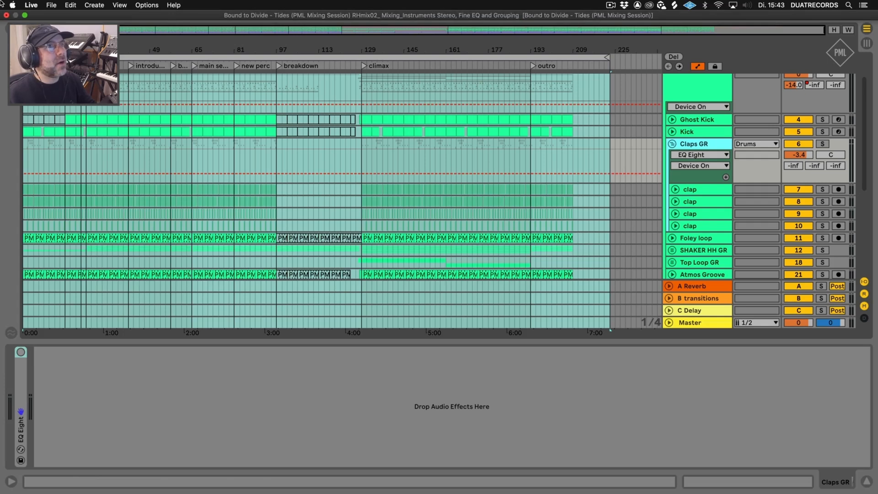
click(698, 188)
click(705, 202)
click(700, 214)
click(703, 225)
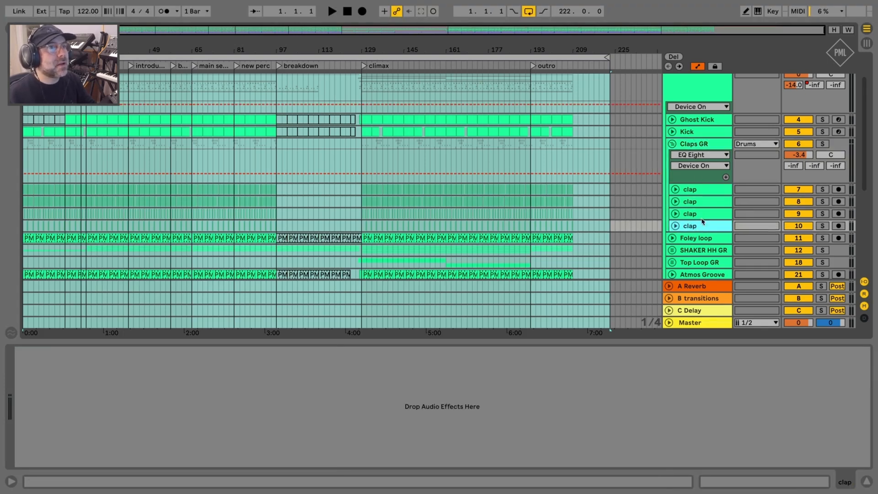
click(701, 214)
click(700, 201)
click(700, 189)
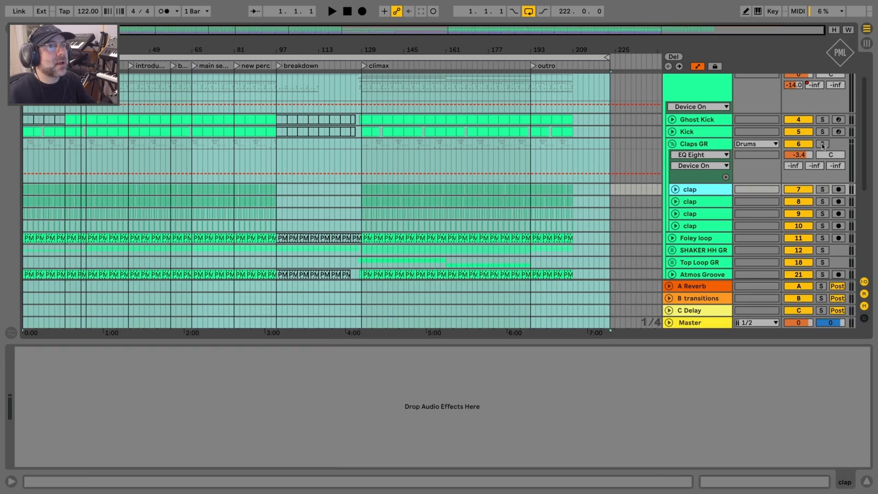
Step: Solo the Claps GR group and play from the climax, comparing track 8's clap with its EQ Eight bypassed and active
click(823, 145)
click(697, 202)
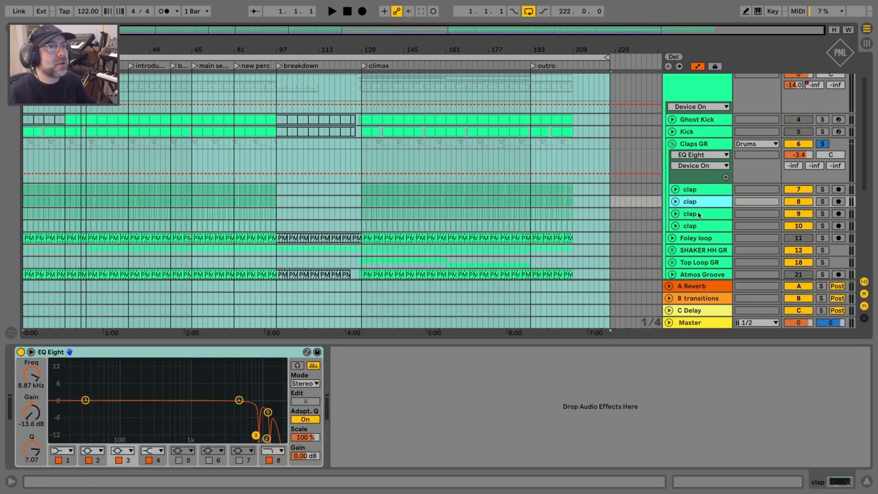
click(699, 213)
click(701, 201)
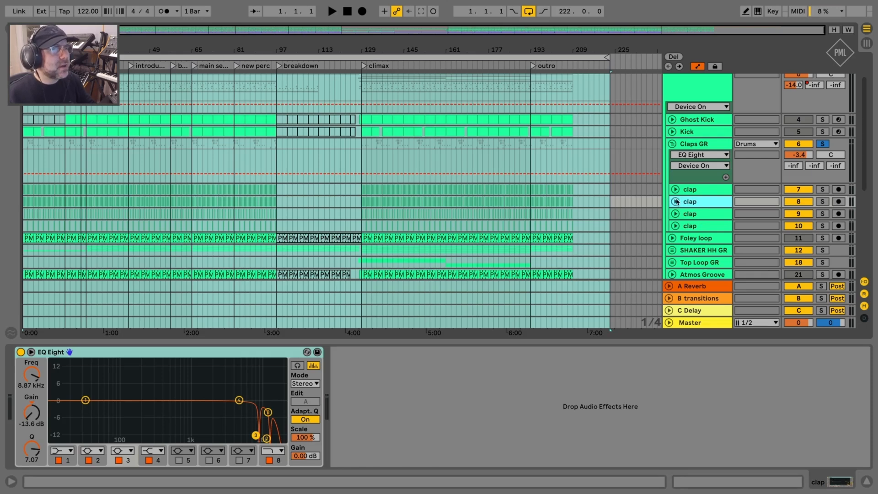
click(677, 201)
click(367, 69)
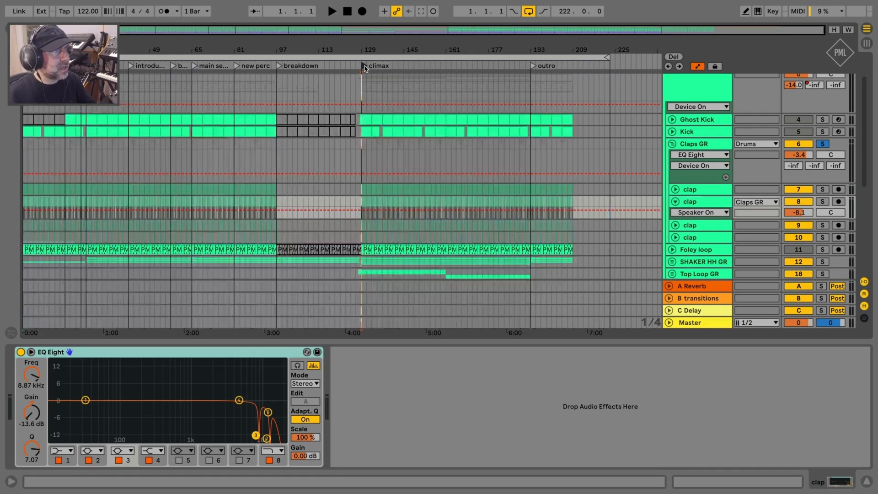
key(space)
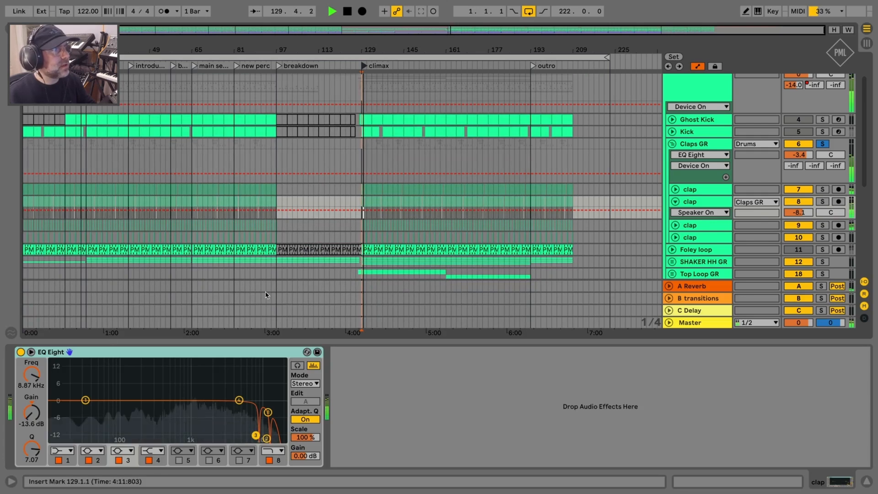
click(20, 353)
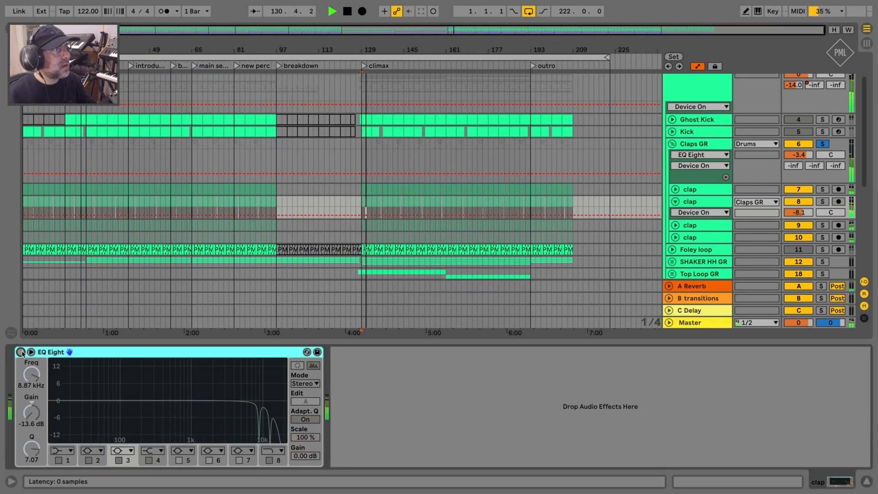
click(21, 352)
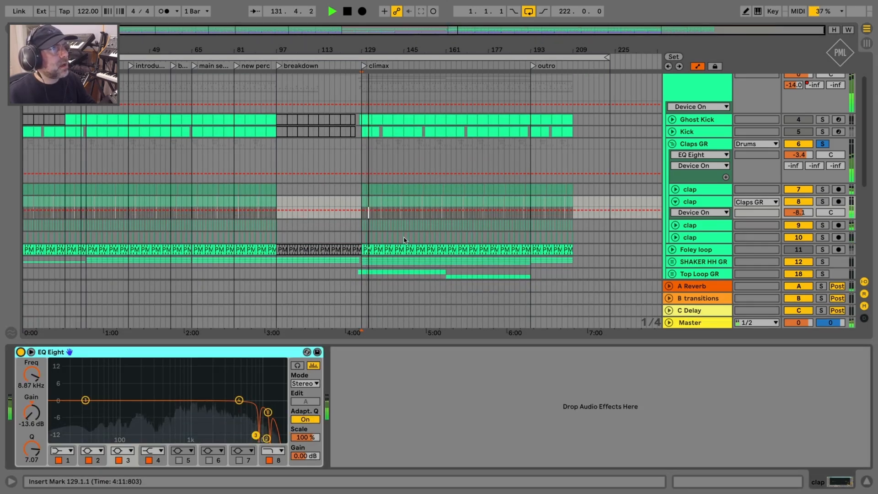
key(space)
Step: Audition the soloed Claps GR group from the climax, collapse clap track 8 and unsolo the group to hear the full mix
click(710, 250)
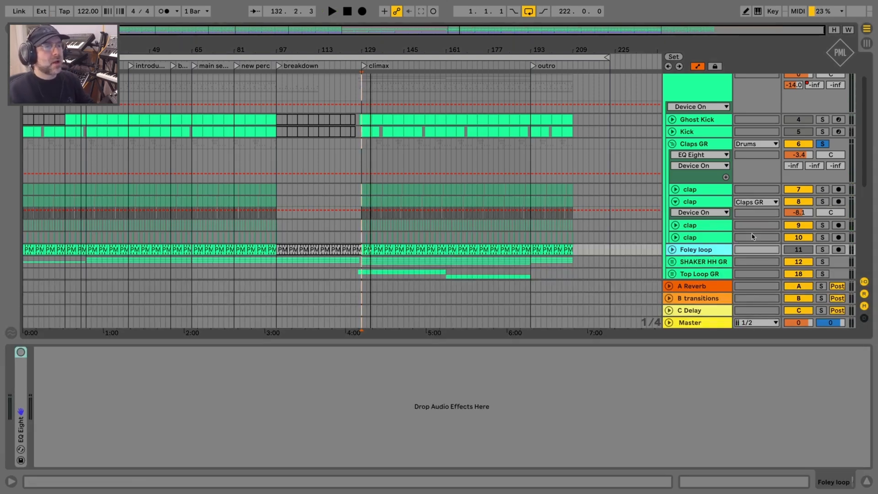
click(707, 145)
key(space)
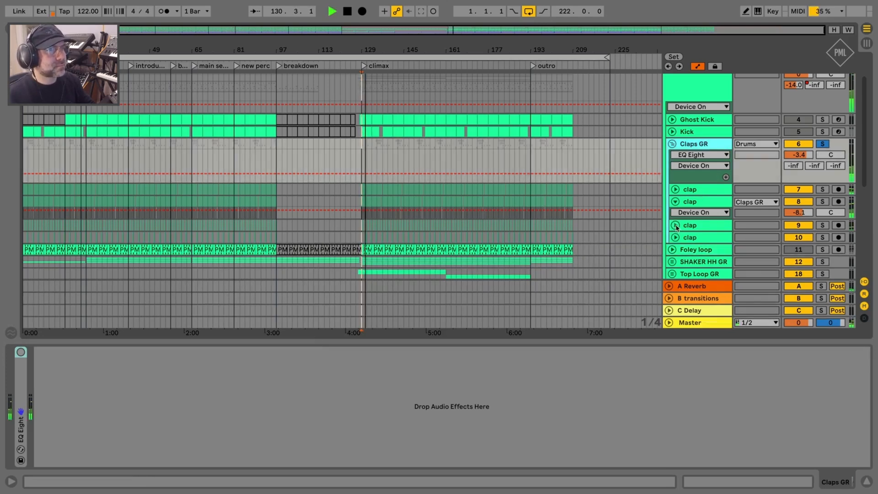
click(675, 202)
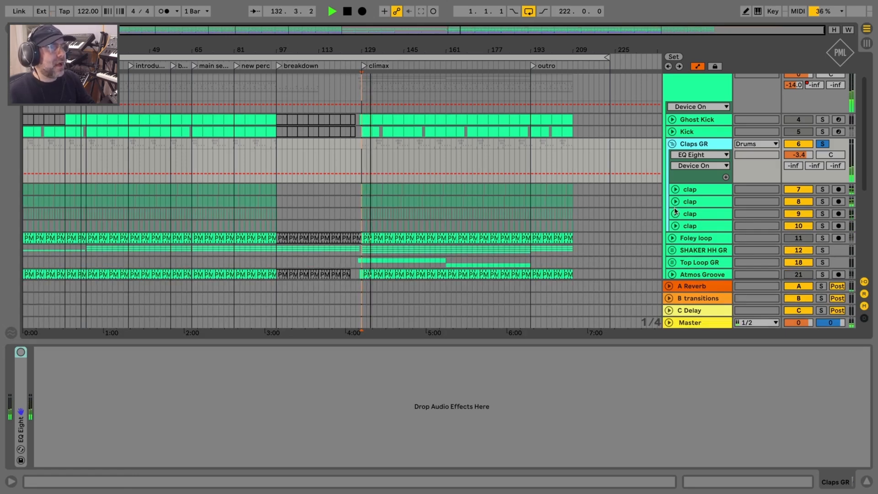
double_click(709, 143)
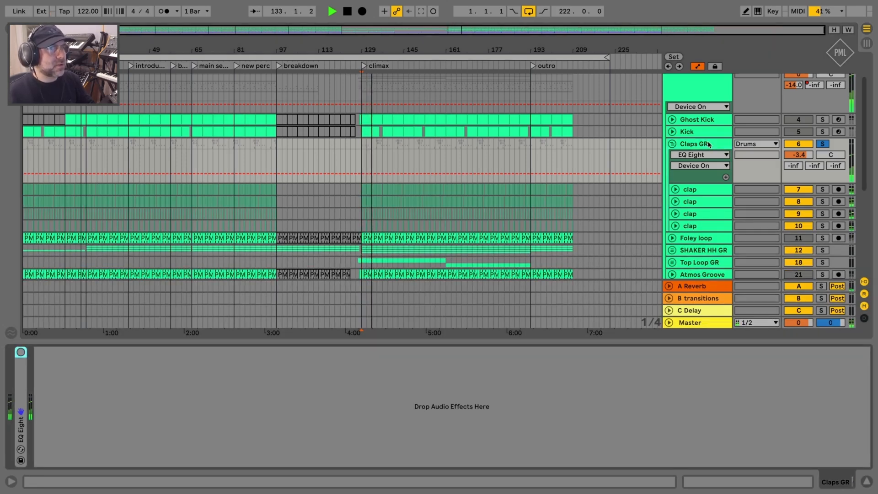
click(823, 144)
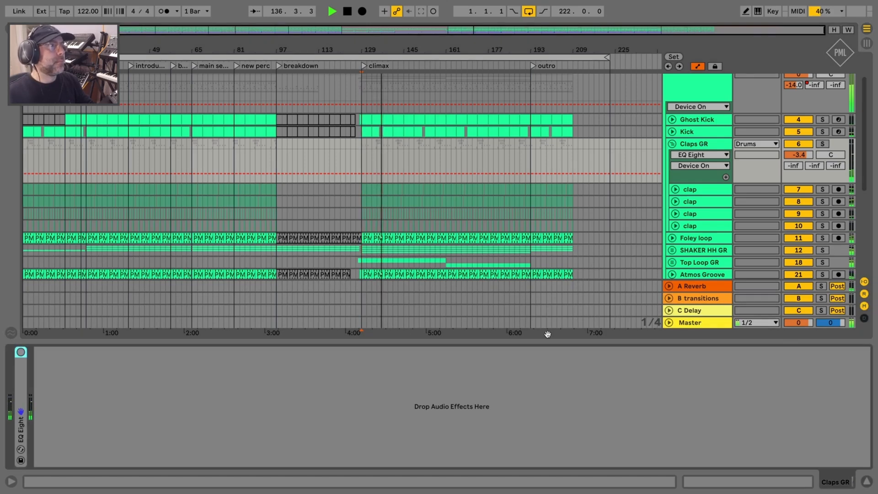
Step: Expand the Claps GR group's EQ Eight, compare it active and bypassed during playback, and leave it switched on
double_click(21, 366)
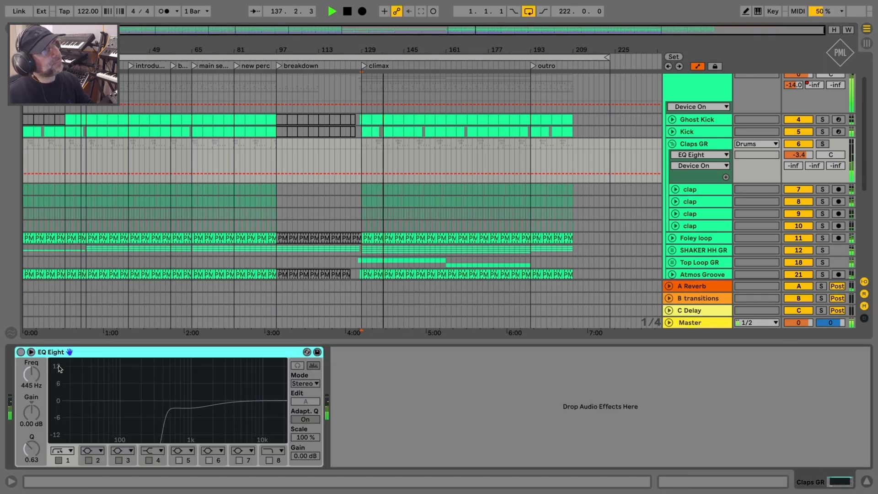
click(23, 352)
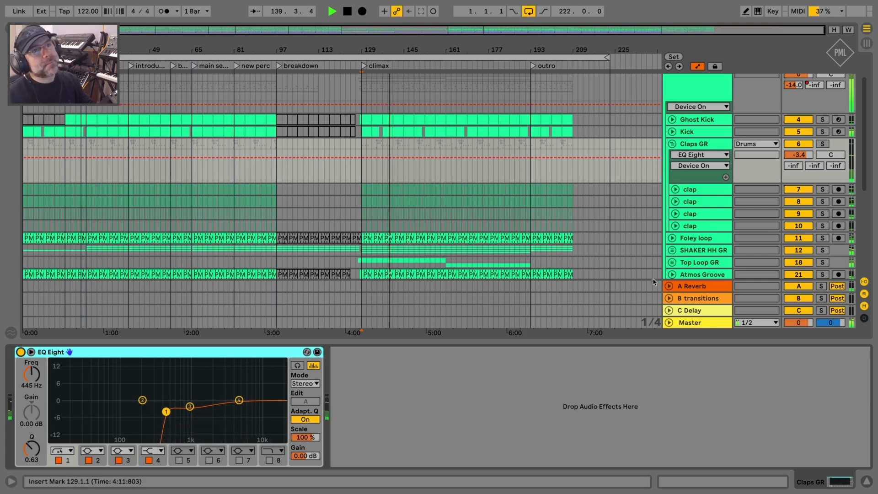
click(21, 352)
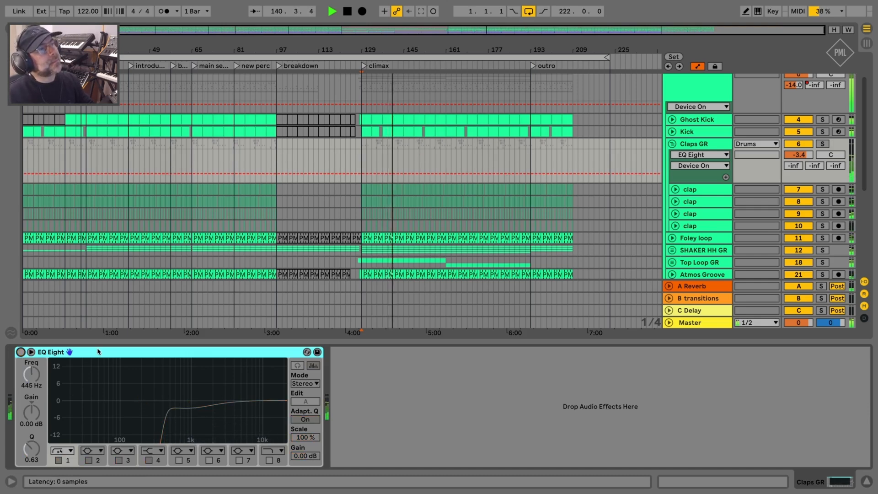
key(space)
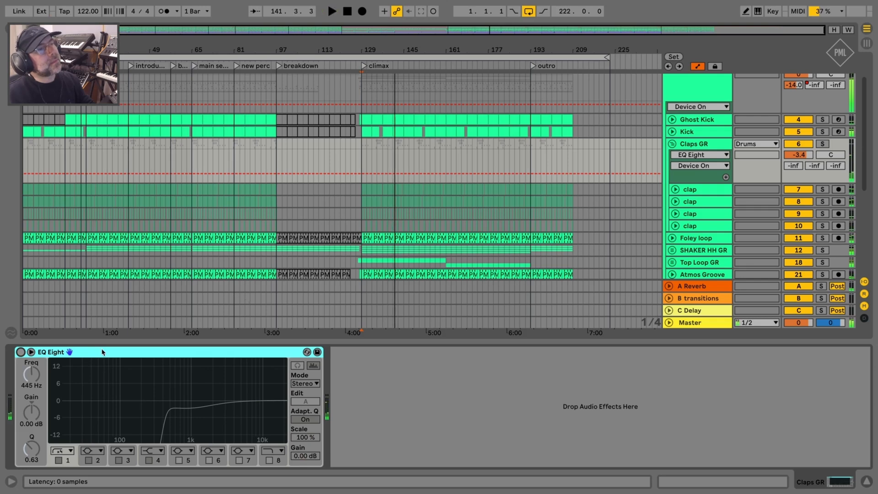
click(705, 145)
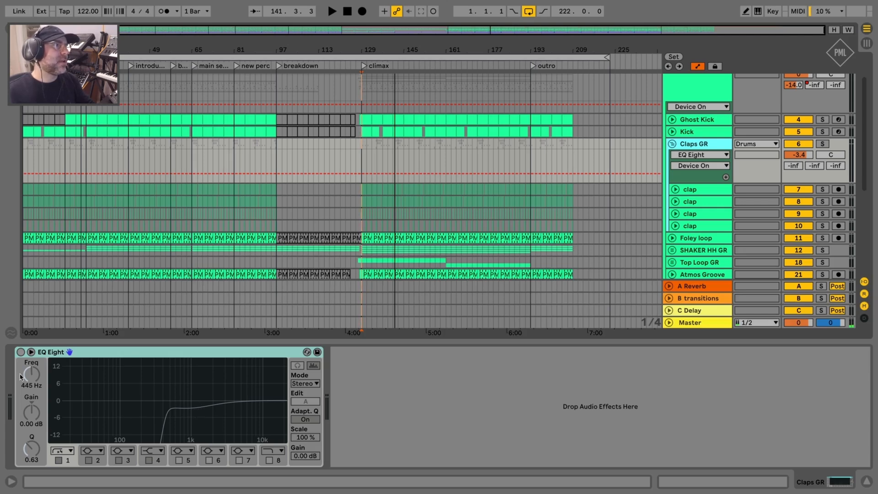
click(19, 351)
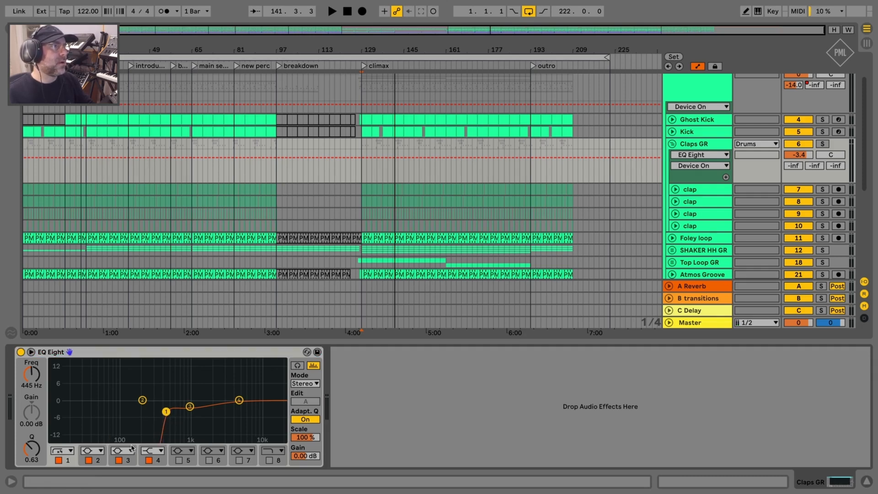
Step: Inspect the Claps GR group's EQ Eight curve in the enlarged display, show the browser and return to the arrangement
double_click(165, 415)
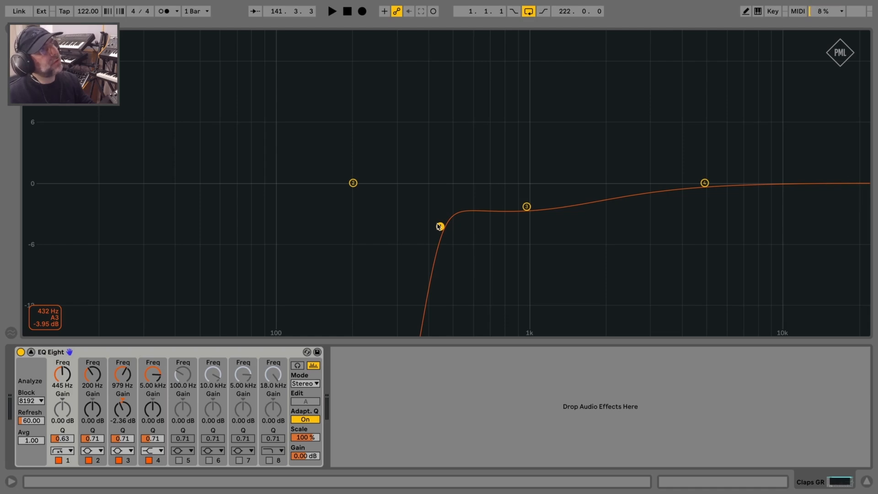
key(ctrl+alt+b)
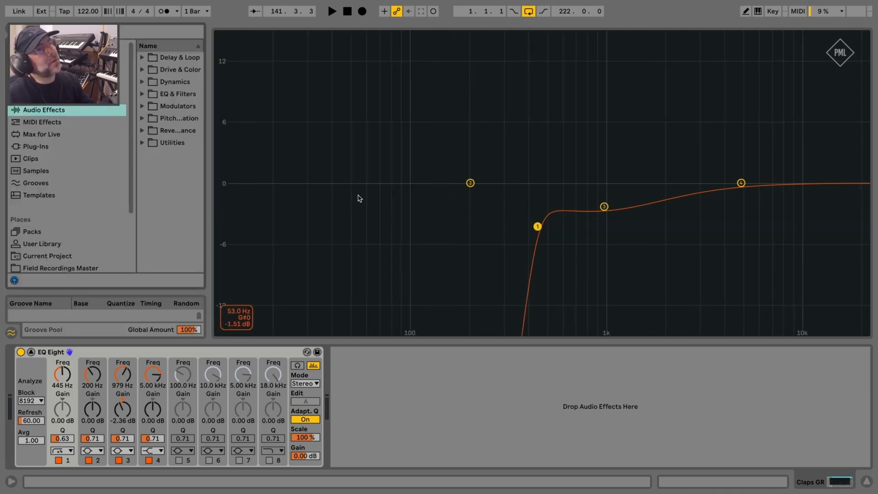
double_click(474, 232)
drag(496, 50, 495, 37)
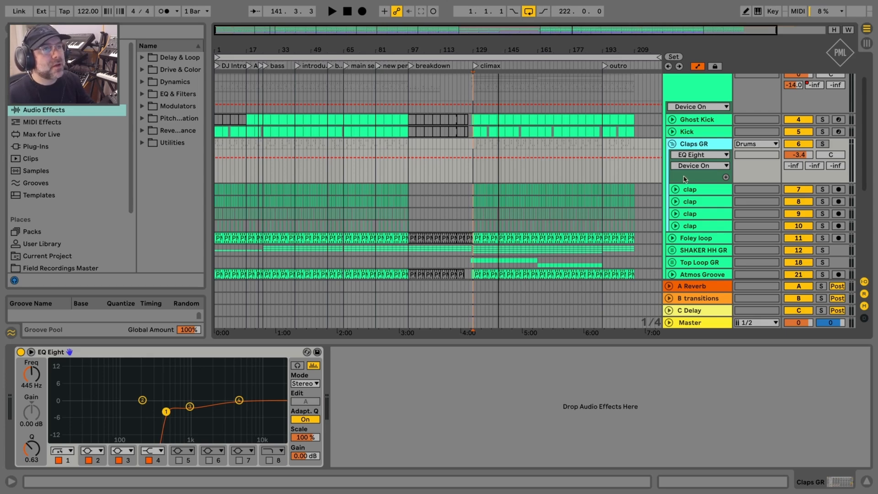
Step: Compare the Claps GR group's EQ Eight with the devices on its first three clap tracks
click(689, 190)
click(673, 145)
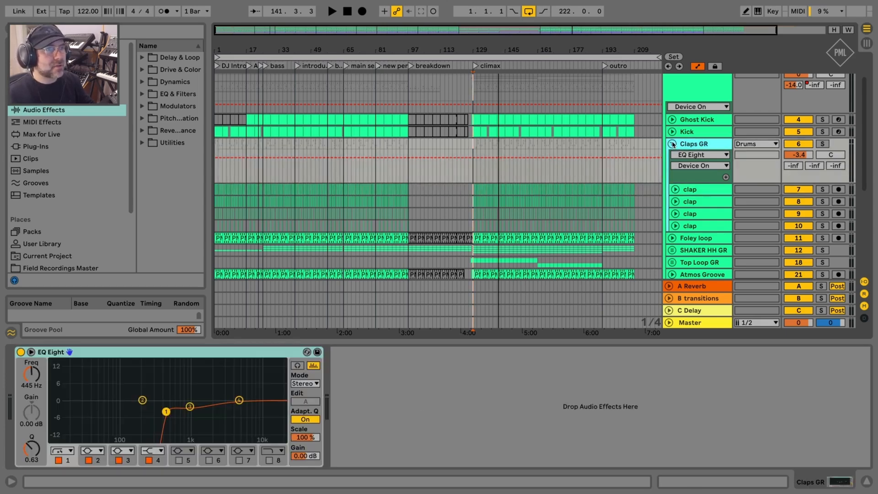
click(692, 190)
click(692, 143)
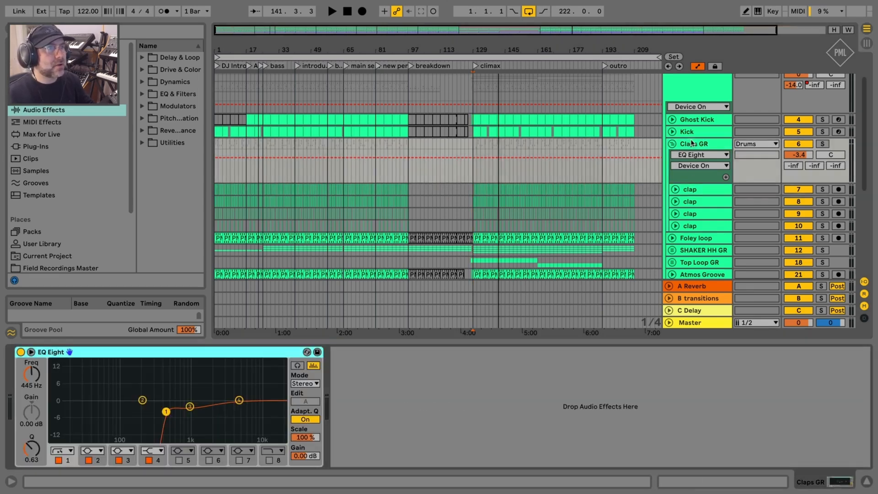
click(692, 188)
click(692, 201)
click(693, 212)
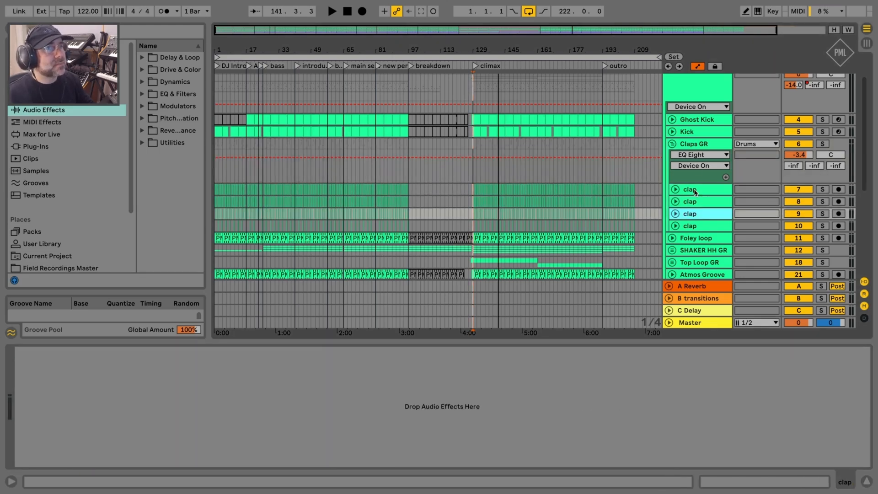
Step: Collapse the Claps GR group and audition it soloed together with the expanded Foley loop track from the climax
click(675, 145)
click(691, 157)
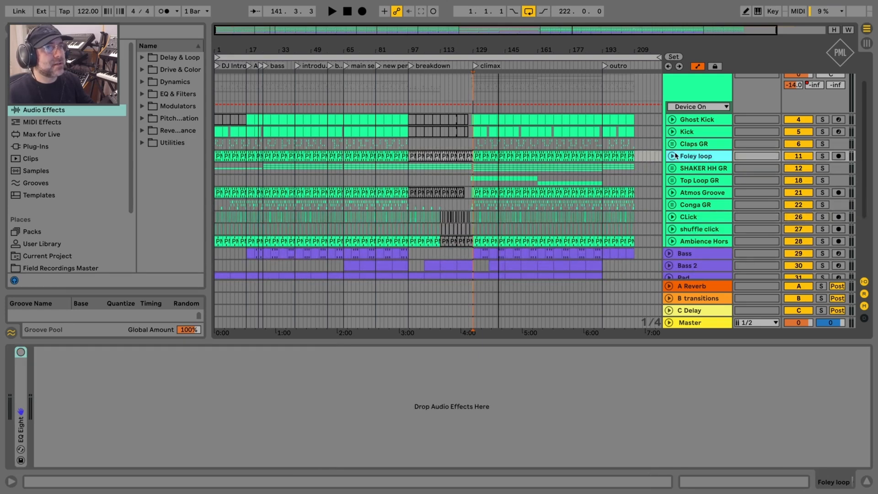
key(space)
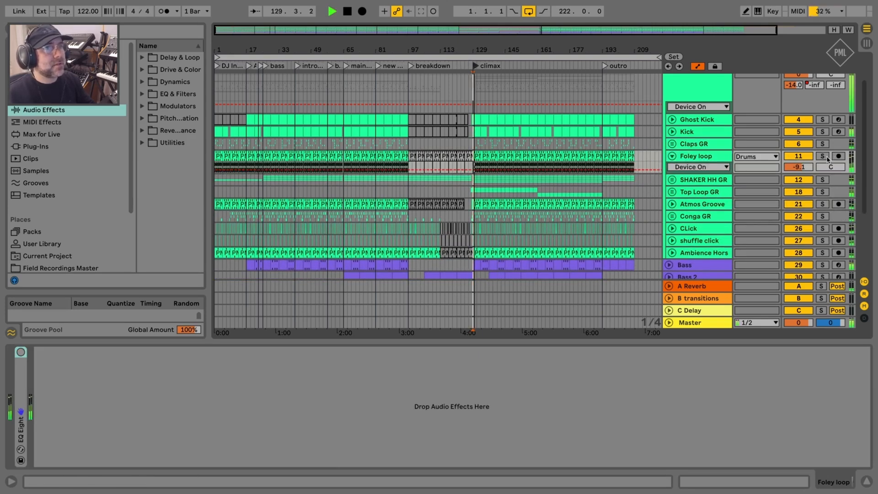
click(823, 156)
click(691, 158)
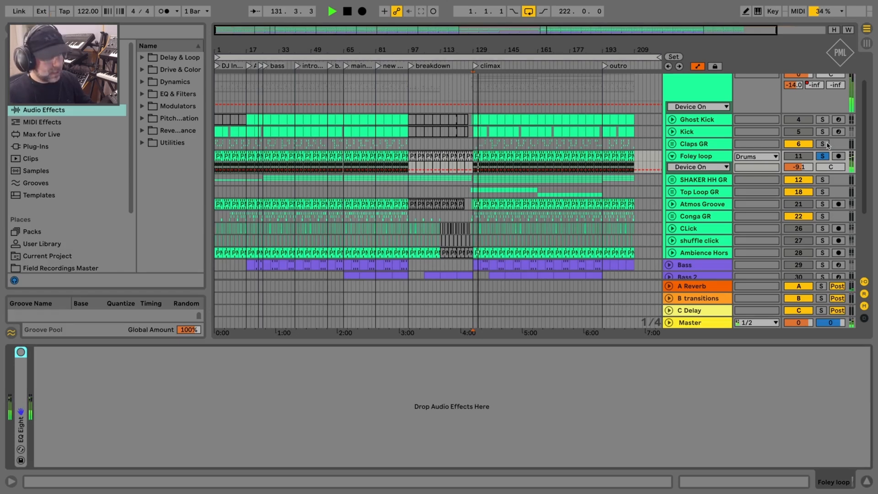
click(823, 145)
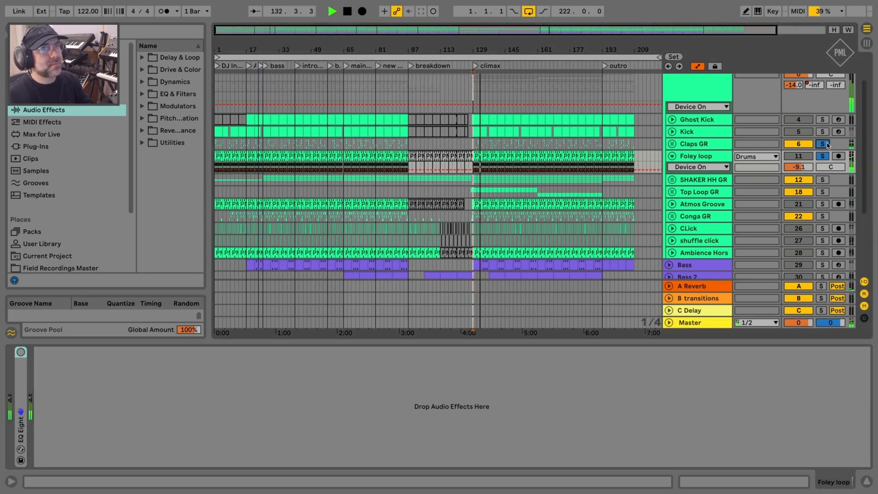
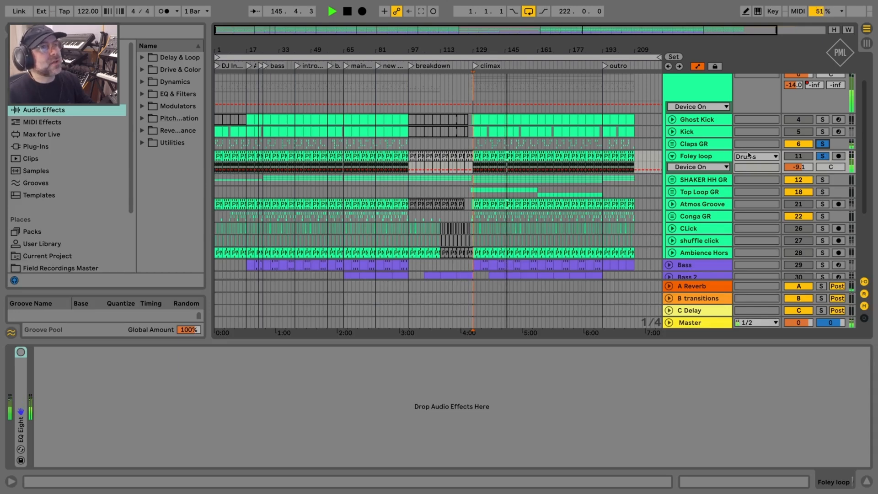
Step: Expand the Foley loop's EQ Eight and compare it active and bypassed against the soloed claps, leaving it switched on
click(695, 158)
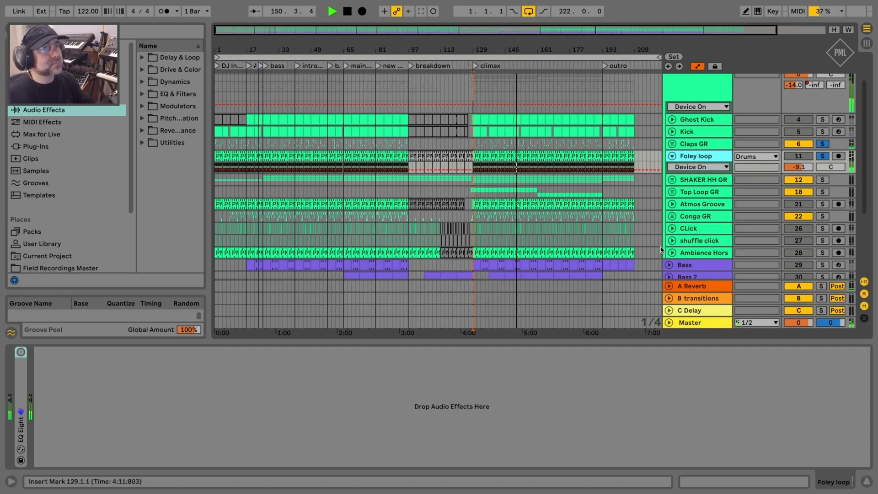
click(703, 144)
double_click(704, 156)
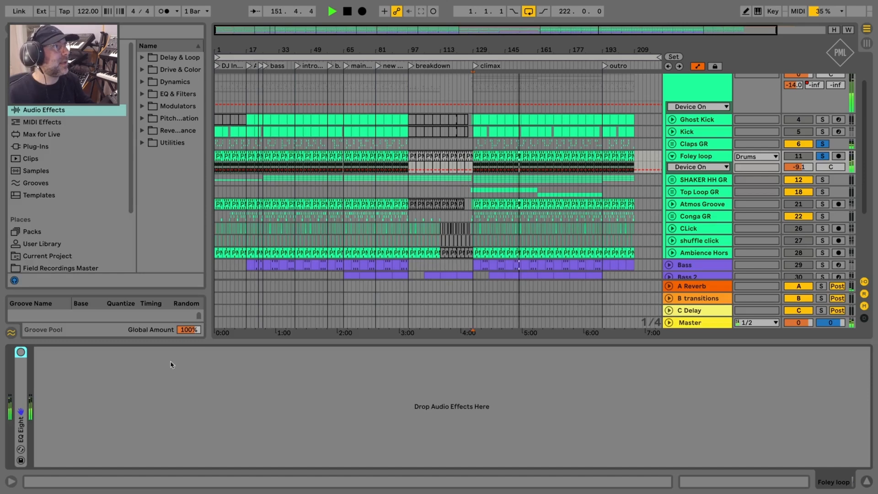
double_click(24, 366)
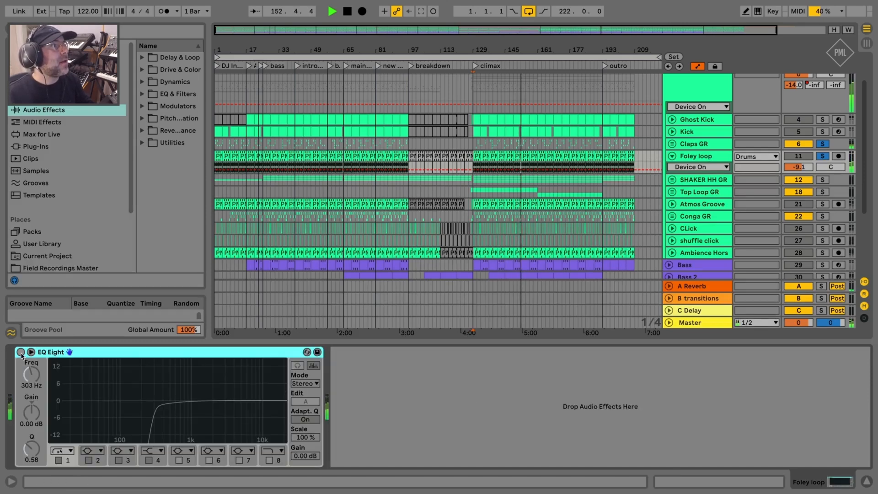
click(21, 352)
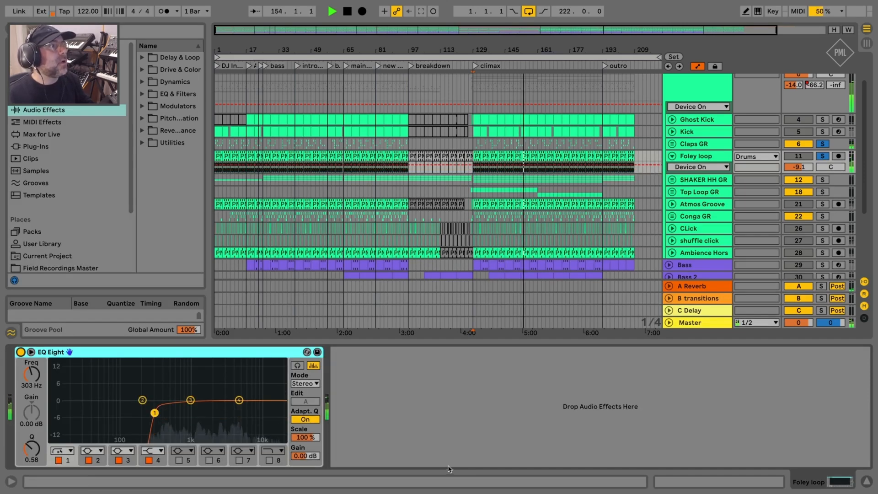
click(21, 351)
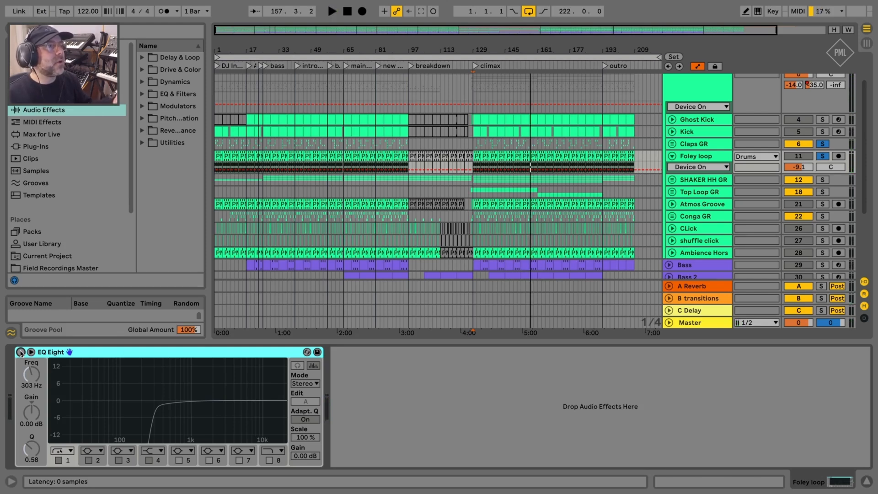
key(space)
click(20, 351)
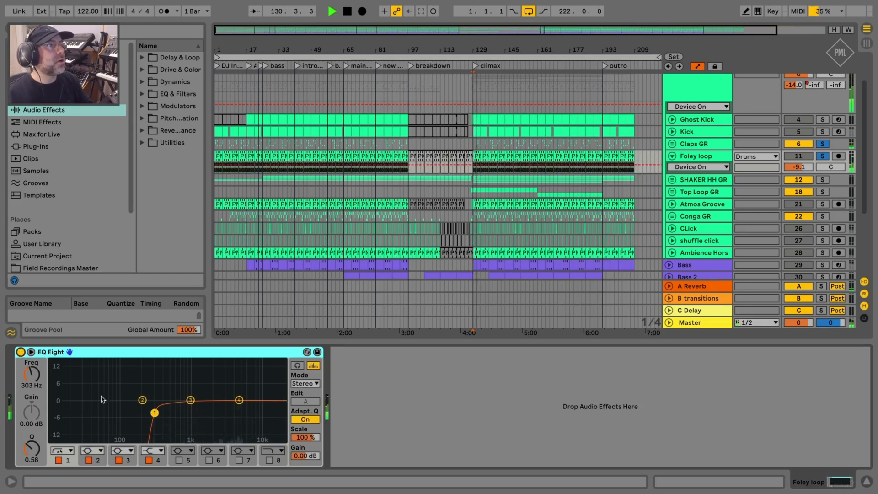
click(21, 351)
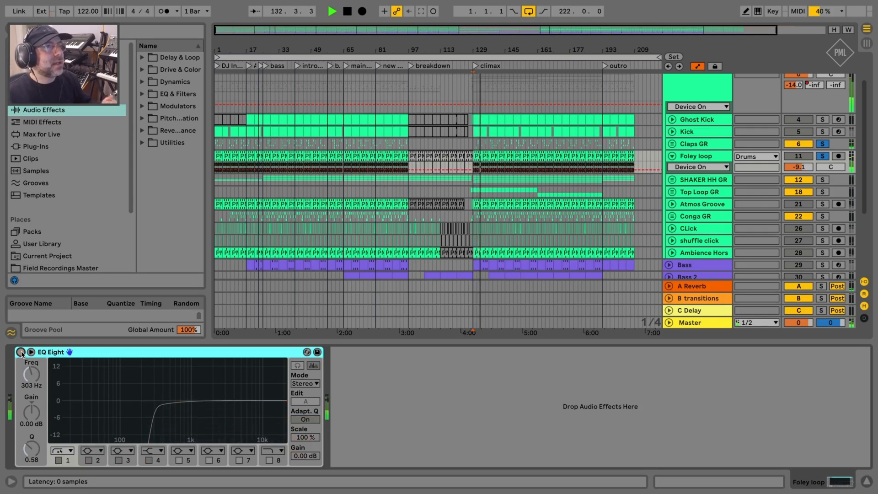
click(20, 352)
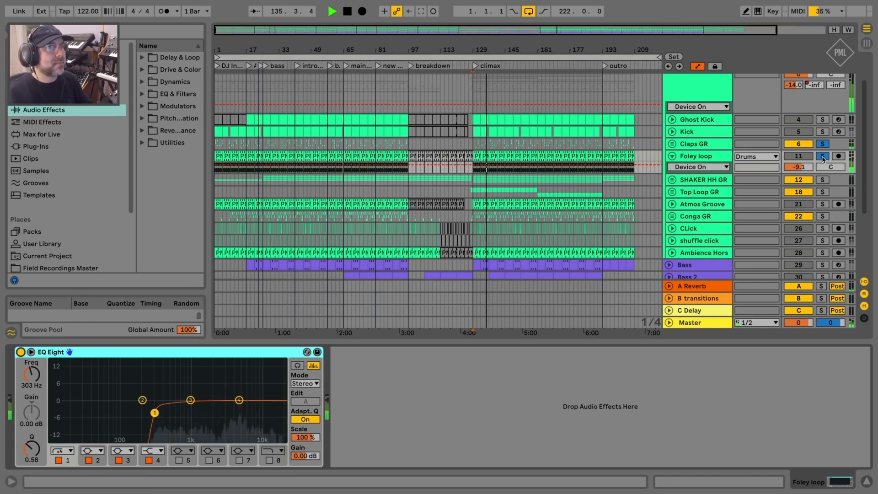
Step: Unsolo the foley and claps, compare the Foley loop's EQ Eight bypassed in the full mix, and leave it switched on
click(822, 156)
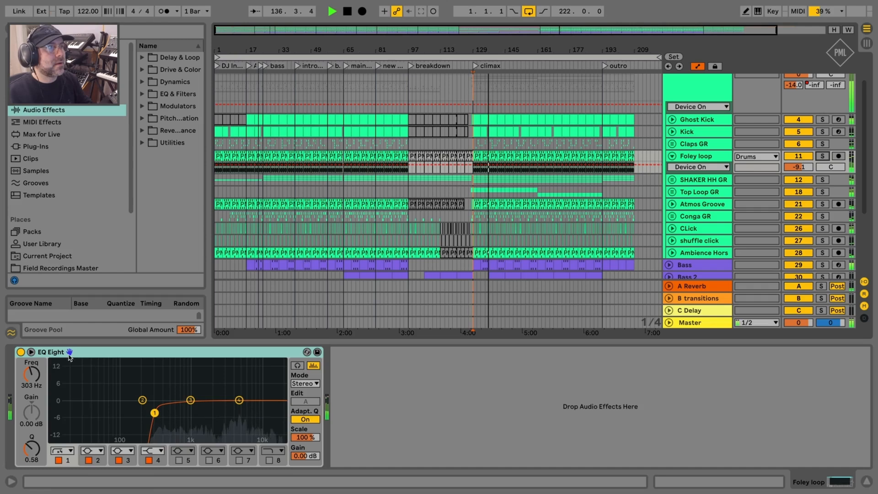
click(20, 353)
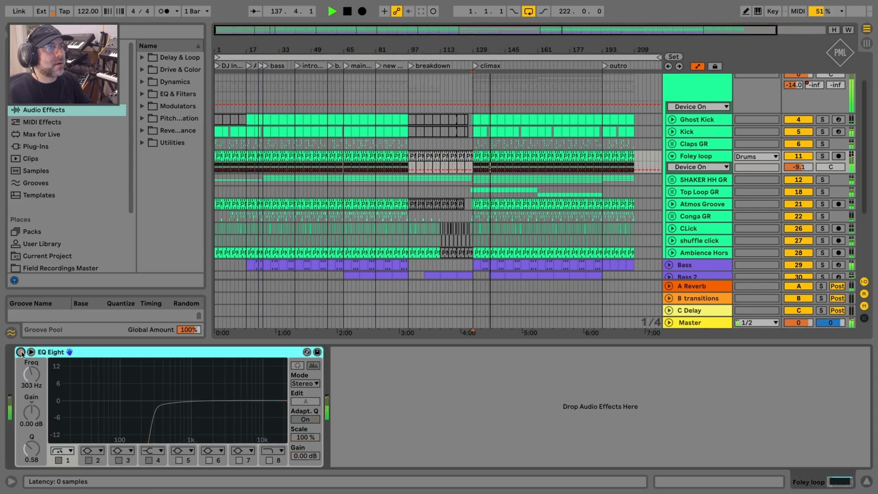
key(space)
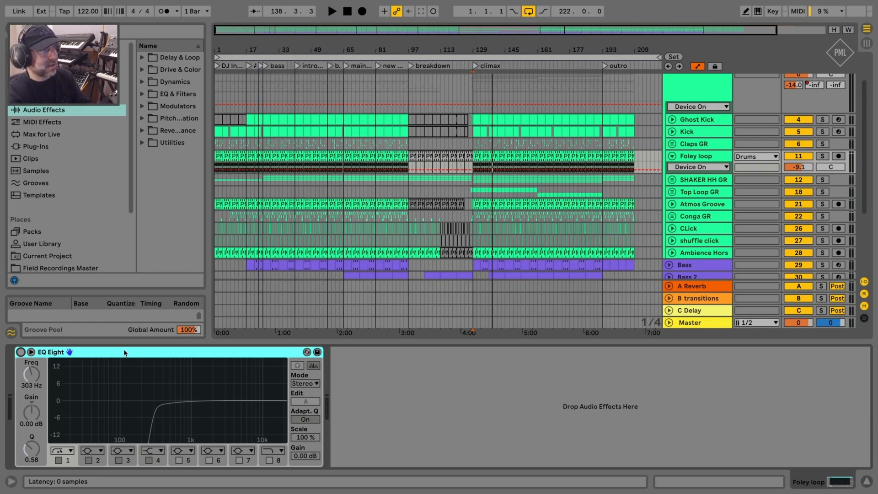
key(0)
Step: Check the Foley loop's volume in the mixer, return to the arrangement, and fold its track while unfolding the SHAKER HH GR group
click(712, 181)
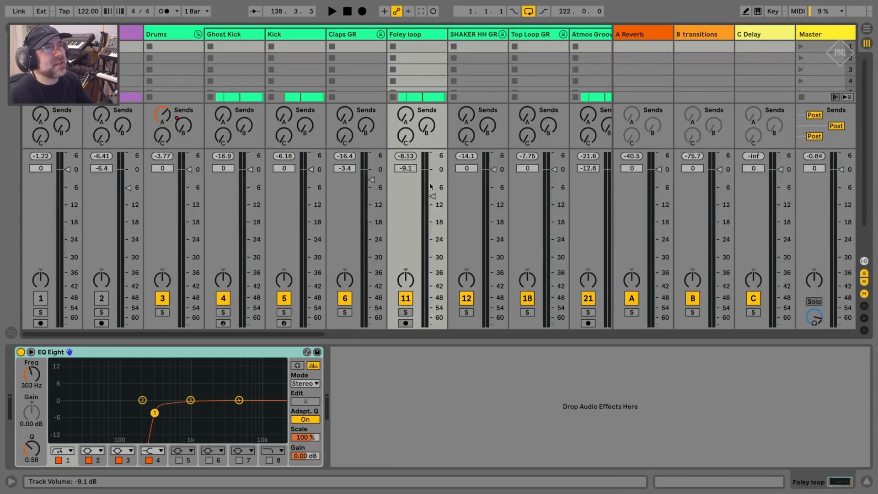
key(Tab)
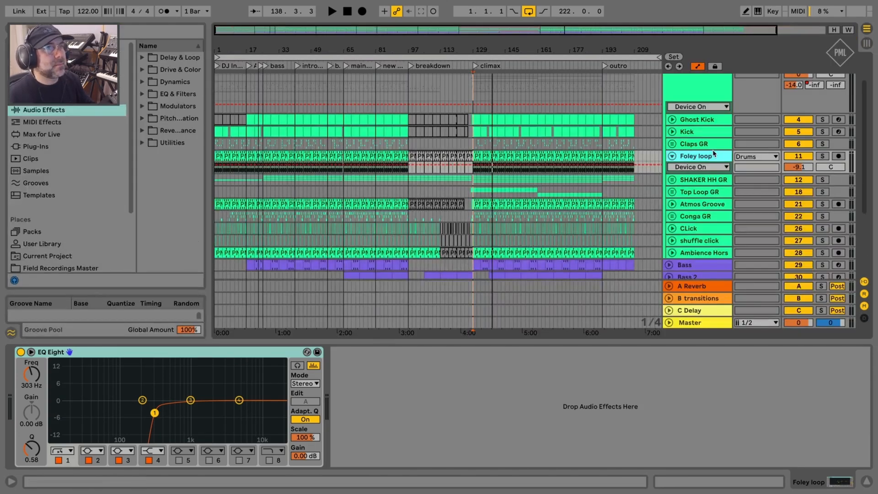
click(673, 156)
click(700, 168)
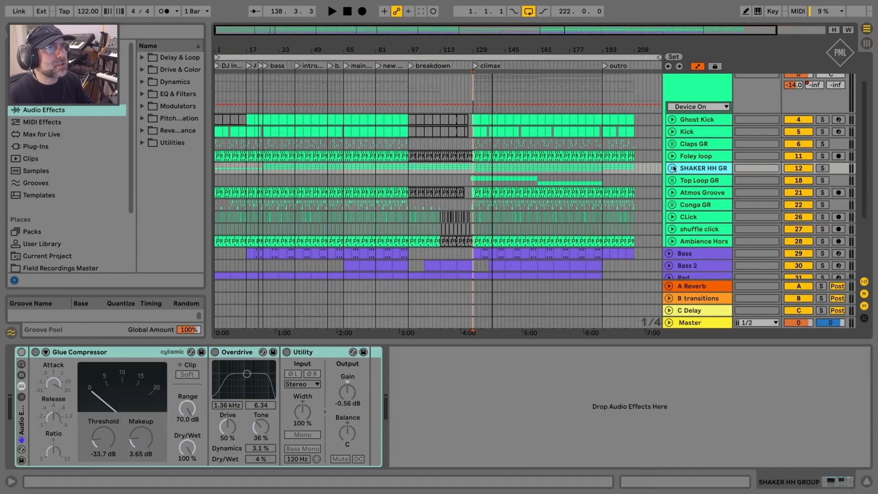
click(672, 168)
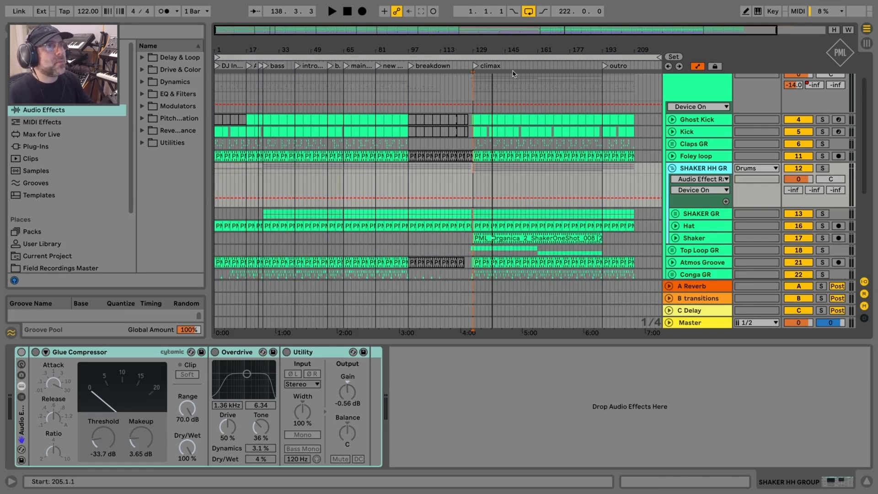
Step: Play from the climax while comparing the SHAKER HH GR and SHAKER GR devices, and unfold the SHAKER GR group
click(476, 66)
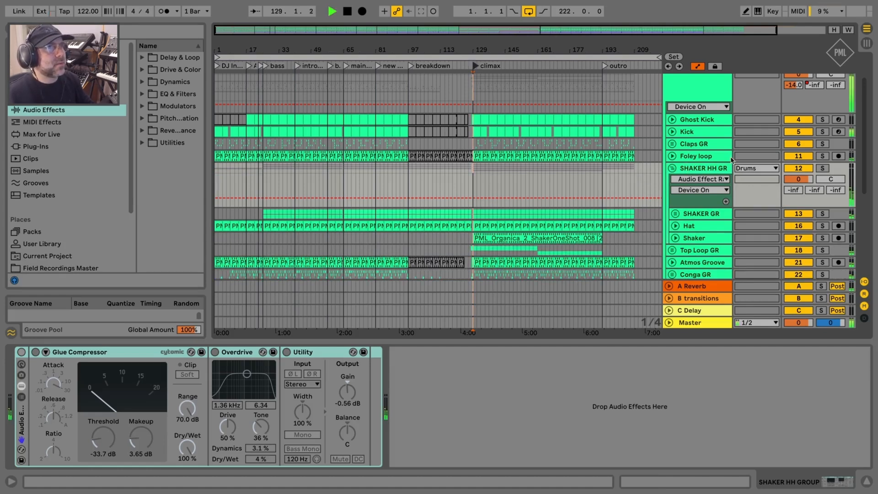
click(702, 213)
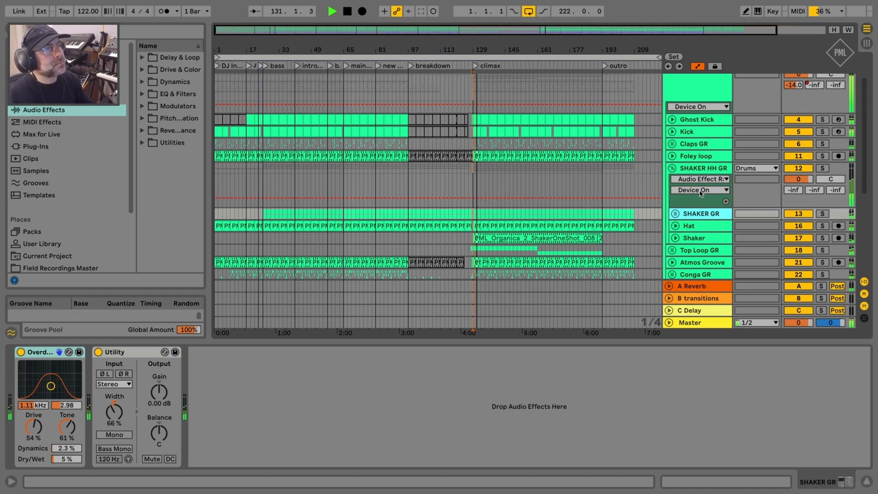
click(696, 170)
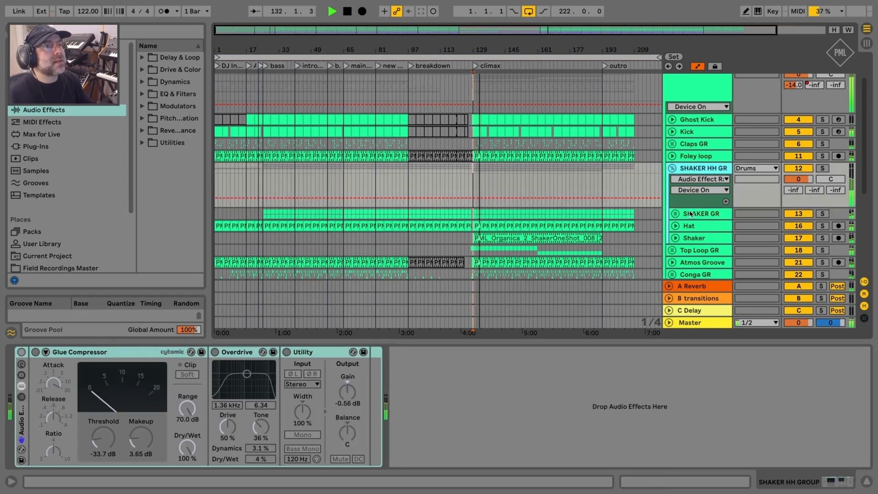
click(700, 213)
click(675, 213)
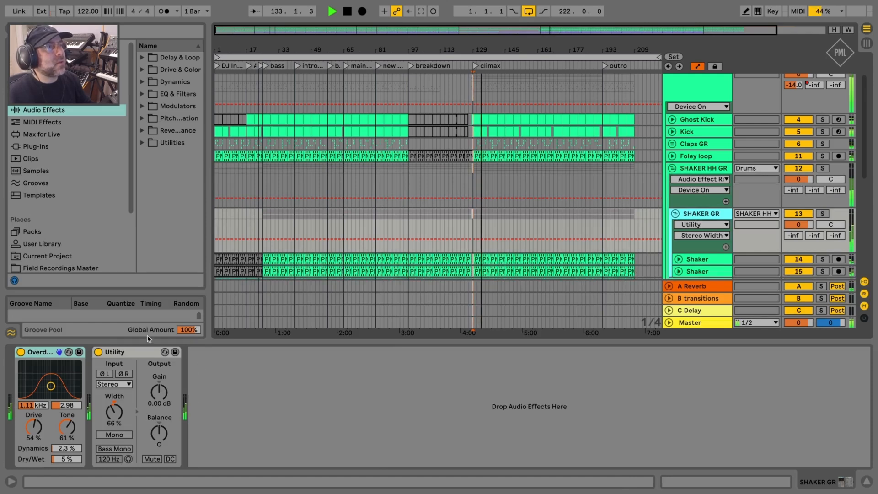
key(space)
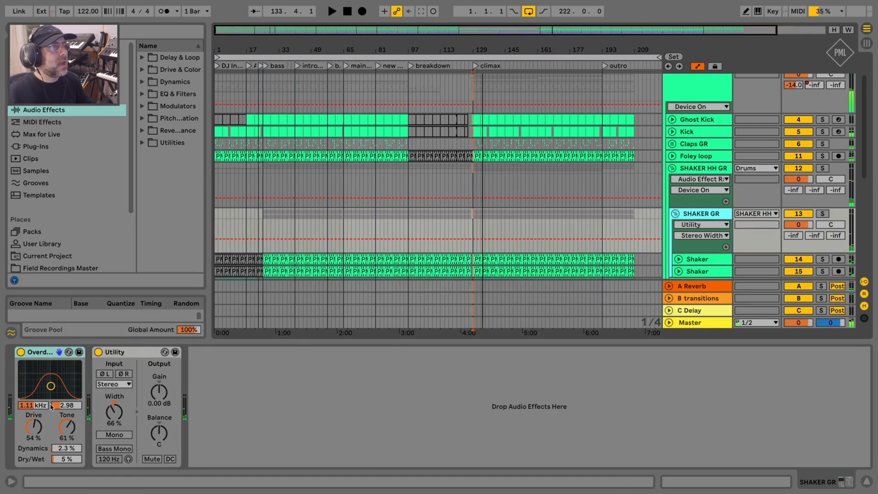
Step: Review the devices on the SHAKER HH GR group and on the two Shaker tracks nested in SHAKER GR
click(693, 169)
scroll(694, 174, down, 3)
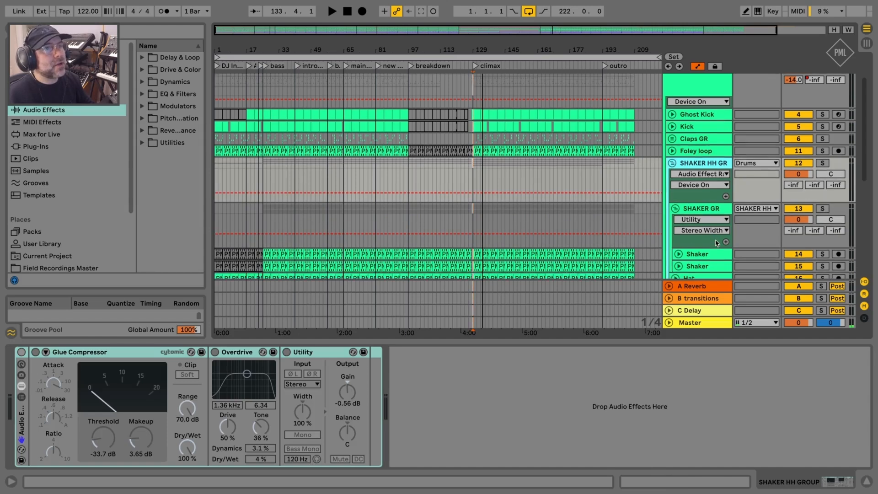
click(700, 246)
click(699, 234)
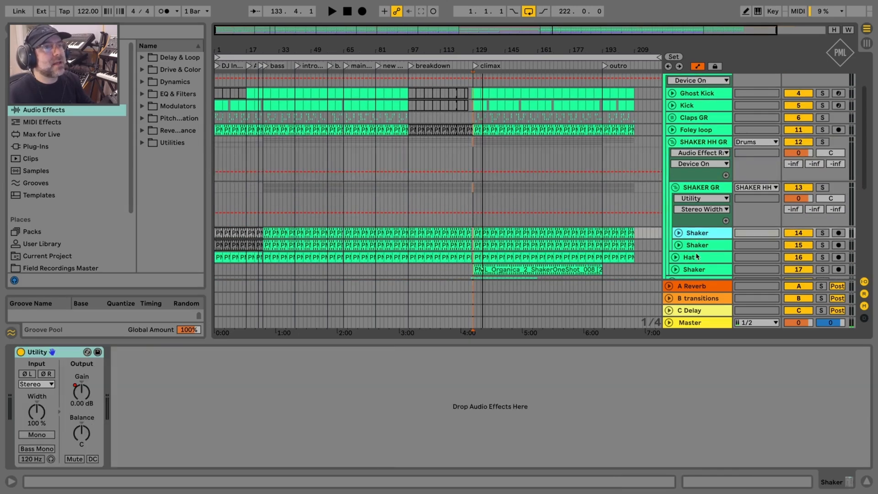
click(699, 246)
click(698, 234)
Step: Fold the SHAKER GR group and compare its devices with those of its parent group and Shaker track 17
click(676, 187)
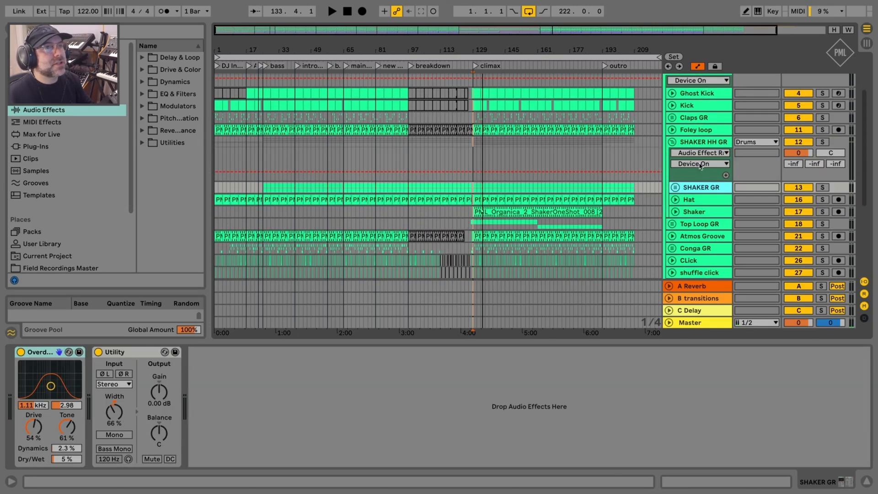
click(705, 143)
click(696, 213)
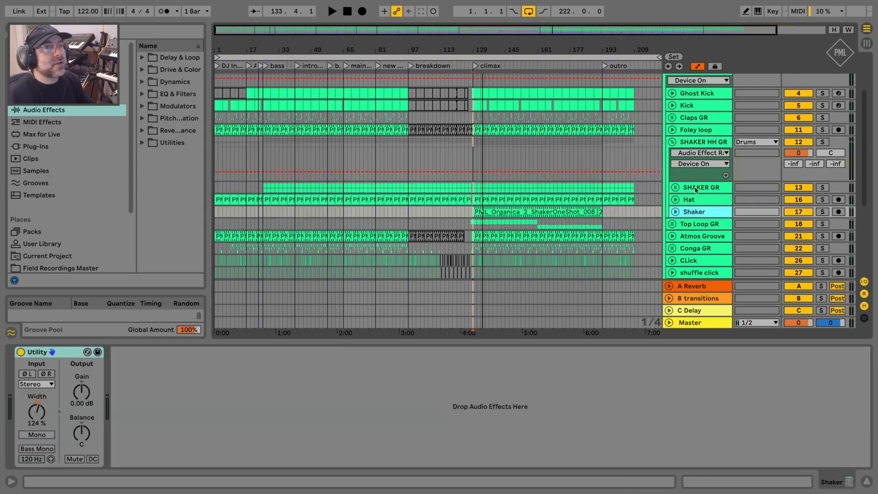
click(697, 190)
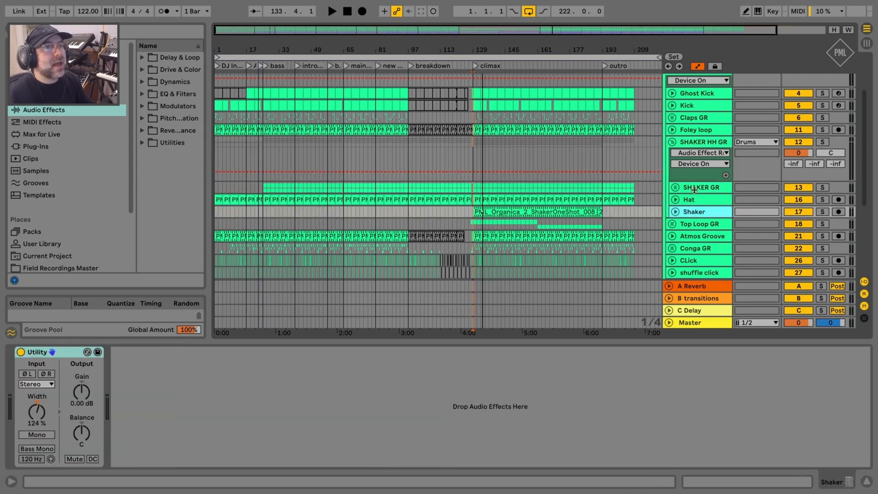
Step: Unfold the SHAKER GR group again and inspect the panning of Shaker tracks 14 and 15 in the mixer
click(676, 187)
click(692, 232)
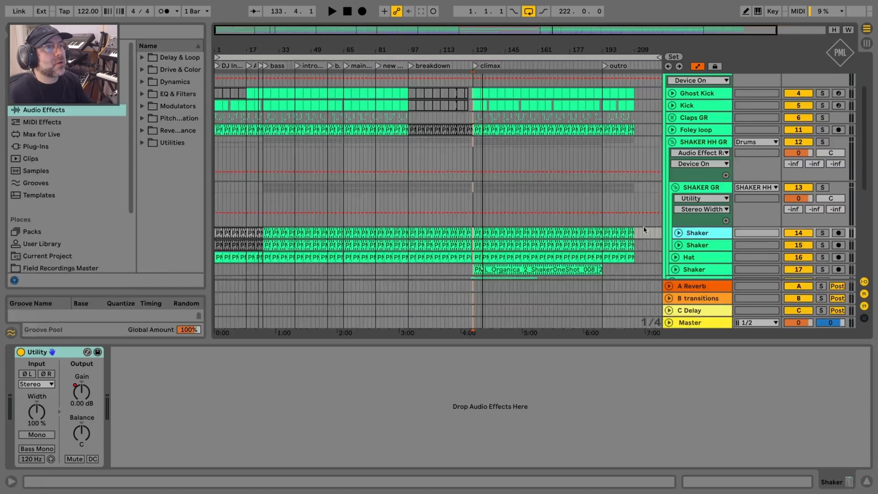
key(Tab)
drag(276, 335, 375, 335)
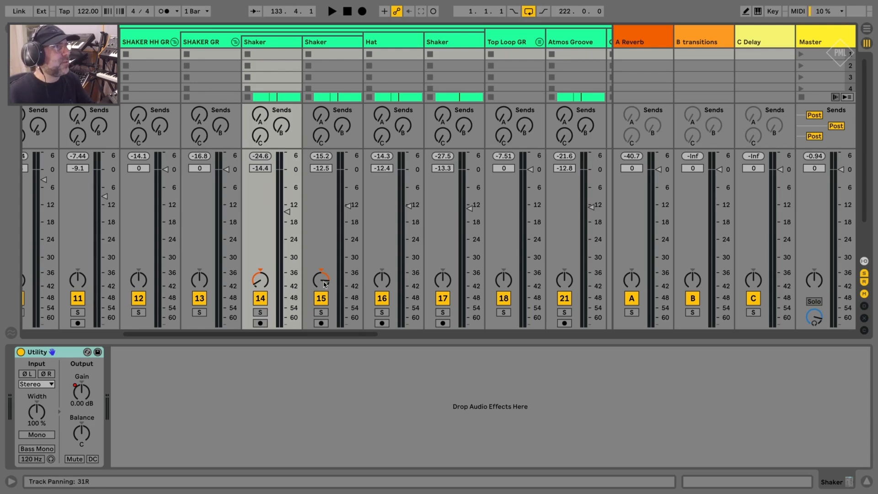
click(261, 42)
click(335, 42)
click(209, 266)
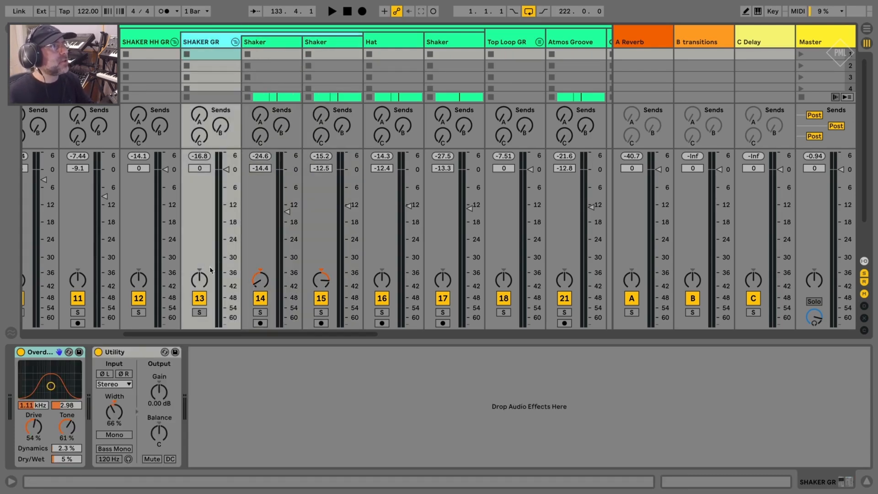
Step: Solo the SHAKER GR group and play it in the arrangement with its Overdrive and Utility shown
click(200, 312)
key(Tab)
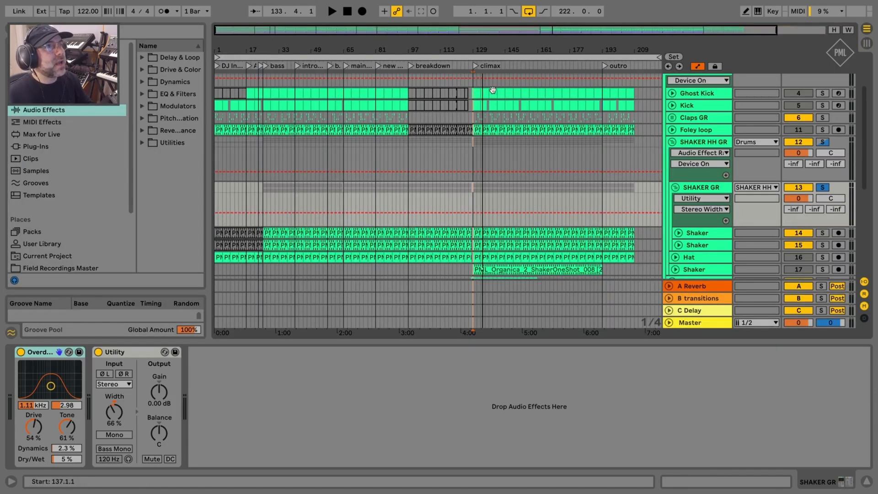
click(708, 188)
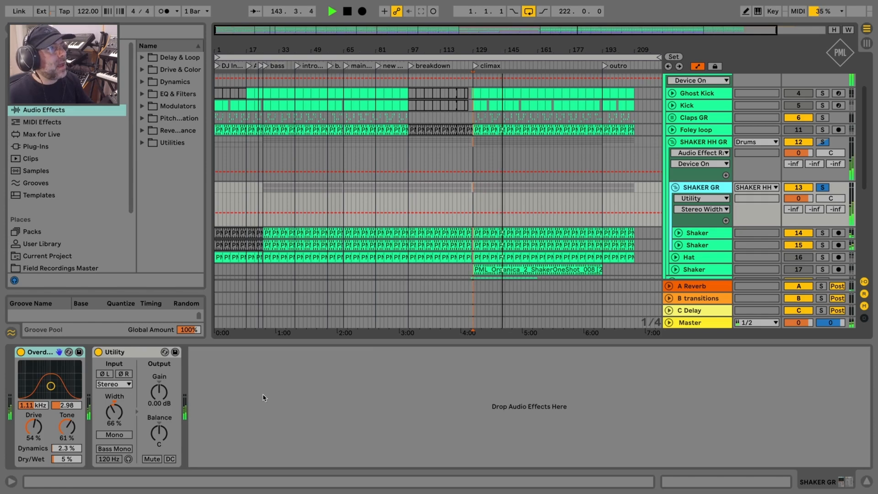
Step: Turn off the Utility on SHAKER GR and audition the group with its Overdrive bypassed and re-enabled
click(98, 352)
click(21, 351)
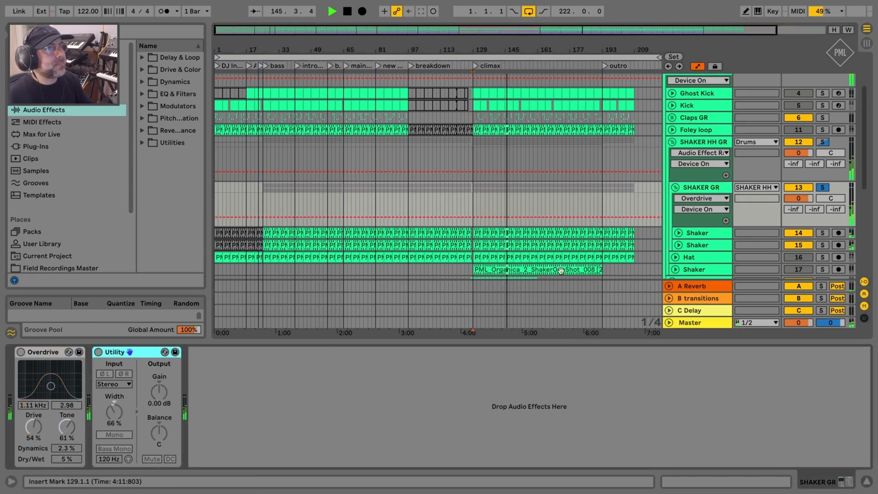
click(708, 188)
scroll(707, 191, down, 3)
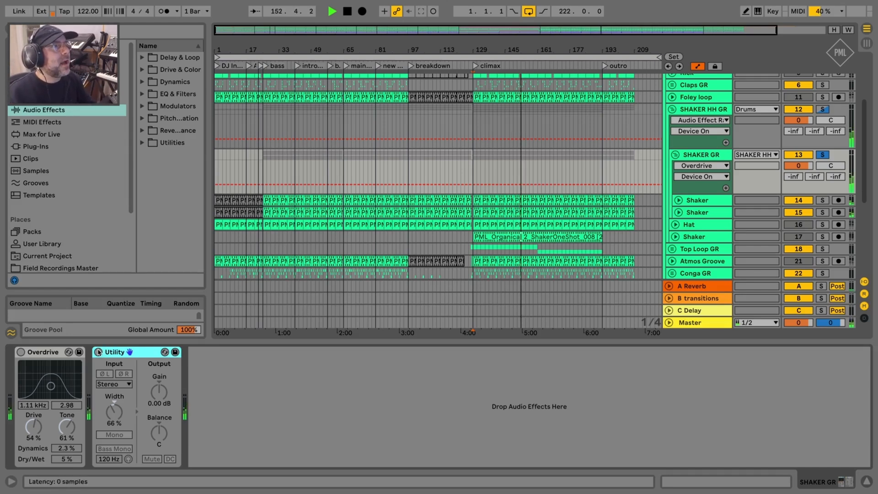
click(21, 352)
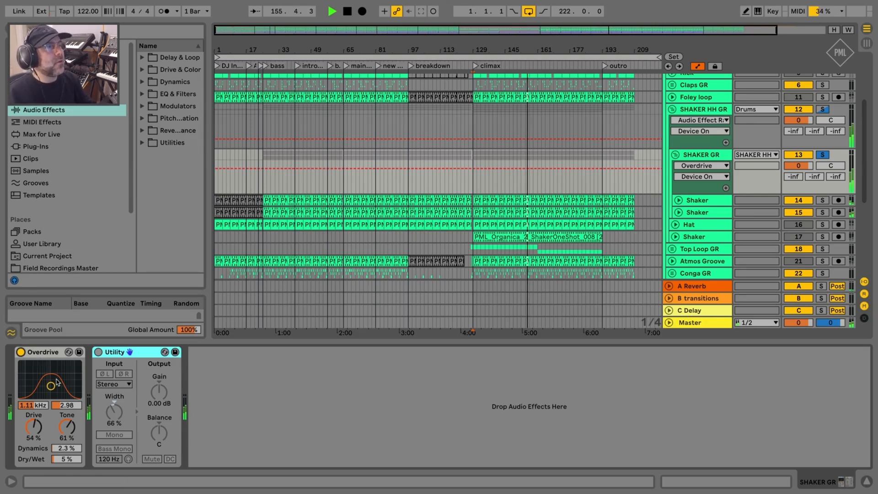
key(space)
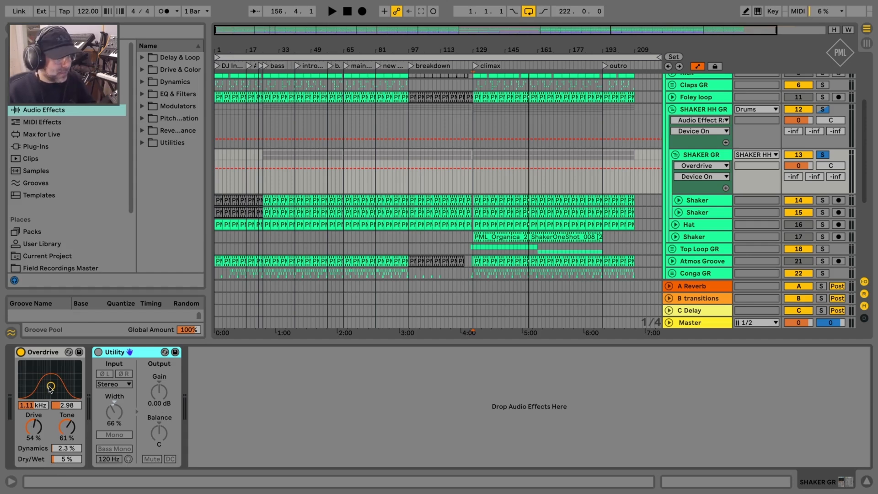
Step: Try lowering the SHAKER GR Overdrive's filter to 485 Hz with a bandwidth of 2.27 during playback, and undo the change
key(space)
mouse_move(51, 388)
mouse_down()
mouse_move(75, 383)
mouse_move(25, 387)
mouse_move(73, 384)
mouse_move(67, 392)
mouse_move(73, 382)
mouse_move(26, 387)
mouse_move(43, 388)
mouse_up()
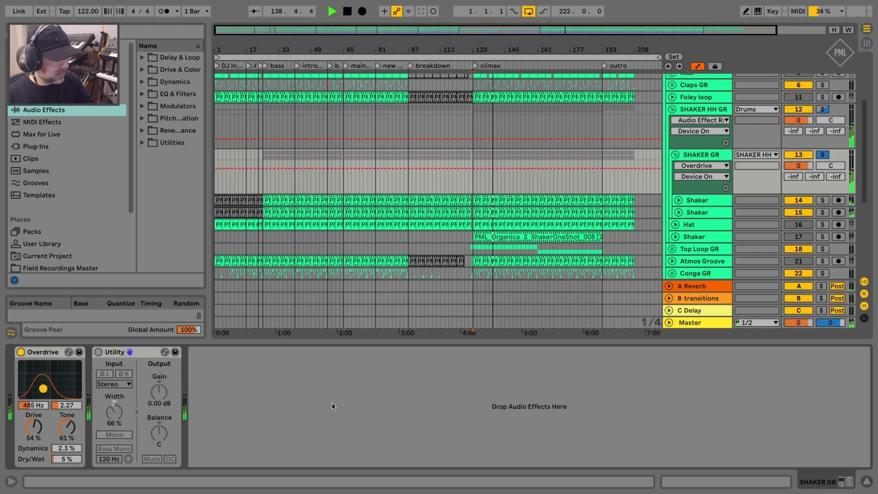
key(super+z)
key(super+z)
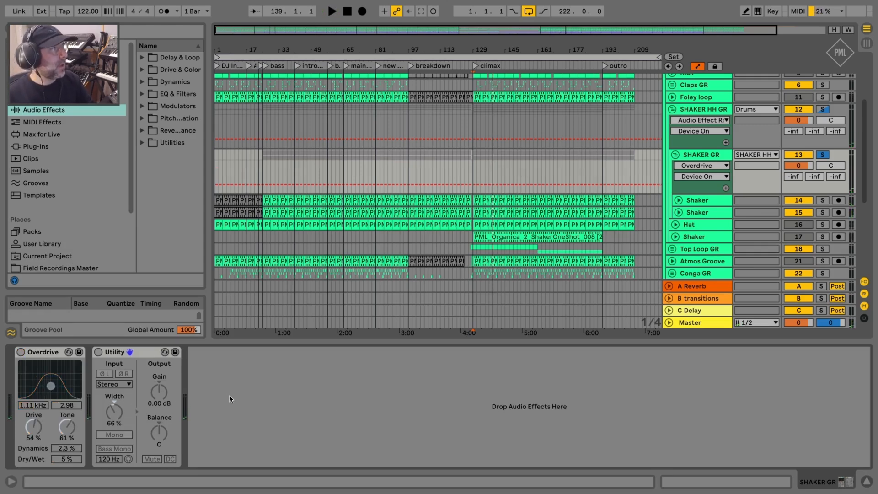
key(super+z)
Step: Play SHAKER GR again and compare its sound with the Overdrive bypassed and active
key(space)
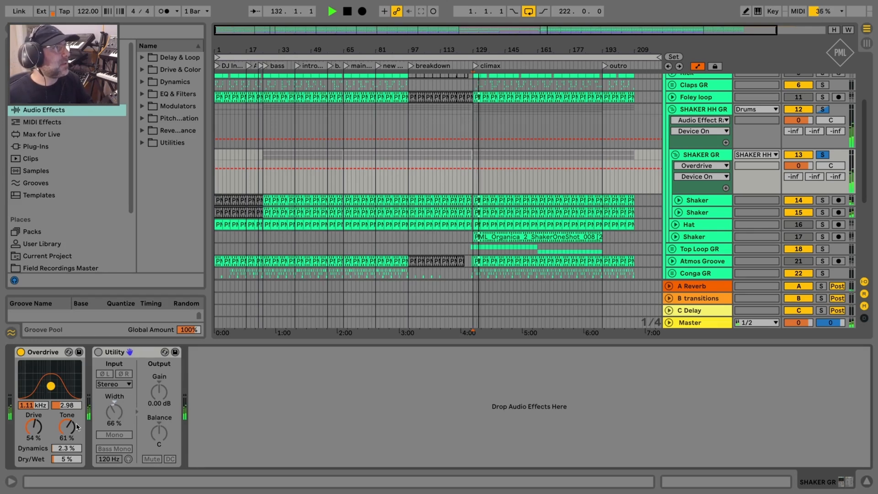
click(20, 351)
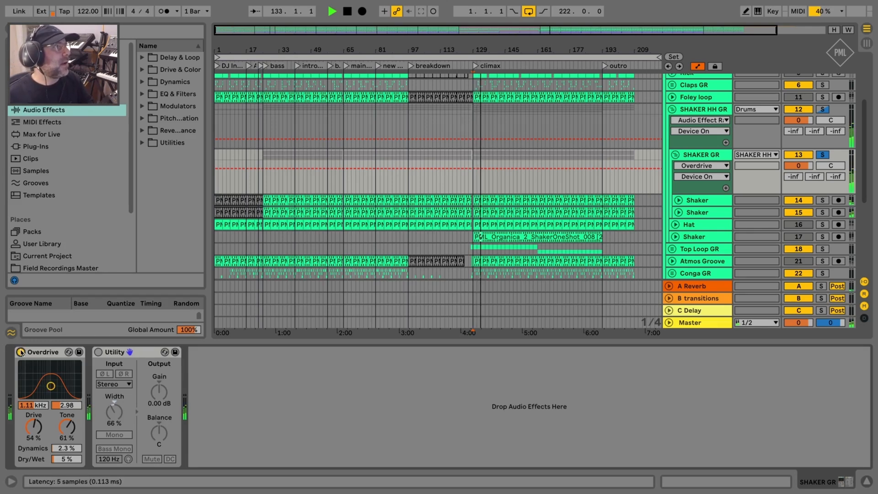
click(21, 352)
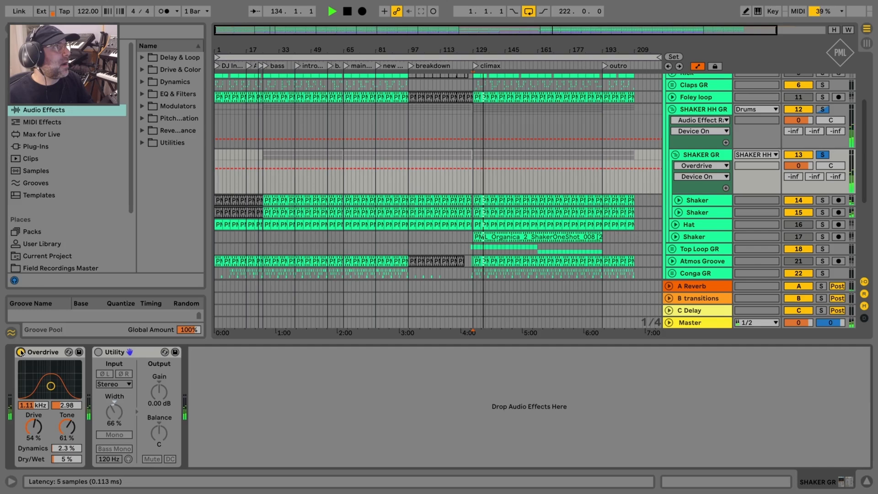
key(space)
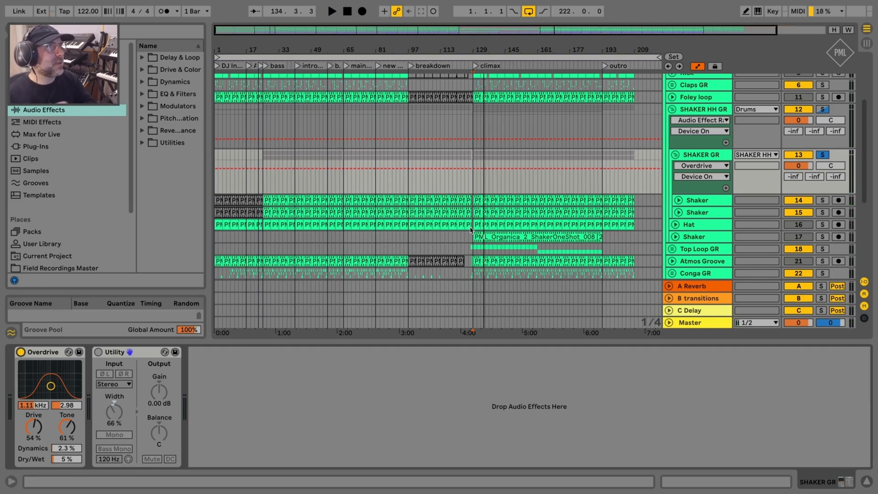
Step: Check the devices on the Hat track and Shaker tracks 14 and 15, and collapse the Utility device on SHAKER GR
click(684, 225)
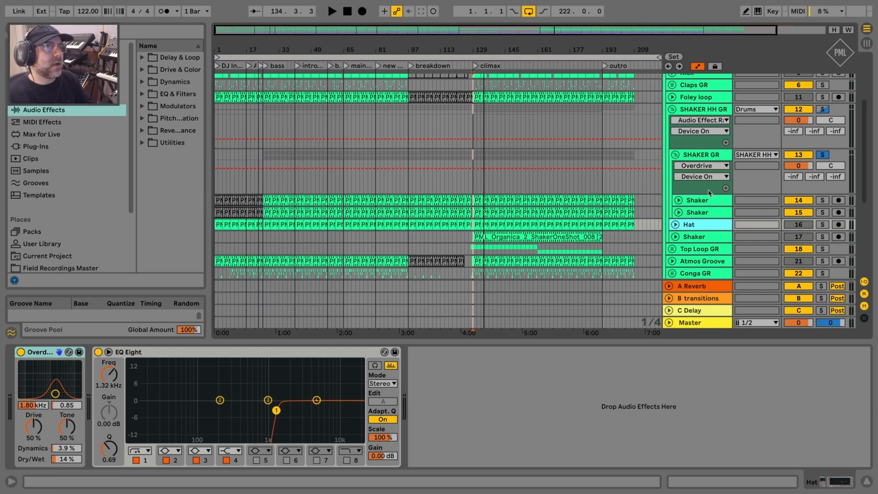
click(711, 200)
click(708, 211)
click(708, 191)
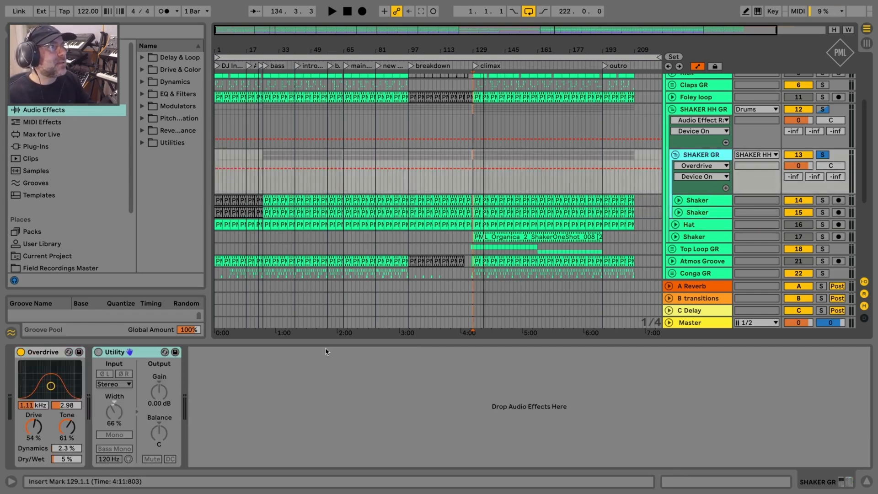
click(119, 352)
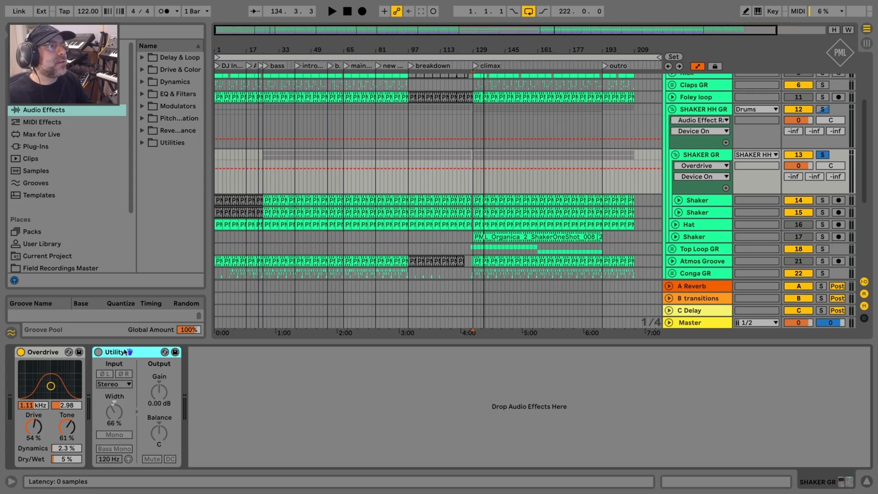
double_click(124, 352)
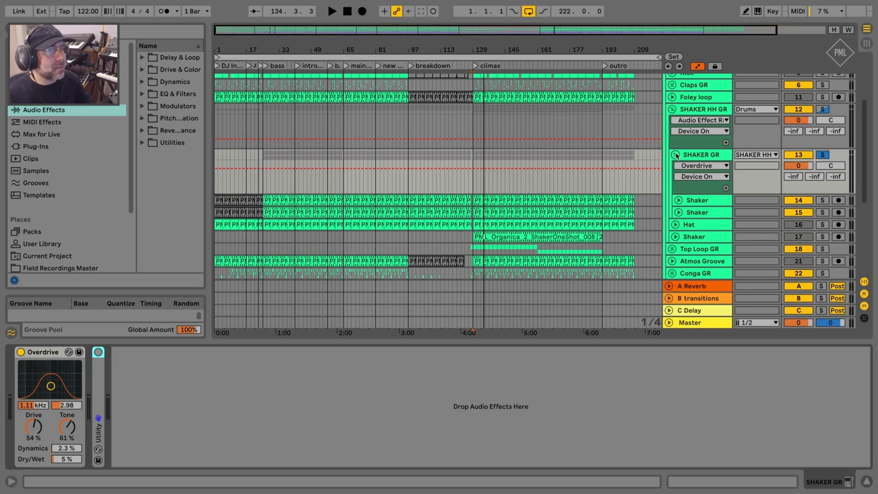
Step: Fold the SHAKER GR group, review the device rack on its parent SHAKER HH GR, and unfold SHAKER GR again
click(677, 155)
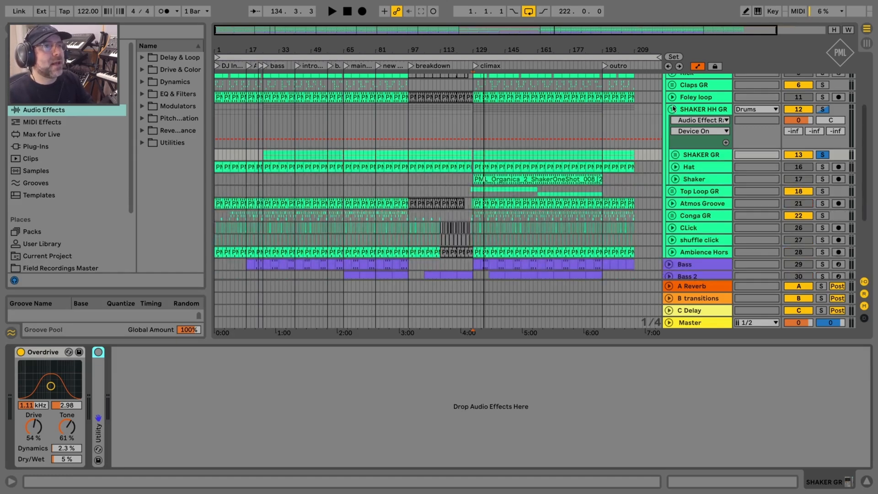
click(686, 109)
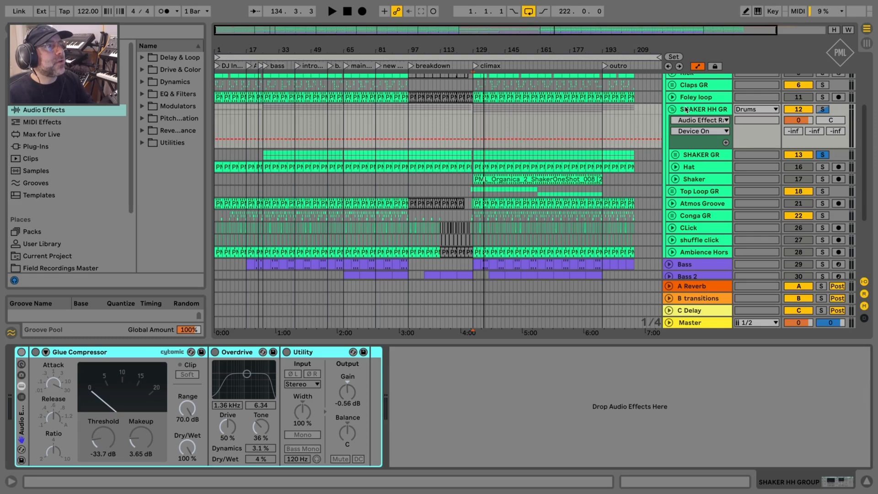
click(703, 157)
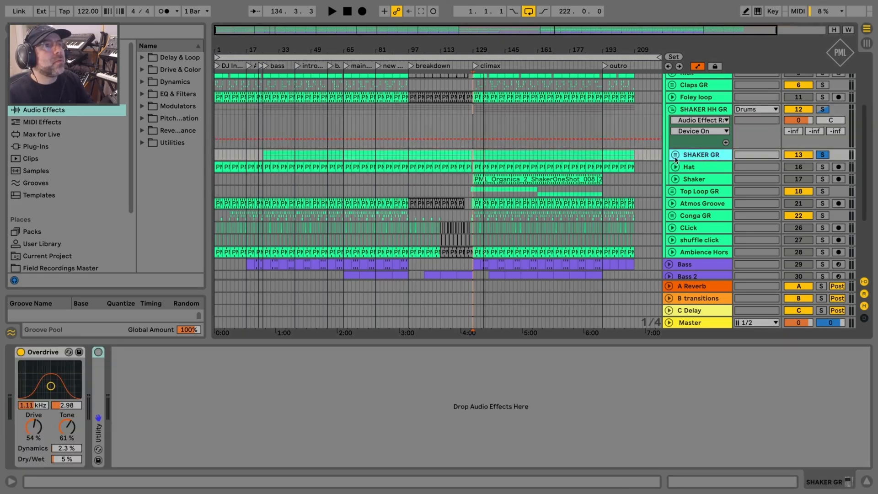
click(676, 155)
Step: Unfold the Hat track, solo it and play it with its Overdrive and EQ Eight shown
click(684, 225)
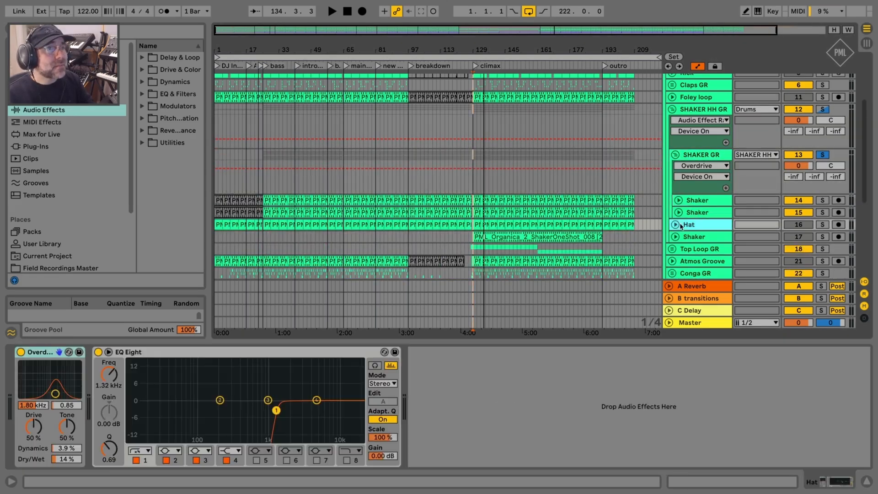
click(676, 224)
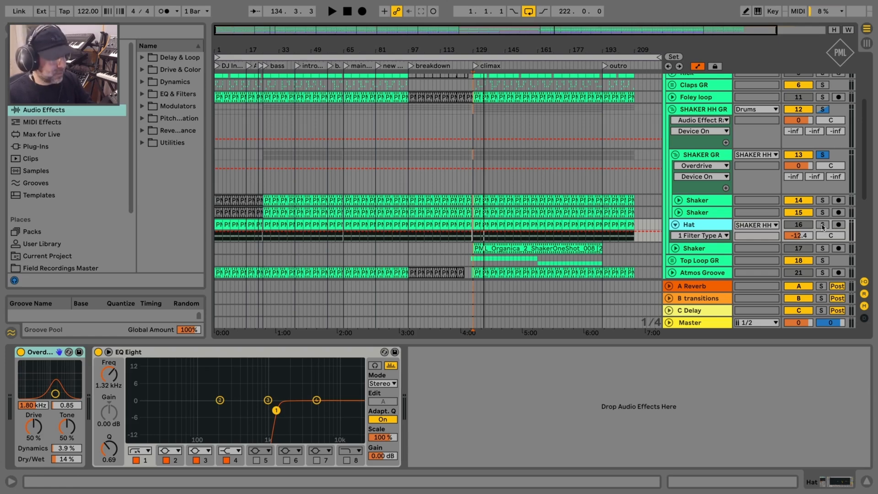
click(823, 225)
key(space)
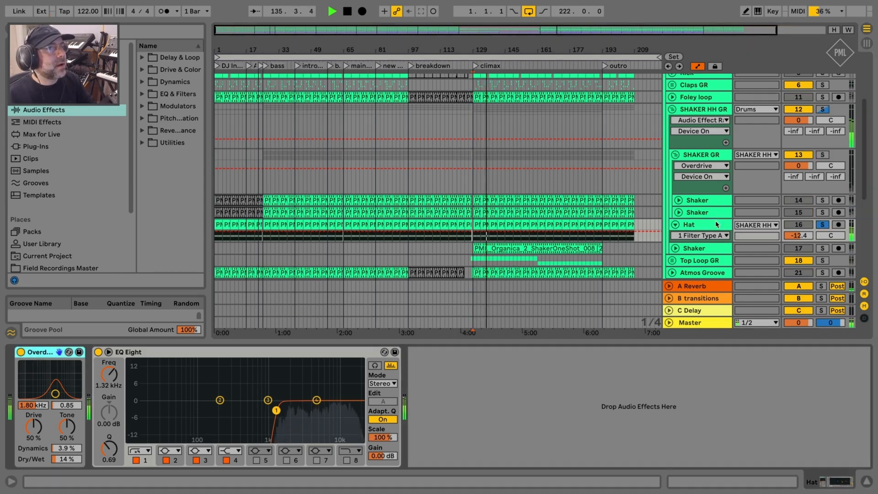
Step: Bypass the Hat's EQ Eight and Overdrive to compare the sound, and switch both devices back on
click(98, 351)
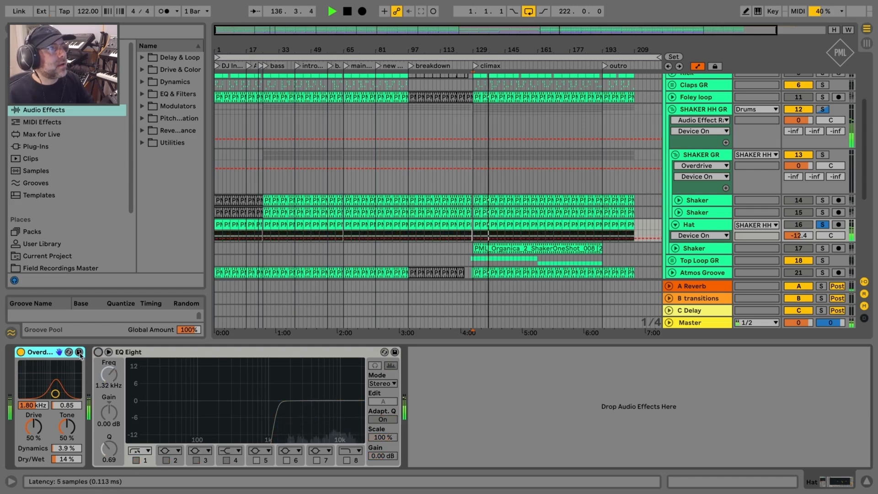
click(21, 352)
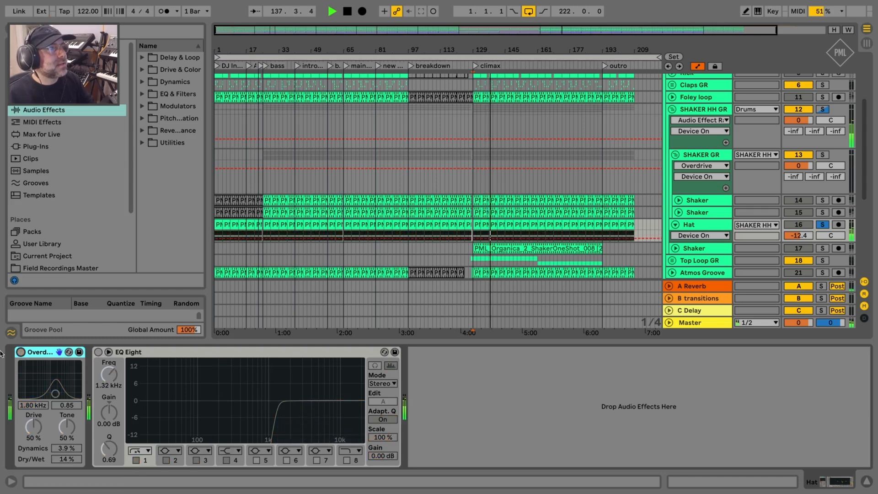
click(20, 353)
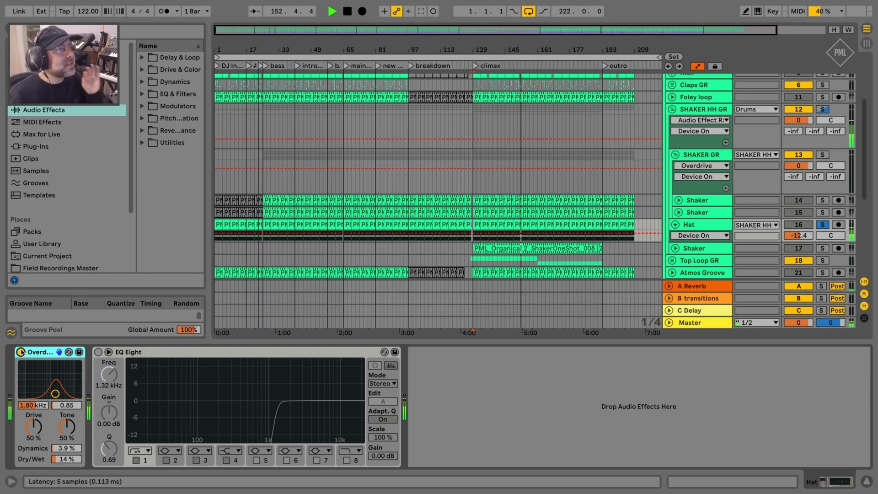
click(99, 353)
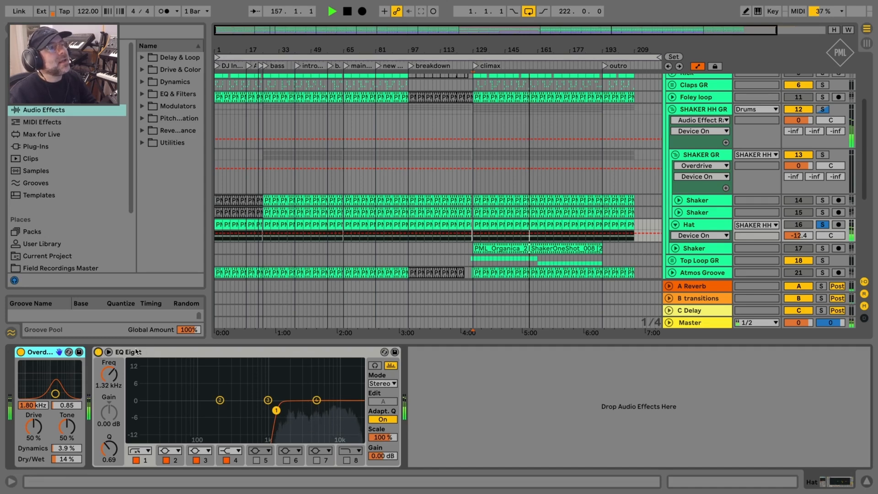
click(174, 353)
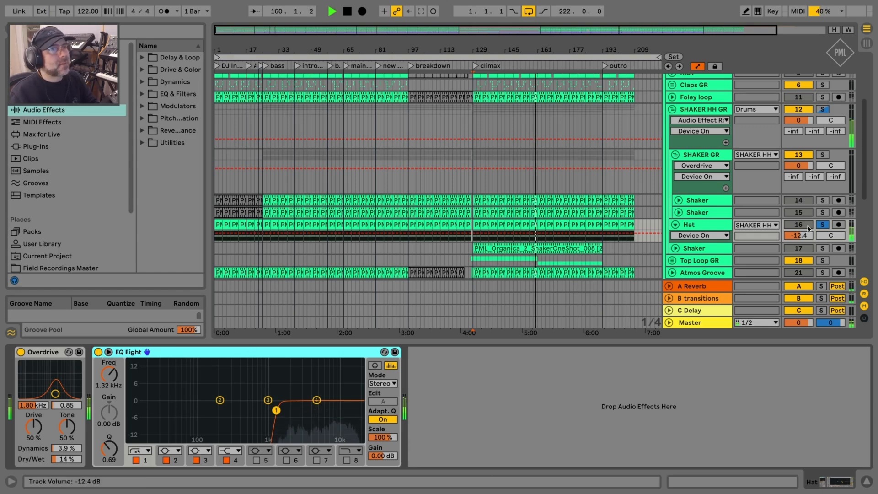
Step: Unsolo the Hat, solo Shaker track 17 and play its clip in the climax section with its Utility shown
click(822, 224)
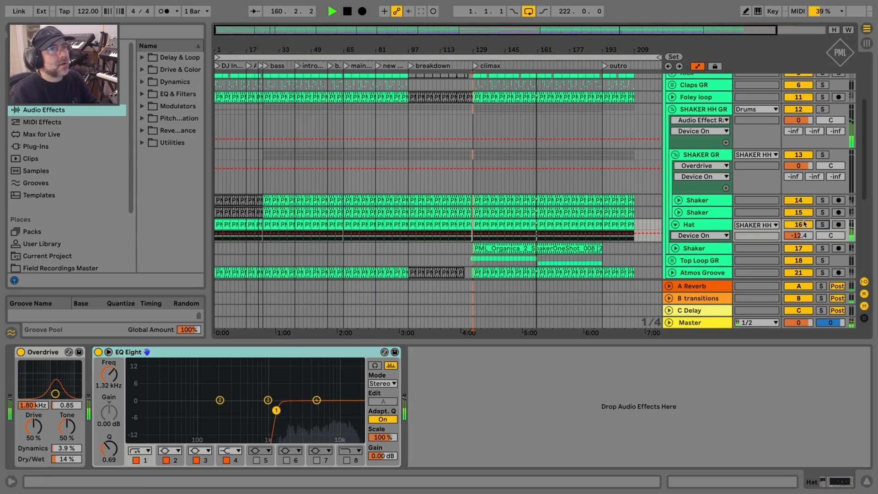
click(707, 250)
key(space)
click(823, 248)
click(692, 251)
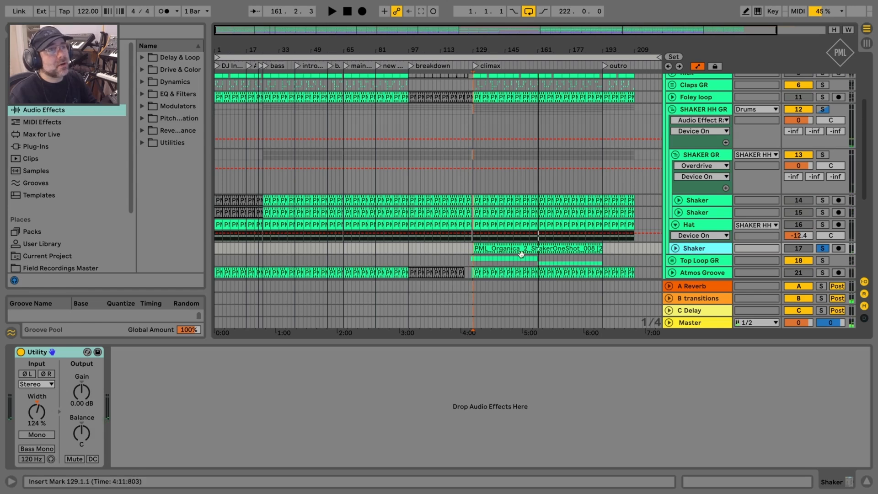
key(space)
click(713, 248)
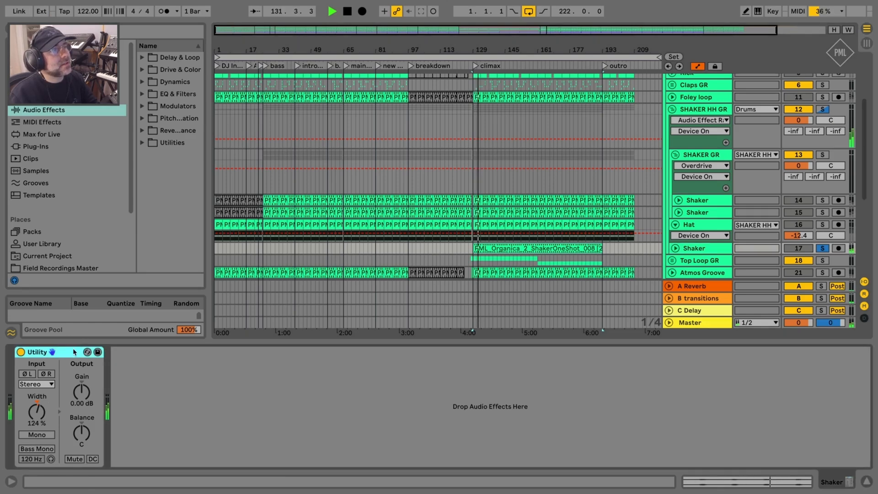
Step: Turn off and collapse the Utility on Shaker track 17, and take the track out of solo
click(21, 353)
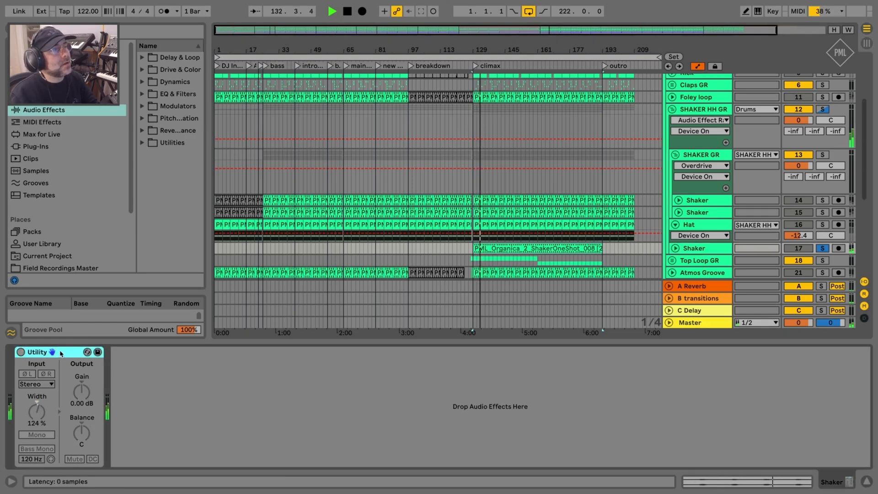
double_click(61, 354)
click(823, 248)
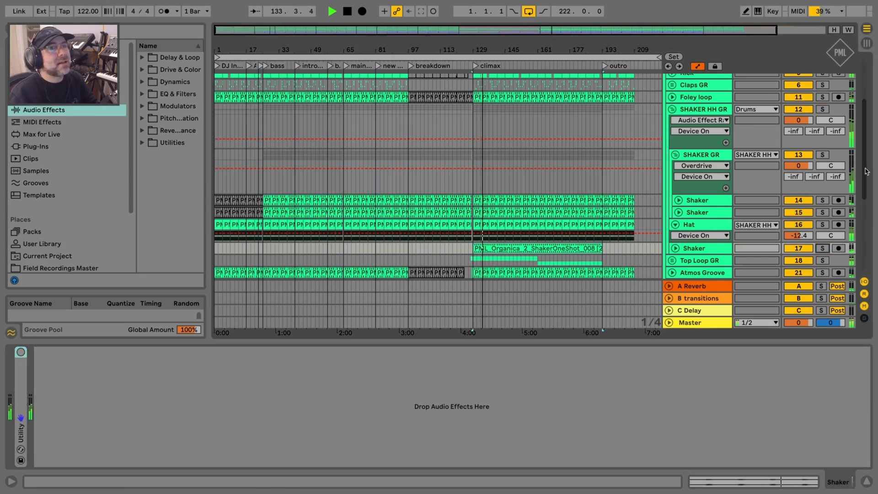
Step: Stop playback, unfold the Top Loop GR group and solo it
scroll(864, 172, down, 3)
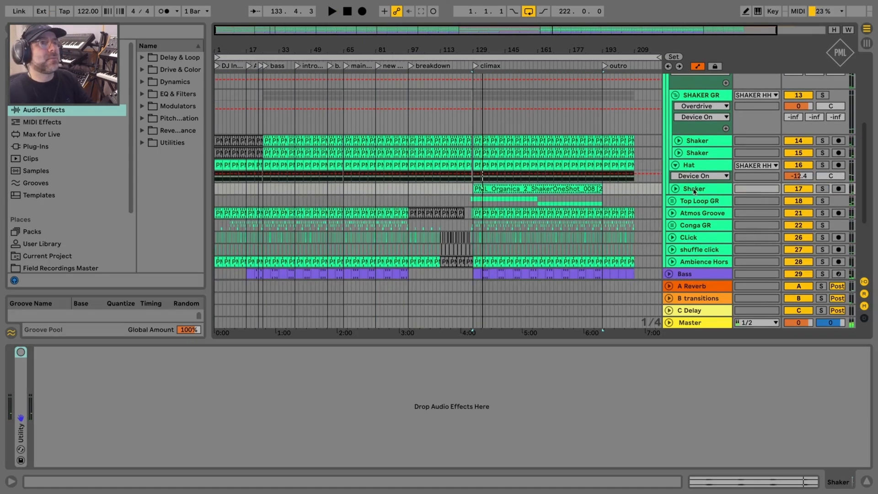
click(687, 191)
click(698, 202)
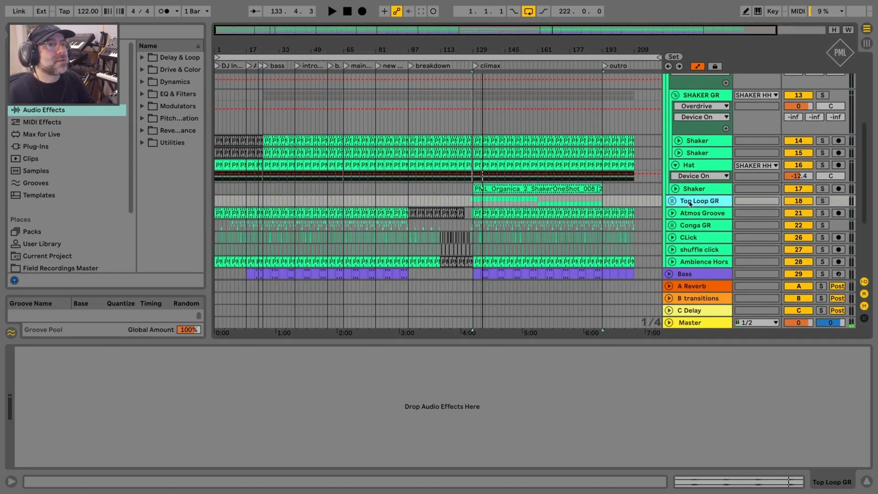
click(672, 202)
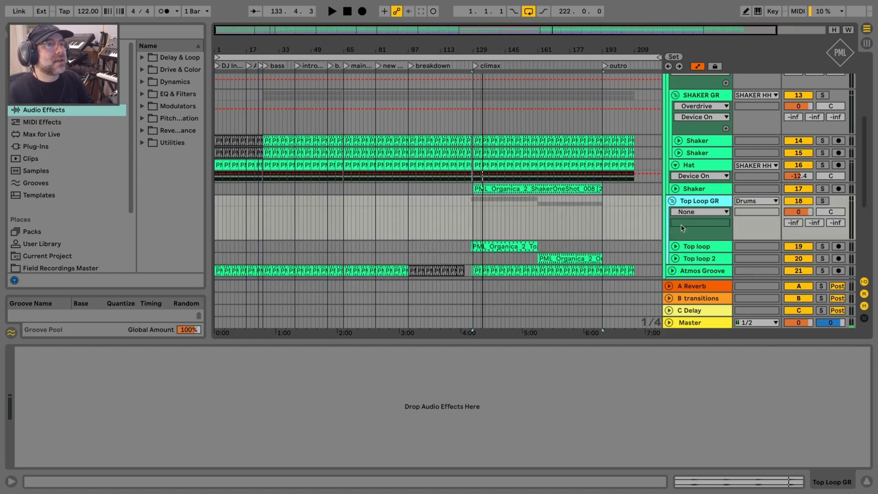
click(822, 201)
scroll(755, 219, down, 1)
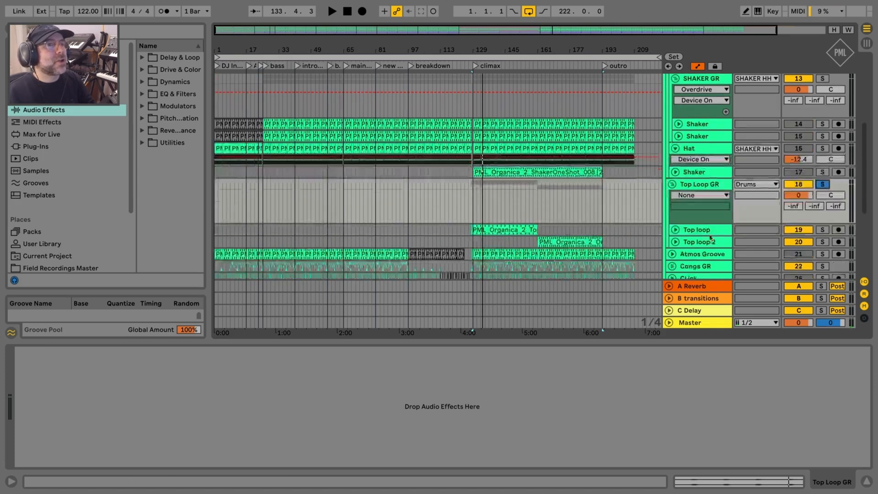
Step: Check the devices on Top loop and Top loop 2, and unfold the Top loop track
click(709, 229)
click(711, 242)
click(708, 234)
click(676, 230)
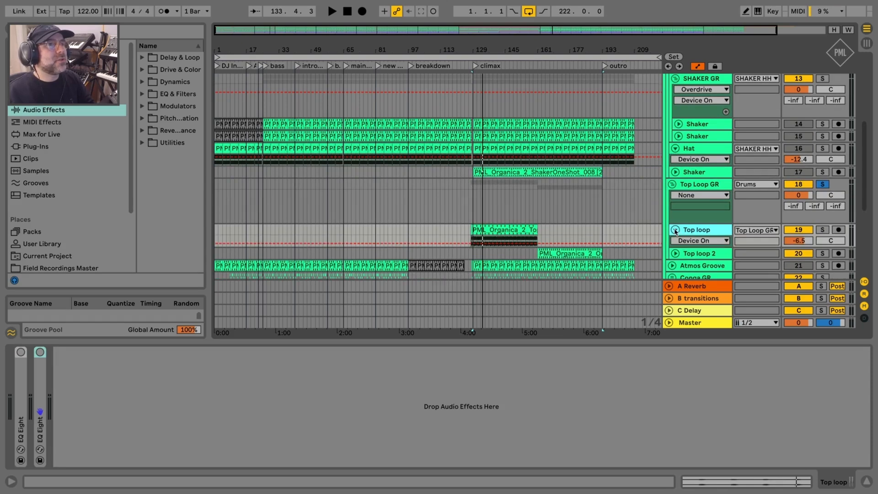
Step: Unfold Top loop 2, play the climax section, and review the devices on Top loop, Top loop 2 and their group
click(675, 253)
key(space)
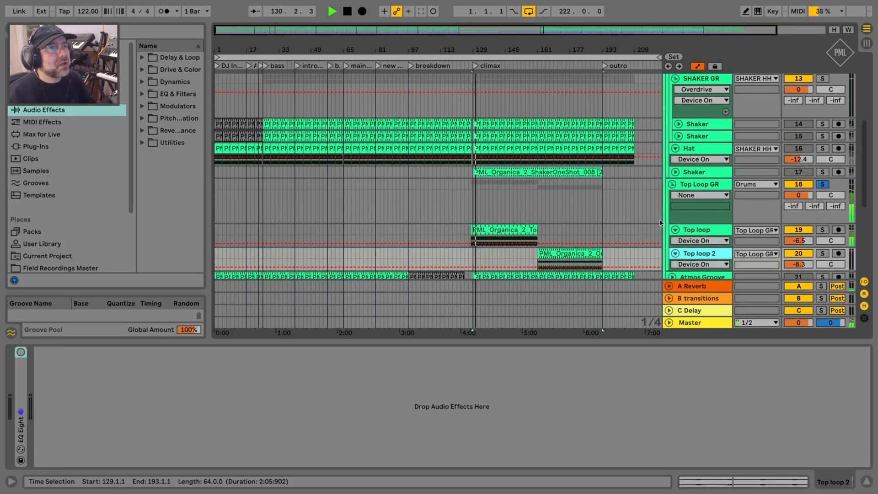
scroll(692, 233, down, 1)
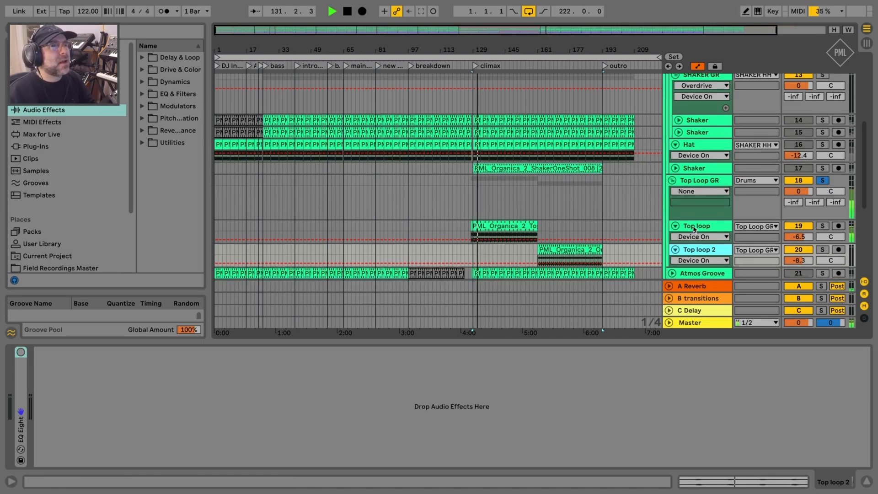
click(695, 229)
scroll(613, 237, down, 1)
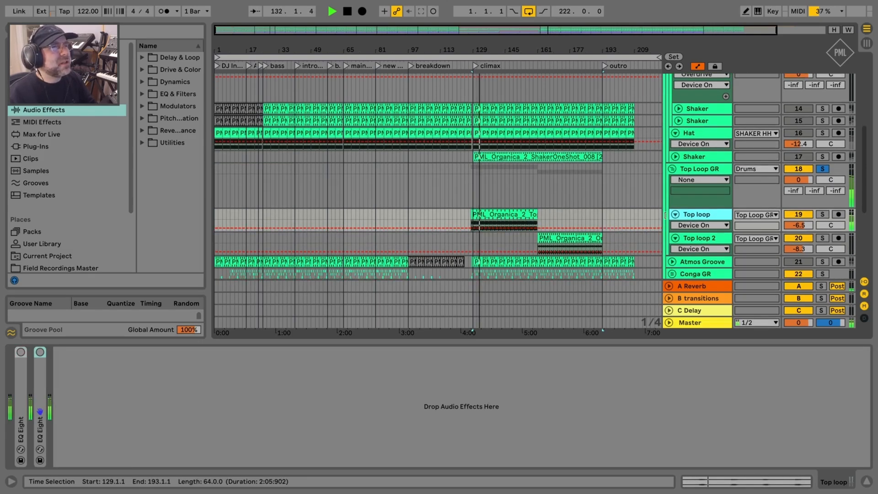
click(689, 239)
click(693, 214)
click(696, 169)
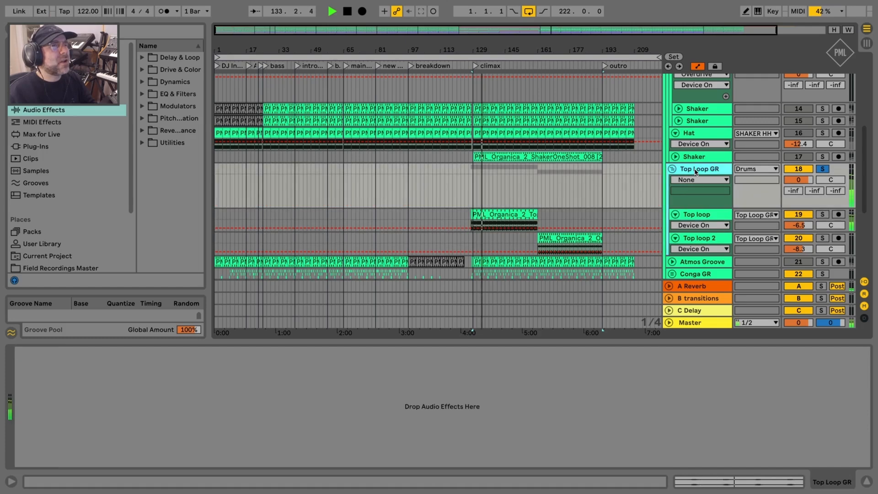
click(703, 221)
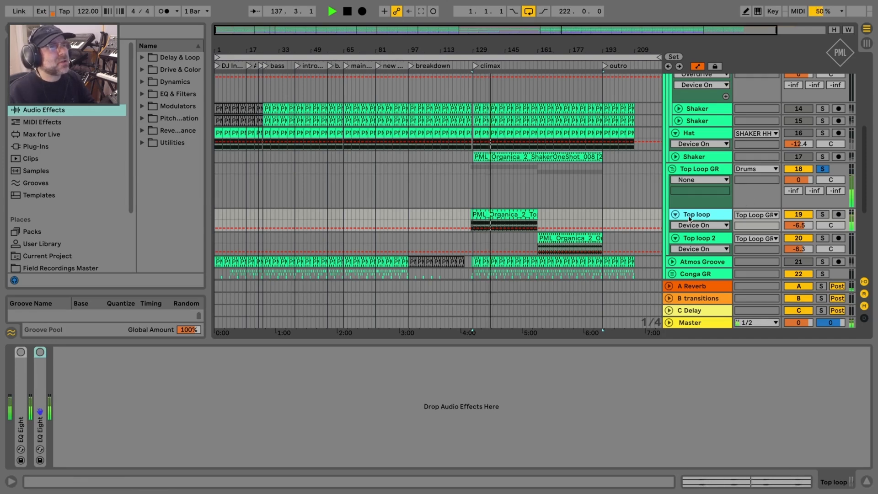
Step: Unfold the first EQ Eight on Top loop, switch it on, and fold it away again
click(20, 352)
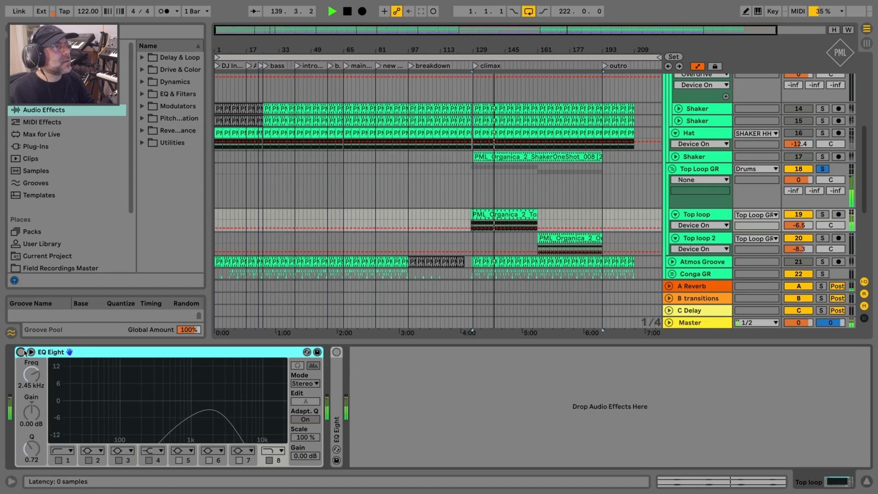
click(30, 352)
click(30, 351)
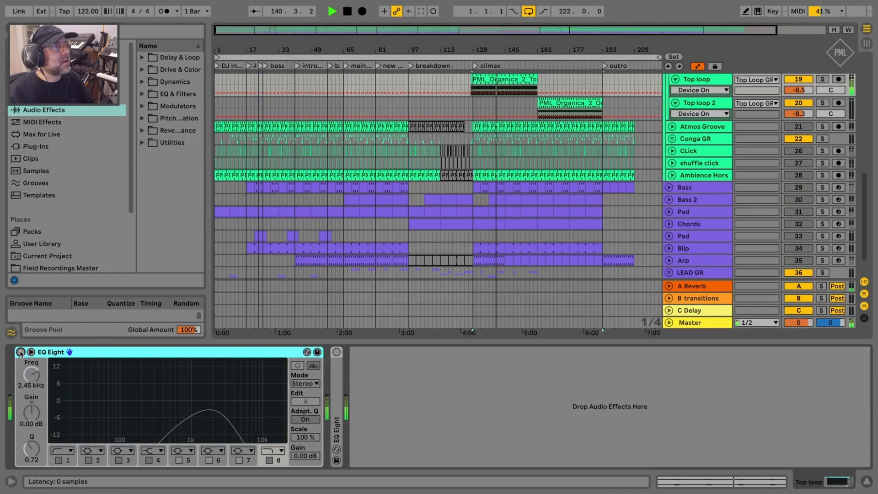
click(21, 351)
double_click(79, 352)
Step: Unfold the second EQ Eight on Top loop, compare it on and off, leave it on, and show both EQs side by side
double_click(41, 366)
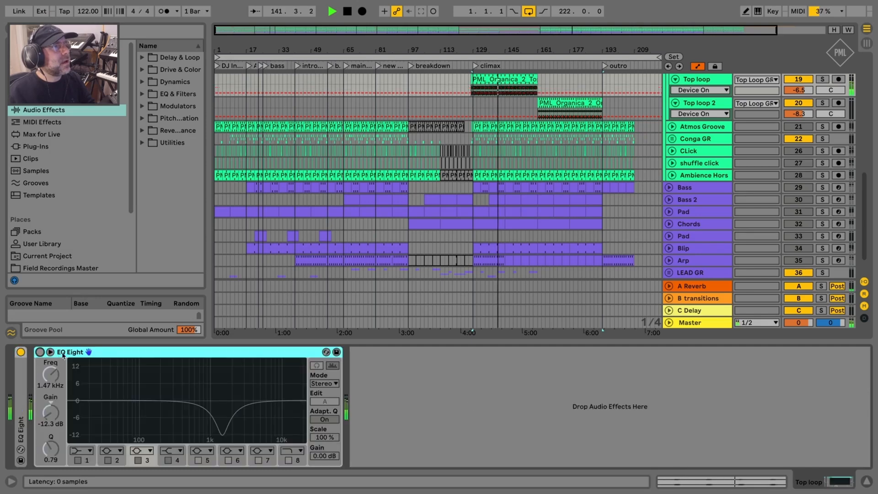
click(40, 352)
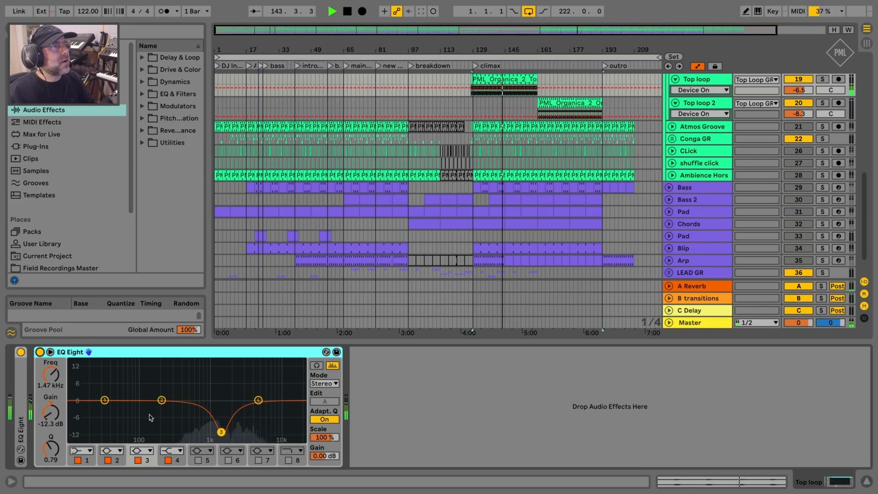
click(40, 352)
click(40, 352)
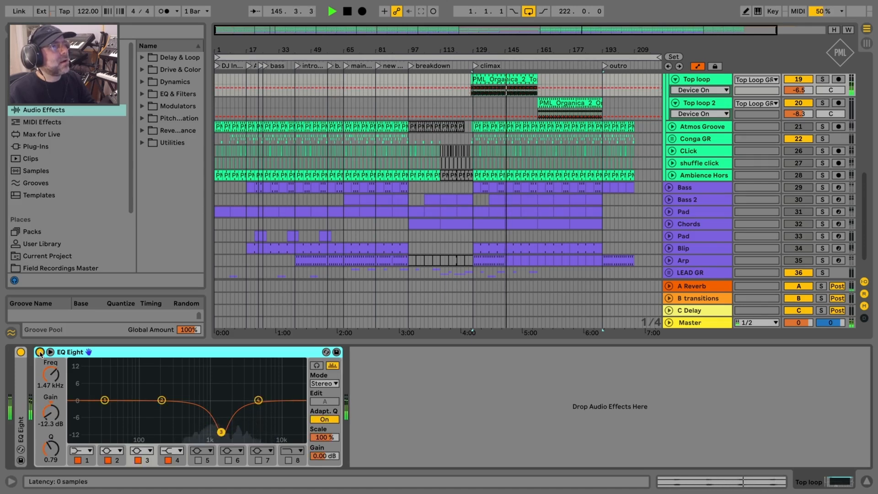
click(22, 362)
key(ctrl+v)
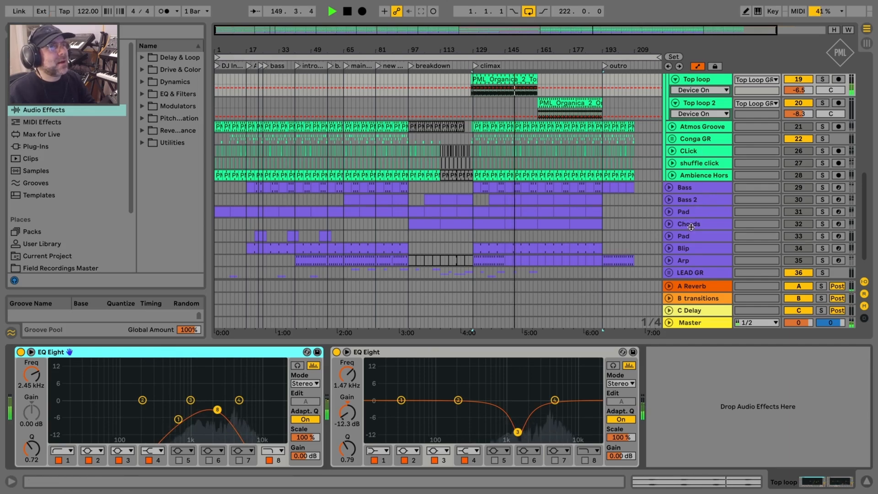
Step: Solo Top loop 2, play its clip from bar 161, and unfold its EQ Eight
scroll(700, 146, up, 5)
click(706, 218)
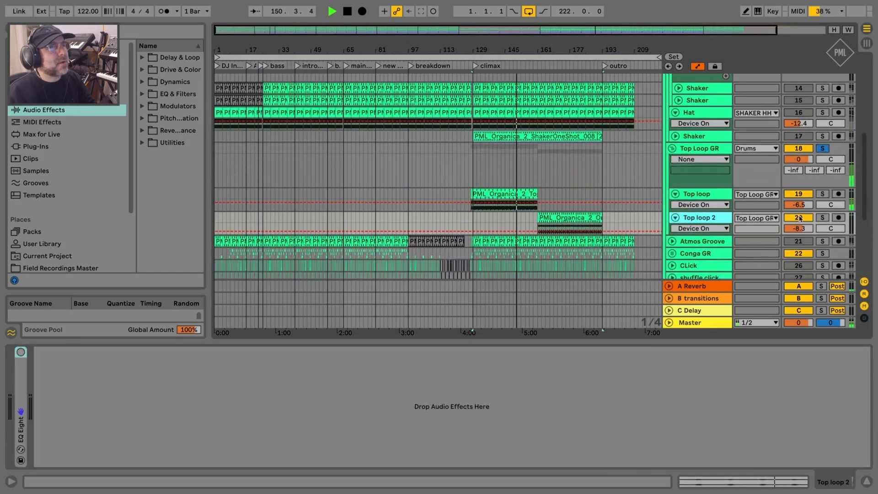
click(822, 217)
key(space)
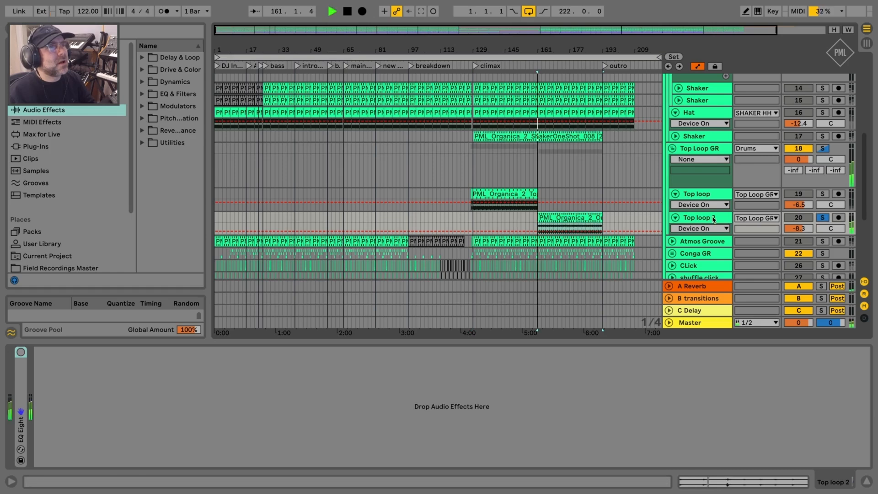
double_click(21, 371)
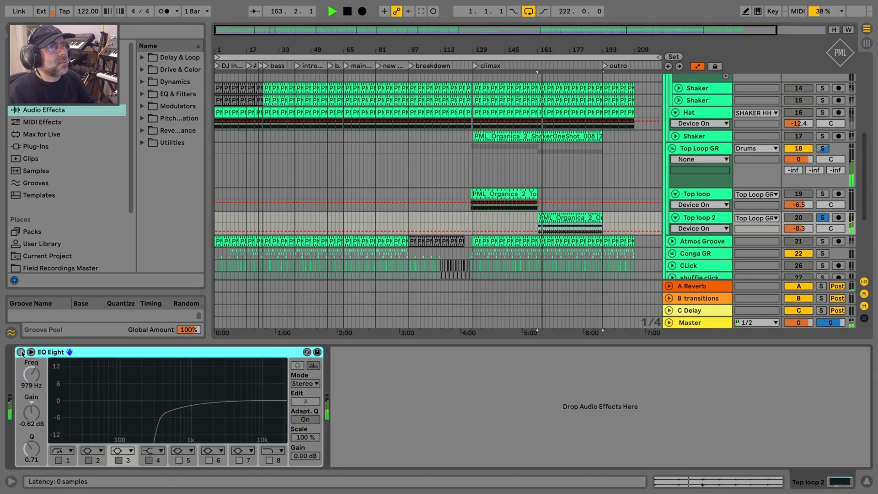
Step: Compare the EQ Eight on Top loop 2 on and off, leave it switched on, and stop playback
click(21, 352)
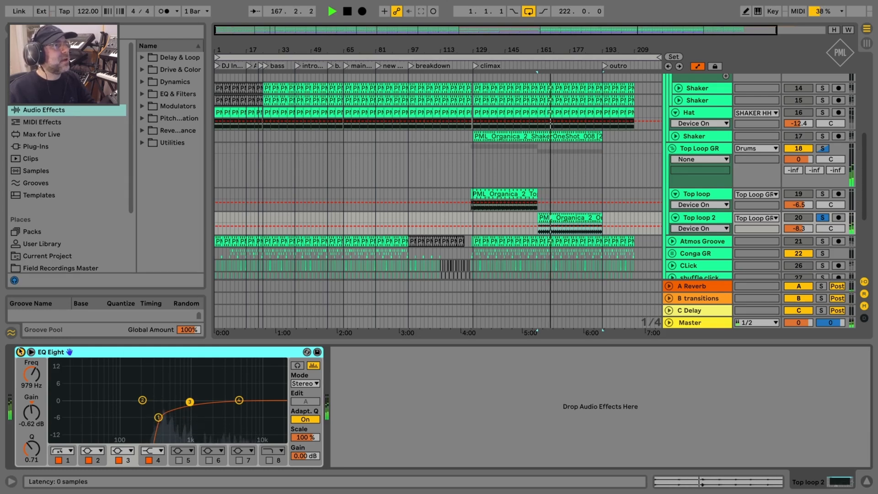
click(21, 352)
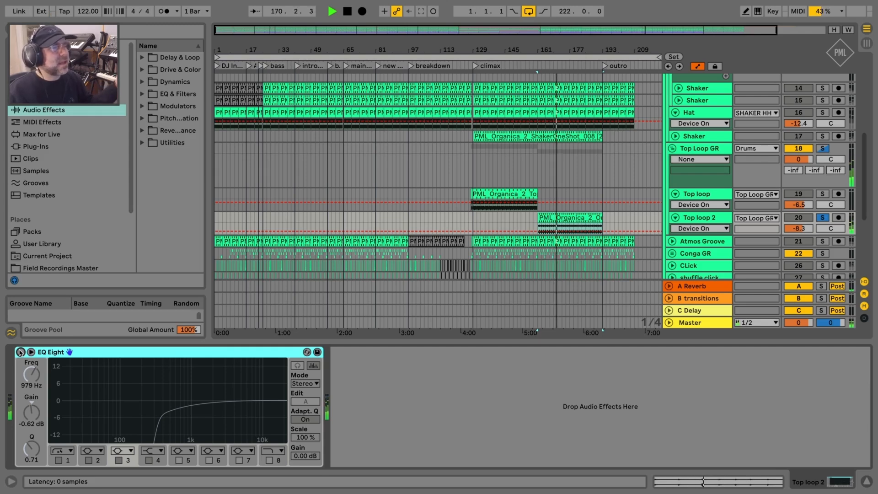
click(20, 352)
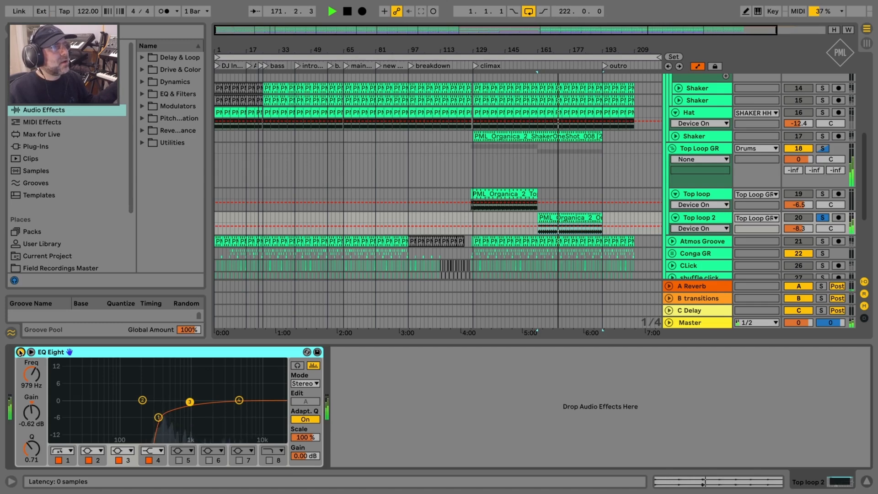
click(21, 352)
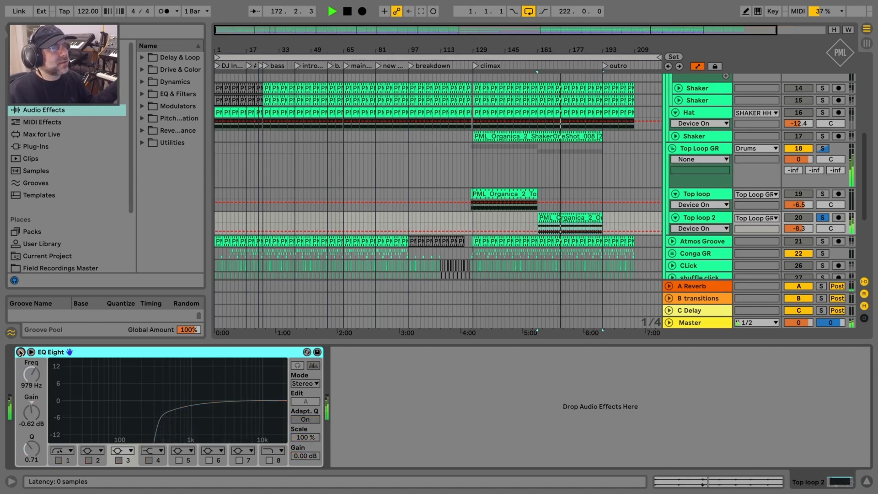
click(21, 353)
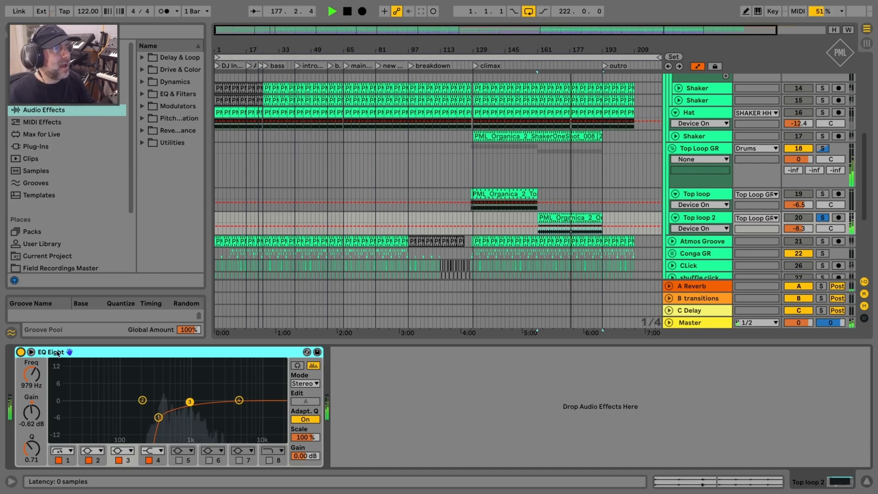
key(space)
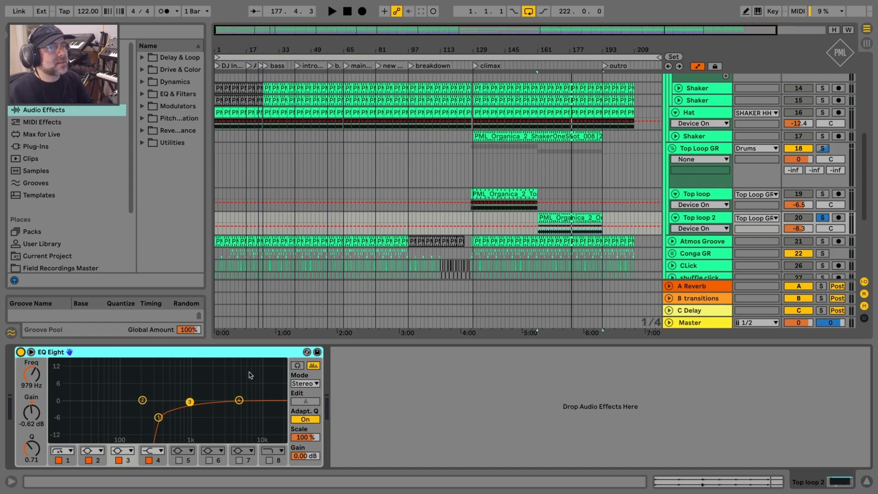
Step: Unsolo Top loop 2 and compare its EQ Eight off and on within the full mix, leaving it on and stopping playback
key(space)
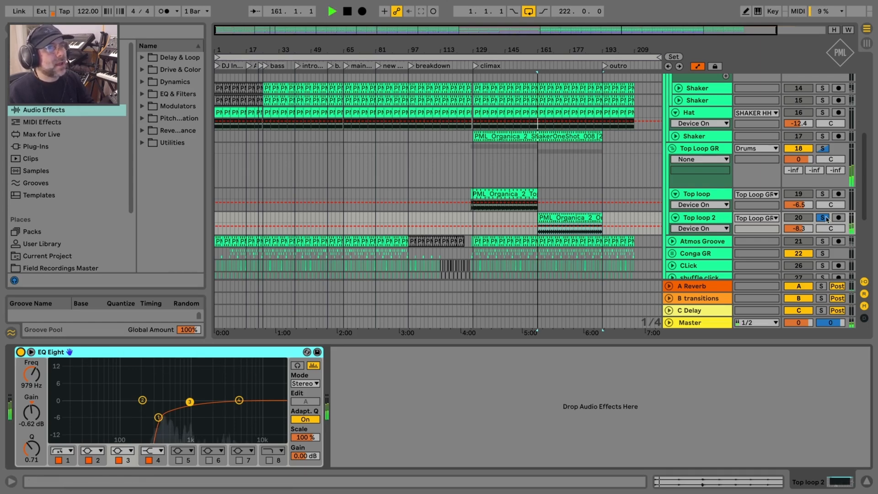
click(823, 218)
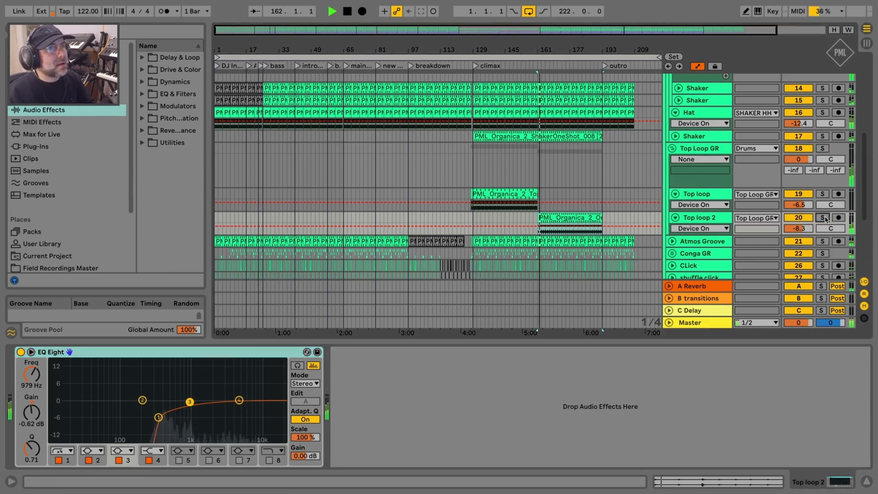
click(21, 351)
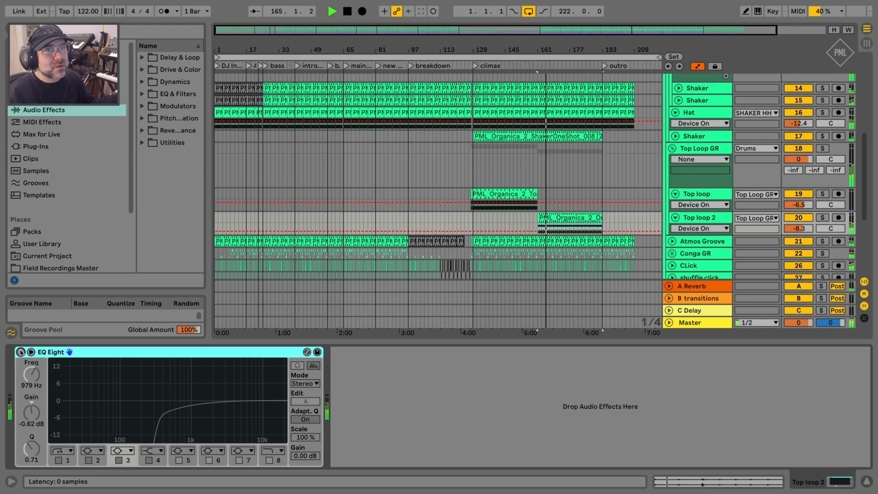
click(21, 352)
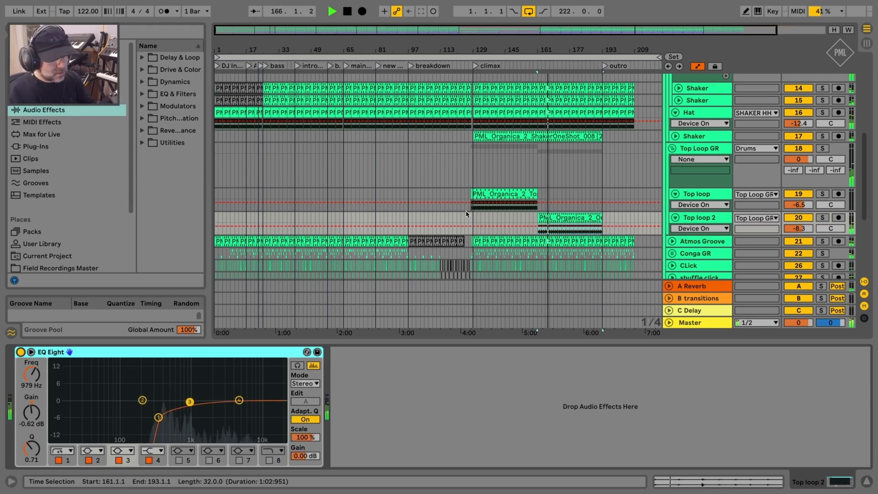
key(space)
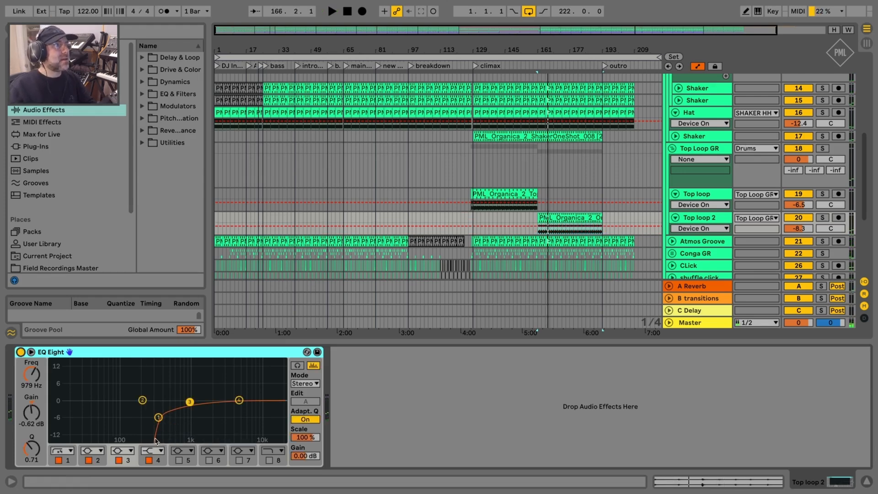
Step: Fold the Top Loop GR group, unfold the Atmos Groove track, and show its EQ Eight
click(673, 149)
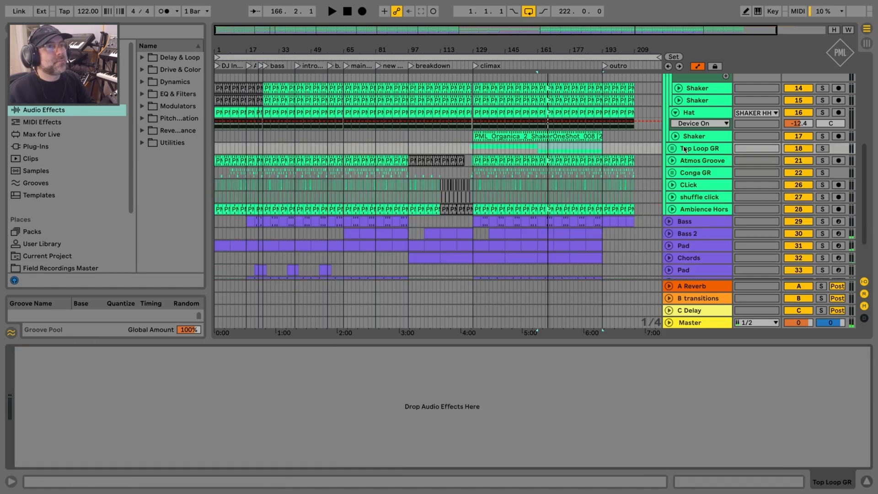
click(719, 151)
click(713, 160)
click(672, 161)
click(693, 152)
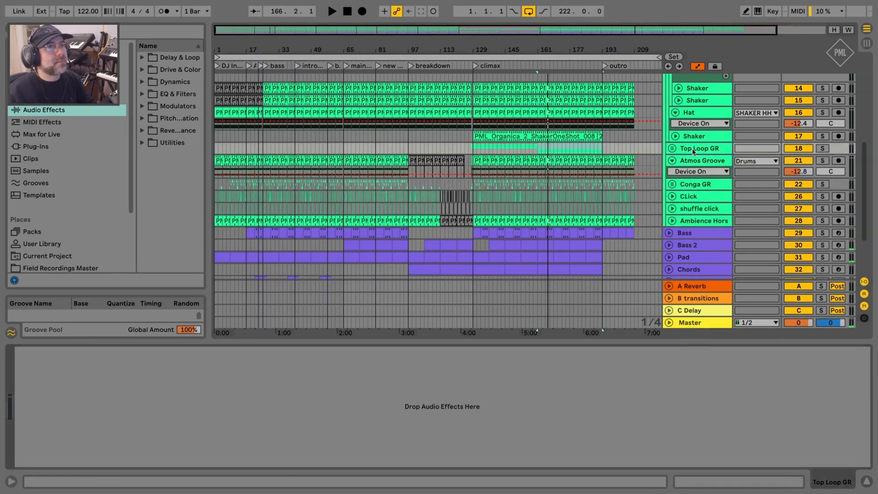
click(692, 162)
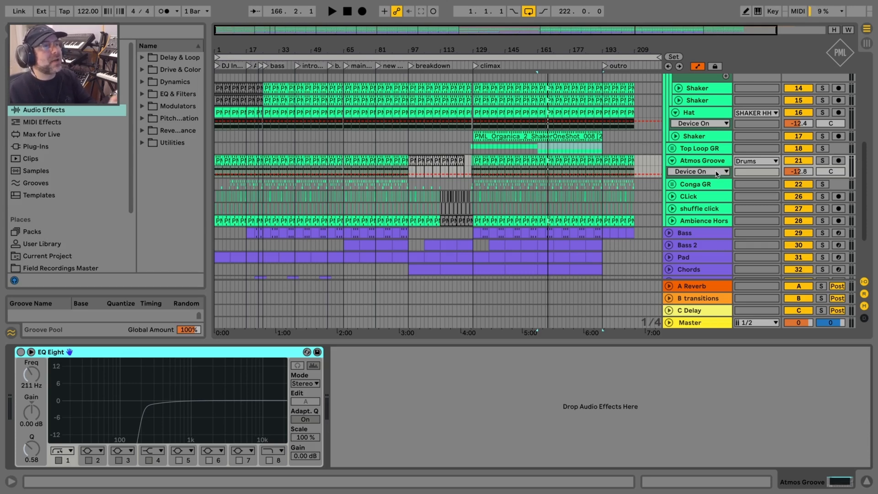
Step: Solo Atmos Groove and play it from bar 73 in the main section
click(823, 161)
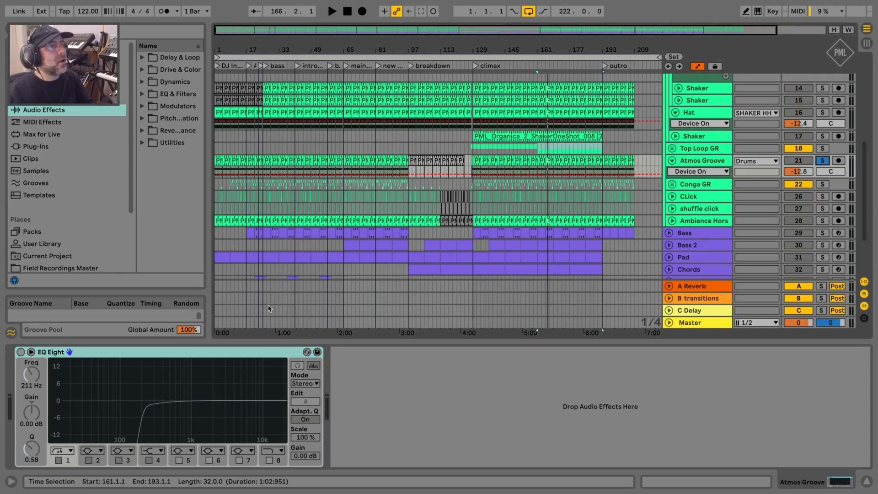
key(space)
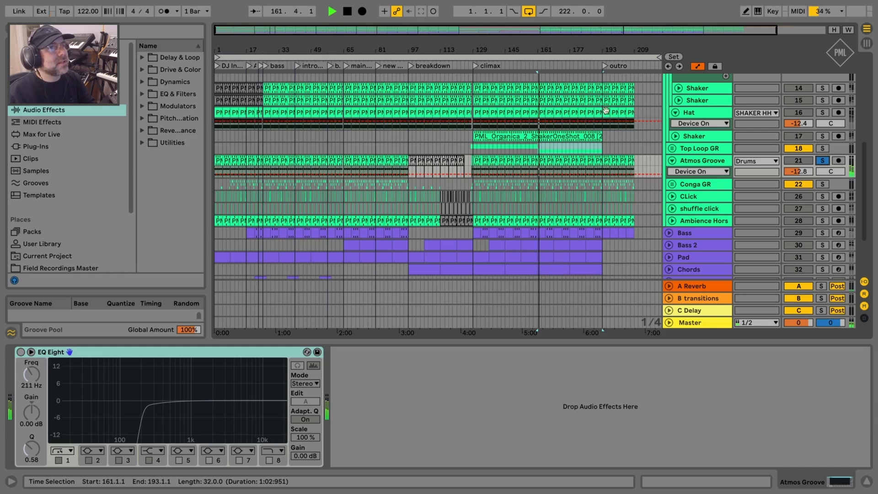
click(559, 65)
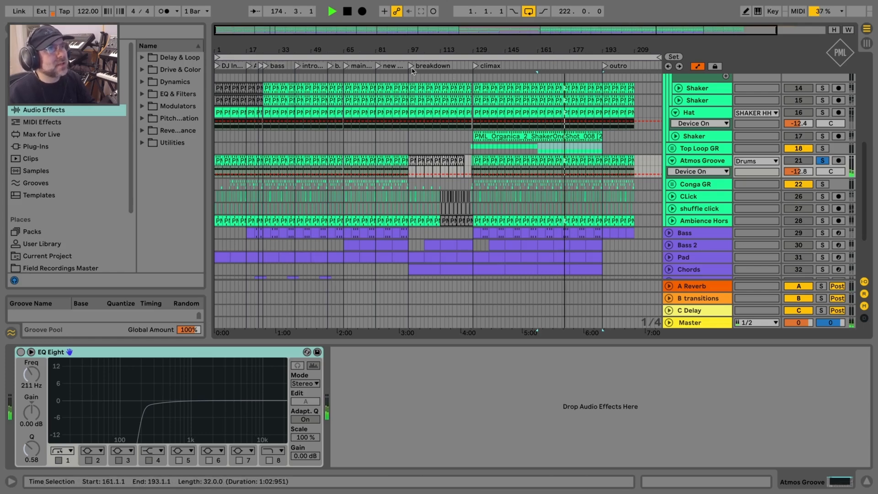
click(360, 65)
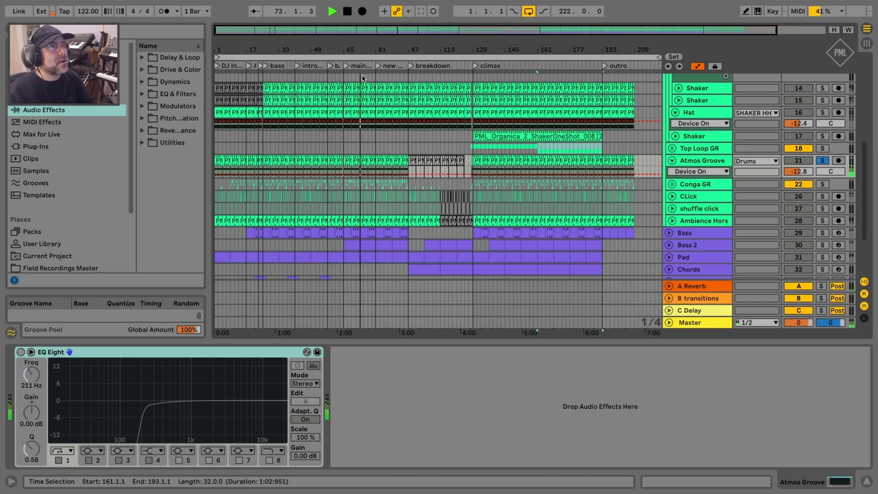
Step: Compare the EQ Eight on Atmos Groove on and off during playback, leaving it switched on
click(21, 352)
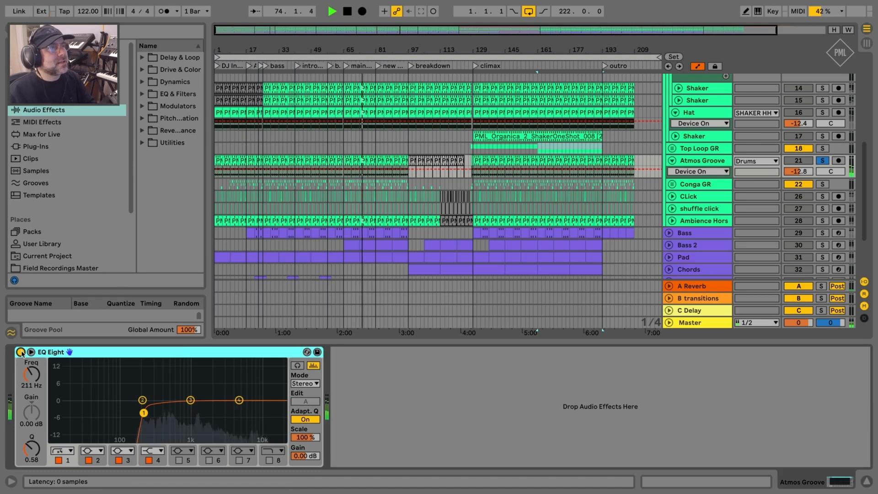
click(21, 351)
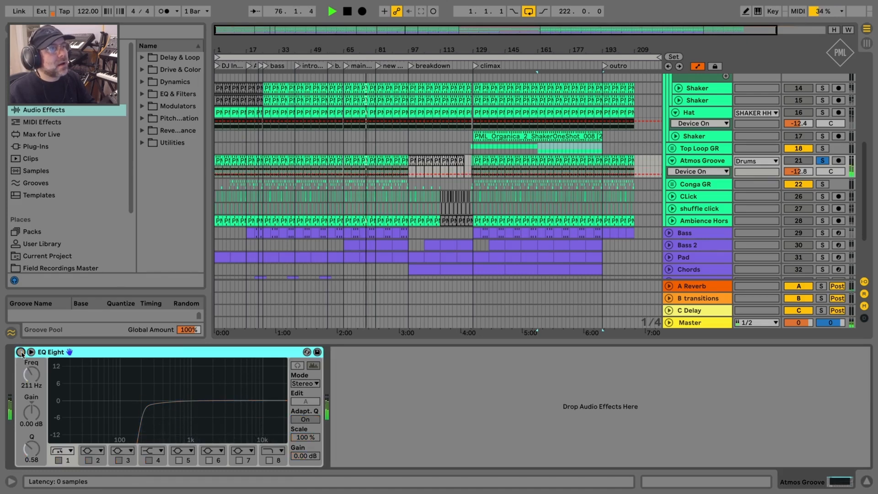
click(20, 352)
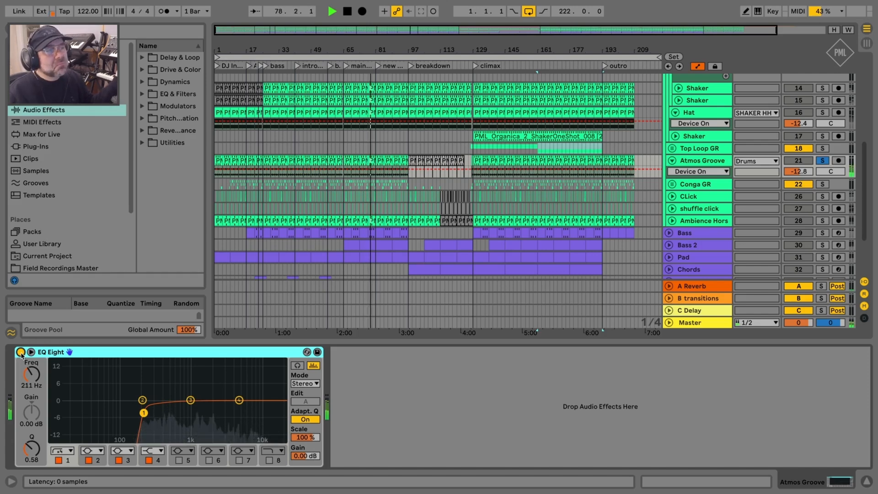
Step: Bypass and re-enable the EQ Eight on Atmos Groove once more, then unsolo the track and stop playback
click(21, 351)
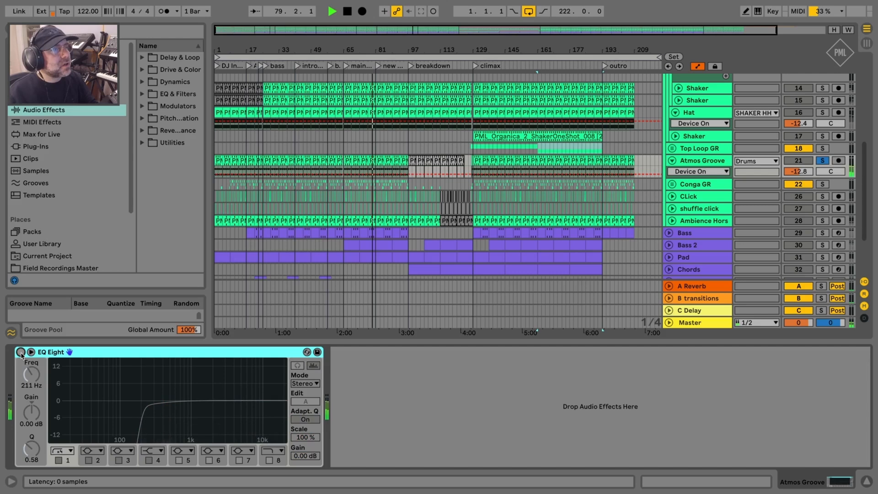
click(20, 352)
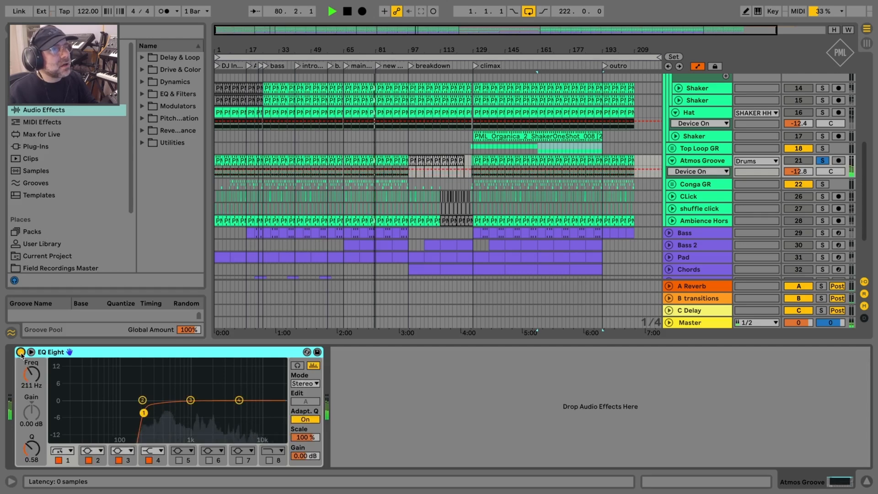
click(708, 149)
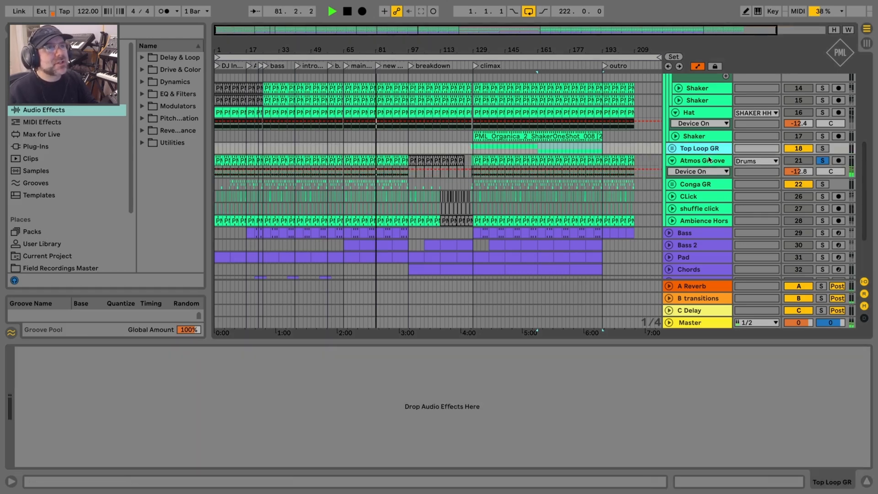
click(710, 160)
click(823, 160)
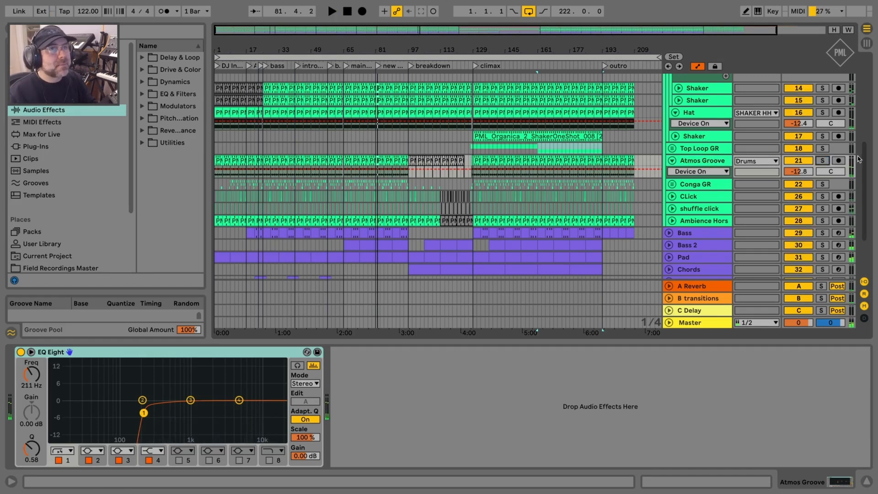
Step: Select the Conga GR group and unfold it to show its conga tracks and device chain
scroll(864, 159, down, 2)
click(709, 160)
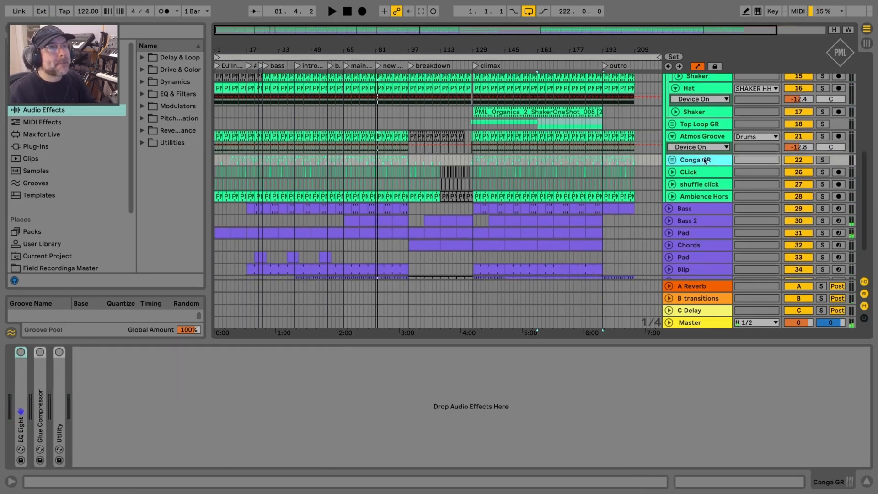
click(672, 160)
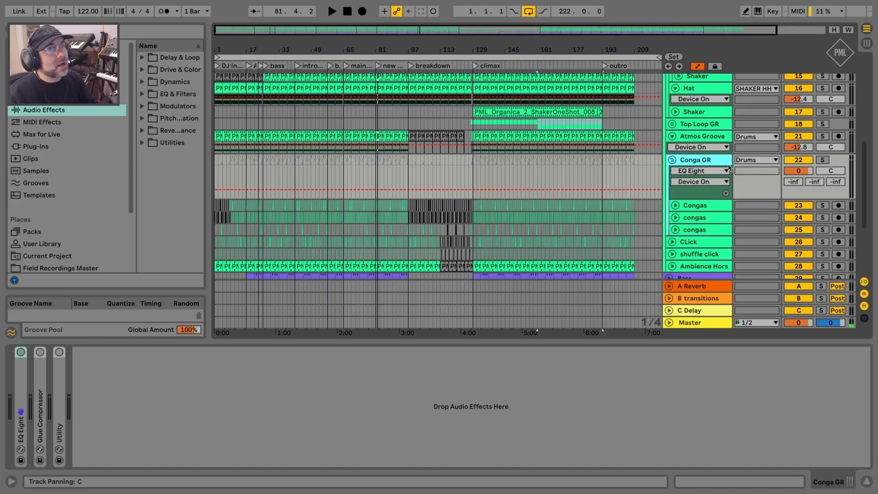
Step: Solo the Conga GR group and play it from bar 161 in the climax section
click(823, 160)
click(581, 183)
key(space)
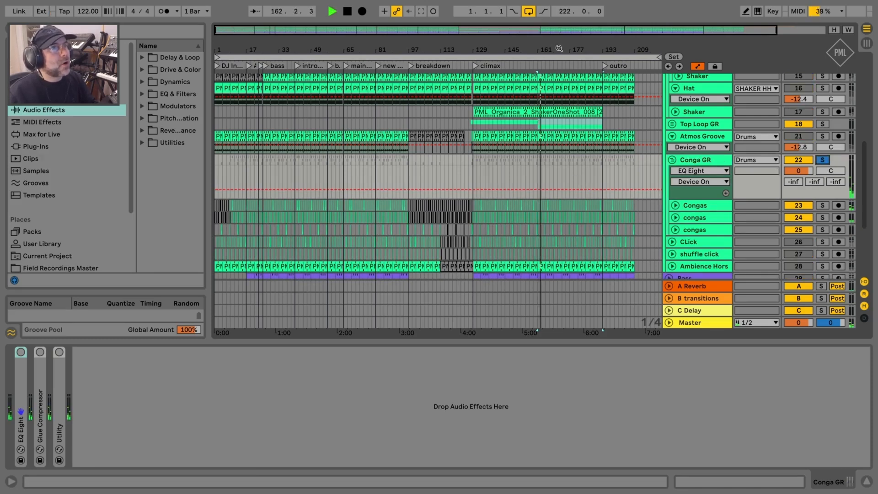
drag(533, 51, 534, 47)
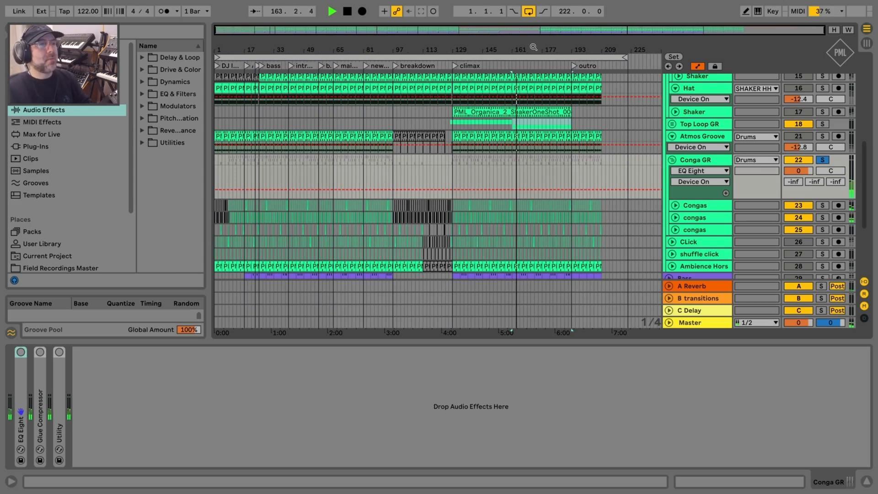
Step: Expand the EQ Eight, Glue Compressor and Utility on Conga GR to inspect their settings
click(21, 373)
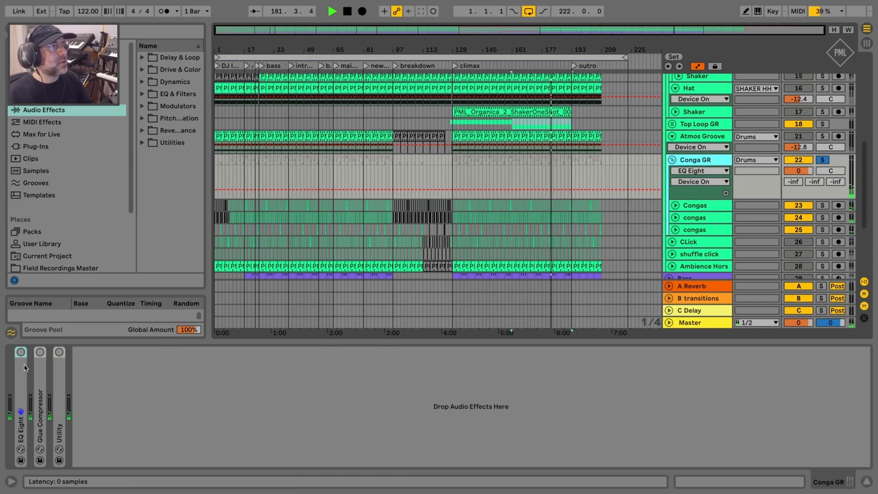
double_click(21, 380)
double_click(337, 389)
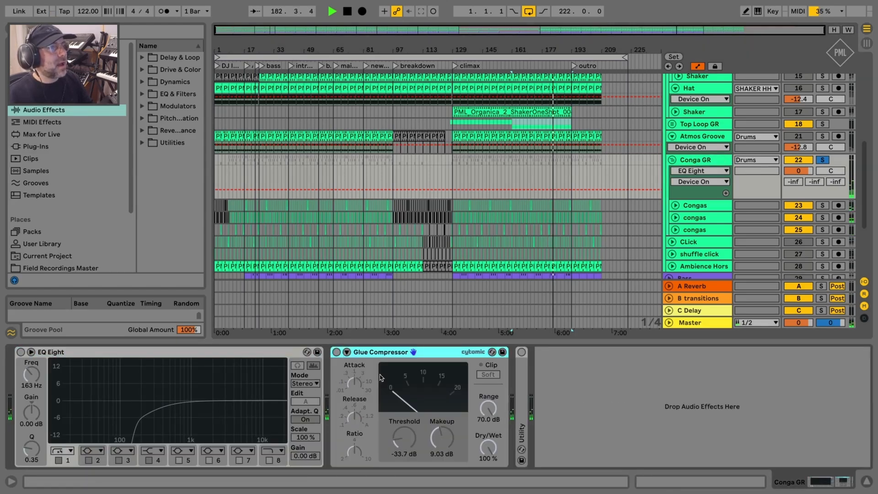
double_click(526, 384)
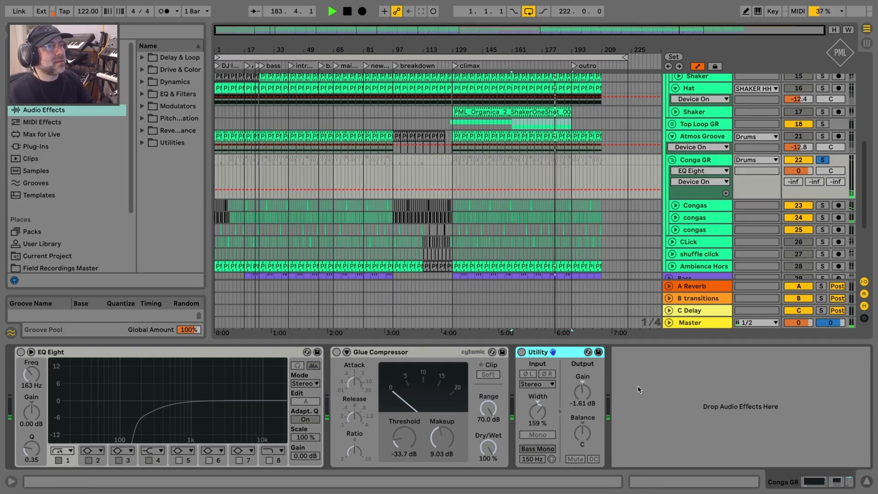
Step: Collapse the Utility and Glue Compressor on Conga GR and switch on its EQ Eight
double_click(569, 356)
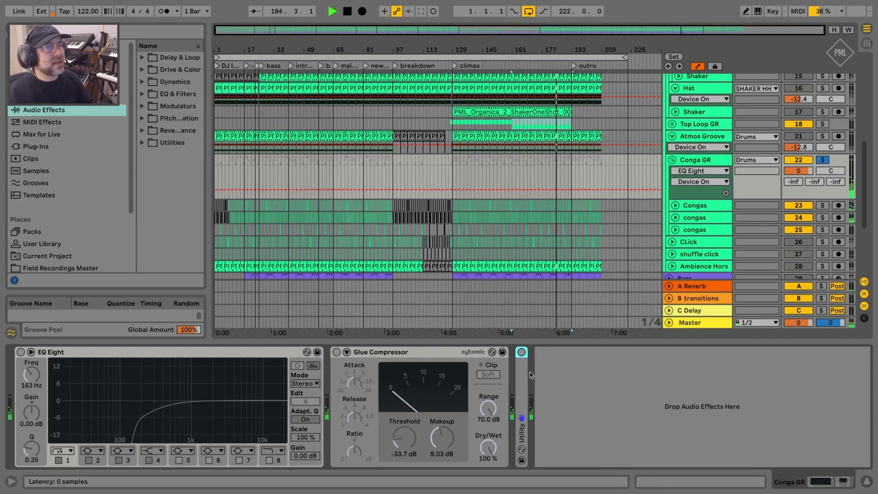
click(396, 360)
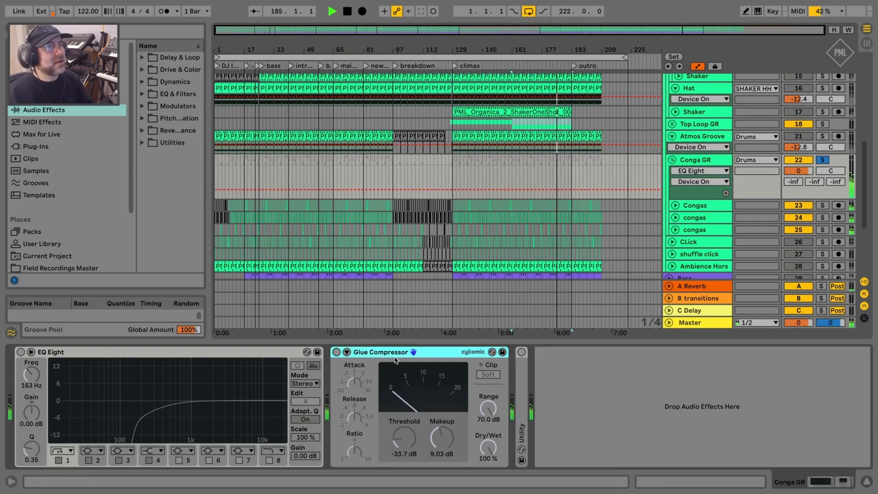
double_click(371, 353)
click(322, 373)
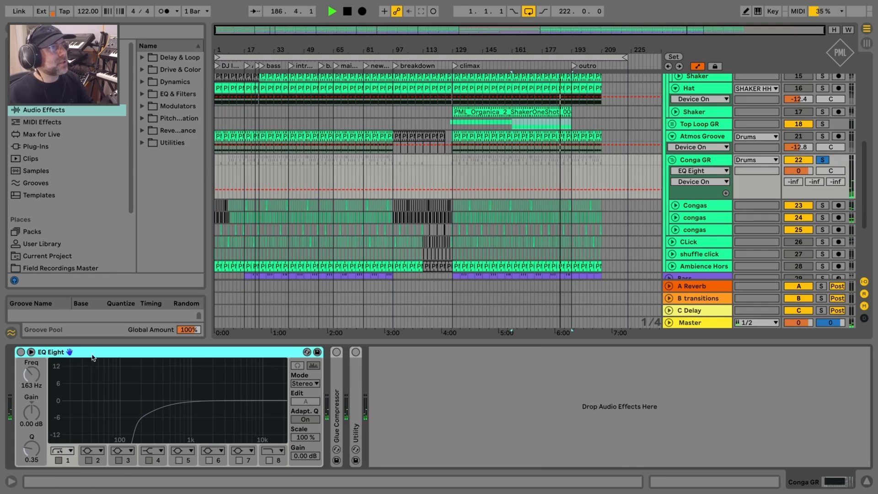
click(19, 352)
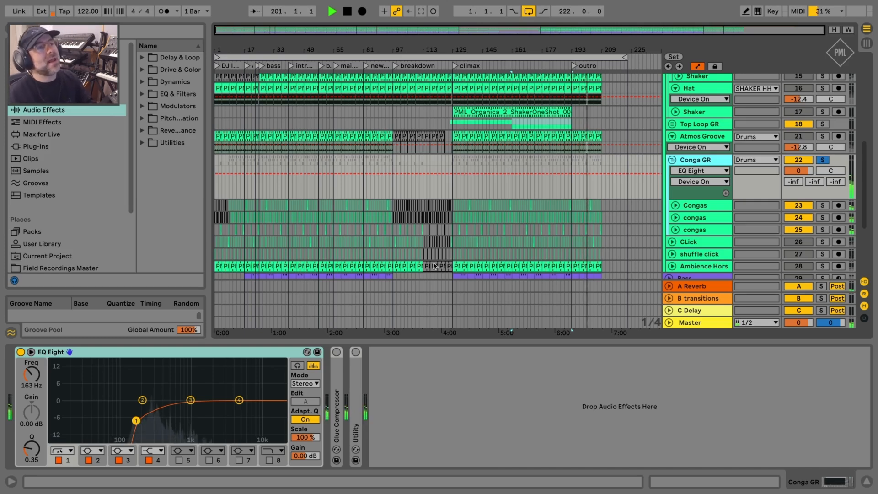
Step: Unsolo Conga GR, restart playback early in the climax section, and solo the Drums group
click(823, 160)
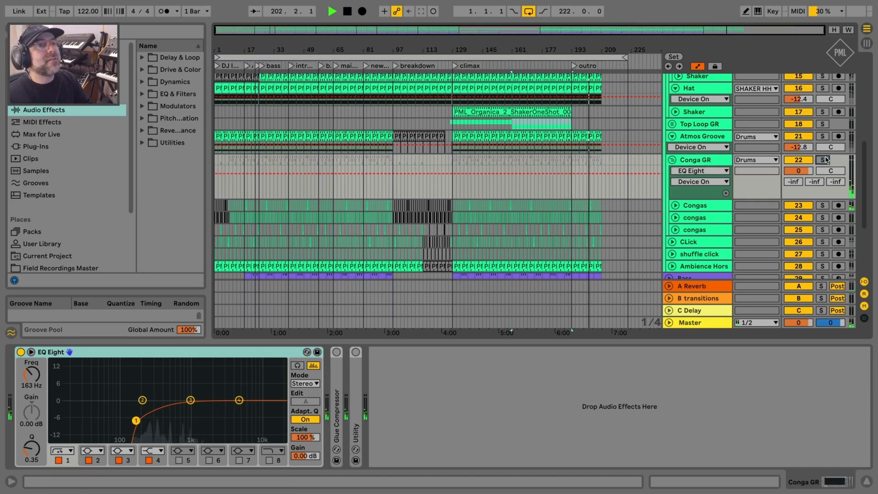
click(471, 65)
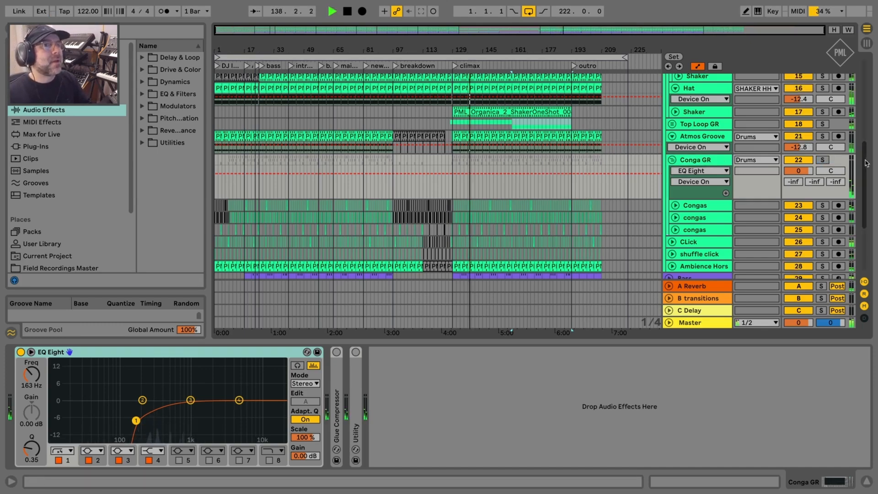
scroll(857, 120, up, 5)
scroll(828, 112, up, 5)
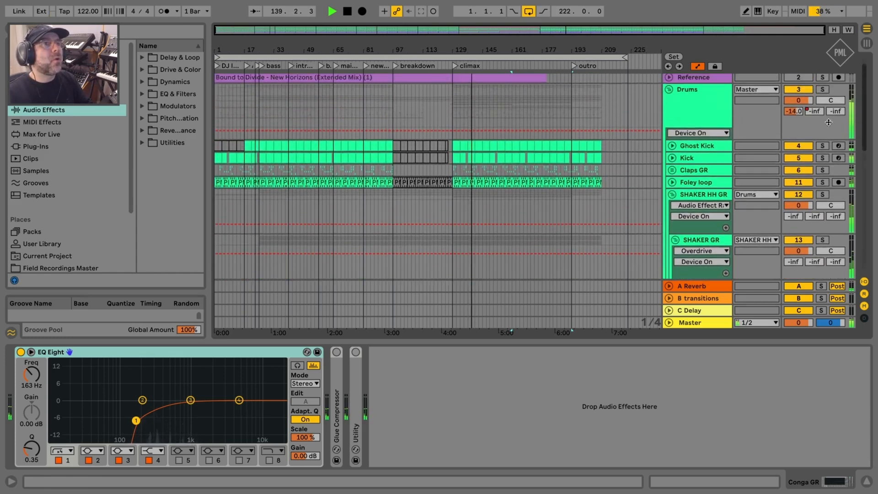
click(823, 90)
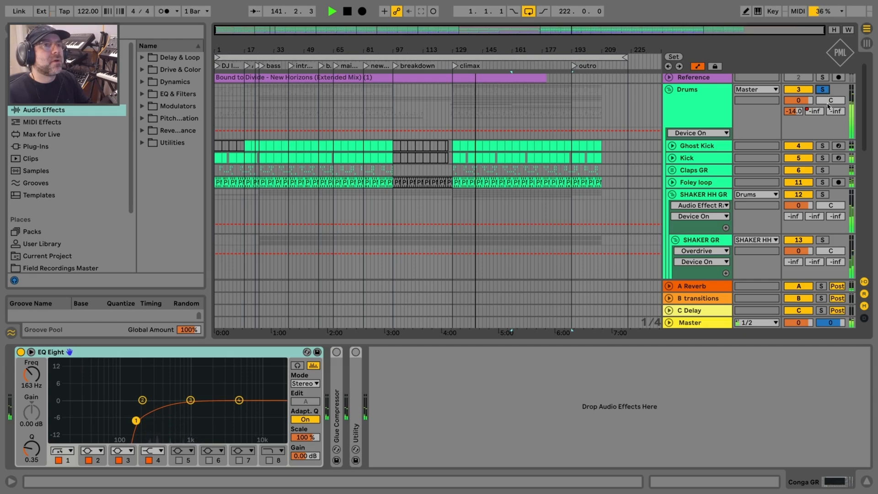
Step: Compare the EQ Eight on Conga GR off and on during climax playback, leaving it switched off
scroll(721, 233, down, 8)
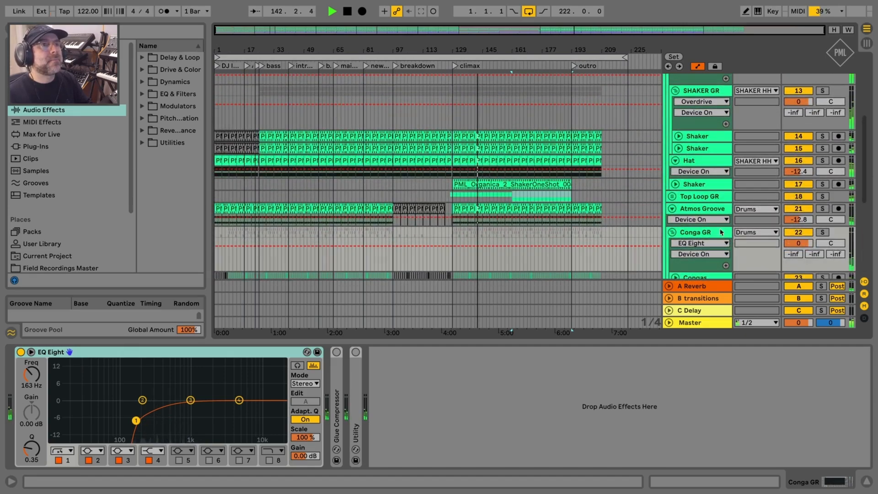
click(689, 234)
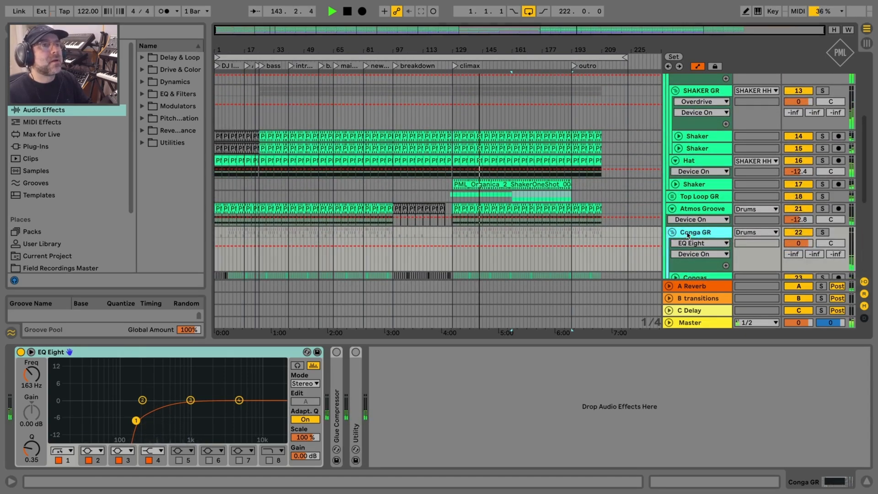
click(21, 352)
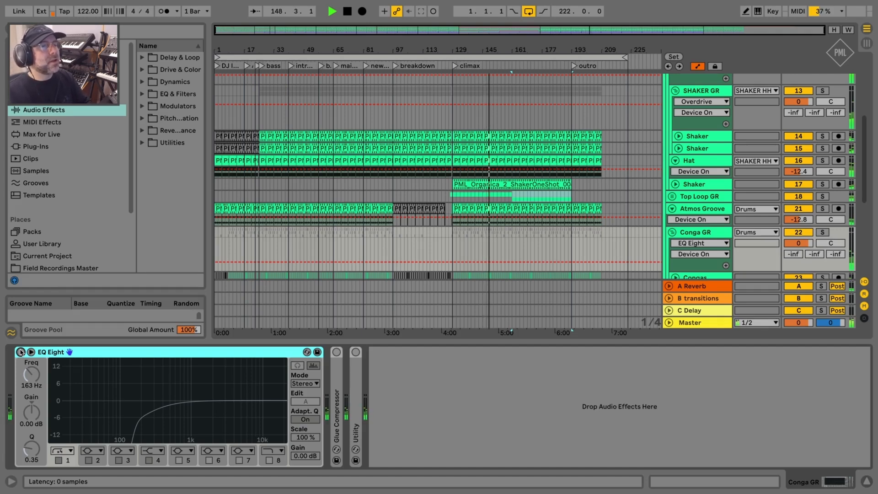
click(20, 352)
scroll(865, 146, up, 1)
drag(864, 146, 863, 108)
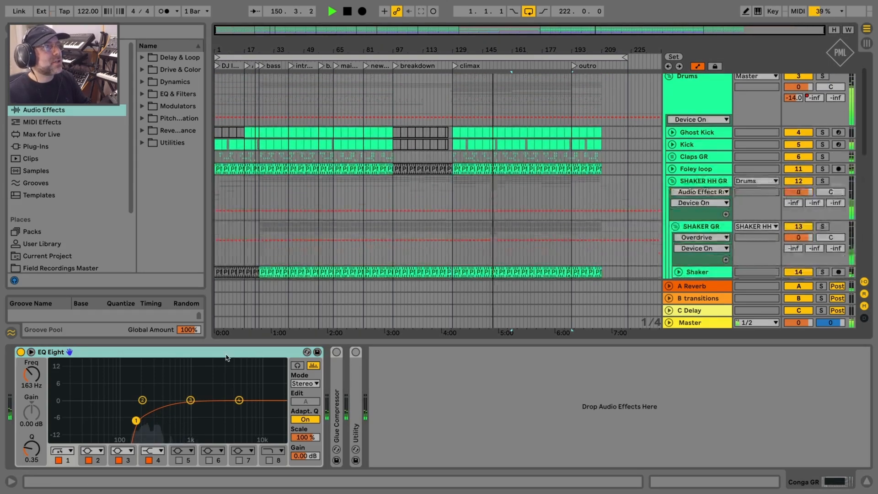
click(20, 351)
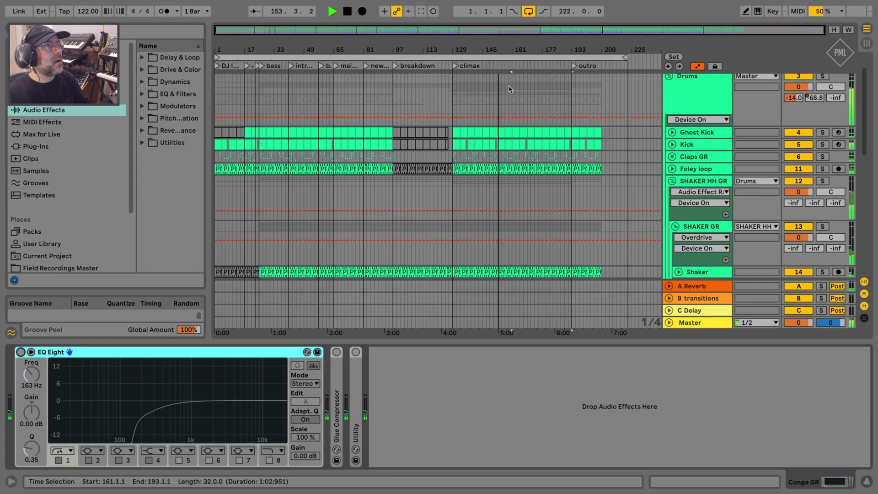
Step: Restart playback from the climax marker and view the device chain of the SHAKER HH GR group
key(space)
click(455, 67)
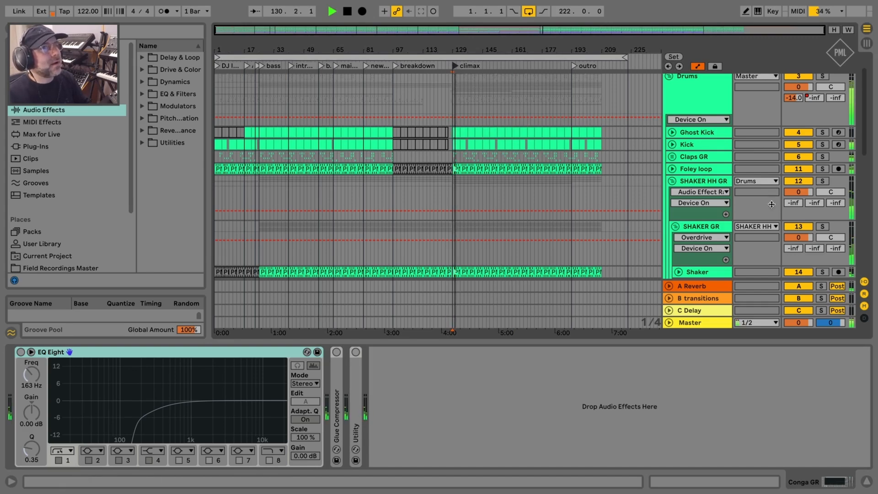
click(697, 182)
scroll(707, 238, down, 3)
scroll(707, 238, down, 5)
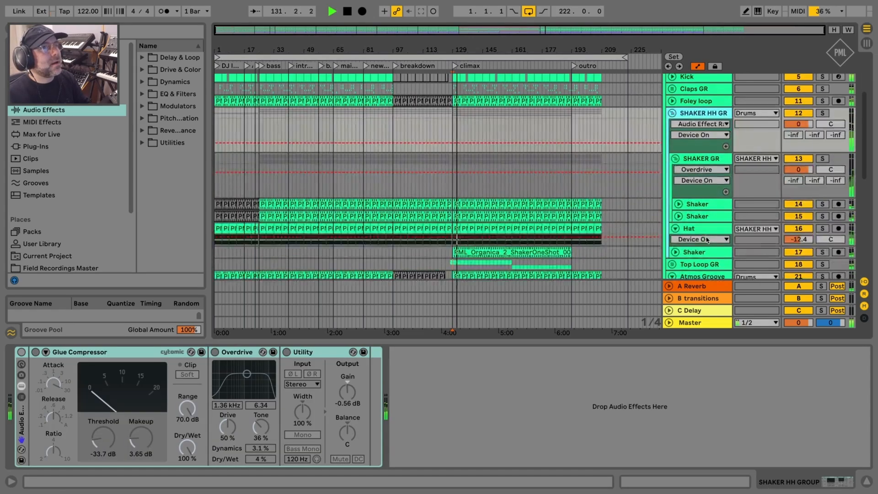
scroll(706, 241, down, 5)
Step: Return to Conga GR, briefly solo and unsolo it against the mix, and stop playback
click(699, 164)
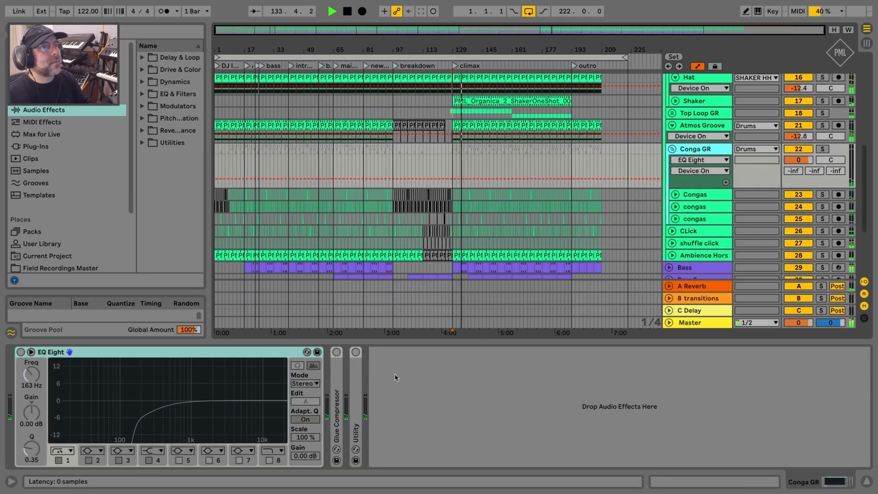
click(823, 149)
click(823, 150)
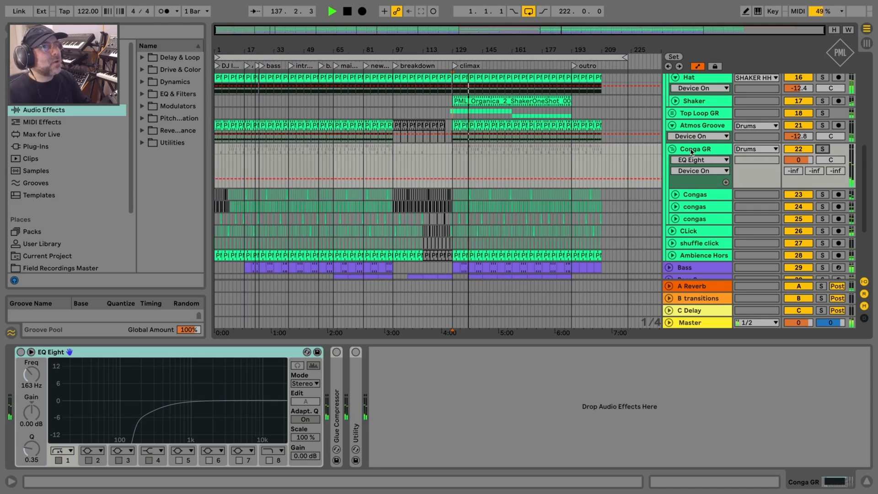
key(space)
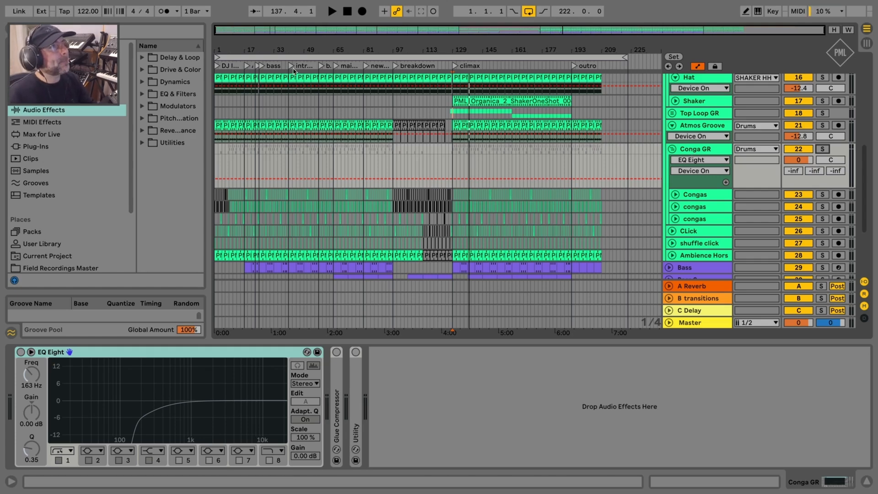
Step: Play the mix from bar 41 at the arp introduction and review the drum tracks around Conga GR
click(290, 89)
key(space)
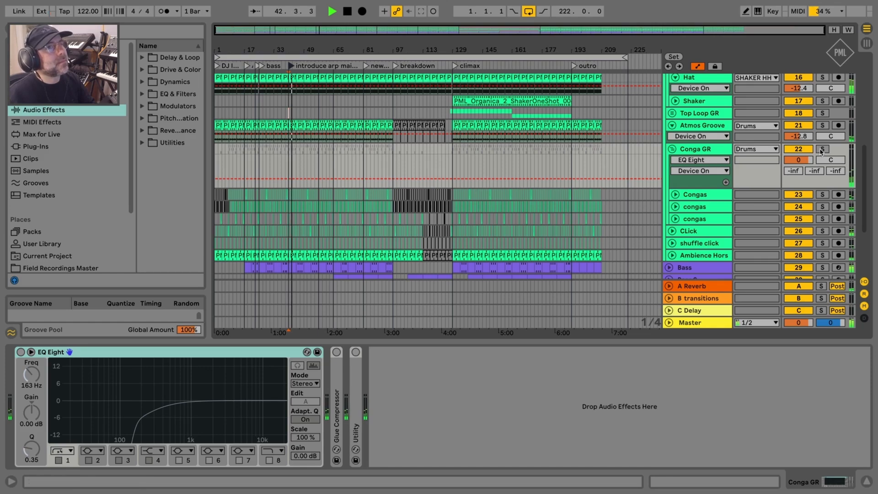
scroll(728, 194, up, 5)
scroll(729, 195, down, 3)
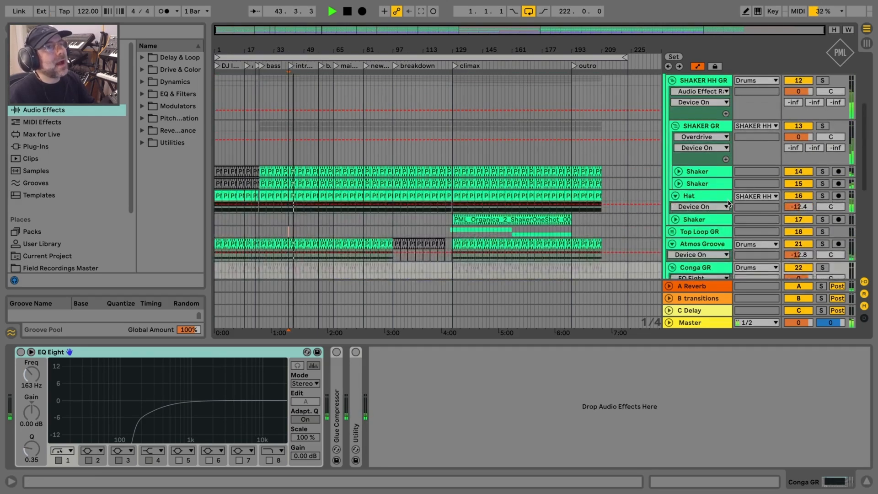
scroll(724, 210, down, 3)
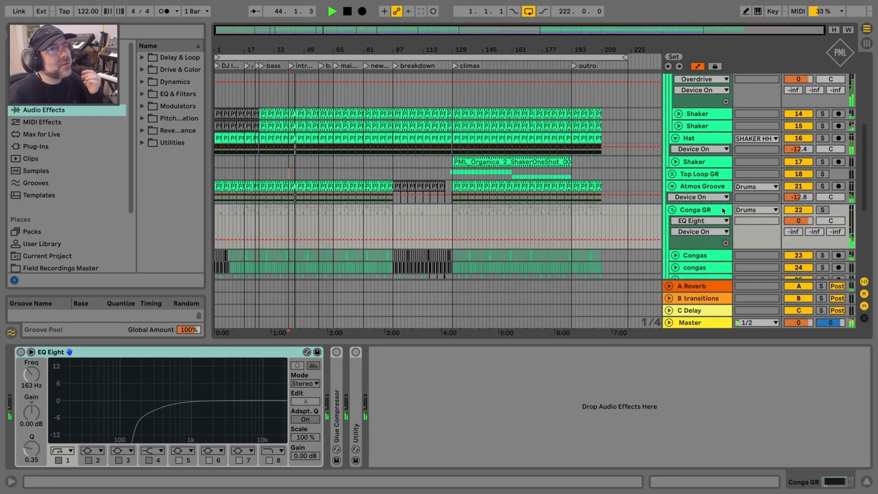
Step: Switch on the EQ Eight and the Glue Compressor on Conga GR during playback
click(21, 352)
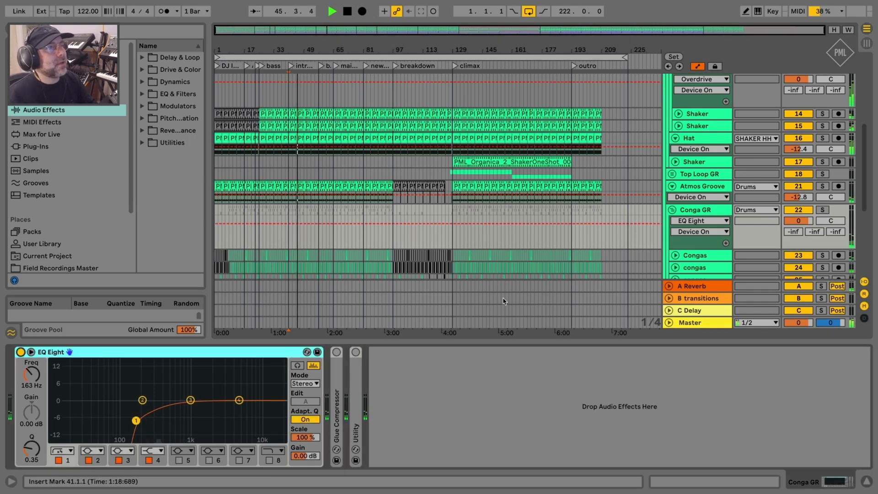
click(337, 356)
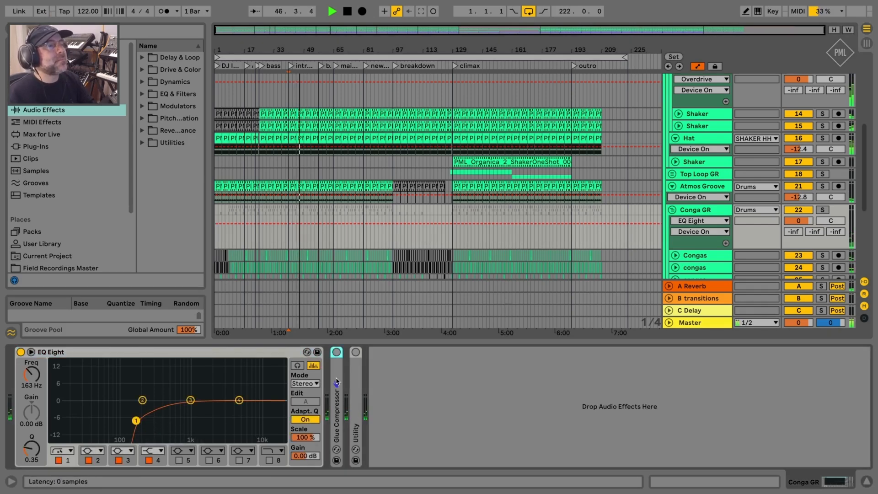
click(338, 356)
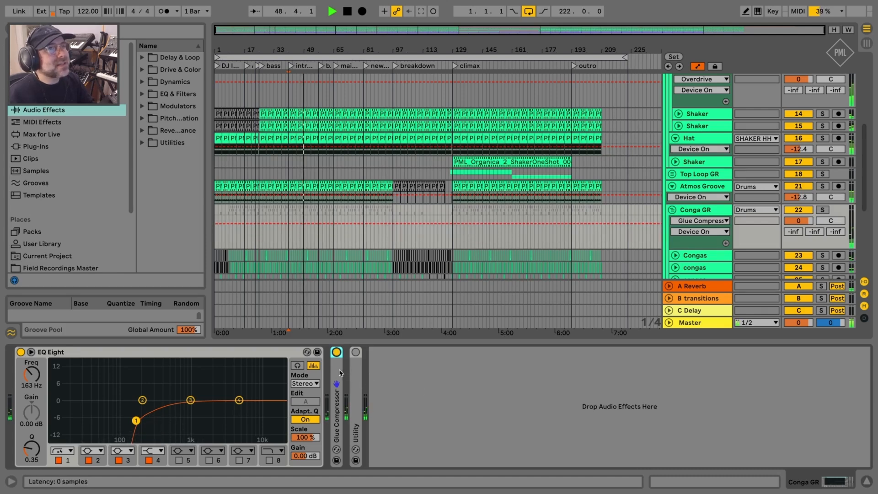
Step: Compare Conga GR with its Glue Compressor bypassed and active, stop playback, and view the Utility settings
double_click(341, 373)
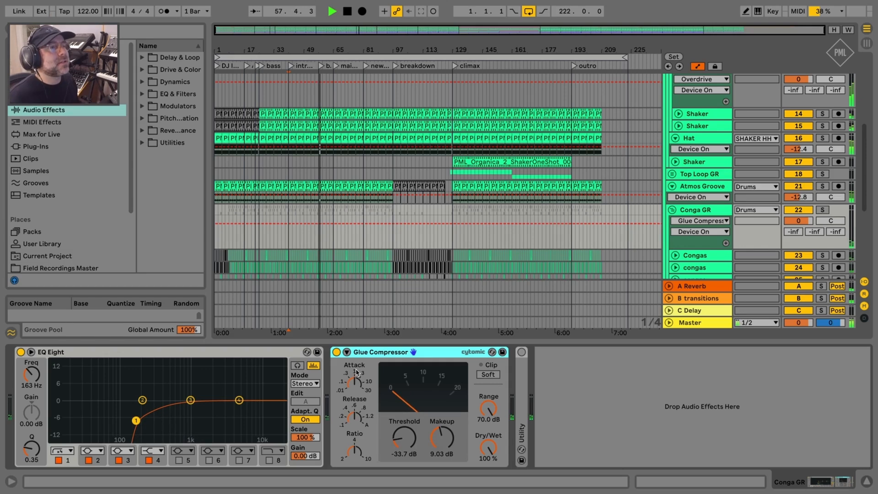
click(336, 353)
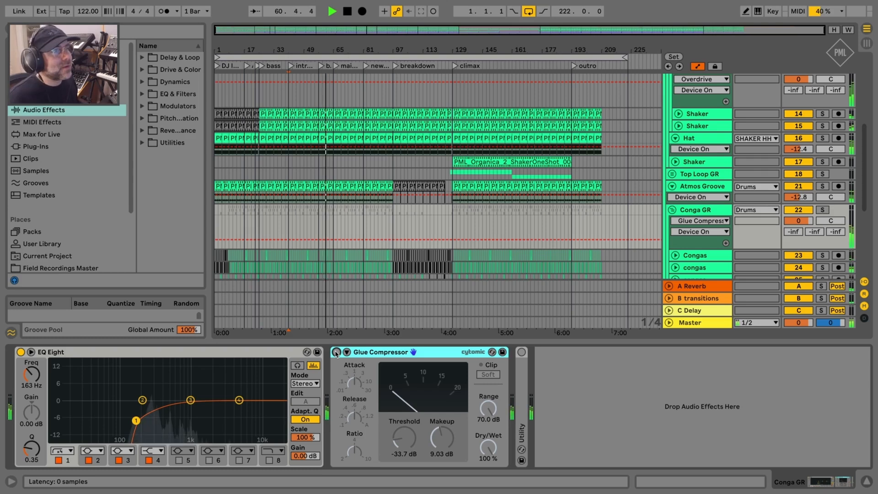
click(336, 352)
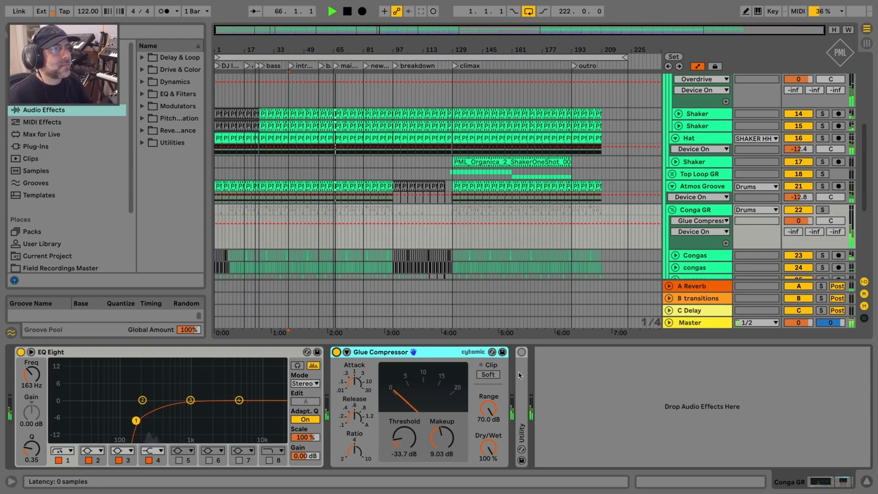
key(space)
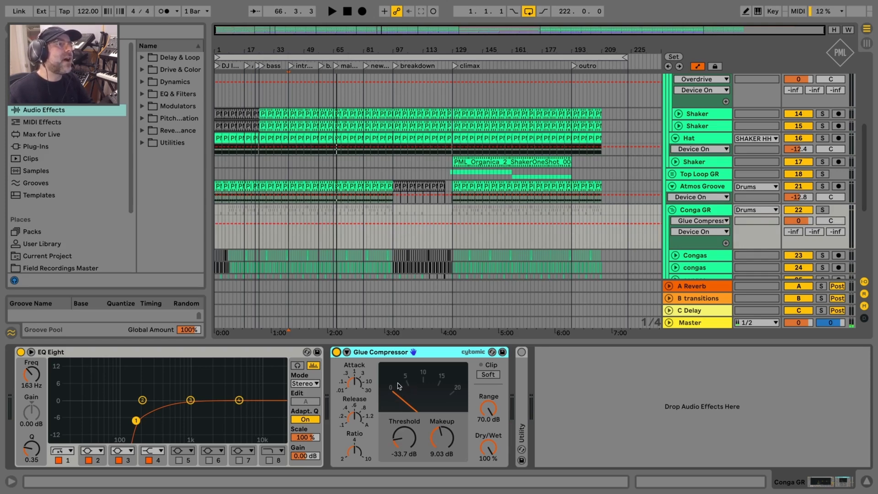
double_click(521, 382)
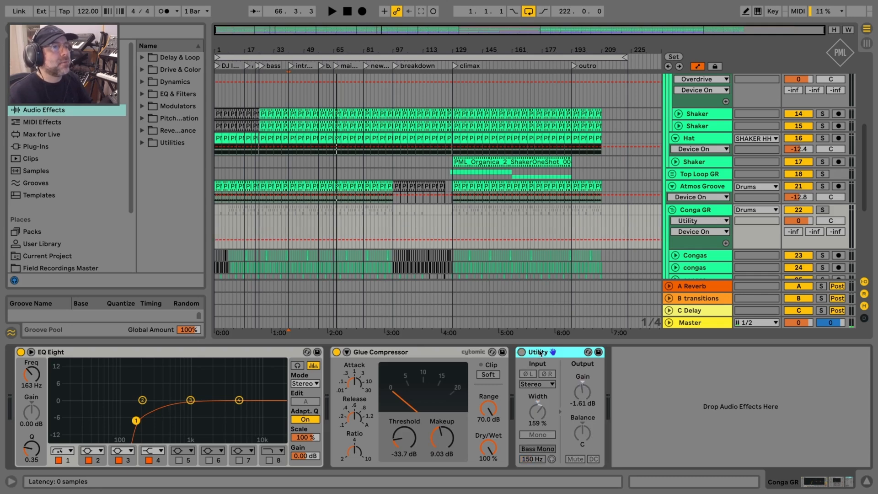
Step: Select the CLick track and play it soloed from the climax section
click(706, 225)
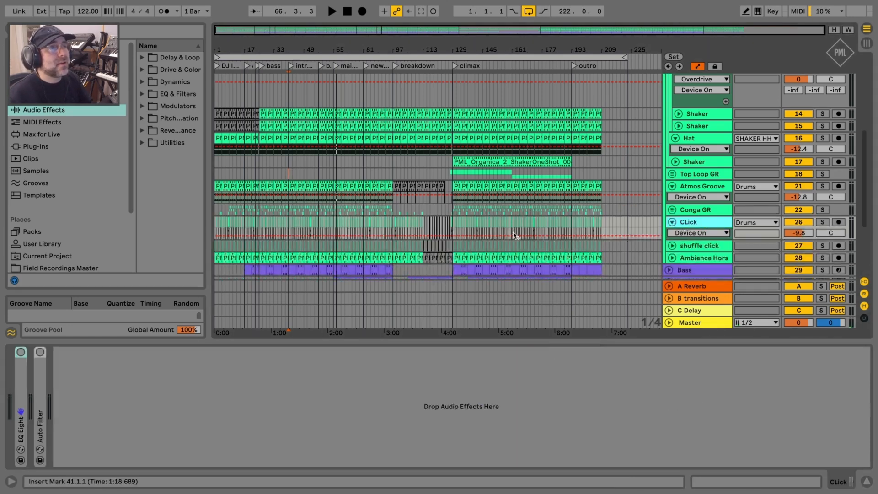
click(475, 68)
click(823, 222)
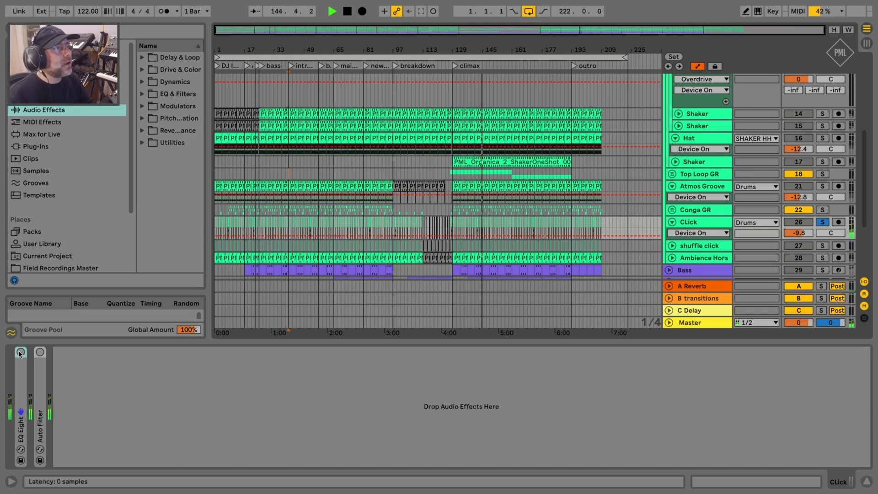
Step: Raise the low-cut frequency of the EQ Eight on CLick to 474 Hz
double_click(21, 366)
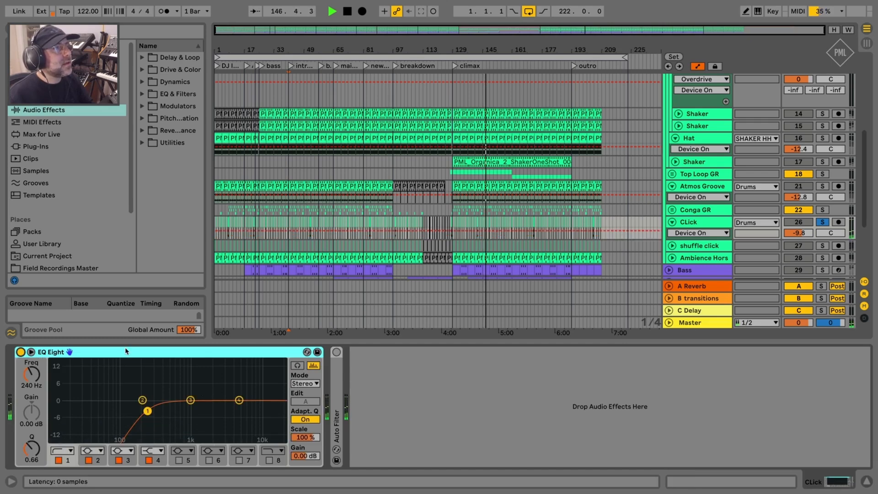
click(31, 352)
click(31, 352)
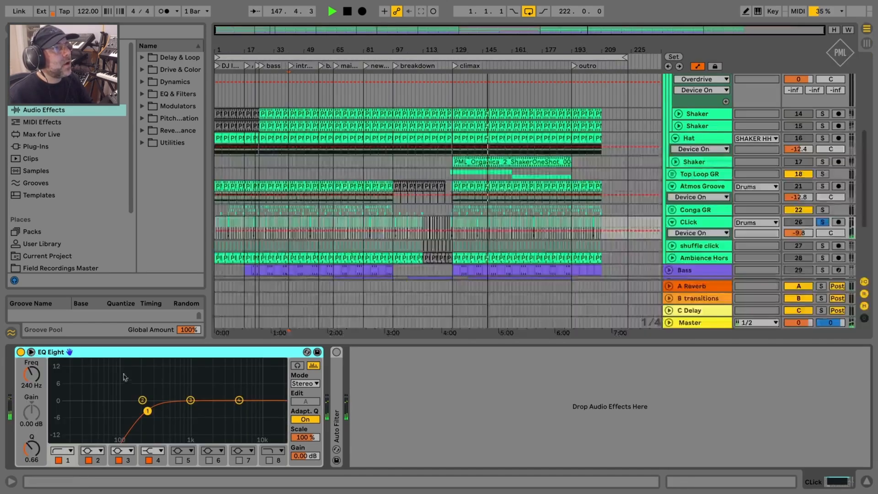
drag(147, 411, 168, 413)
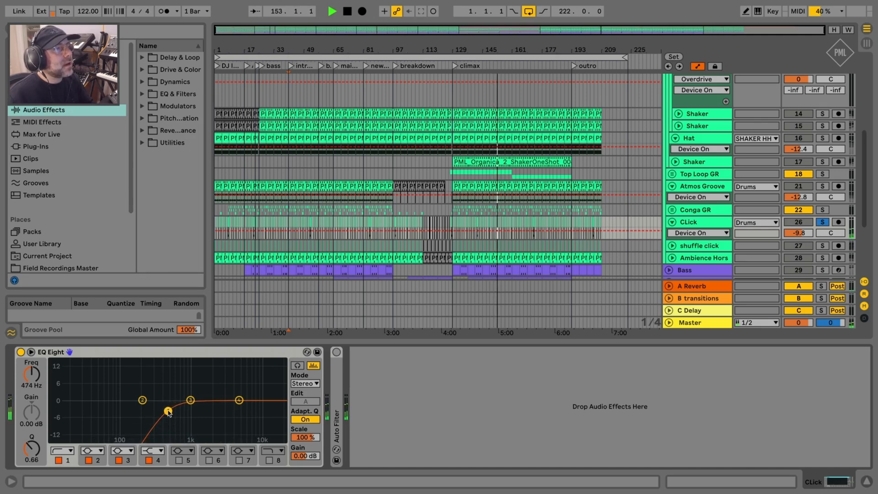
click(31, 352)
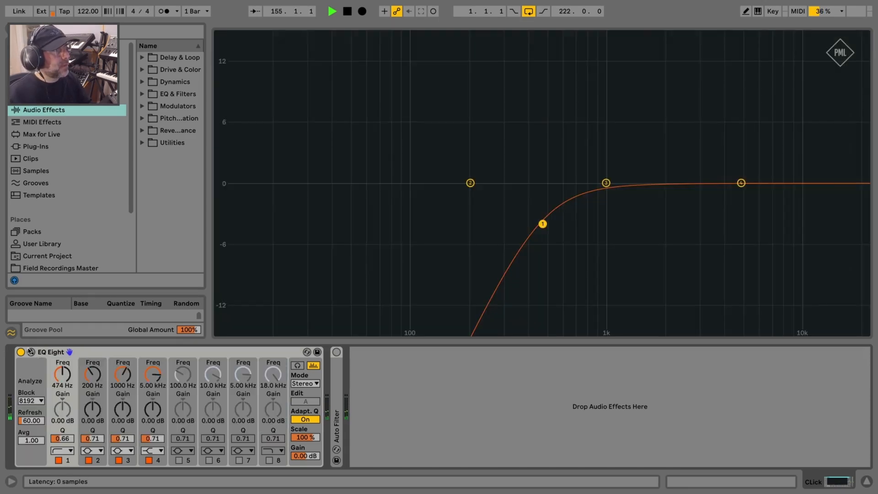
click(30, 352)
Step: Switch on the Auto Filter on CLick and compare the sound with and without it
double_click(341, 357)
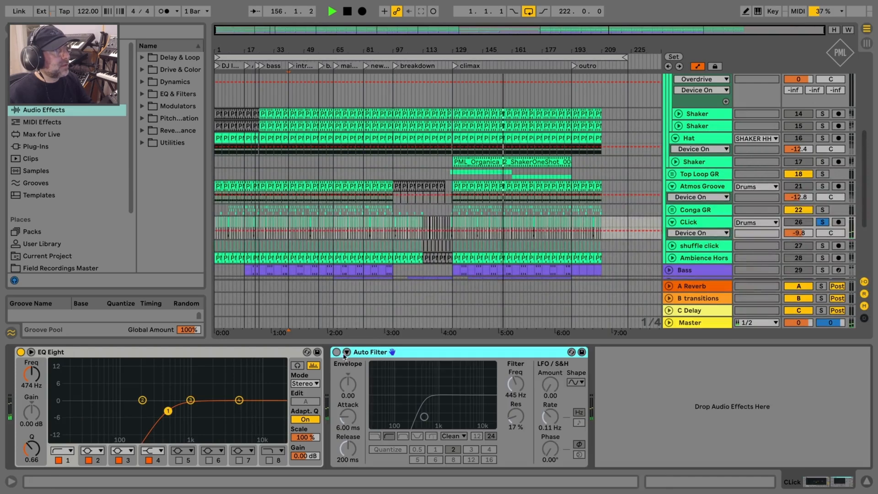
click(337, 352)
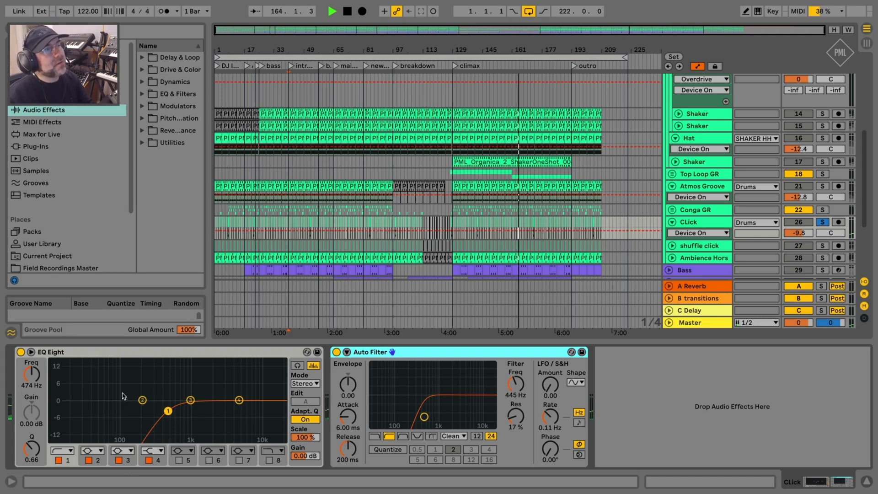
click(337, 353)
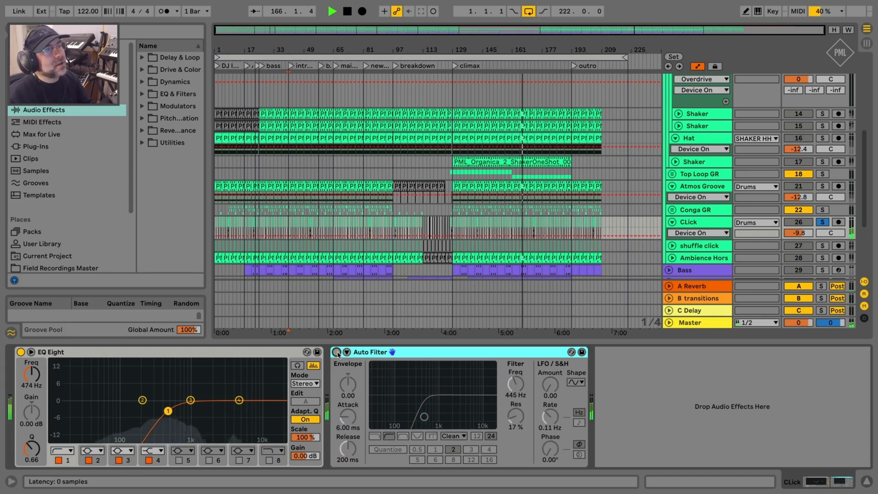
click(337, 352)
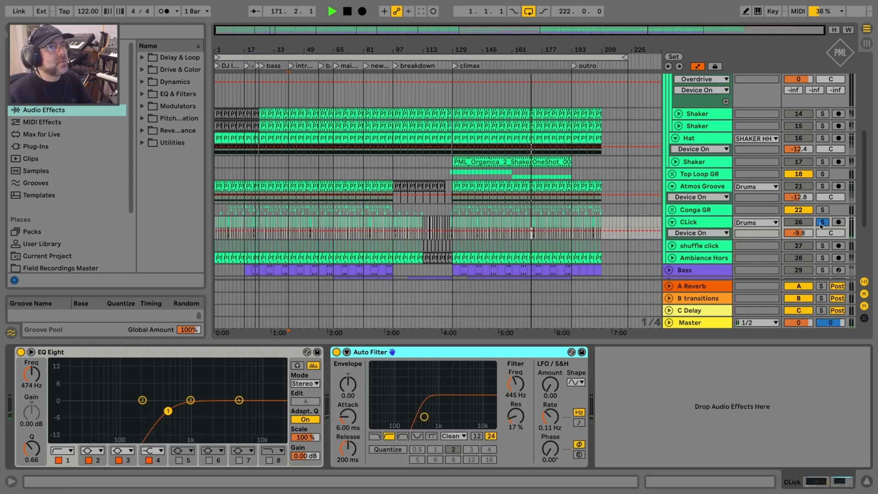
Step: Solo the shuffle click track, unfold it and view its device chain
scroll(821, 225, down, 3)
click(822, 181)
click(672, 181)
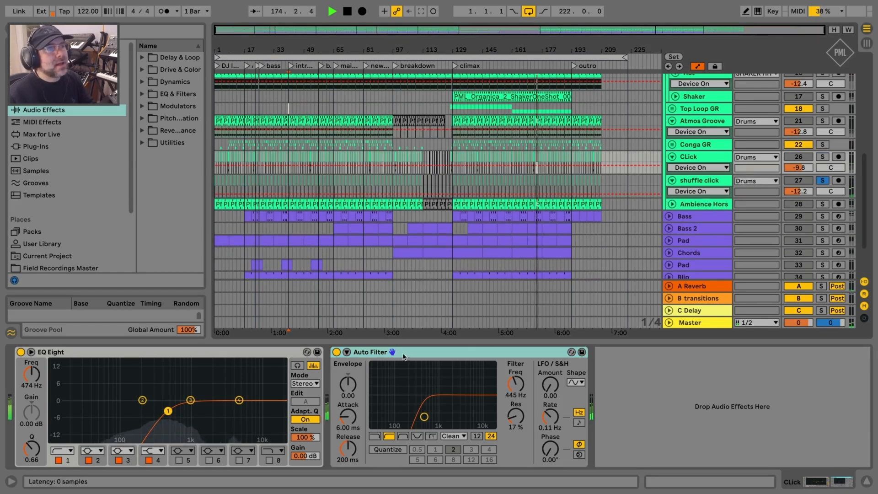
click(707, 183)
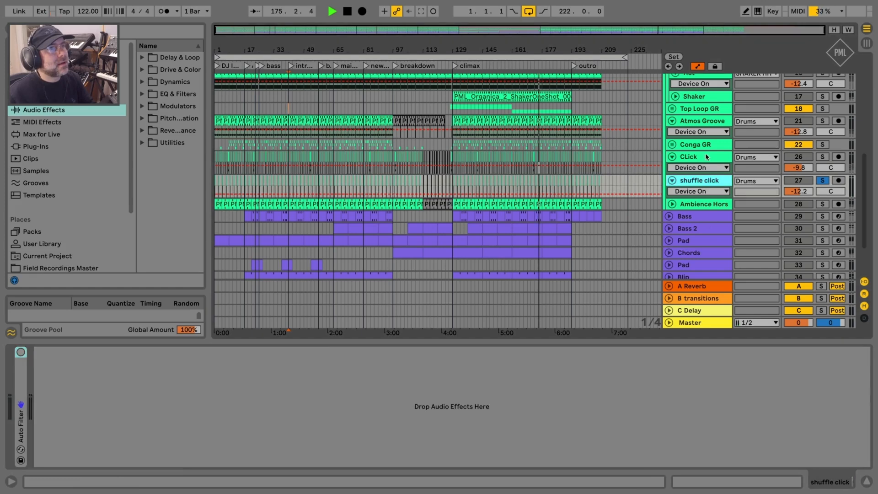
click(706, 156)
scroll(707, 157, down, 2)
click(694, 131)
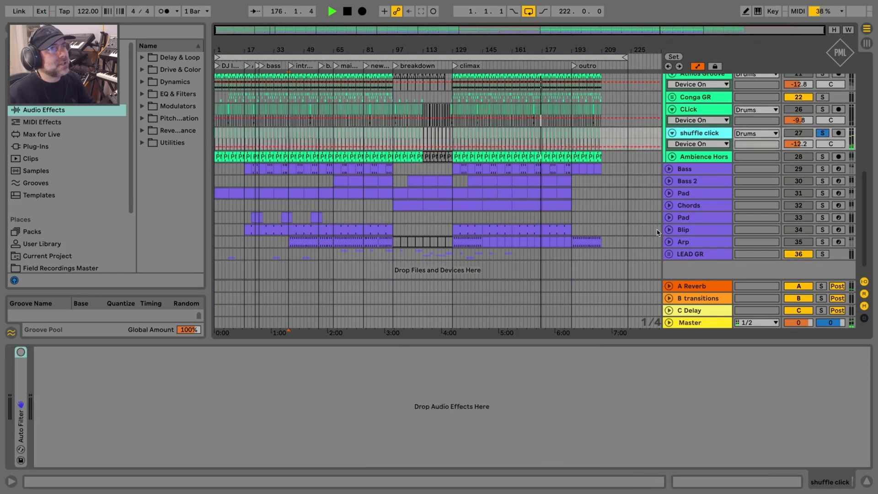
click(691, 124)
click(697, 132)
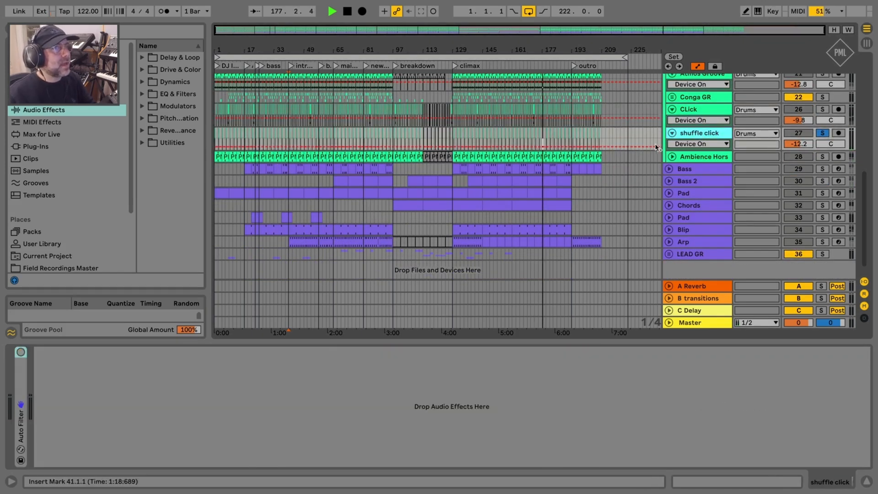
click(690, 158)
click(694, 148)
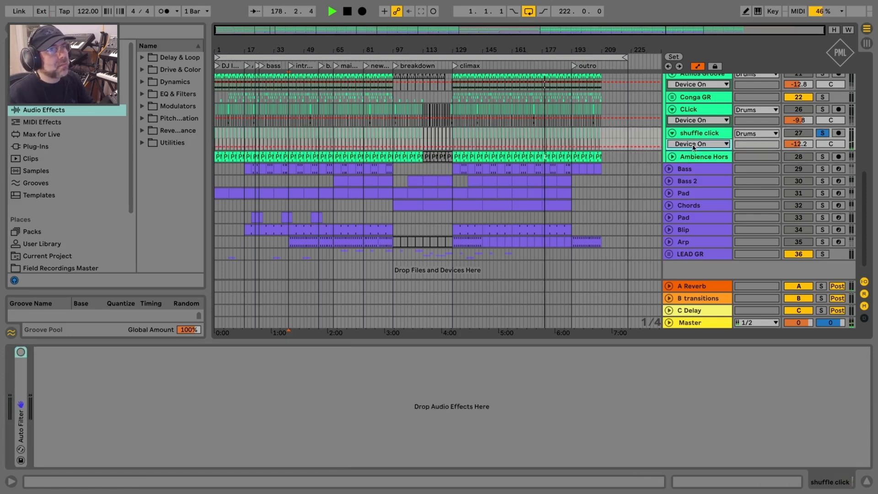
Step: Solo and unfold the Ambience Horse track, display its devices, and stop playback
click(751, 156)
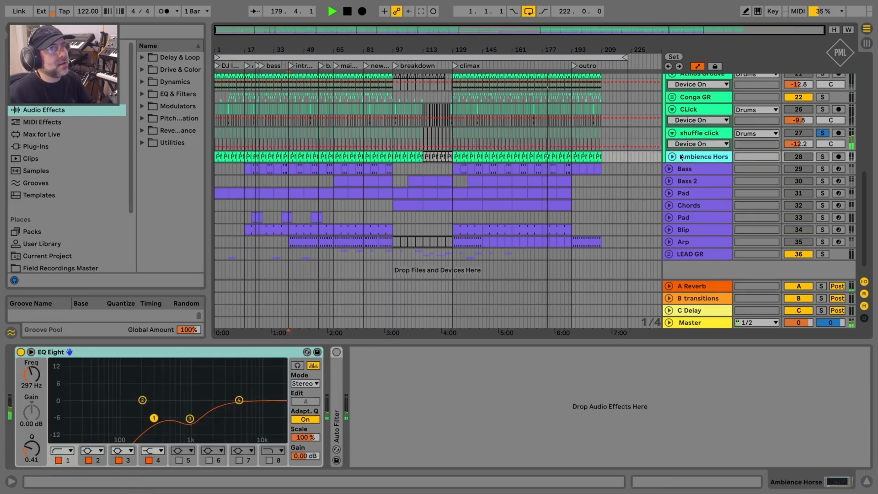
click(823, 157)
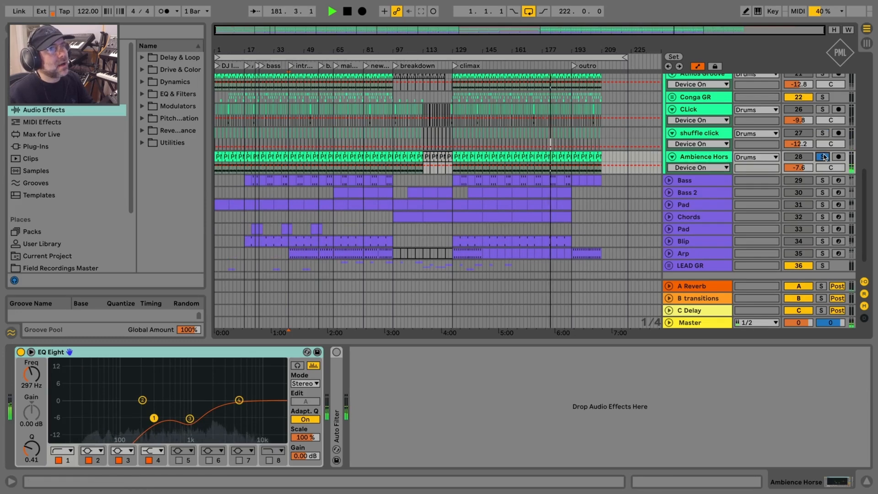
key(space)
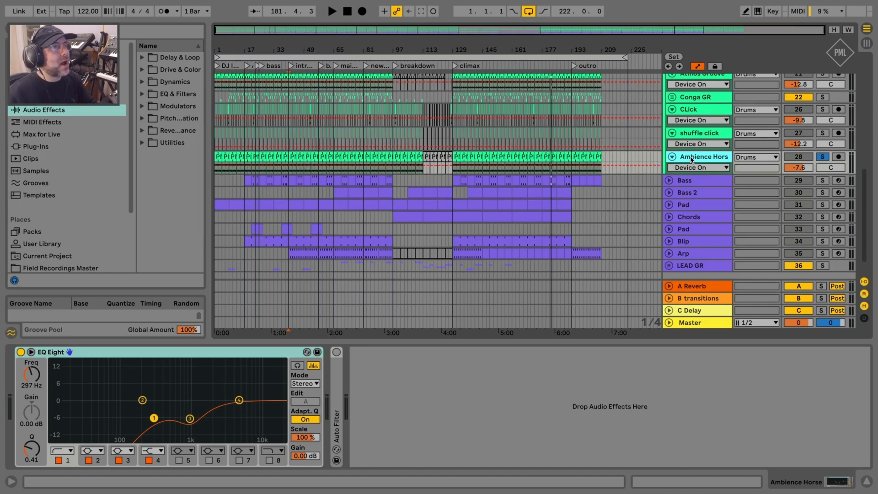
Step: Play Ambience Horse from the intro section and compare it with EQ Eight bypassed and active
click(21, 351)
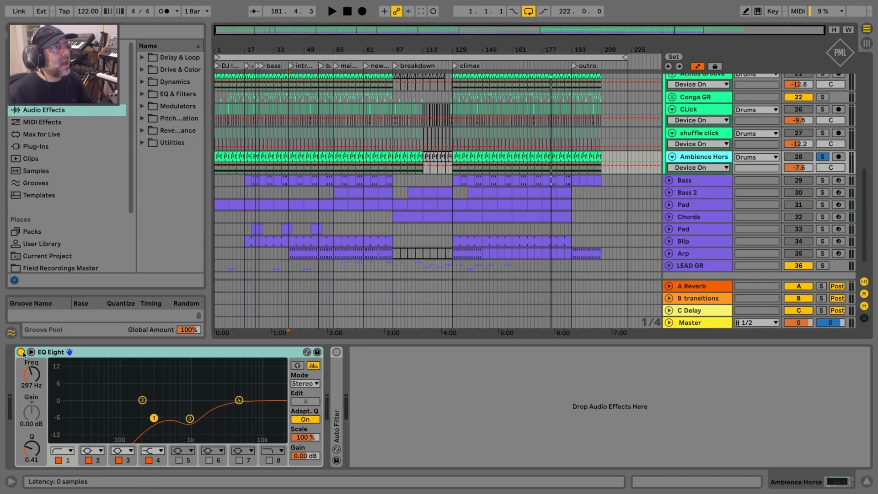
click(305, 56)
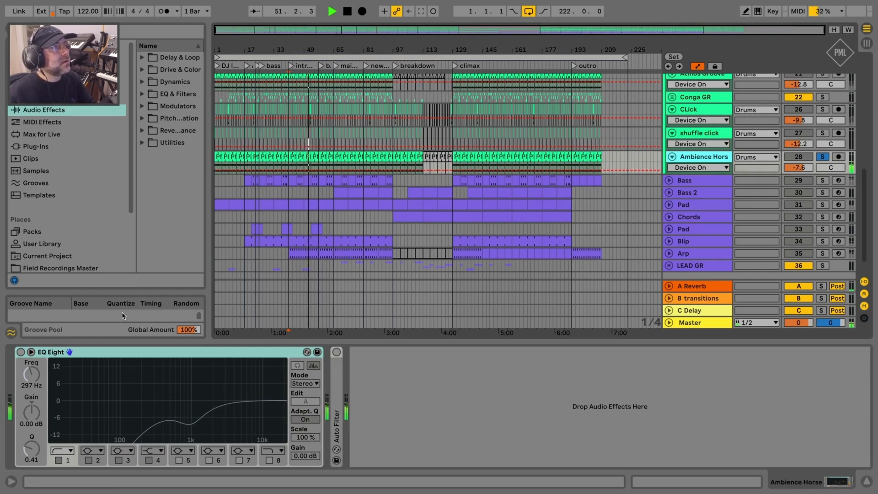
click(21, 353)
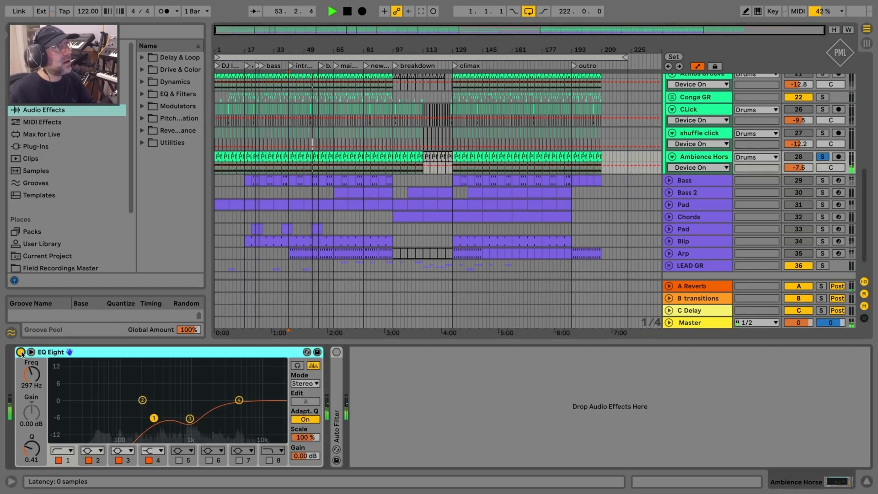
click(21, 353)
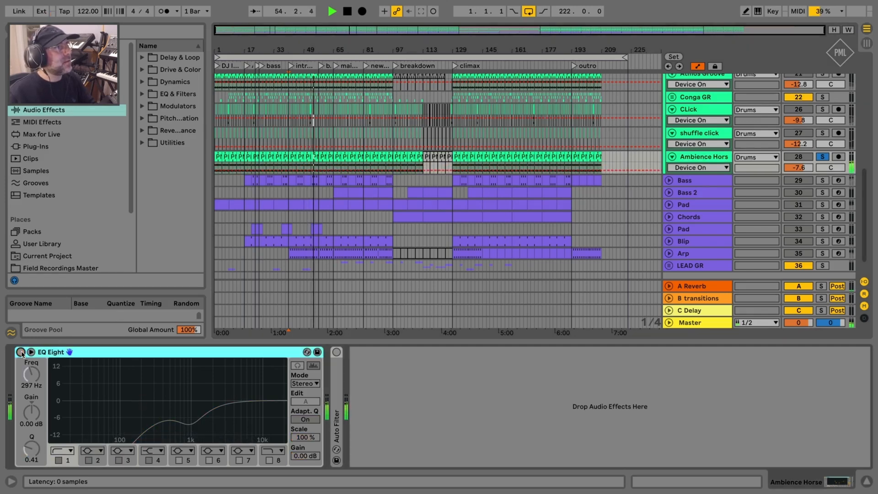
click(21, 352)
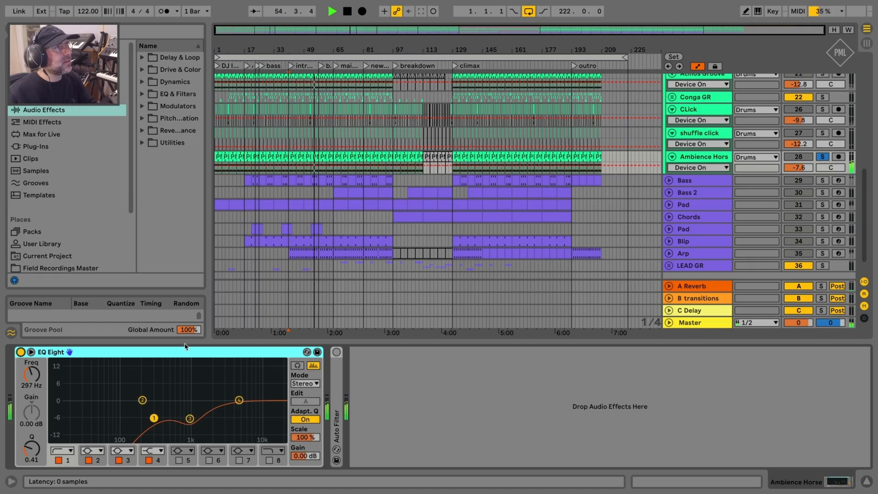
Step: Switch on the Auto Filter on Ambience Horse and compare the sound with and without it
double_click(341, 366)
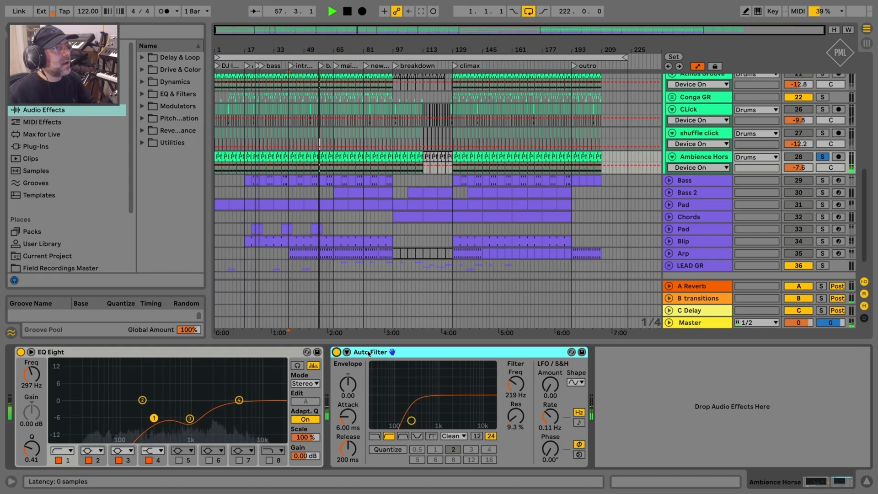
click(336, 353)
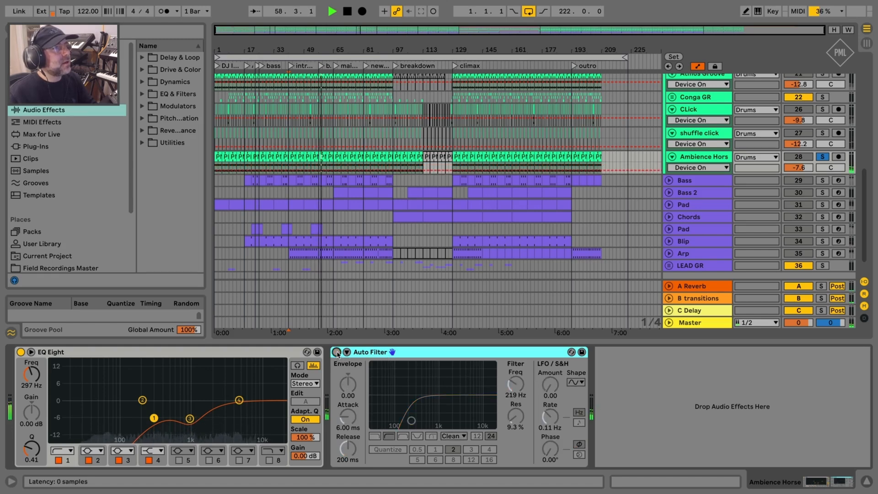
click(337, 352)
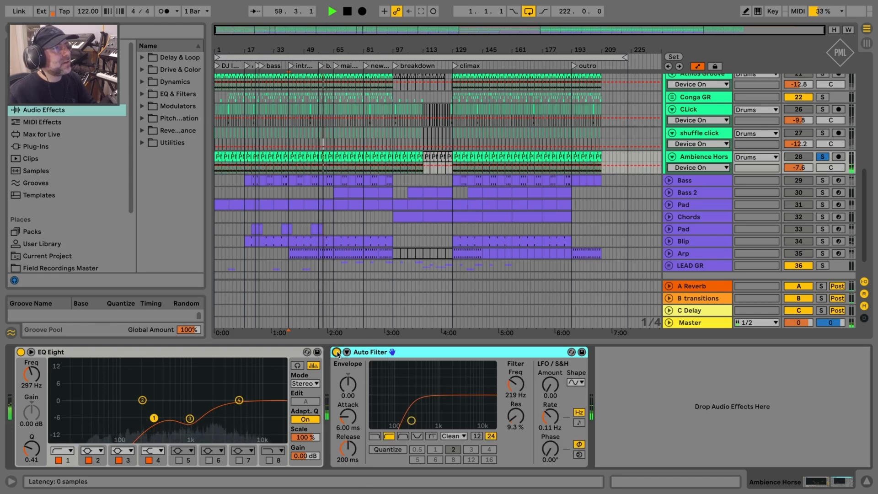
click(337, 352)
click(337, 352)
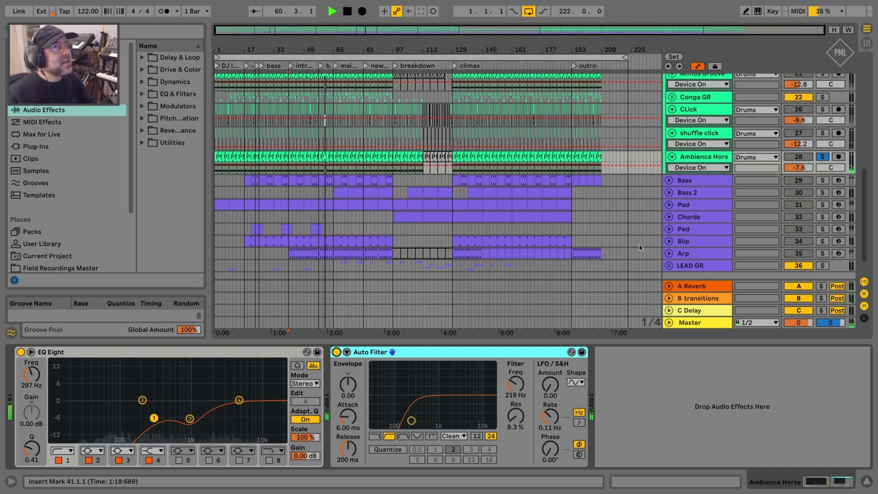
Step: Unsolo Ambience Horse and fold the SHAKER HH GR group
click(823, 157)
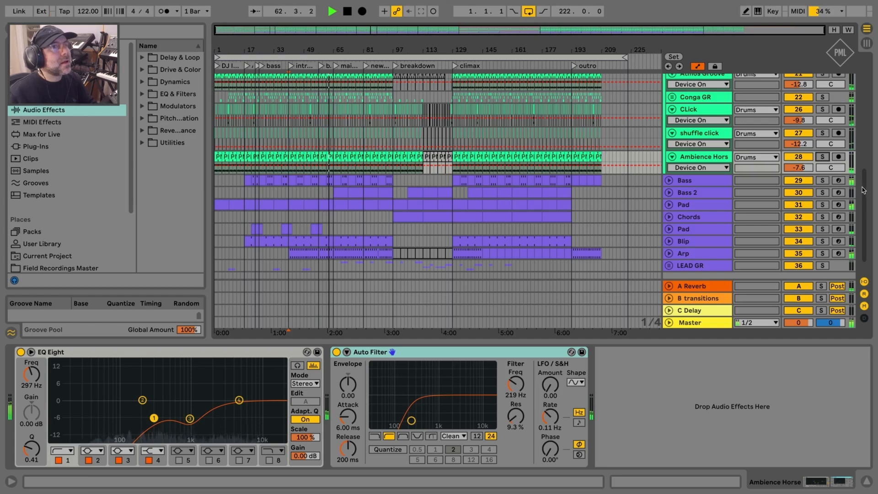
drag(864, 190, 864, 208)
scroll(658, 216, up, 10)
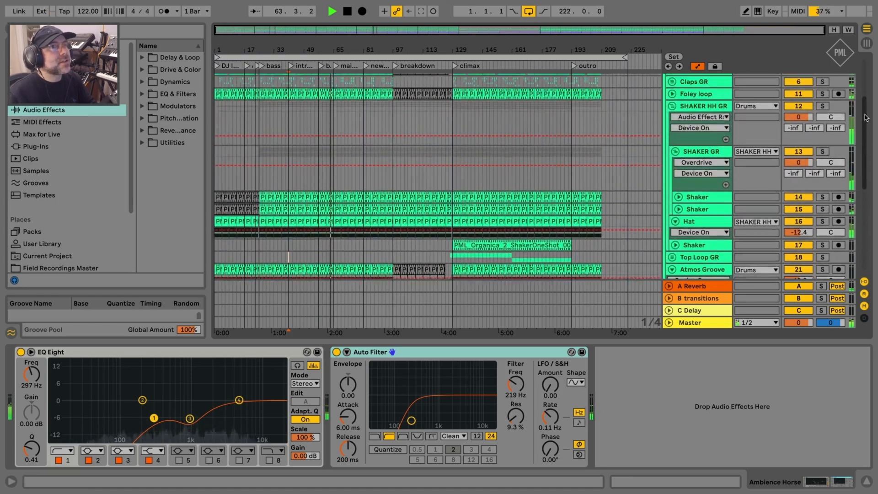
click(672, 209)
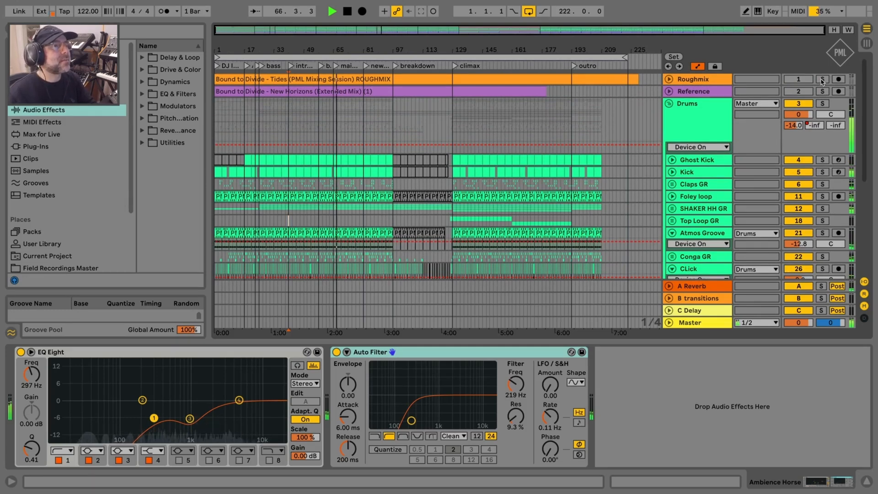
Step: Compare the current mix with the Roughmix during the main section by soloing and unsoloing the Roughmix track
click(823, 80)
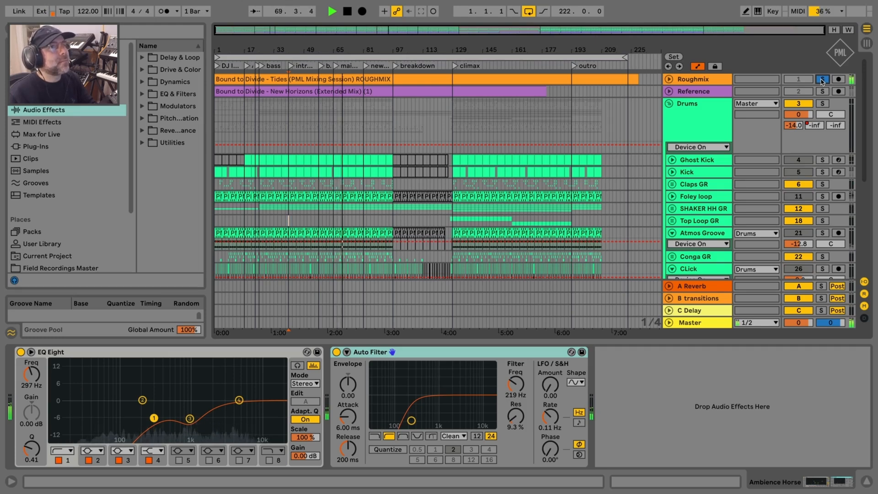
click(823, 80)
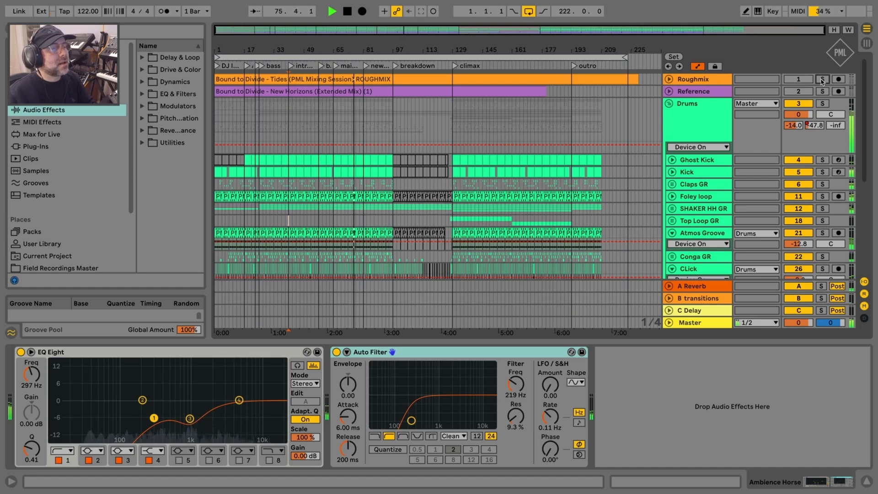
click(823, 80)
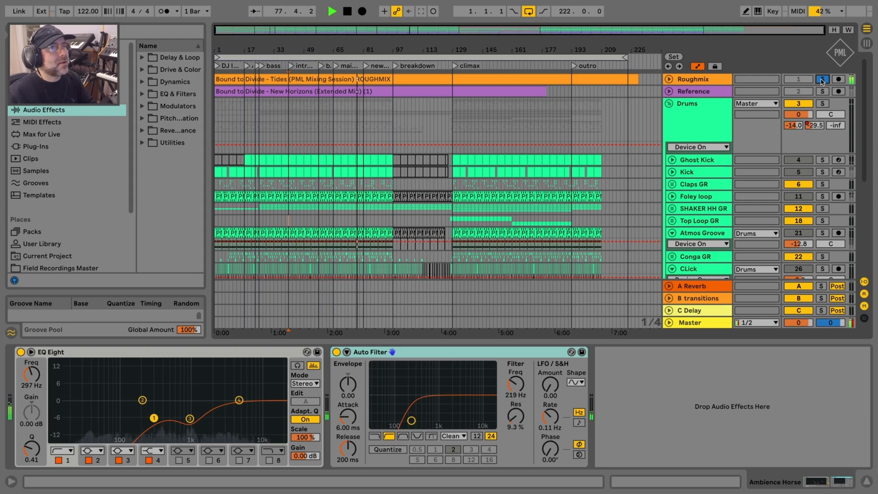
click(822, 80)
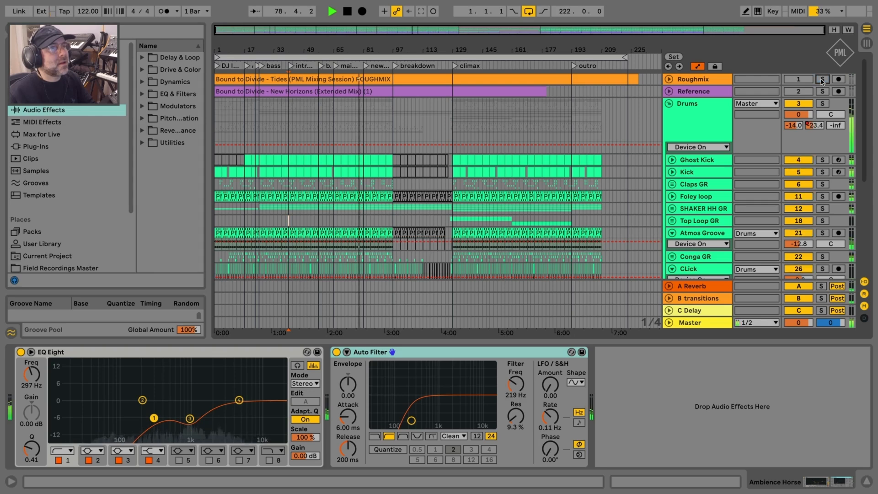
Step: Jump to the climax section and compare the mix there with the soloed Roughmix track
click(700, 92)
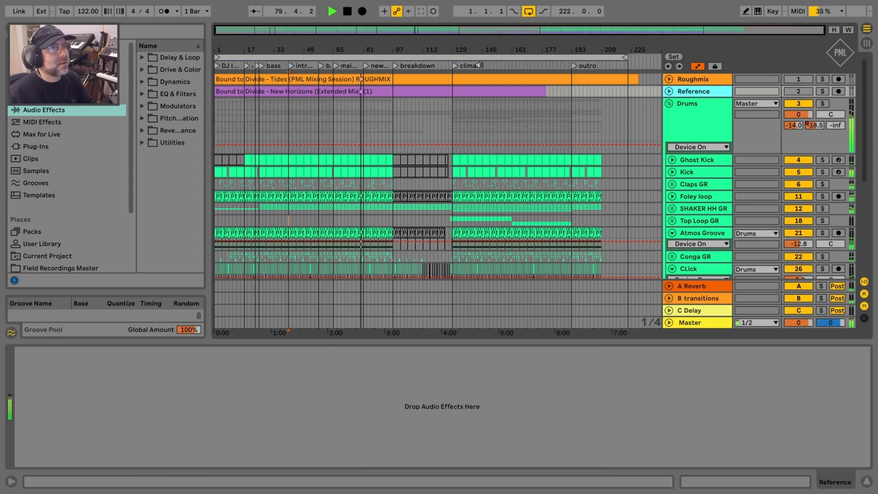
click(479, 66)
click(822, 80)
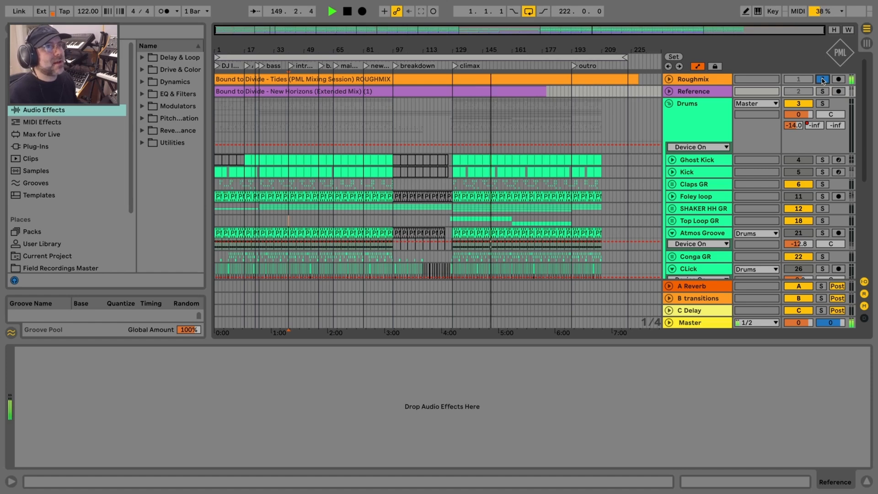
click(823, 80)
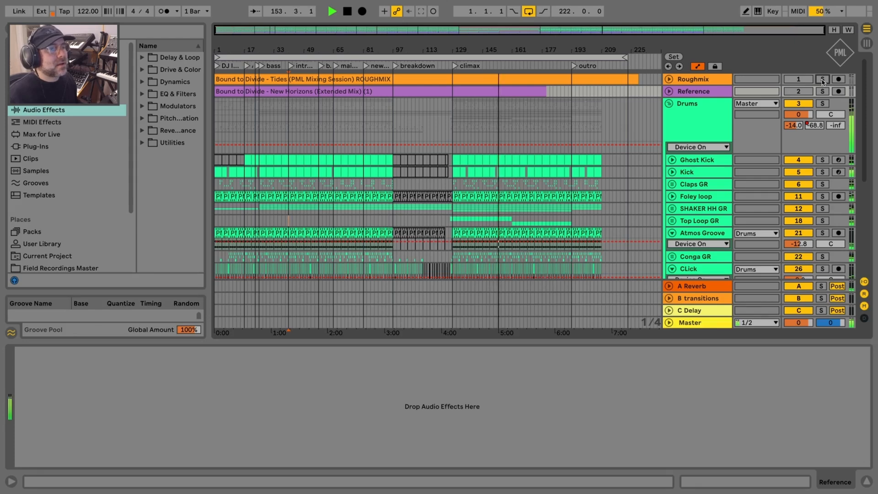
click(822, 80)
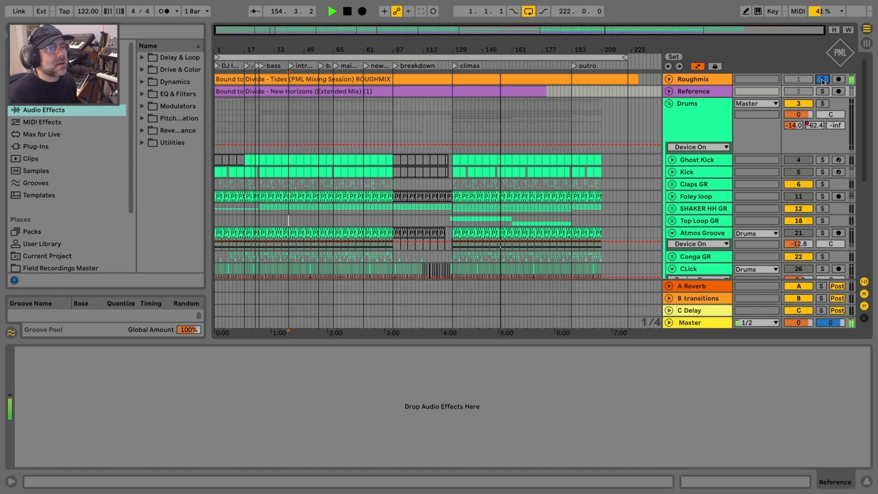
click(823, 80)
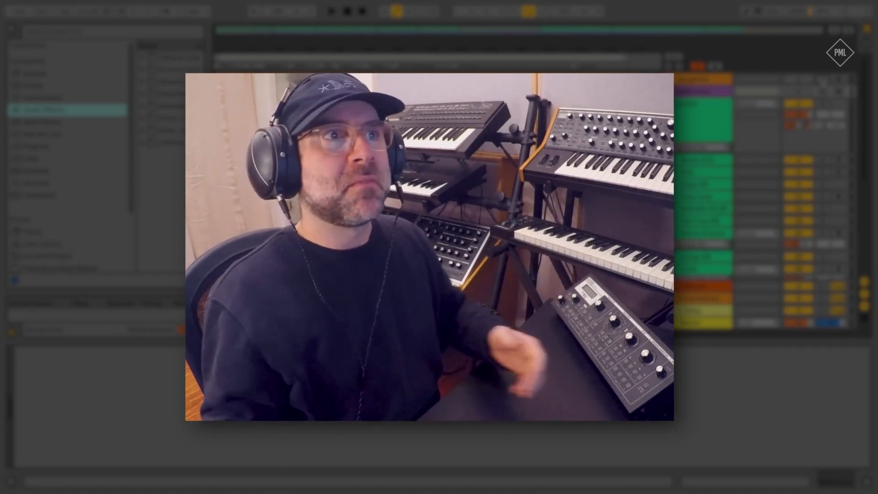
Step: Display the Drums group's devices and fold the group so the Bass and synth tracks follow it directly
click(705, 109)
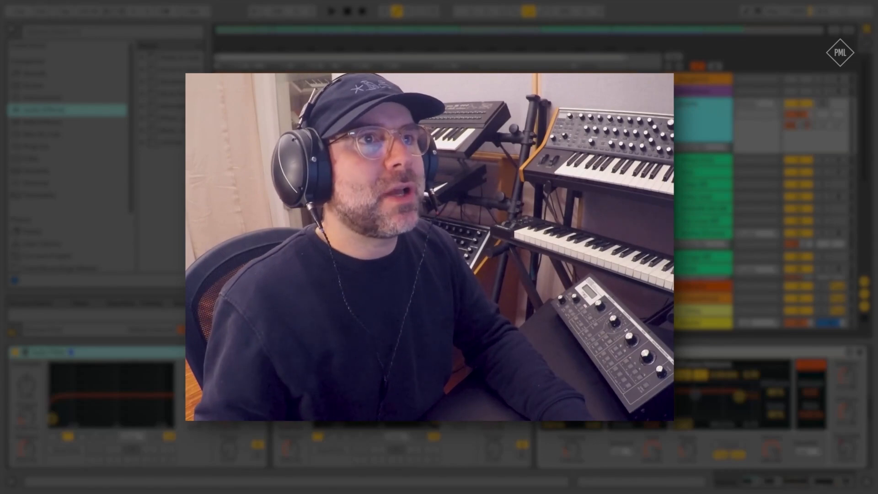
click(669, 104)
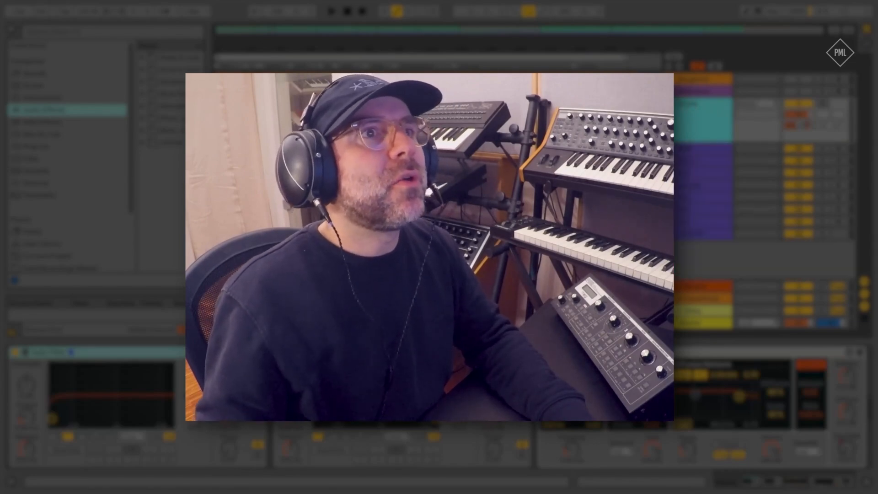
click(670, 104)
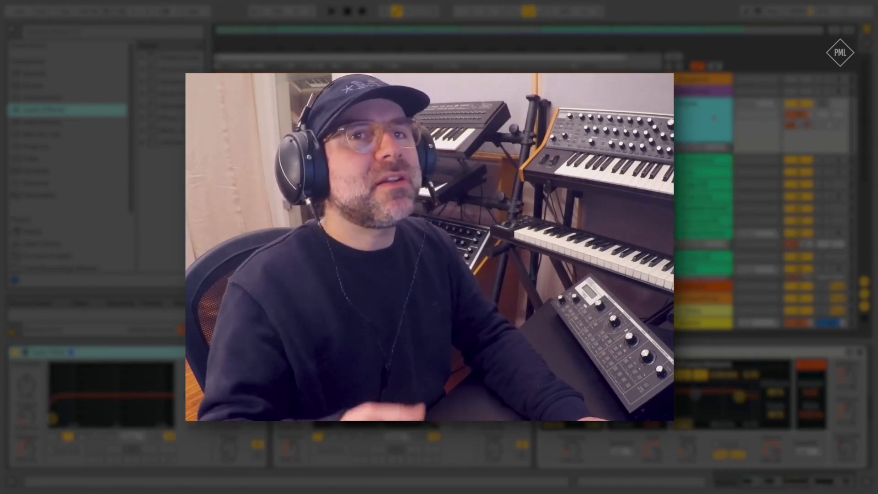
scroll(722, 200, down, 5)
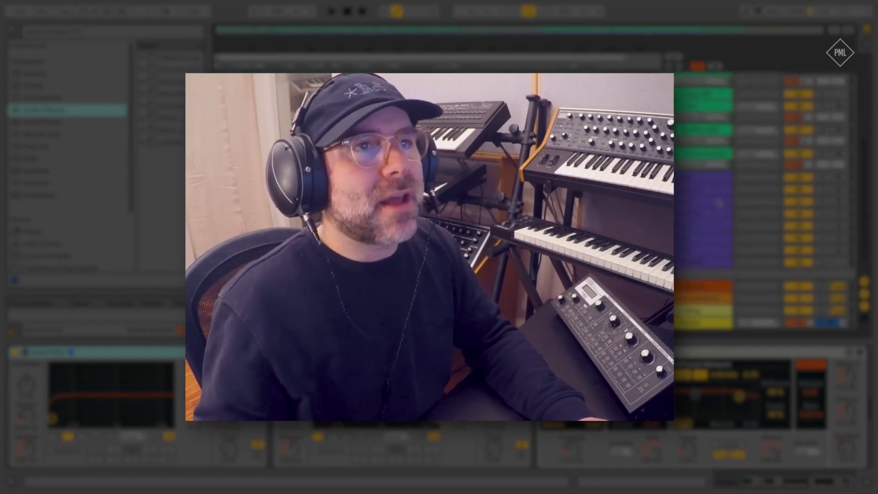
scroll(719, 200, up, 5)
click(670, 104)
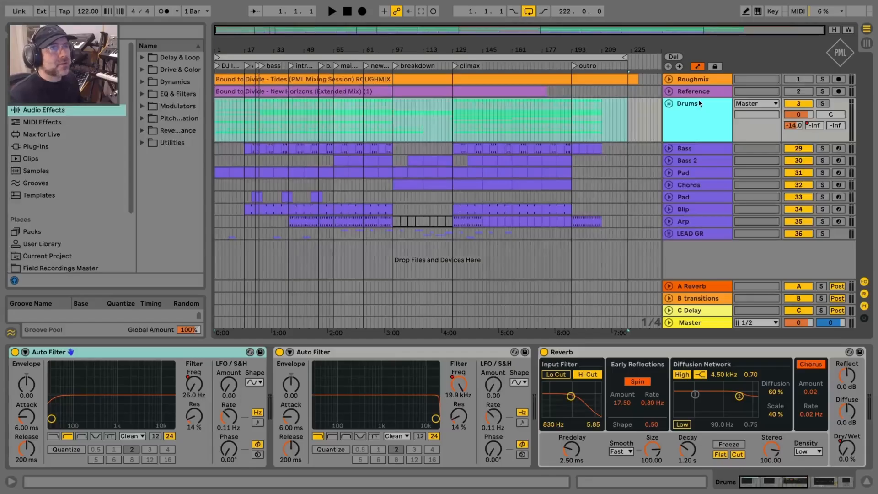
Step: Display the Bass track's devices and move the playback position to the bass section
click(690, 149)
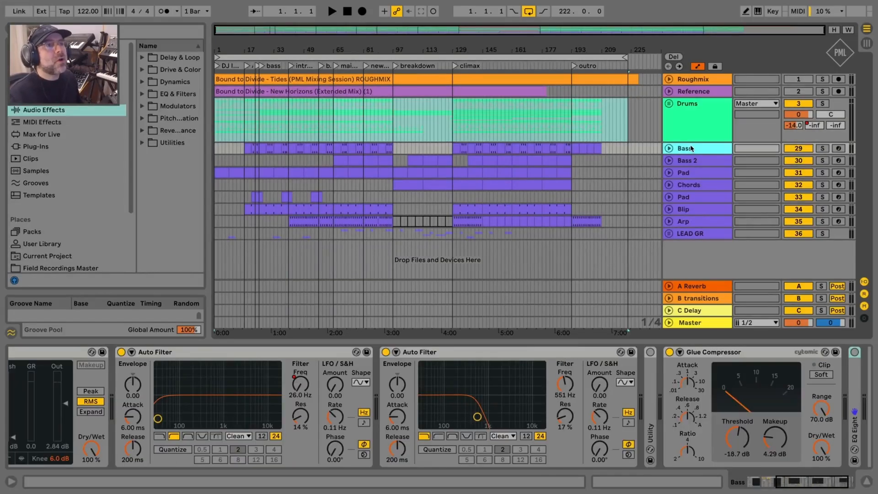
click(263, 67)
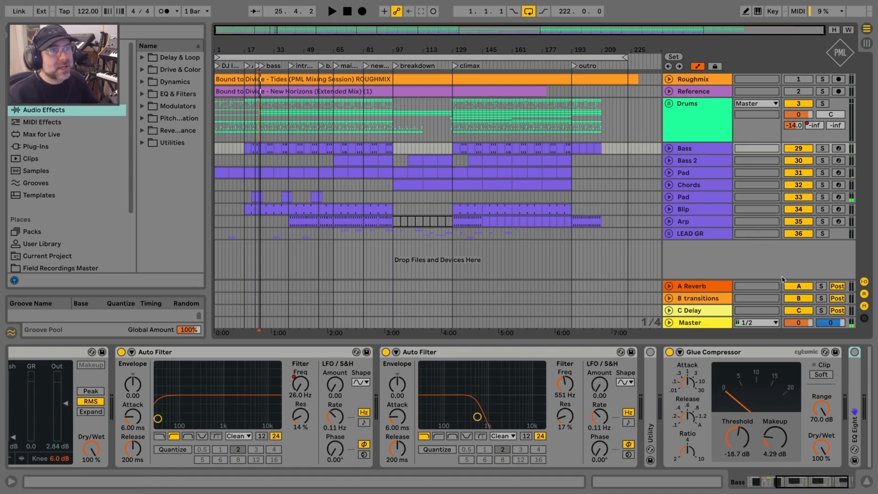
click(716, 147)
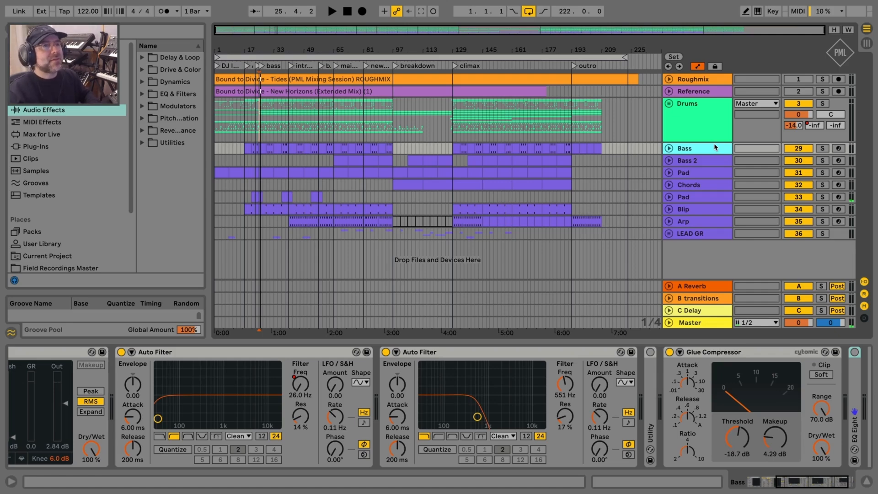
click(697, 136)
click(693, 147)
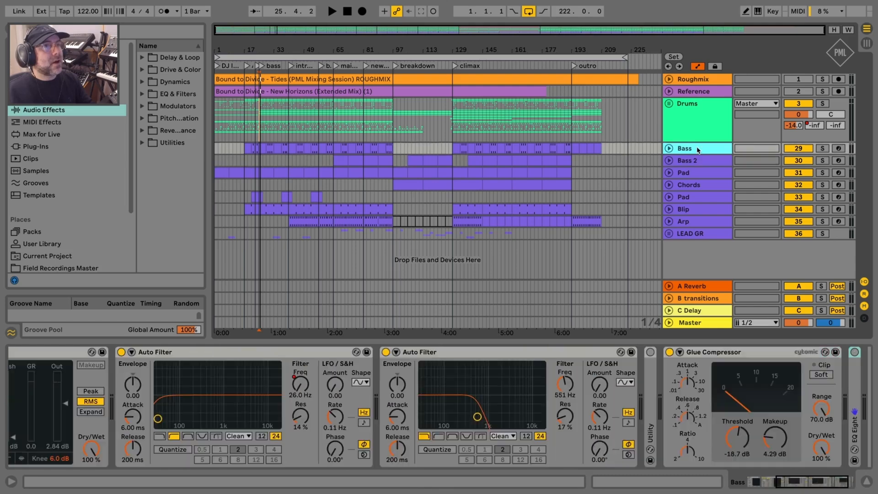
Step: Look through the devices on the Pad, Chords, Blip, Arp and LEAD GR tracks
click(700, 173)
click(696, 185)
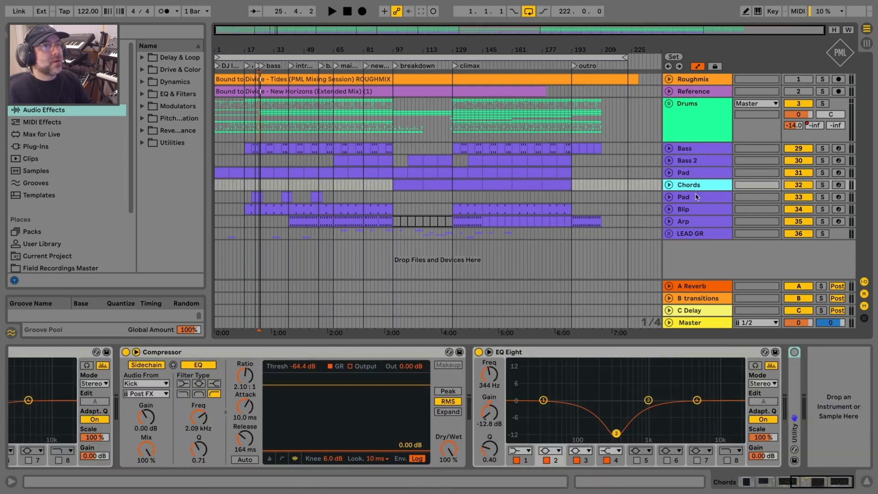
click(698, 197)
click(685, 211)
click(686, 223)
click(686, 232)
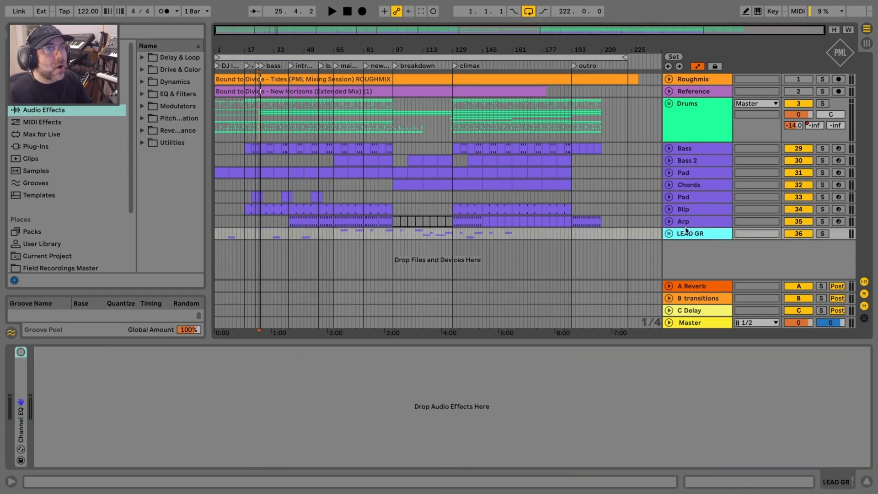
Step: Unfold the Bass track and play the arrangement from its first clip at bar 17
click(691, 151)
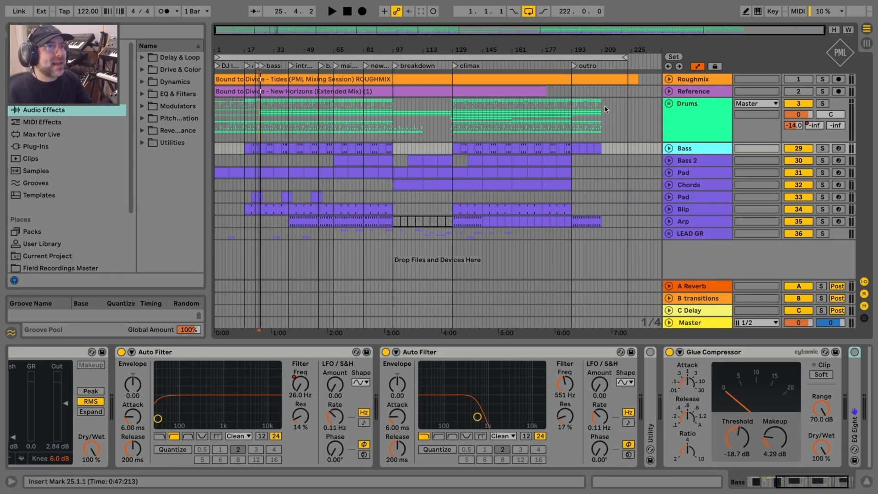
click(670, 149)
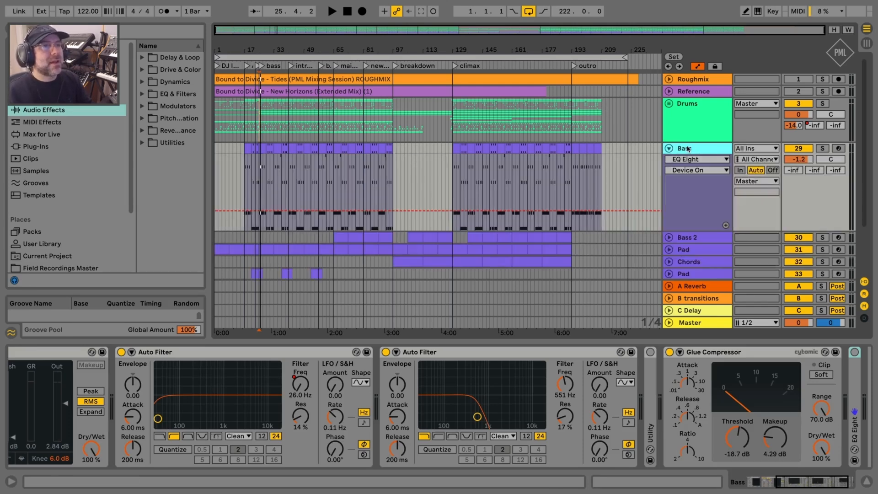
click(248, 149)
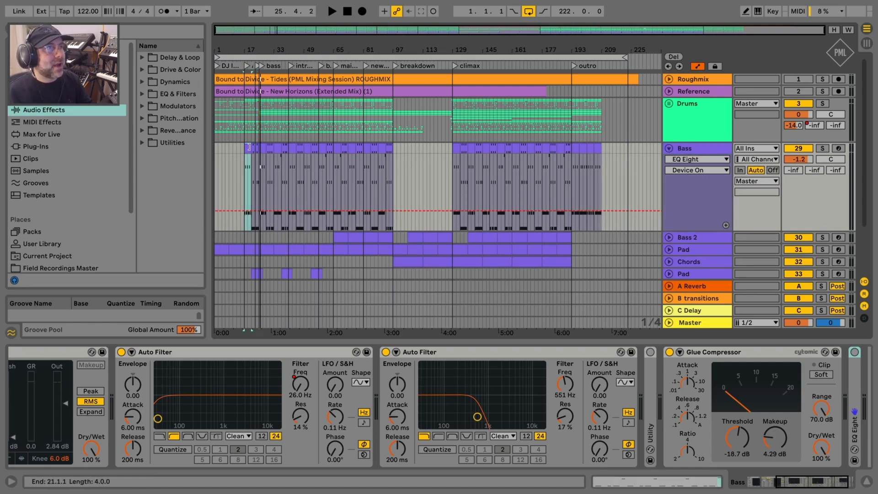
key(space)
Step: Expand the Utility device in the Bass track's chain and stop playback
click(813, 482)
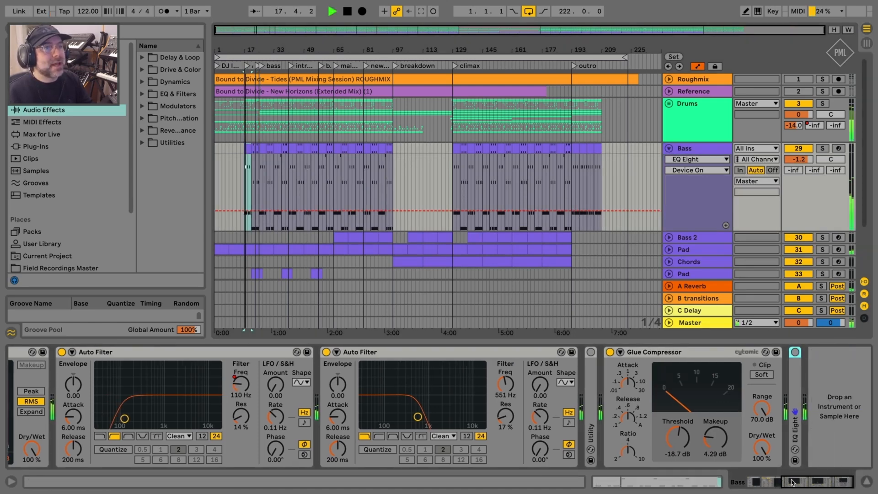
double_click(591, 364)
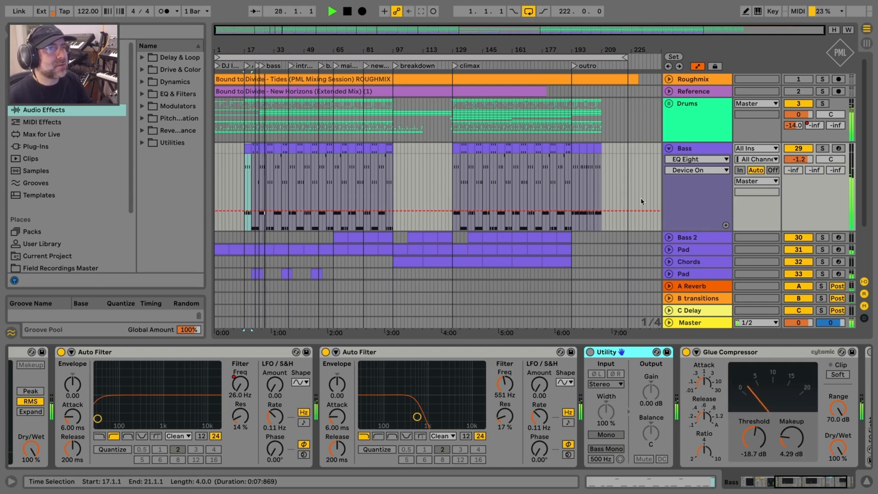
click(698, 147)
key(space)
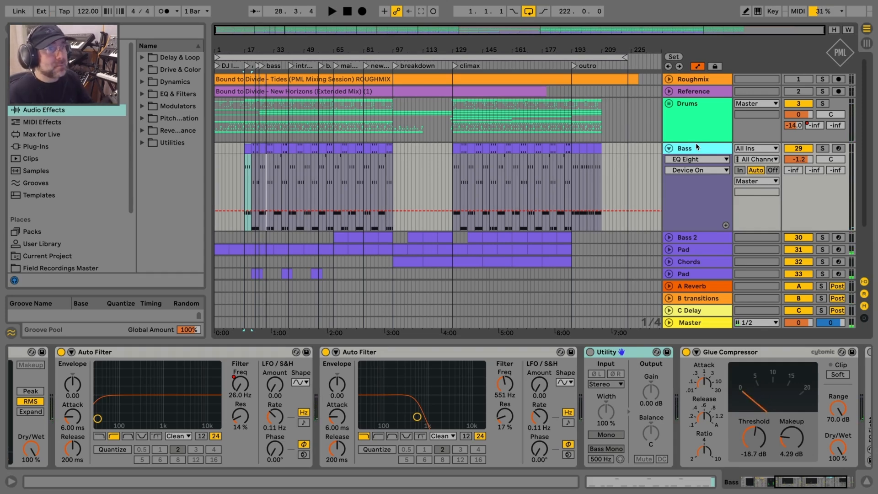
Step: Switch on the Mono Utility on the Bass track and play from the climax at bar 129
click(591, 352)
key(space)
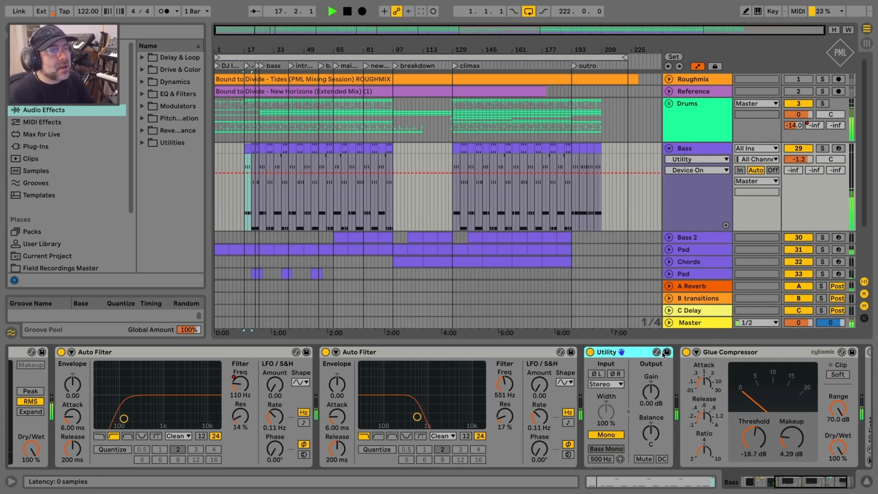
click(457, 148)
key(space)
key(space)
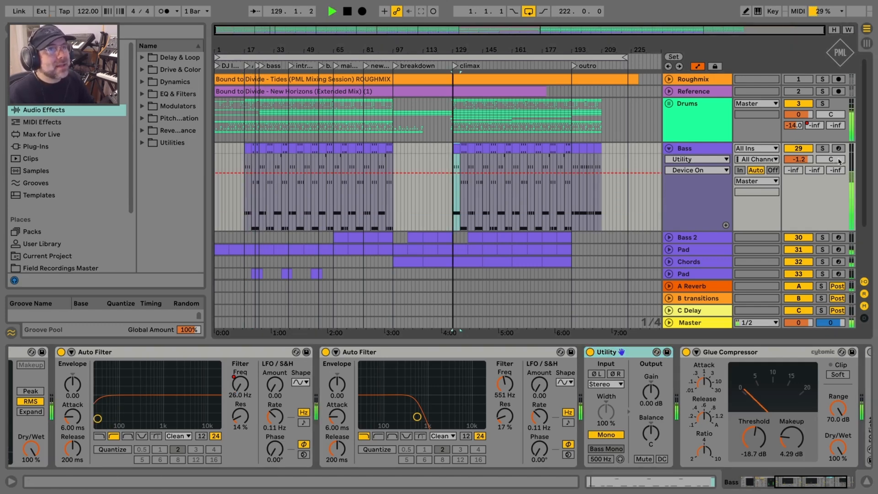
Step: Solo the Bass track, compare it with Utility bypassed and active, and stop playback
click(823, 149)
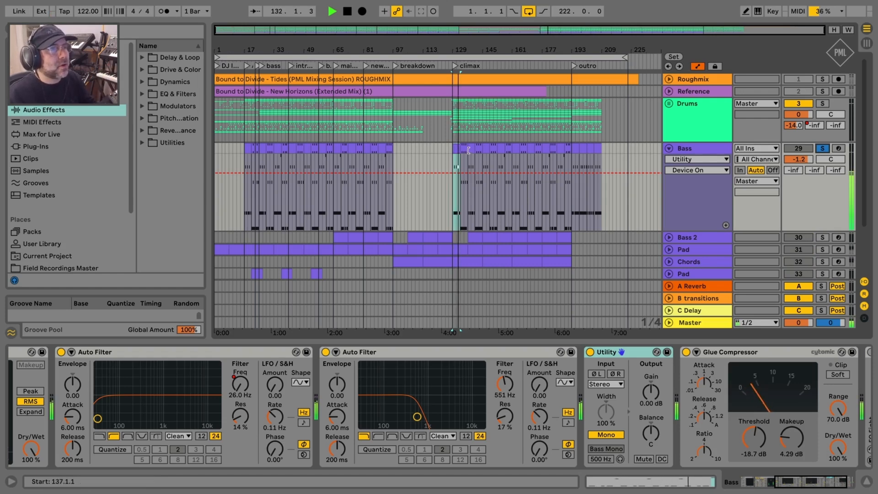
click(591, 352)
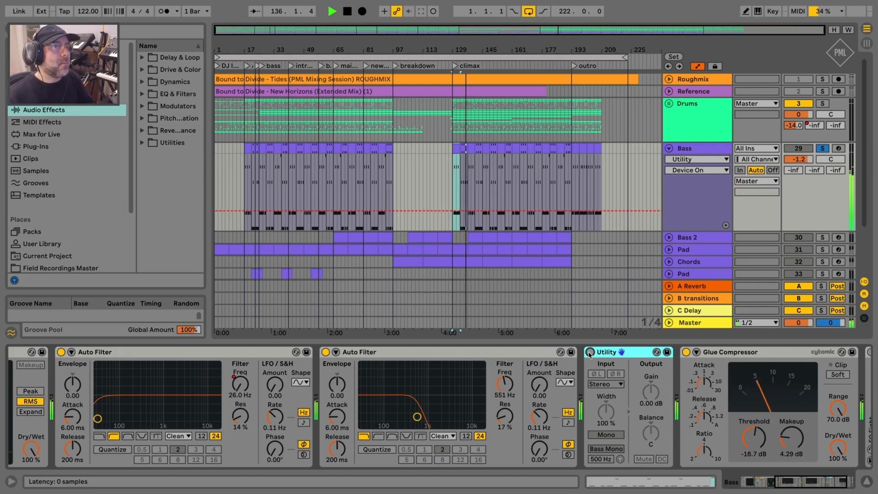
click(591, 353)
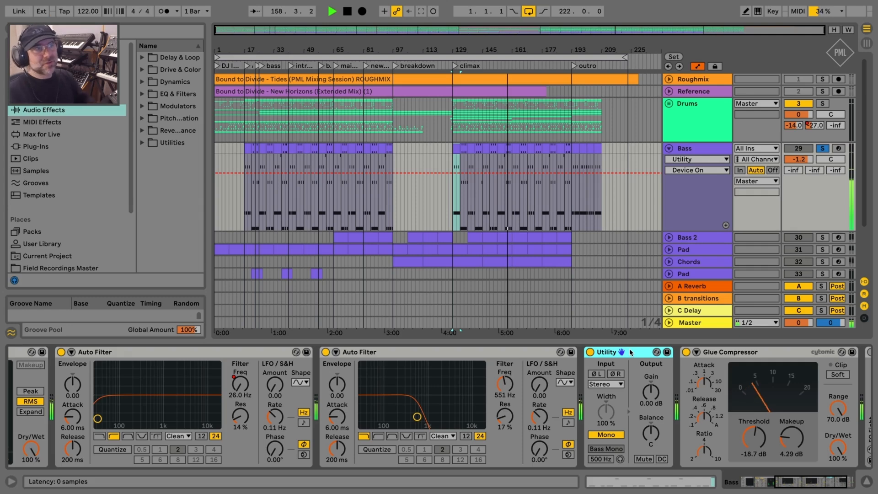
key(space)
Step: Expand the EQ Eight at the end of the Bass track's chain and switch it on
click(693, 150)
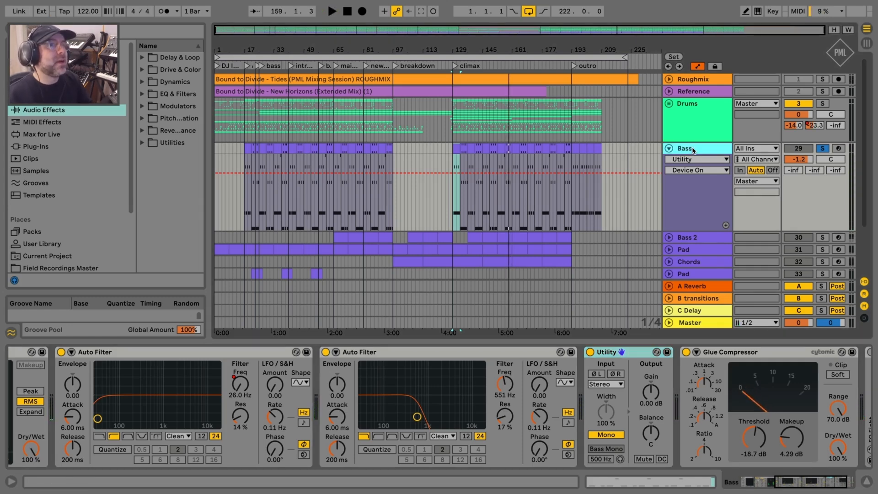
drag(784, 485, 800, 486)
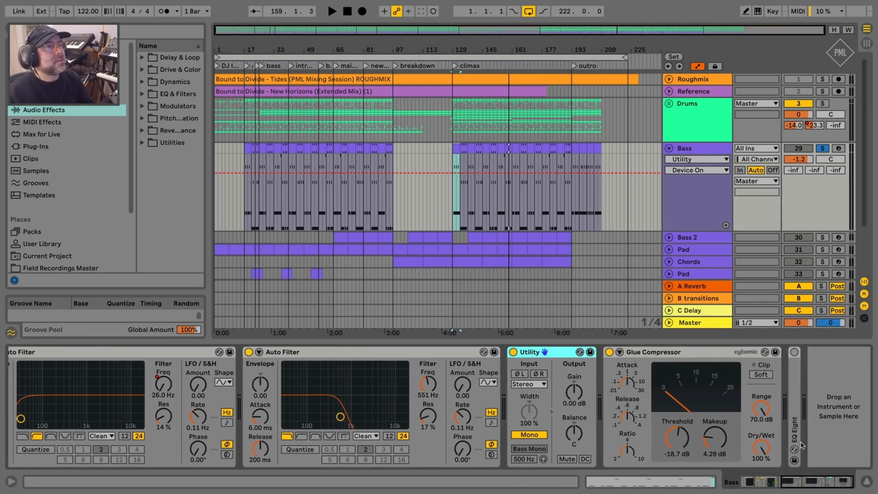
click(794, 395)
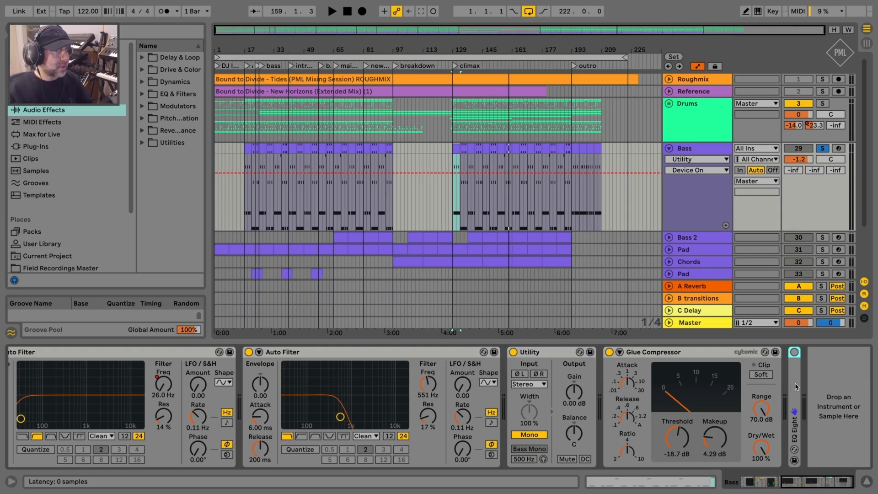
double_click(796, 387)
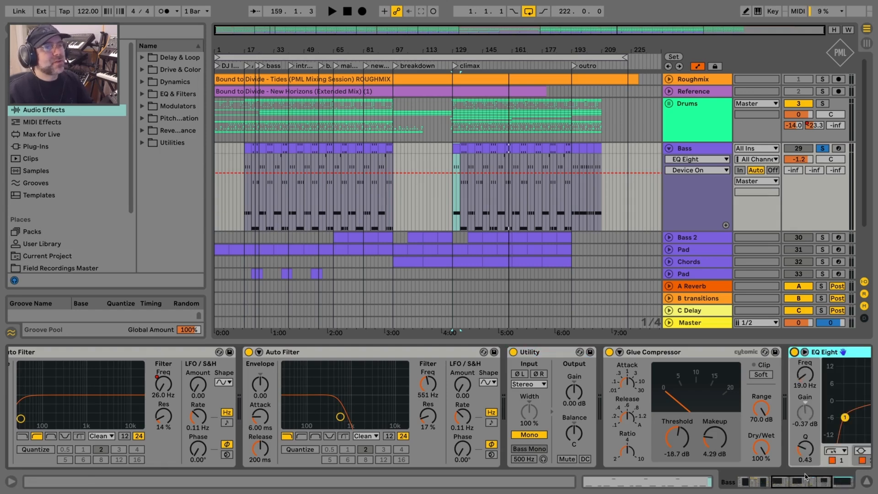
Step: Check the EQ Eight at the end of the Bass track's chain and fold the Bass track
drag(796, 479, 819, 480)
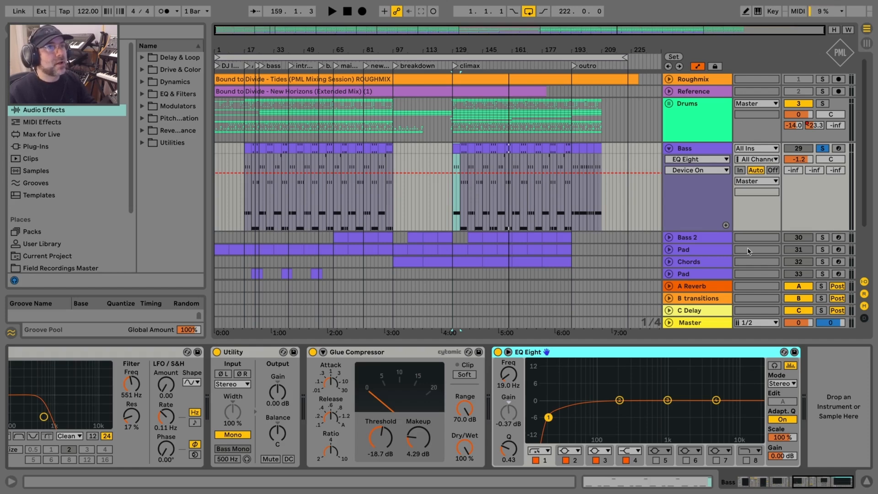
click(709, 152)
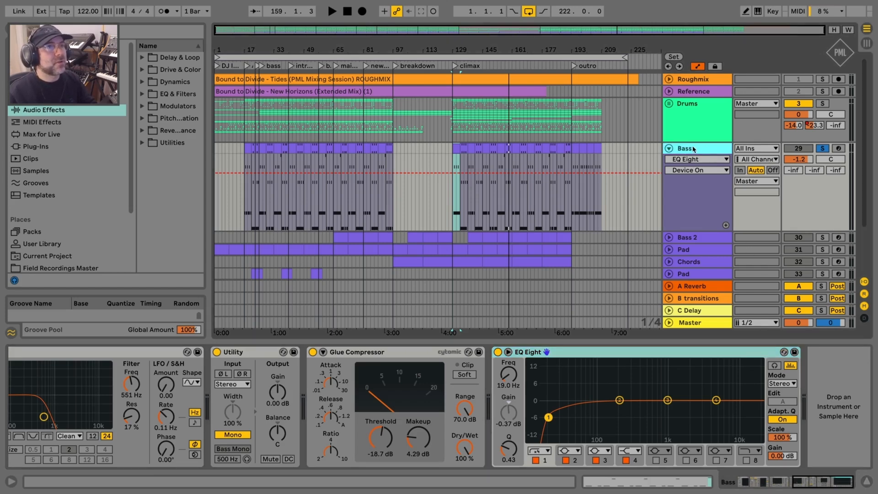
click(669, 149)
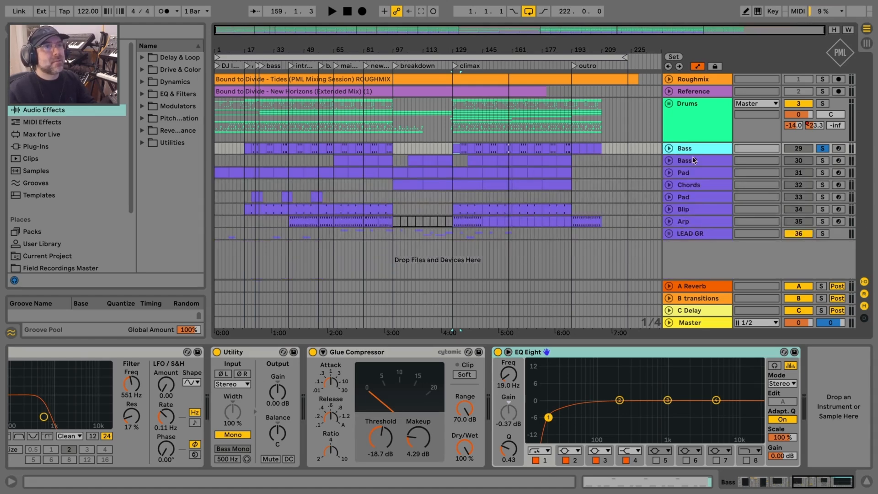
Step: Unfold and solo the Bass 2 track, and audition it from bar 65 with its final EQ Eight in view
click(694, 161)
click(669, 161)
click(822, 161)
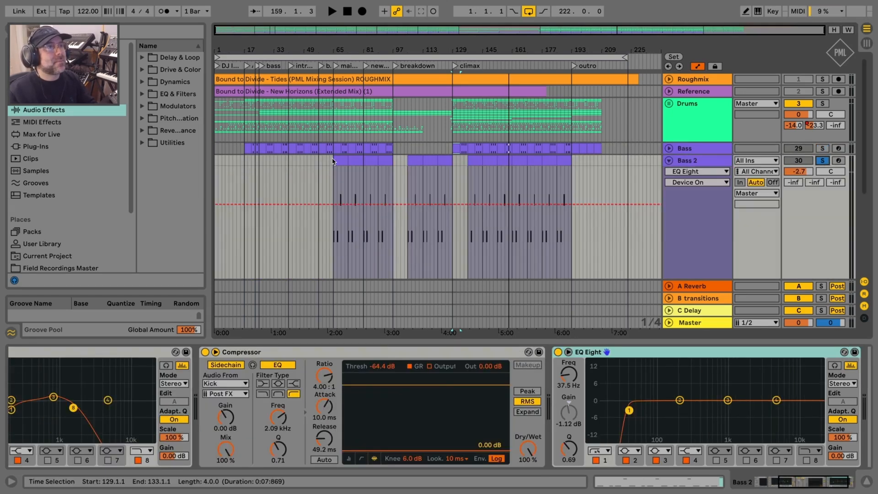
drag(334, 162, 349, 162)
key(space)
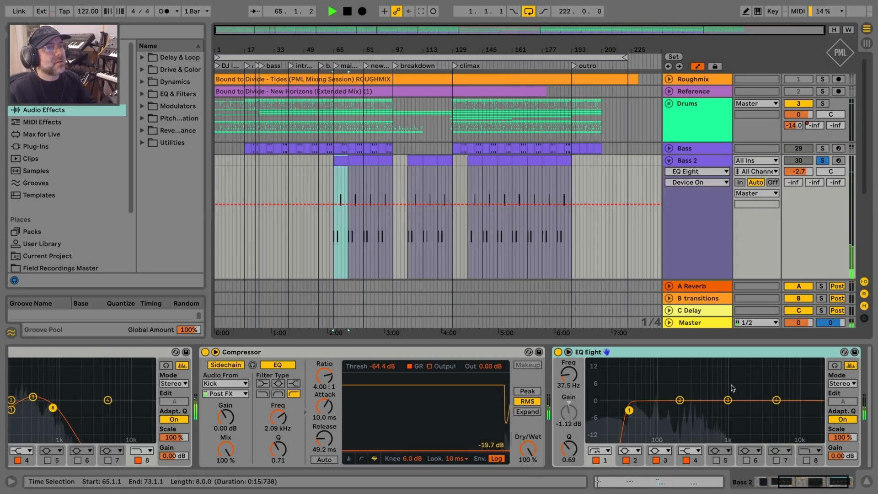
click(841, 483)
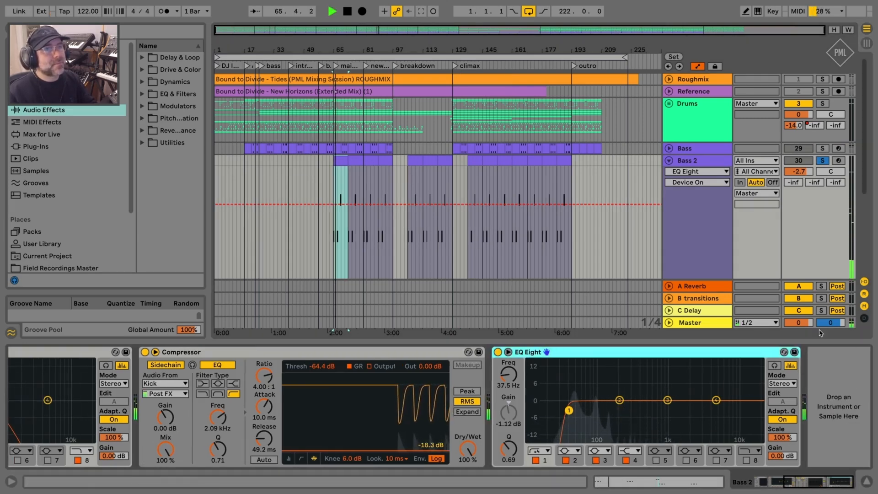
Step: Fold the Bass 2 track, and solo and unfold the first Pad track below it during playback
click(695, 163)
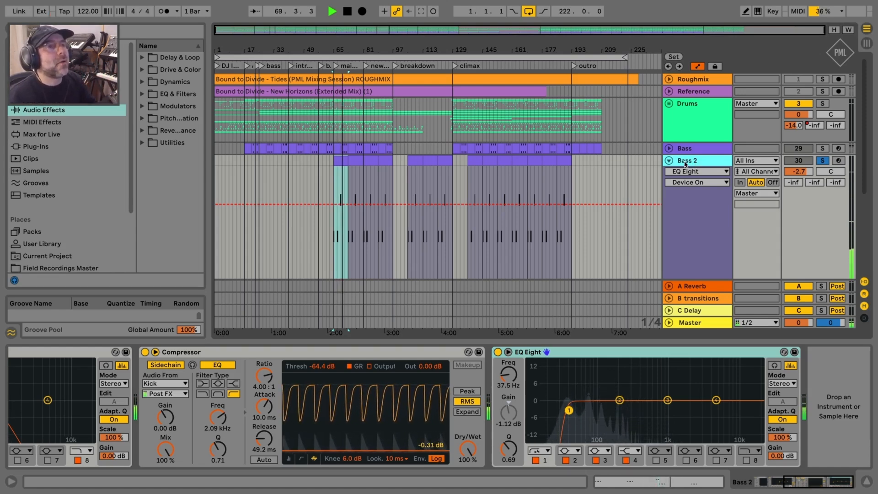
click(669, 161)
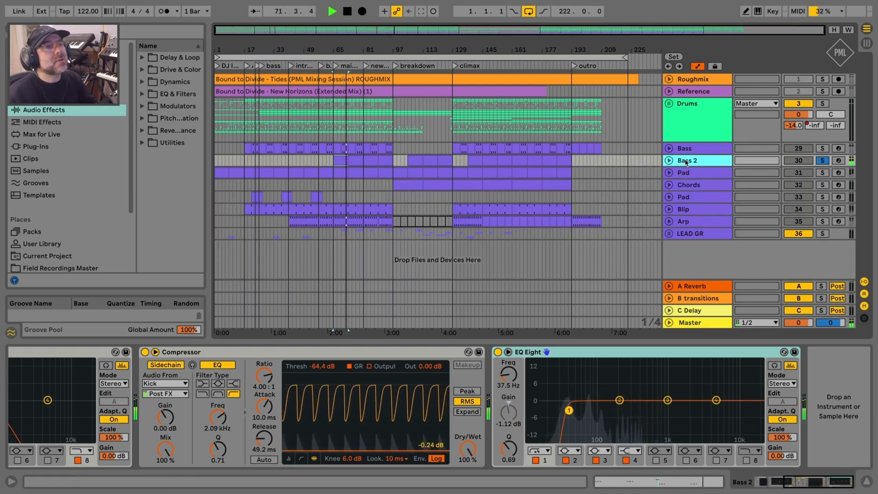
click(699, 172)
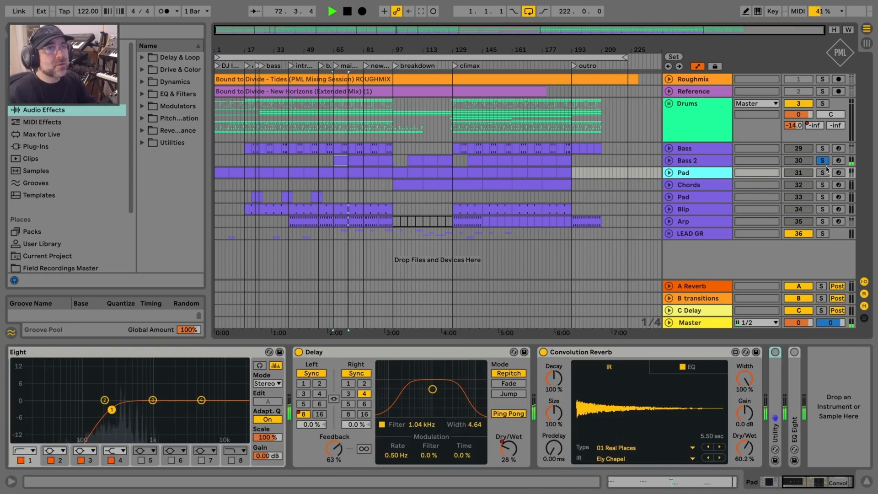
click(822, 173)
click(669, 173)
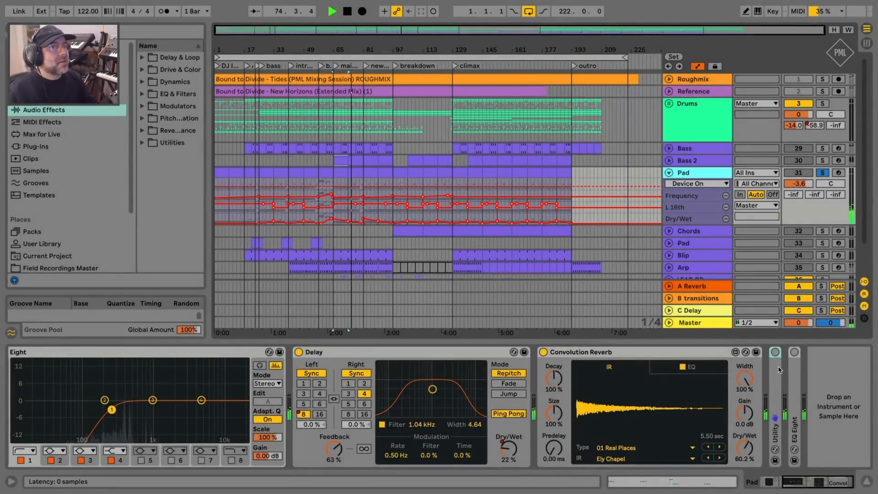
Step: Expand the Utility in the Pad track's chain and switch it on, comparing the sound with it bypassed and active
double_click(780, 370)
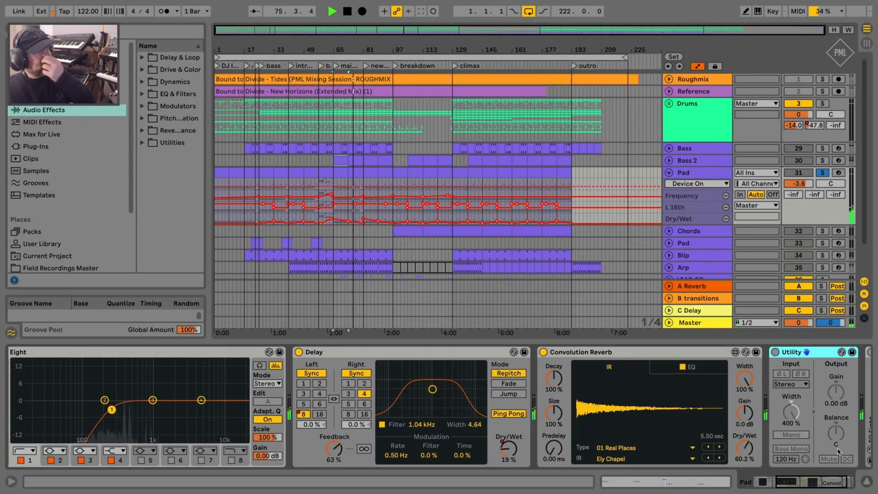
scroll(839, 451, right, 3)
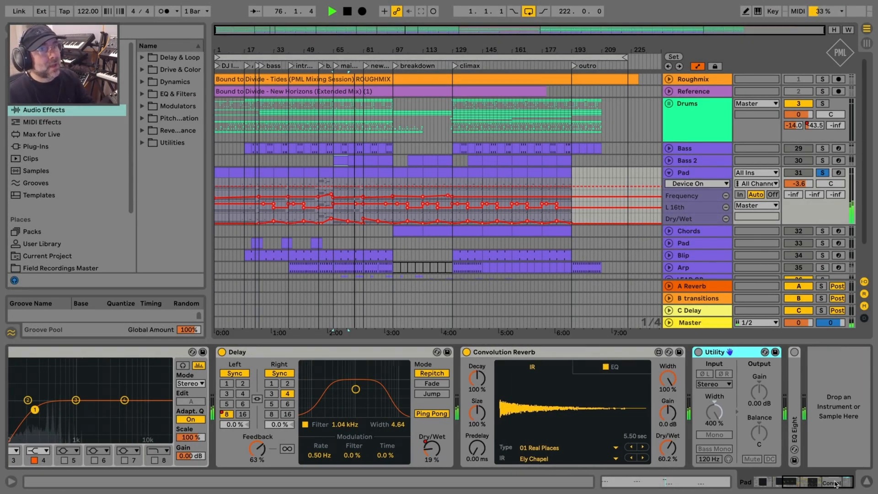
click(698, 171)
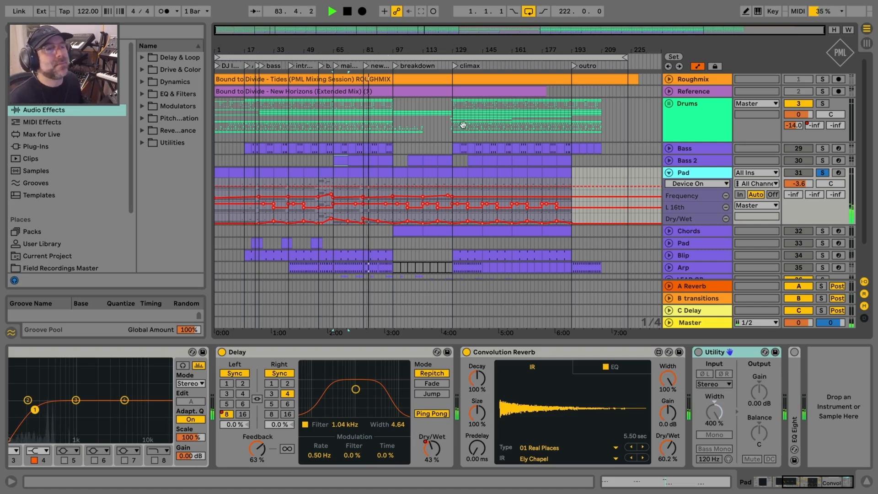
click(698, 353)
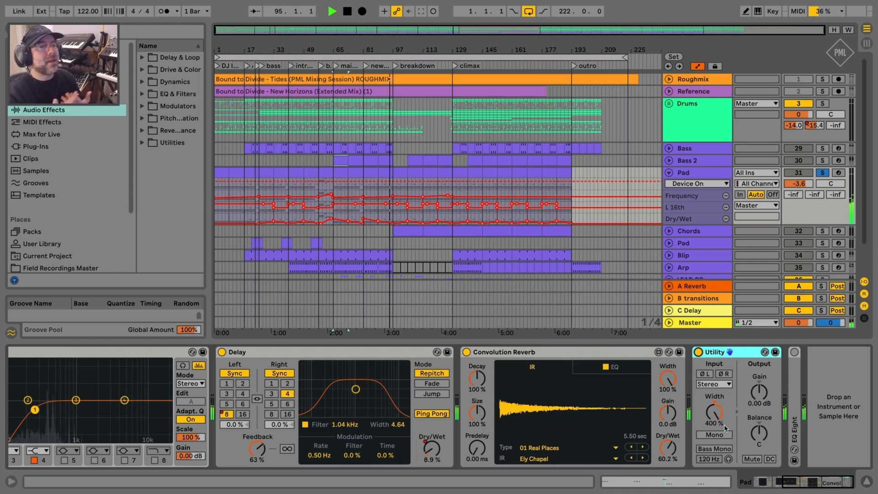
click(699, 351)
click(698, 351)
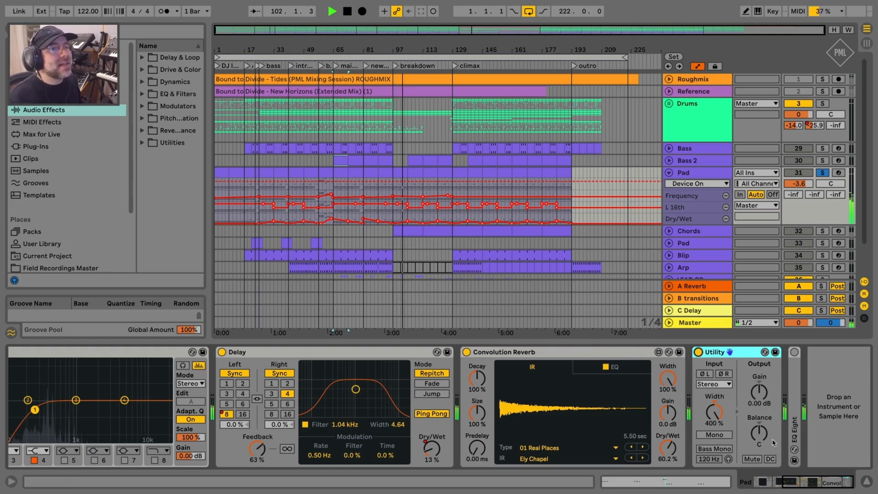
Step: Expand the EQ Eight at the end of the Pad track's chain
double_click(795, 388)
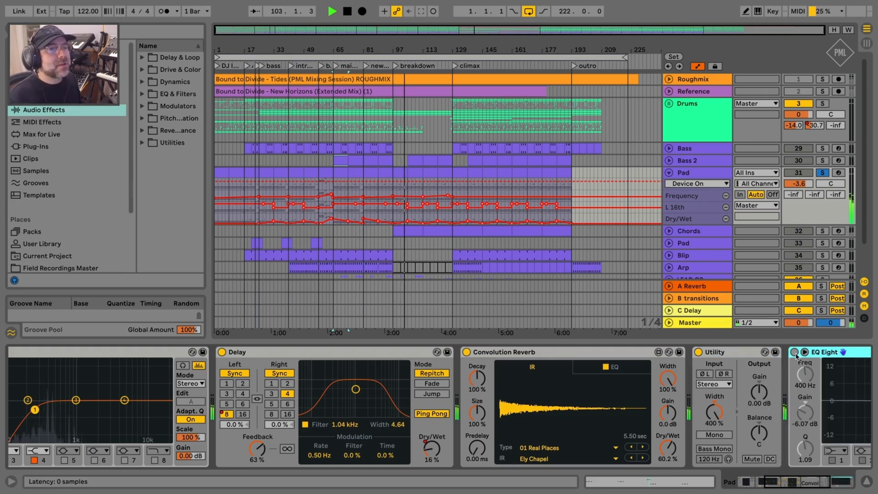
Step: Turn on the EQ Eight at the end of the Pad track's device chain and inspect its curve in the enlarged display
drag(790, 486, 810, 485)
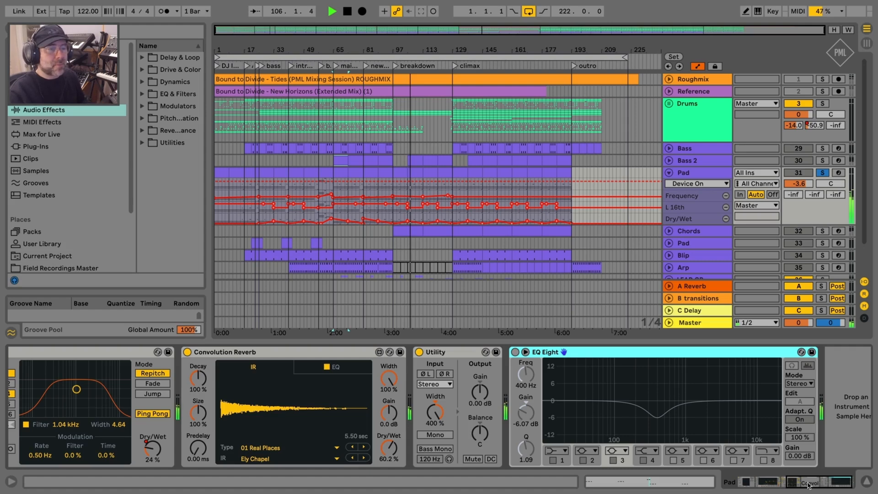
click(515, 352)
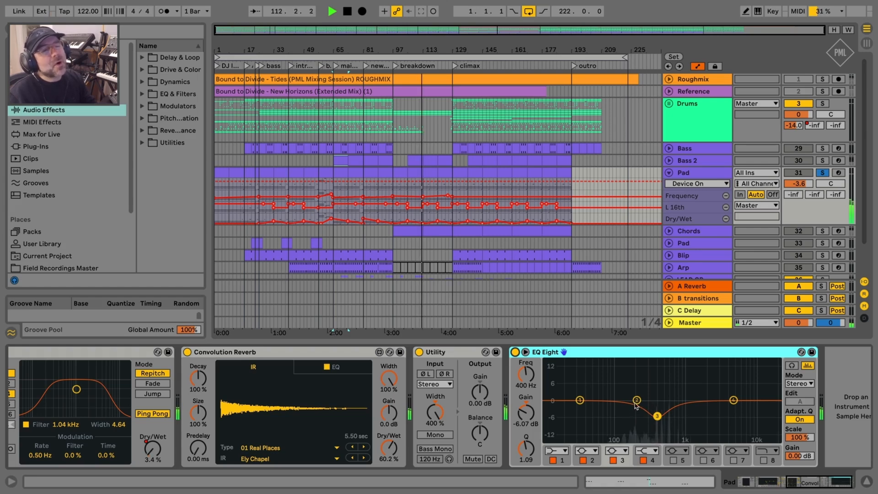
click(640, 420)
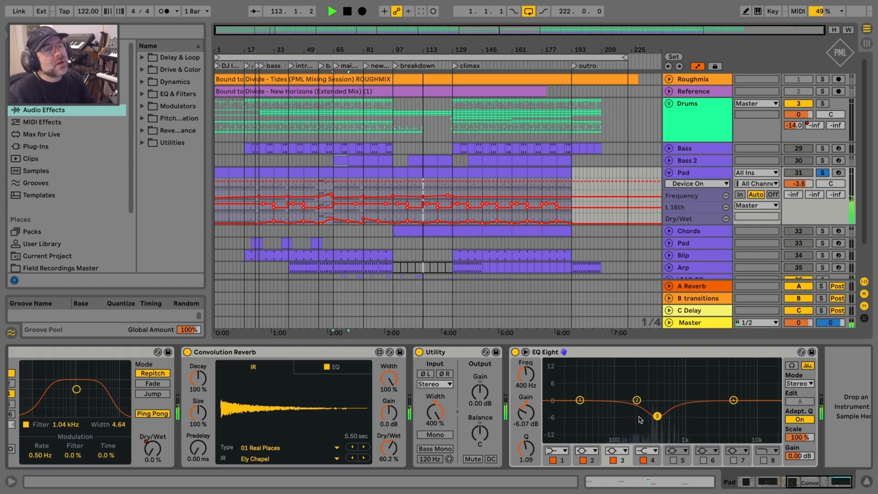
double_click(668, 387)
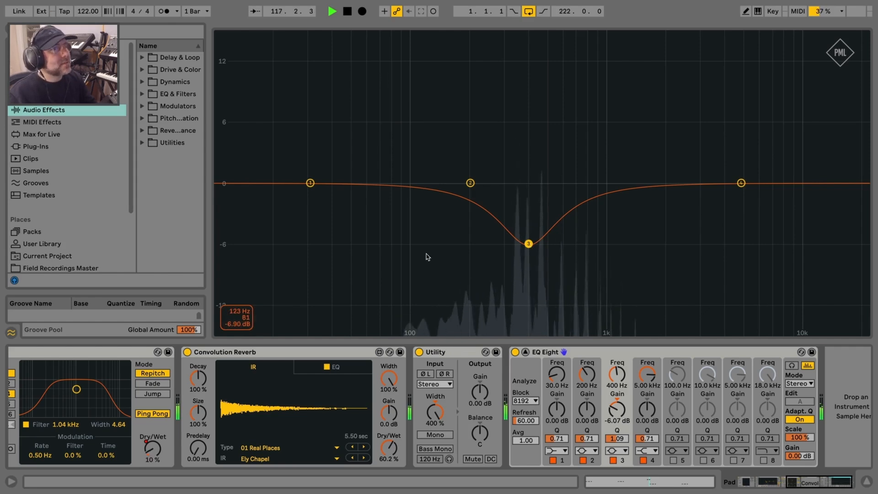
click(525, 352)
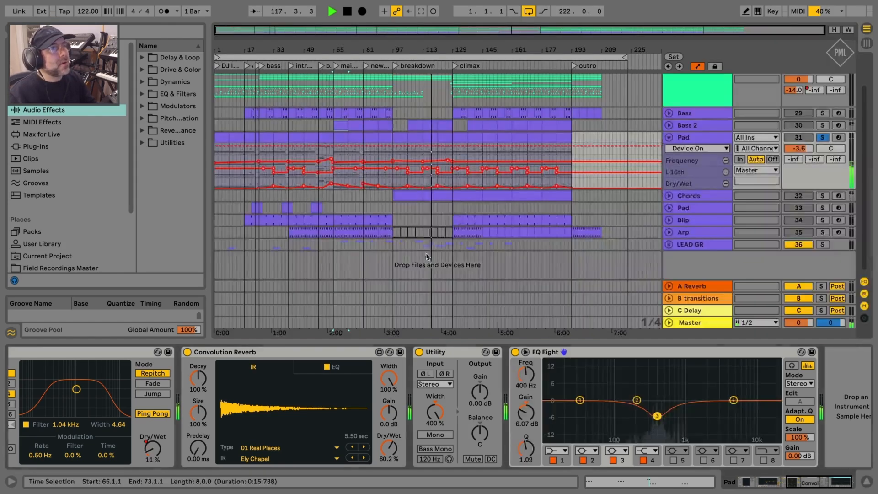
Step: Unsolo the Pad track and play the full mix from the climax section, then from the arp introduction marker at bar 41
click(689, 140)
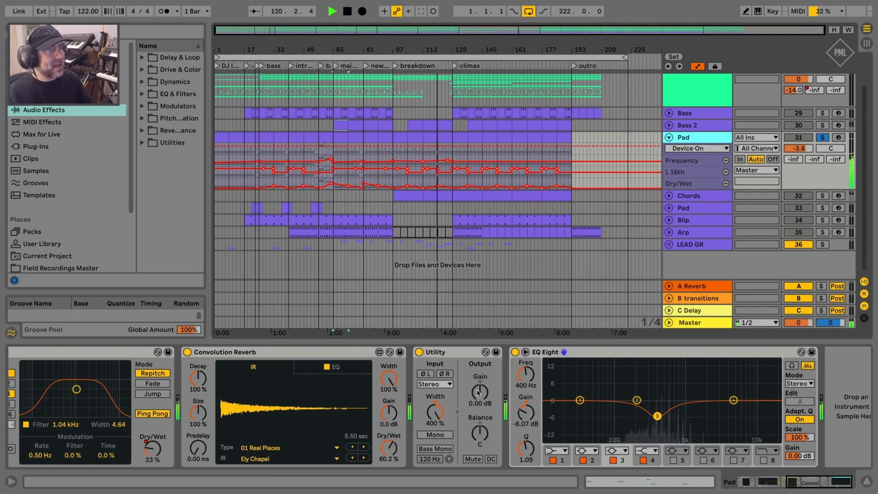
click(823, 137)
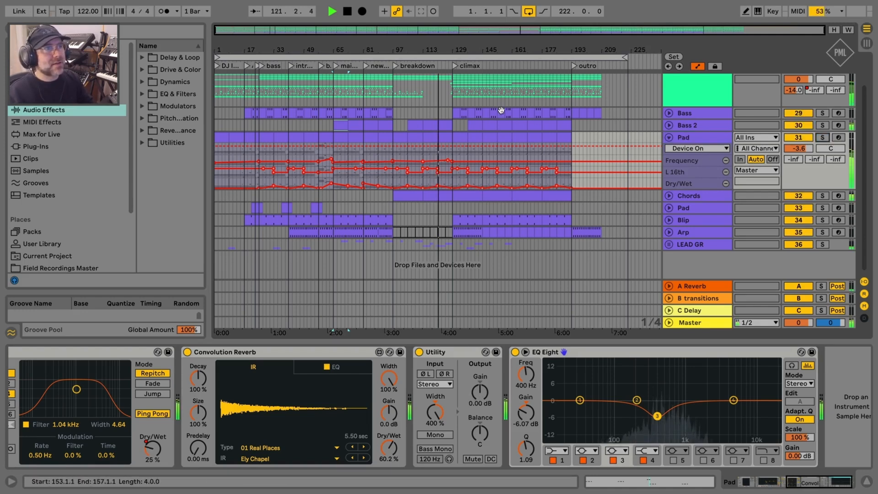
click(482, 65)
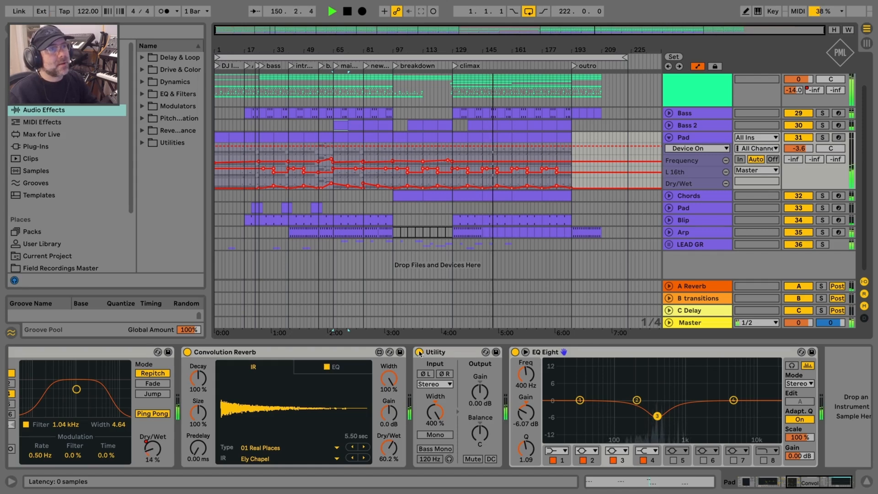
key(space)
click(291, 66)
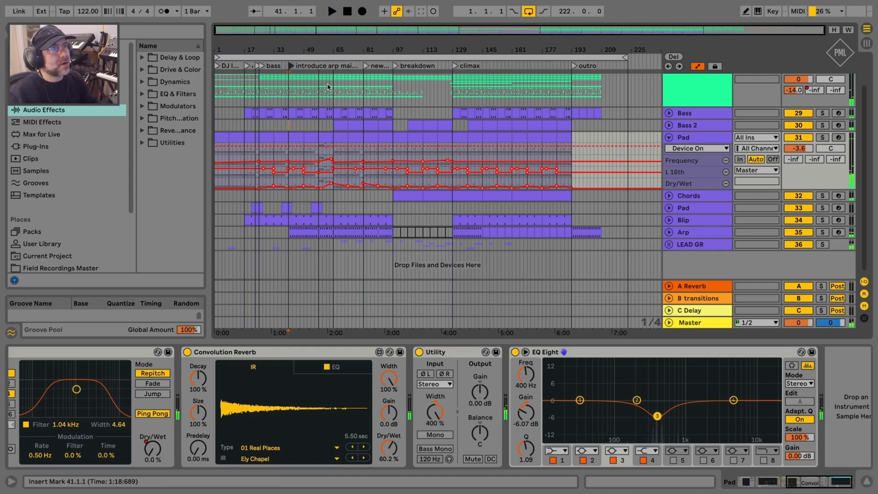
Step: Compare the Pad's sound in the mix with its Utility bypassed and active, leaving the Utility on
click(419, 352)
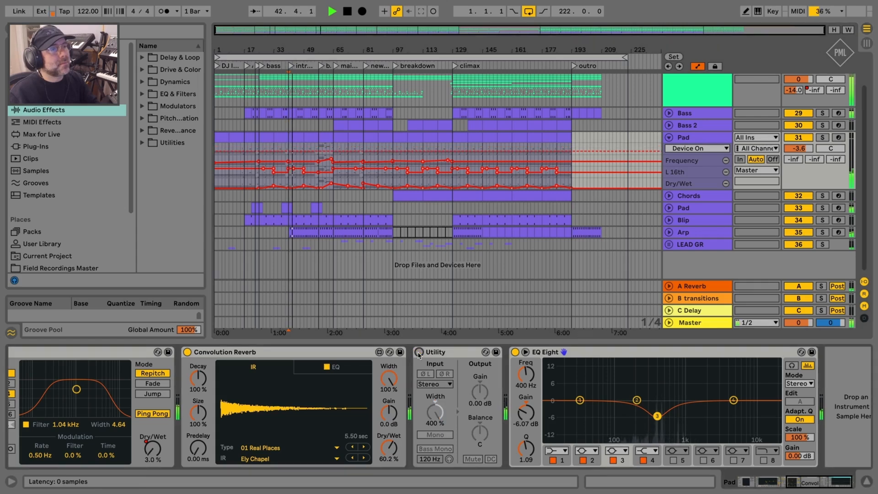
click(419, 353)
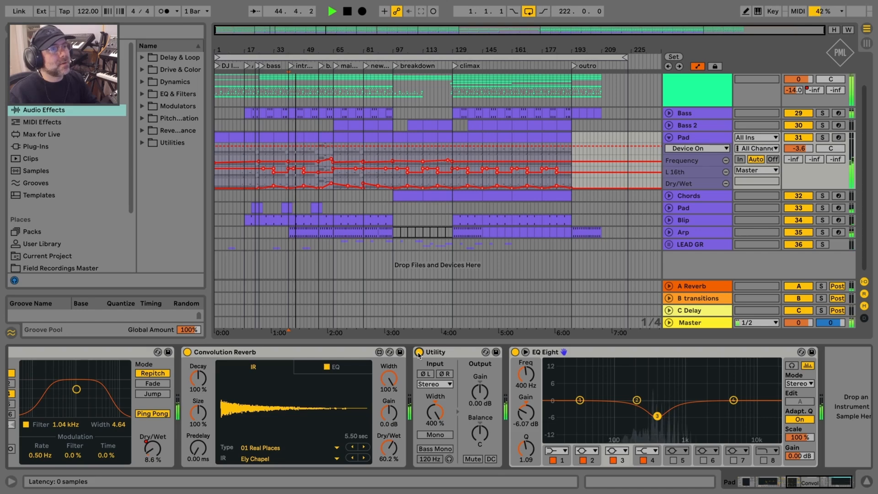
click(419, 353)
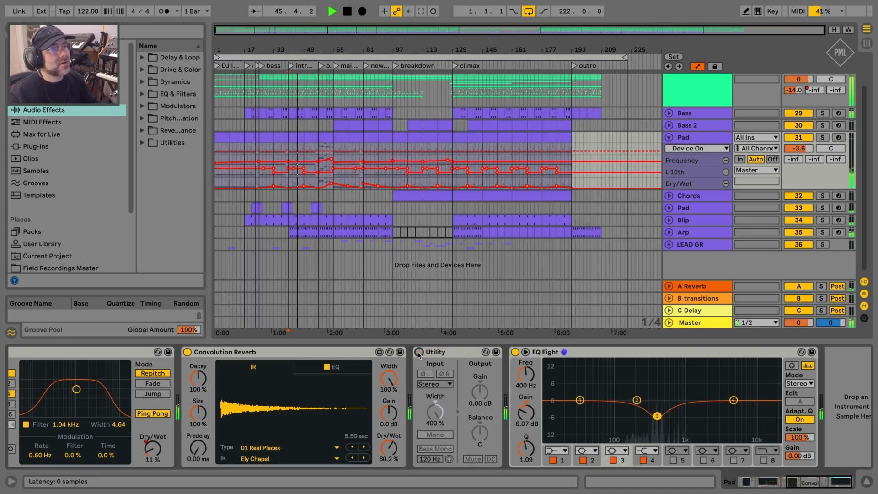
click(419, 352)
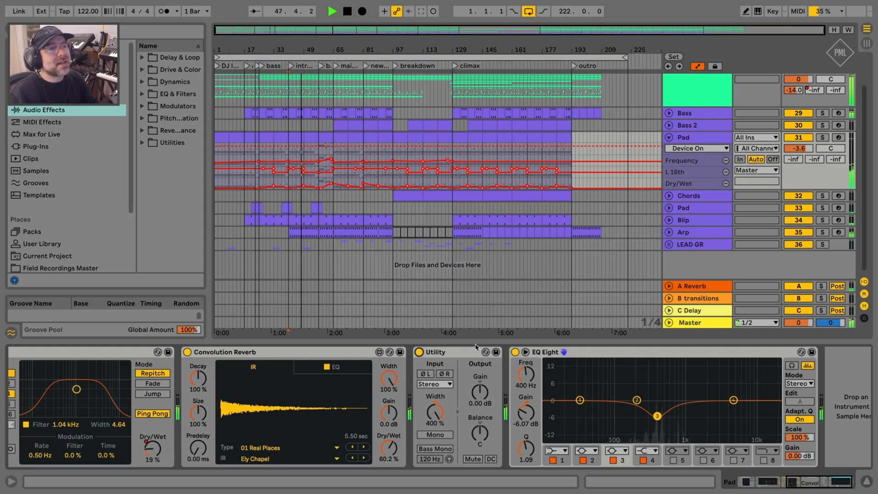
click(419, 352)
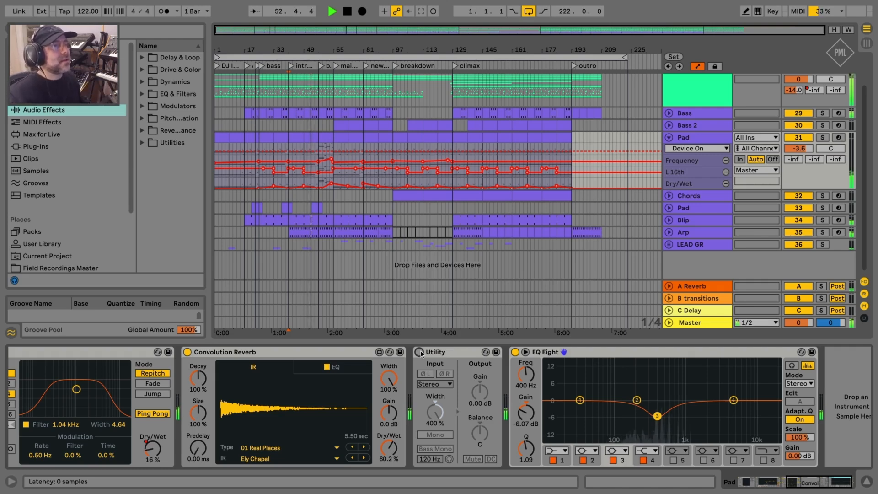
click(419, 352)
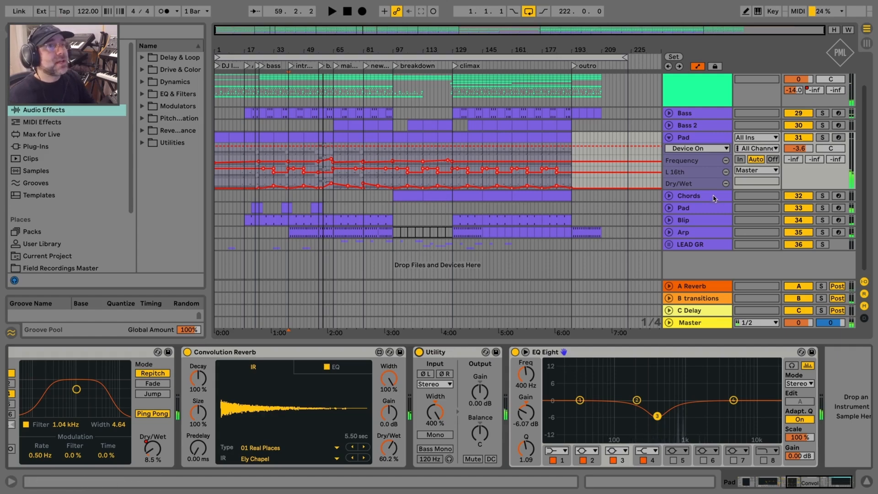
Step: Fold the Pad track and unfold the Chords track to show its clips and devices
click(715, 196)
click(678, 138)
click(670, 138)
click(686, 138)
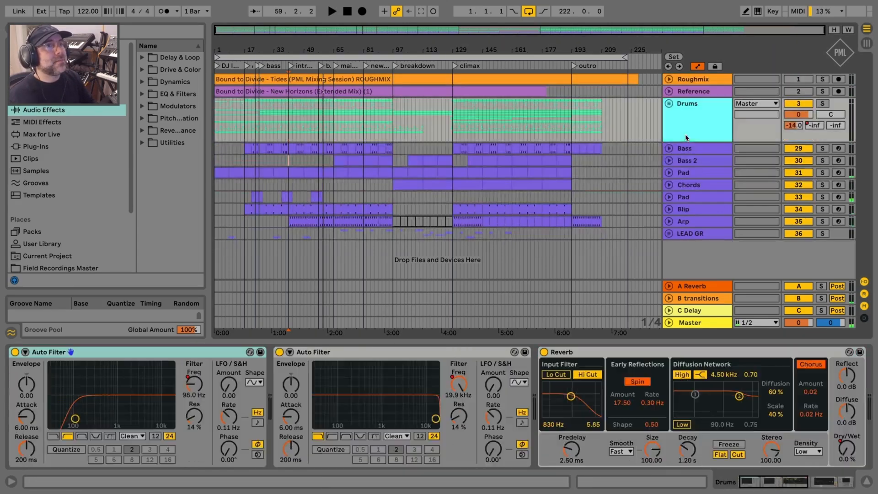
click(695, 177)
click(670, 184)
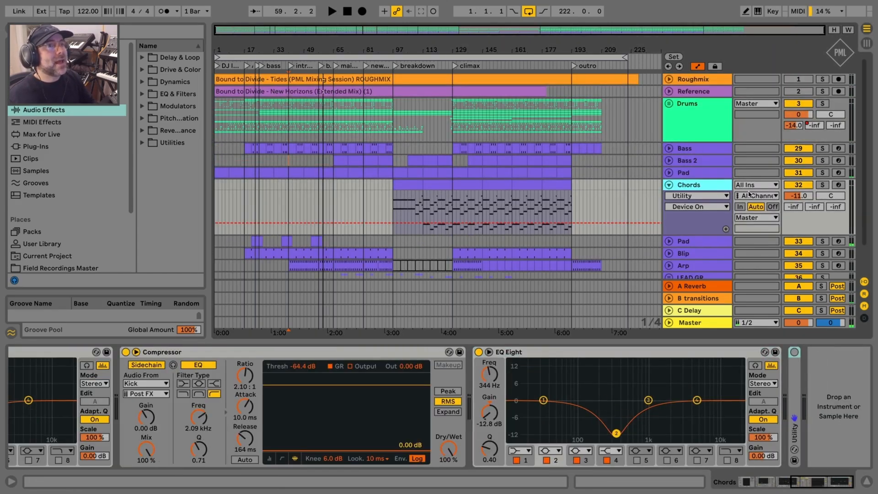
Step: Play the mix from the start of the Chords clip at bar 97
click(409, 185)
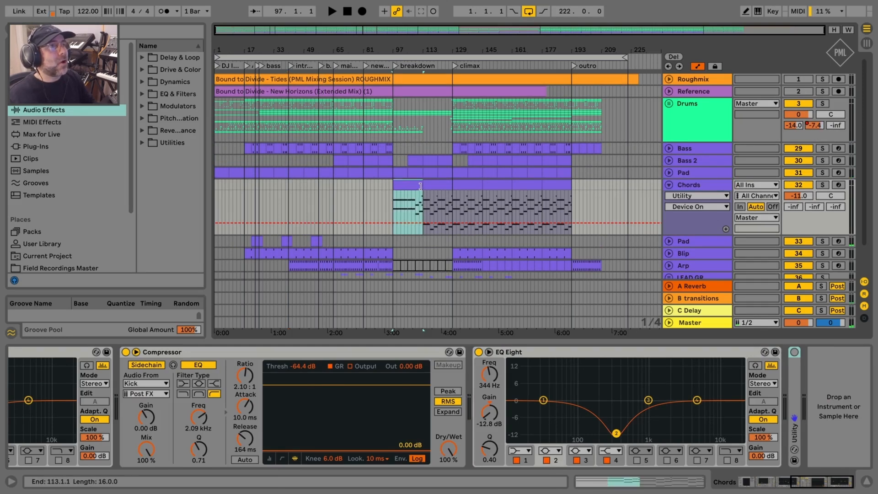
key(space)
click(799, 369)
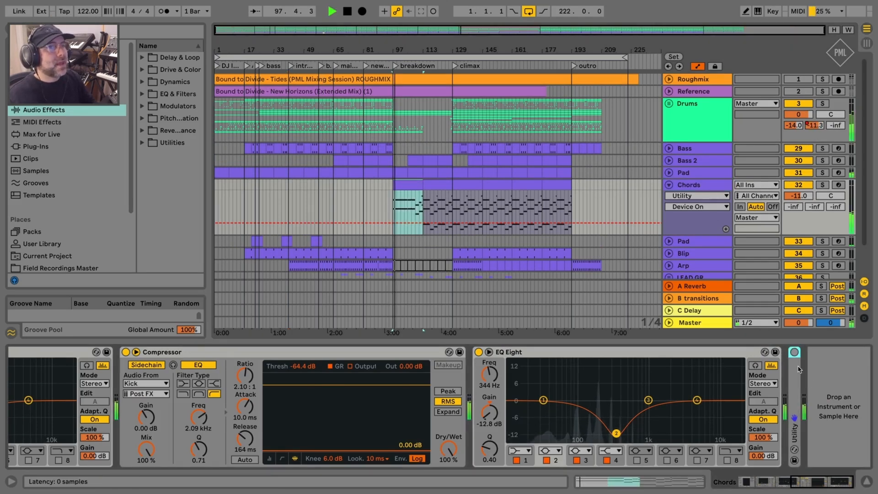
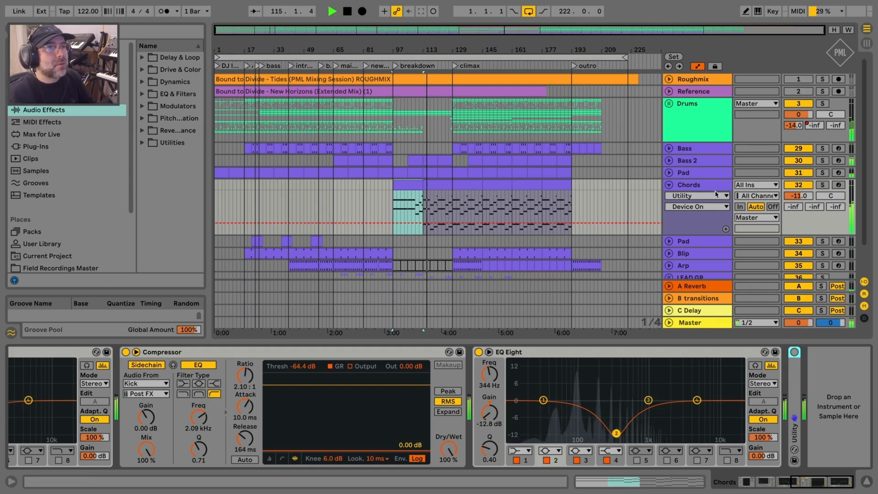
Step: Expand the Utility at the end of the Chords device chain and turn it on to make the chords mono
double_click(794, 431)
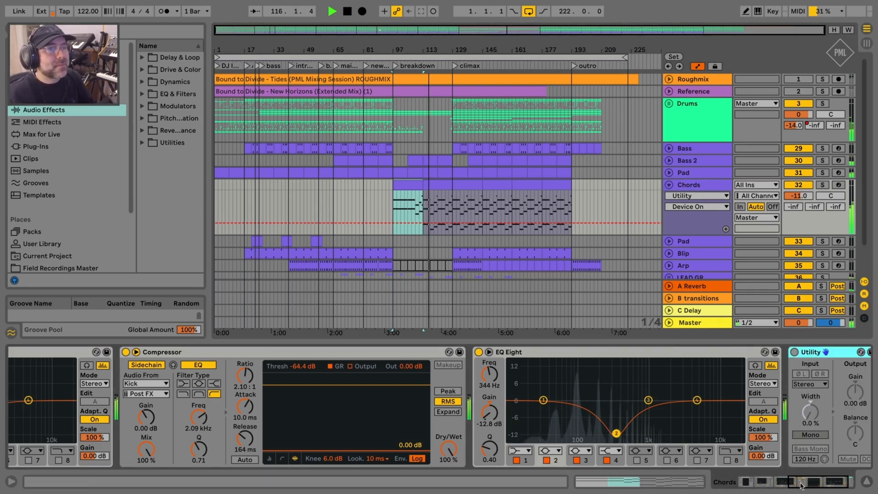
drag(801, 485, 831, 484)
click(718, 353)
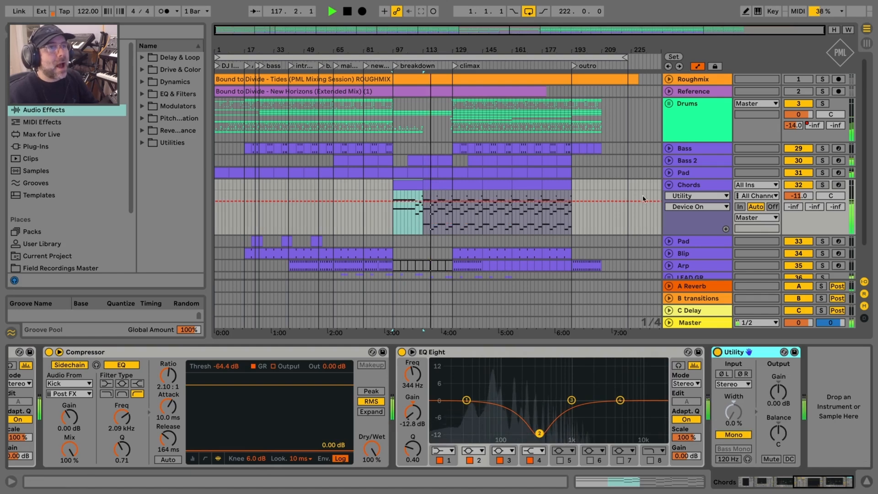
Step: Solo the Chords track and compare it with its Utility off and on
click(818, 186)
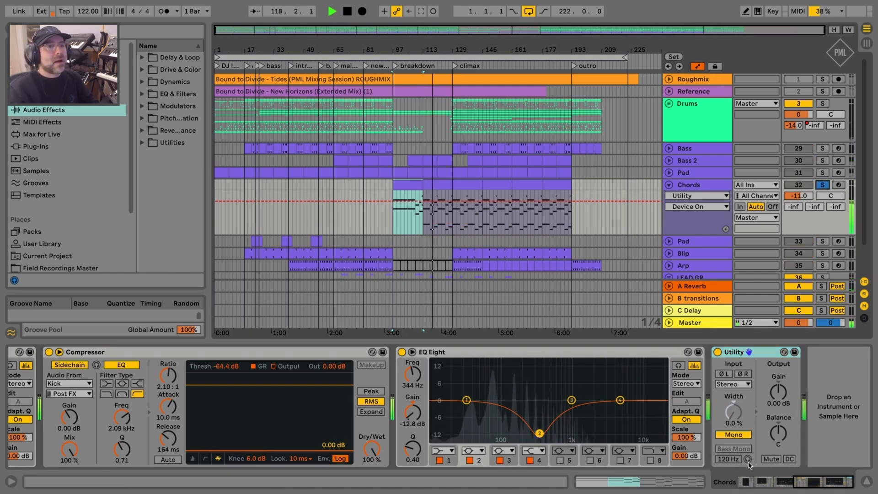
click(718, 352)
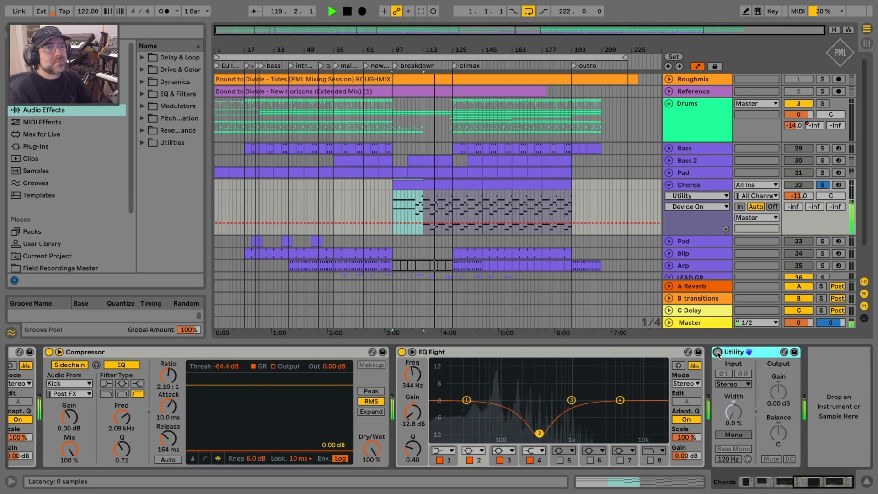
click(718, 352)
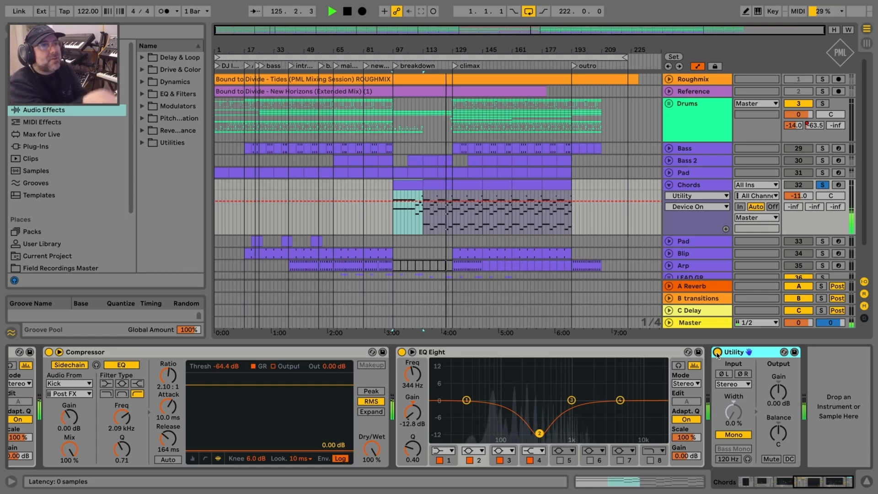
Step: Solo Pad track 31 together with the Chords and bypass the Chords Utility to hear them in stereo
click(823, 173)
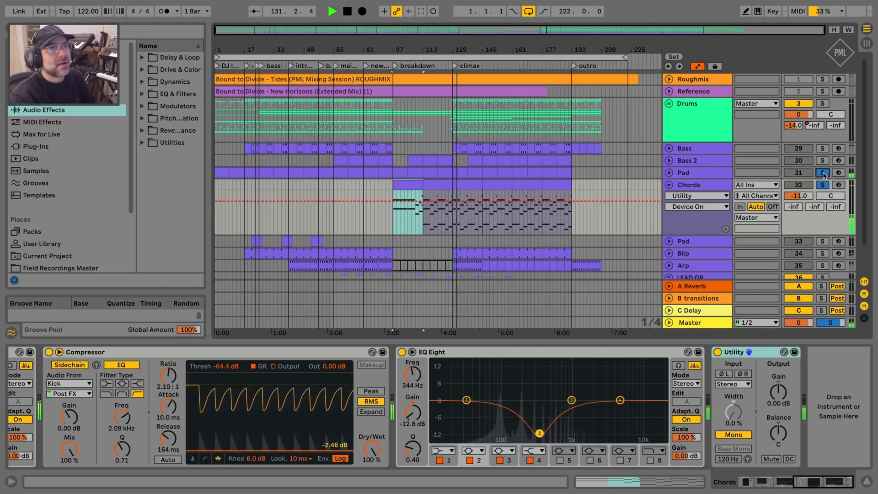
click(823, 174)
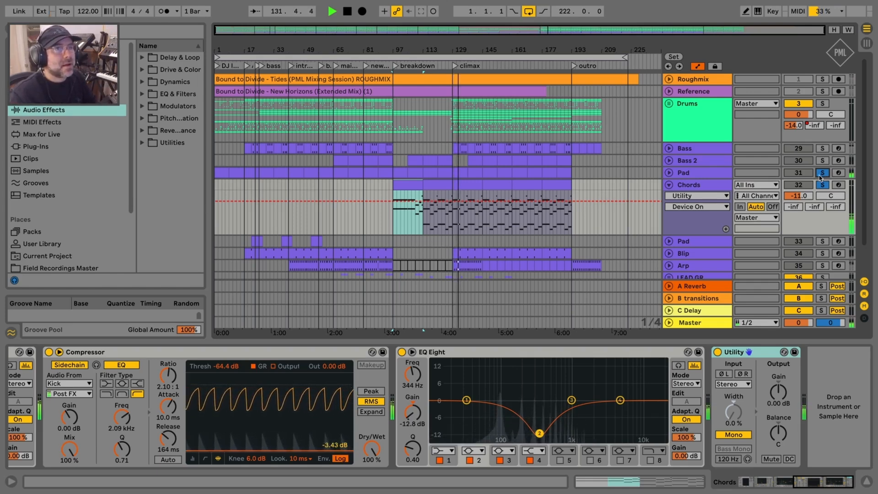
click(717, 353)
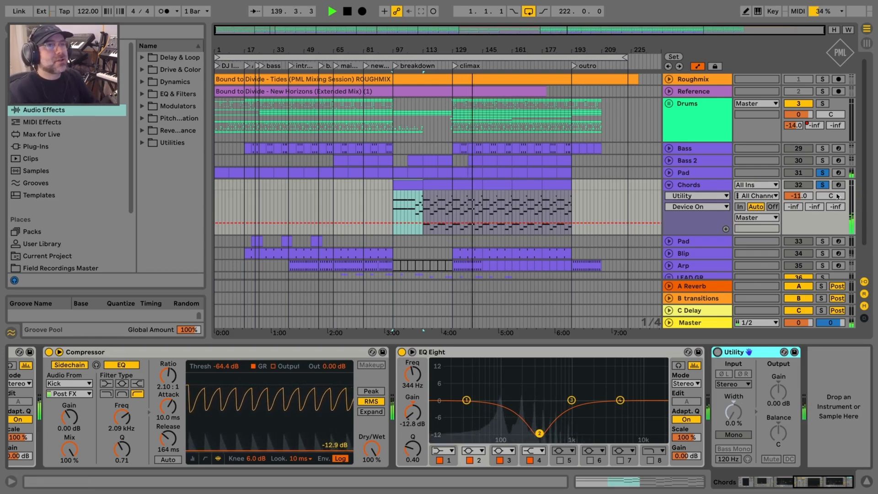
Step: Fold the Chords track and turn its mono Utility back on
click(712, 173)
click(715, 186)
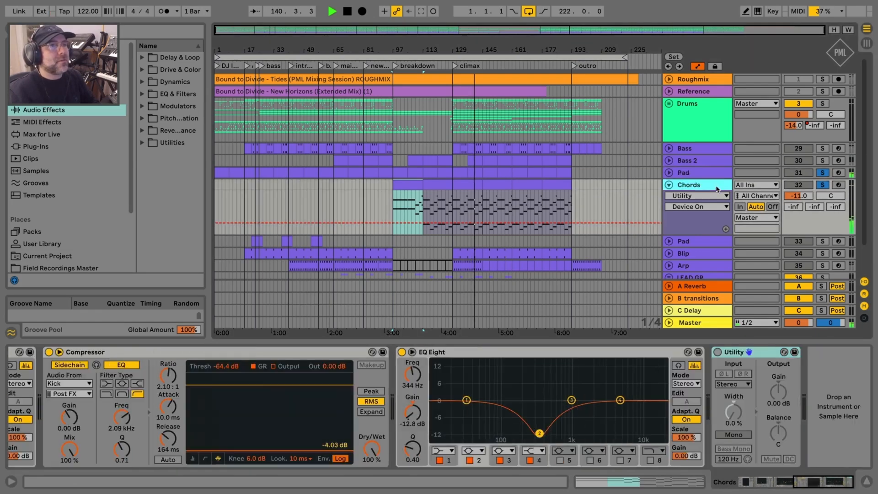
click(669, 185)
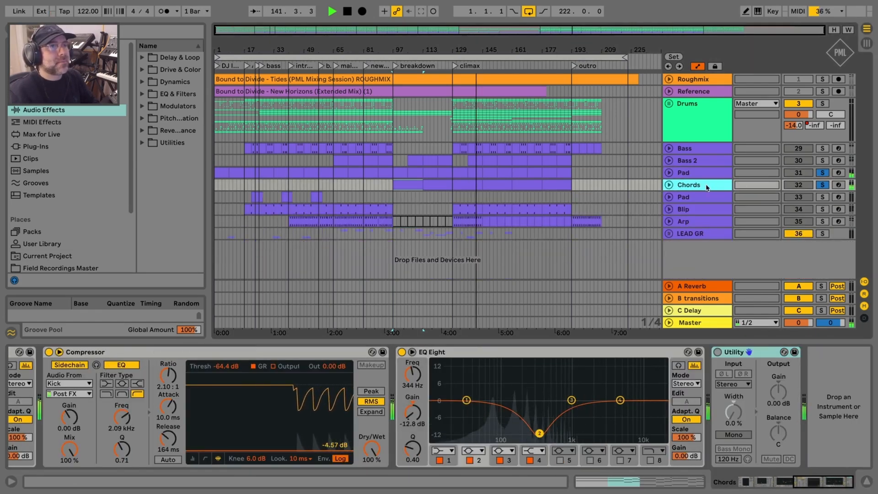
click(722, 354)
click(718, 352)
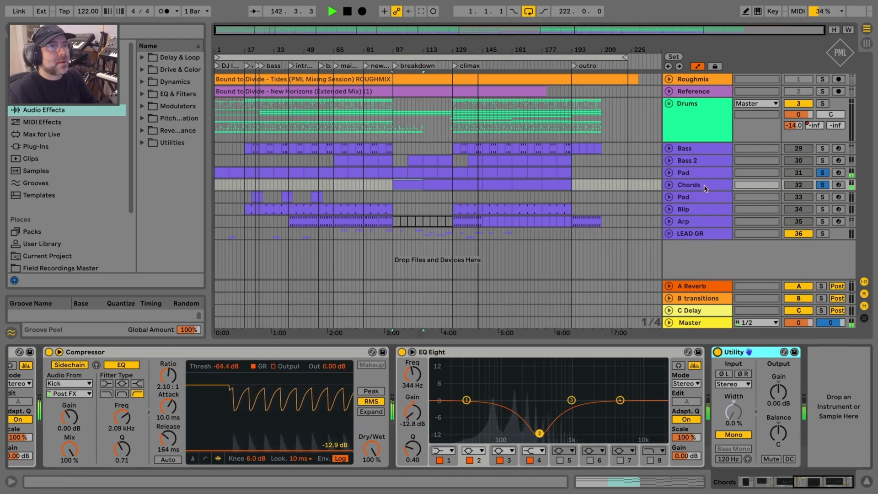
Step: Unfold the Arp track to show its clips, automation lane and device chain
click(707, 187)
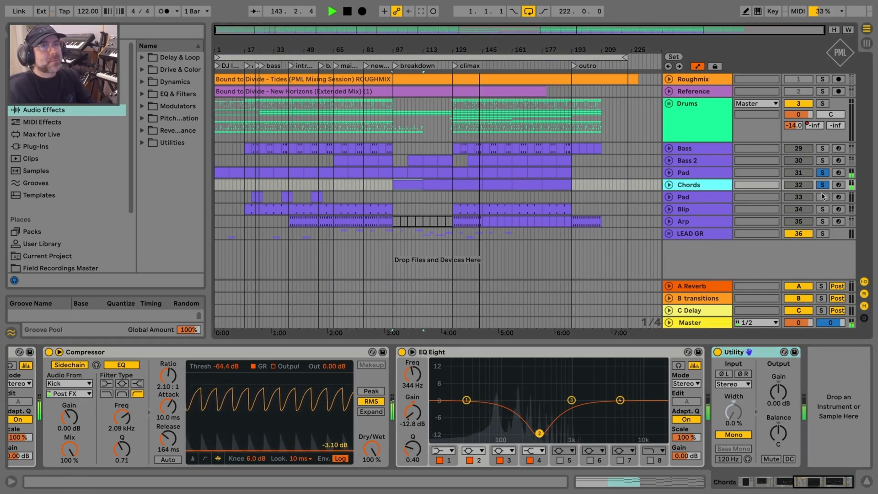
click(727, 199)
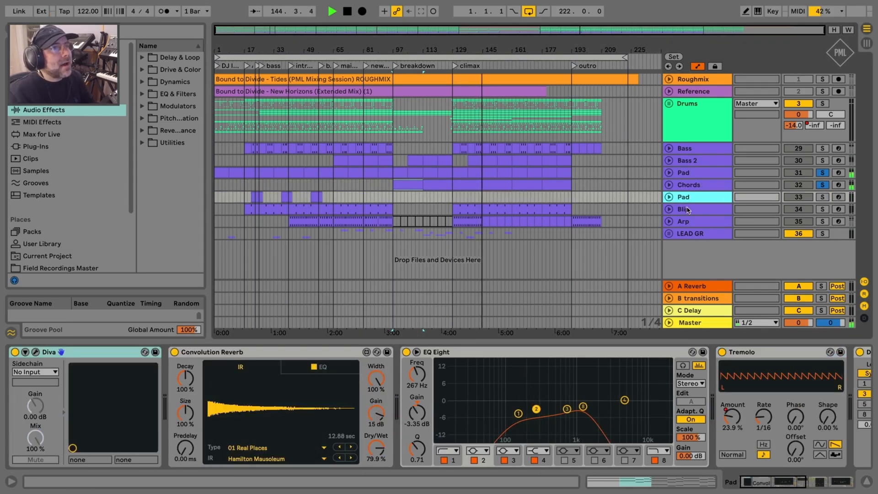
click(671, 210)
click(670, 221)
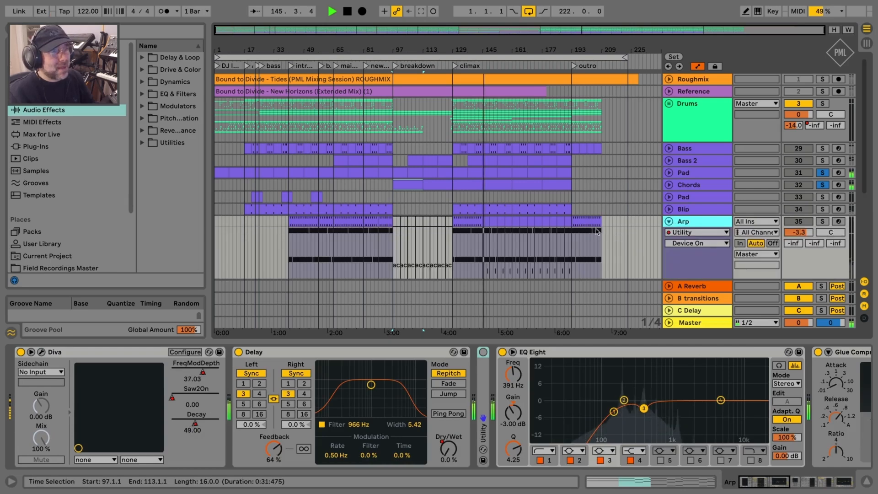
scroll(597, 234, down, 1)
scroll(570, 240, down, 2)
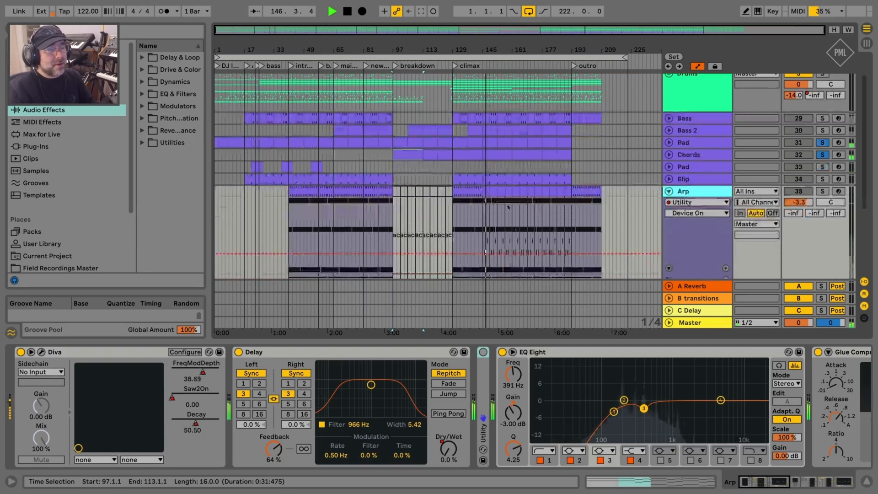
Step: Select the Arp clips from bar 41 to bar 89 and solo the Arp together with Pad 31 and the Chords
click(462, 192)
drag(300, 204, 379, 204)
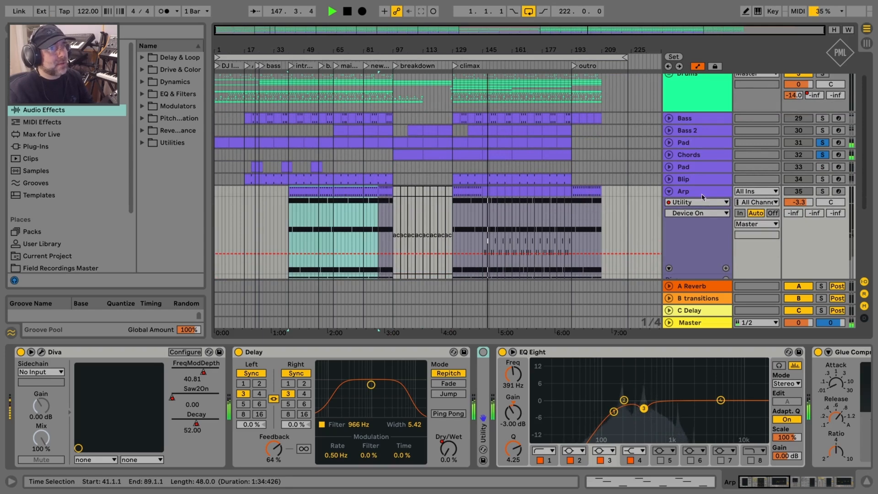
click(822, 192)
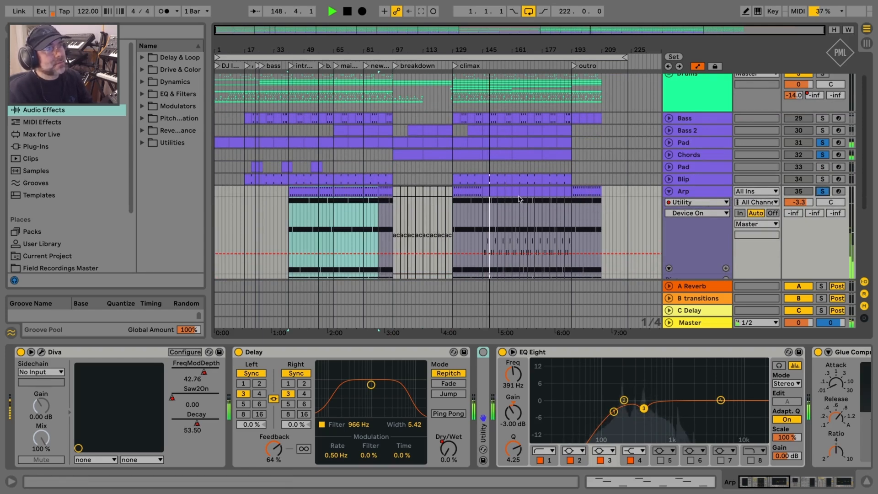
click(695, 192)
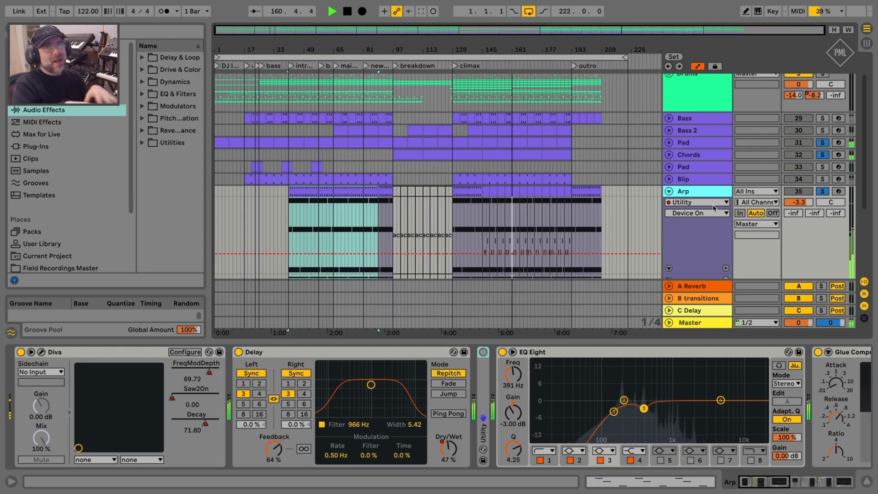
Step: Review the Arp's Diva automation lanes and solo the Arp on its own
scroll(712, 224, down, 2)
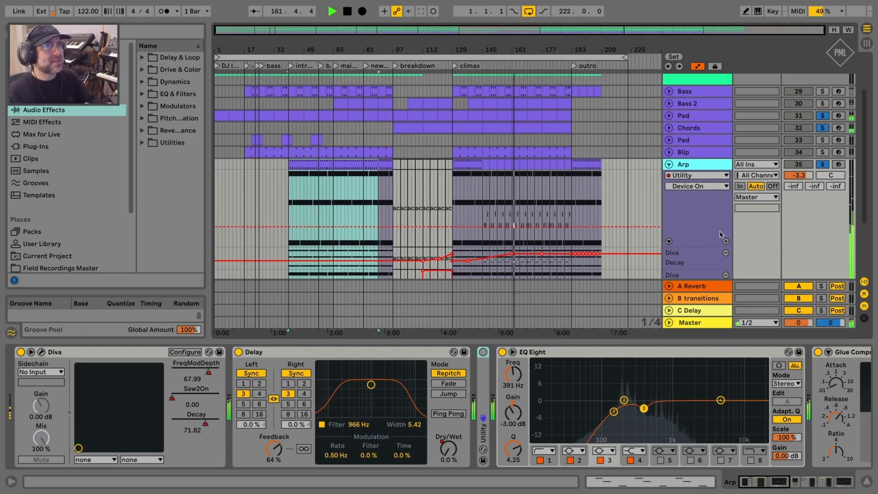
scroll(869, 248, down, 6)
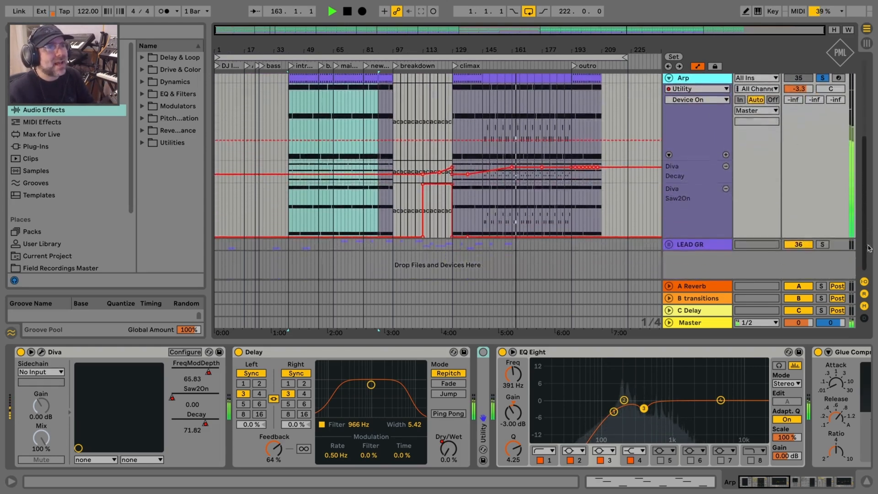
scroll(698, 179, up, 2)
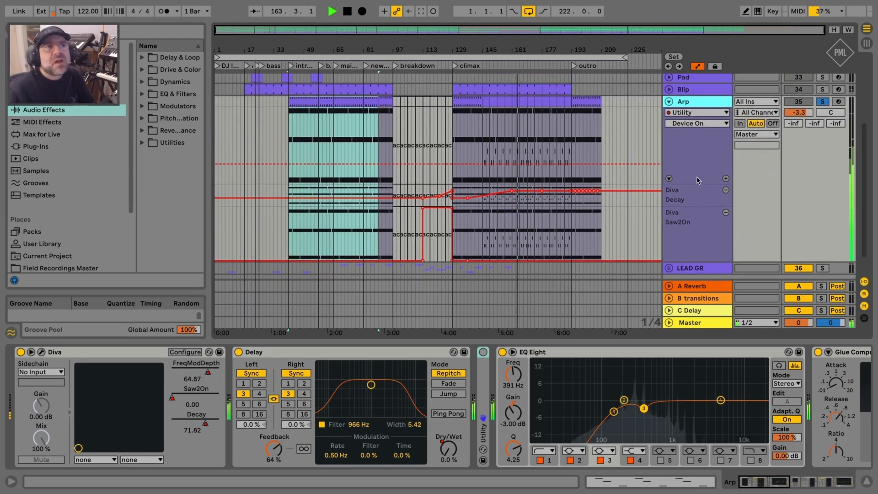
click(823, 102)
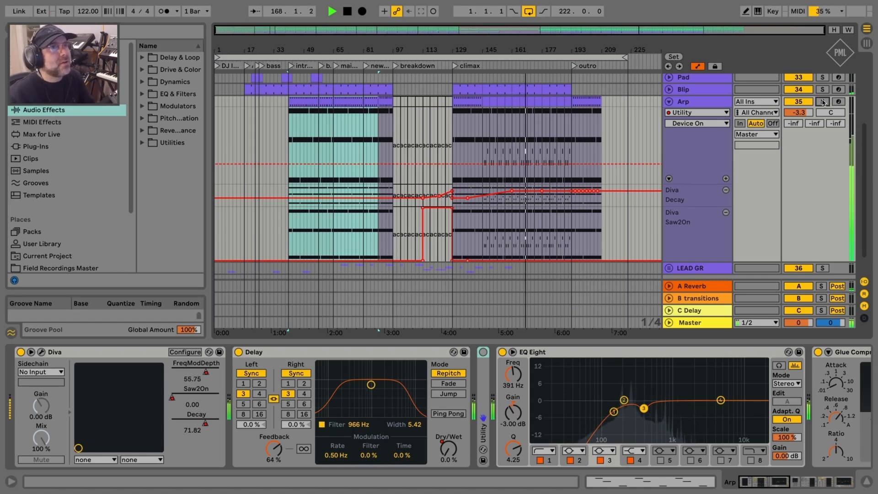
click(824, 102)
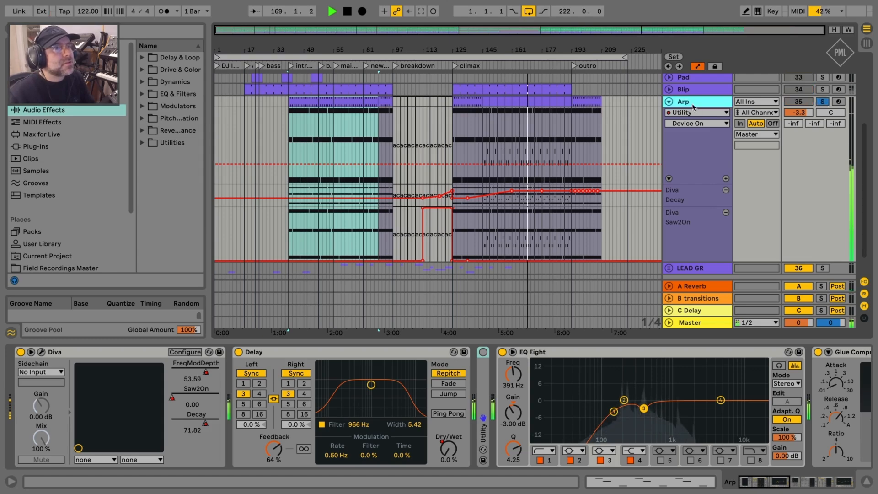
Step: Unfold the Arp's Utility, switch it on in mono, and take the Arp out of solo
drag(773, 488, 749, 490)
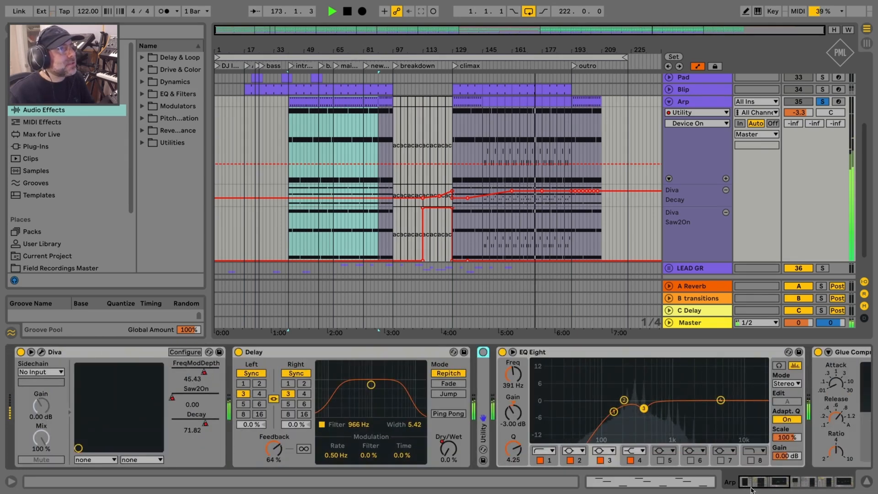
double_click(482, 372)
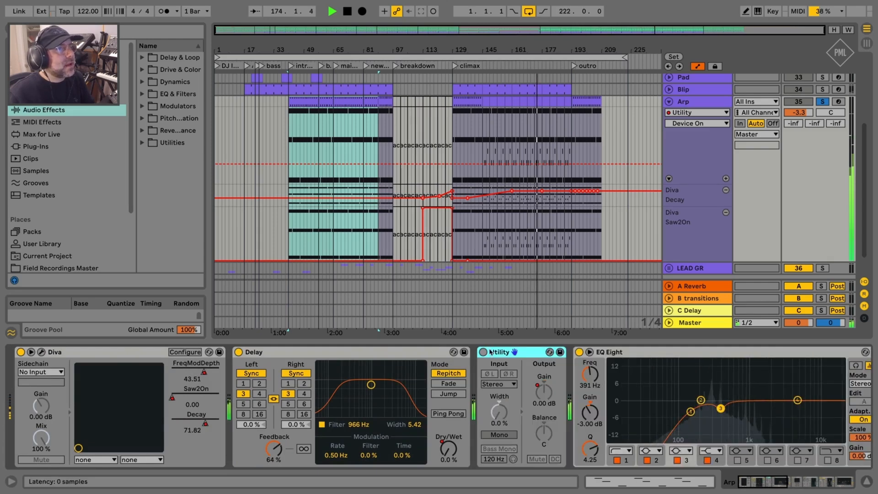
click(499, 435)
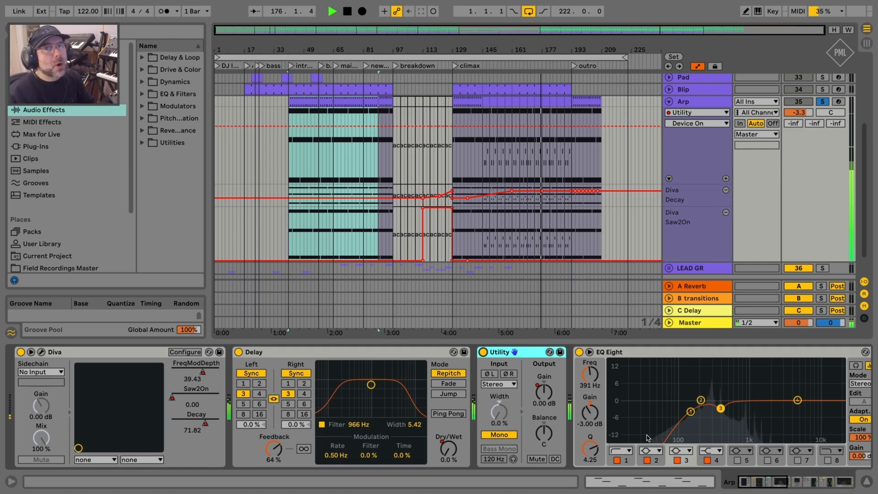
click(822, 102)
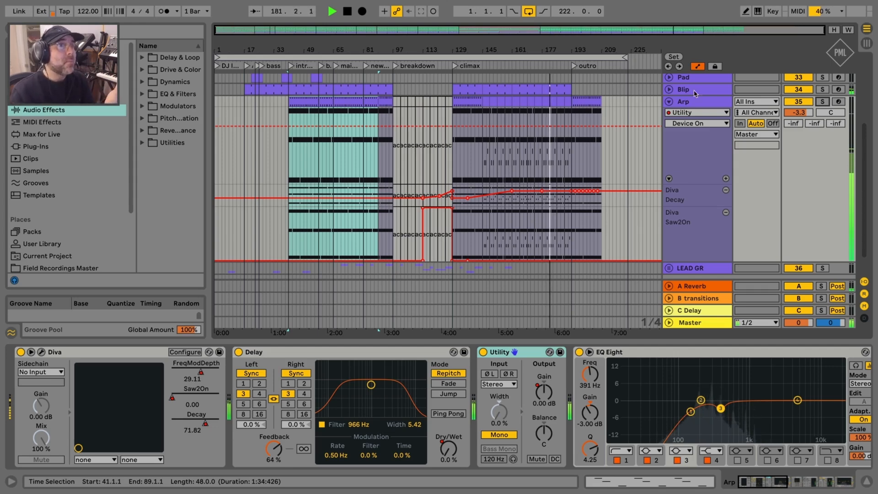
Step: Show the Chords track's device chain while the full mix plays, and stop playback
click(689, 101)
scroll(701, 157, up, 2)
scroll(693, 118, up, 1)
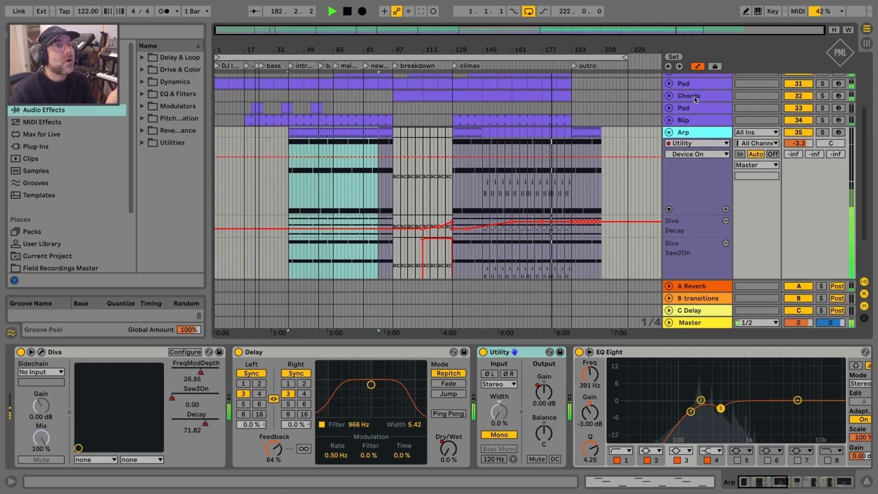
click(695, 97)
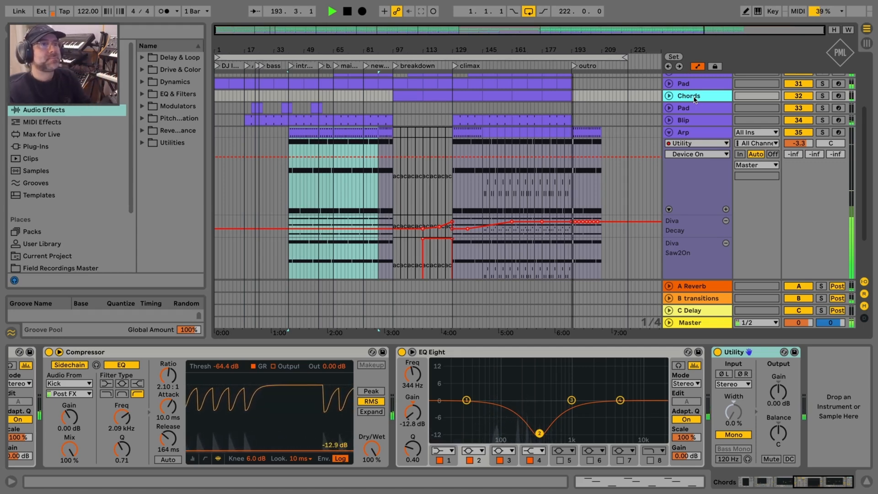
key(space)
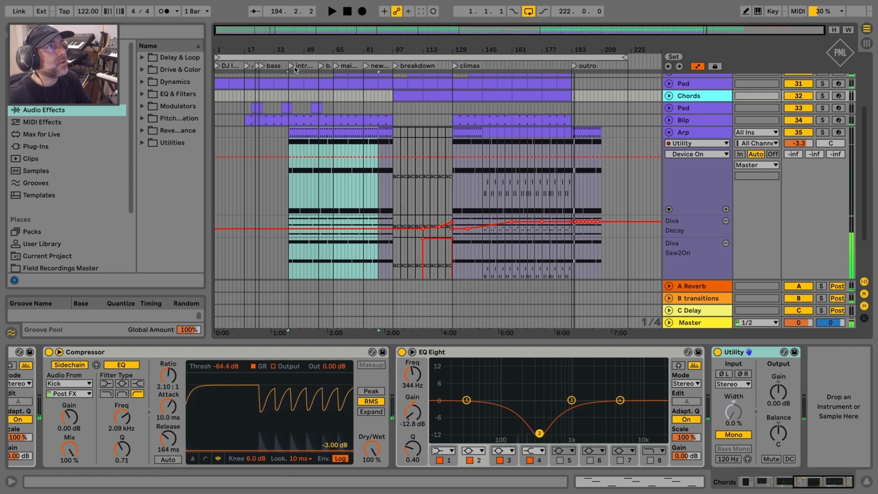
Step: Play the full mix from the introduce arp locator and jump ahead to about bar 73 in the main section
click(291, 67)
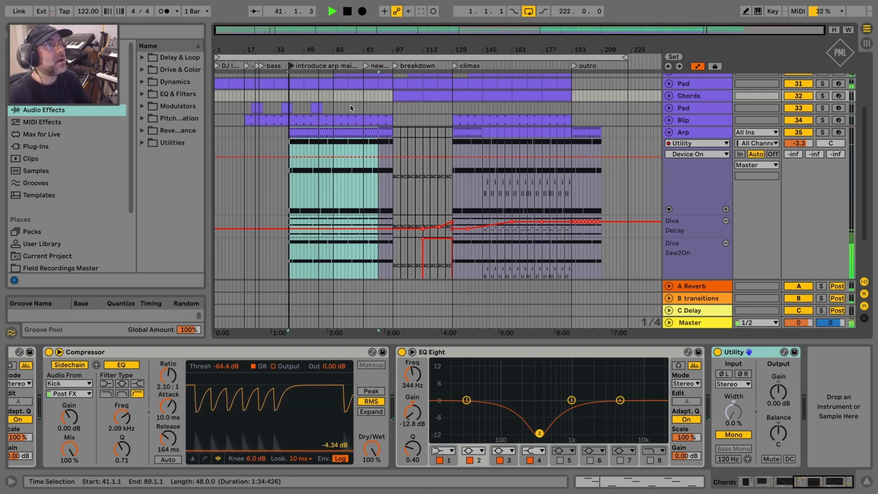
click(350, 70)
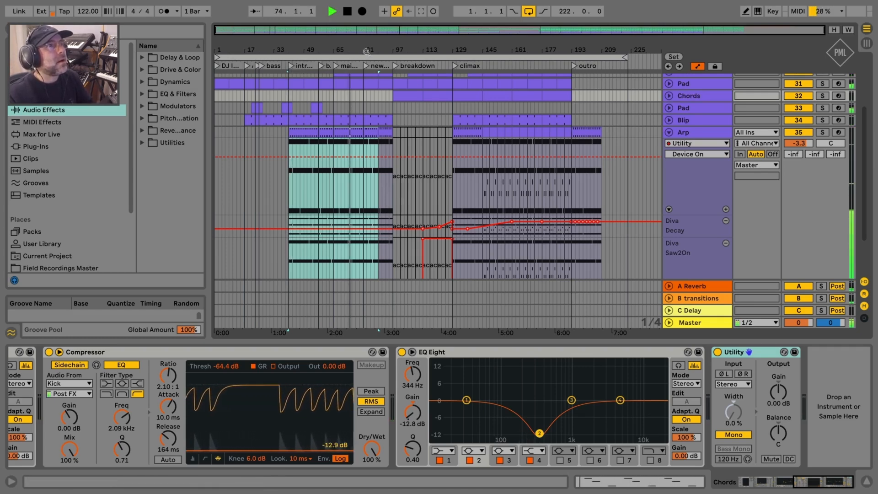
drag(368, 51, 368, 57)
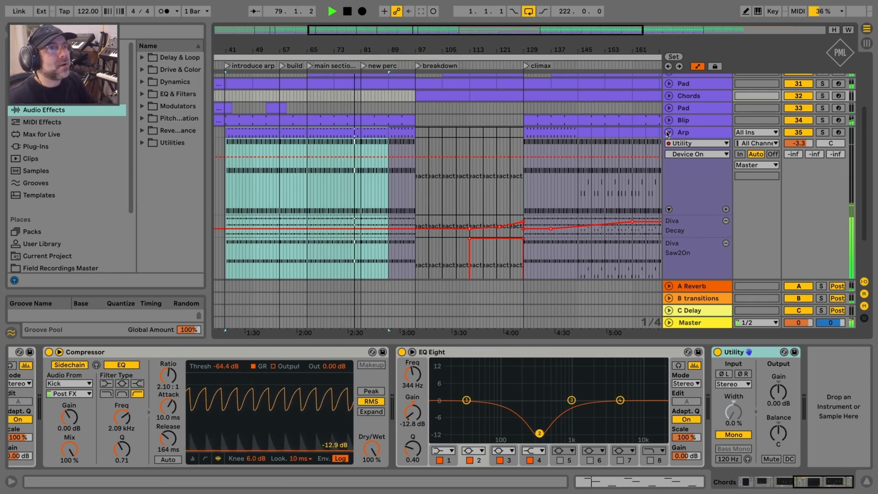
Step: Fold the Arp track and unfold the LEAD GR group to show its tracks
scroll(517, 148, up, 4)
click(688, 221)
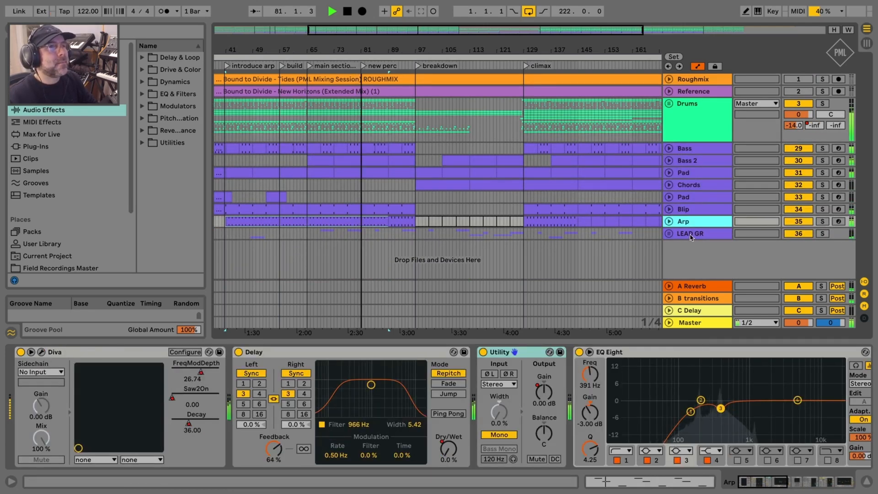
key(Down)
click(669, 234)
scroll(564, 222, down, 3)
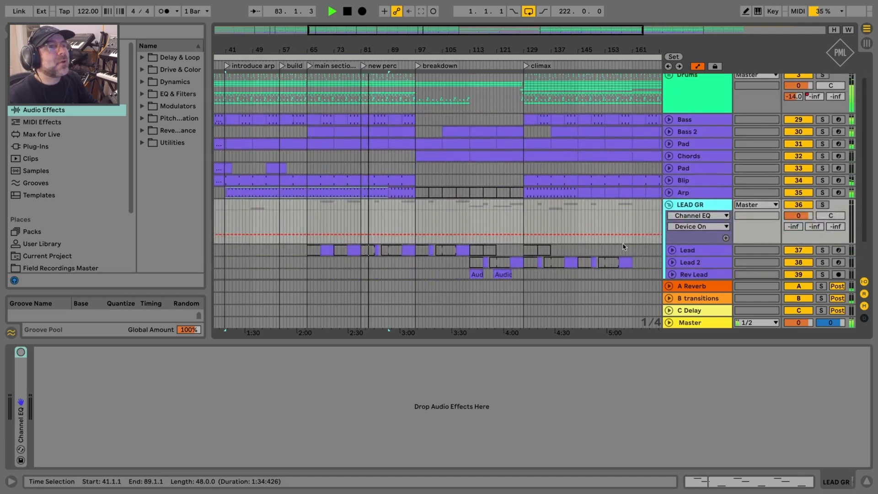
Step: Stop playback and view the device chains of the Lead track, the Rev Lead track and the LEAD GR group
scroll(540, 224, down, 2)
click(337, 222)
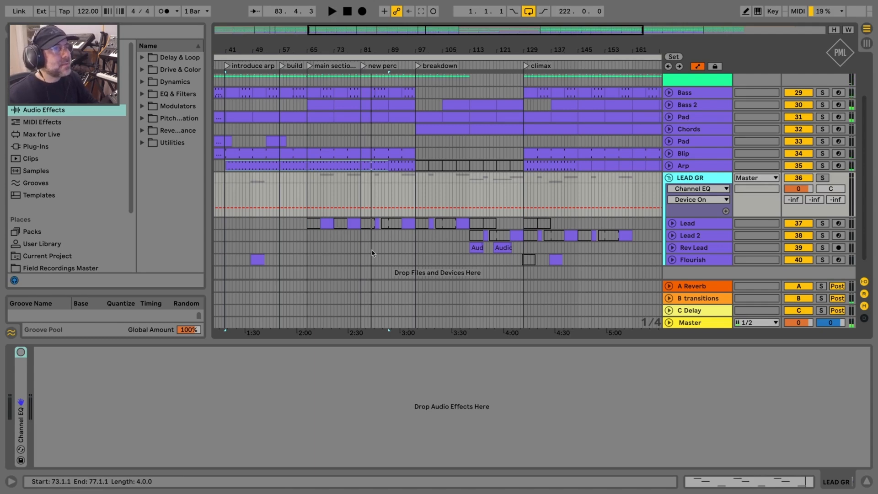
key(Down)
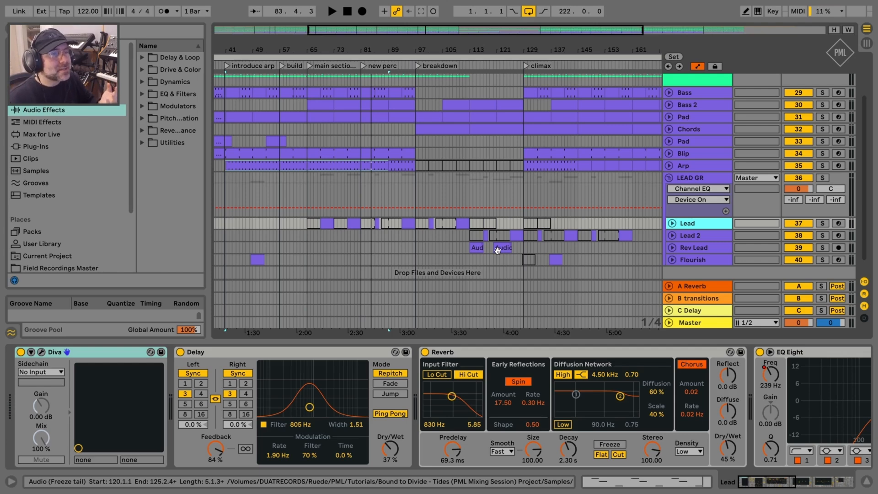
click(682, 250)
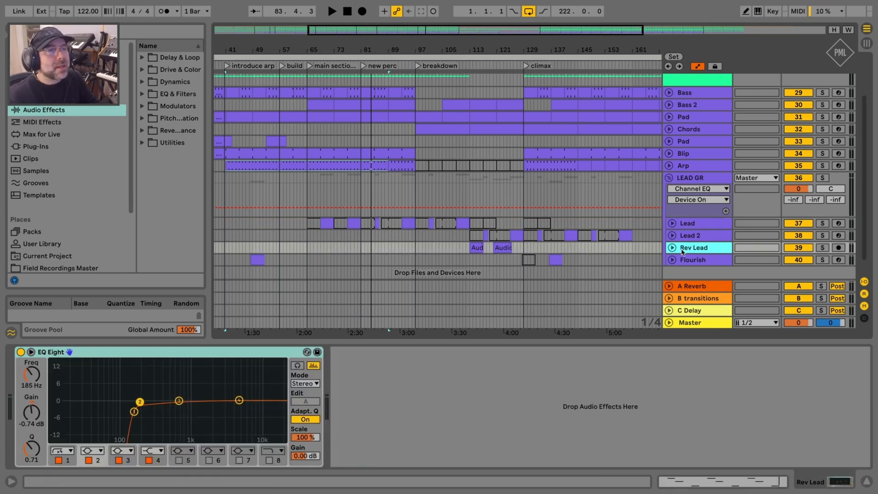
click(683, 180)
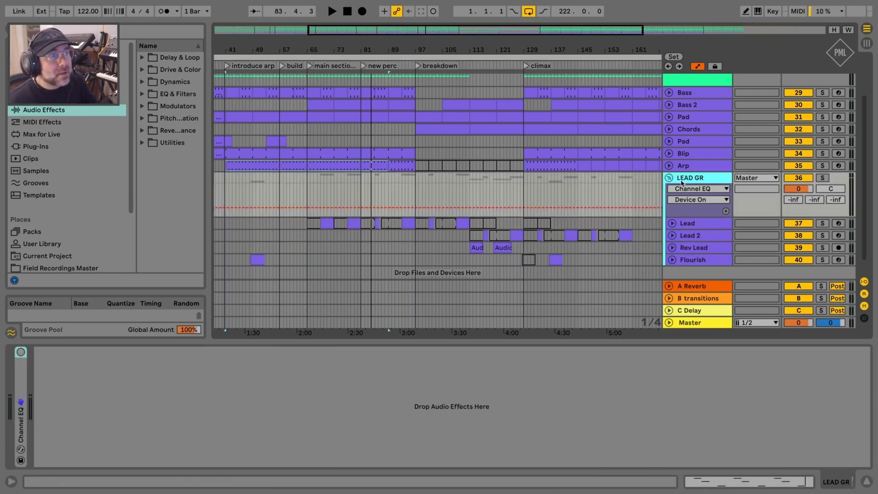
Step: Play from the Lead clip at bar 93 and expand the Channel EQ on the LEAD GR group
click(410, 223)
key(space)
click(694, 179)
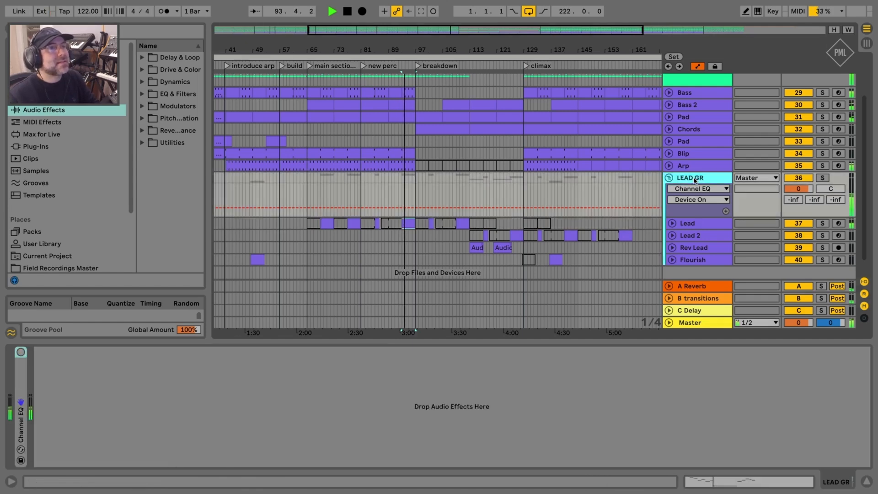
double_click(21, 373)
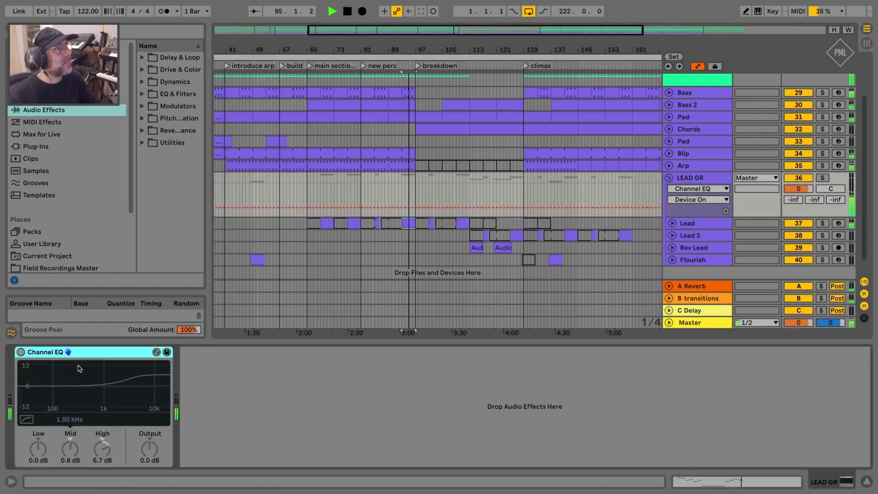
Step: Look through the device chains of Lead 2, Rev Lead and Flourish, and view the Lead's chain to its end
click(706, 178)
click(700, 235)
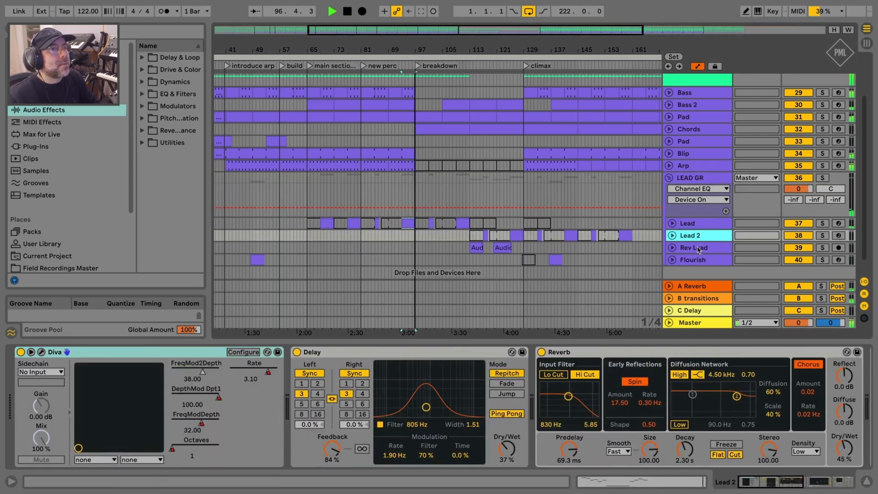
click(699, 247)
click(693, 259)
click(687, 224)
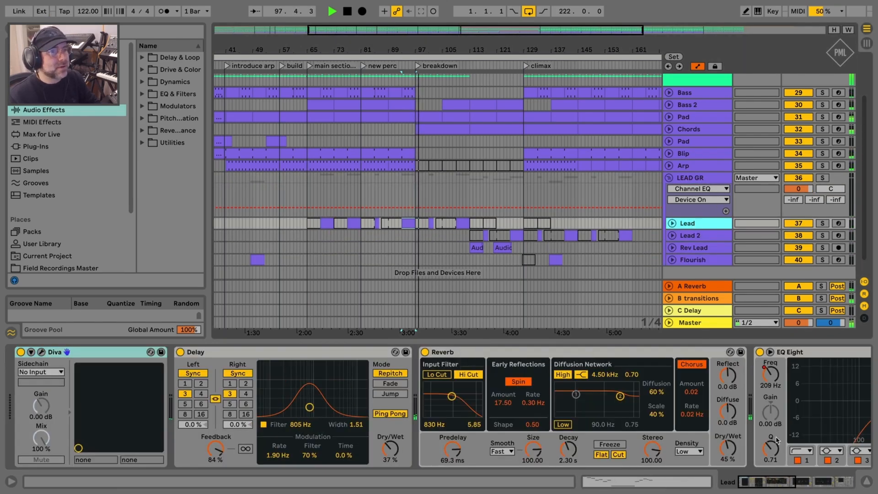
drag(777, 481, 838, 481)
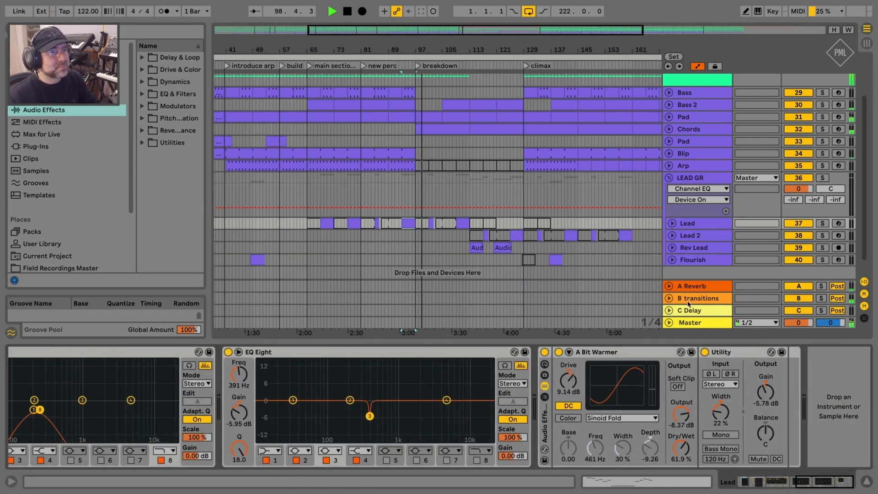
Step: Unfold the Lead track and solo it with its Audio Effect Rack bypassed
click(696, 223)
click(672, 223)
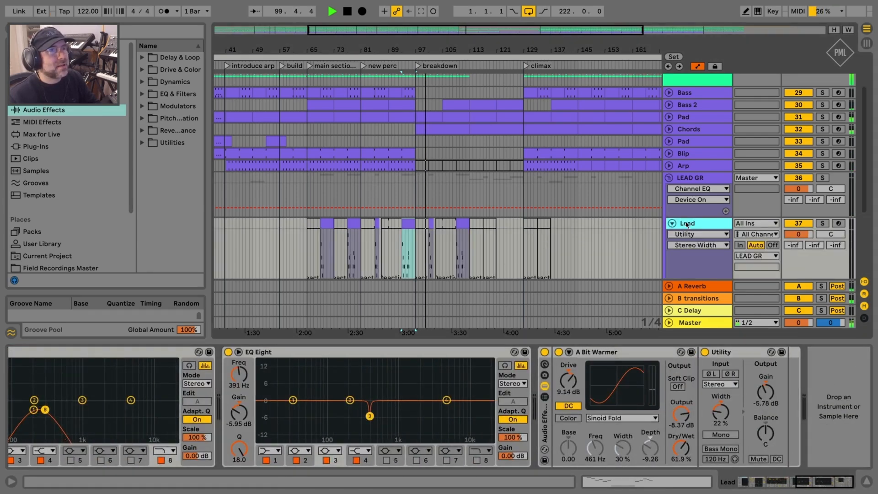
click(823, 223)
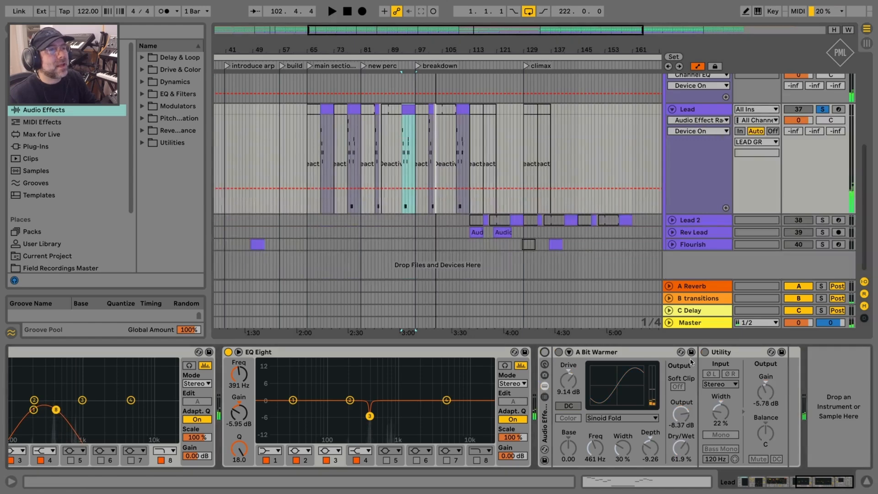
Step: Replay the soloed Lead clip from bar 93 to hear it without the Audio Effect Rack
key(space)
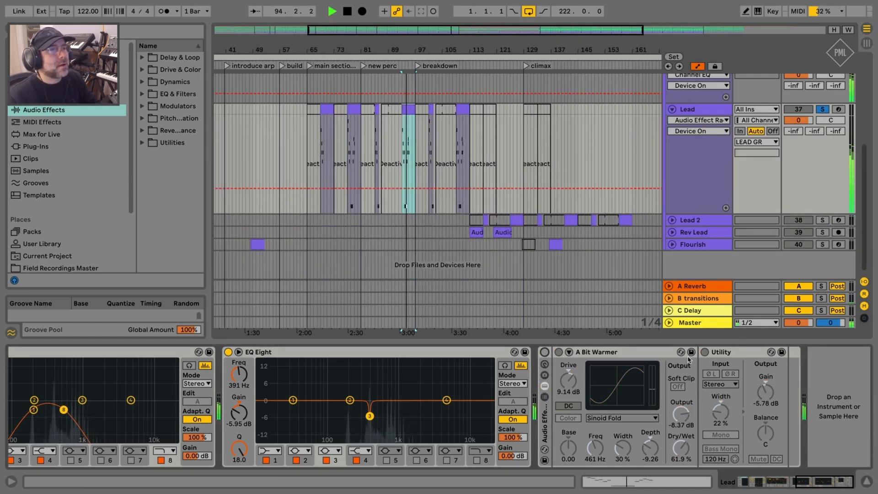
key(space)
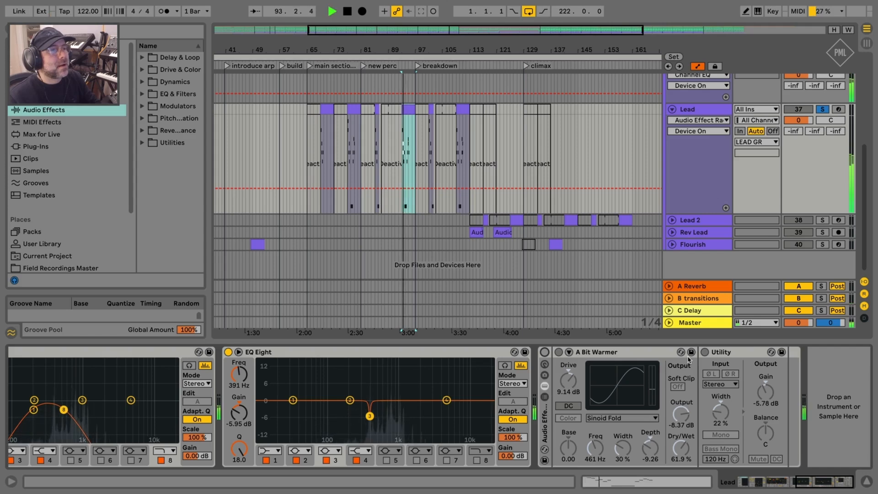
key(space)
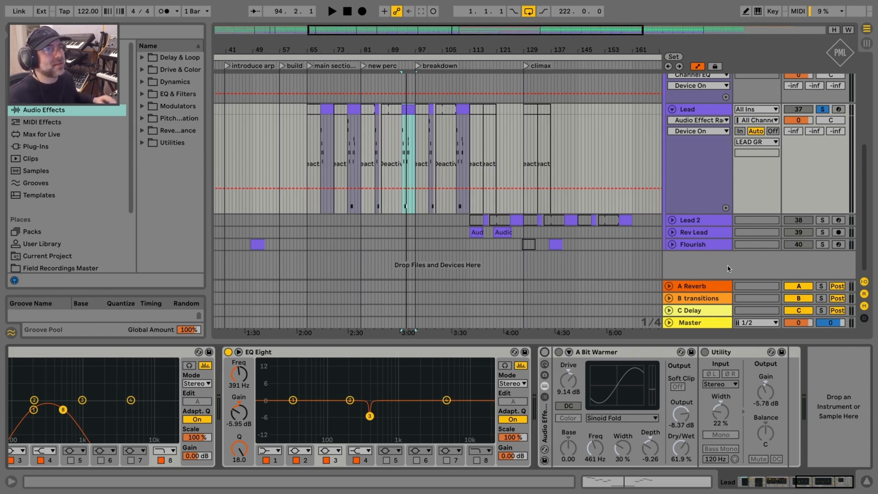
key(space)
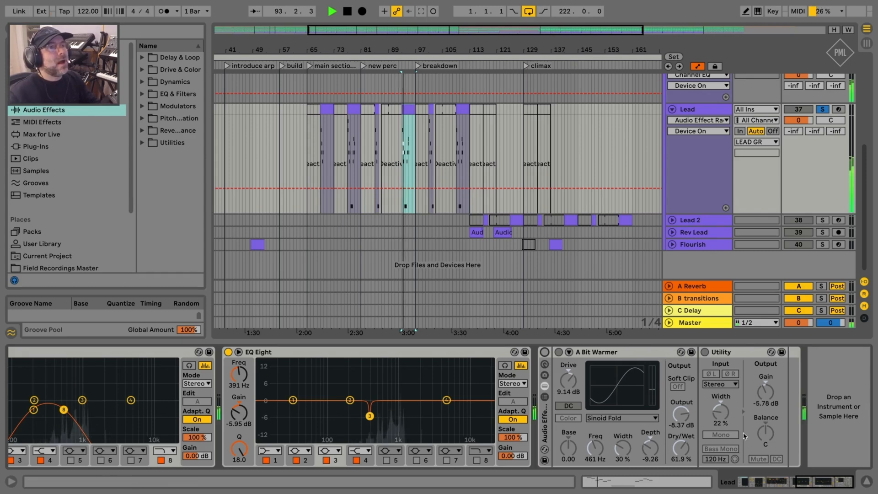
Step: Re-enable the Lead's Audio Effect Rack with A Bit Warmer bypassed and replay the clip through Utility alone
key(space)
click(544, 353)
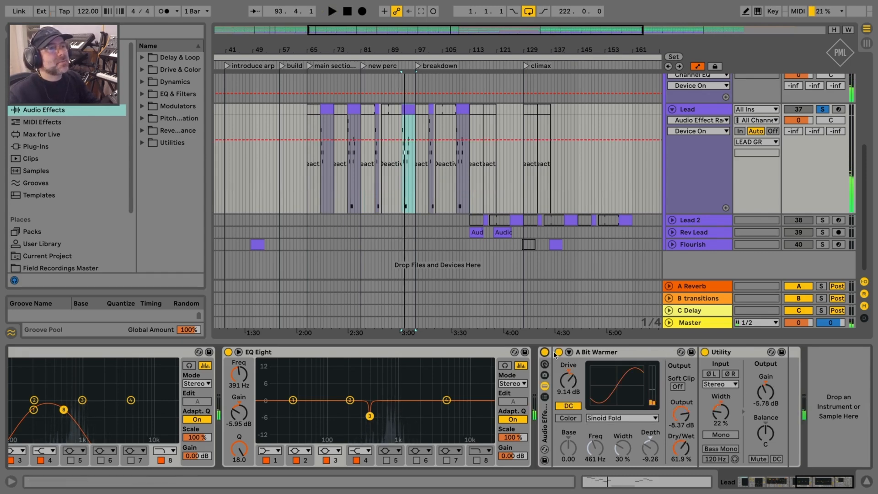
click(560, 352)
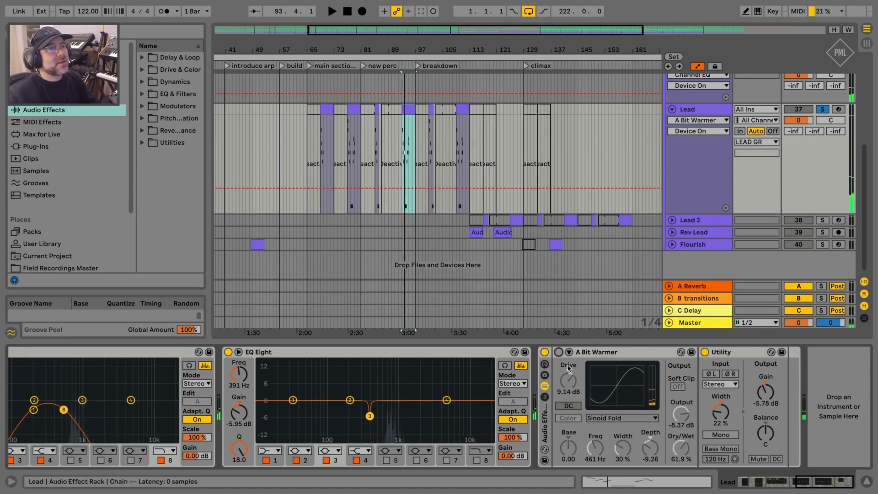
click(587, 351)
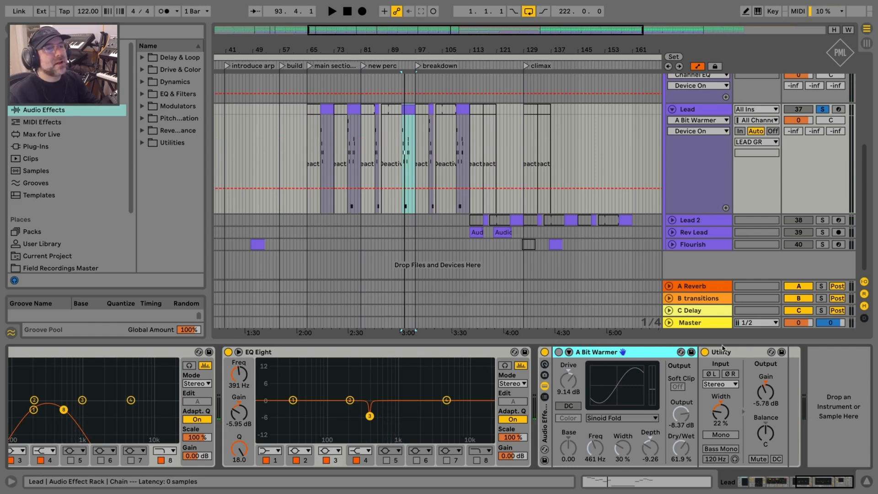
click(735, 355)
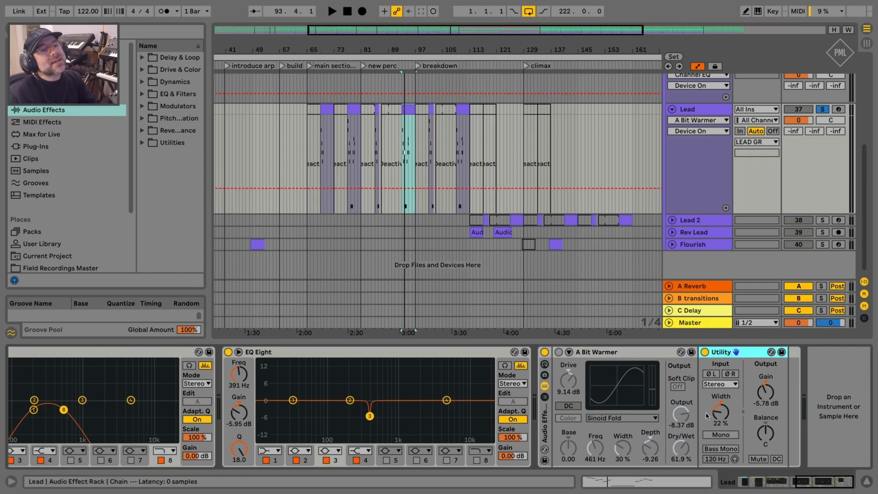
key(space)
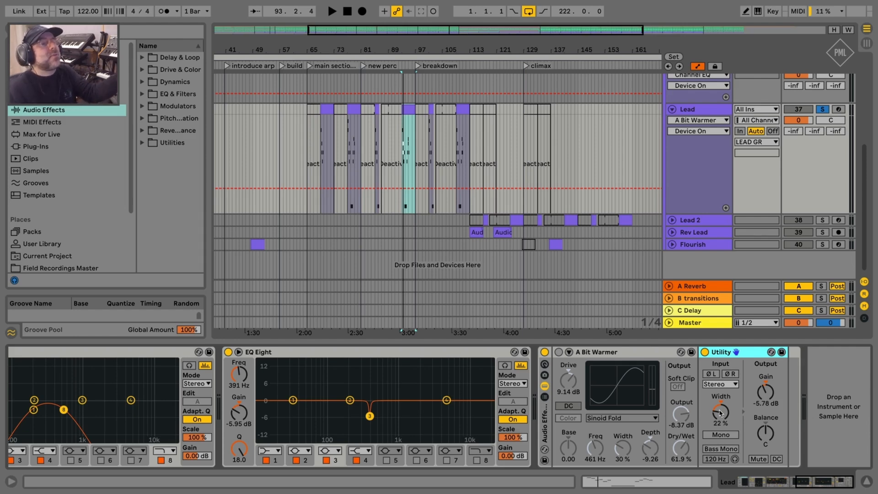
Step: Vary the Lead's Utility width from 9.1 % to 237 % and set it back to 22 %
mouse_move(721, 414)
mouse_down()
mouse_move(721, 389)
mouse_move(722, 419)
mouse_up()
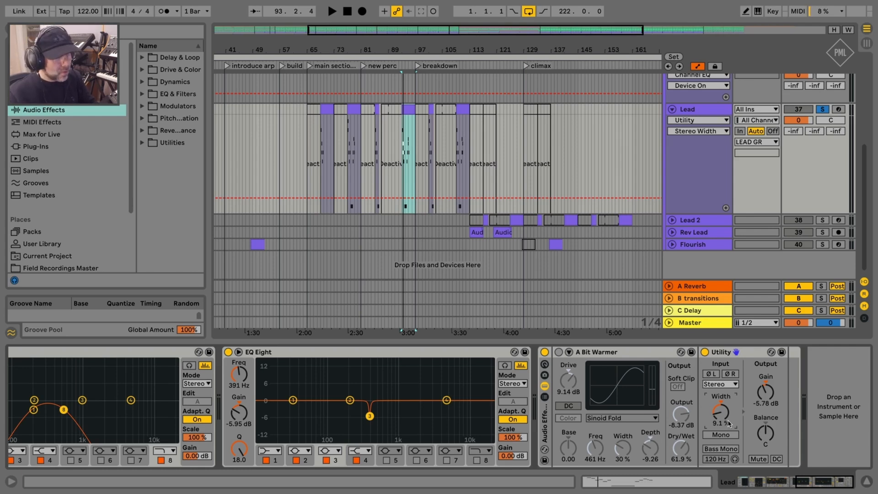
drag(729, 423, 729, 403)
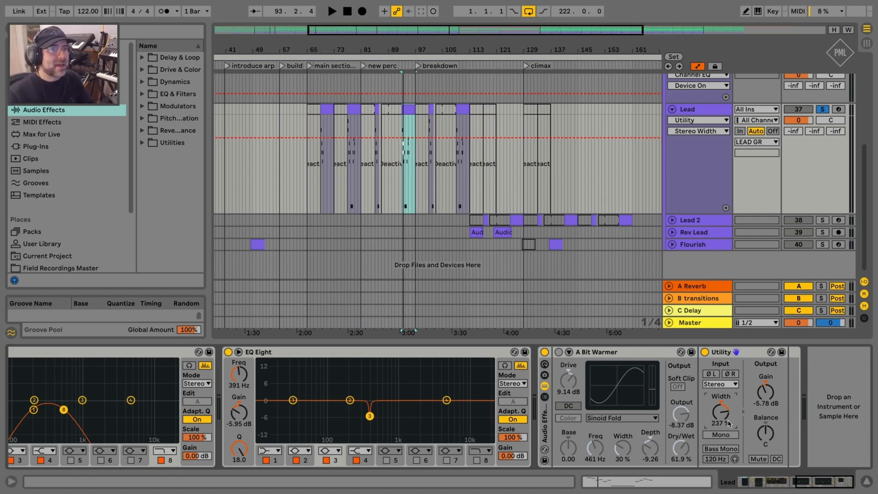
drag(728, 421, 728, 421)
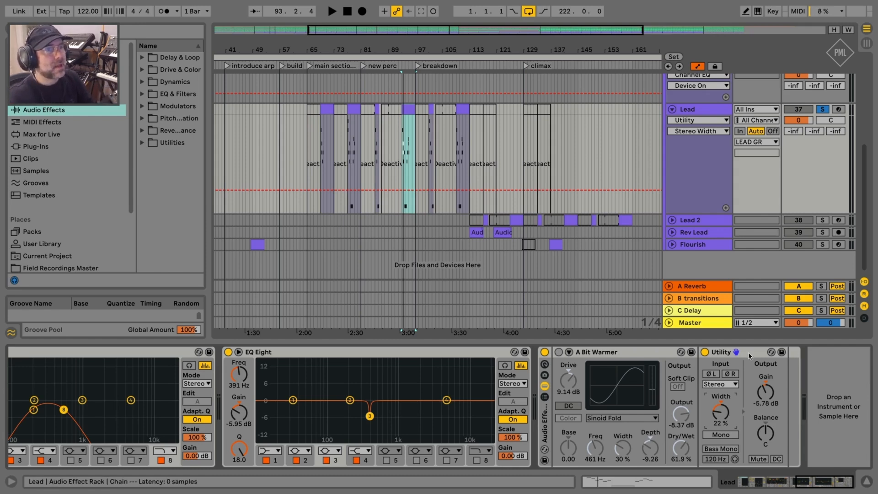
Step: Play from bar 93 while soloing LEAD GR, Arp, the Pad on track 33 and Chords one at a time
key(space)
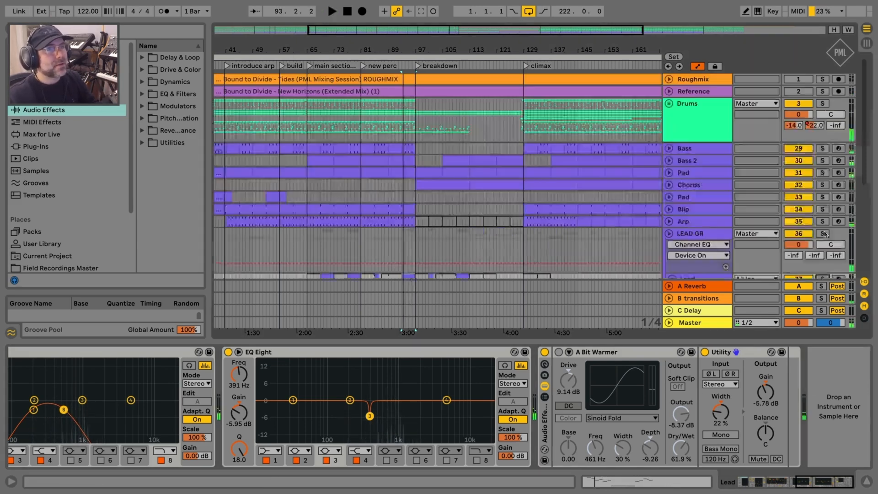
click(823, 221)
key(space)
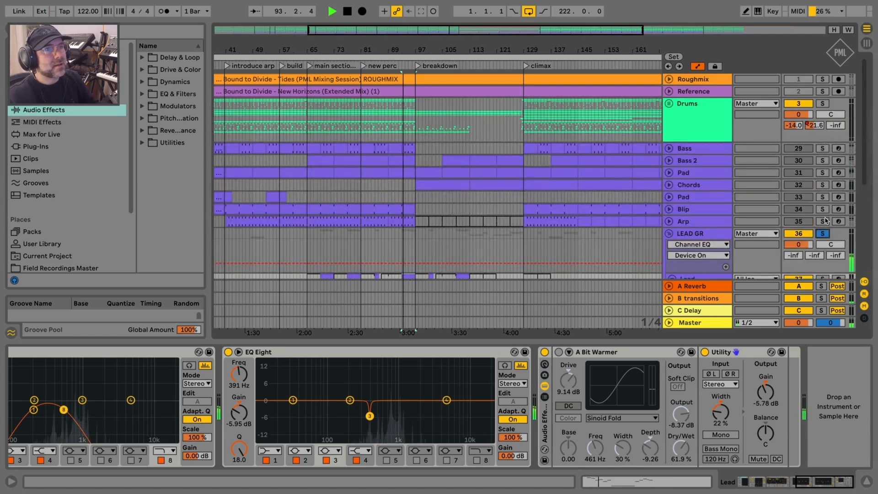
click(822, 197)
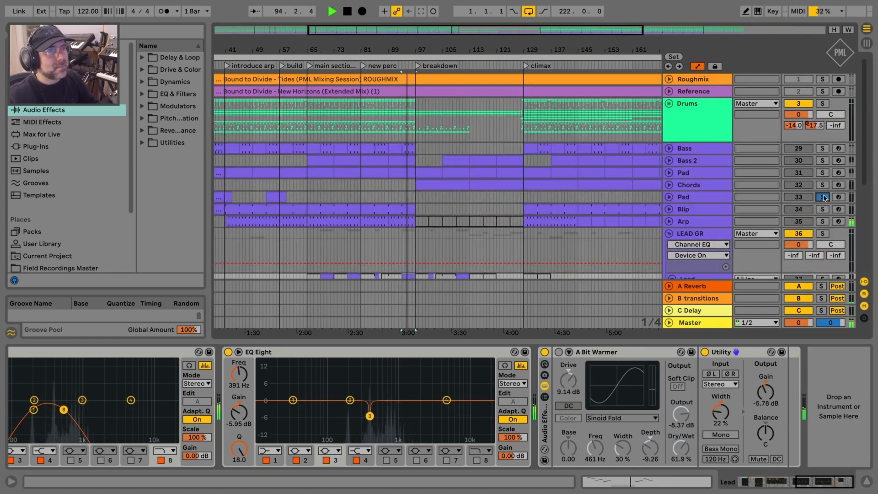
click(822, 184)
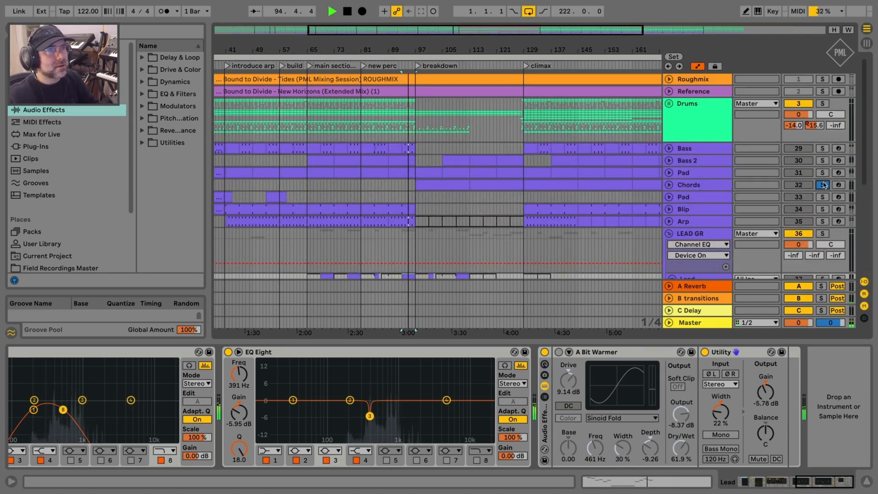
Step: Solo Bass together with the Pad on track 31, Chords, Arp and Lead during playback
click(823, 149)
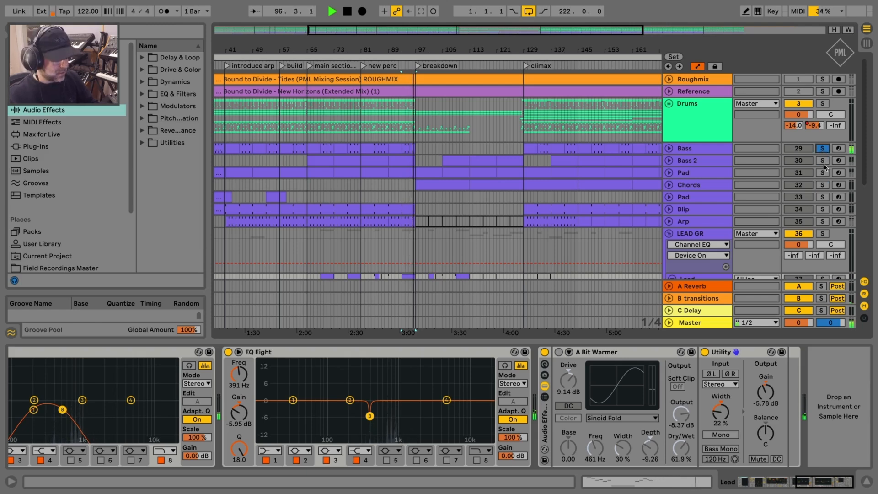
ctrl+click(822, 173)
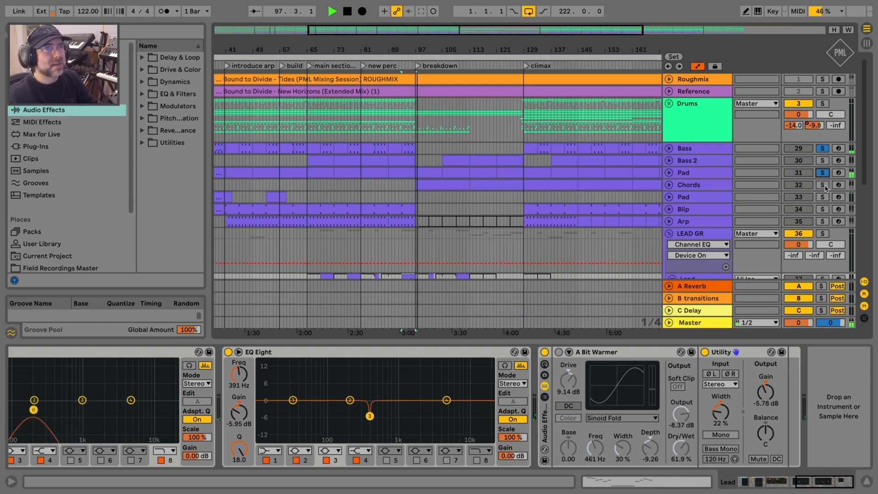
ctrl+click(822, 185)
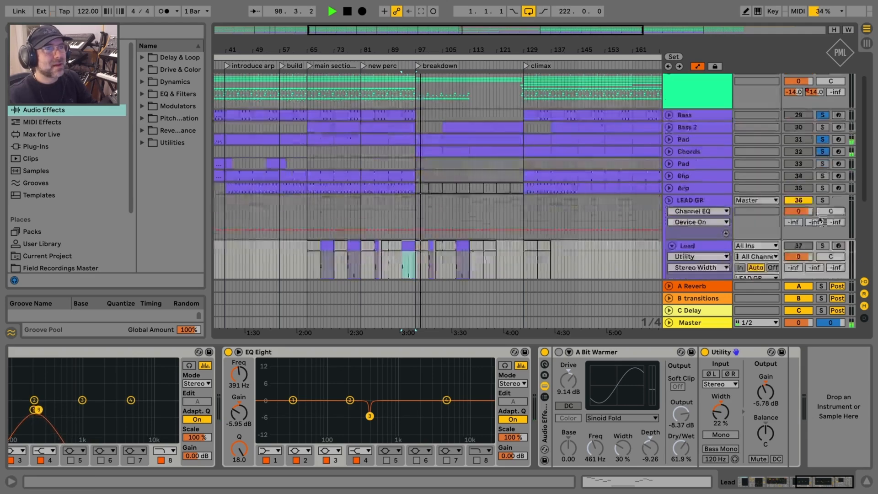
scroll(824, 194, down, 2)
ctrl+click(823, 188)
scroll(824, 183, down, 5)
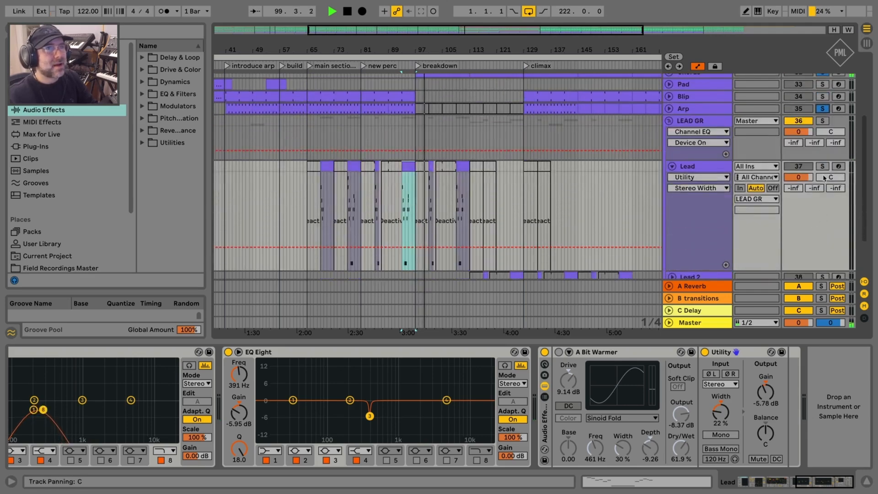
ctrl+click(823, 167)
Step: Replay the soloed tracks from the Lead clip at bar 93
click(405, 168)
key(space)
key(space)
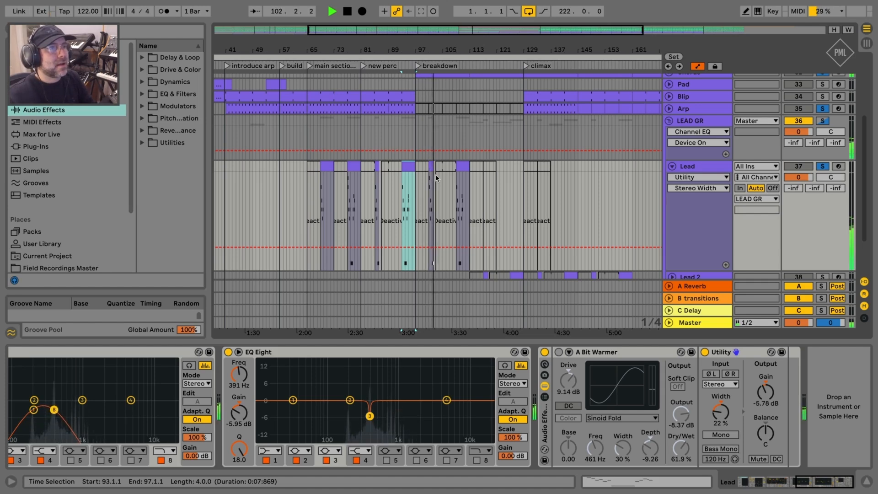
Step: Add Lead 2 to the soloed tracks, unfold it and select its clip at bar 117 with playback stopped
scroll(675, 186, down, 3)
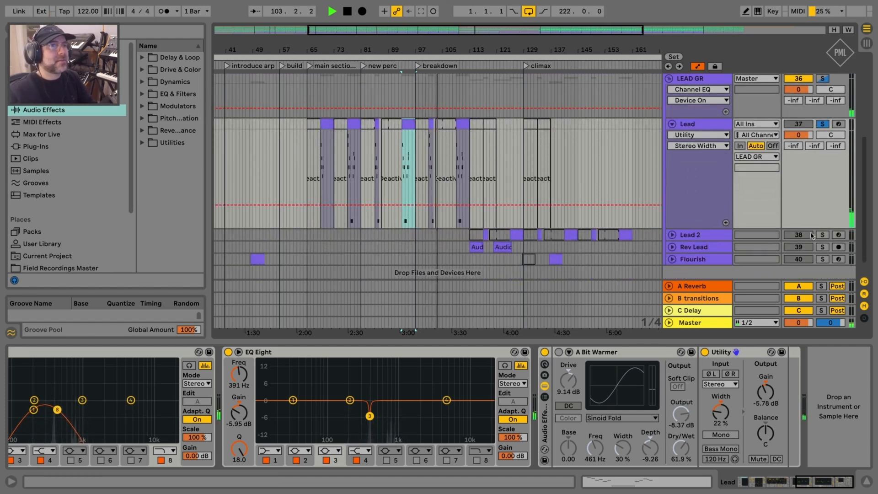
click(823, 235)
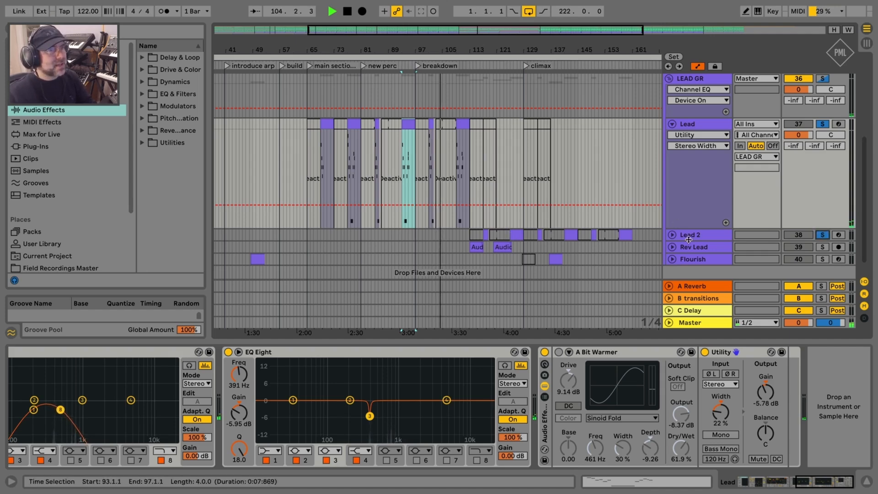
click(672, 236)
click(485, 235)
key(space)
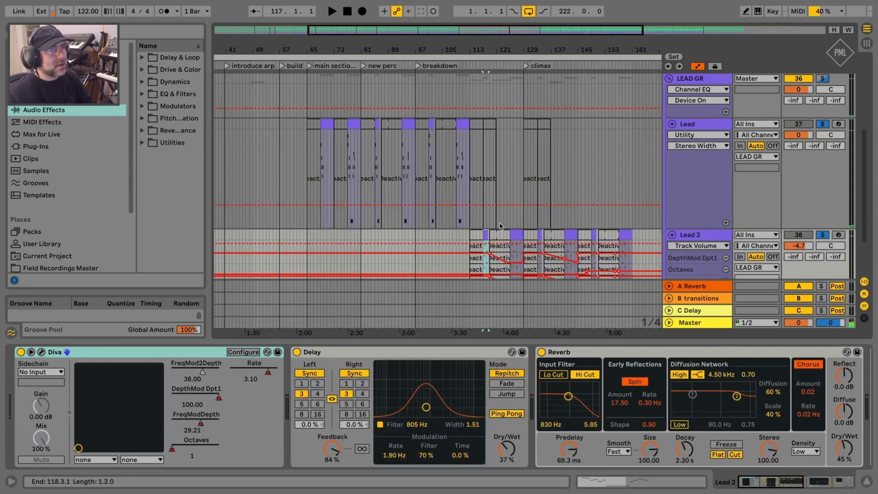
Step: Re-enable A Bit Warmer in the Lead's Audio Effect Rack and briefly play from bar 117
click(708, 124)
click(576, 356)
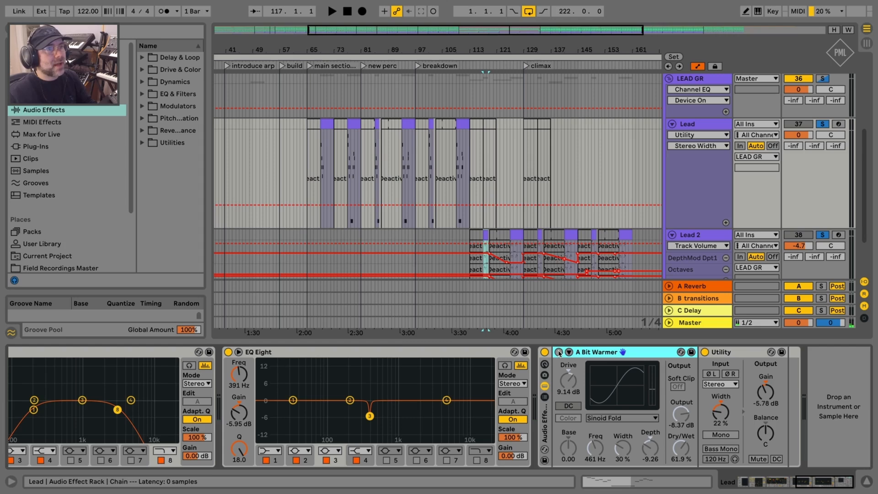
click(560, 352)
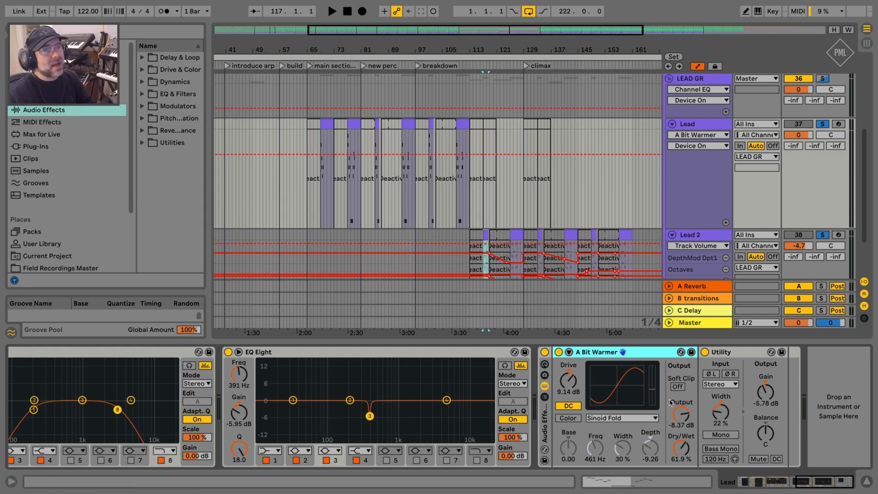
key(space)
key(space)
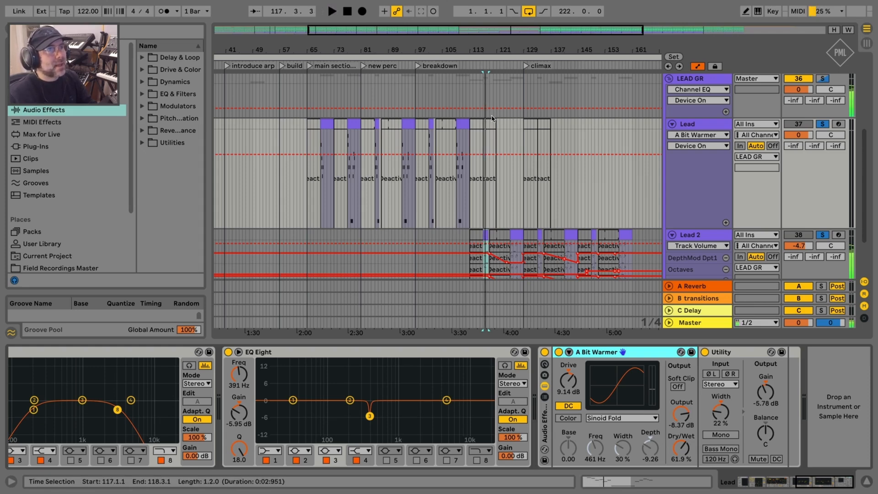
Step: Play the Lead clip at bar 109 and compare its sound with A Bit Warmer bypassed and enabled
click(463, 123)
key(space)
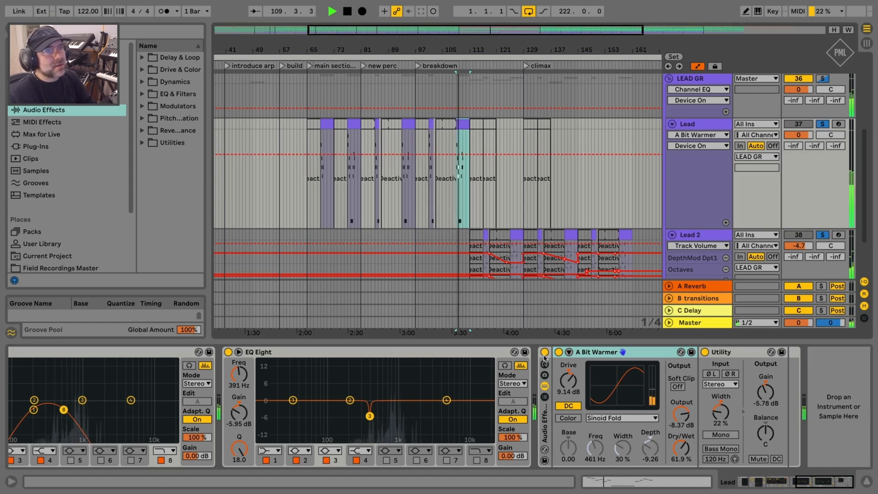
click(559, 352)
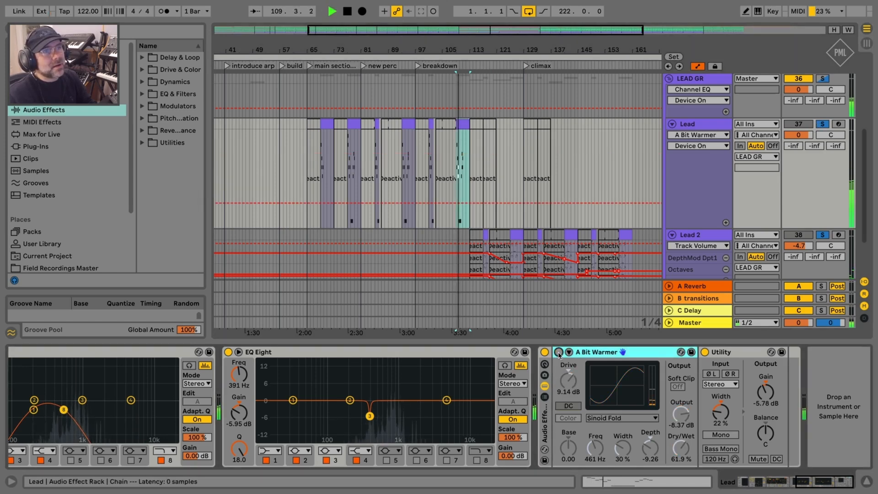
click(559, 352)
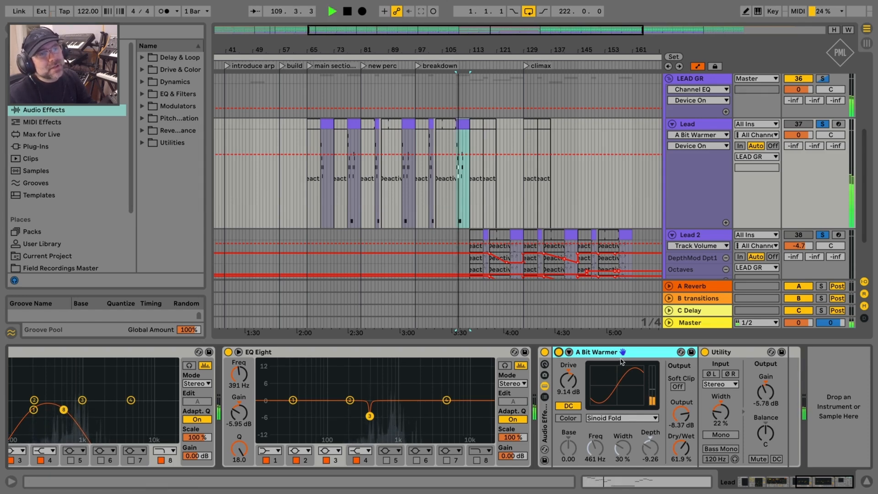
key(space)
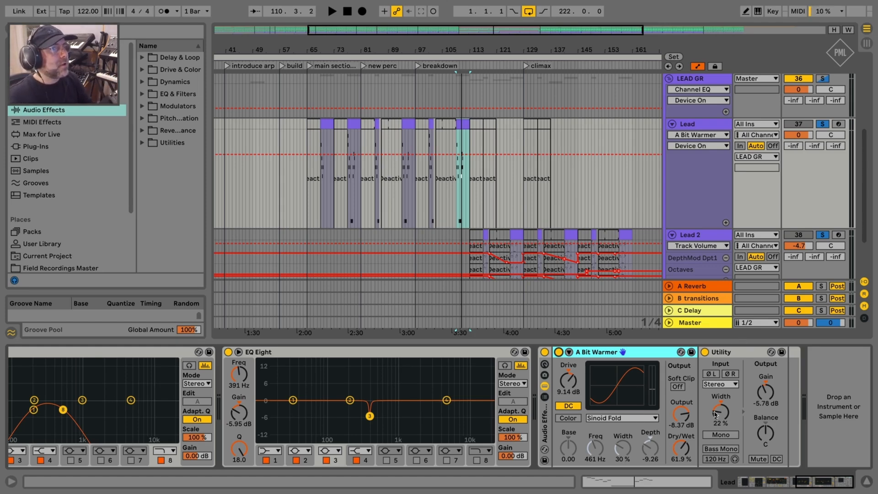
Step: Play the Lead 2 clip at bar 117 and view its device chain through to EQ Eight
mouse_move(808, 482)
mouse_down()
mouse_move(794, 485)
mouse_move(819, 484)
mouse_up()
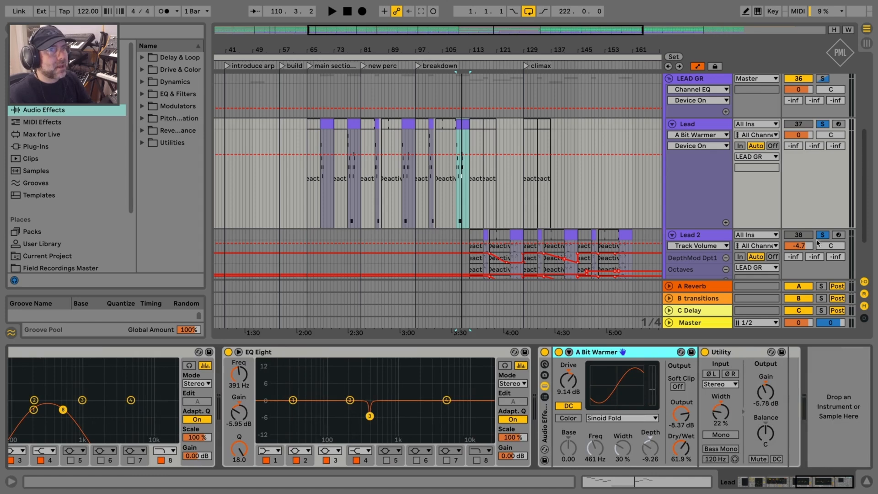
scroll(819, 243, down, 5)
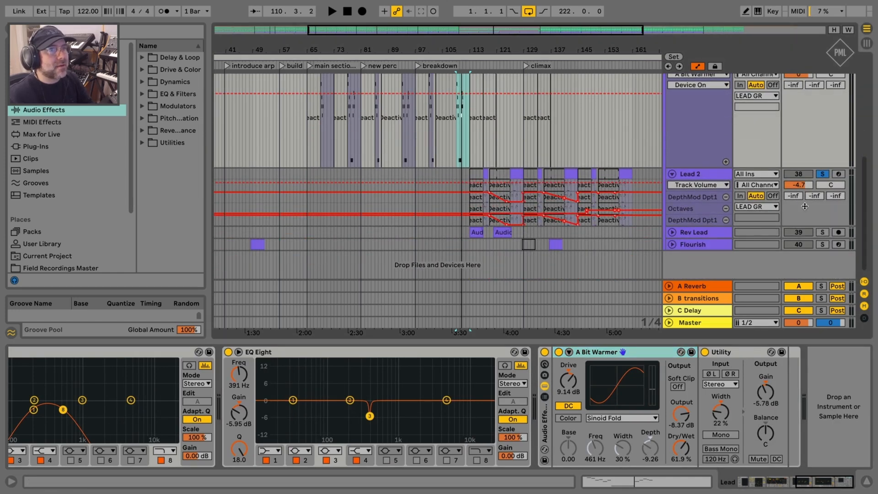
click(715, 179)
key(space)
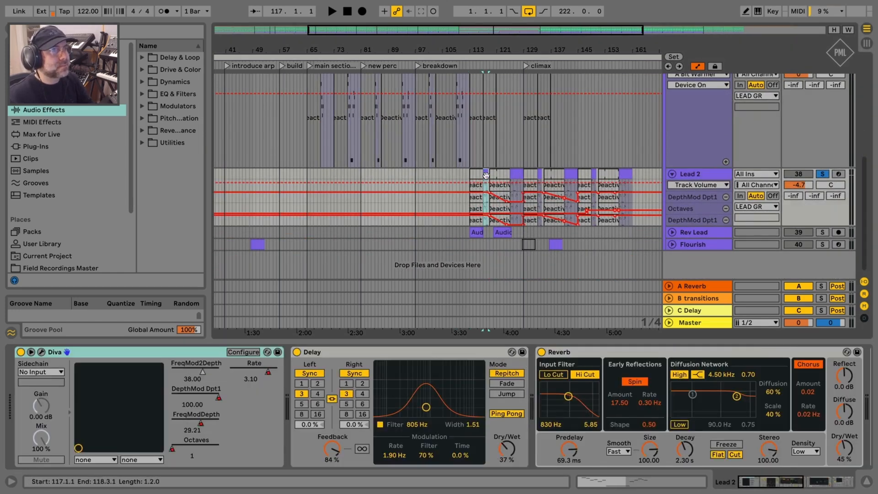
scroll(793, 397, right, 5)
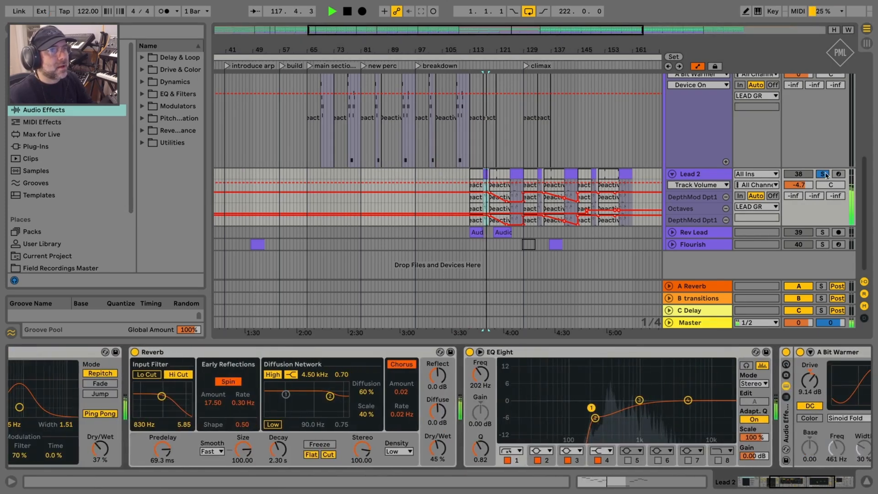
Step: Solo Lead 2 exclusively, play its clip at bar 125, and view its device chain as far as Utility
click(823, 175)
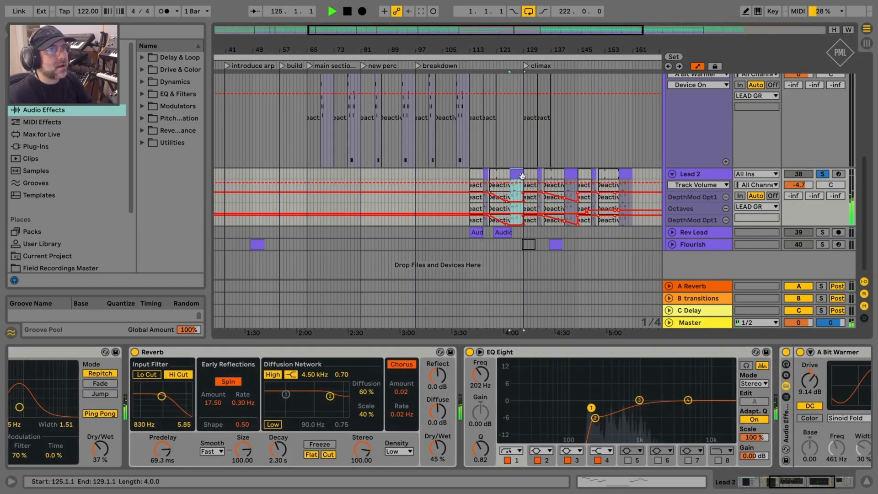
scroll(563, 205, up, 12)
scroll(563, 205, down, 5)
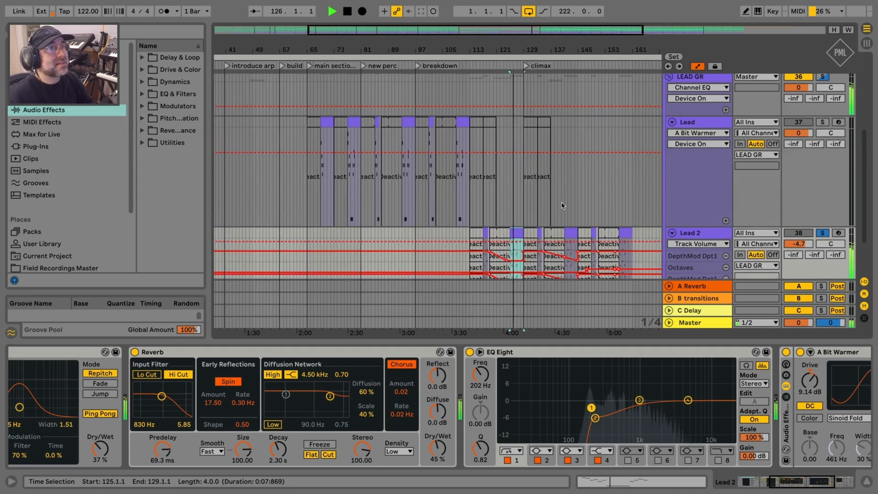
scroll(563, 205, down, 3)
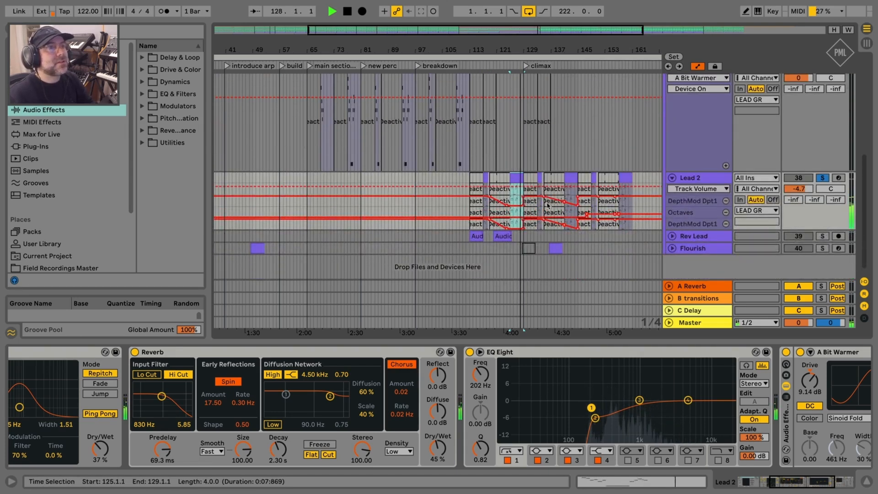
key(space)
click(819, 484)
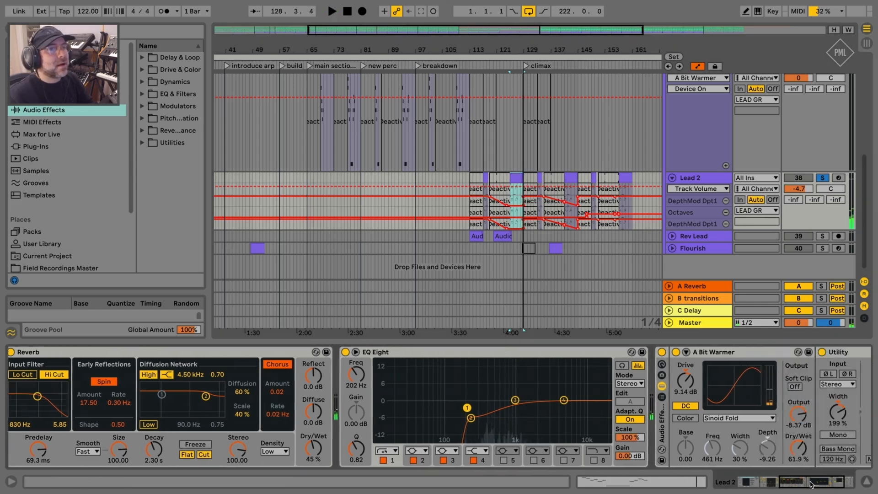
Step: Select Lead 2's Utility device, play the track's clip at bar 125, and take Lead 2 out of solo
click(707, 181)
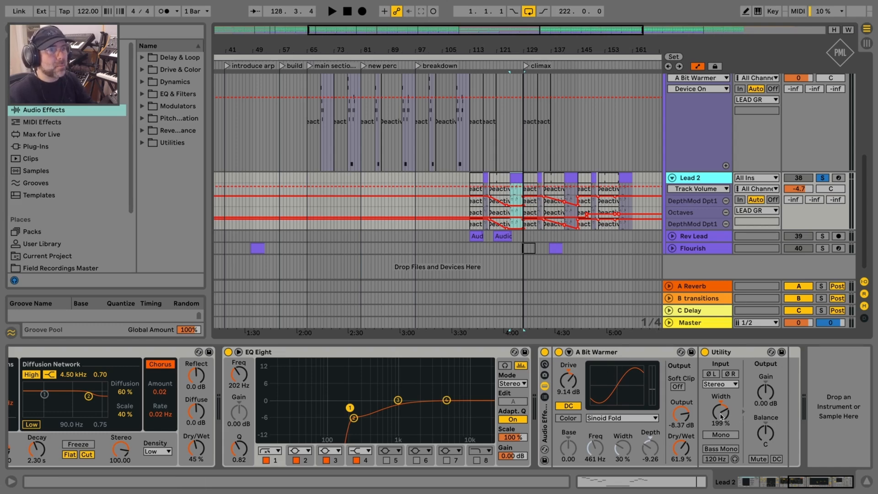
click(727, 353)
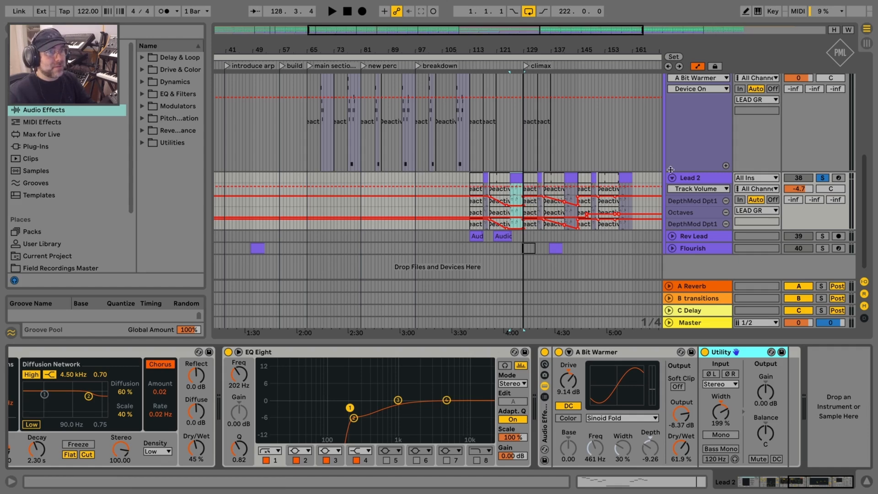
click(687, 178)
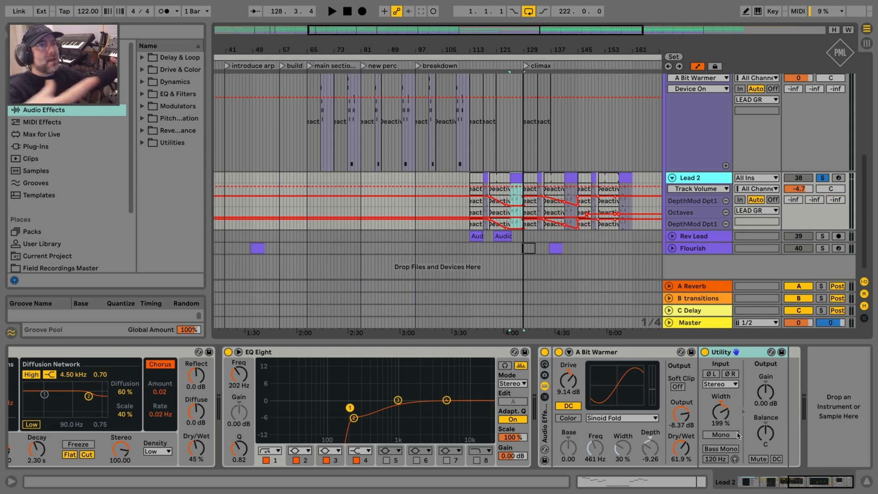
click(515, 179)
key(space)
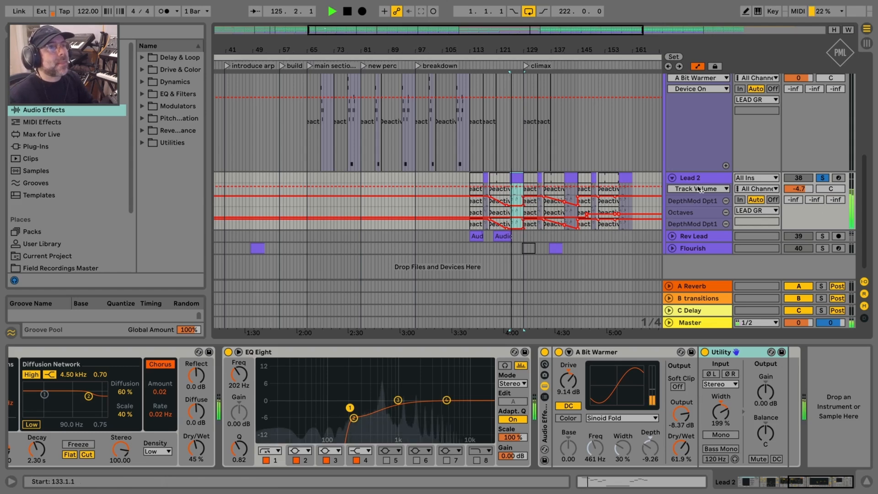
click(823, 178)
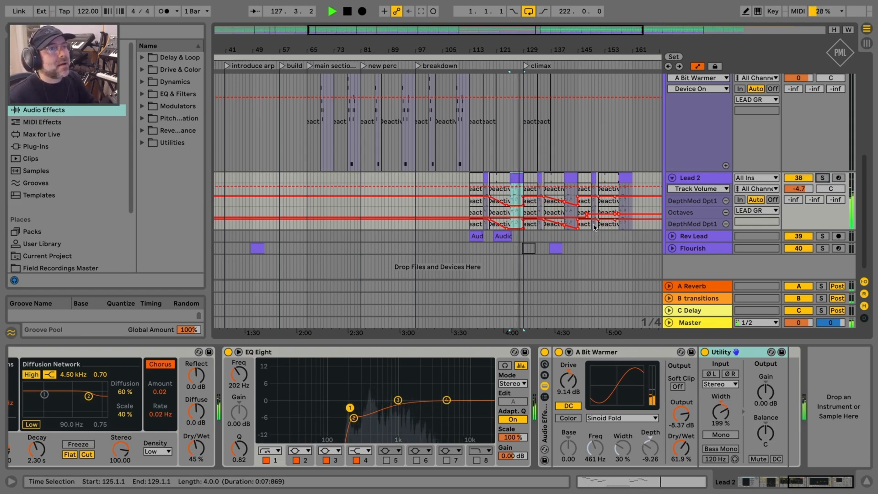
key(space)
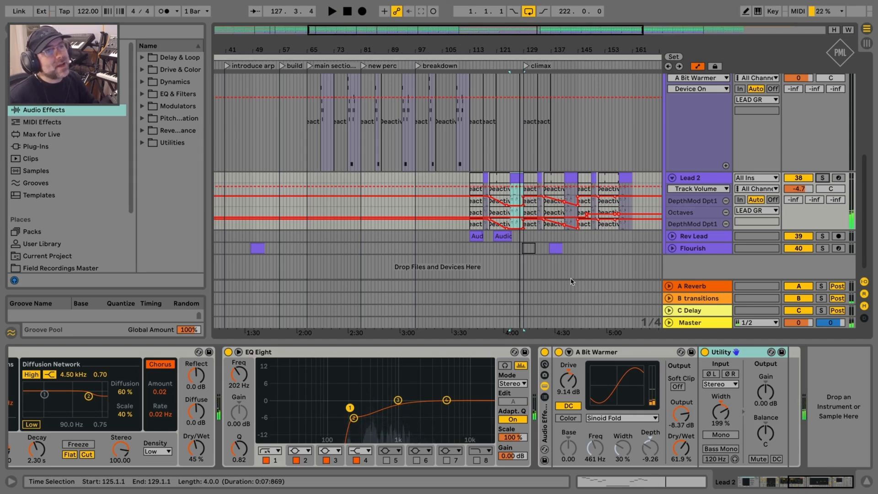
Step: View the Channel EQ on the LEAD GR group and play the section from bar 125 through it
scroll(572, 274, up, 8)
scroll(573, 259, up, 2)
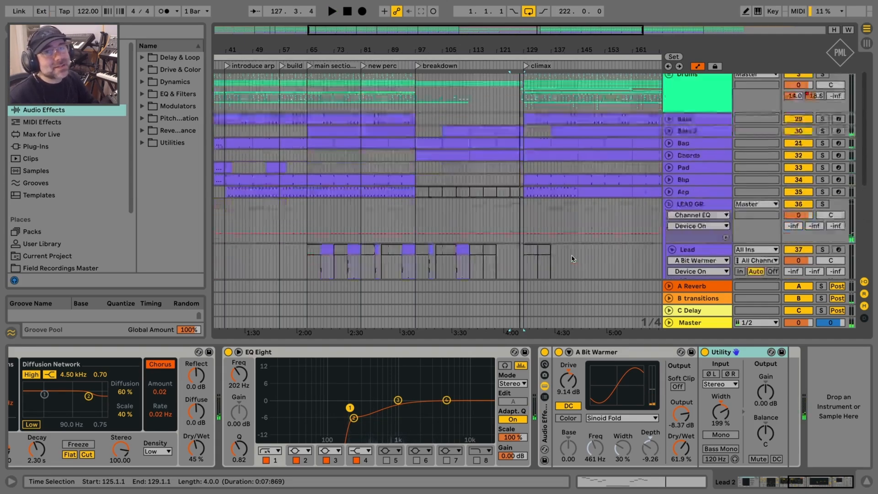
scroll(572, 259, down, 10)
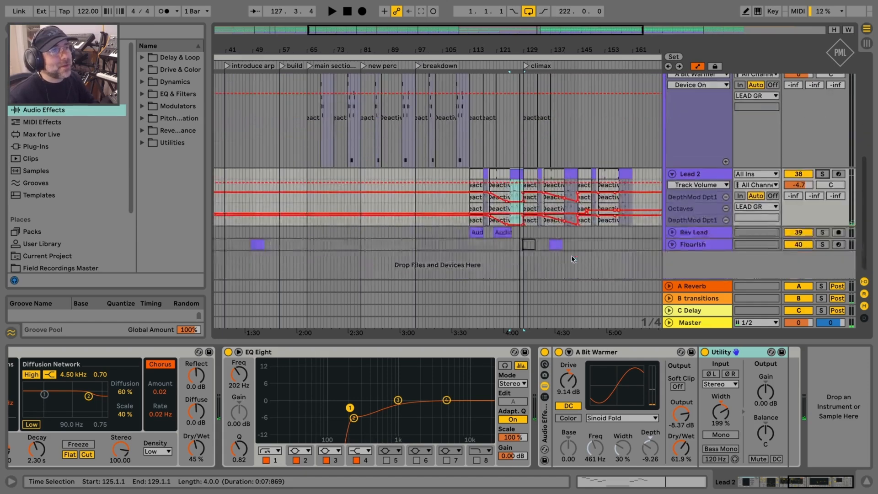
scroll(573, 259, up, 12)
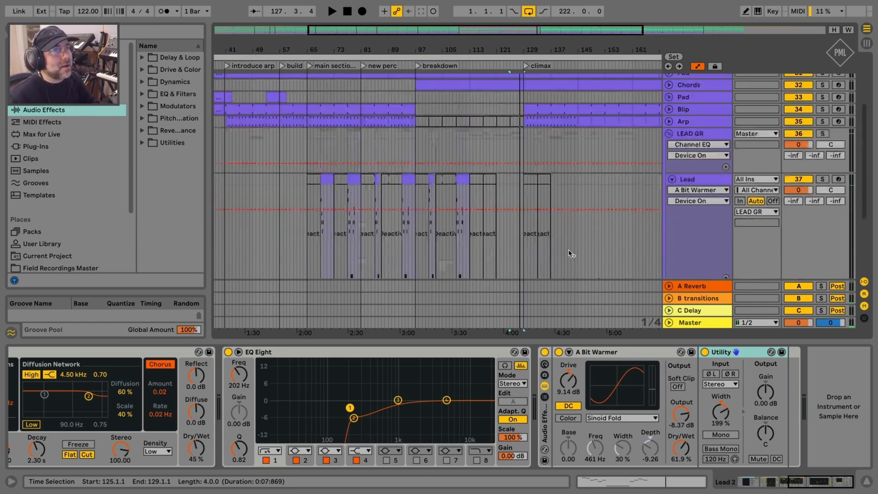
scroll(569, 250, down, 6)
scroll(570, 253, down, 6)
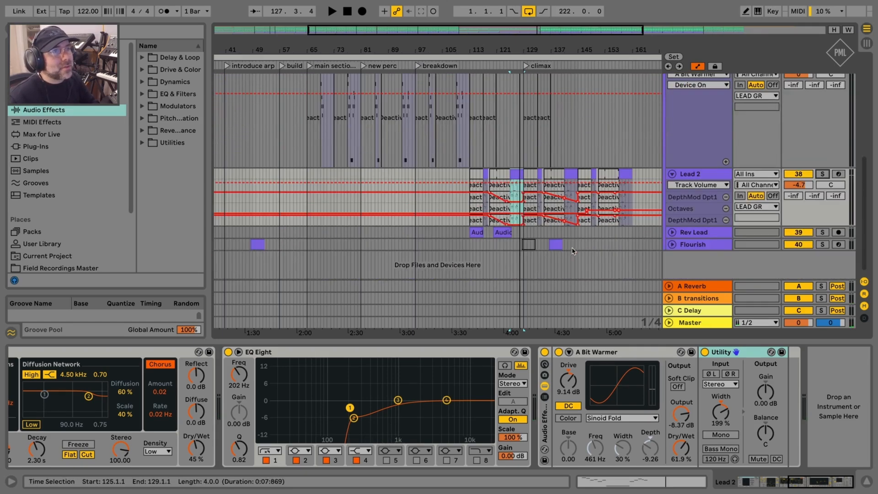
scroll(573, 251, up, 10)
click(696, 212)
scroll(530, 183, down, 10)
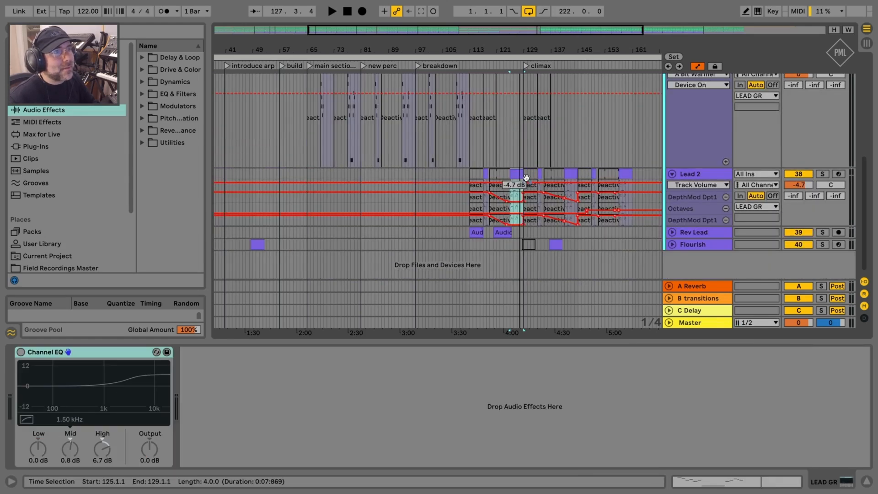
key(space)
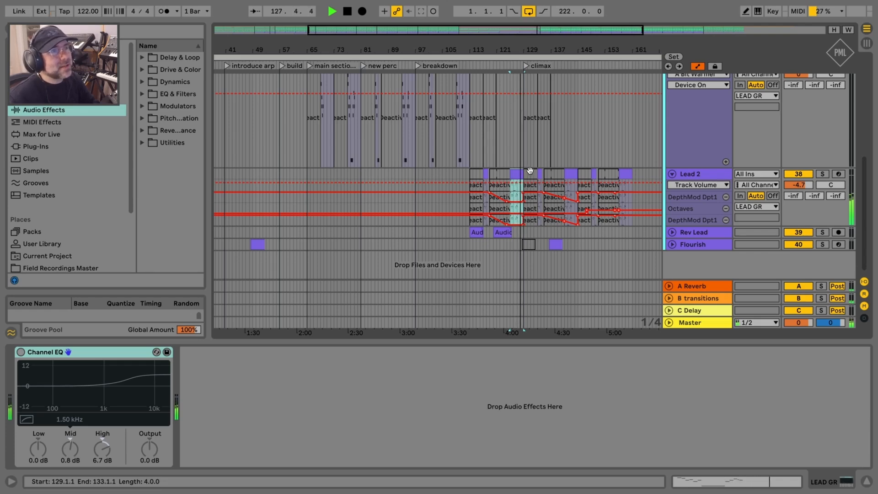
key(space)
Step: View Lead 2's device chain back to its start and open the Diva plug-in window
click(690, 174)
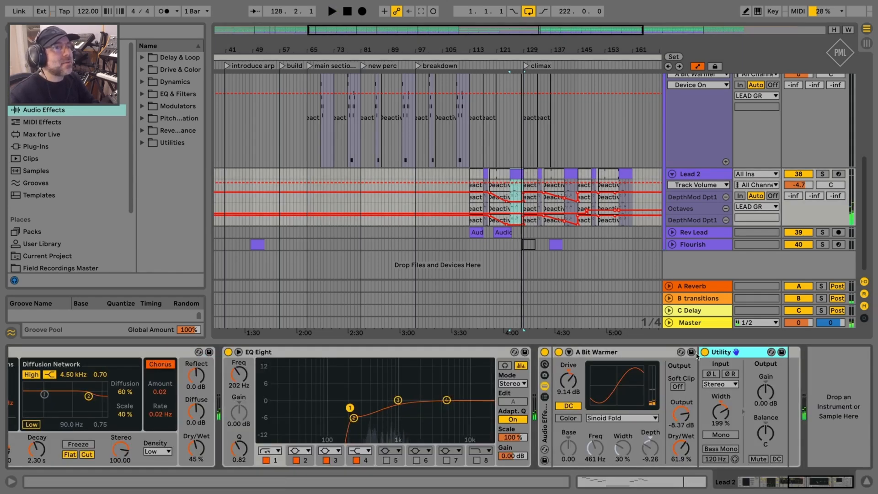
drag(804, 482, 750, 484)
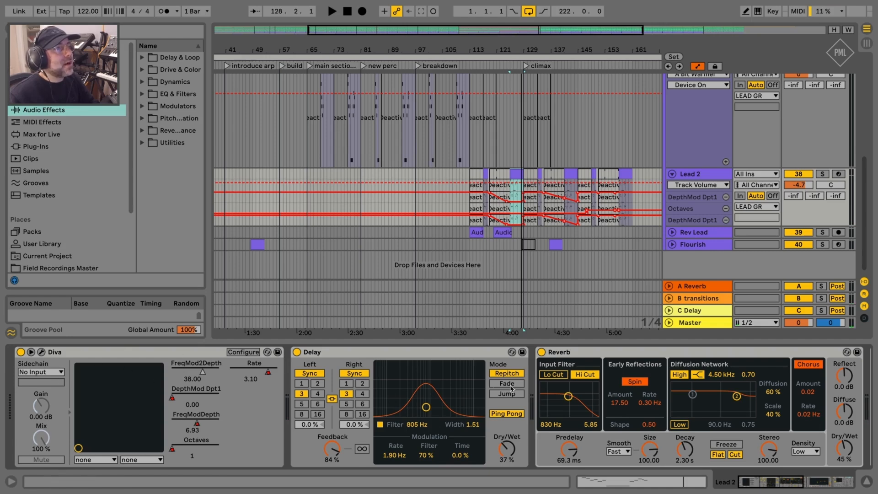
drag(741, 476, 677, 482)
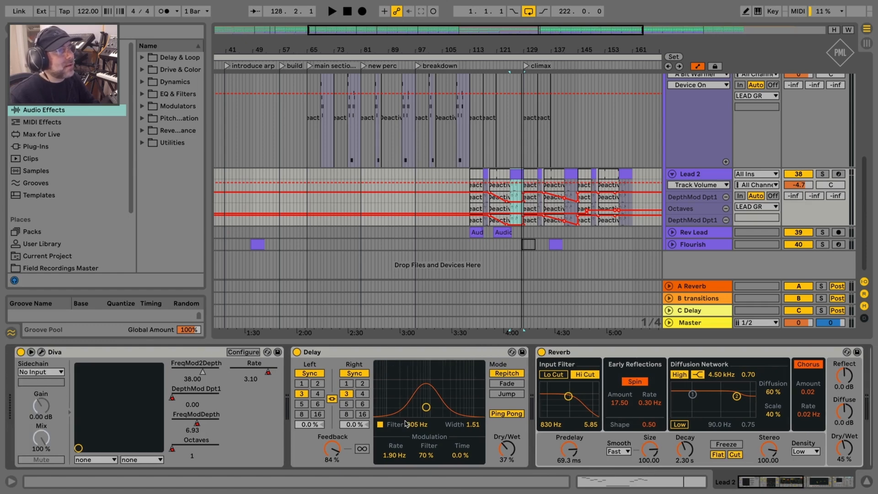
click(33, 353)
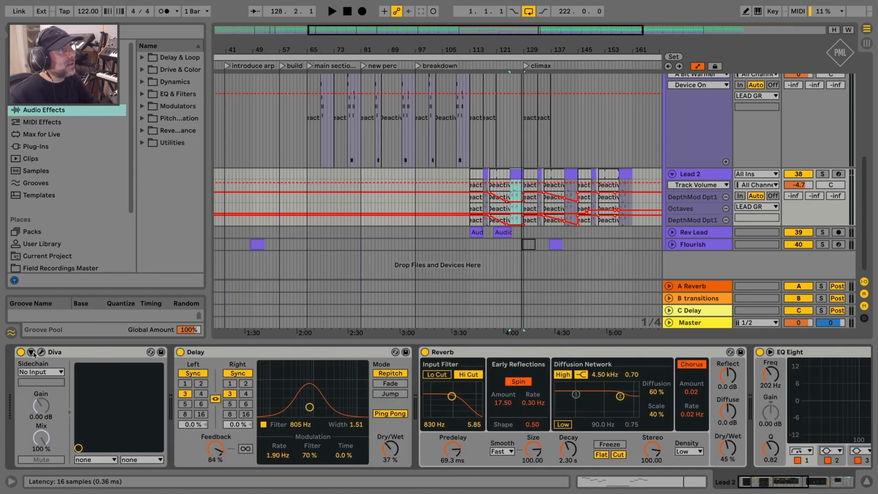
click(31, 353)
click(41, 352)
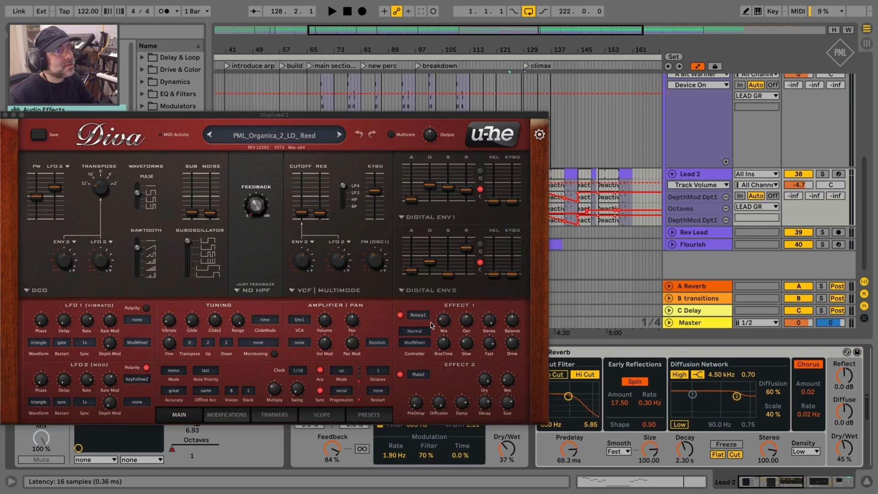
Step: Play Lead 2 to compare Diva's Effect 1 (Rotary1) off and on, and close the plug-in window
click(401, 316)
key(space)
click(402, 316)
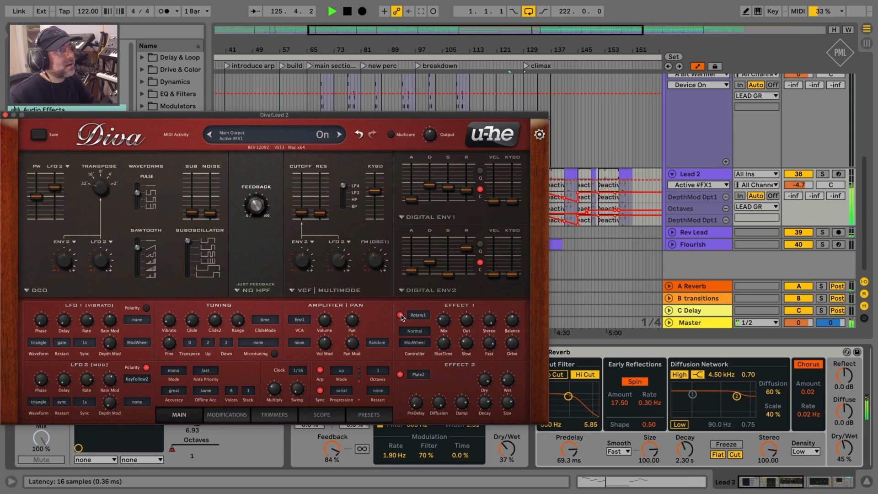
key(space)
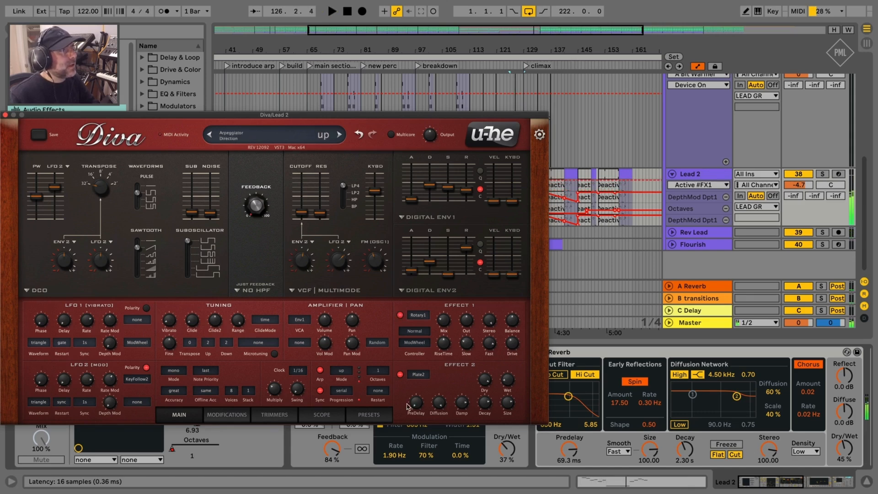
click(5, 115)
Step: Show the lead tracks in the Session view mixer and review Lead 2's device chain from Diva to Utility
click(708, 175)
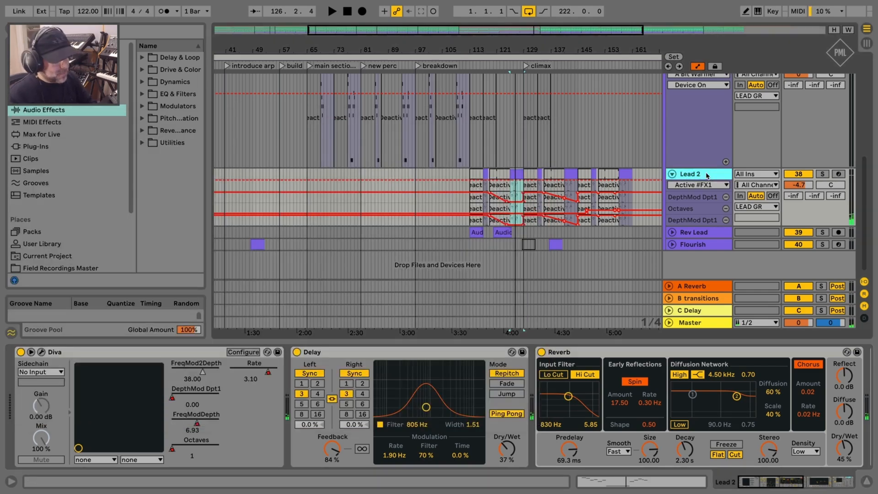
key(Tab)
drag(447, 337, 551, 342)
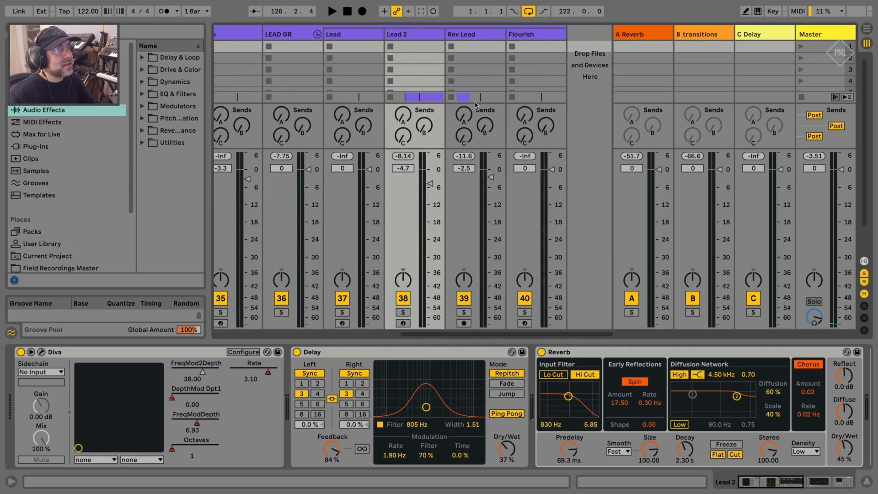
click(424, 34)
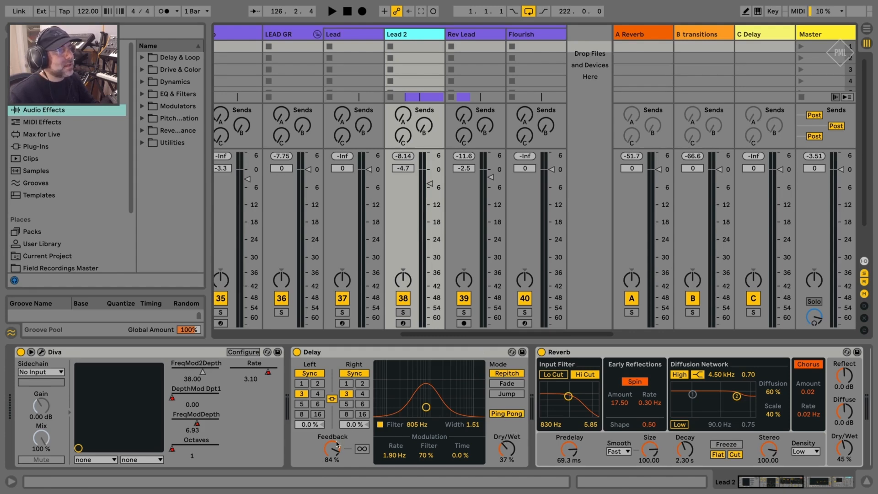
click(833, 485)
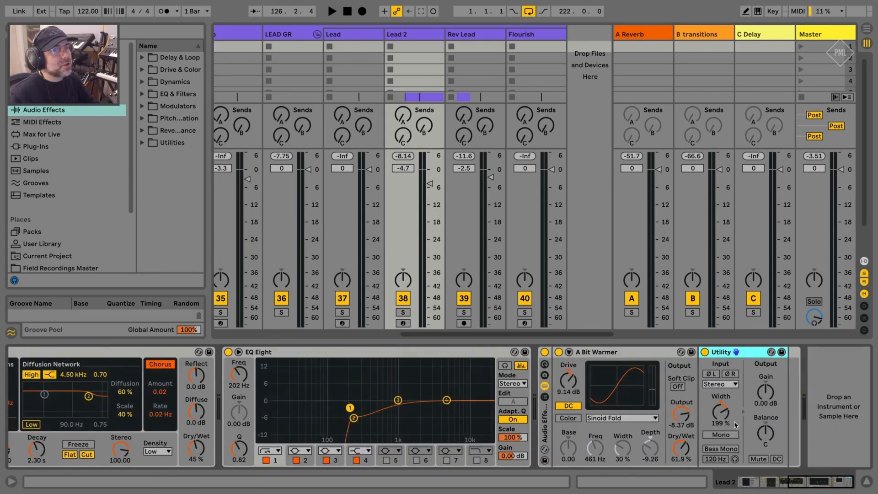
click(797, 484)
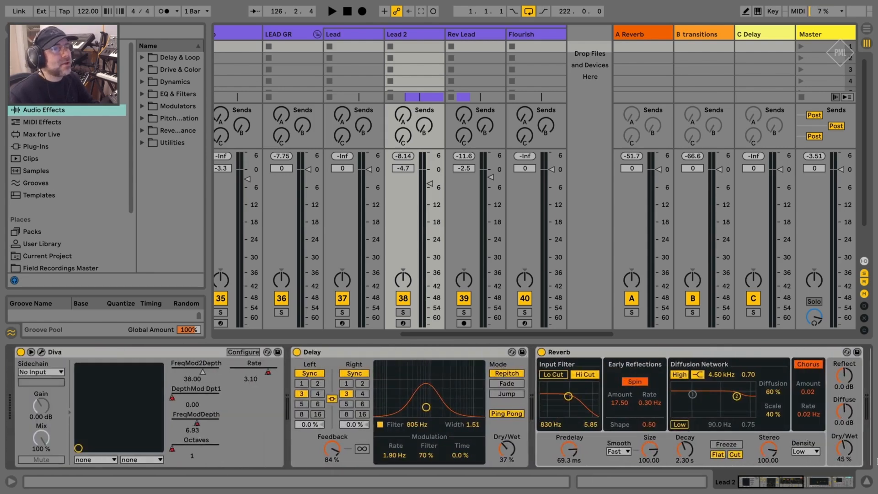
click(773, 484)
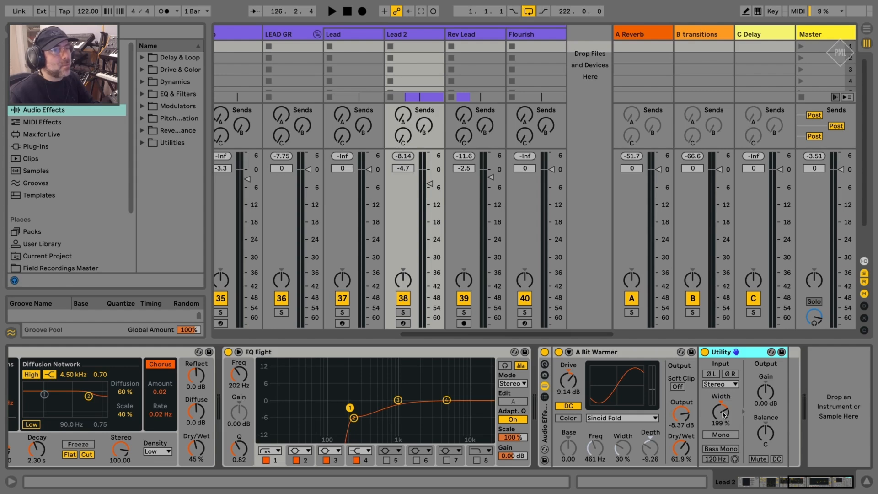
Step: Reset Lead 2's Utility Width to 100 % during playback, undo the reset, and play the section again for comparison
key(space)
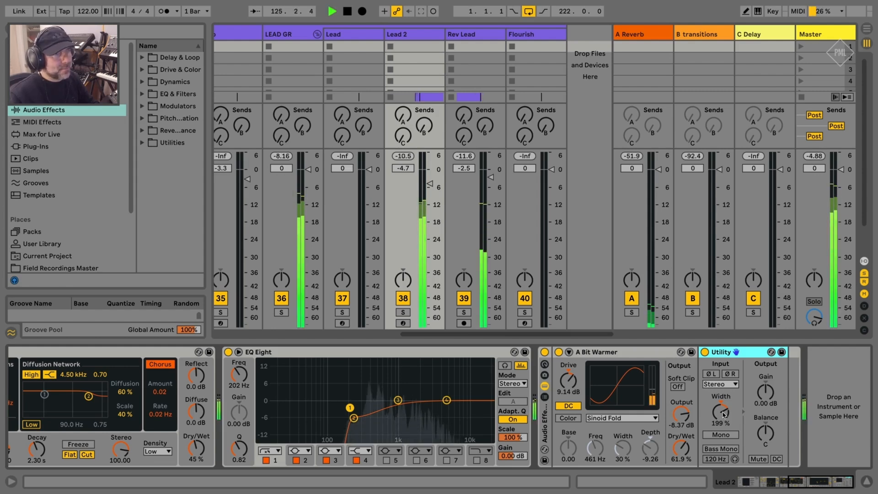
double_click(721, 412)
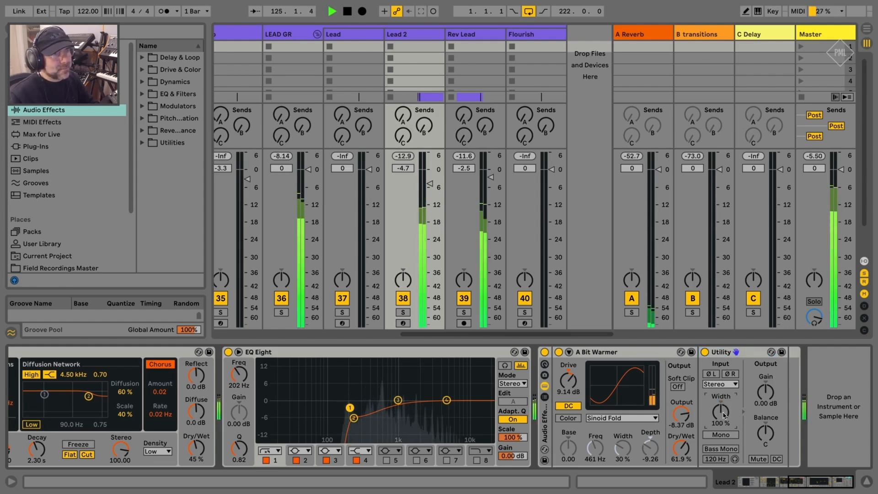
key(space)
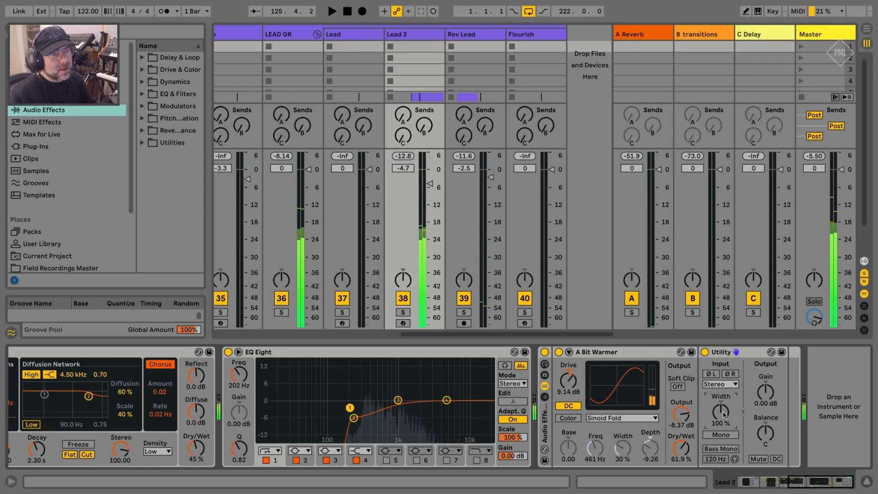
key(super+z)
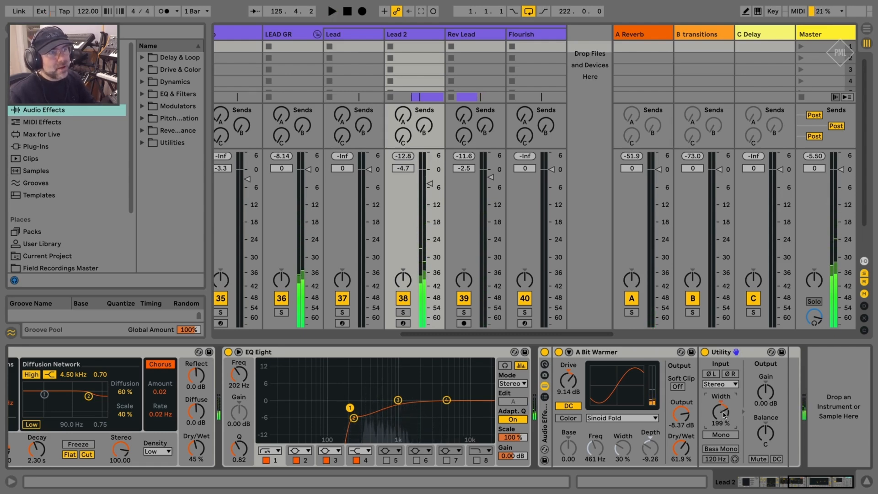
key(space)
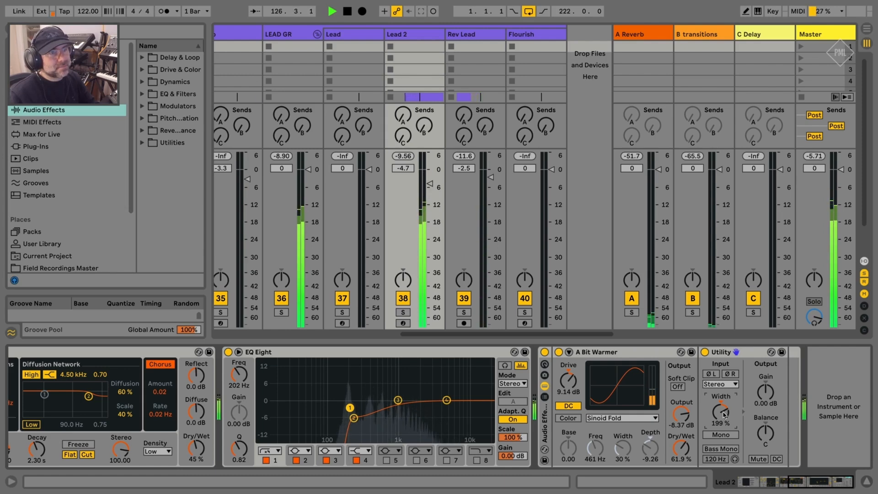
key(space)
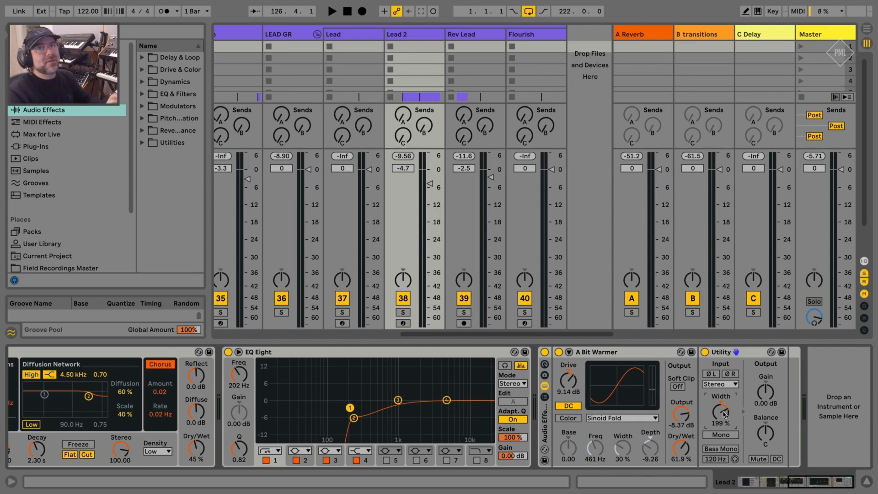
Step: Return to the Arrangement view and look over the LEAD GR, Lead and Lead 2 tracks
key(Tab)
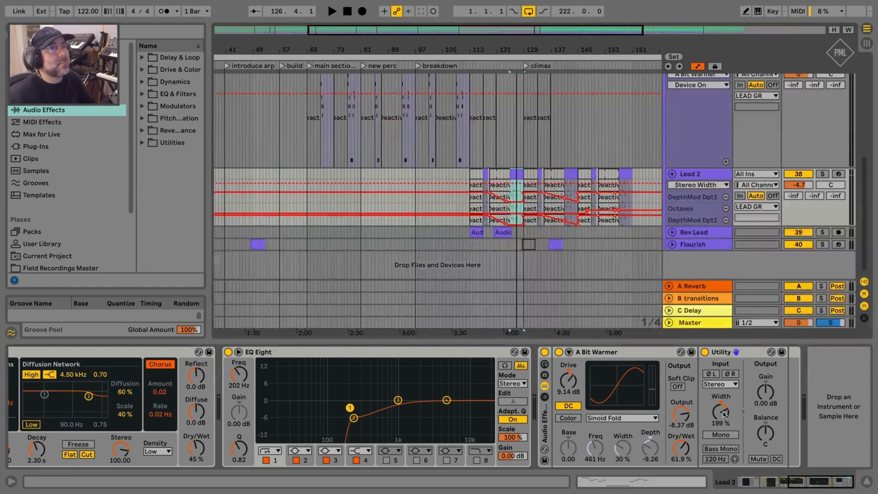
scroll(717, 241, up, 1)
scroll(719, 247, up, 5)
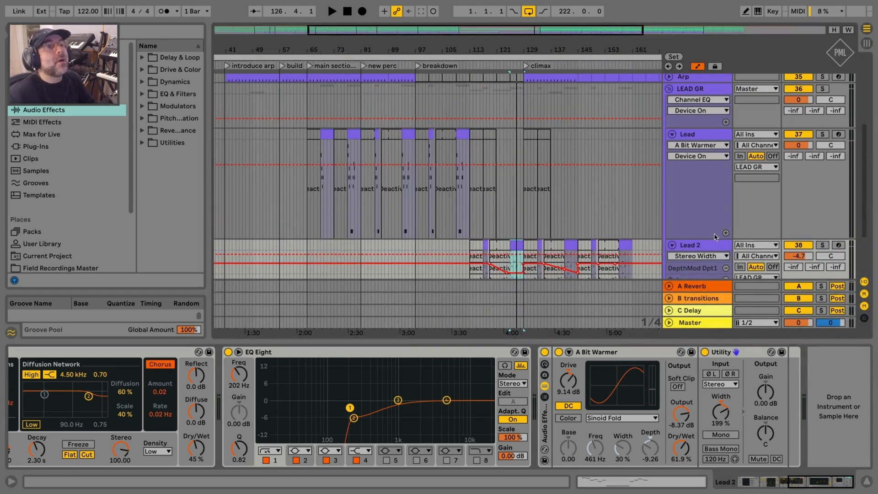
scroll(544, 262, down, 4)
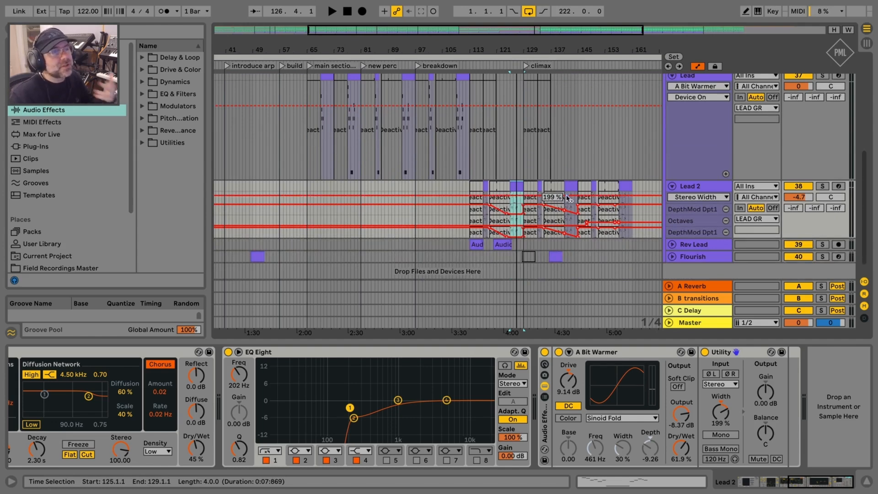
scroll(568, 199, up, 4)
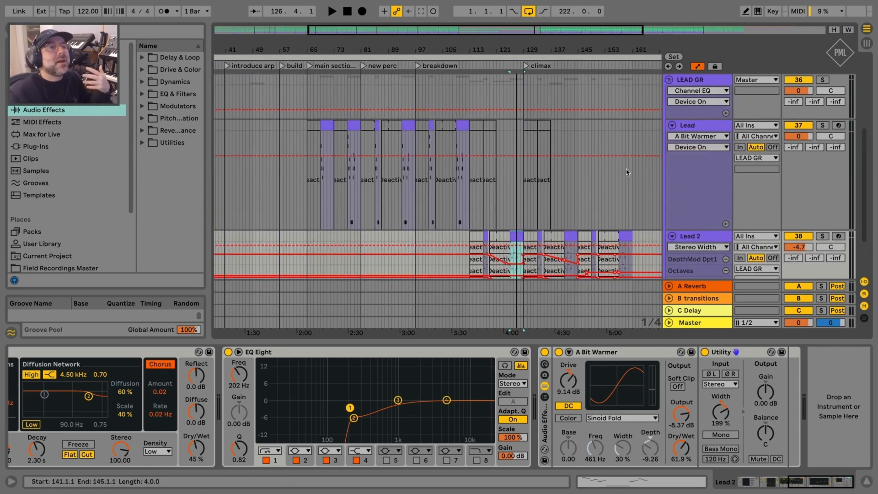
Step: Select the Rev Lead track below Lead 2, review its EQ Eight and unfold its lane
scroll(618, 249, down, 5)
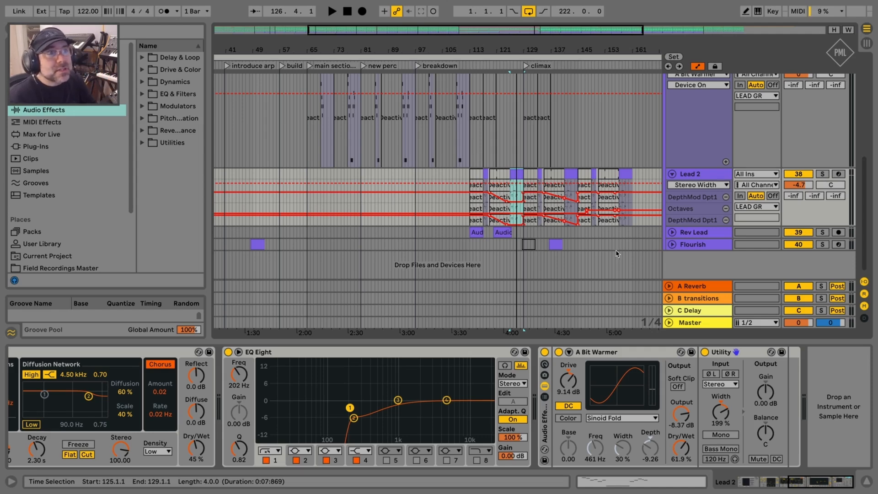
scroll(611, 255, up, 5)
scroll(611, 255, down, 1)
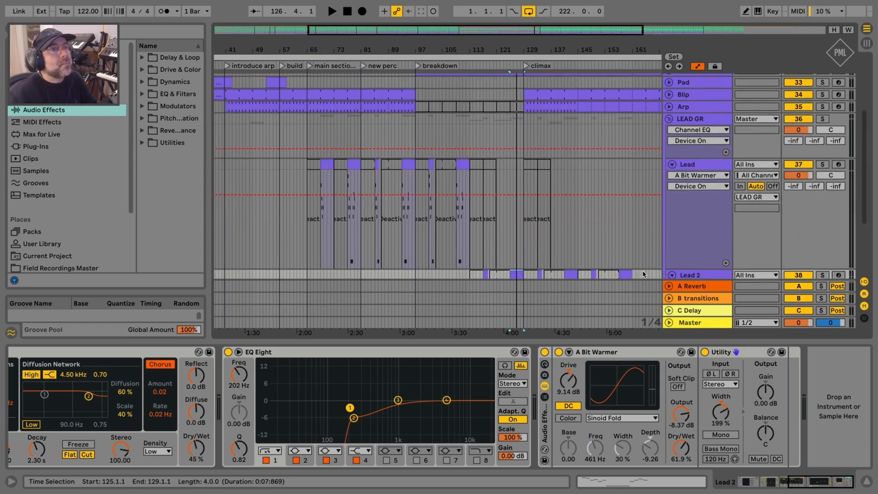
scroll(658, 258, down, 4)
click(693, 233)
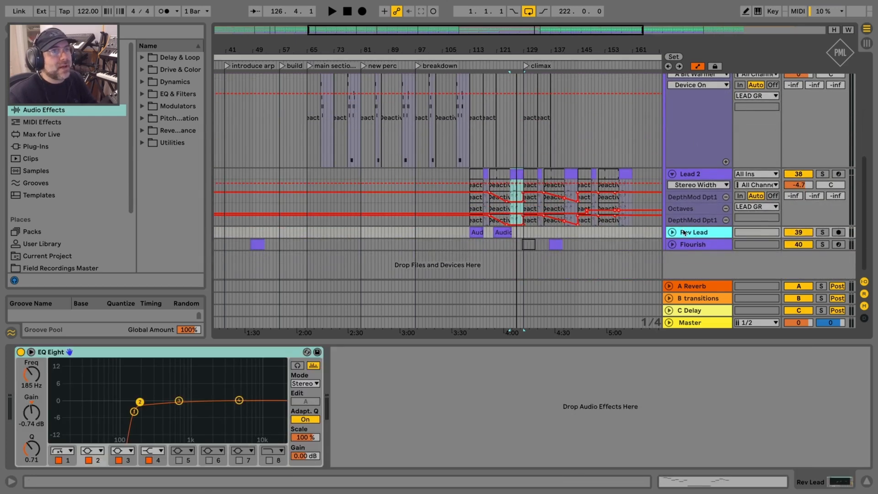
click(673, 234)
scroll(681, 229, down, 1)
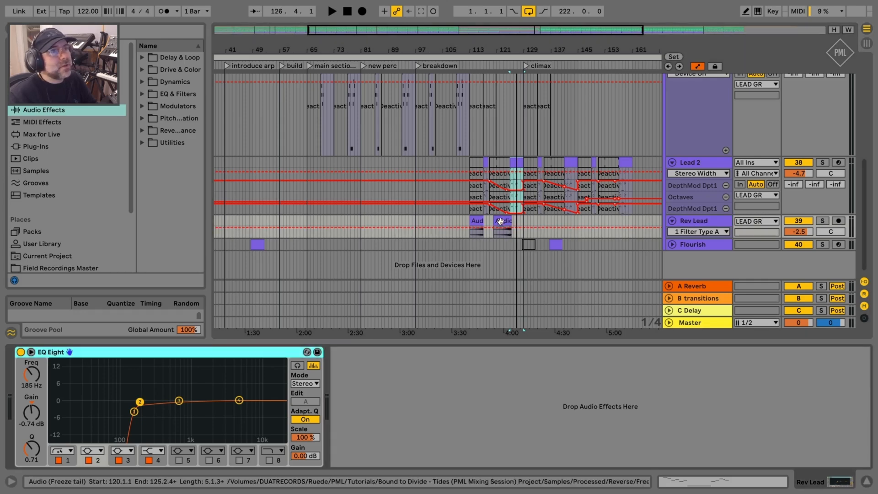
Step: Review the Flourish track's device chain from Diva to Utility, and play its climax clip soloed
click(697, 244)
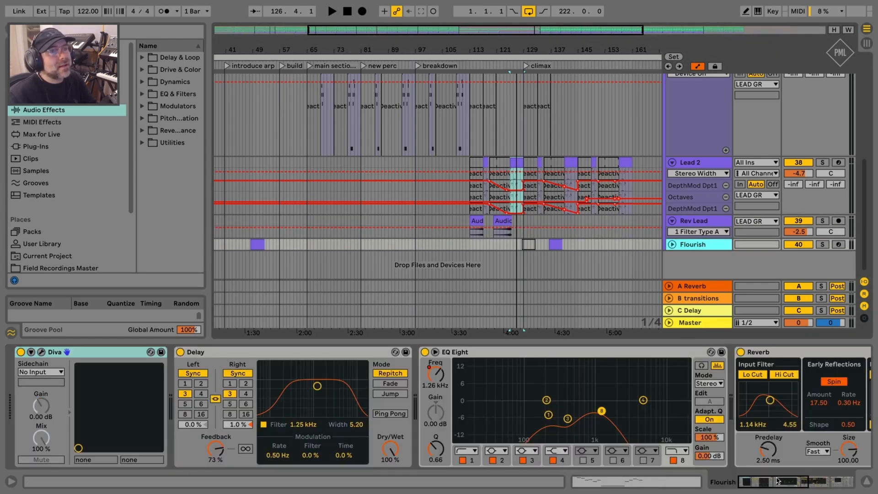
drag(777, 479, 837, 480)
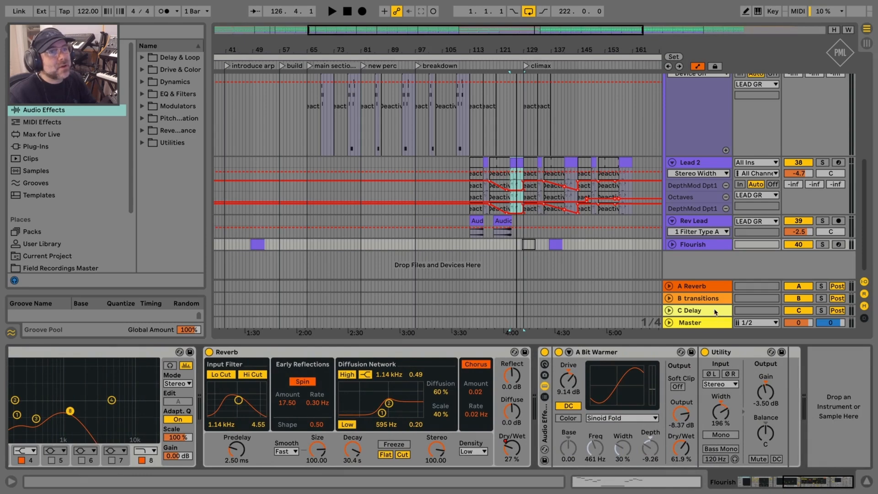
click(693, 246)
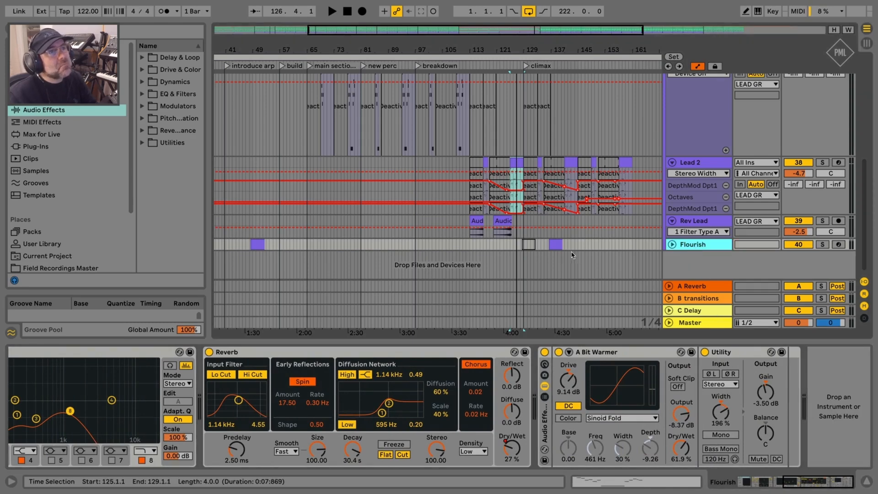
click(556, 244)
key(space)
click(825, 245)
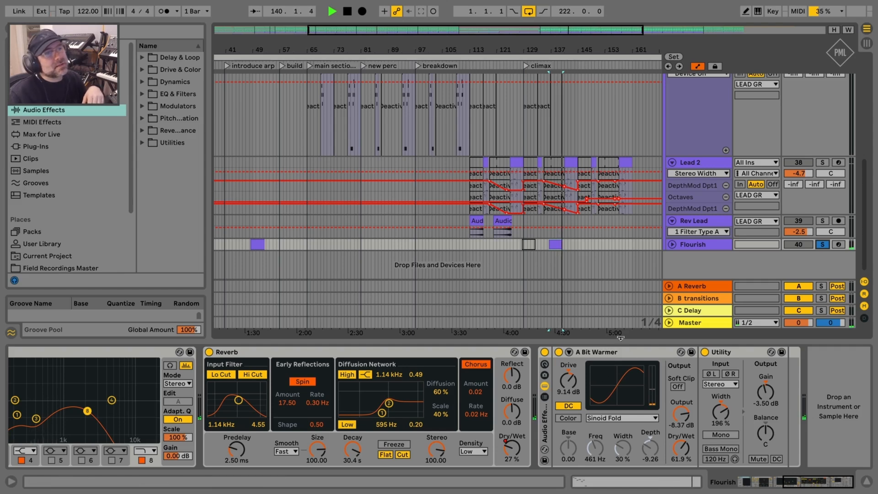
Step: Select and fold the LEAD GR group, then stop playback and clear the solo on the lead tracks
scroll(722, 223, up, 2)
scroll(695, 116, up, 2)
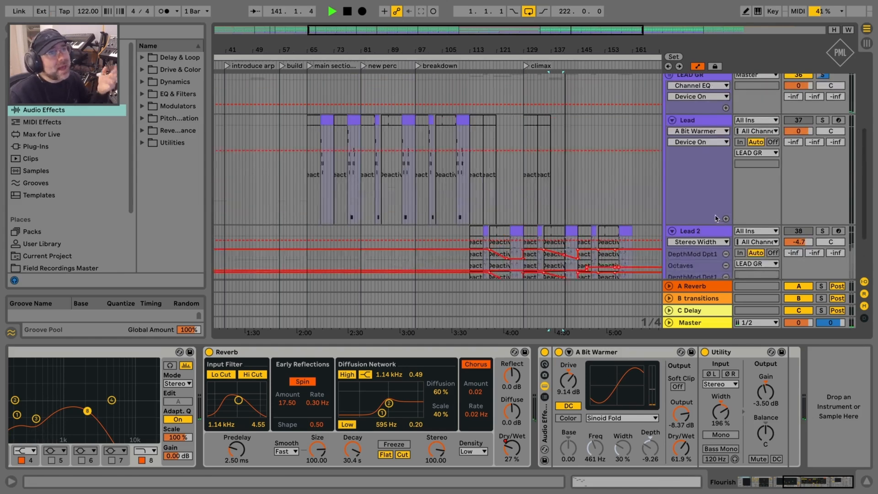
scroll(698, 133, up, 2)
click(694, 105)
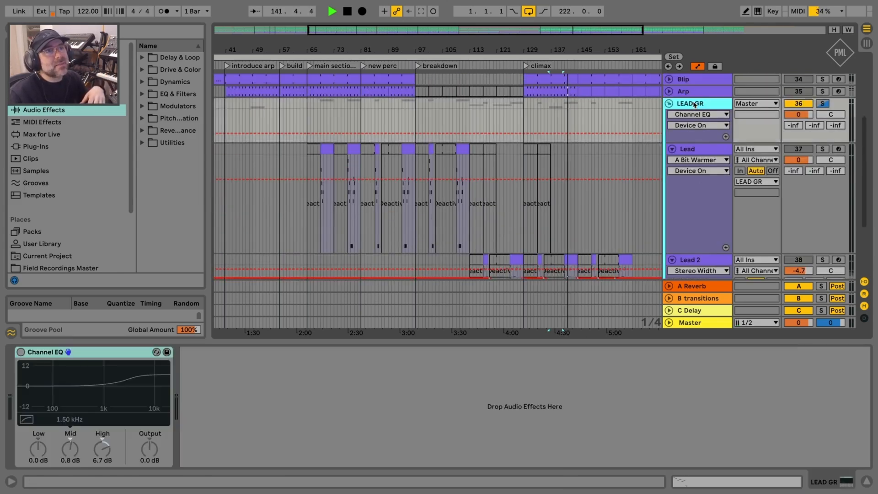
click(669, 104)
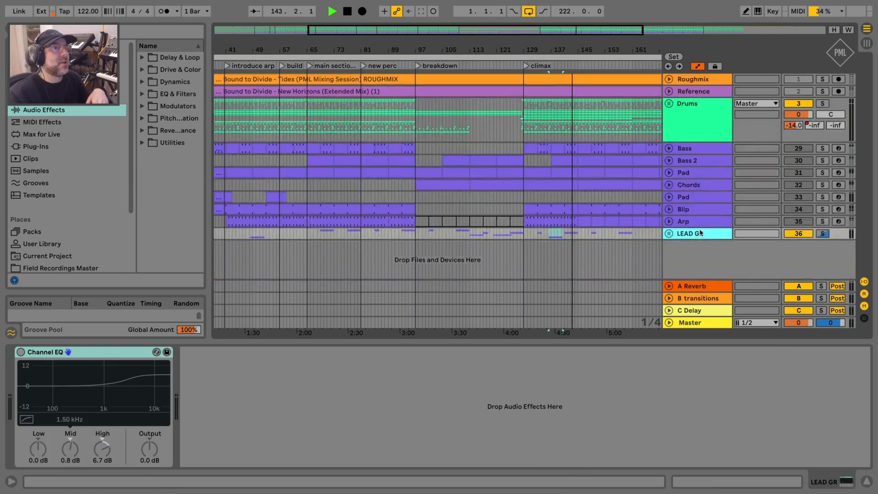
key(space)
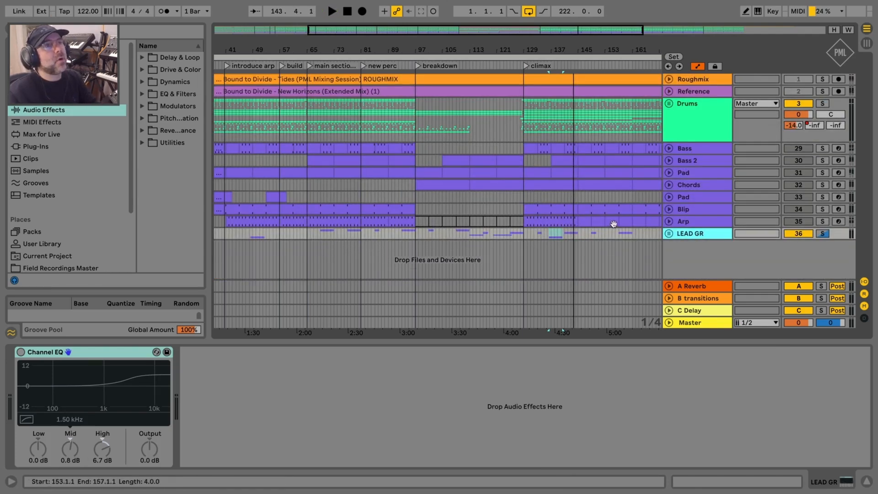
click(824, 234)
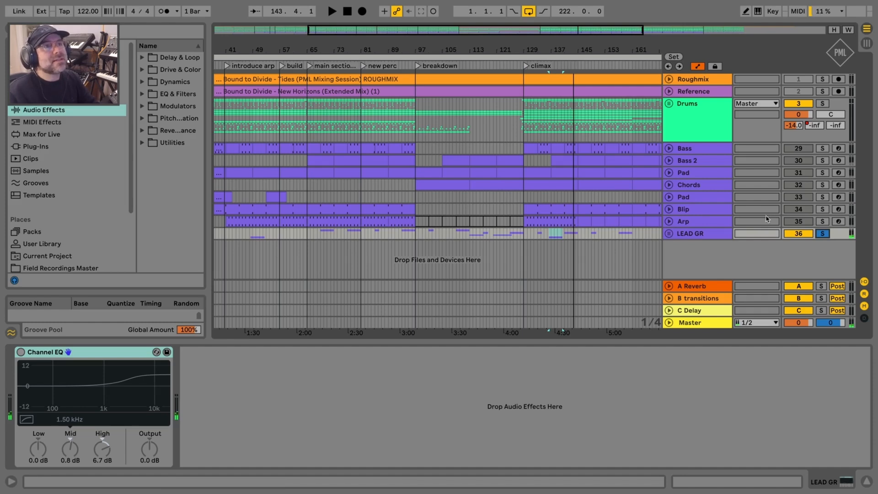
click(822, 234)
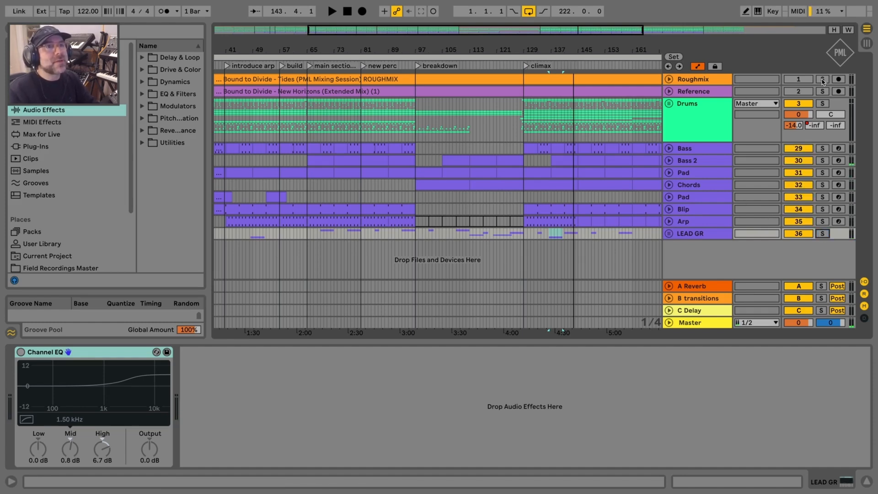
Step: Play the soloed Roughmix track from the climax and the breakdown, and switch back to the full mix with LEAD GR unfolded
click(823, 80)
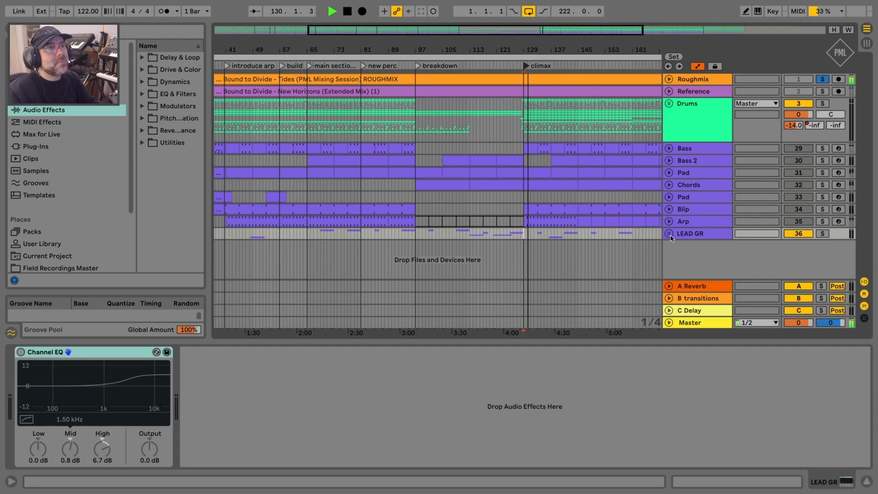
click(669, 234)
click(462, 66)
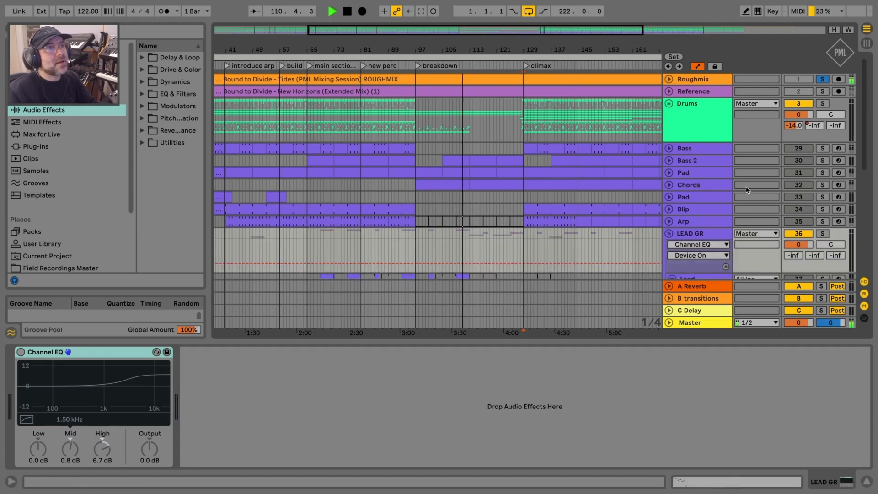
click(823, 80)
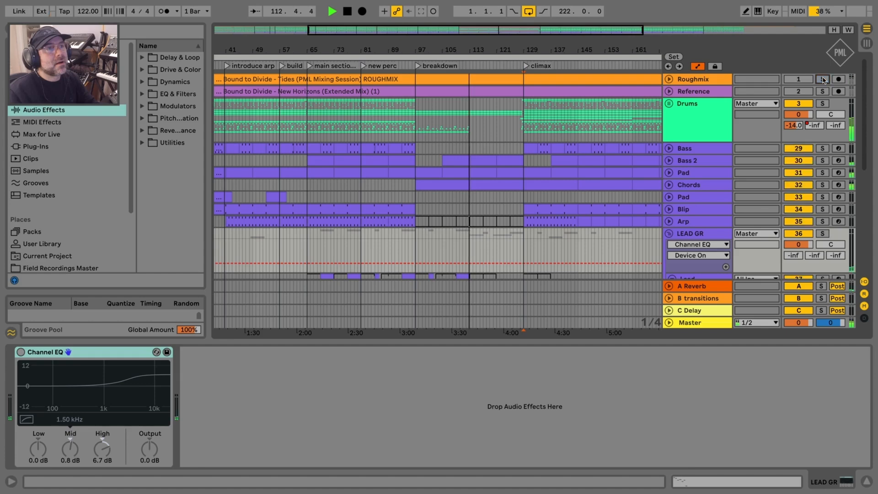
Step: Set the loop start to bar 125 and play from there, alternating between the soloed Roughmix and the full mix
scroll(365, 90, down, 5)
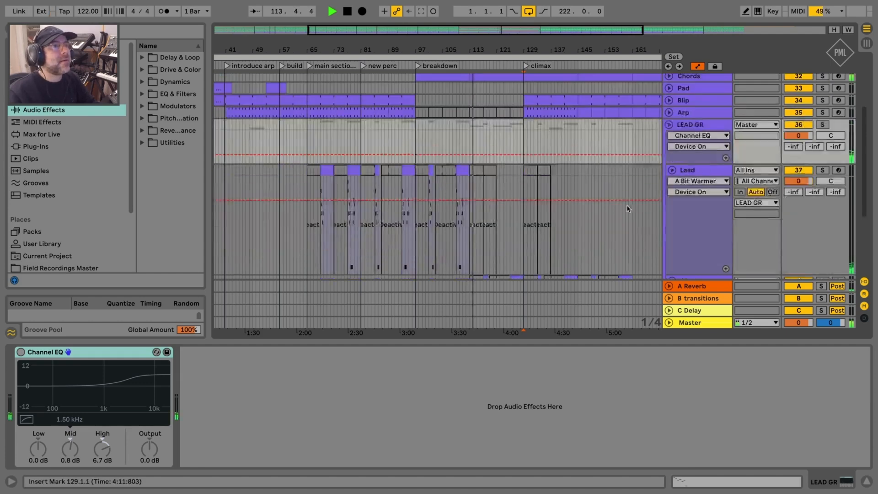
drag(215, 58, 512, 91)
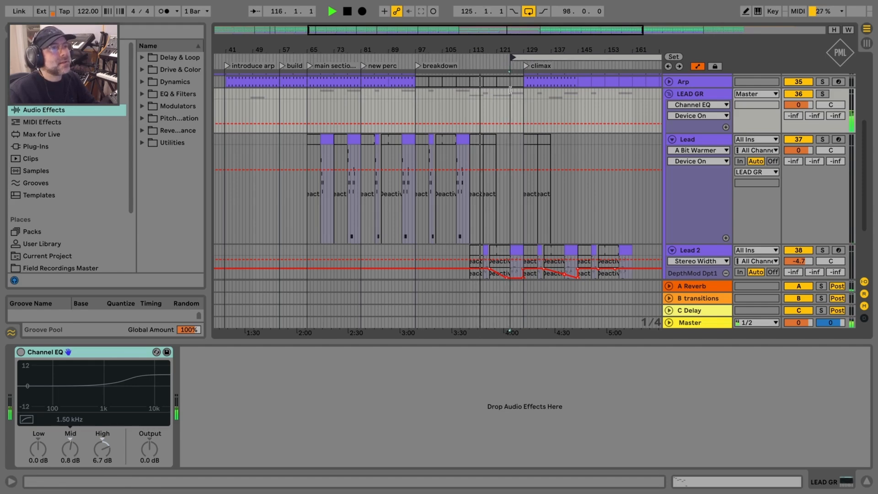
scroll(828, 115, up, 5)
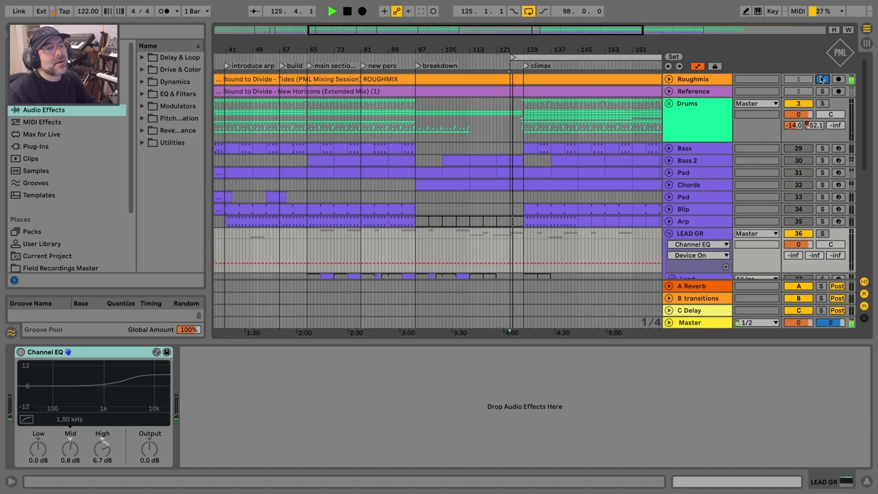
key(space)
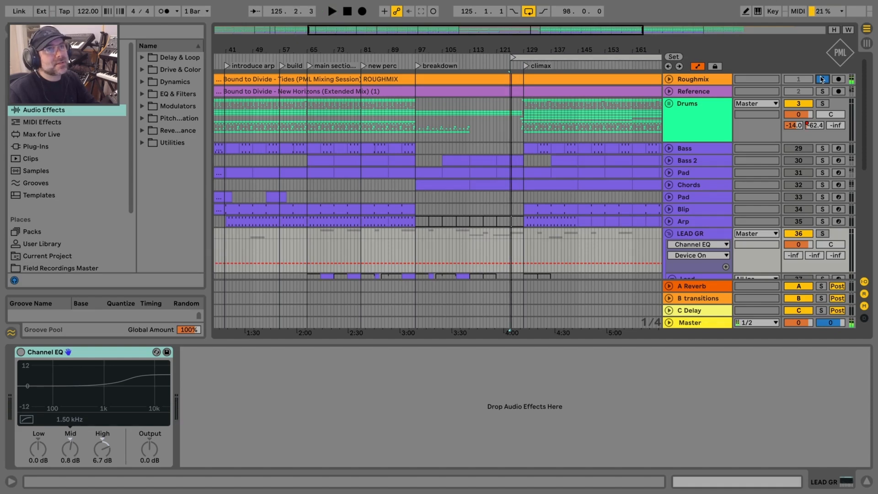
key(space)
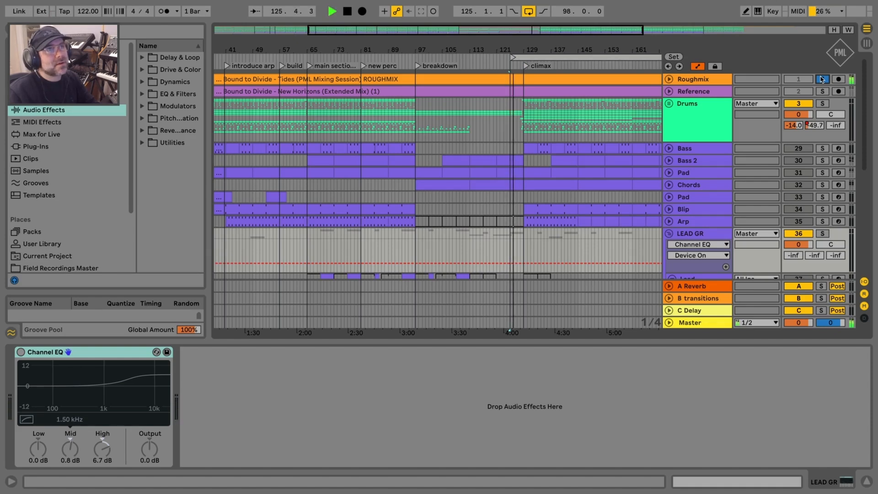
click(822, 80)
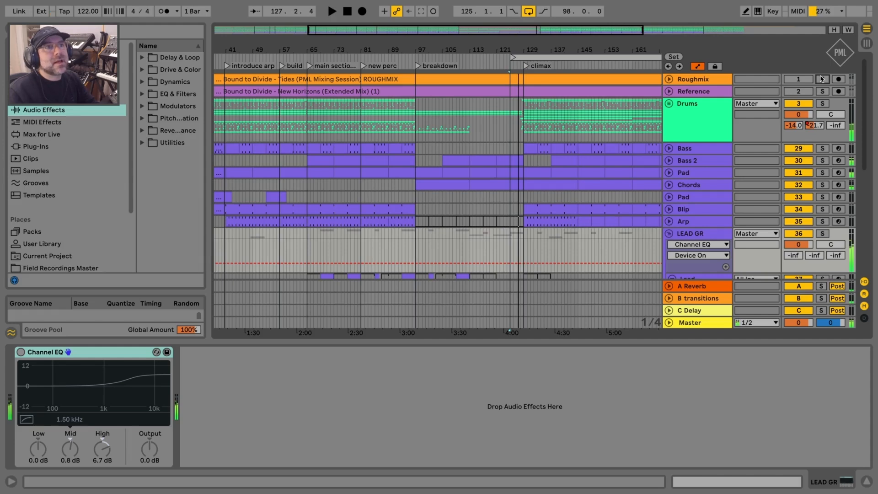
click(823, 80)
key(space)
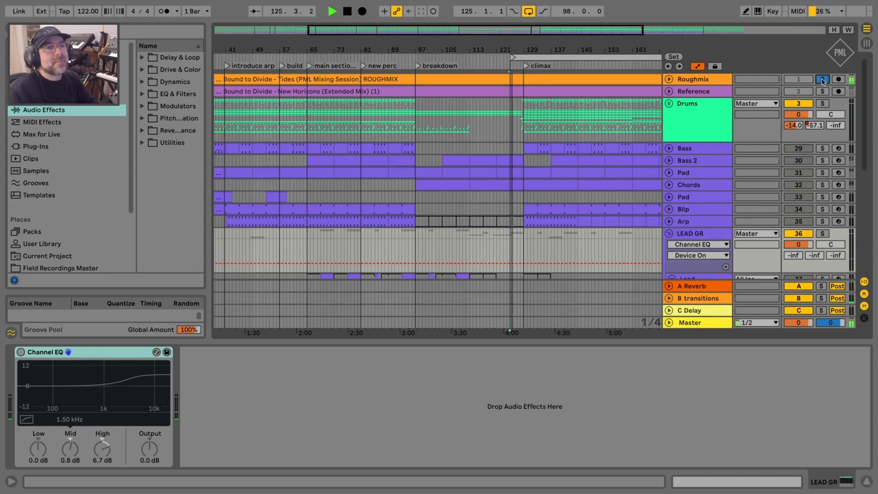
key(space)
click(823, 80)
key(space)
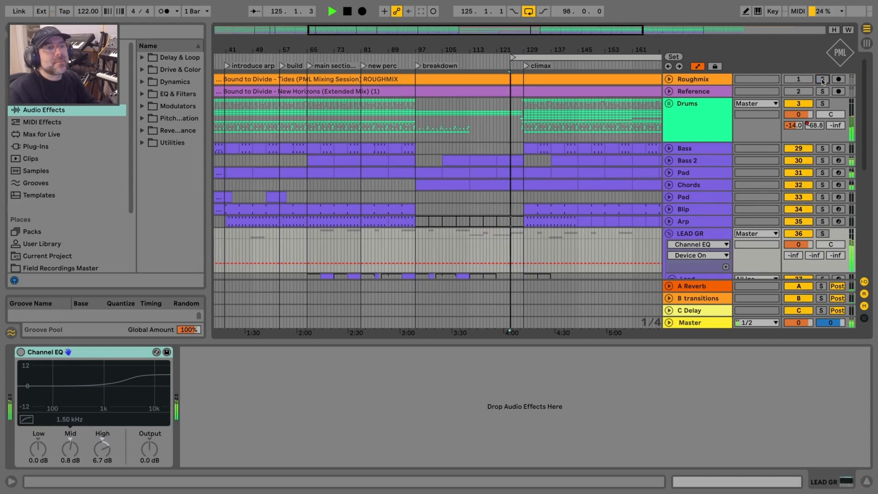
key(space)
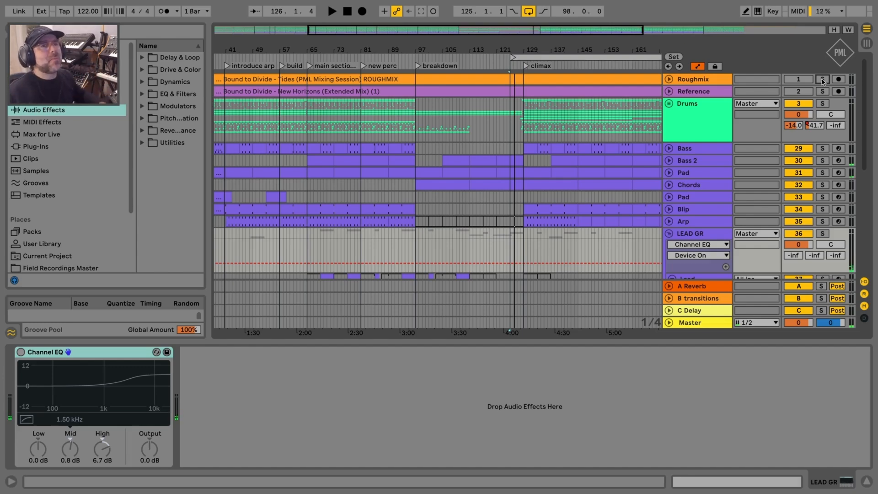
Step: Fold the LEAD GR group and show the Drums group's device chain
mouse_move(861, 95)
mouse_down()
mouse_move(865, 233)
mouse_move(863, 97)
mouse_up()
click(672, 227)
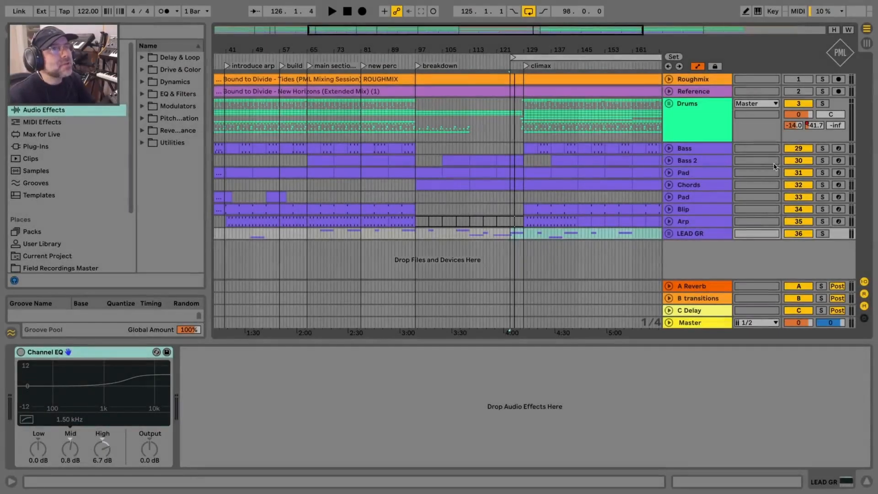
click(704, 106)
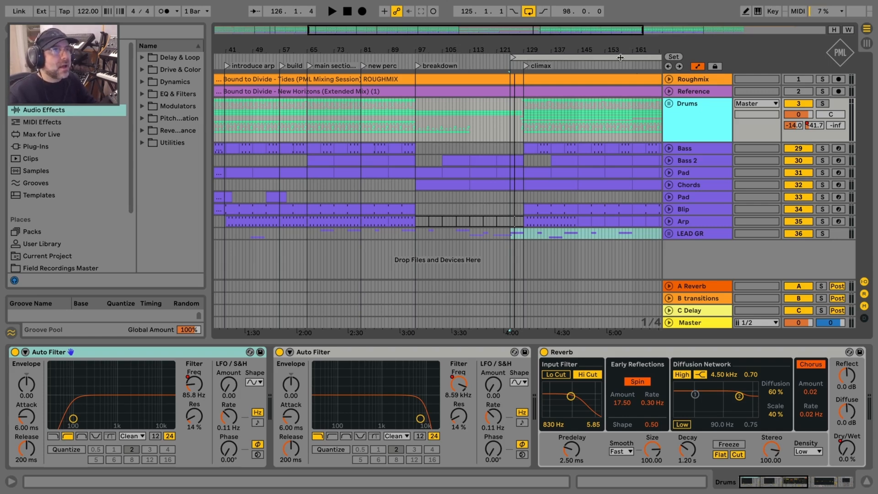
Step: Show the whole arrangement and extend the loop start back to bar 1
drag(619, 51, 516, 50)
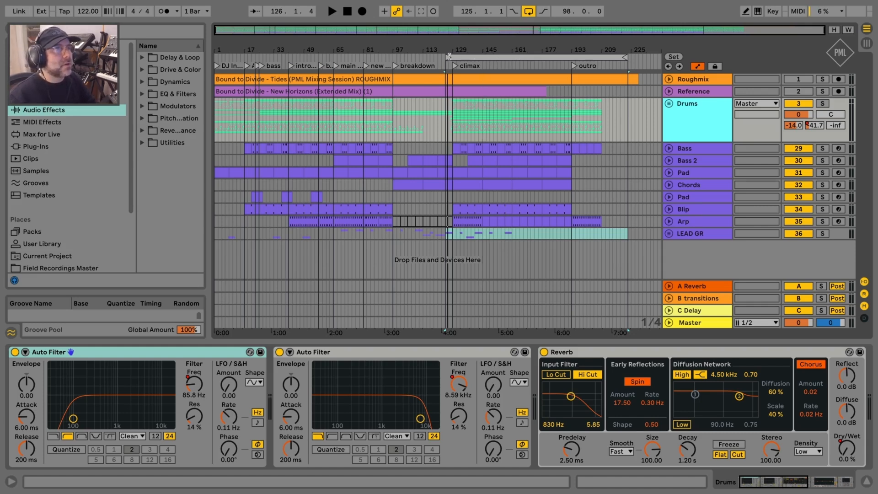
drag(449, 57, 217, 57)
click(695, 103)
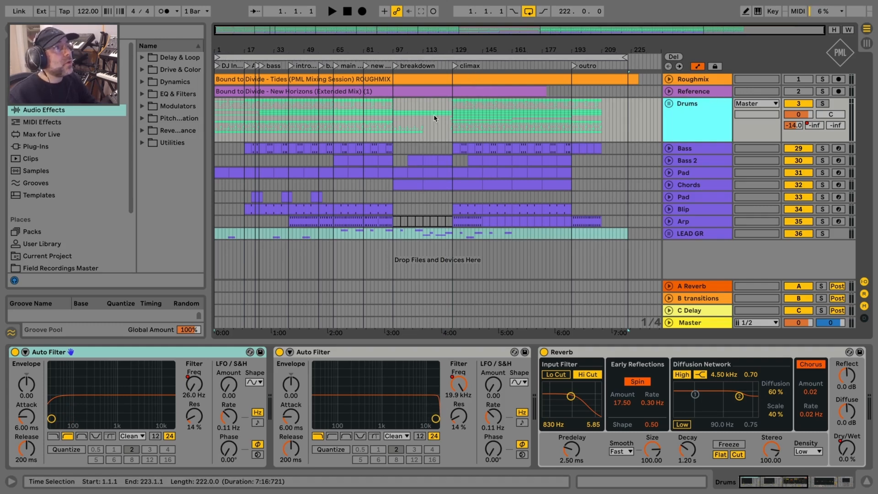
Step: Play the full mix from the climax at bar 129 and unfold the Drums group to reach its individual tracks
click(455, 66)
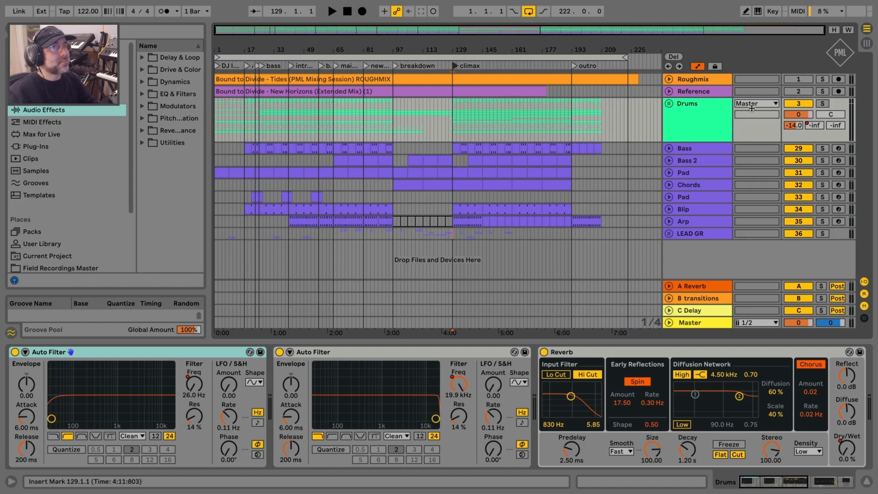
key(space)
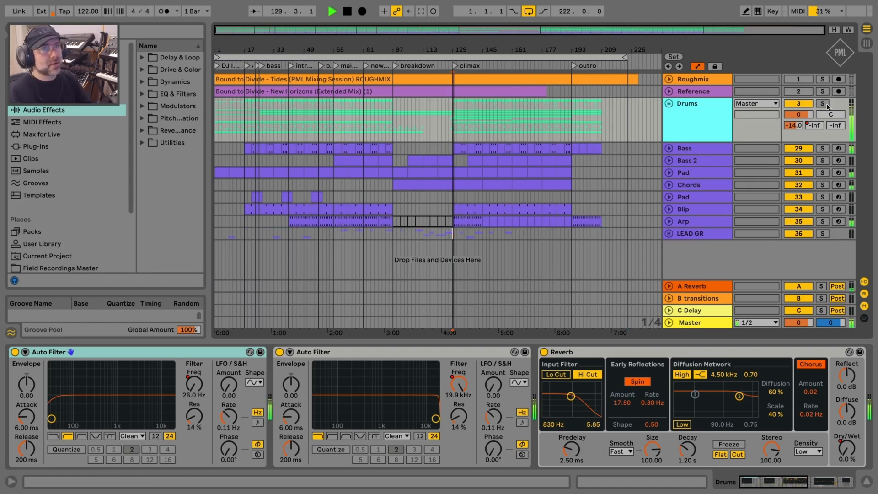
click(727, 152)
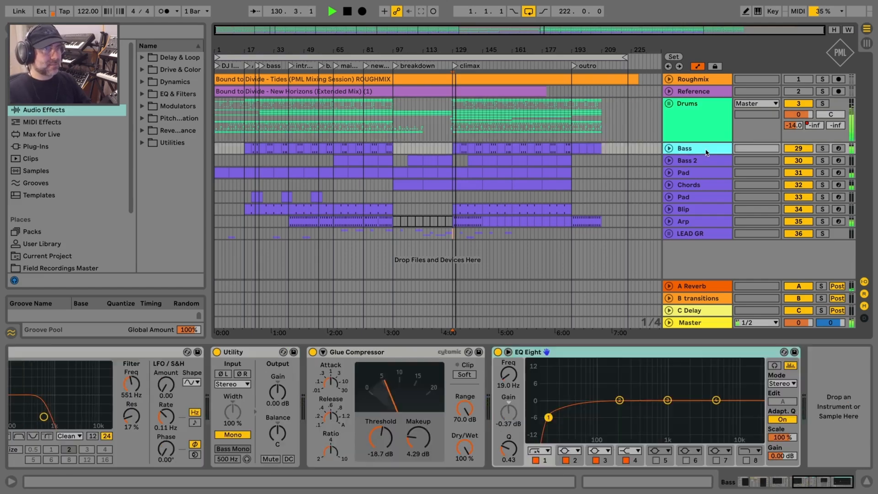
click(669, 103)
click(705, 172)
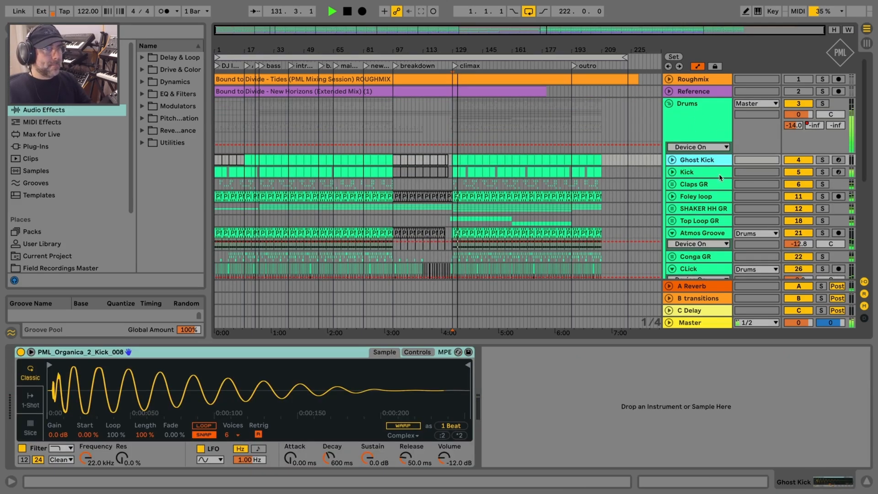
Step: Unfold the Claps GR group and examine its EQ Eight along with the clap tracks inside it
click(704, 184)
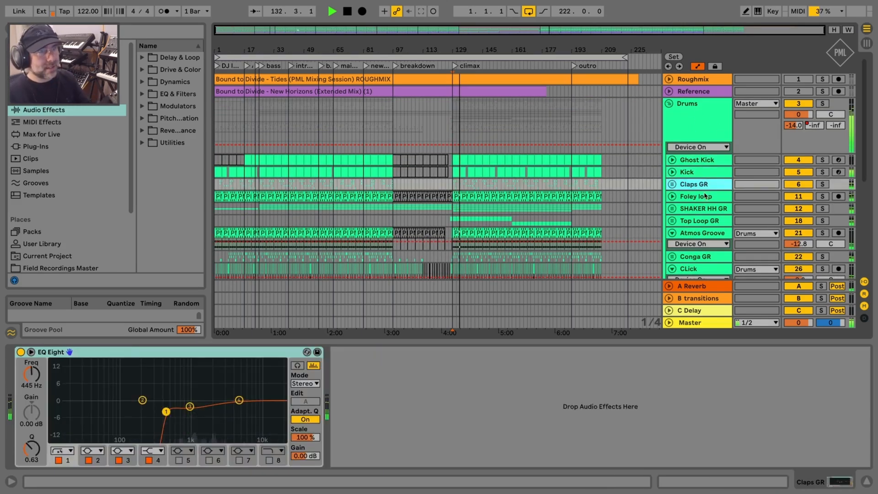
double_click(703, 184)
click(673, 185)
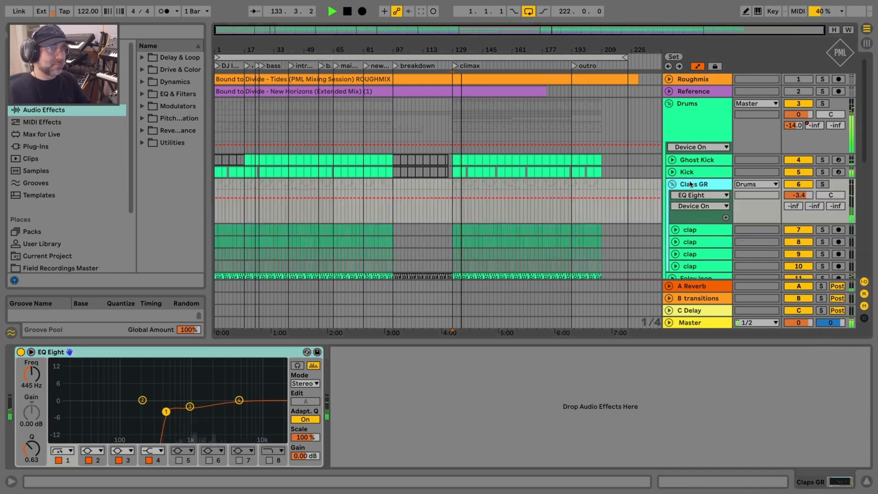
double_click(690, 184)
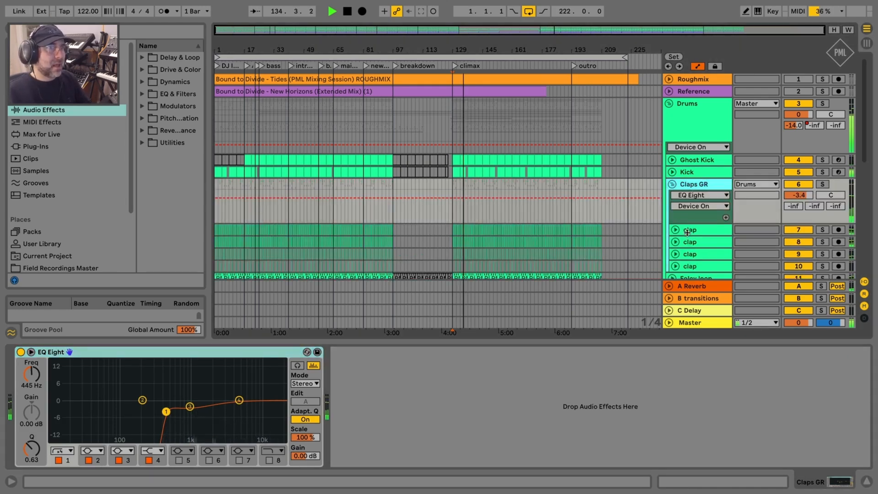
click(690, 230)
click(688, 185)
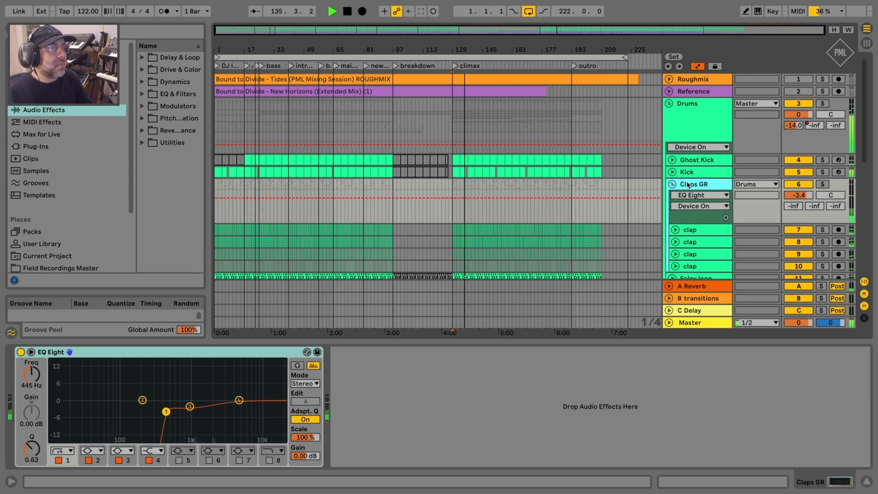
Step: Fold the Claps GR group and compare the EQ Eight curves of Foley loop and Claps GR
scroll(688, 236, down, 5)
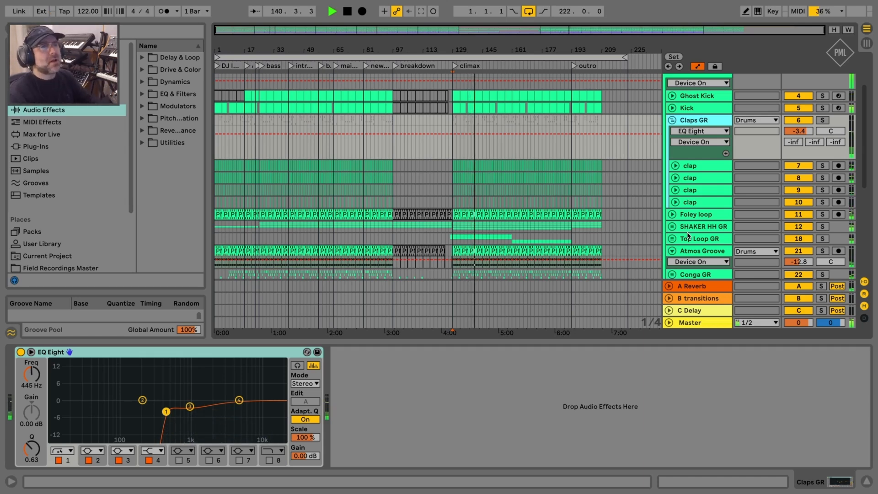
click(672, 120)
click(673, 132)
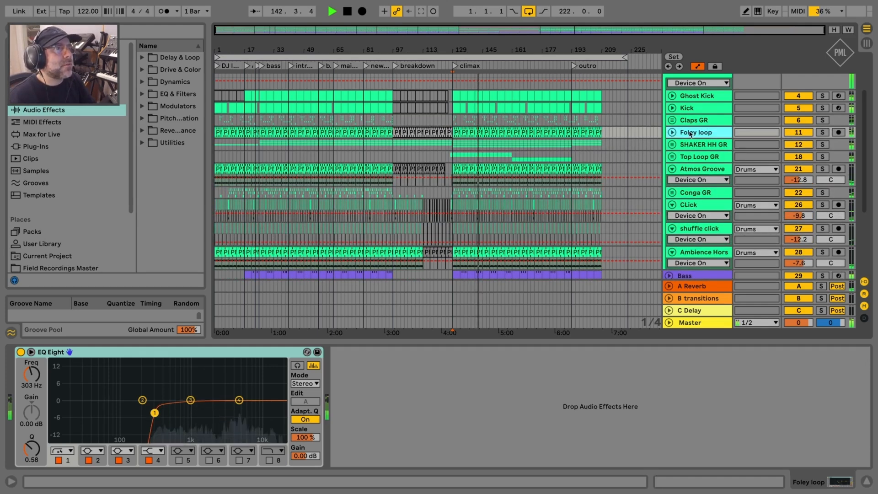
click(692, 121)
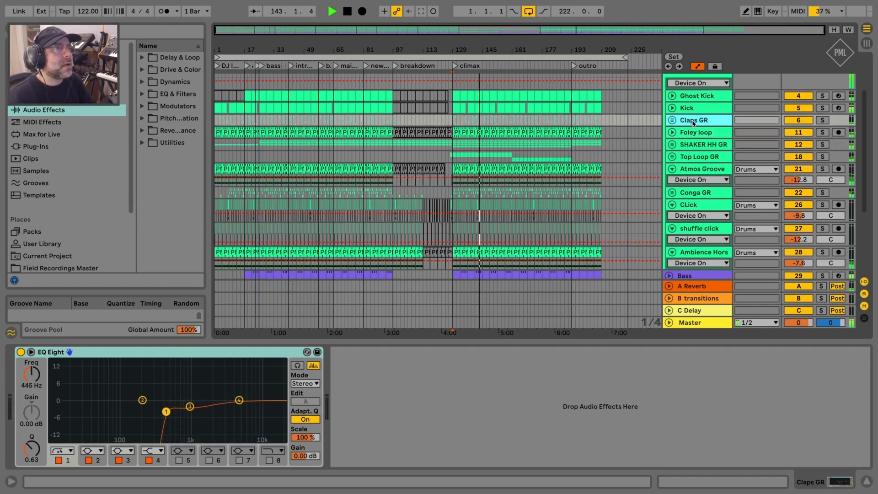
Step: Switch SHAKER HH GR's Audio Effect Rack on and off during playback to compare, leaving it switched on
click(696, 145)
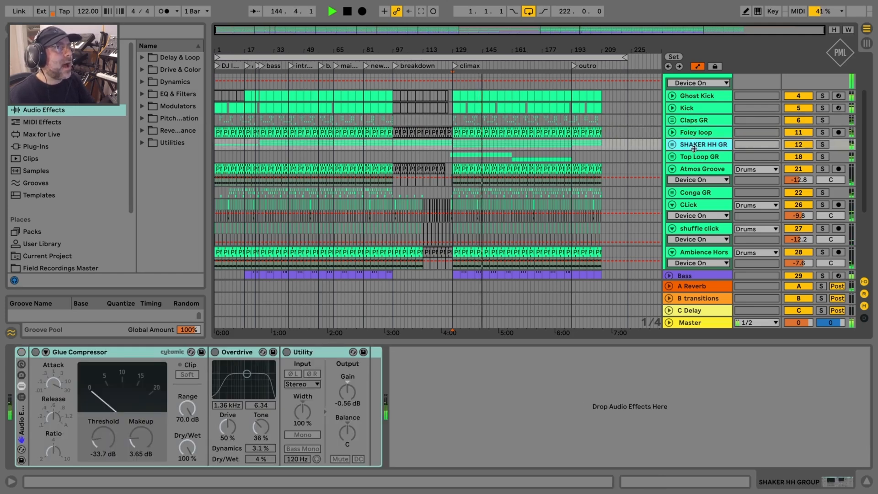
click(22, 352)
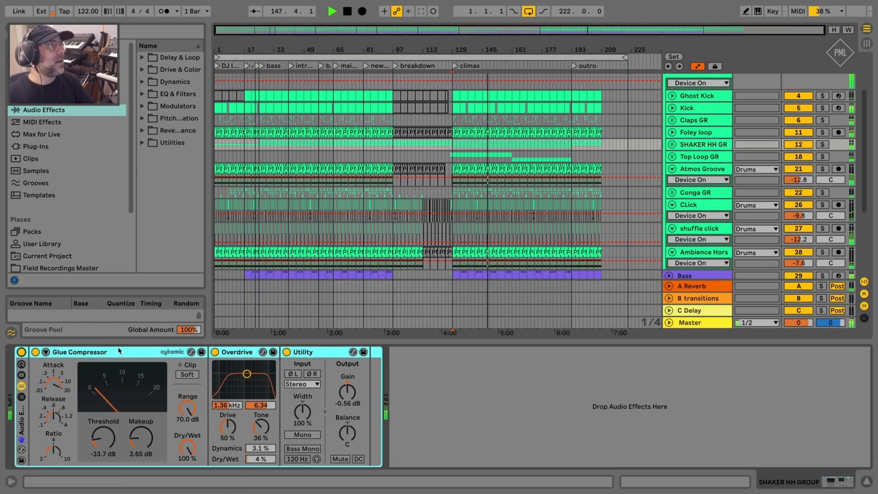
click(236, 354)
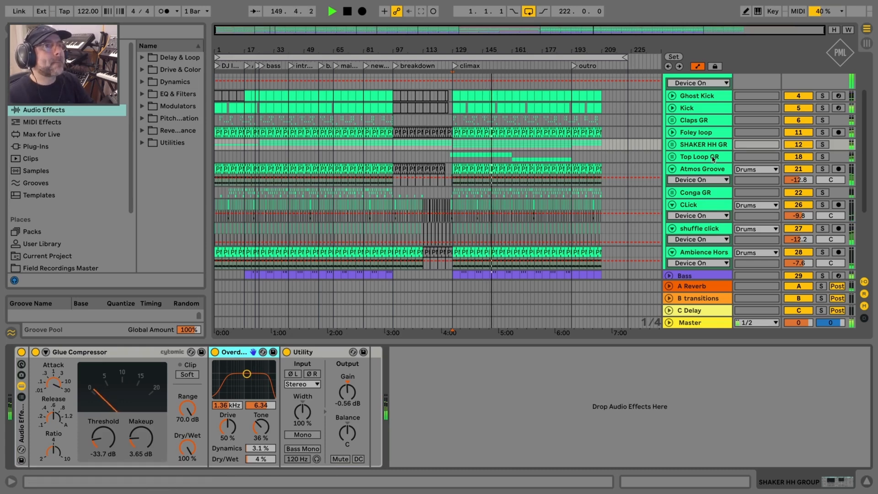
click(22, 352)
click(22, 352)
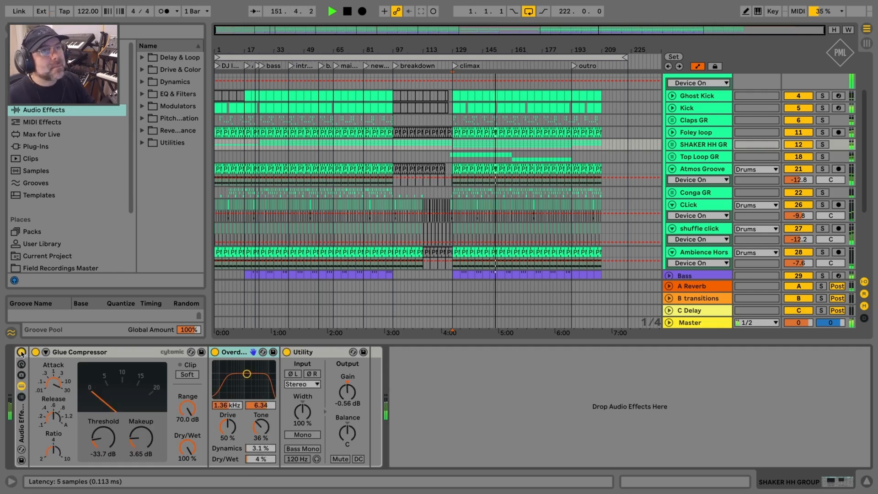
click(22, 352)
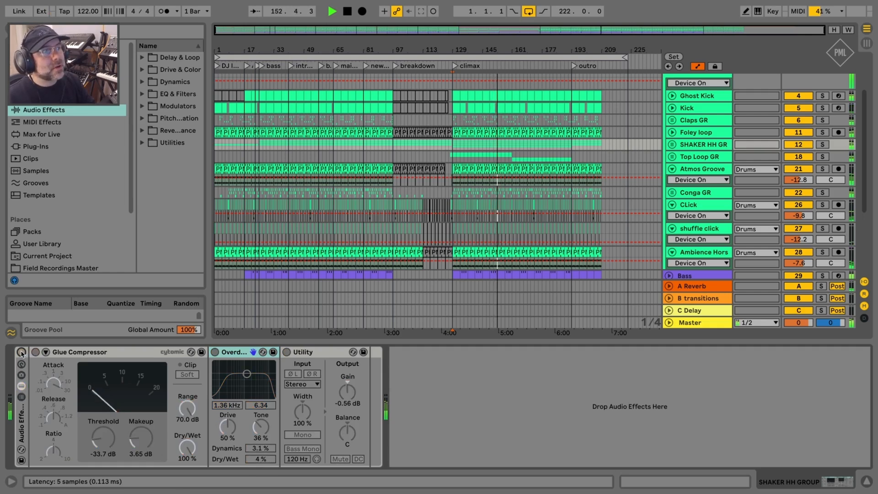
click(21, 353)
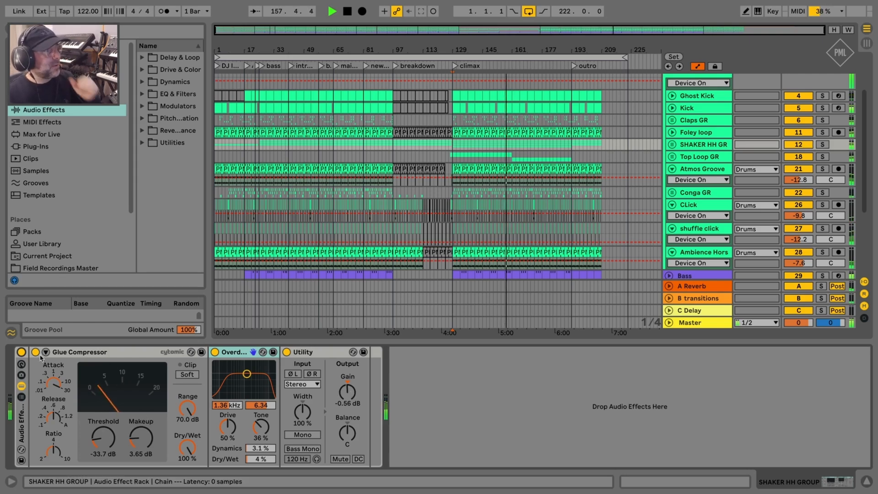
Step: Examine the device chains of the Atmos Groove, Conga GR, CLick, shuffle click and Ambience Horse tracks
click(701, 151)
click(693, 168)
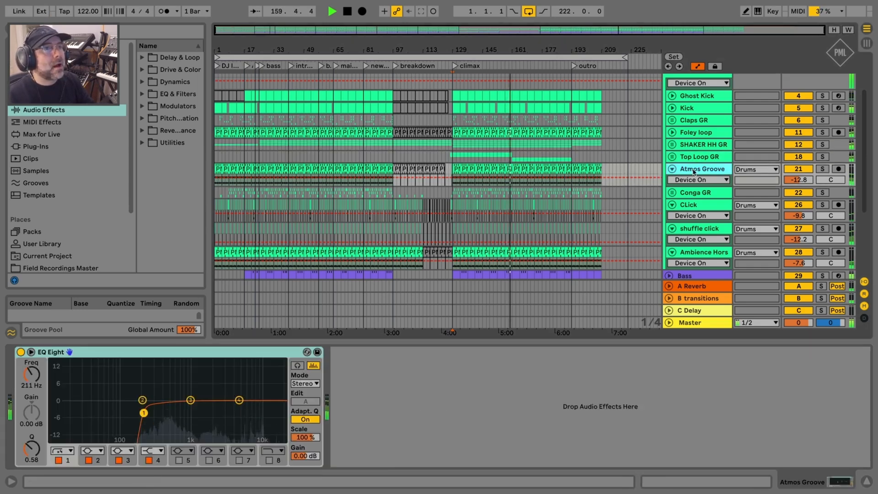
click(695, 193)
click(692, 204)
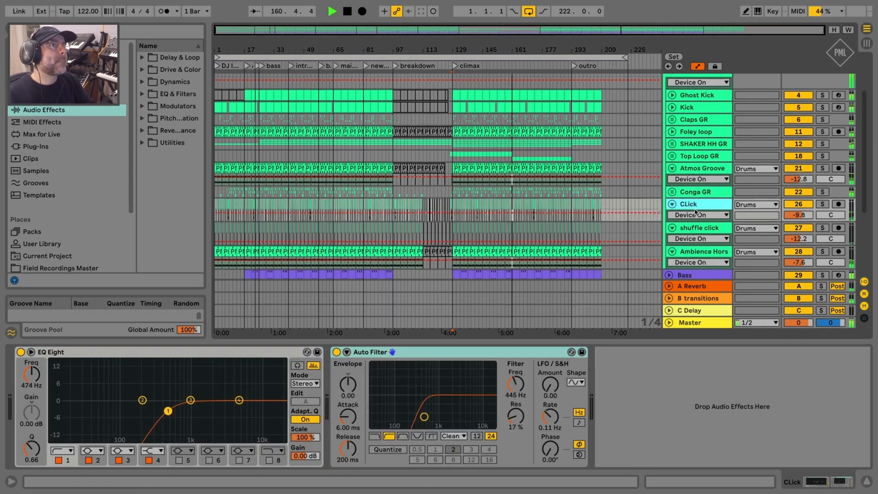
click(698, 228)
scroll(698, 229, down, 2)
click(703, 232)
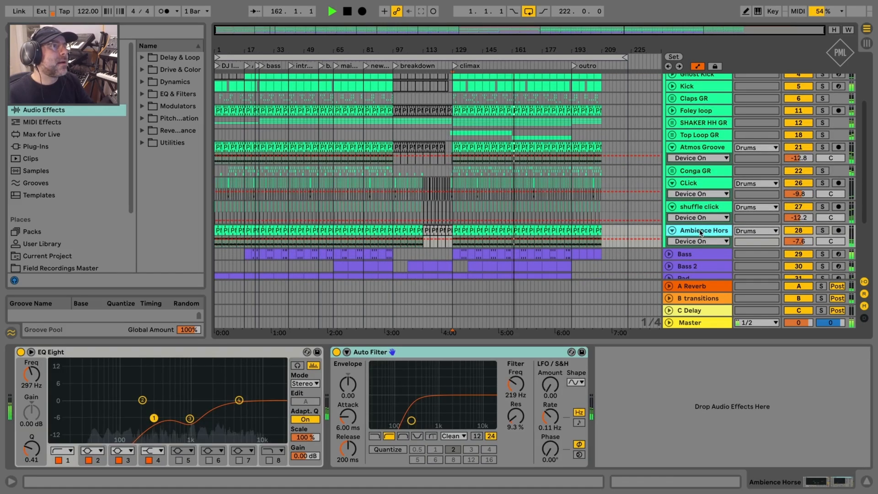
Step: Review the devices of Claps GR, Foley loop and SHAKER HH GR, and look inside the Top Loop GR group
scroll(702, 231, up, 5)
click(694, 184)
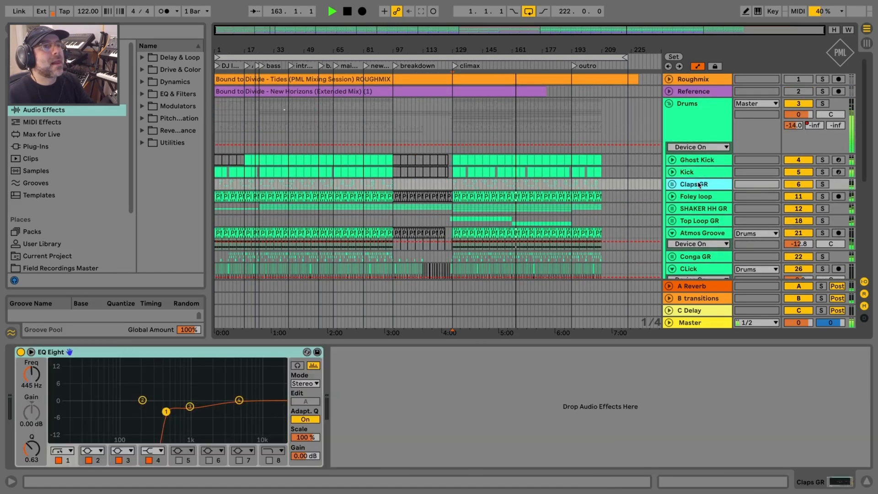
click(695, 196)
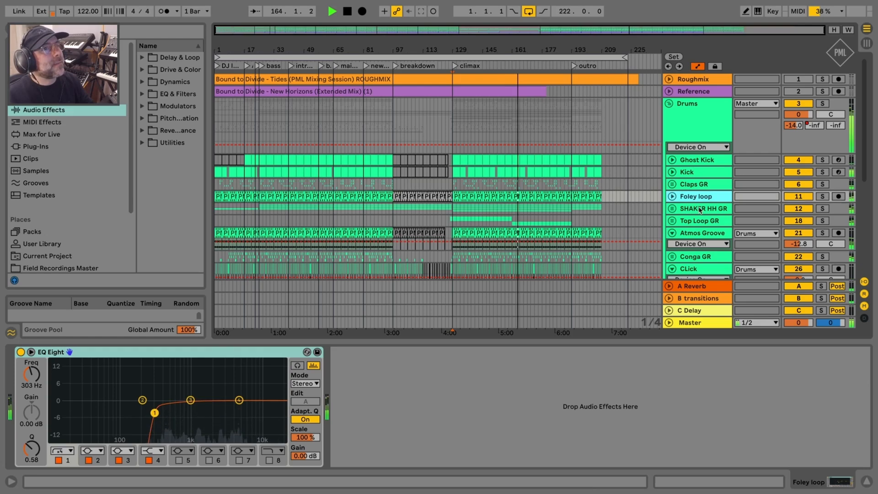
click(698, 208)
click(700, 223)
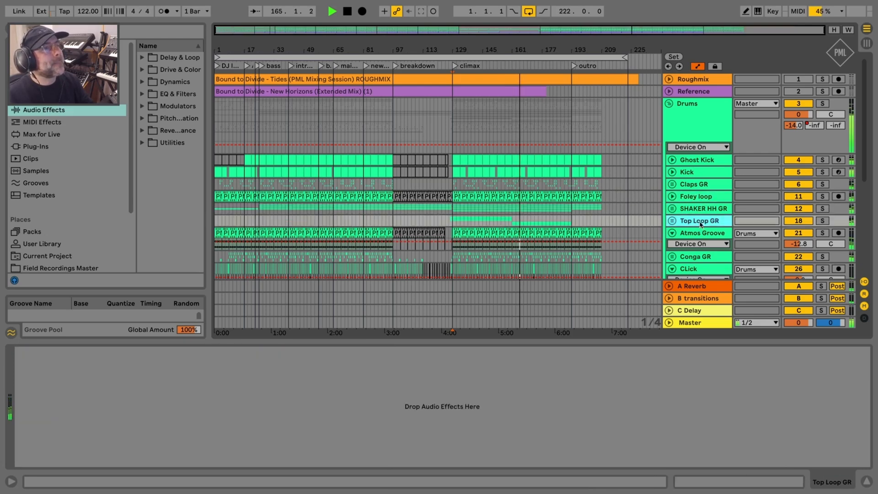
click(672, 221)
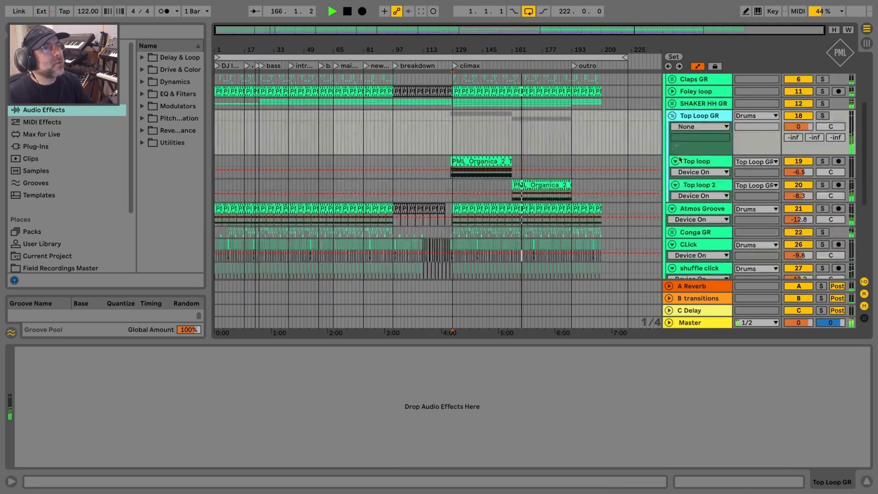
click(673, 116)
Step: Unfold the SHAKER HH GR group and show the SHAKER GR subgroup's devices with the Utility expanded
click(688, 103)
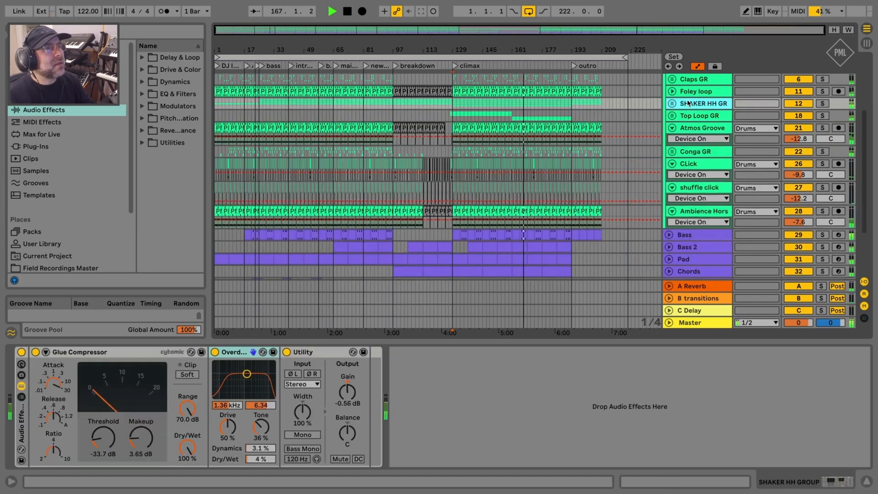
click(672, 103)
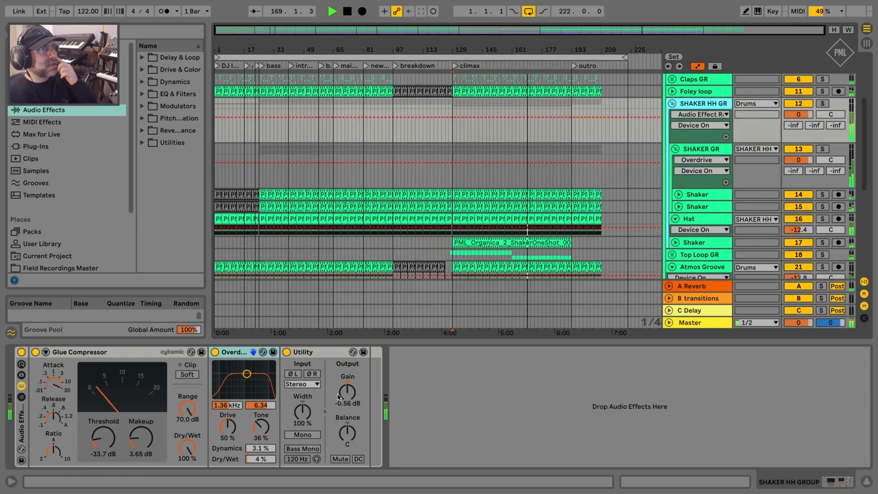
click(696, 194)
click(691, 151)
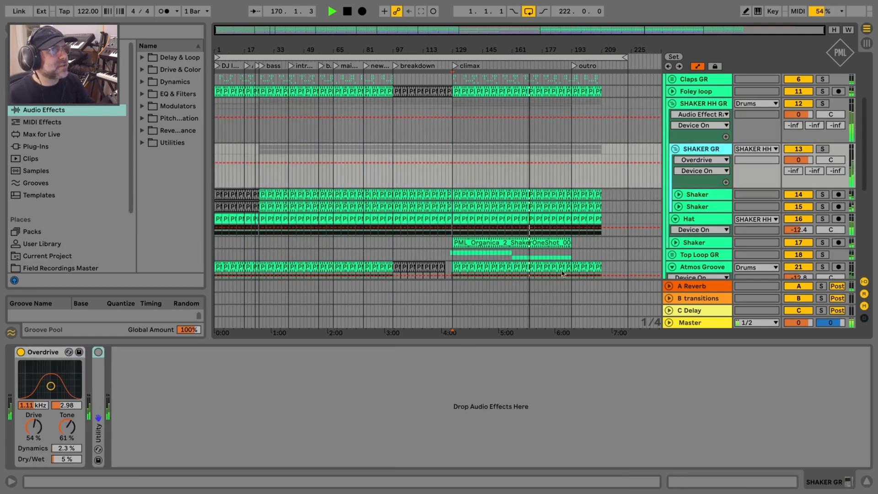
double_click(101, 375)
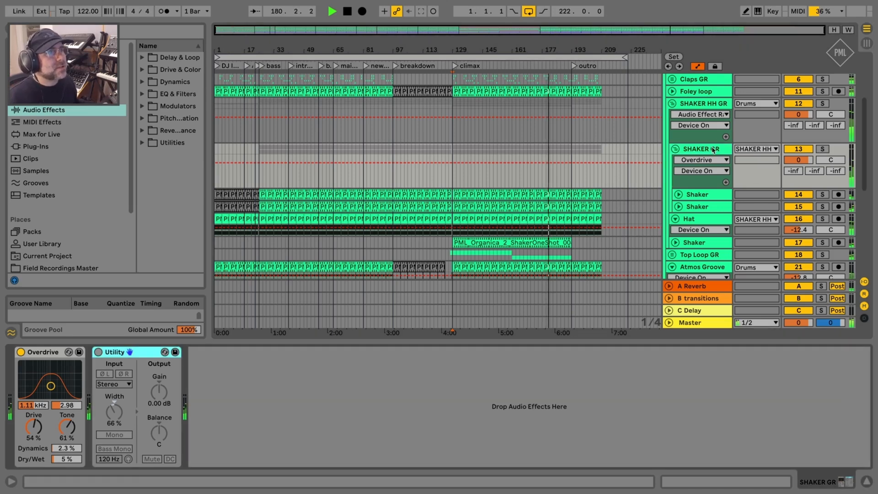
Step: Compare SHAKER GR with its Utility bypassed and active, leaving the 66% width narrowing switched on
click(99, 352)
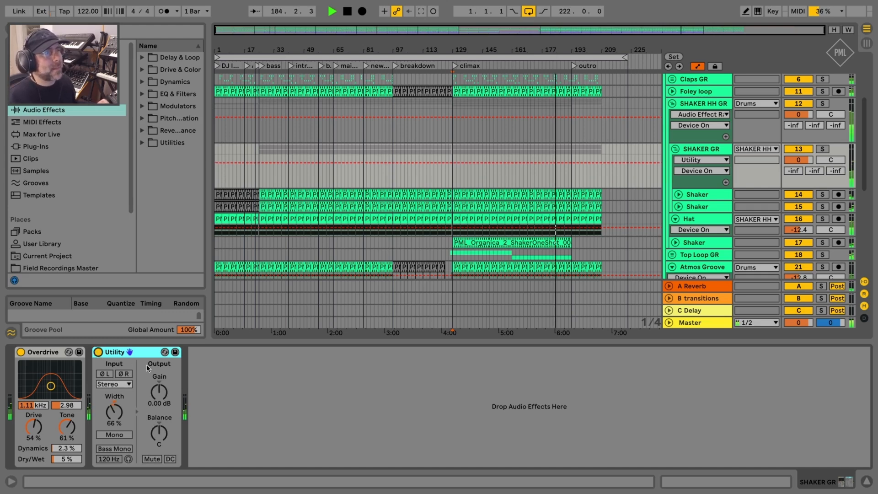
click(99, 352)
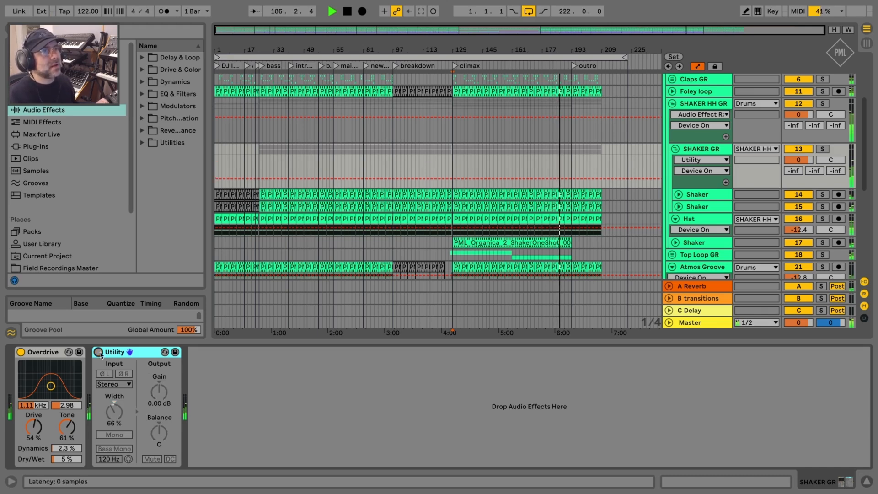
click(98, 353)
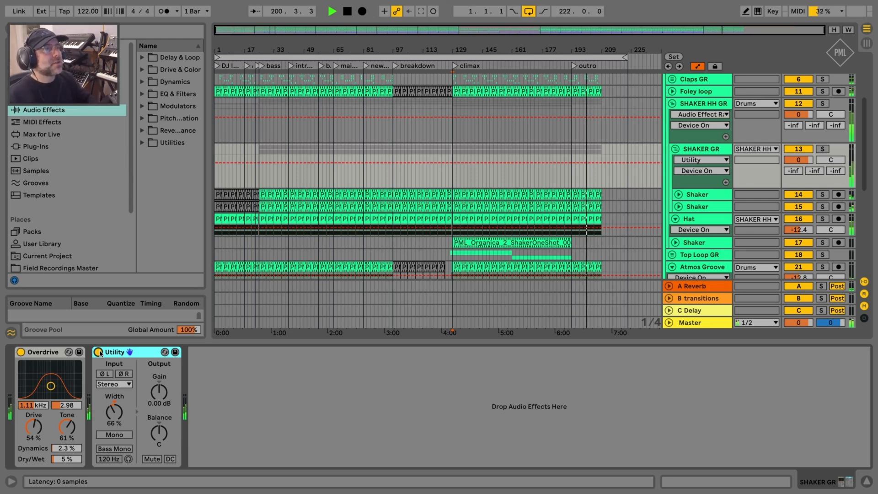
Step: Narrow SHAKER GR's Utility width to 53%, widen it far beyond 100%, and bring it back down while listening
mouse_move(116, 413)
mouse_down()
mouse_move(116, 452)
mouse_move(115, 422)
mouse_up()
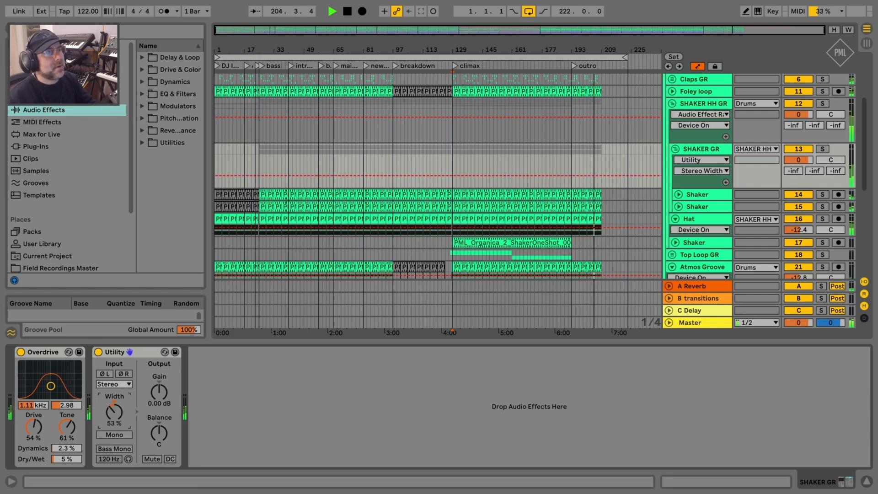
drag(112, 423, 112, 379)
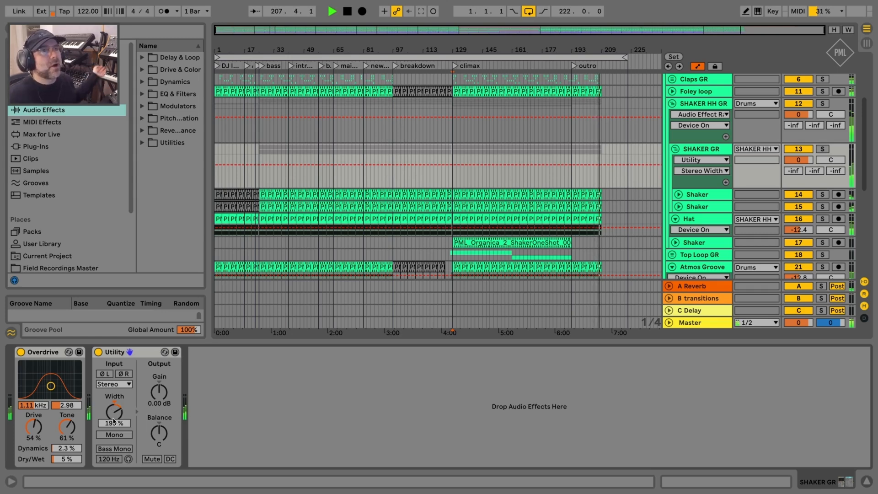
drag(114, 420, 114, 439)
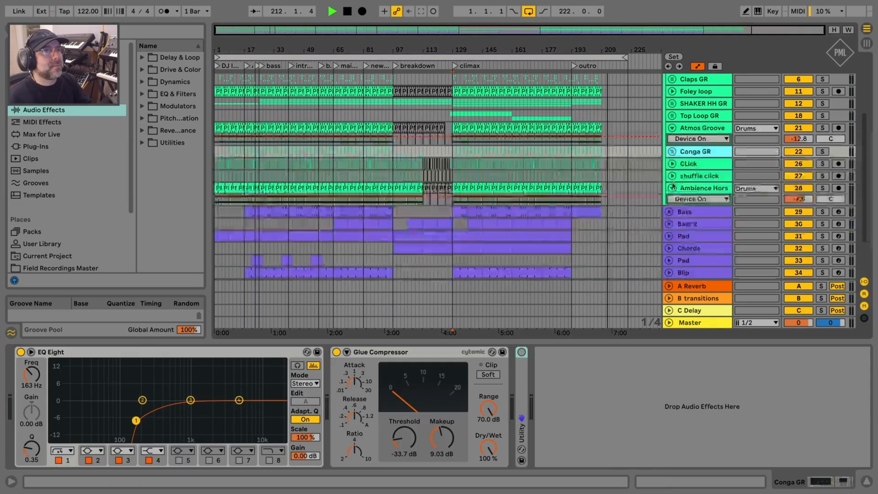
scroll(696, 164, up, 4)
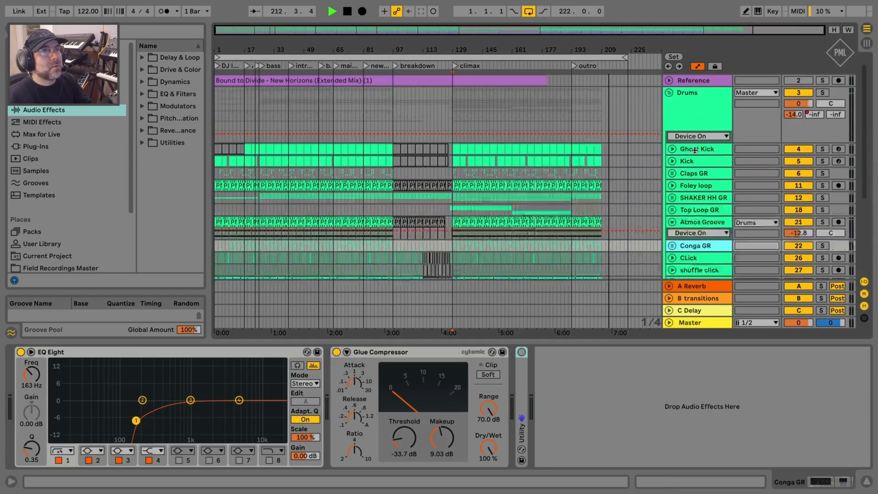
Step: Fold the Drums group, review the Bass track's device chain up to its last EQ Eight, and stop playback
scroll(695, 150, up, 1)
click(683, 105)
click(669, 103)
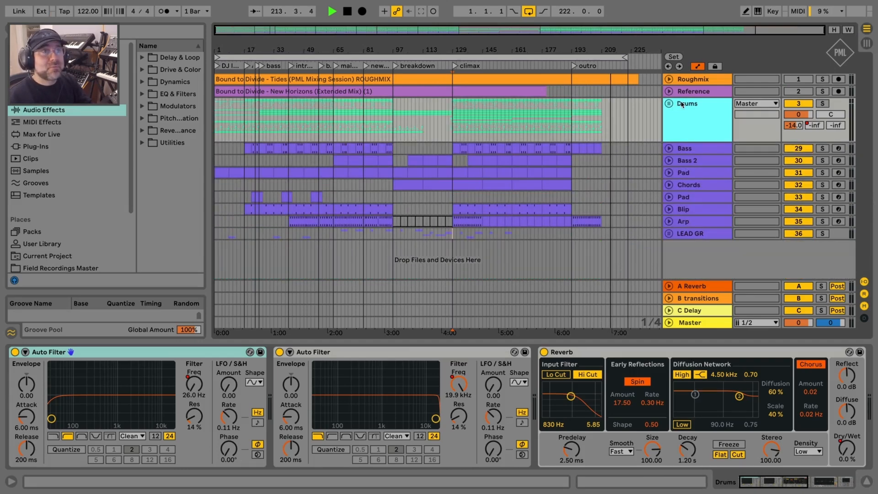
click(702, 149)
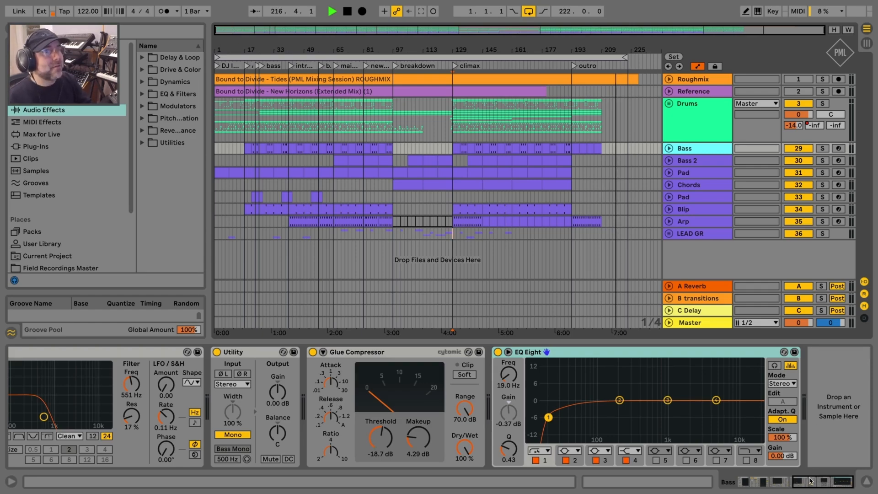
drag(806, 481, 827, 486)
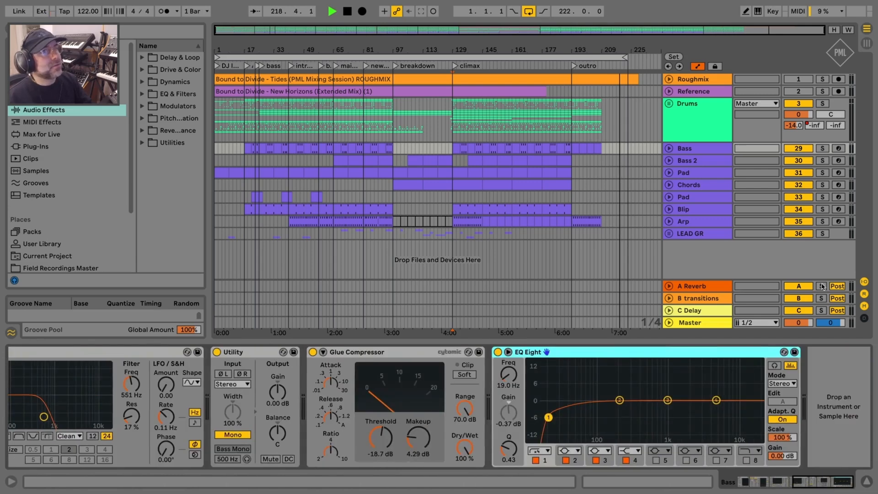
click(708, 100)
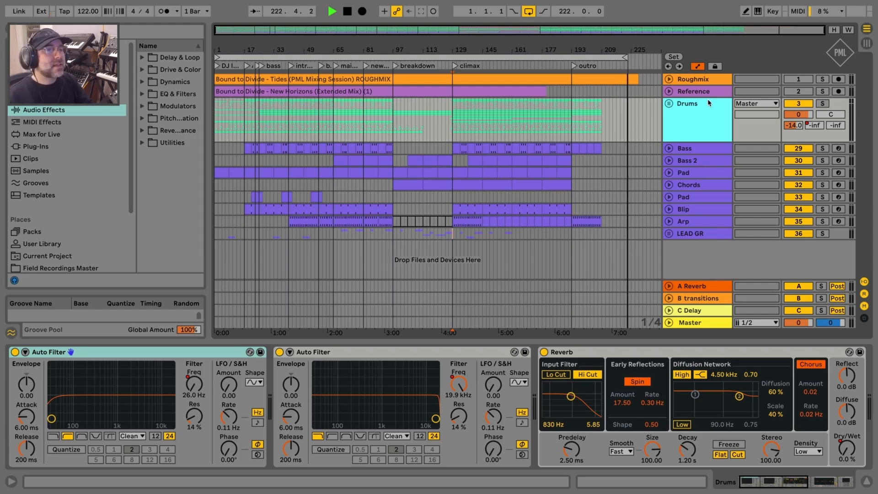
key(space)
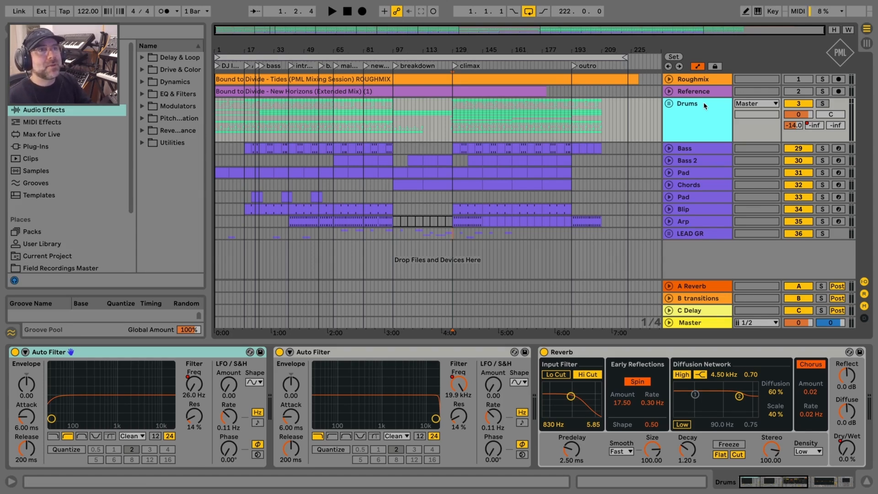
Step: Compare Roughmix with the current mix from the climax by toggling its solo during playback, leaving the solo off
click(703, 90)
click(723, 78)
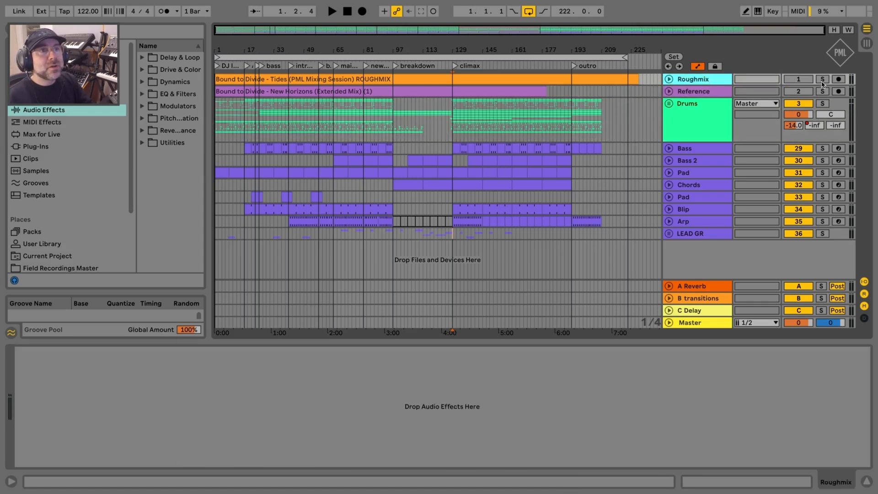
click(822, 80)
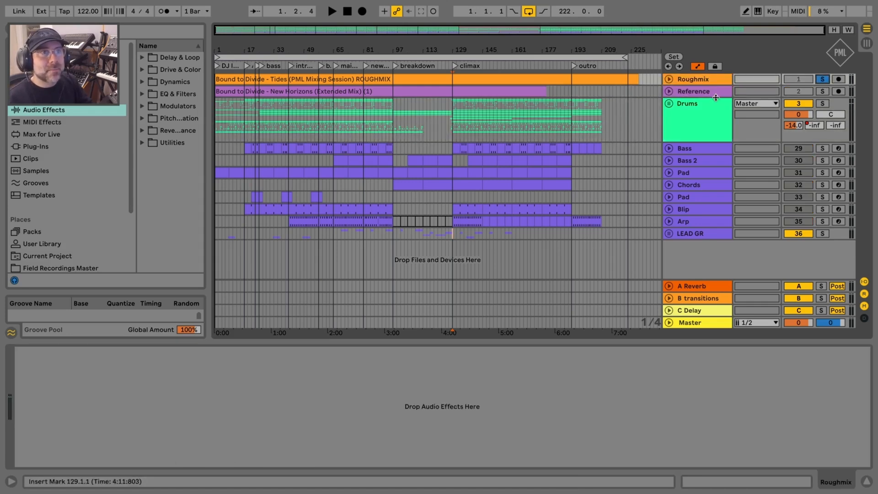
click(847, 106)
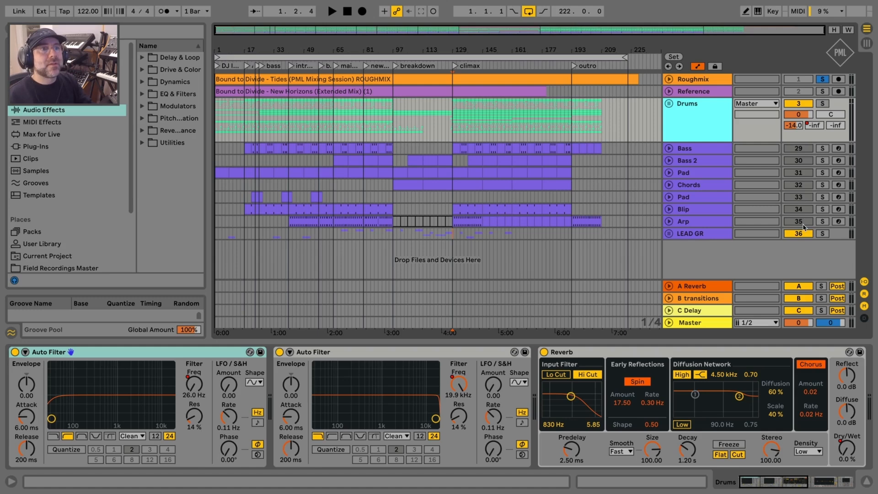
click(714, 80)
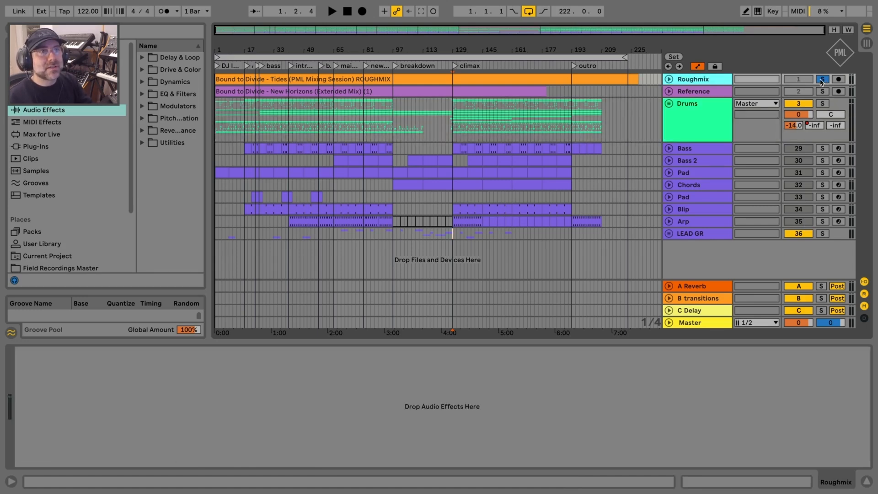
key(space)
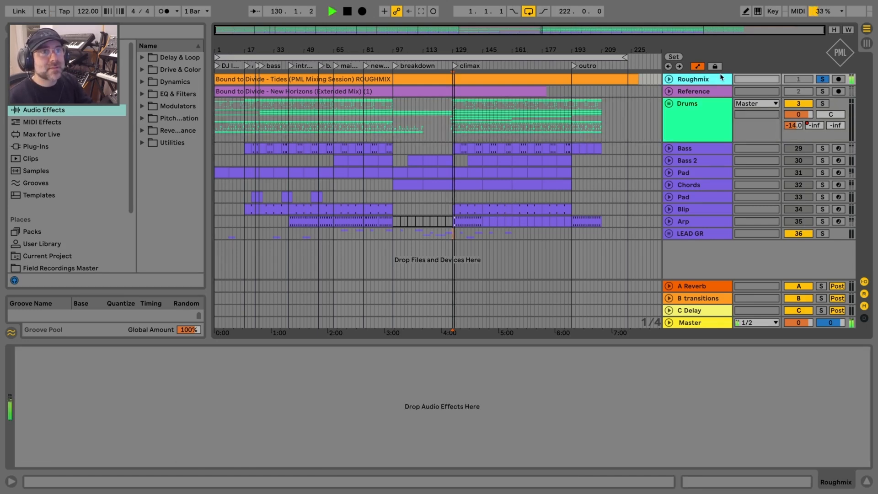
click(823, 79)
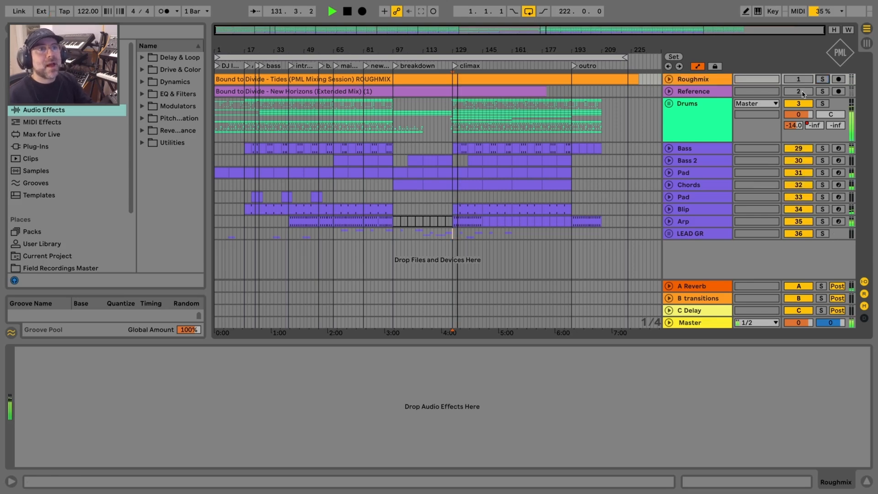
click(823, 79)
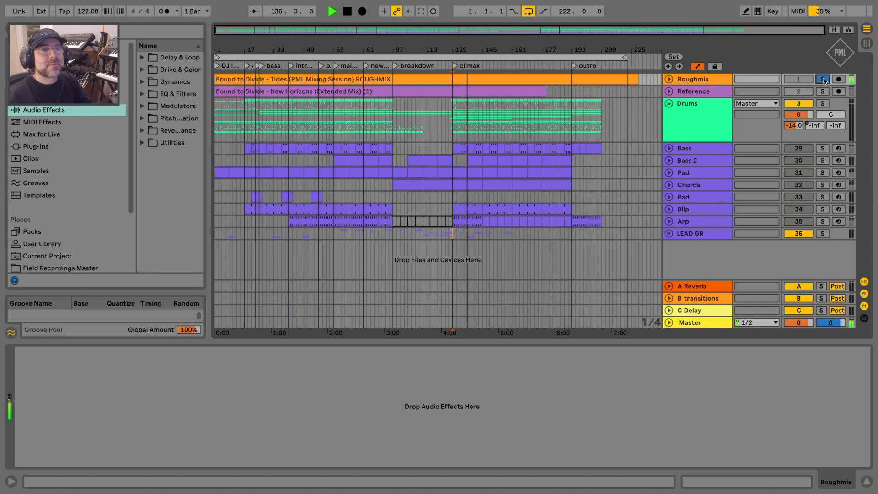
click(823, 80)
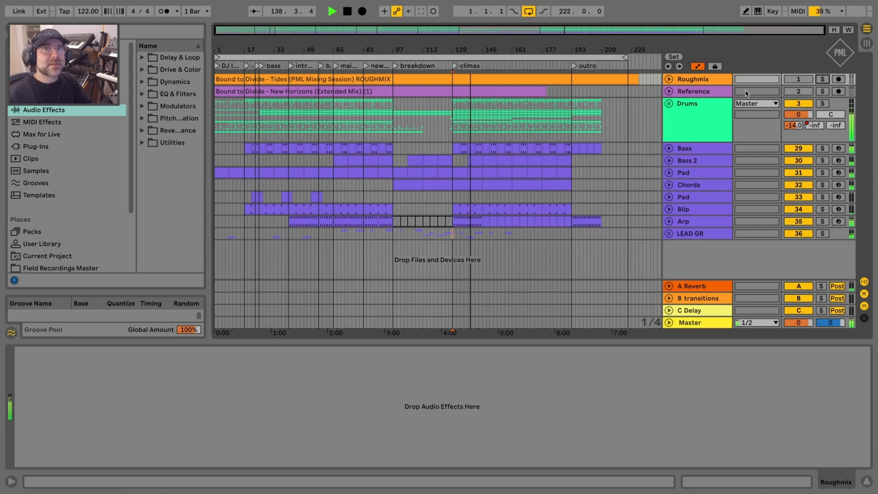
Step: Unfold the Drums group to look over its tracks and the Ghost Kick device, and fold it again
click(690, 103)
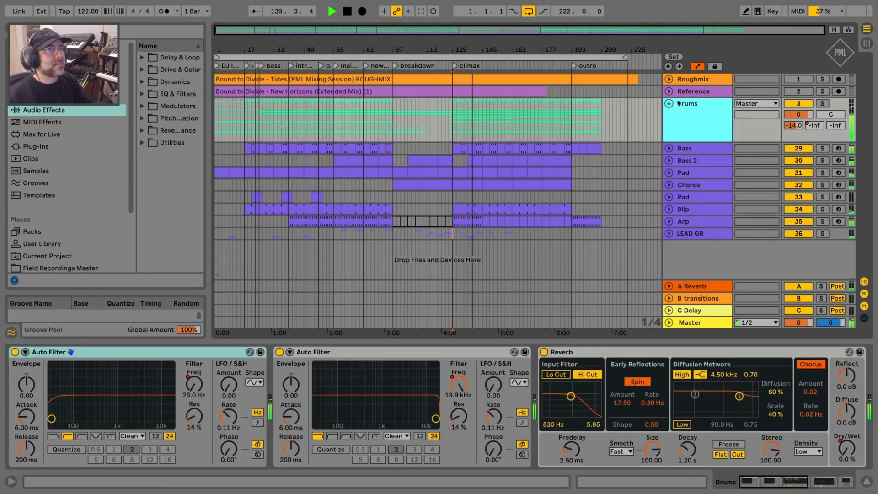
click(669, 104)
scroll(704, 183, down, 5)
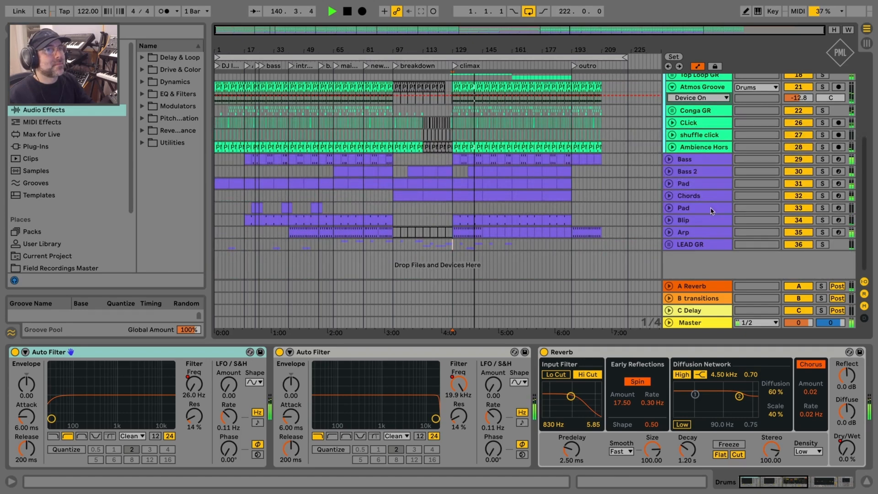
scroll(713, 211, up, 5)
click(698, 160)
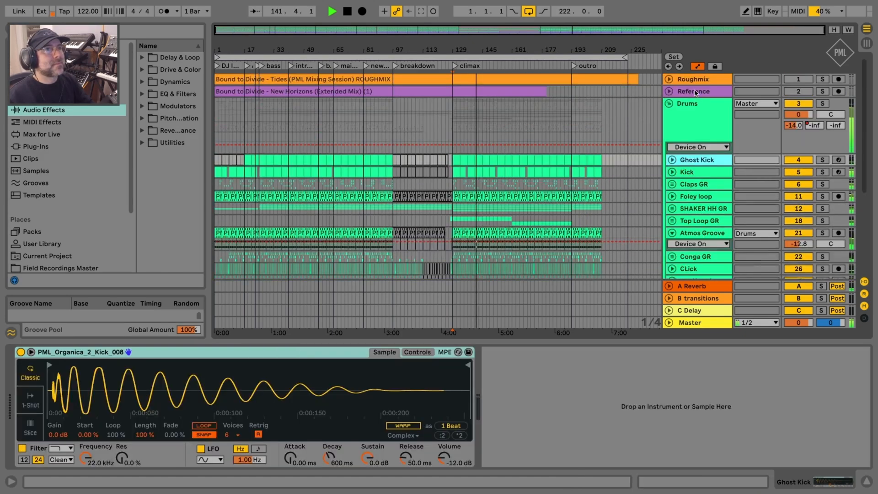
click(693, 103)
click(670, 104)
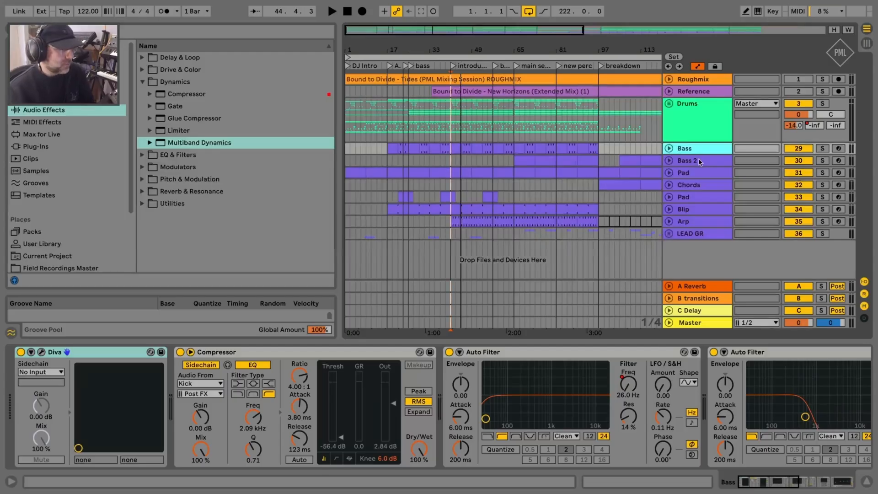
Step: Group the Bass and Bass 2 tracks and name the group "Bass GR"
click(700, 161)
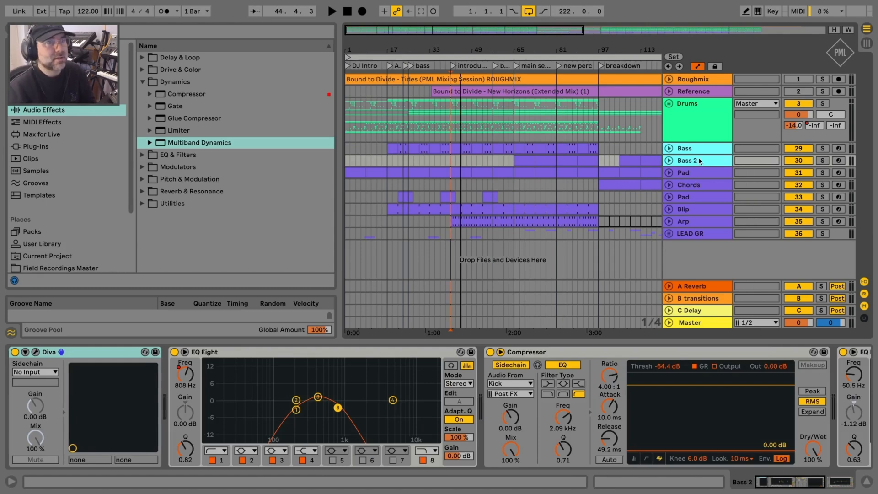
key(ctrl+g)
key(ctrl+r)
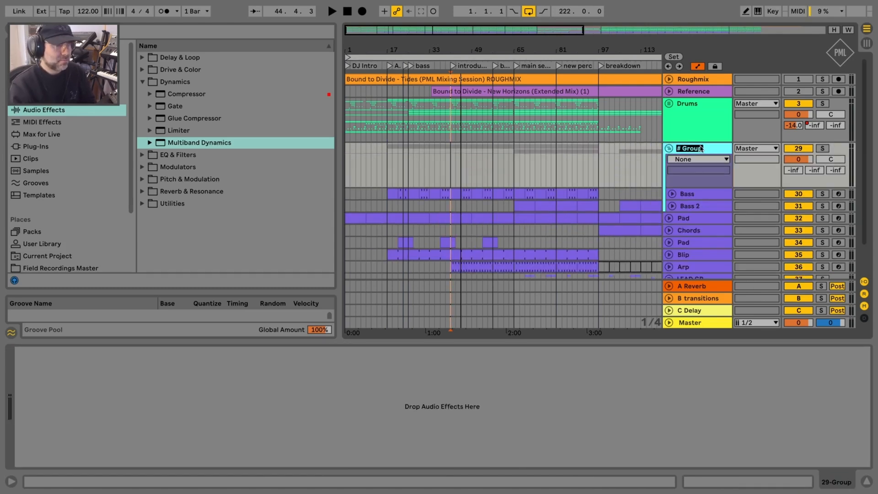
text(Ba)
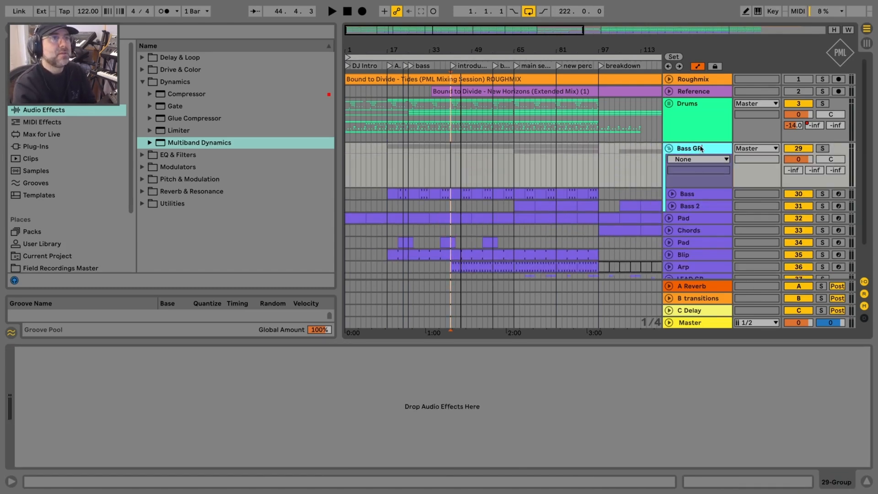
text(ss GR)
key(Return)
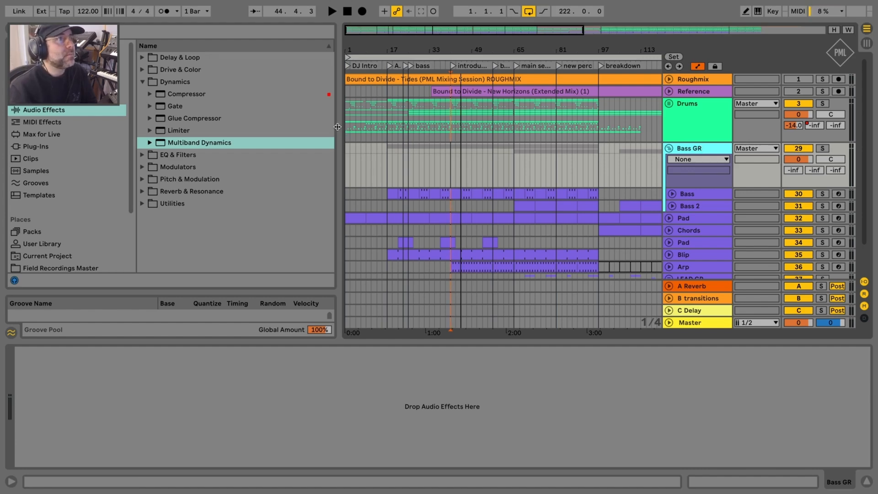
Step: Narrow the browser and review the devices of Bass and Bass 2, through to Bass 2's final EQ Eight
drag(338, 127, 229, 127)
click(704, 194)
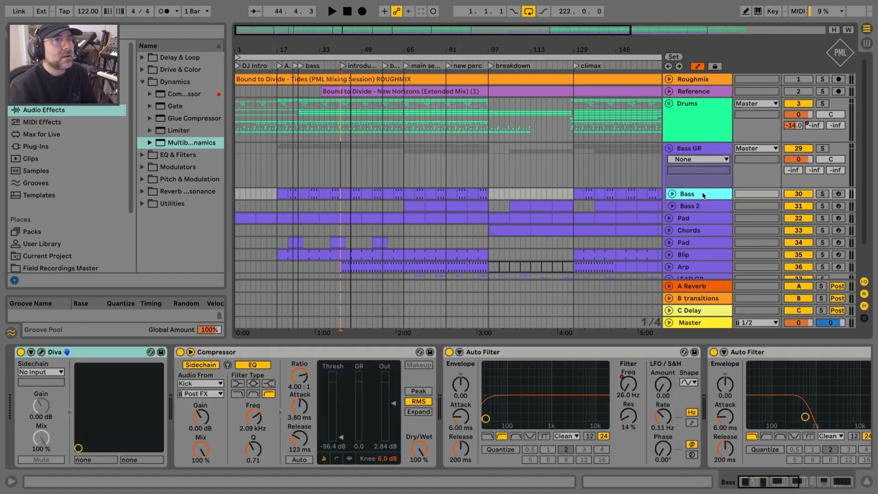
click(694, 206)
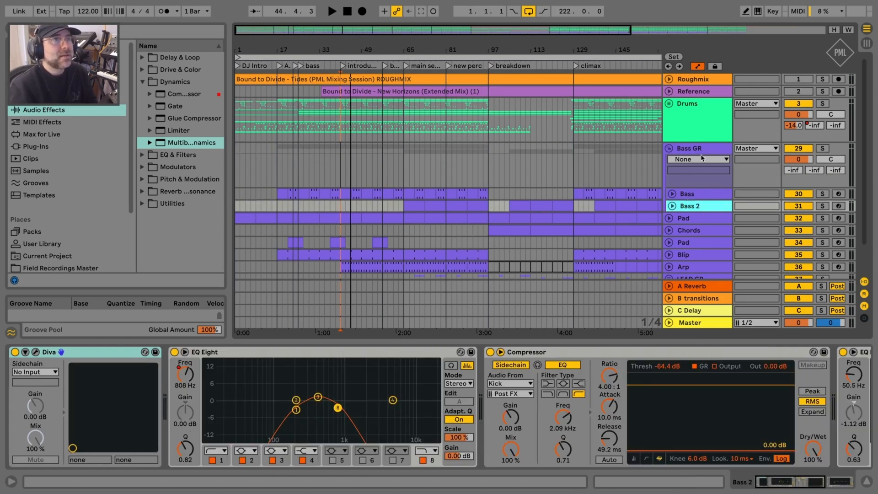
double_click(699, 206)
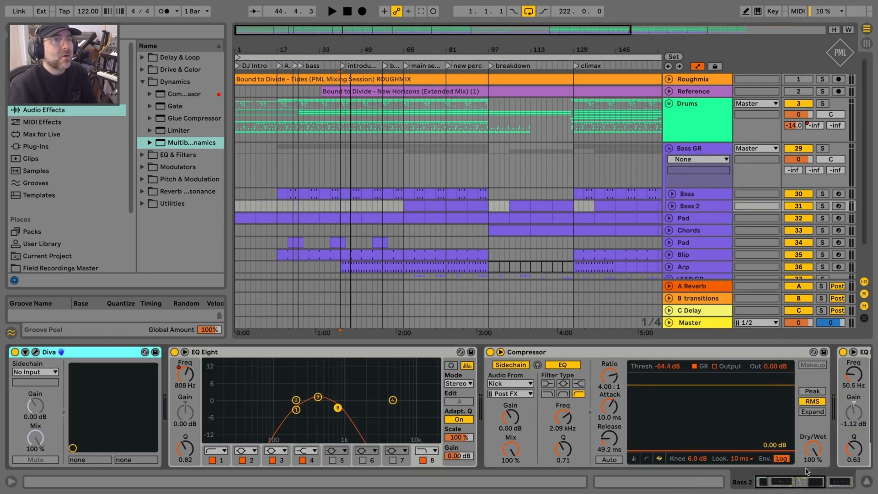
drag(810, 483, 837, 483)
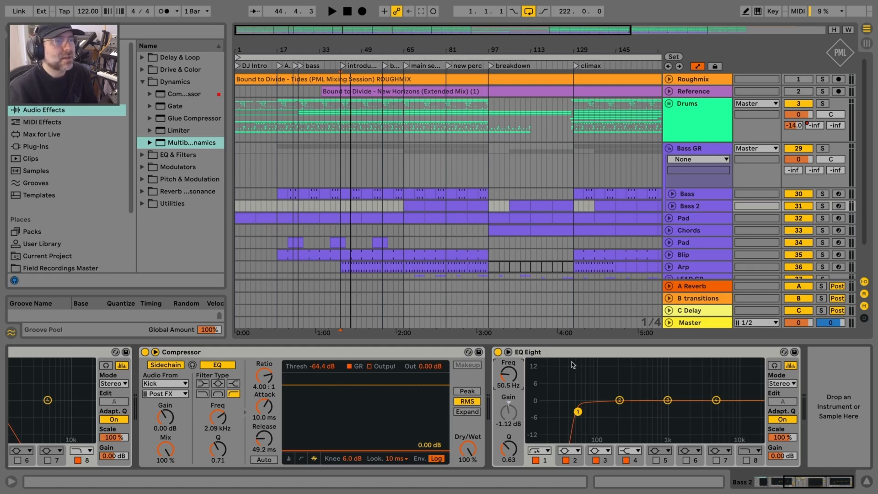
click(714, 206)
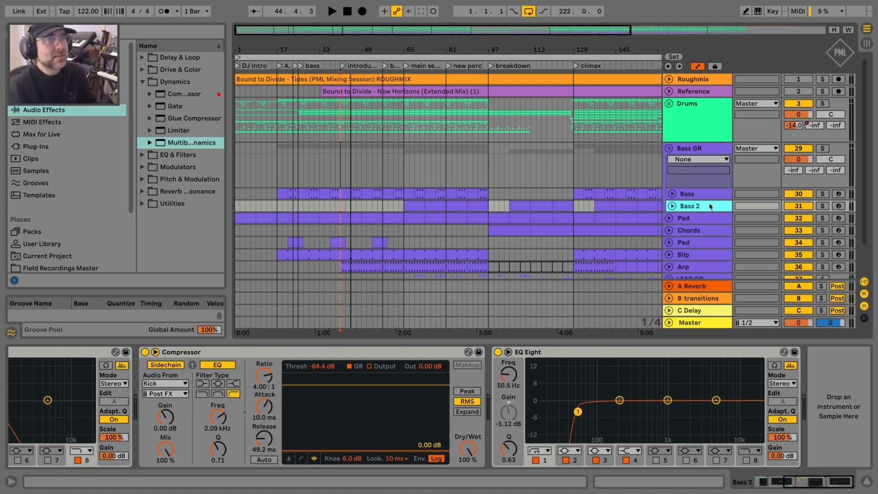
Step: Add Multiband Dynamics to Bass GR with the low-band input at -3.03 dB and the low crossover at 60.5 Hz
click(704, 151)
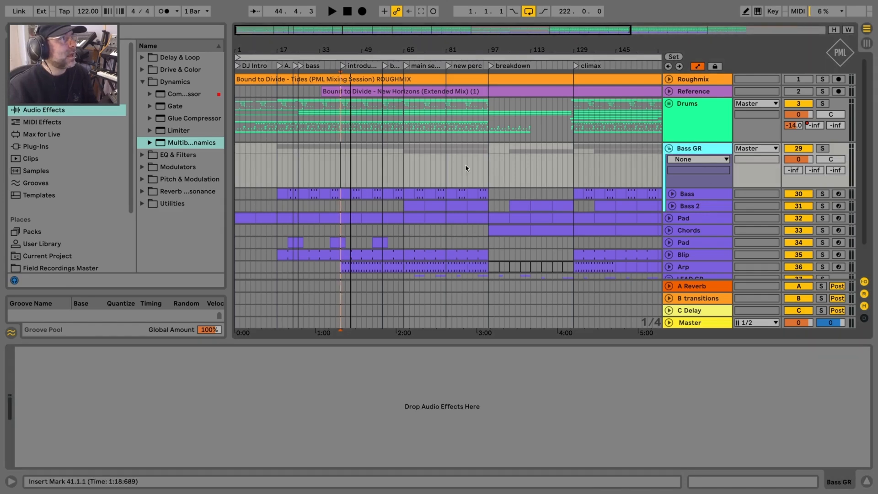
drag(189, 144, 200, 389)
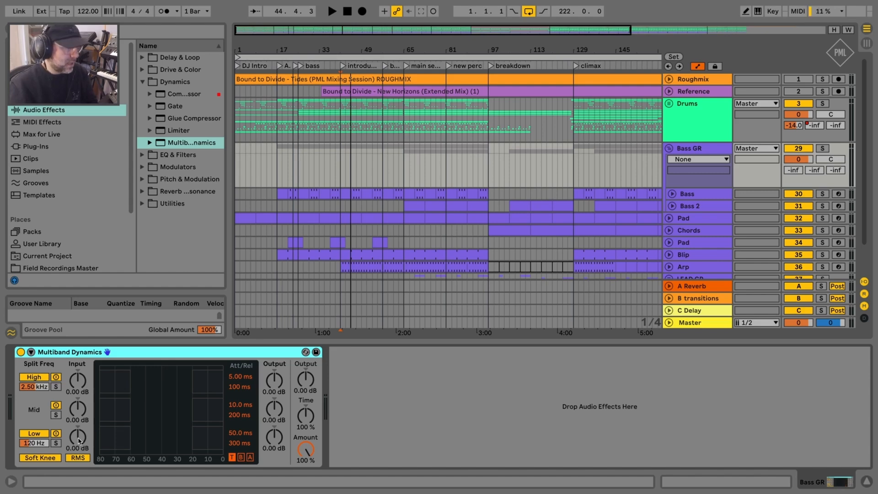
drag(78, 437, 78, 438)
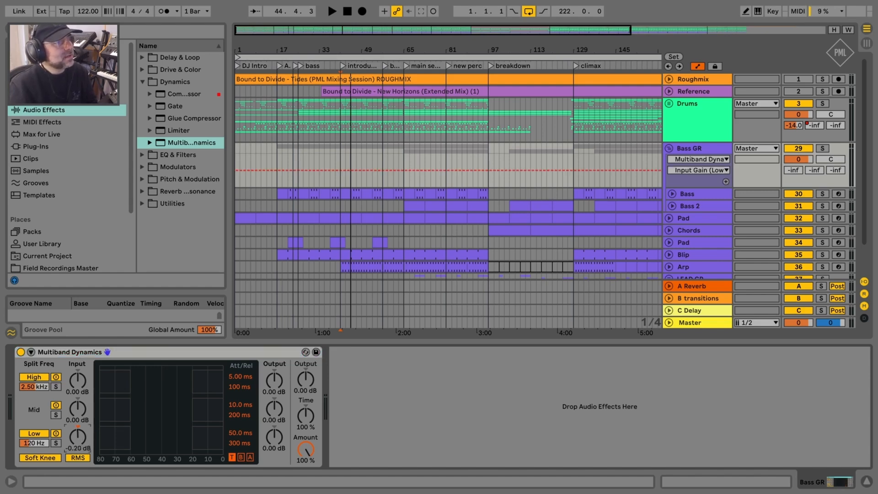
drag(78, 438, 78, 441)
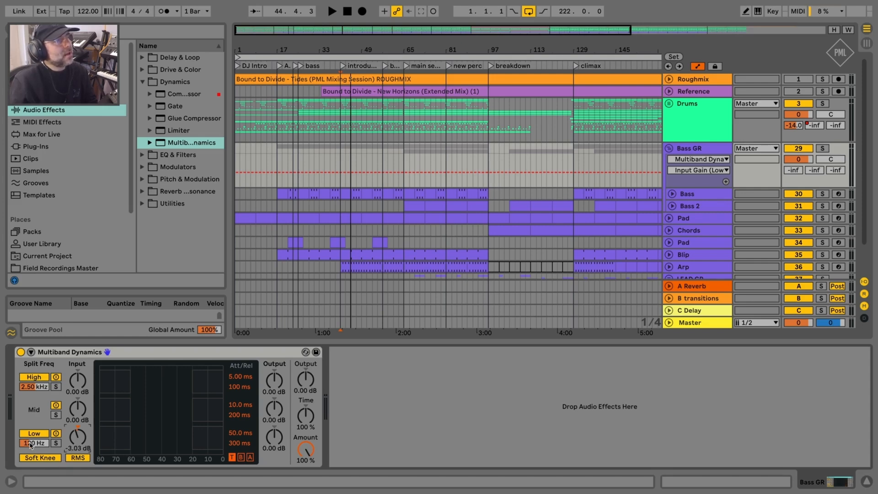
drag(25, 443, 26, 453)
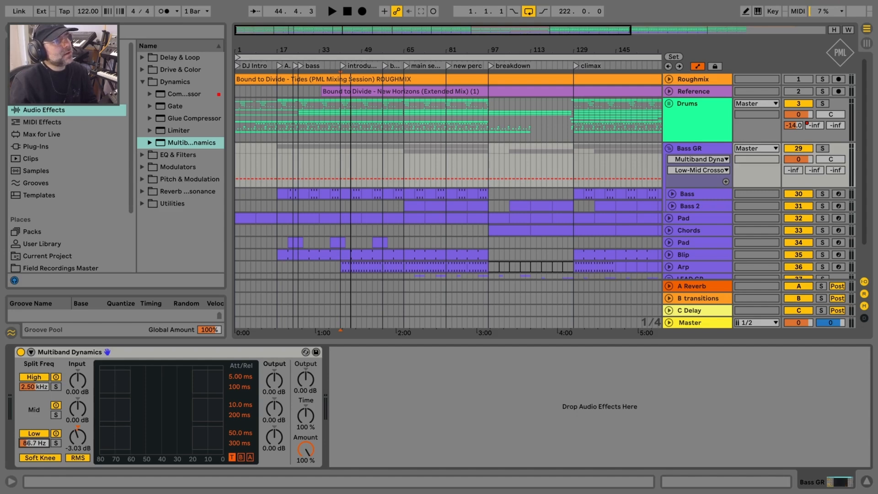
drag(34, 443, 33, 444)
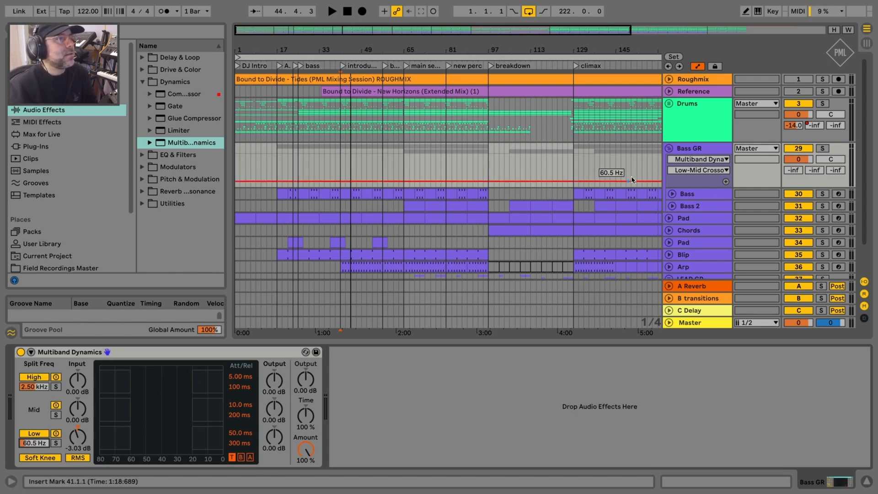
Step: Solo Bass GR and play it from the first Bass clip at bar 17 with its Multiband Dynamics shown
click(720, 150)
click(822, 149)
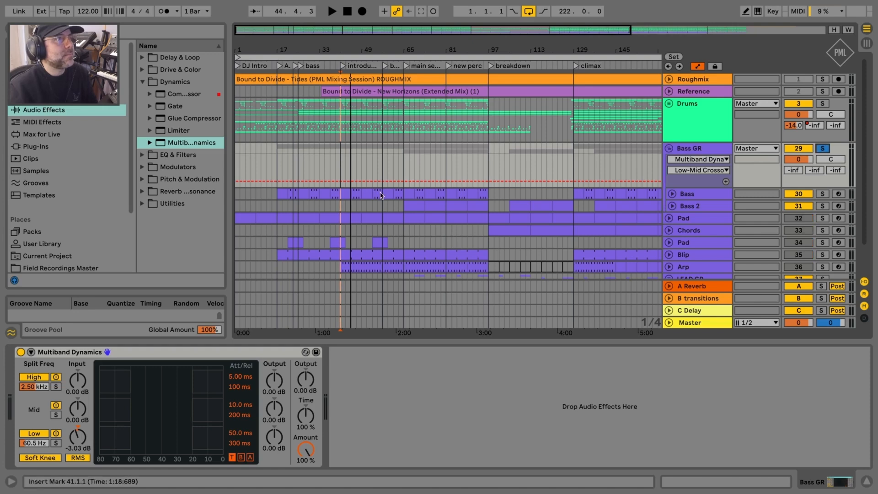
click(281, 194)
key(space)
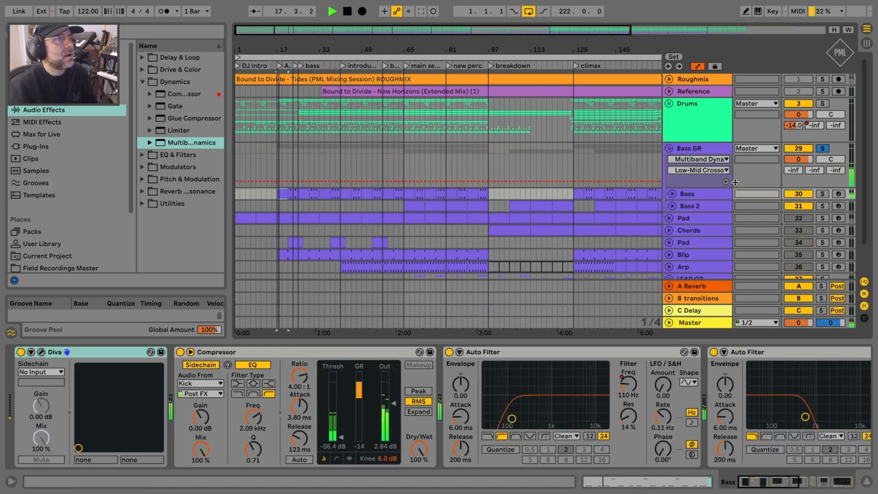
click(707, 150)
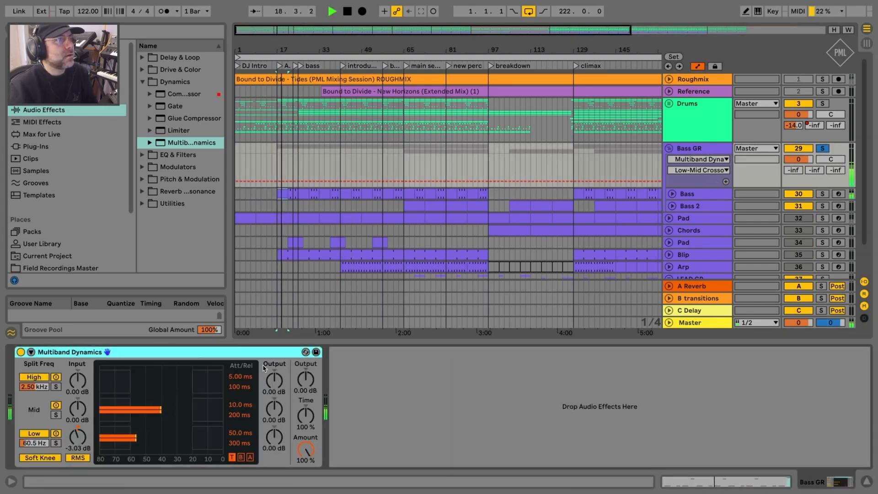
Step: Compare Bass GR with its Multiband Dynamics bypassed and active, and set the low-band input to -3.48 dB
click(20, 353)
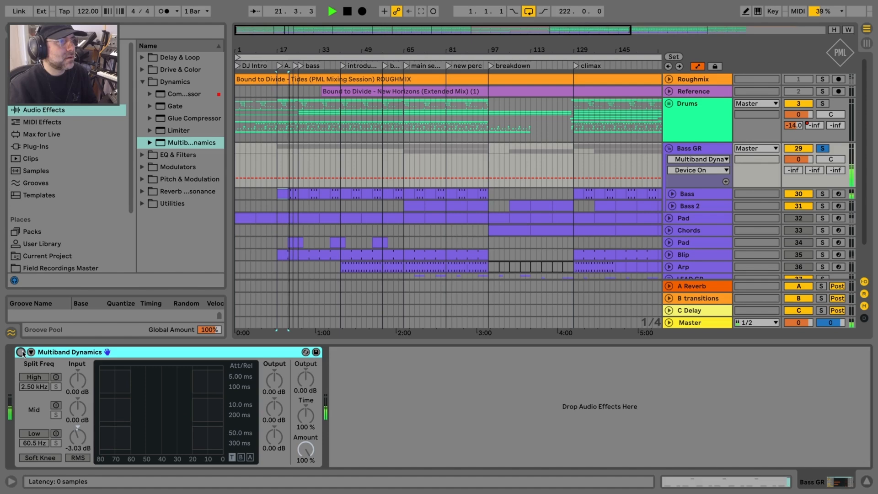
click(21, 352)
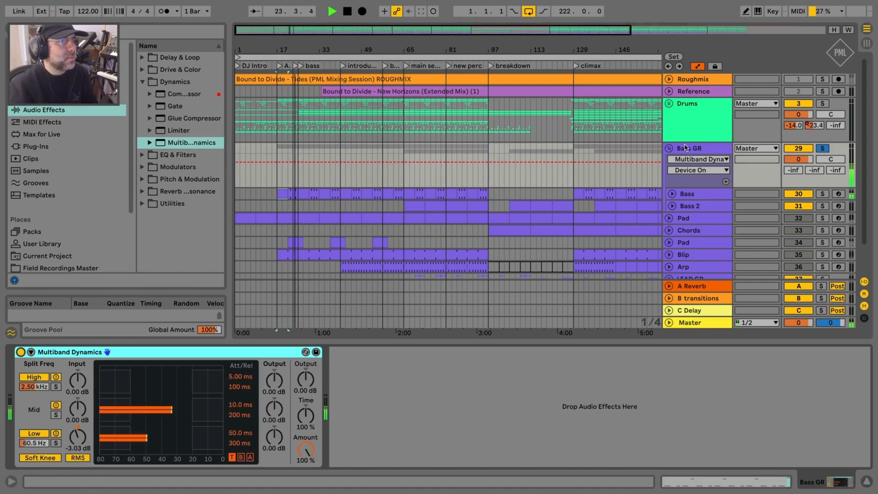
drag(78, 437, 77, 443)
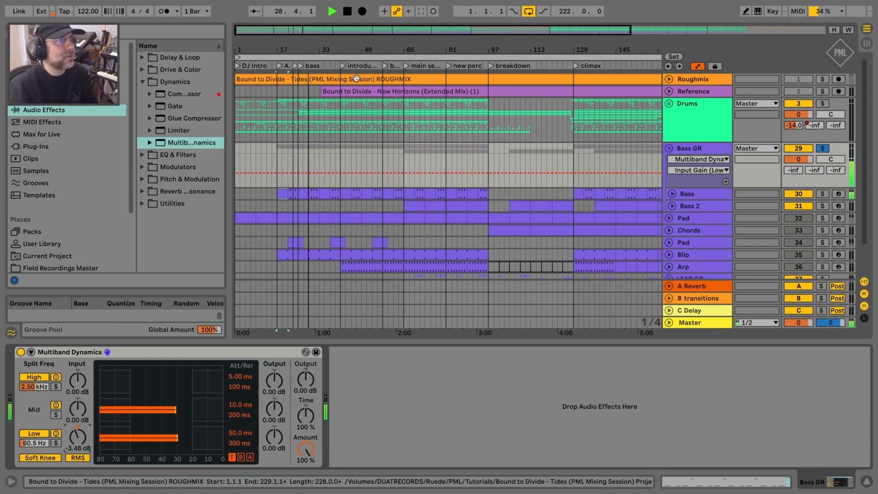
Step: Select the four-bar loop at bar 41, where "introduce arp" begins, and play it
key(space)
drag(236, 58, 340, 58)
drag(658, 59, 365, 58)
key(space)
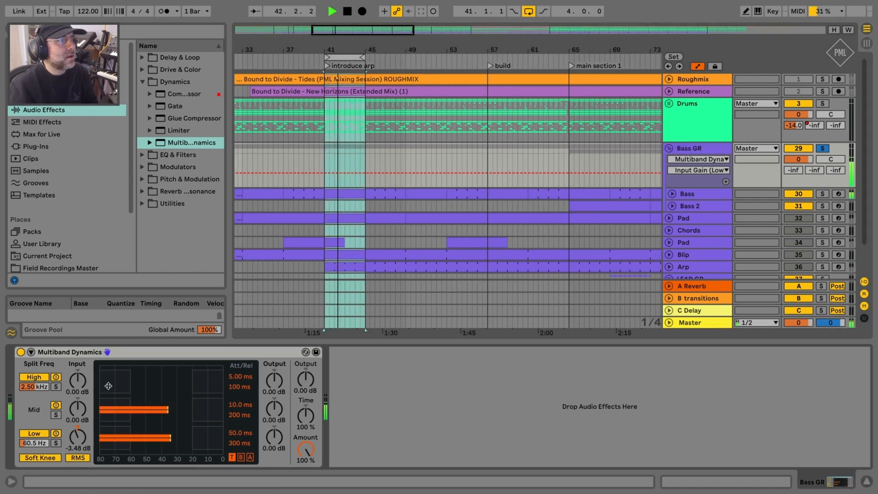
Step: Bypass and re-enable Multiband Dynamics on the soloed Bass GR to compare the looped sound, leaving it bypassed
click(21, 352)
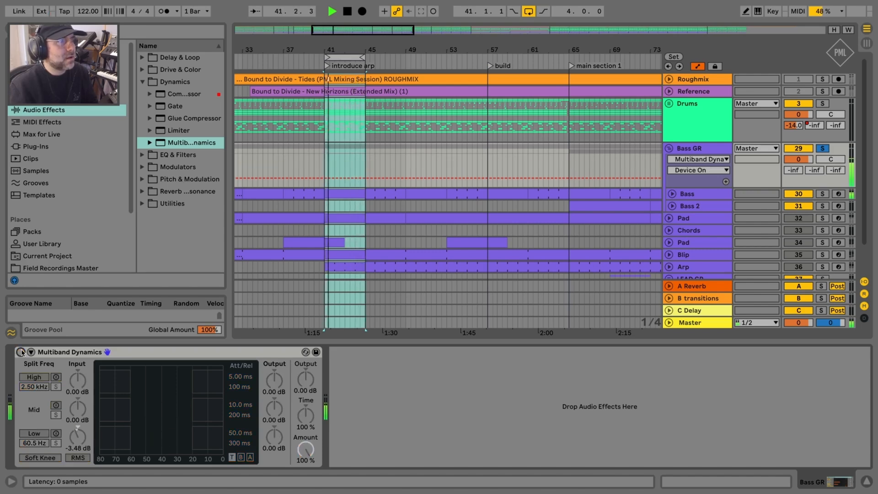
click(21, 352)
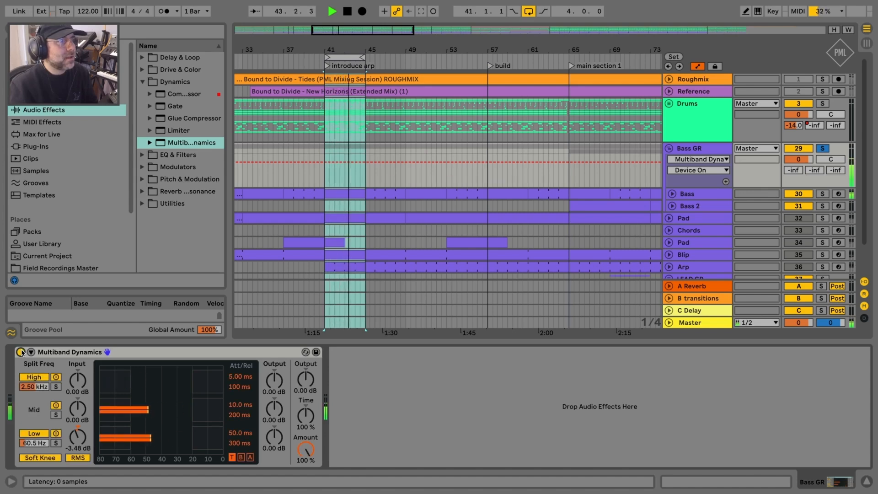
click(21, 352)
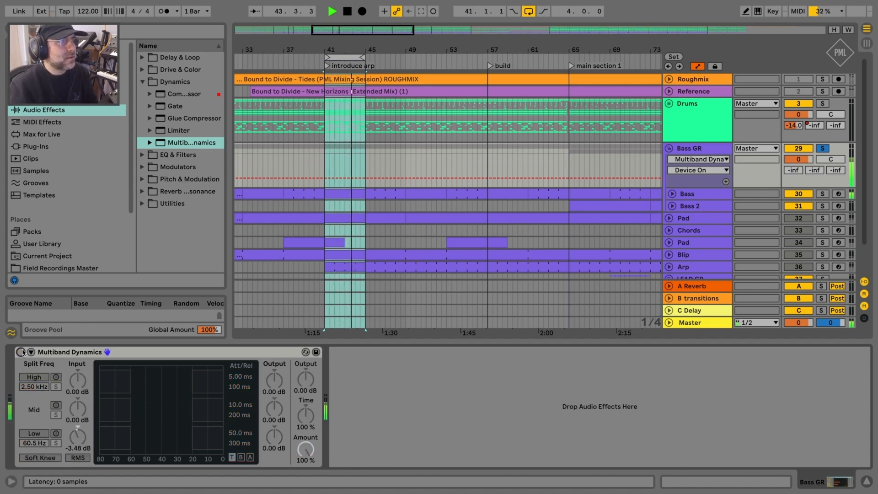
Step: Solo Drums alongside Bass GR, compare the loop with Multiband Dynamics on and off, and stop playback with it on
click(823, 104)
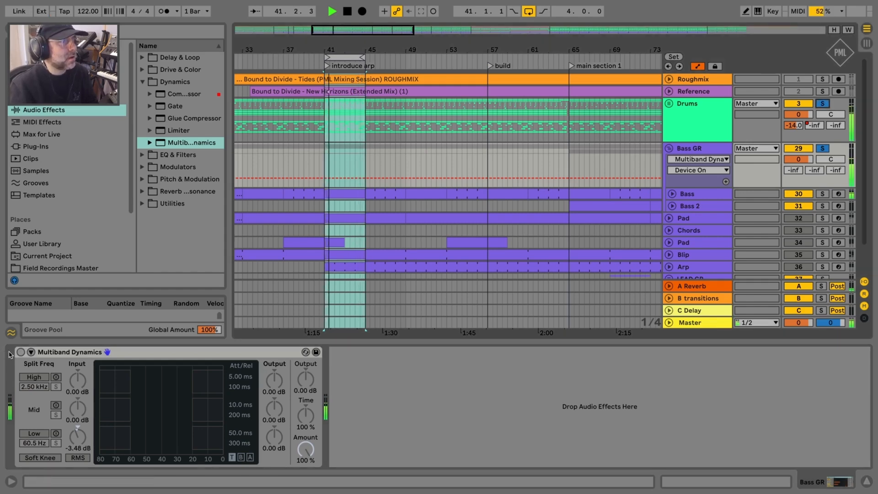
click(21, 352)
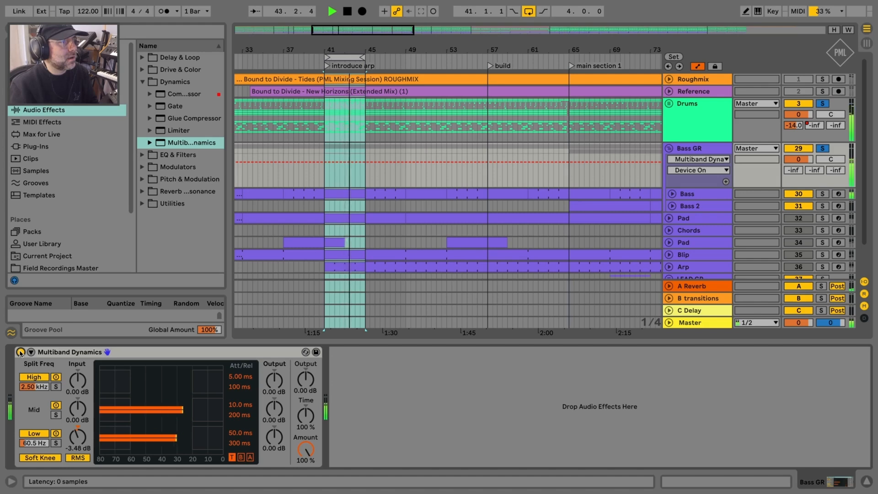
click(21, 352)
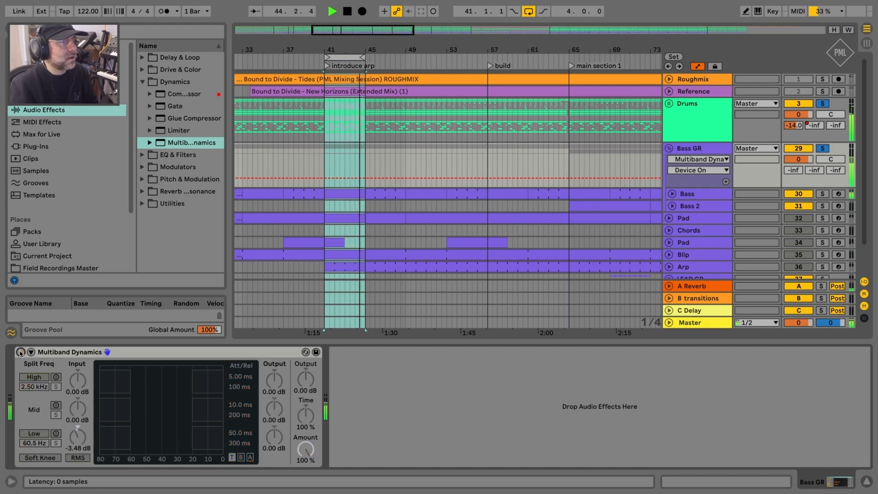
click(21, 352)
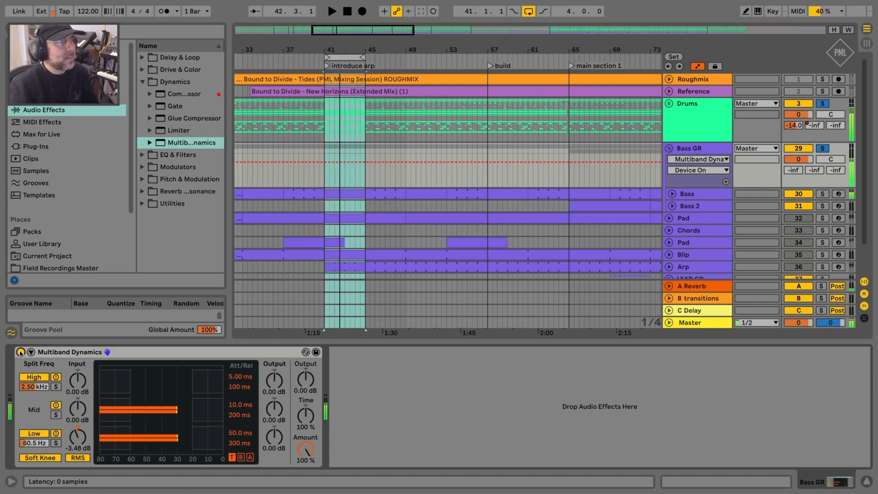
key(space)
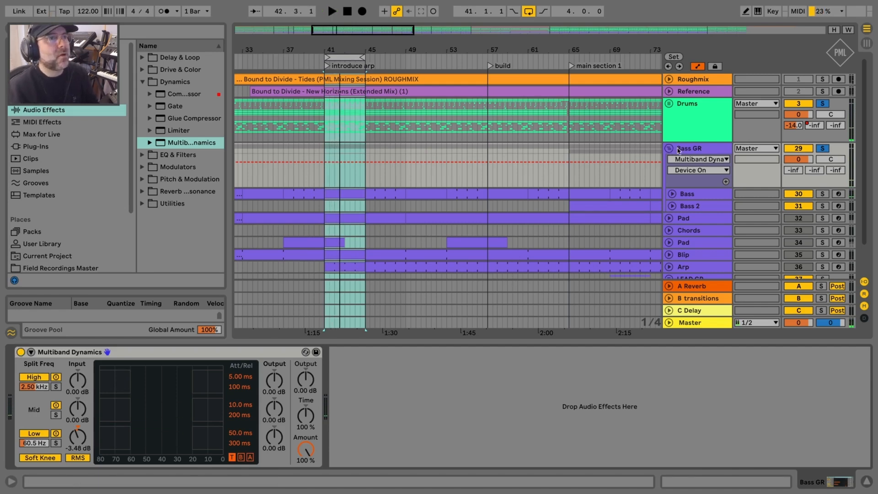
Step: Collapse Bass GR, review the effects on the Drums and Bass groups, and take both groups out of solo
double_click(701, 150)
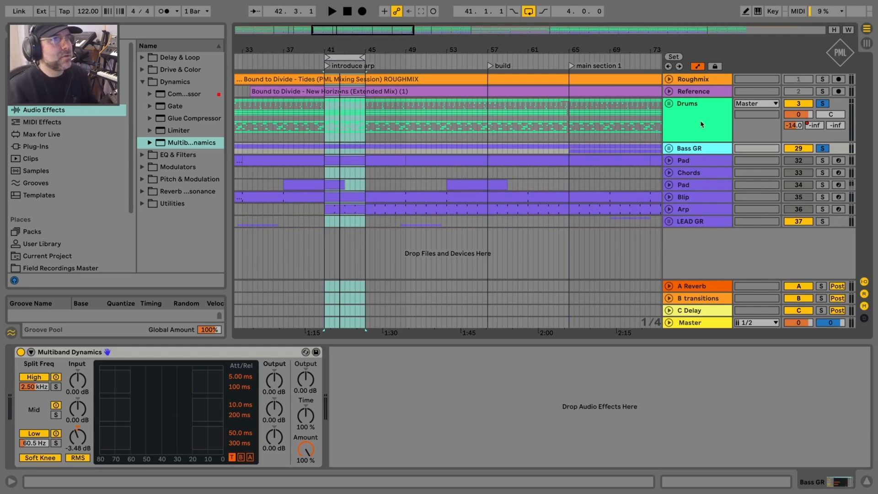
click(703, 109)
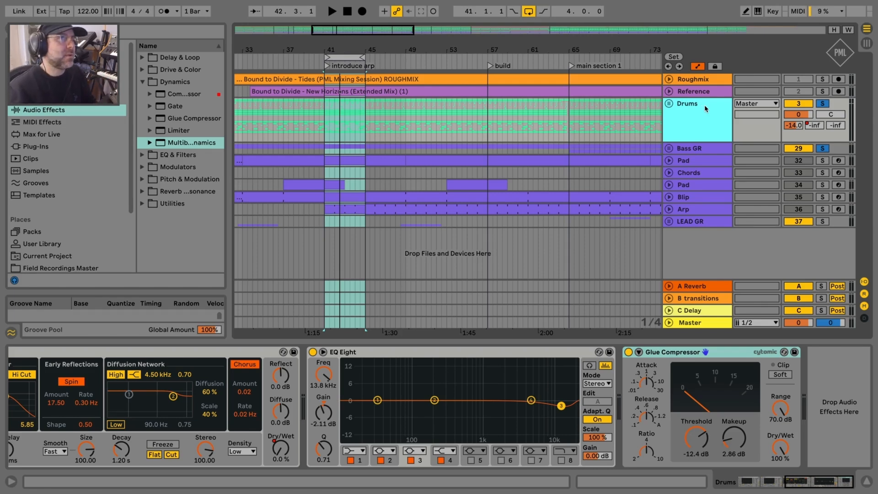
click(685, 153)
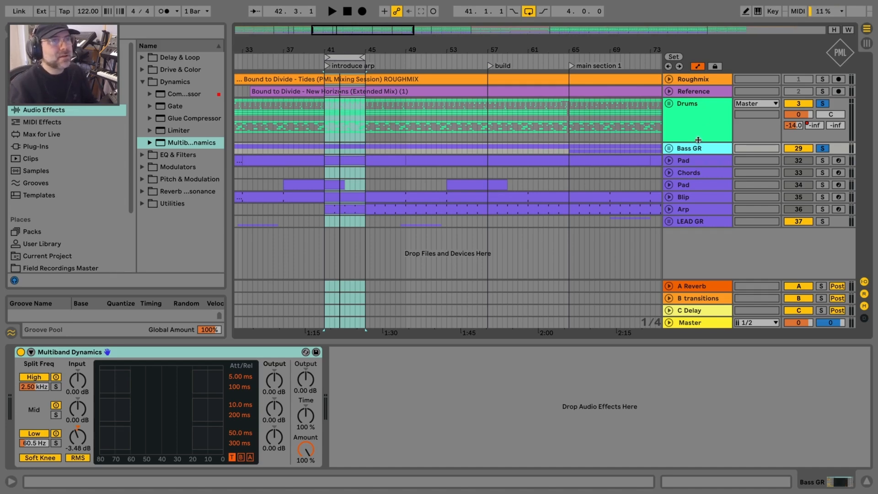
click(697, 107)
click(822, 104)
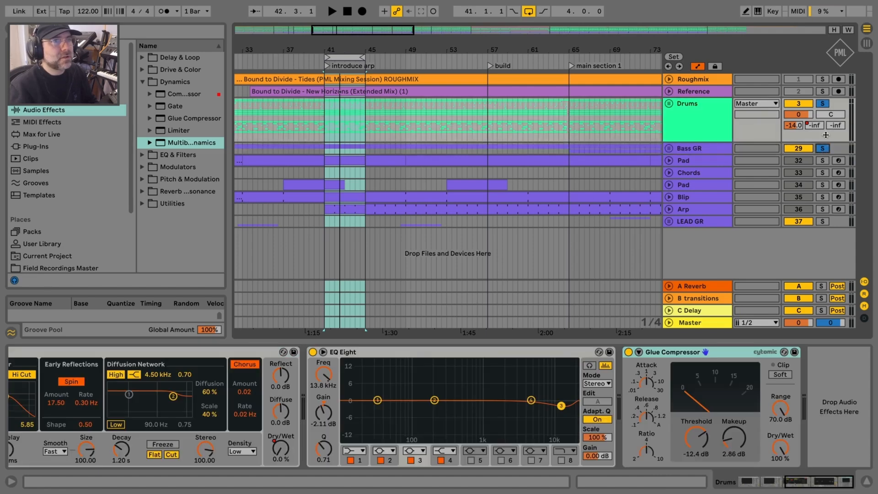
Step: Revisit the device chain of the Drums group, followed by that of Bass GR
click(722, 108)
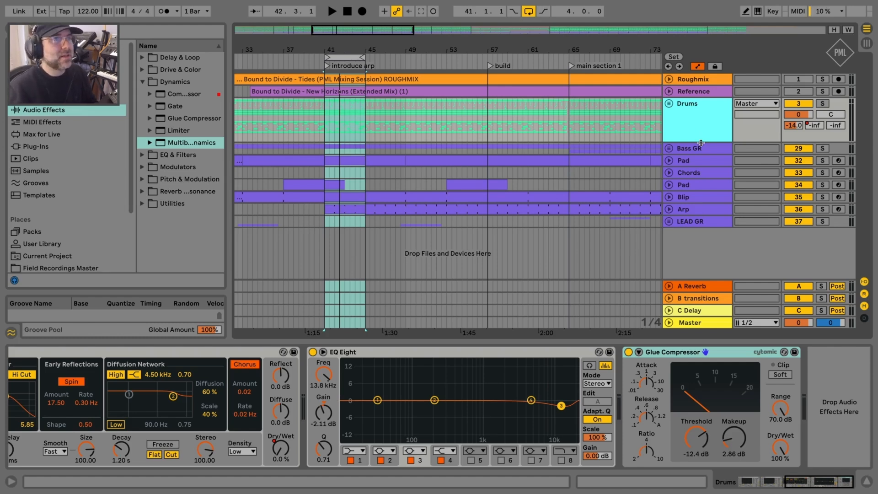
click(701, 146)
click(703, 103)
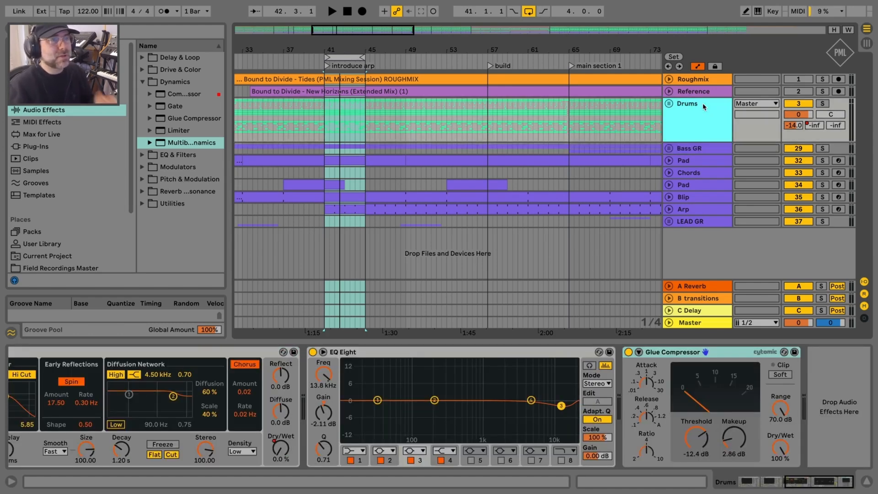
click(699, 150)
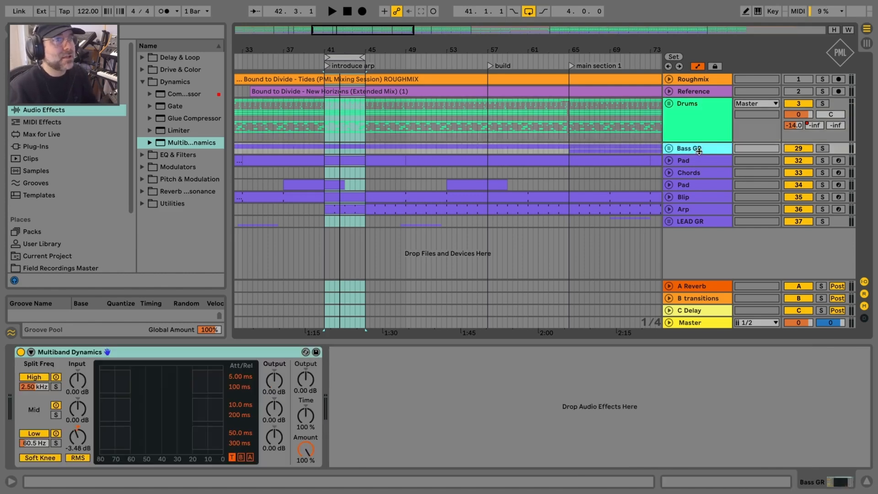
Step: Unfold the LEAD GR group to show its Lead, Lead 2, Rev Lead and Flourish tracks
click(717, 221)
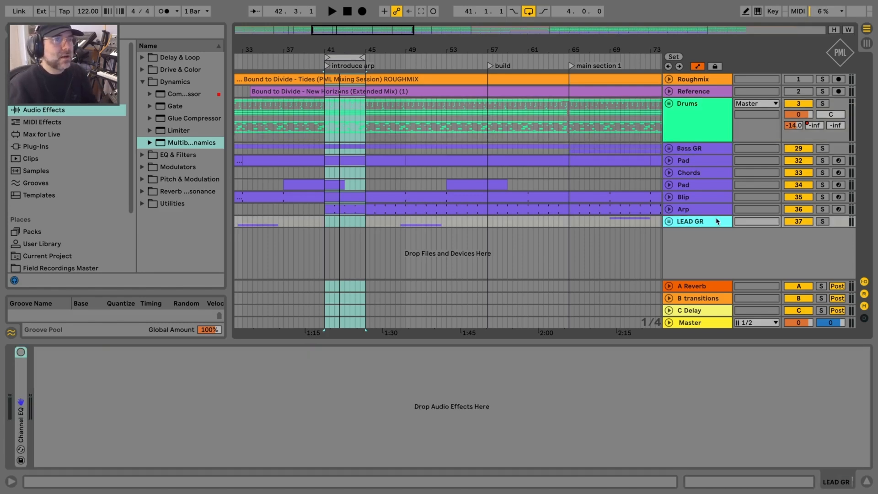
click(669, 222)
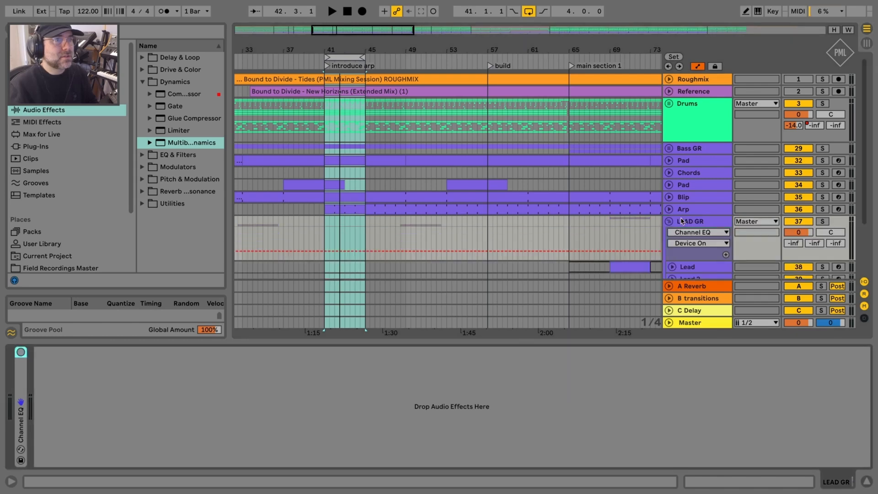
scroll(640, 235, down, 3)
scroll(676, 239, up, 1)
scroll(691, 247, down, 1)
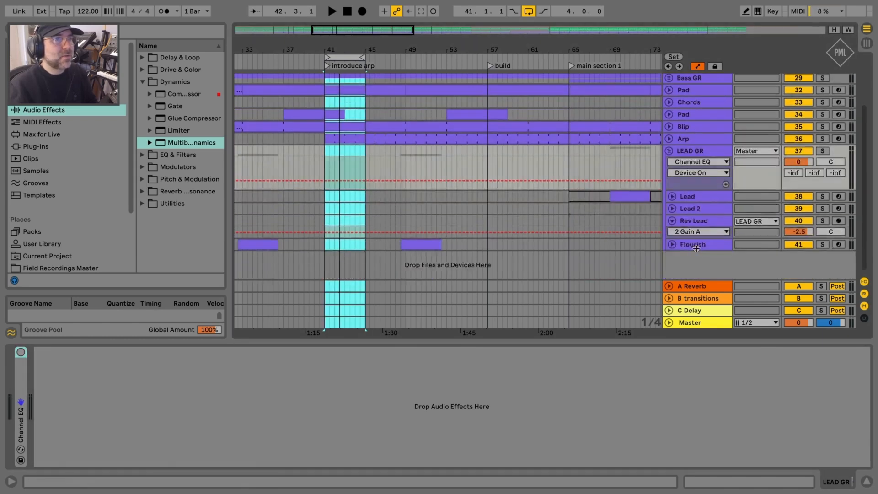
Step: Review the Flourish track's devices from Diva through to Utility and select its clip near bar 49
click(648, 249)
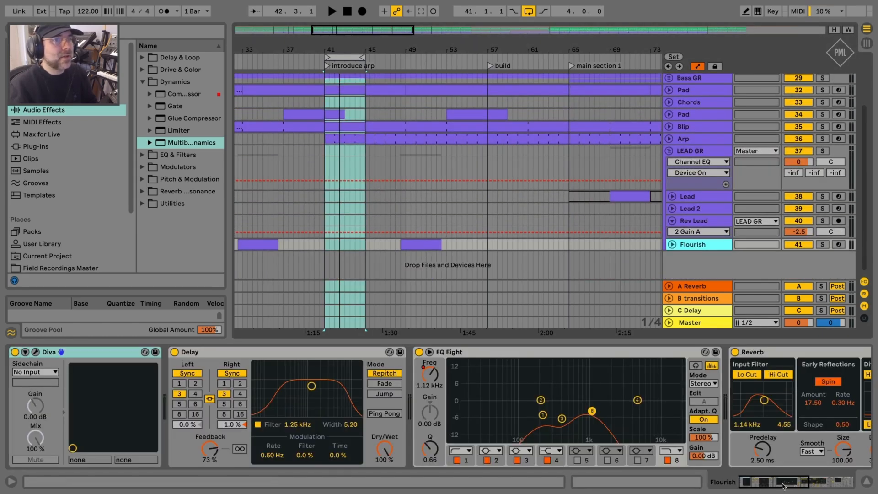
drag(785, 486, 832, 491)
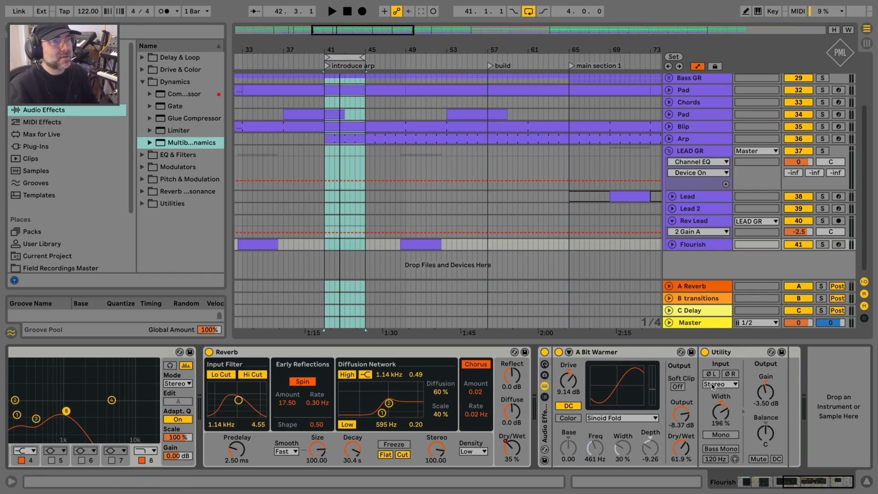
click(592, 352)
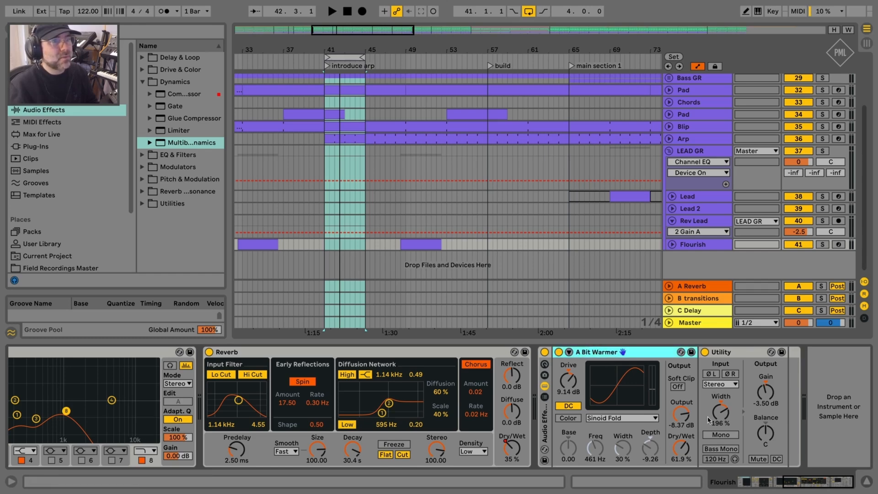
click(757, 483)
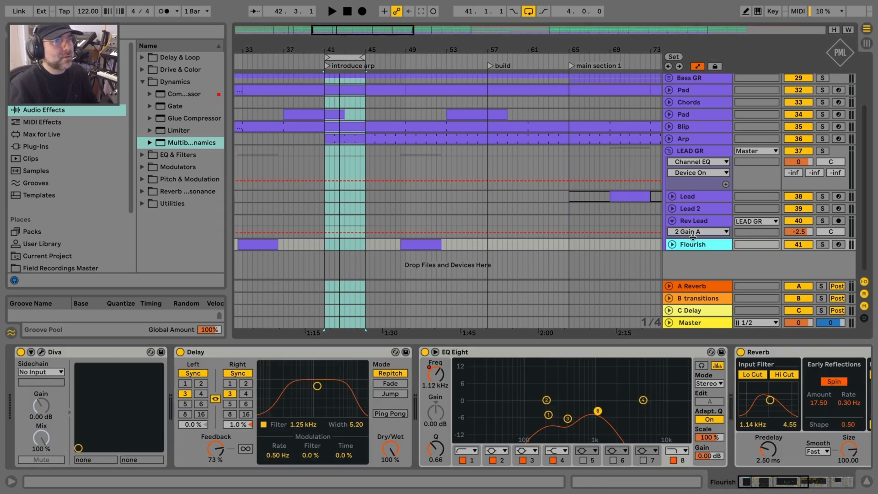
click(696, 221)
click(422, 244)
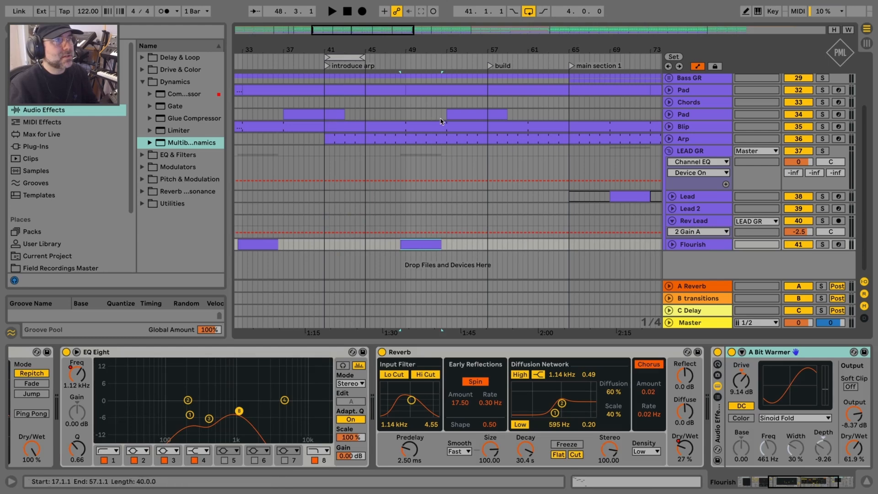
Step: Show LEAD GR's devices and select the four-bar loop range starting at bar 41
click(693, 151)
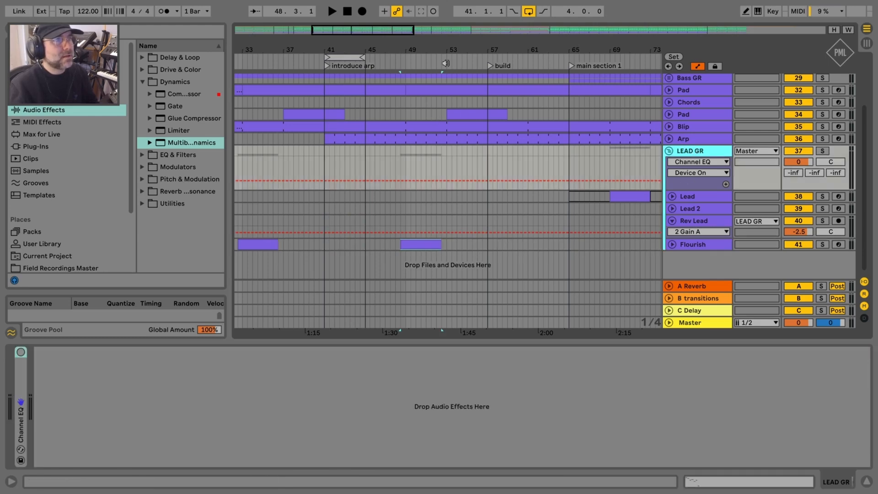
drag(423, 53, 423, 52)
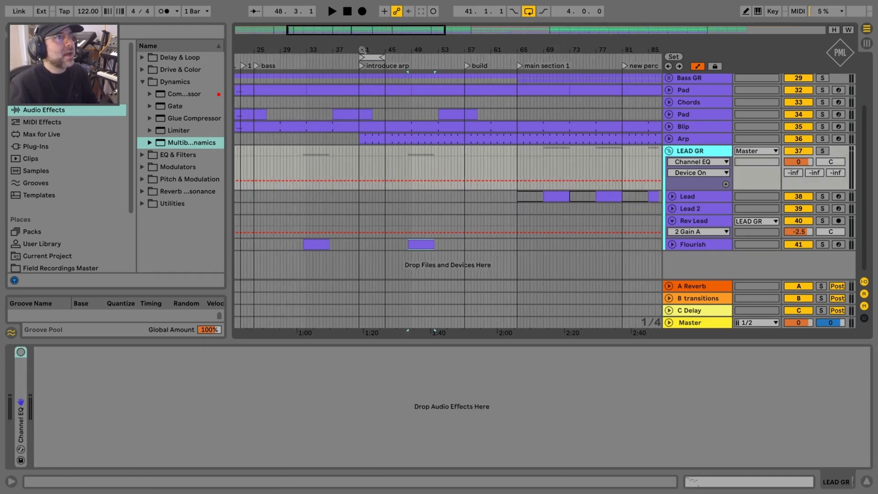
drag(364, 50, 375, 54)
click(375, 56)
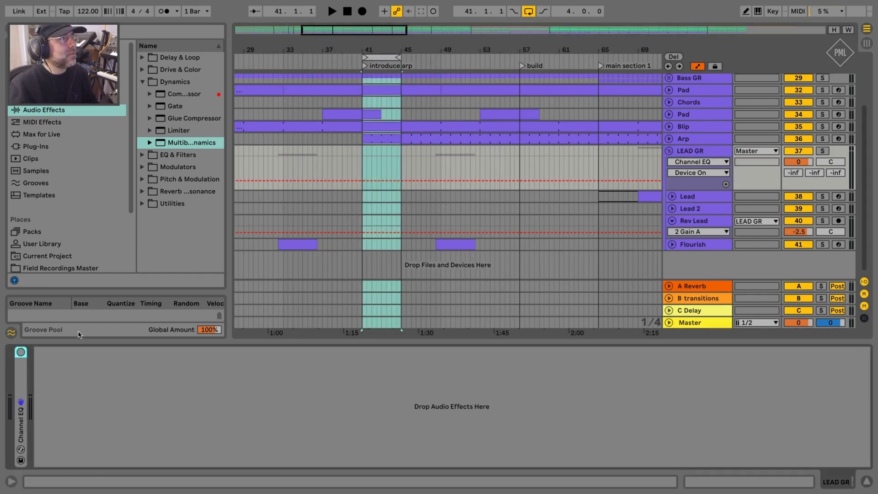
Step: Expand and enable LEAD GR's Channel EQ, with High at 5.9 dB and Output at -2.0 dB
double_click(24, 369)
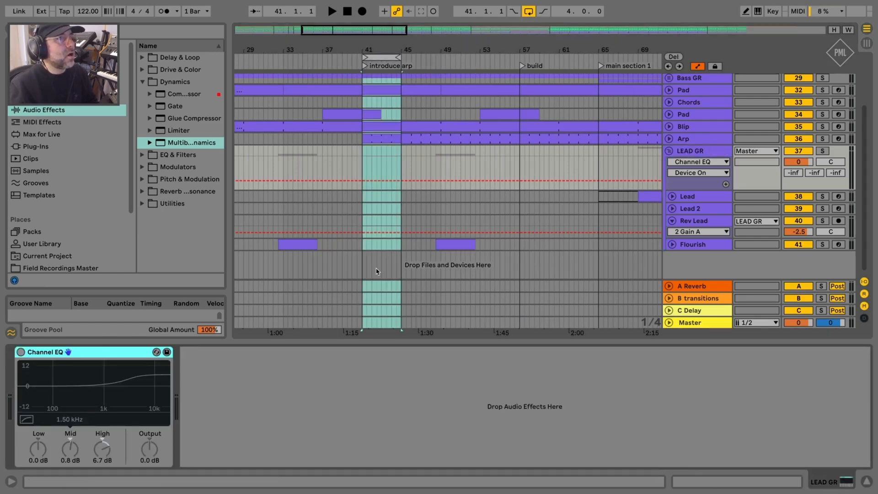
click(21, 352)
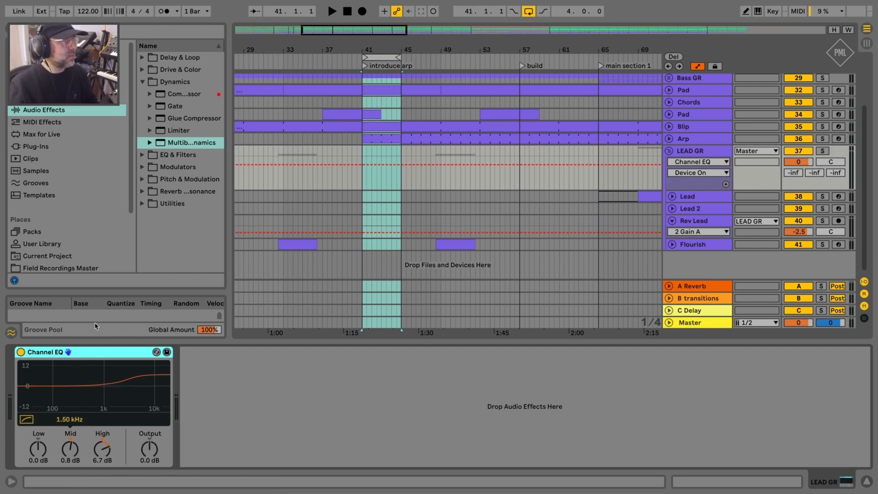
click(704, 151)
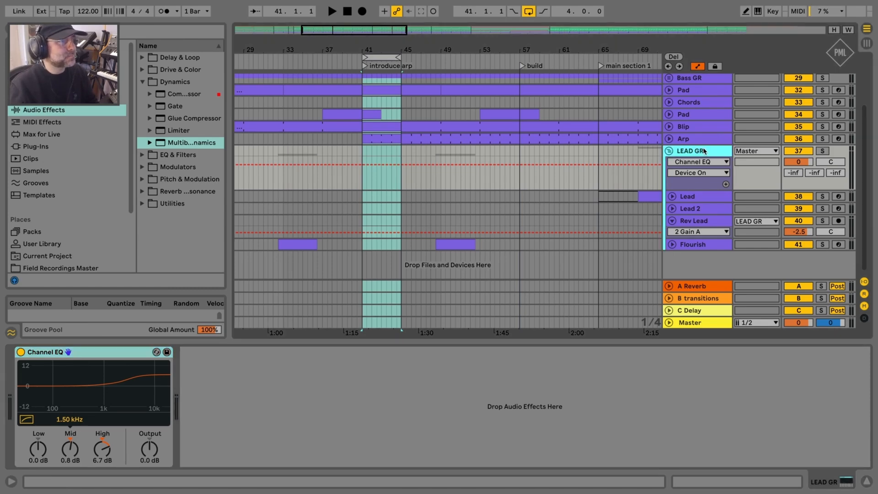
click(89, 352)
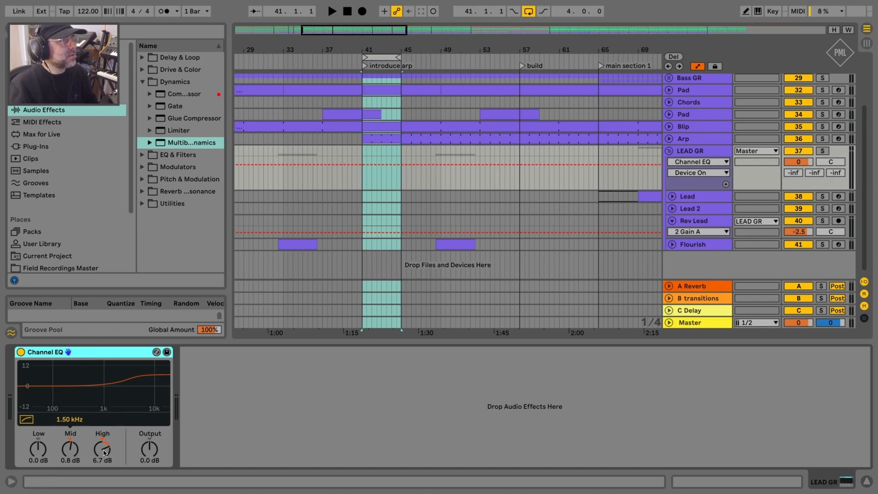
drag(103, 453, 150, 462)
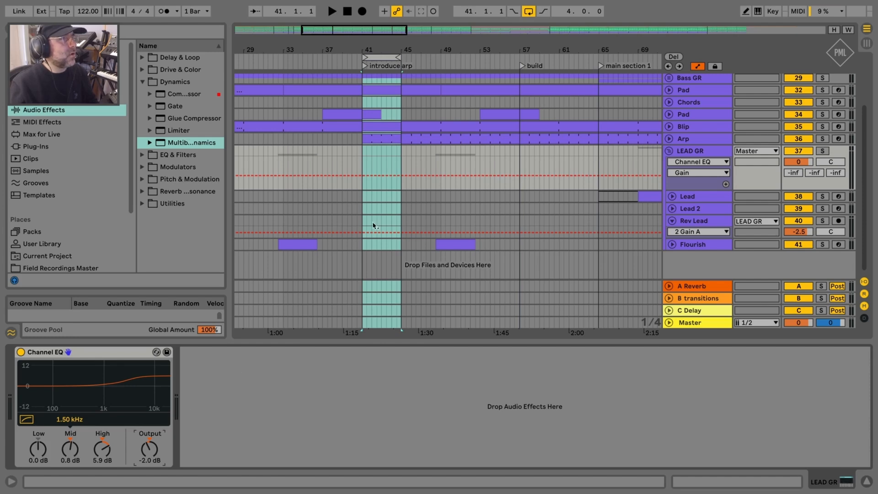
Step: Move the four-bar loop to bar 125, start playback and solo the LEAD GR group
click(374, 56)
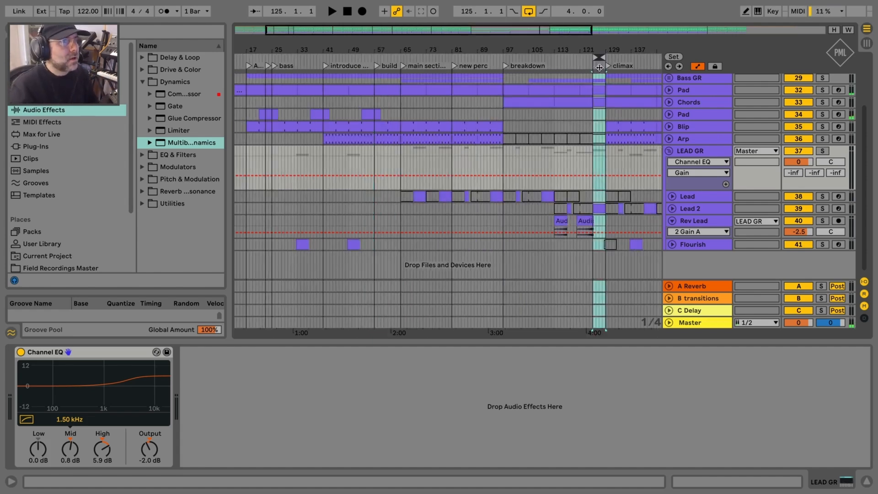
key(space)
click(823, 151)
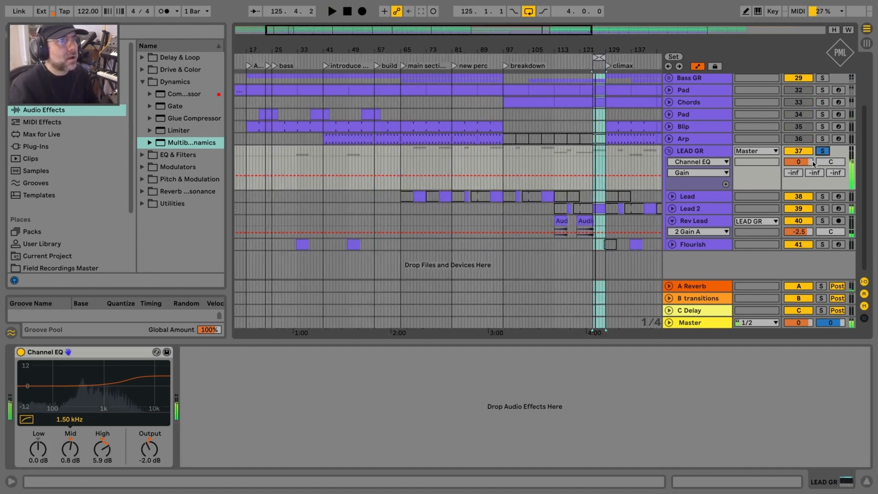
Step: Compare the soloed LEAD GR with its Channel EQ bypassed and enabled, ending playback and the solo with the EQ on
click(21, 352)
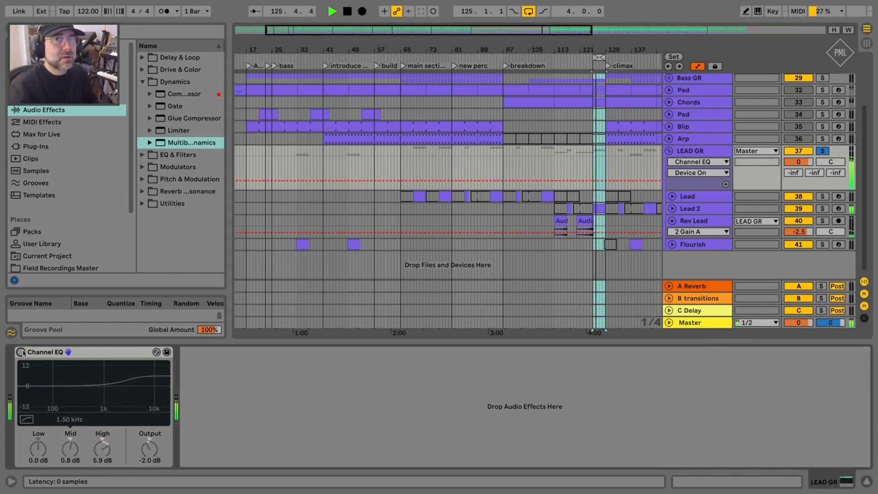
key(space)
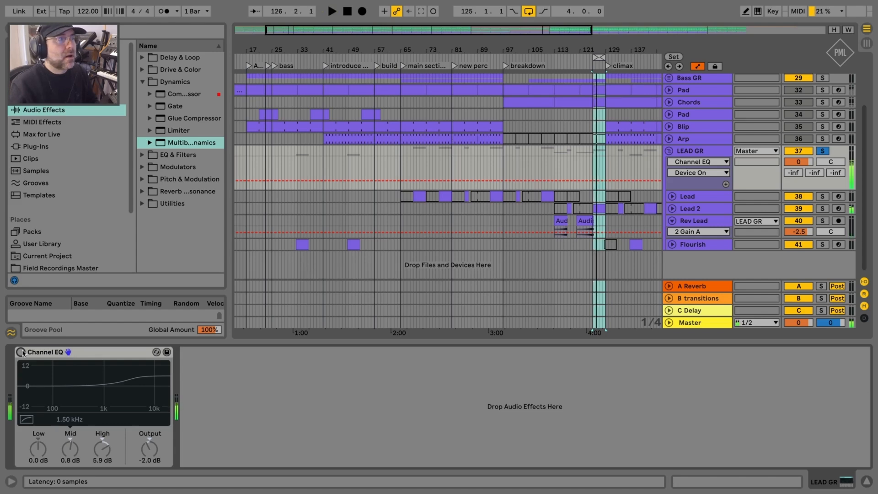
click(21, 353)
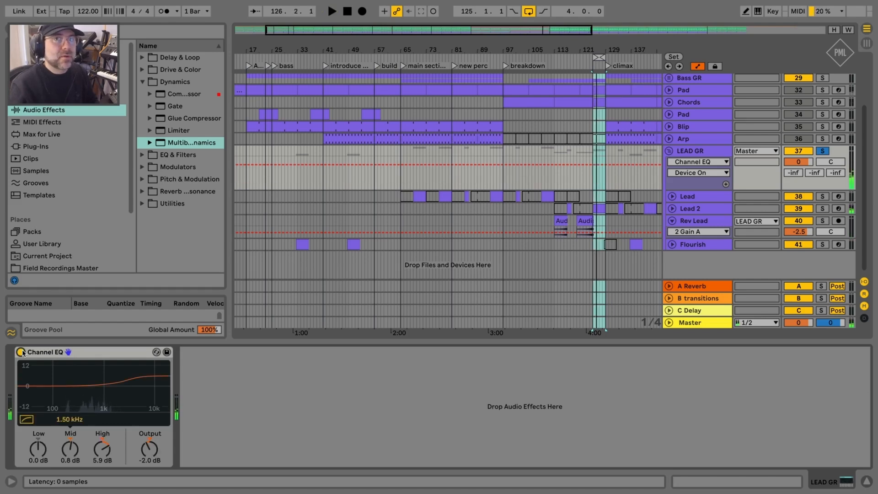
key(space)
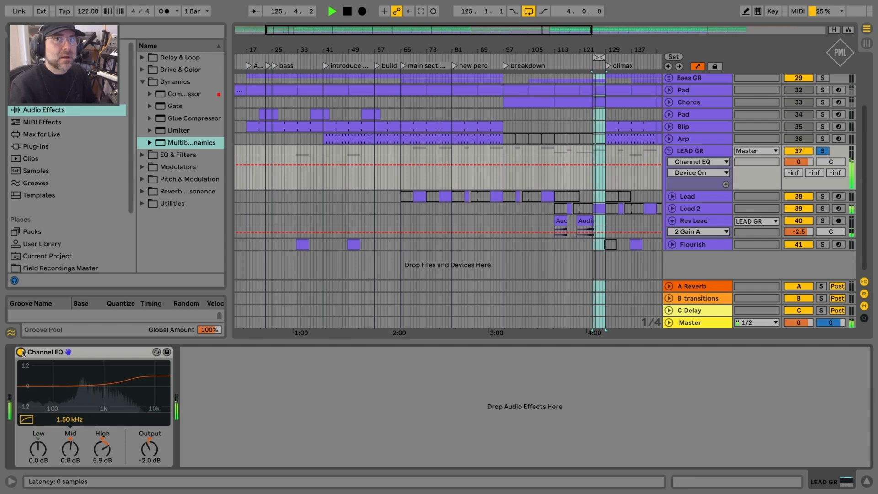
click(21, 352)
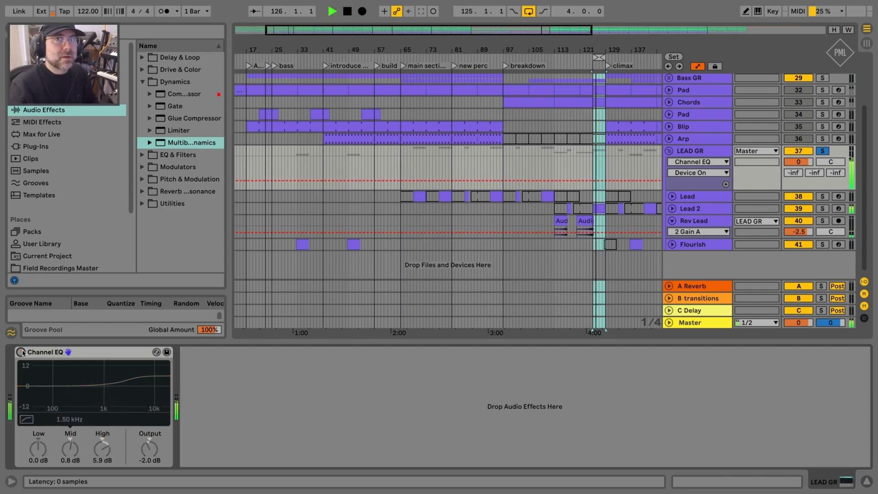
click(21, 353)
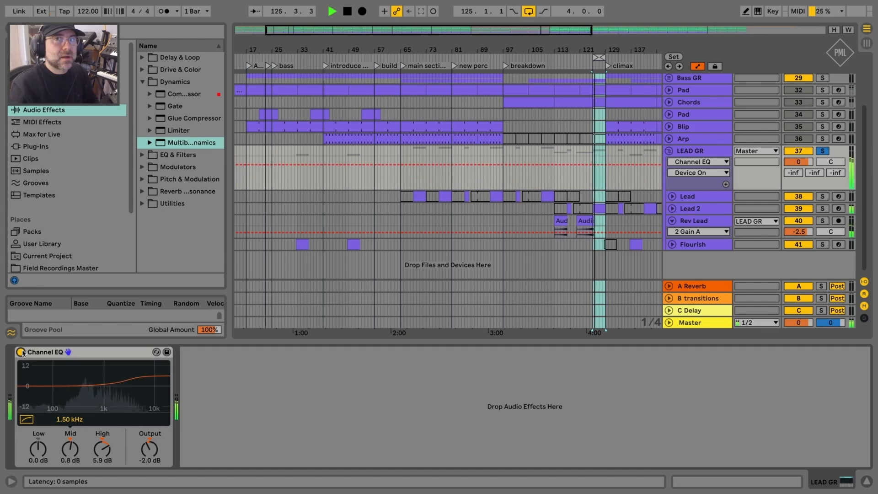
key(space)
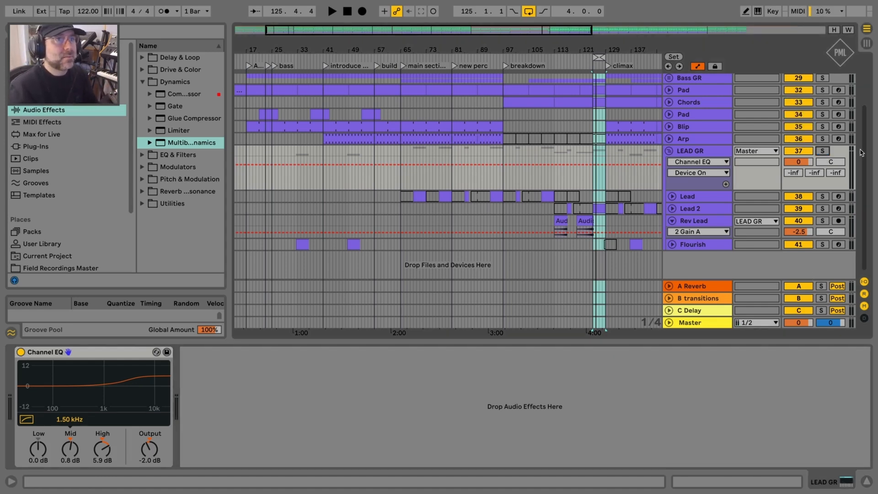
Step: Fold the LEAD GR group, select the Reference track and extend the loop to 24 bars starting at bar 125
drag(863, 151, 865, 101)
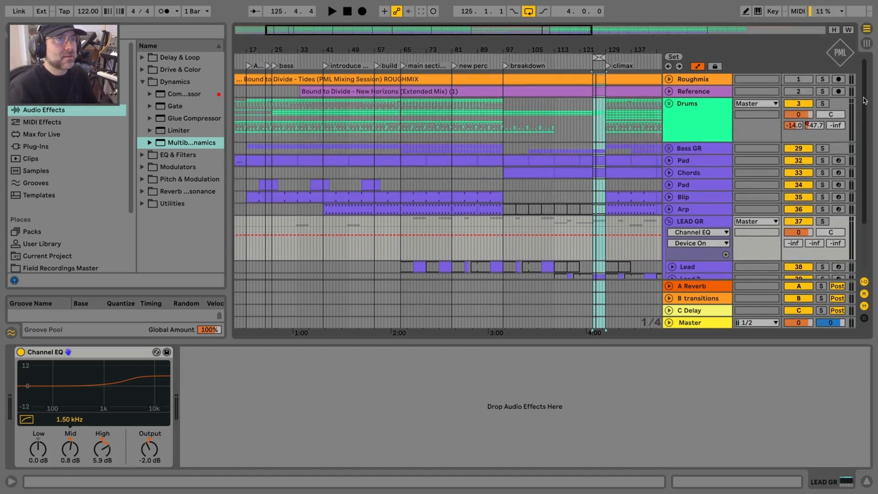
click(669, 222)
click(716, 106)
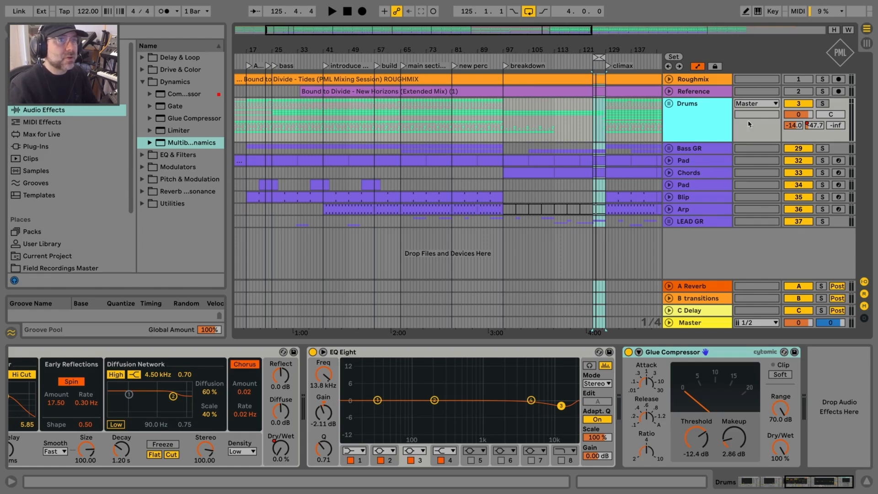
click(726, 91)
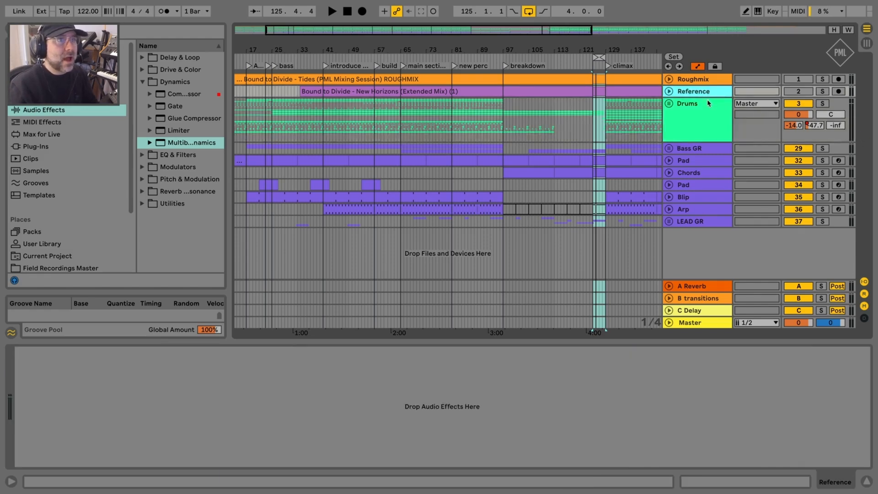
click(708, 102)
click(714, 93)
drag(605, 49, 659, 58)
Step: Enable the Master track's Auto Filter, a 148 Hz low-pass, and return to the arrangement
click(867, 43)
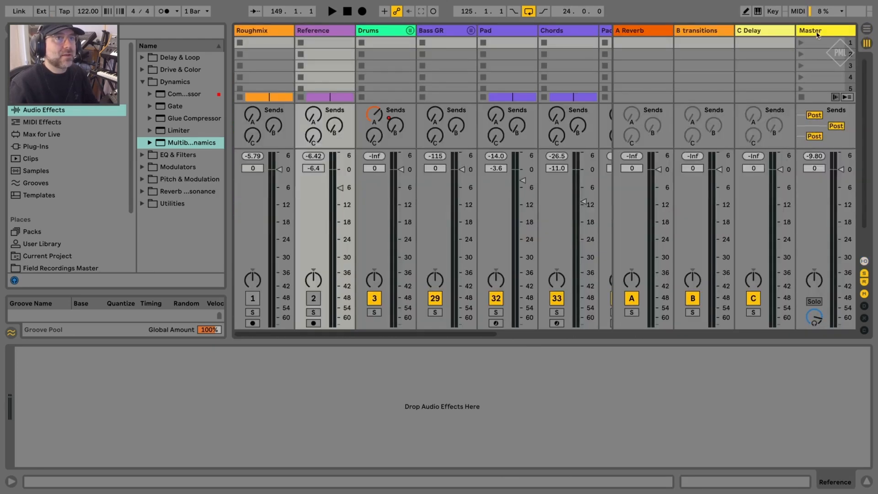
click(818, 35)
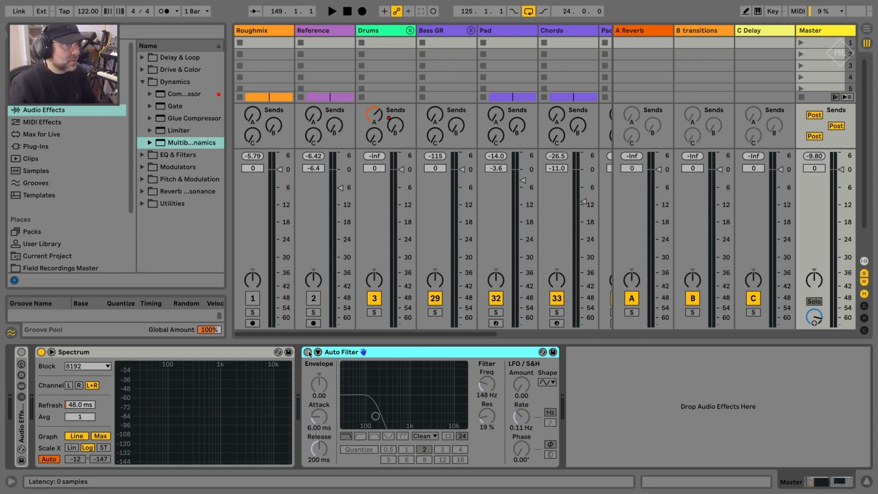
key(0)
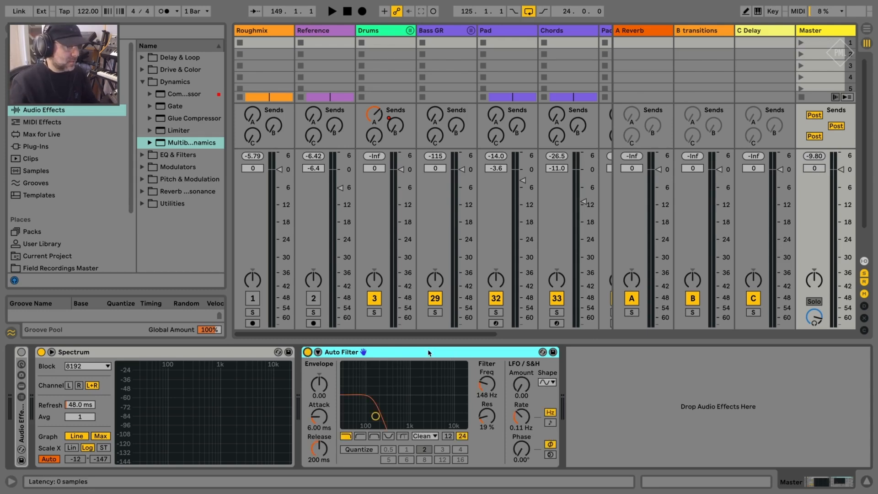
click(832, 32)
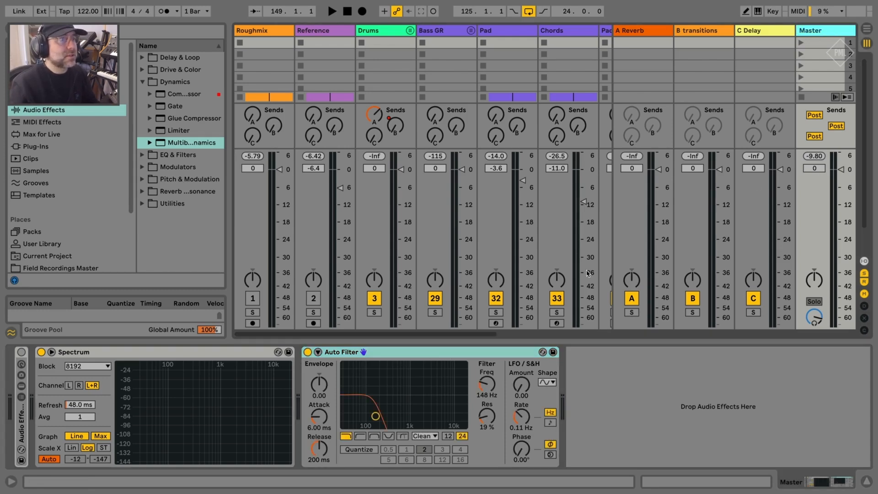
key(Tab)
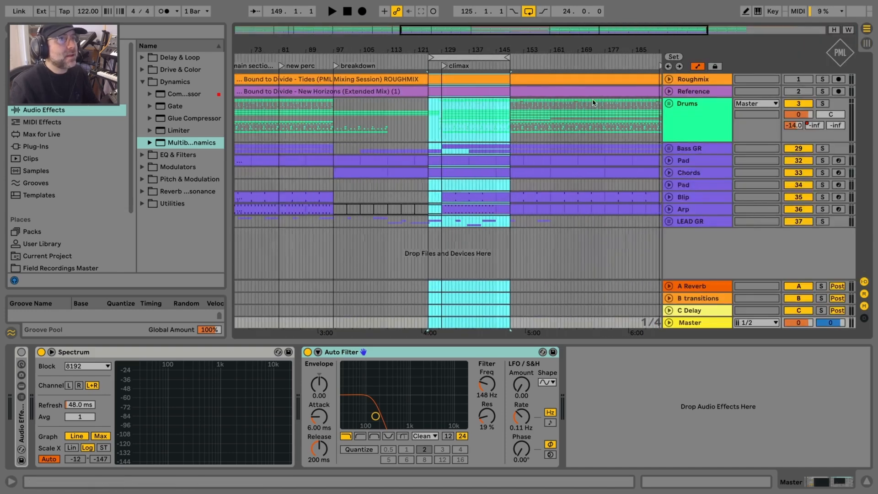
Step: Solo the Reference track and move the 24-bar loop to start at bar 150 during playback
click(823, 92)
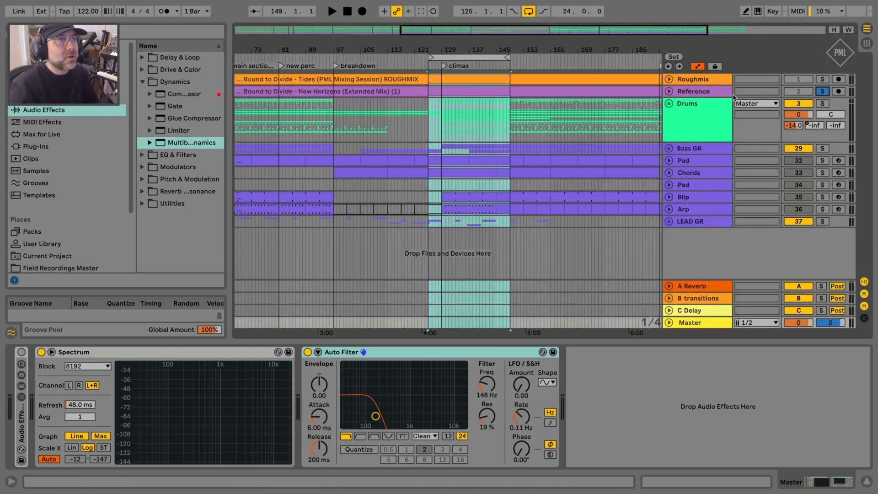
click(487, 59)
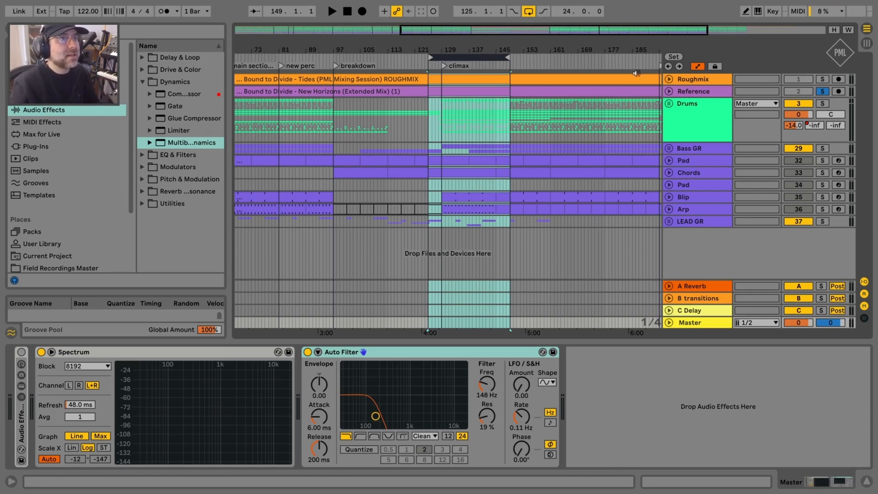
click(710, 92)
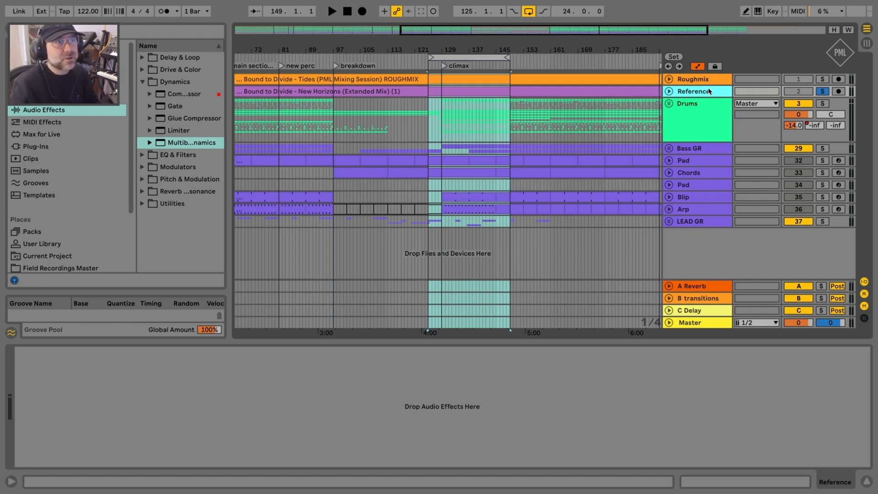
key(space)
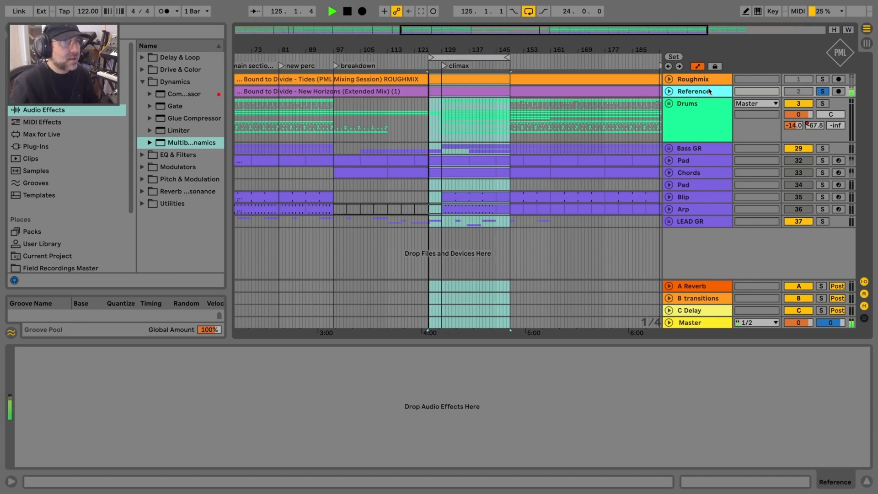
key(Tab)
key(Tab)
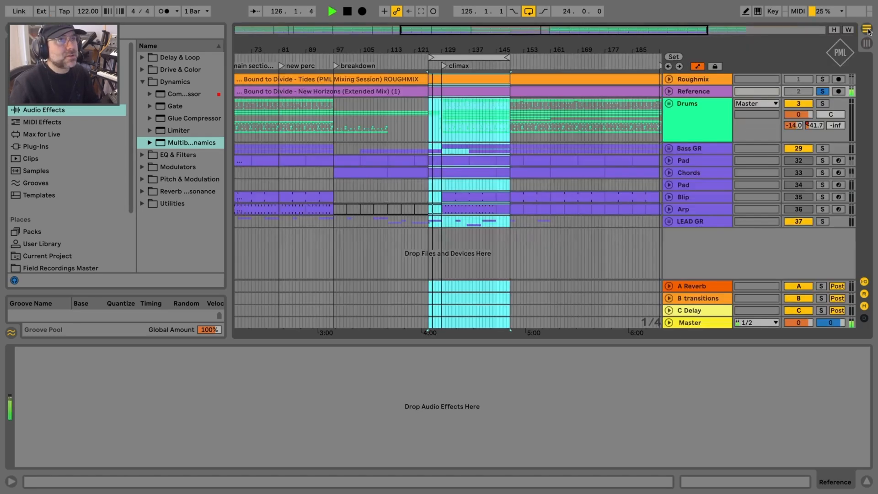
drag(476, 57, 527, 55)
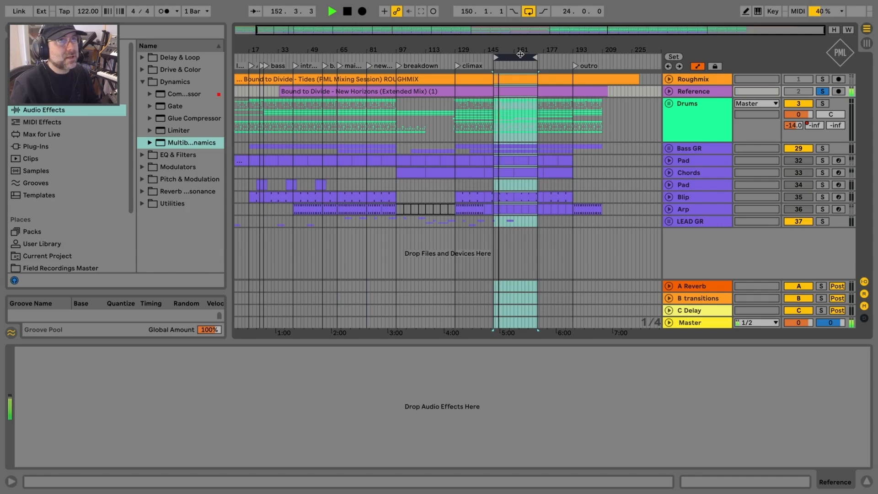
Step: Compare the low-passed mix with the Reference track by alternating the Reference solo, ending with the solo off and playback stopped
click(822, 92)
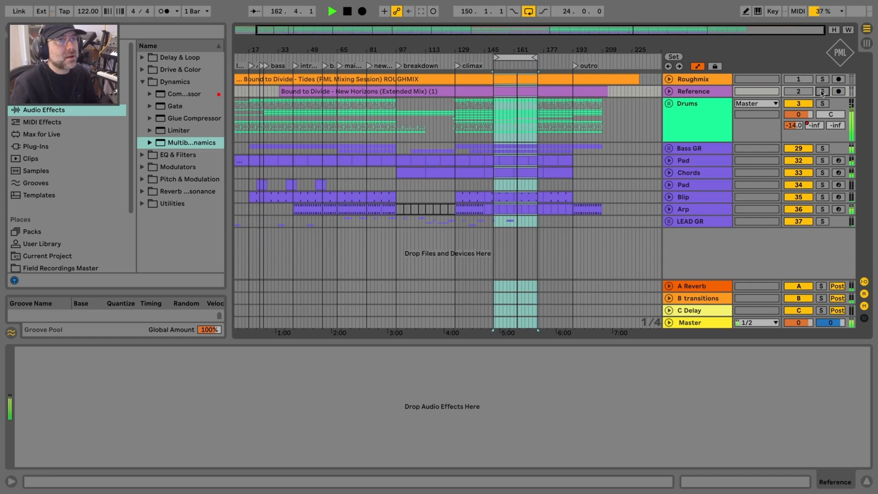
click(822, 93)
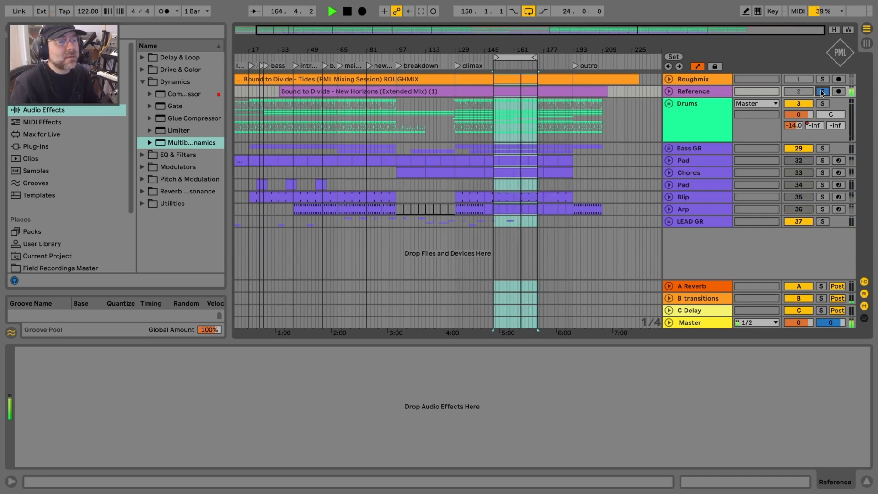
click(822, 92)
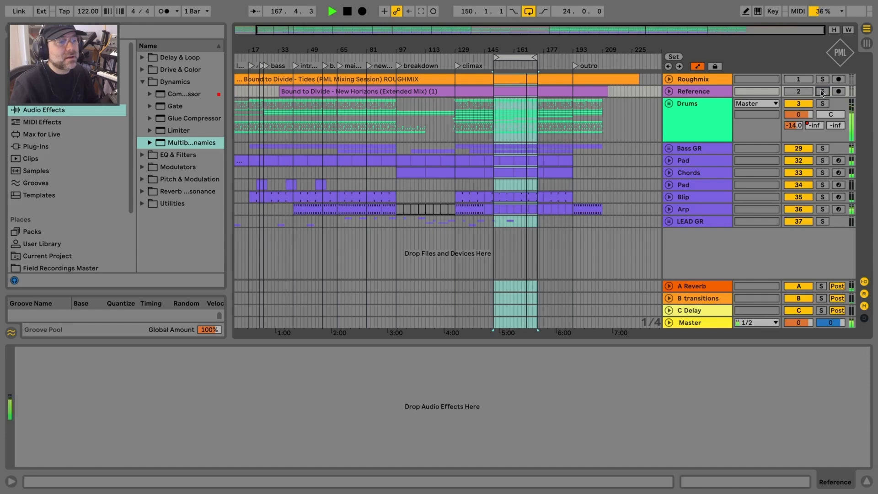
click(823, 93)
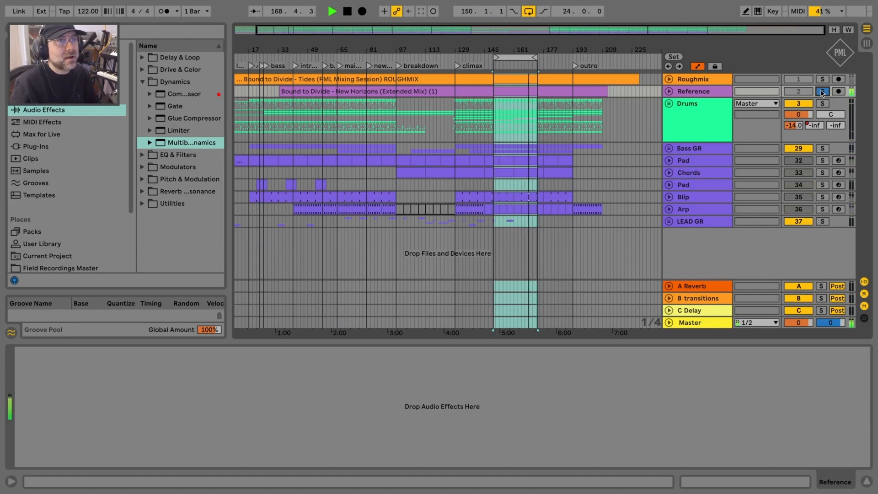
click(822, 92)
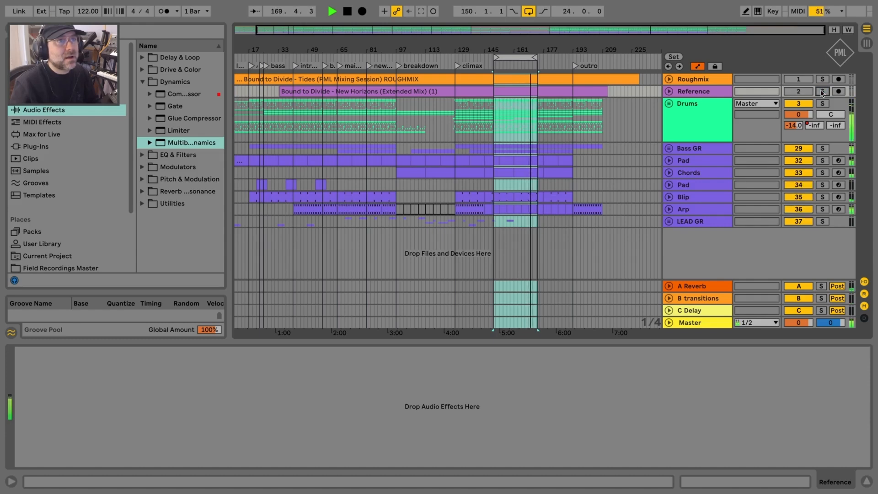
click(822, 92)
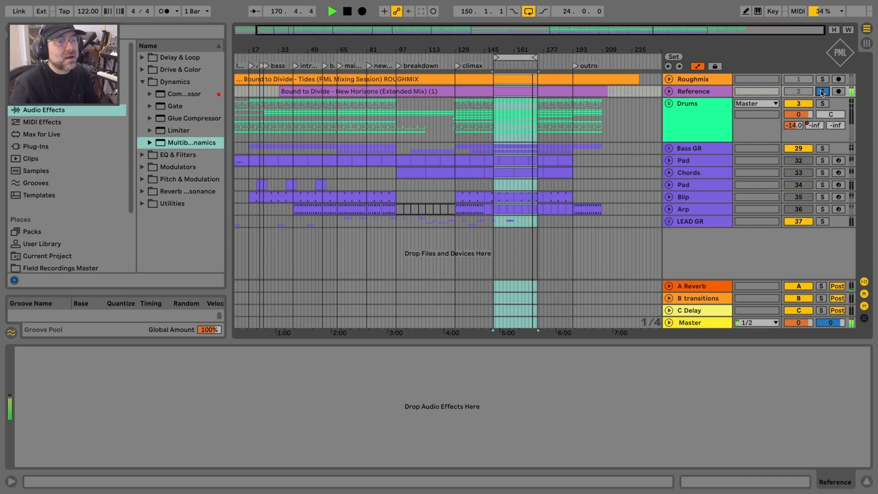
click(822, 93)
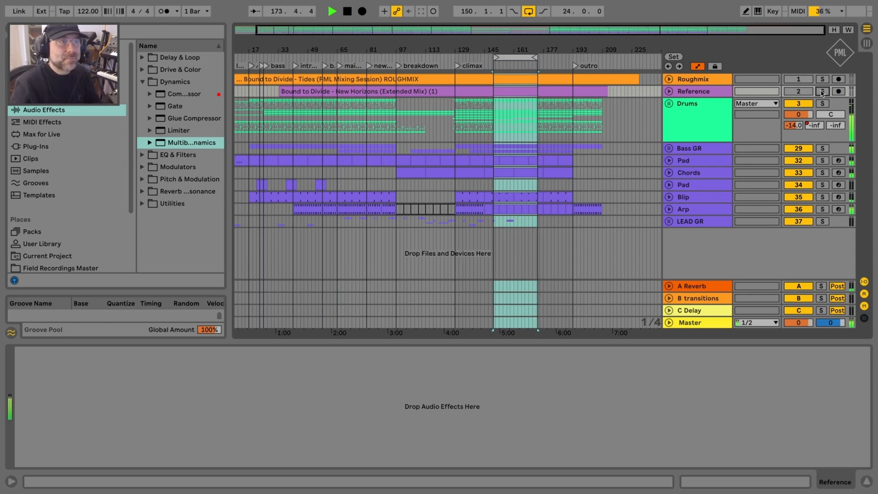
key(space)
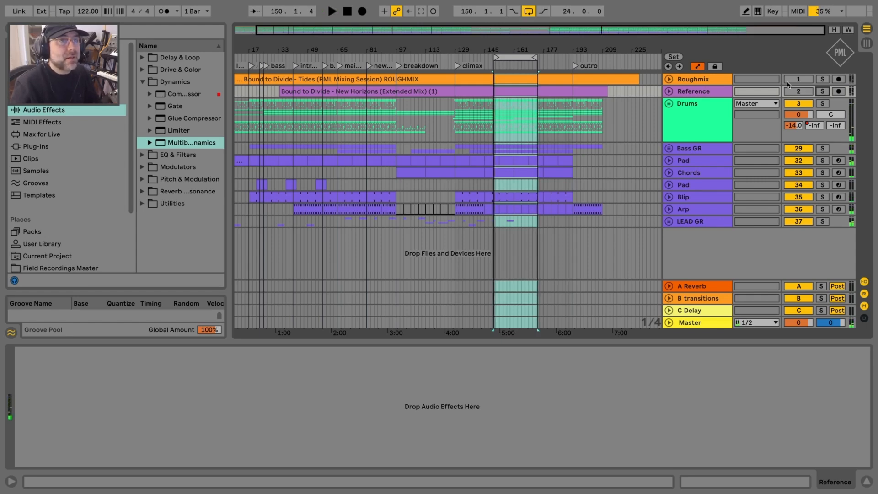
Step: Disable the Master track's Auto Filter and play the bar 150 loop full-range, soloing the Reference track for comparison
click(866, 43)
click(829, 26)
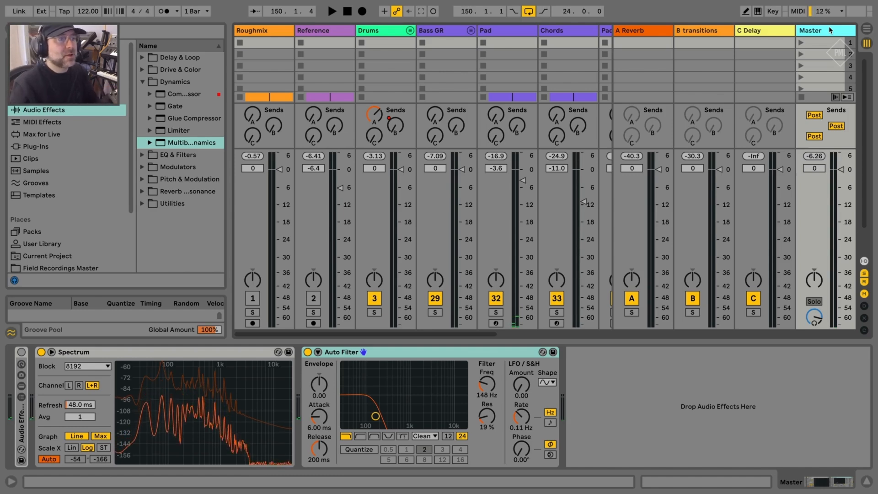
click(306, 354)
key(space)
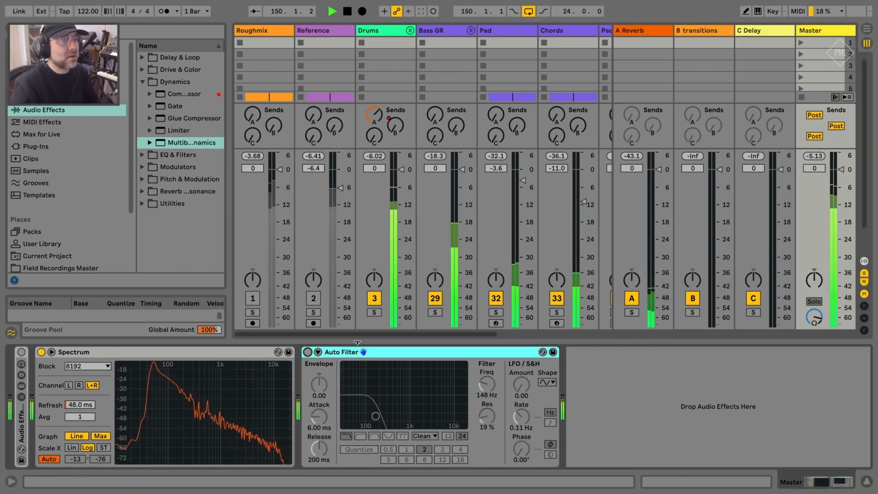
click(868, 29)
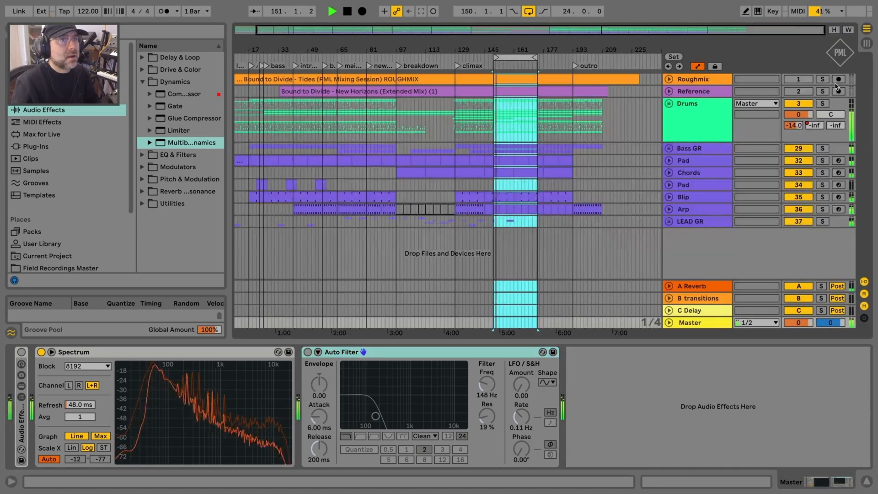
click(823, 91)
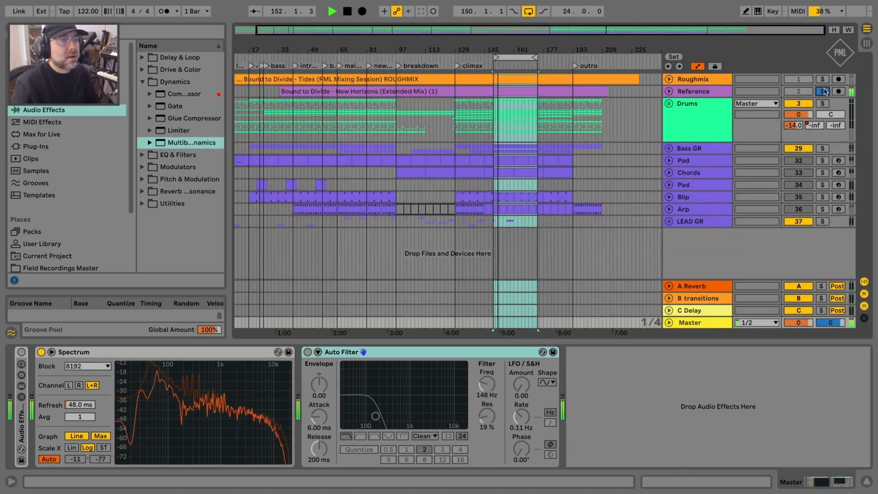
Step: Compare the full-range mix with the Reference track by toggling its solo, ending with the solo off and playback stopped
click(823, 92)
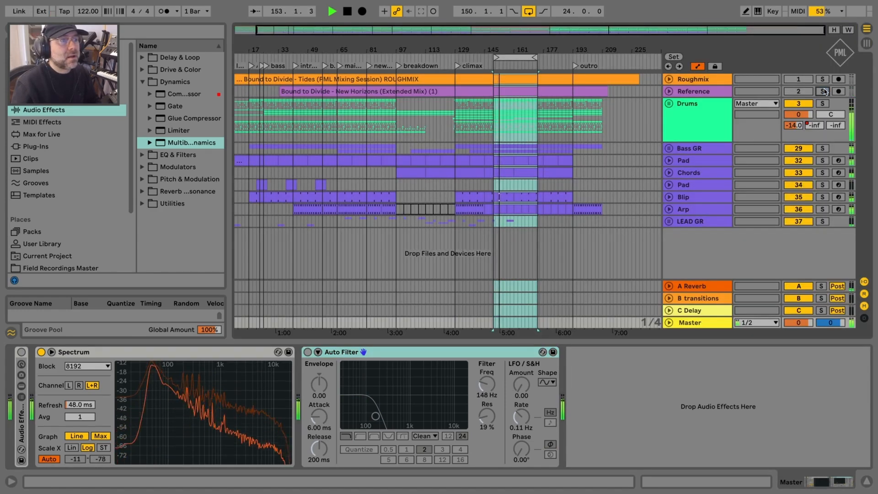
click(824, 91)
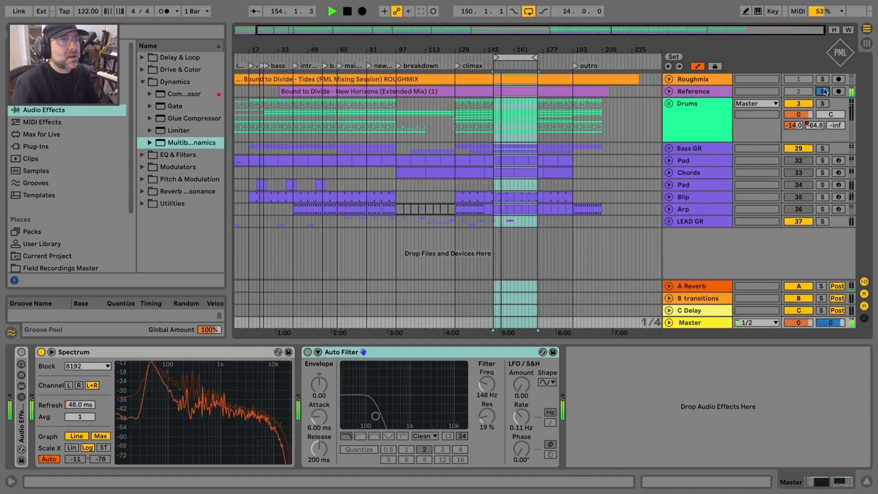
click(824, 91)
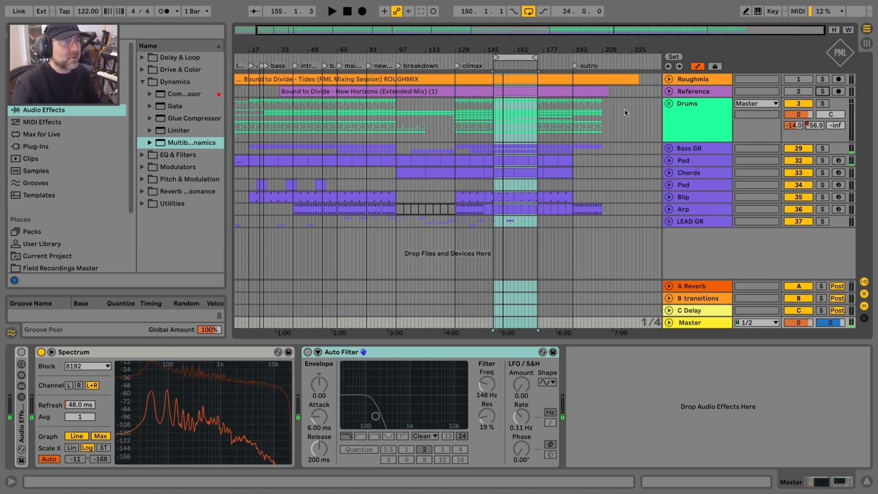
Step: Solo the Reference track and set a 6-bar loop starting at bar 17, at the Actual Intro
click(703, 107)
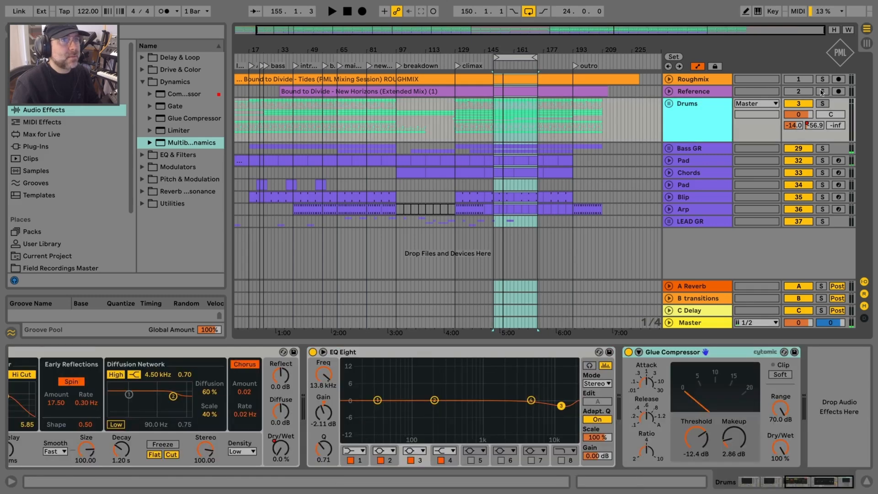
click(822, 92)
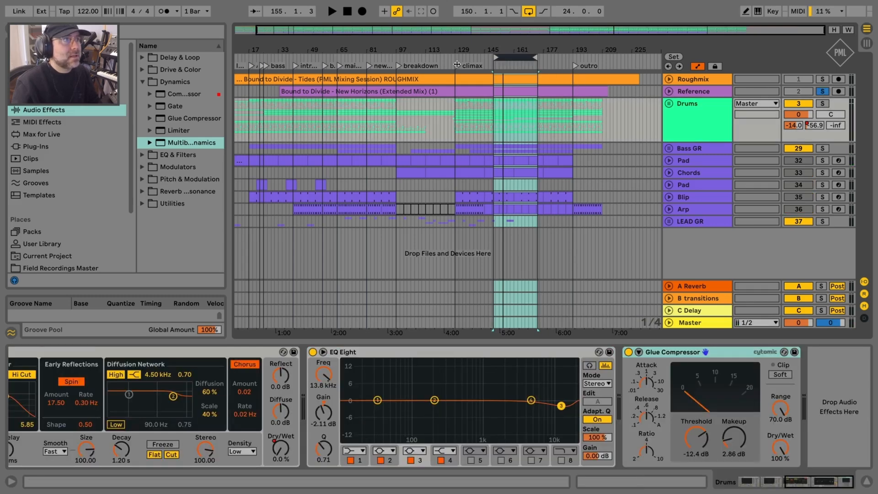
drag(504, 57, 318, 88)
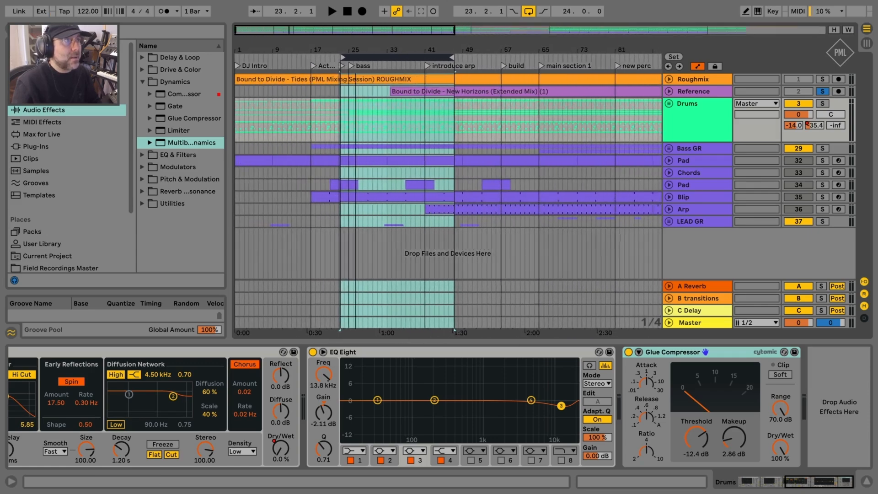
mouse_move(355, 51)
mouse_down()
mouse_move(284, 57)
mouse_move(356, 56)
mouse_up()
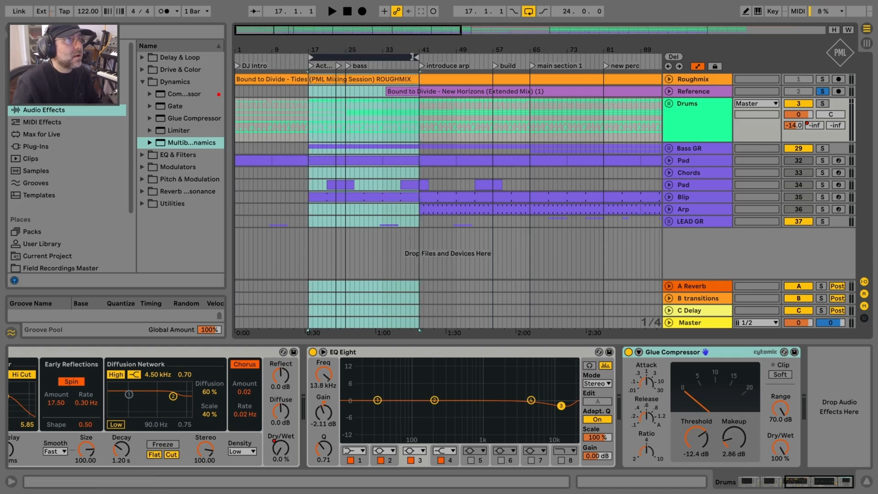
drag(414, 57, 328, 56)
click(329, 57)
Step: Solo the Roughmix track and play the 6-bar loop from bar 25, at the bass section
click(824, 81)
key(space)
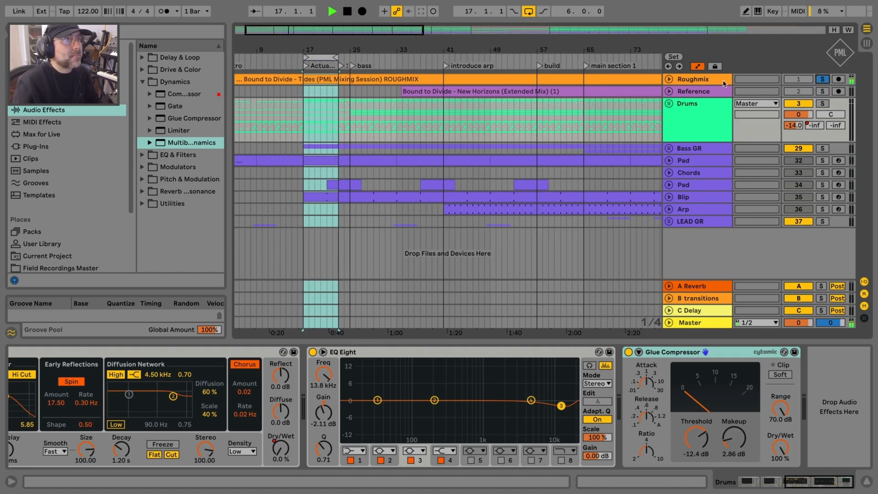
drag(321, 57, 368, 58)
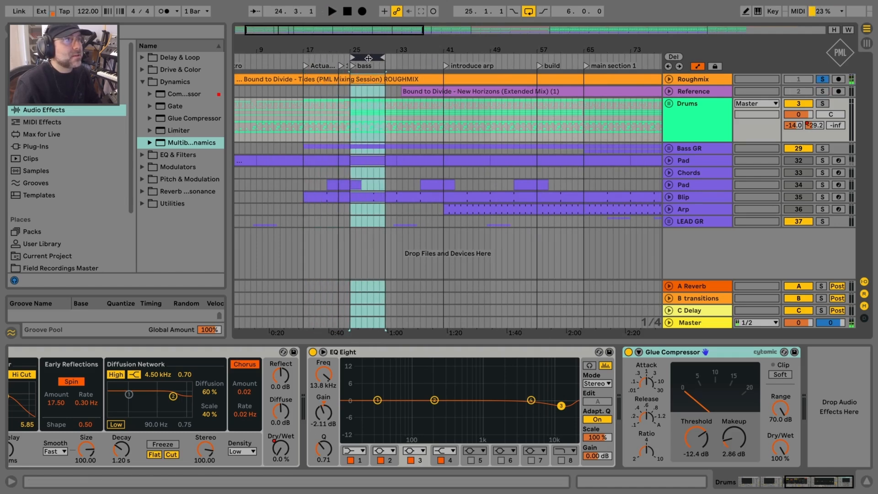
key(space)
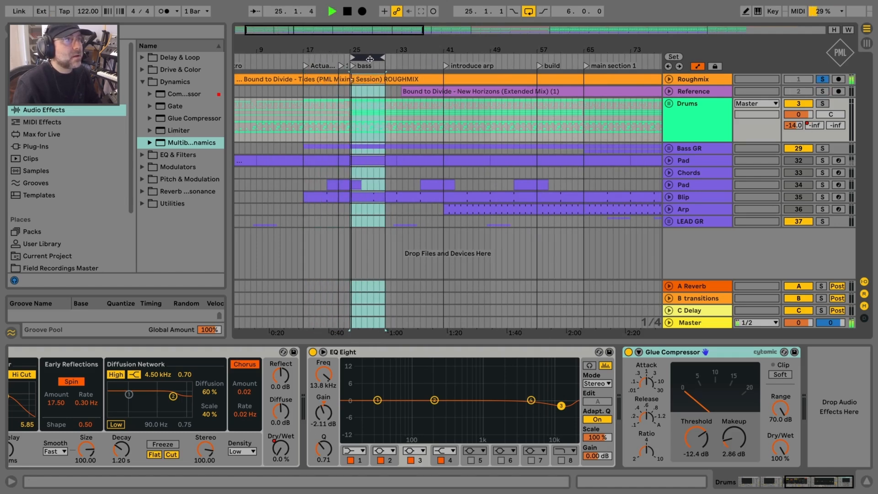
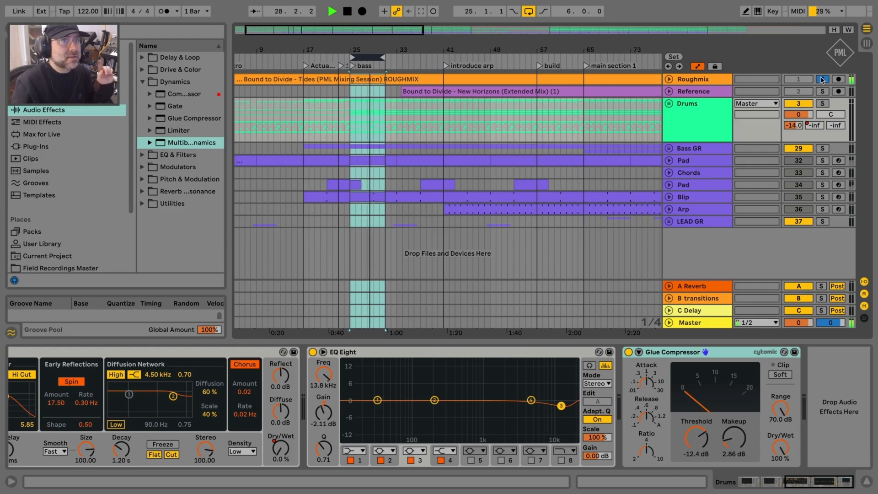
Step: Compare the current mix with the rough mix over the bar 25 loop by repeatedly toggling the Roughmix solo
click(823, 79)
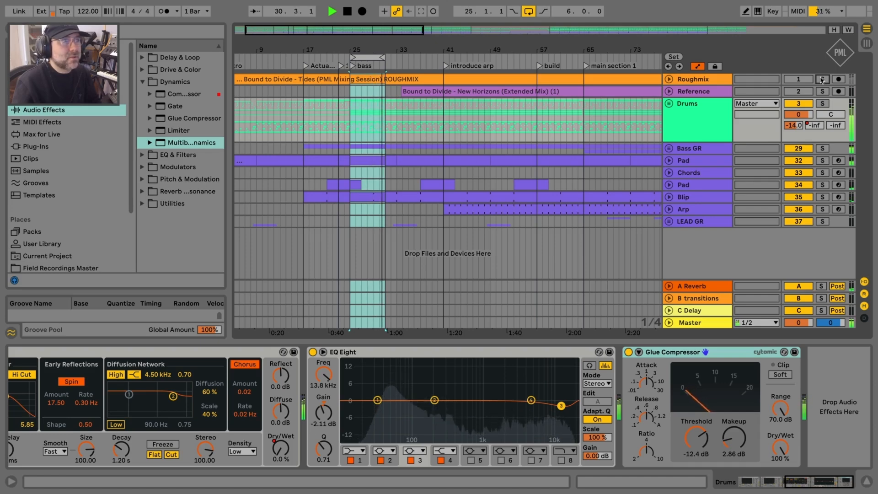
click(822, 80)
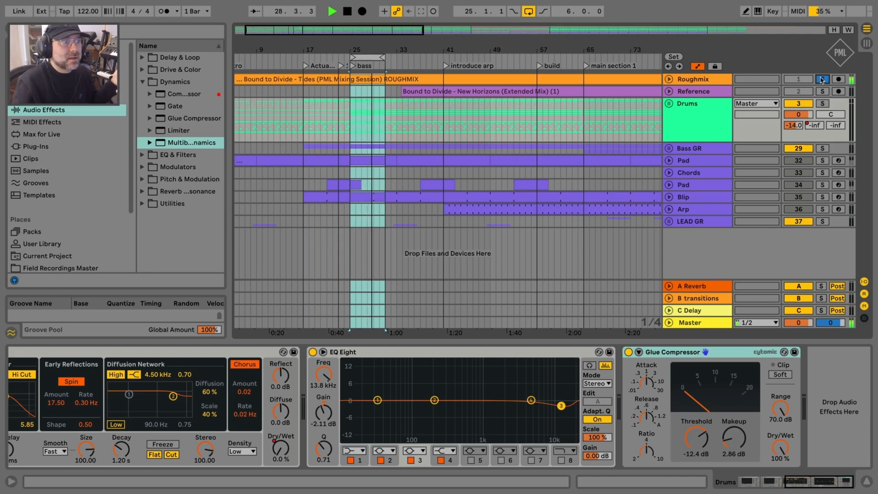
click(823, 79)
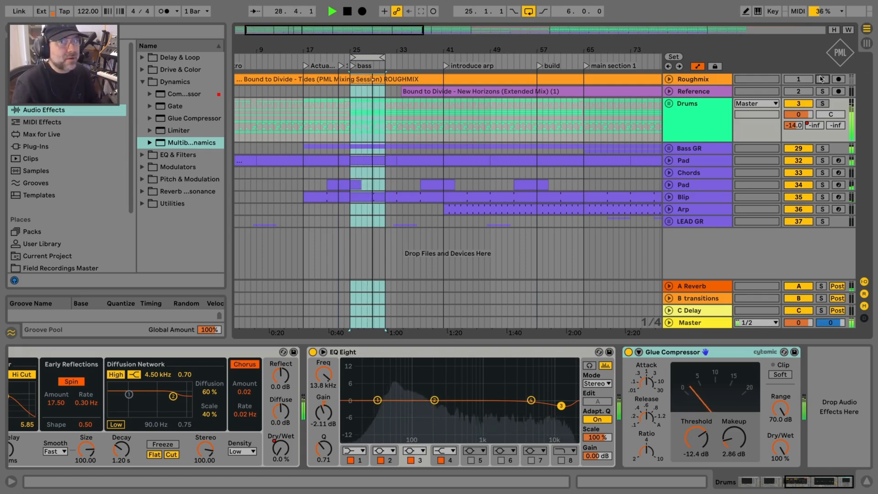
click(822, 79)
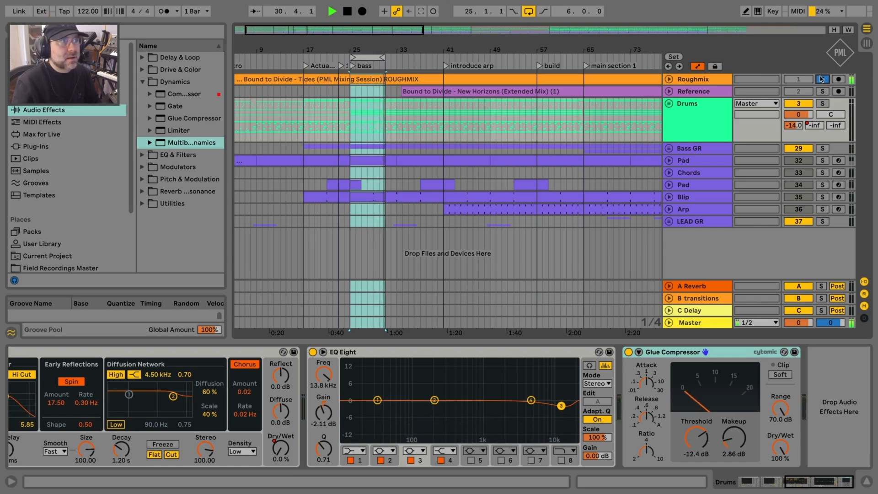
click(822, 79)
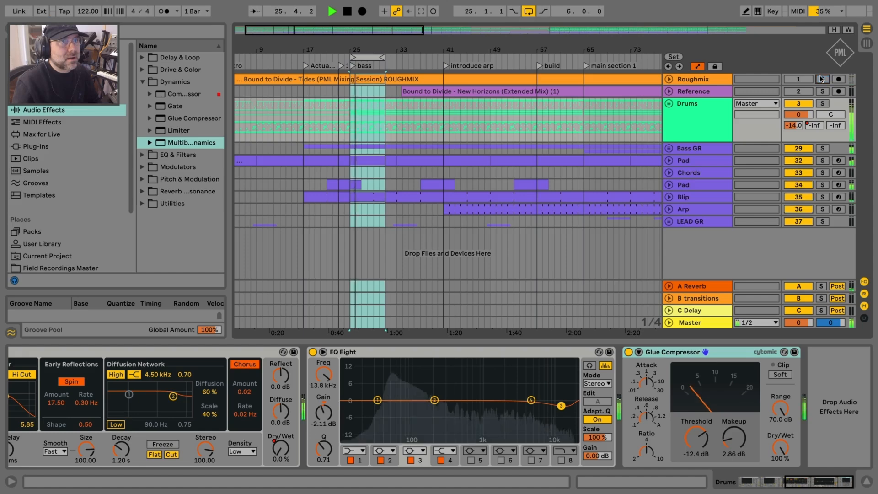
click(822, 79)
click(822, 79)
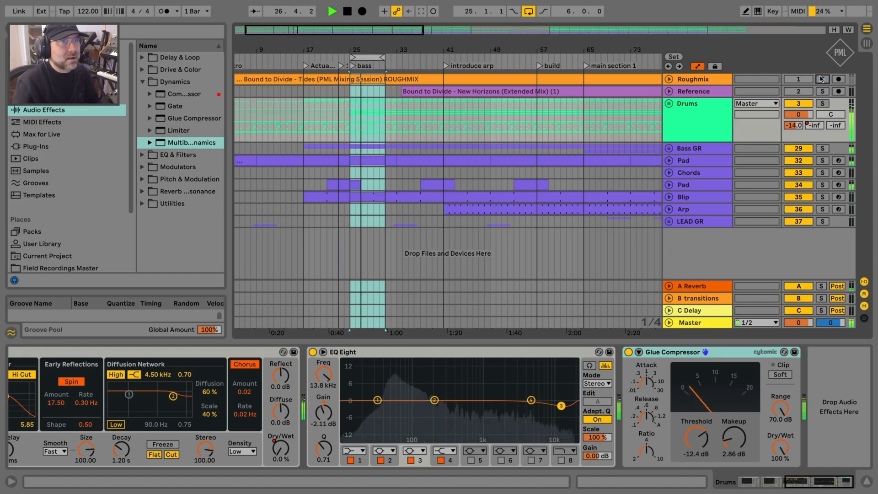
click(823, 79)
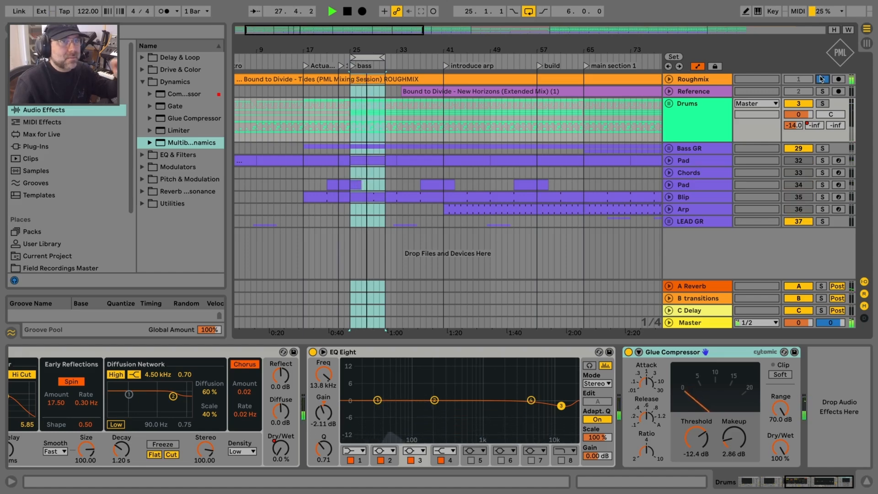
click(822, 79)
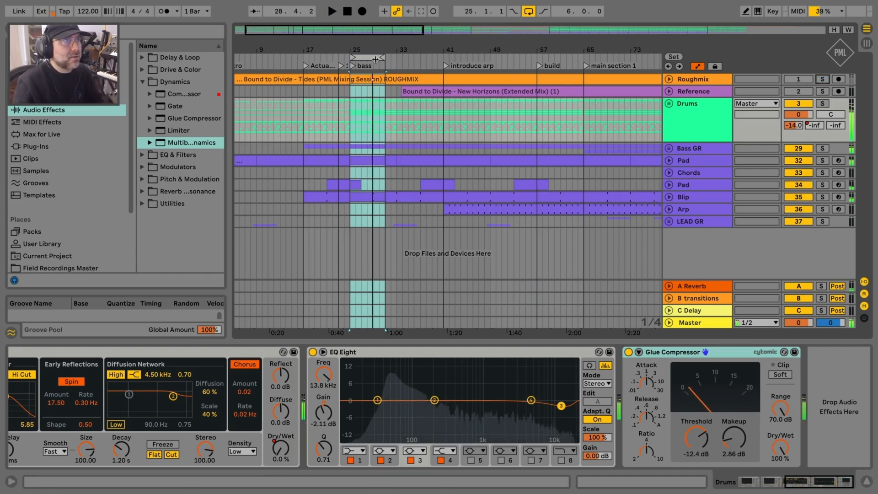
click(822, 79)
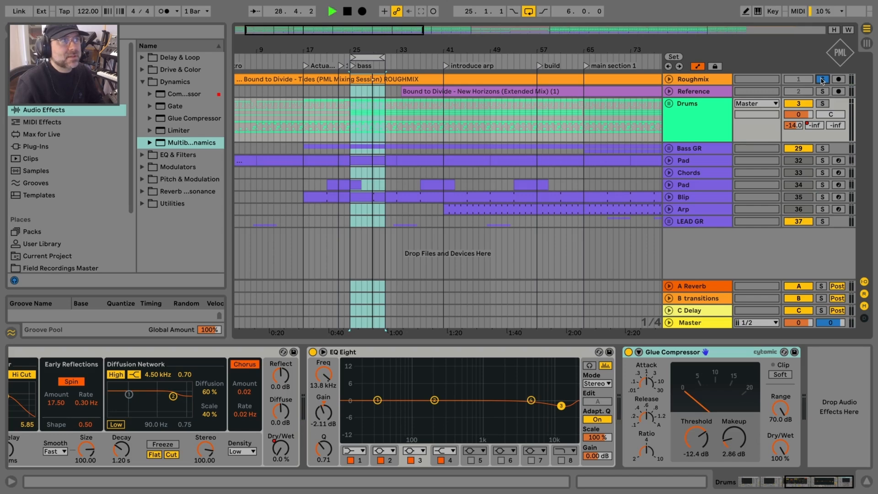
click(822, 80)
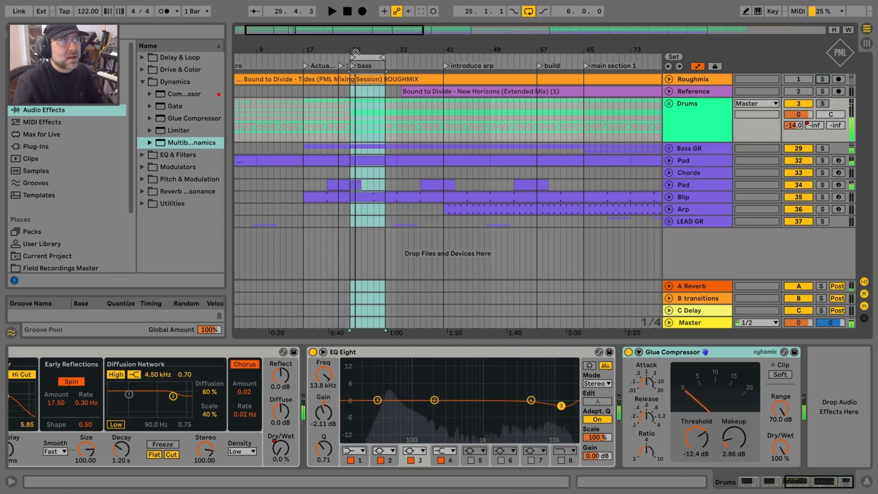
click(822, 80)
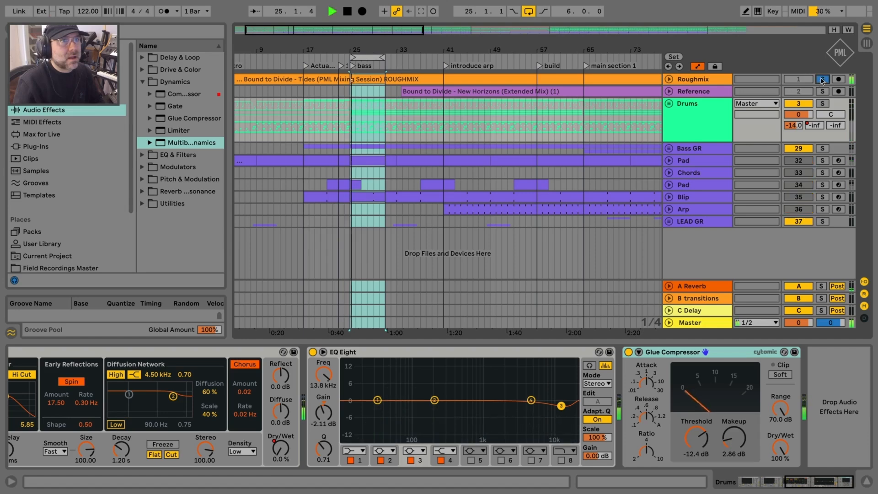
Step: Unfold the Roughmix track with its solo off, and extend the loop from bar 25 to 36 bars
click(669, 79)
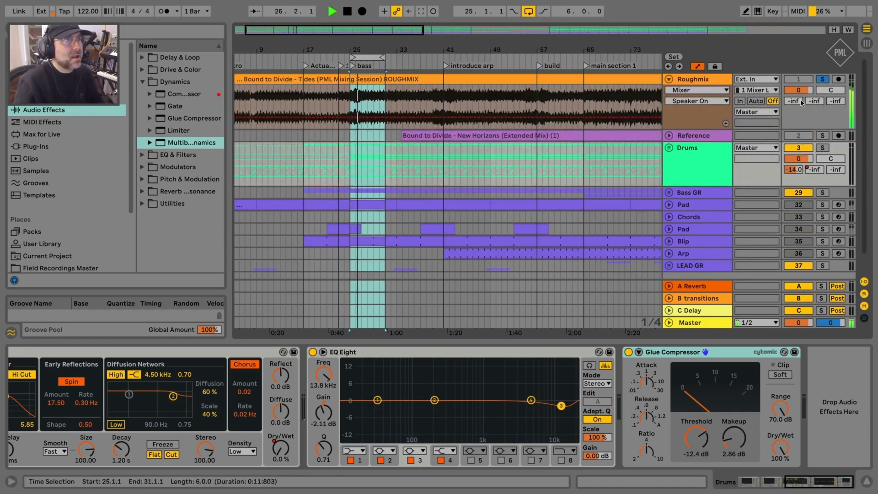
click(822, 79)
click(350, 53)
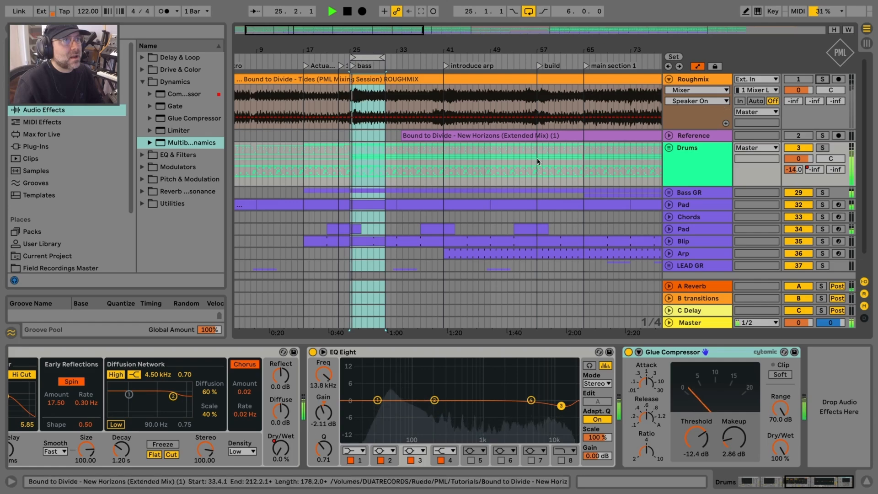
drag(350, 53, 435, 135)
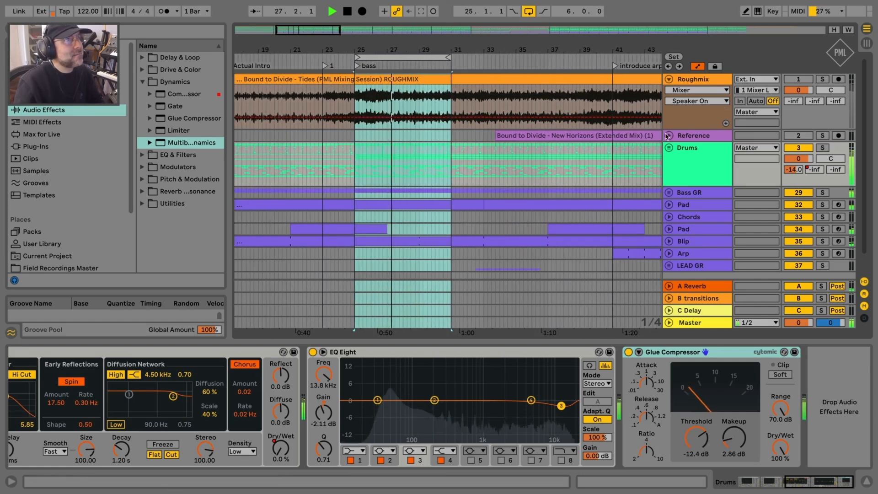
double_click(386, 53)
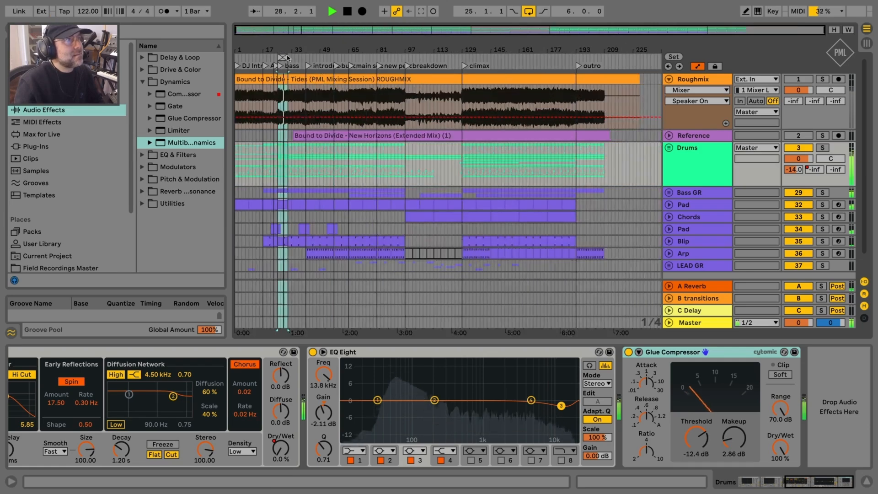
drag(275, 51, 556, 58)
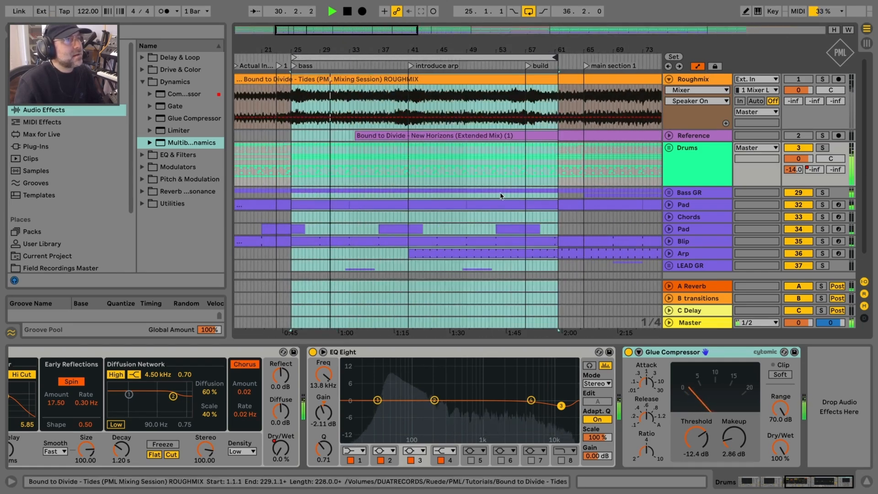
Step: Unfold the second Pad track (track 34) to show the MIDI notes in its clips
scroll(501, 197, down, 1)
click(669, 208)
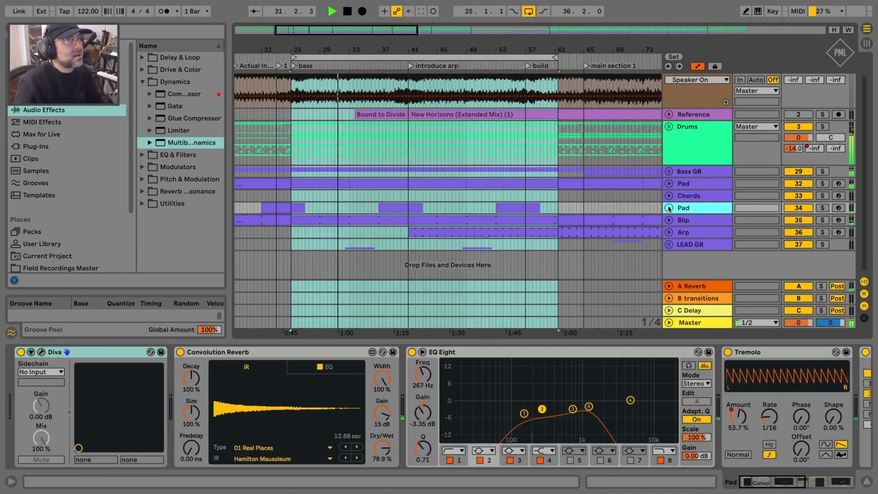
click(668, 209)
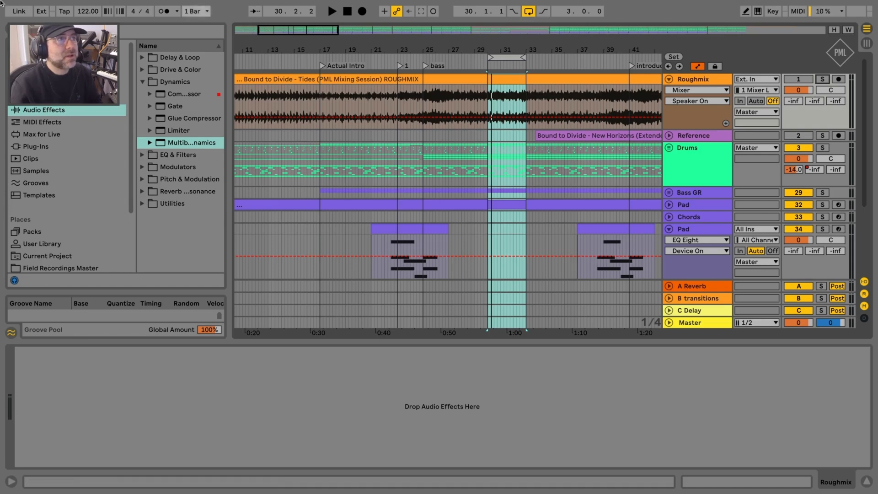
mouse_move(476, 4)
click(611, 5)
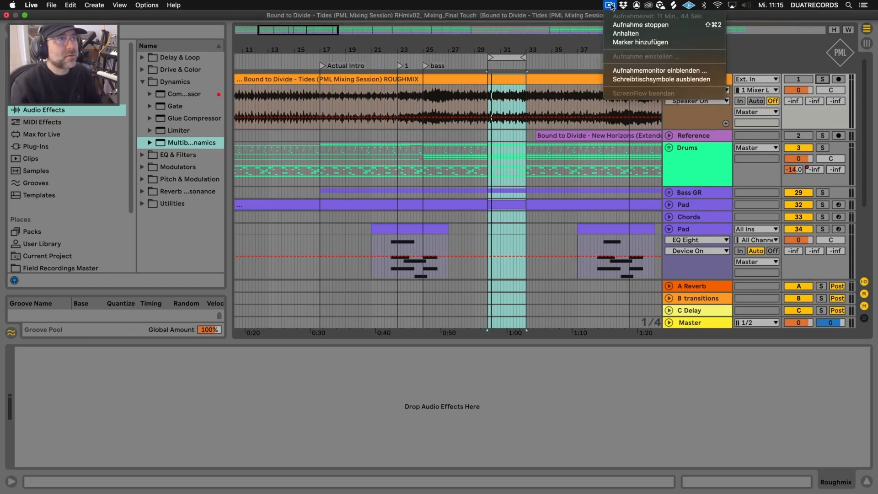
click(418, 17)
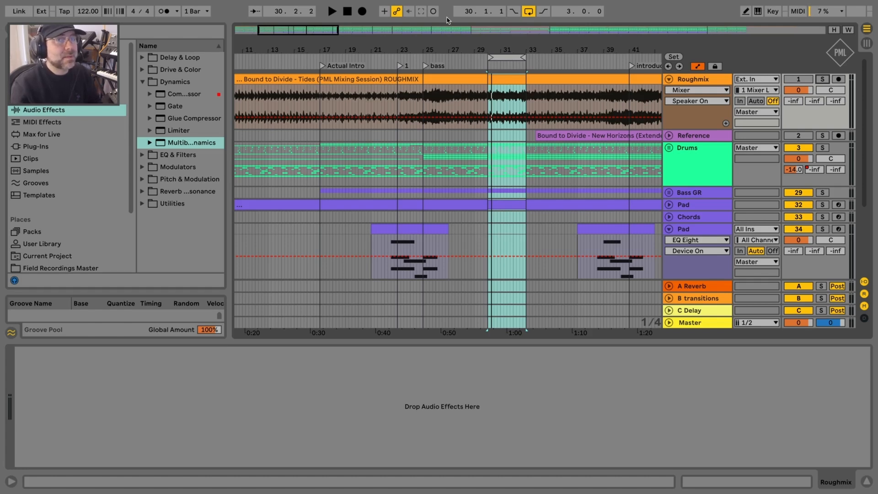
Step: Place the 3-bar loop at bar 30 and play it with the Roughmix track soloed
drag(512, 57, 403, 51)
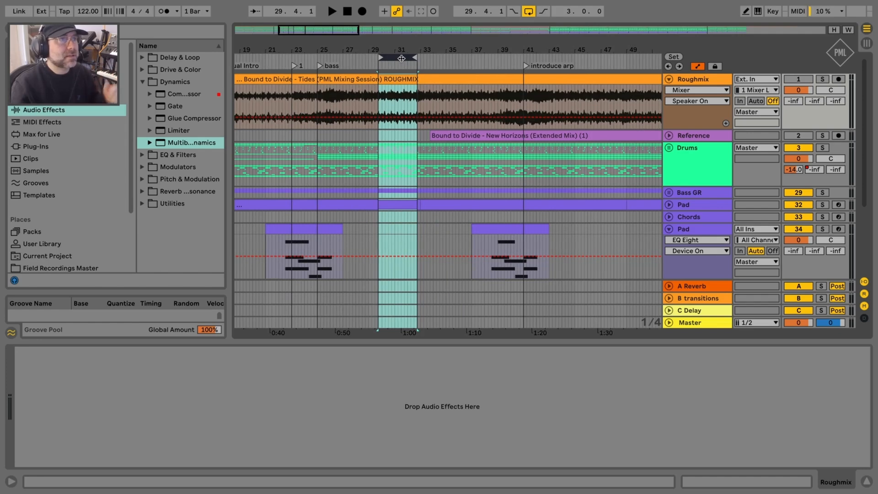
drag(399, 56, 403, 43)
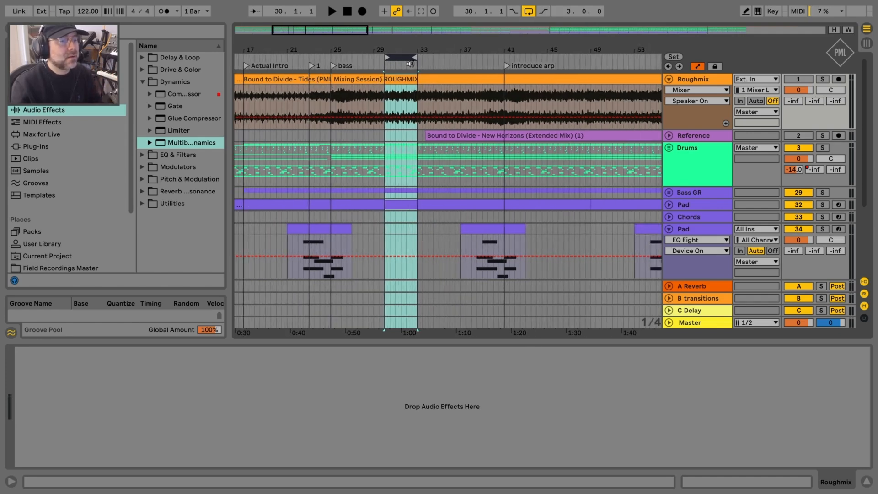
click(823, 79)
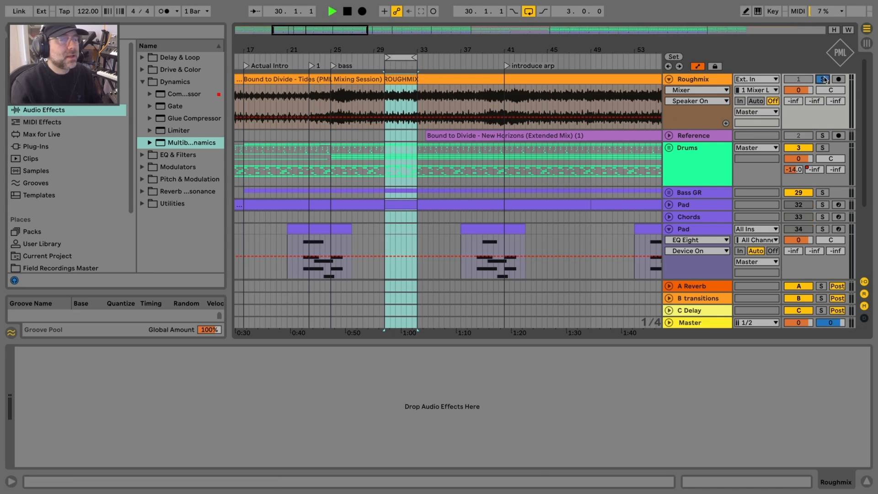
key(space)
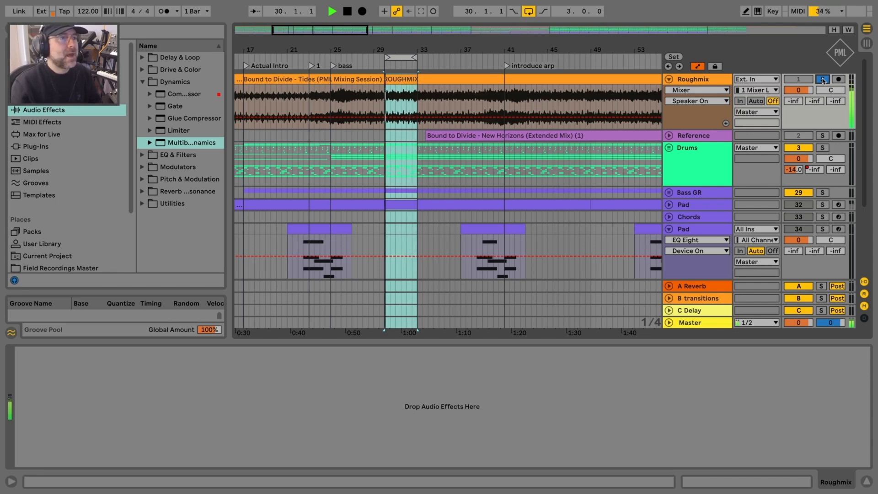
Step: Extend the bar 30 loop to 5 bars and 2 beats, and compare the mix with the rough mix by toggling the Roughmix solo
drag(414, 59, 426, 59)
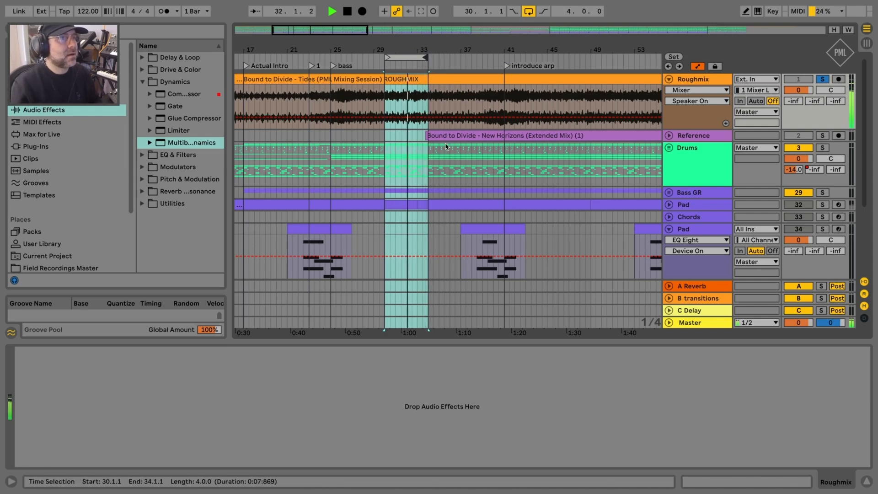
drag(425, 56, 441, 56)
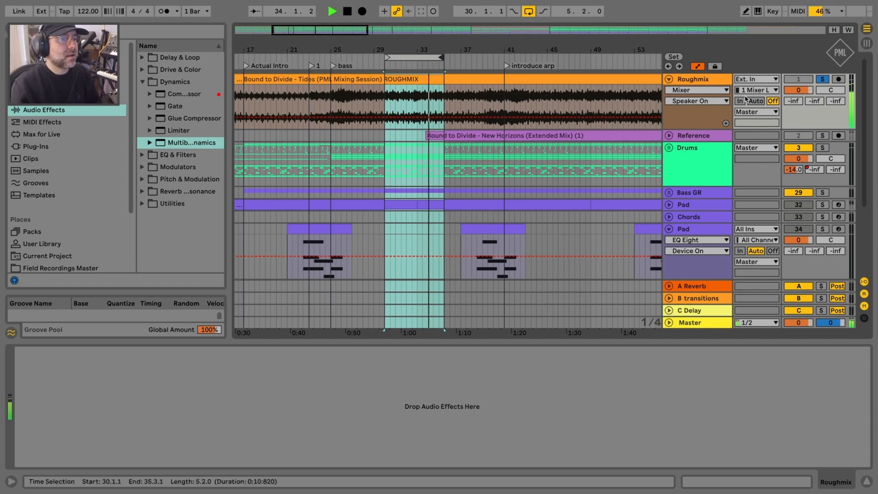
click(822, 80)
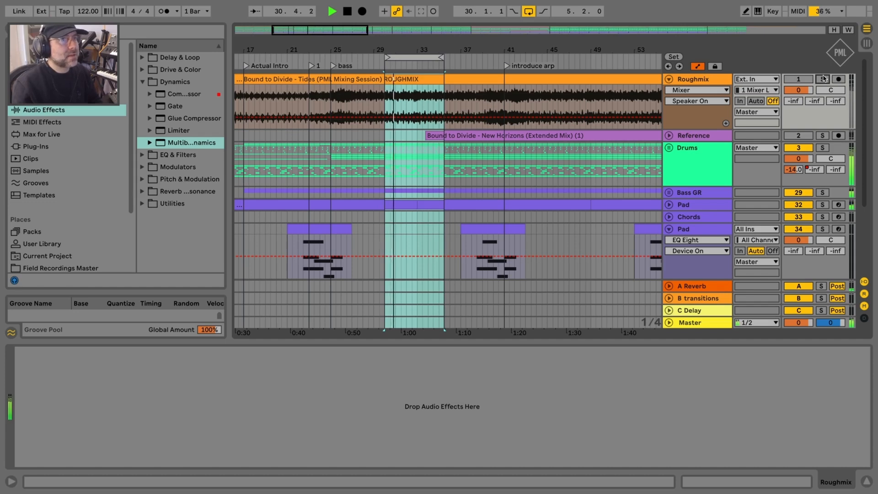
click(823, 78)
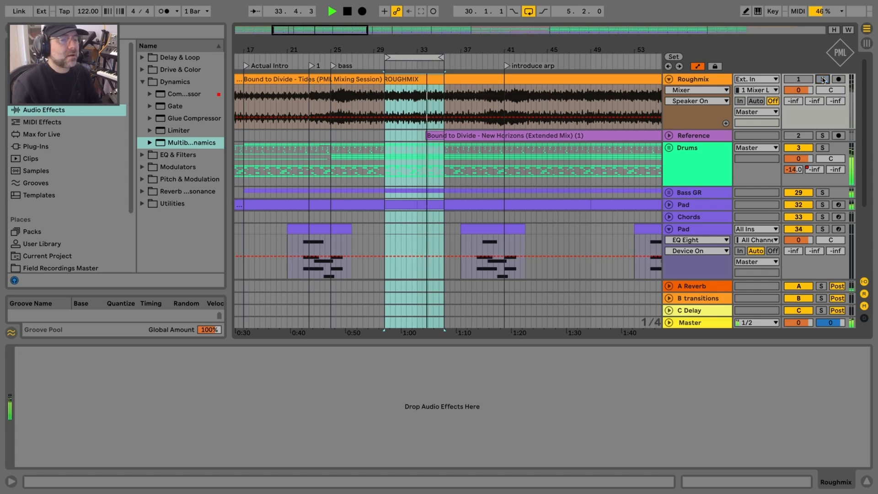
click(823, 79)
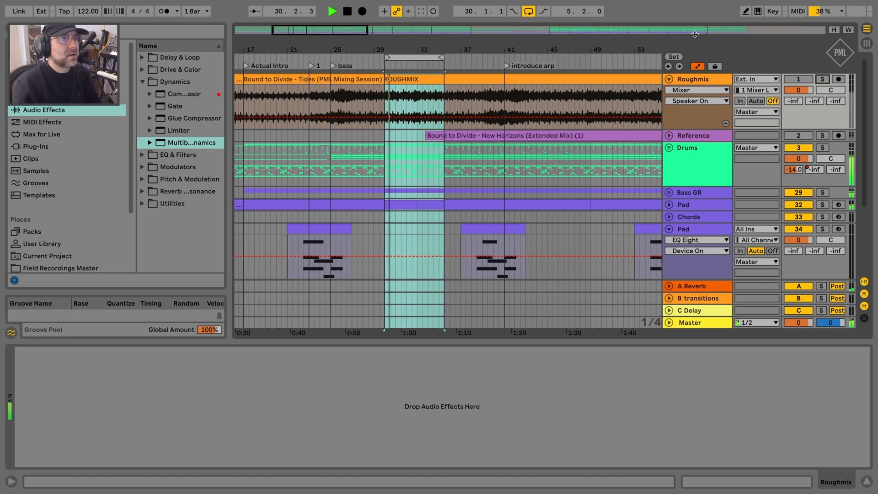
drag(450, 51, 413, 36)
click(826, 80)
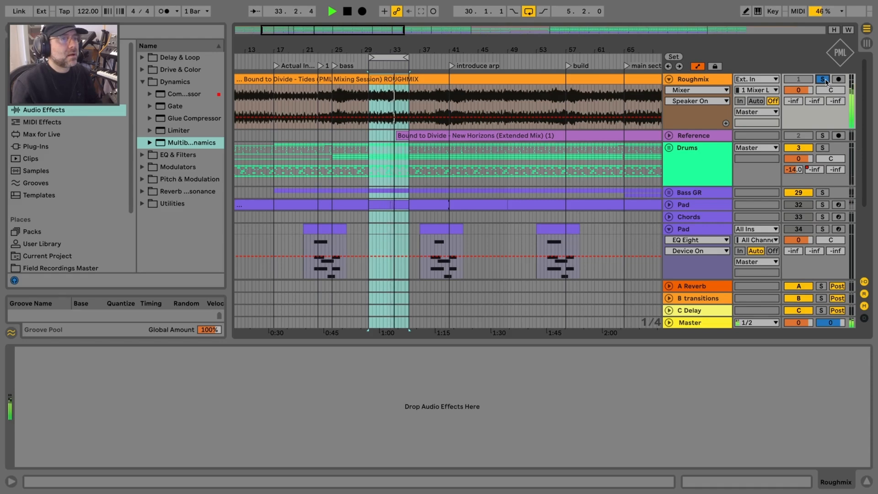
Step: Move the loop into main section 1, starting at bar 68, and play it with the Roughmix track soloed
key(space)
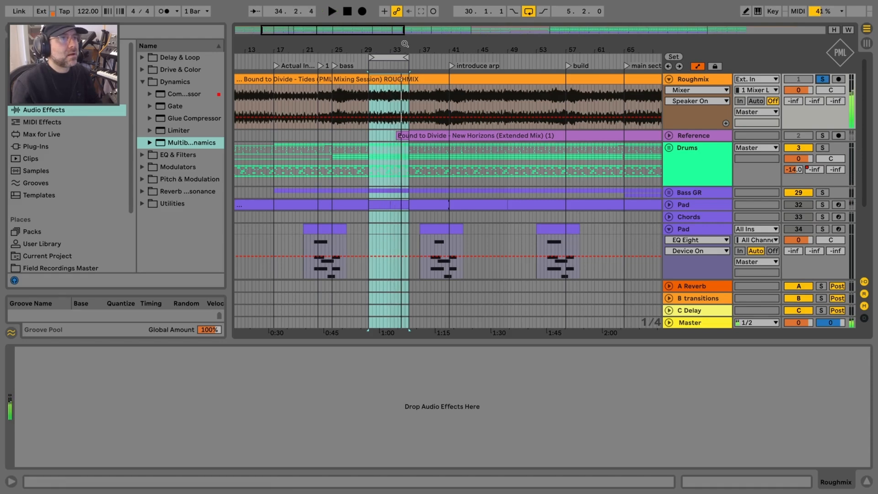
drag(389, 55, 463, 61)
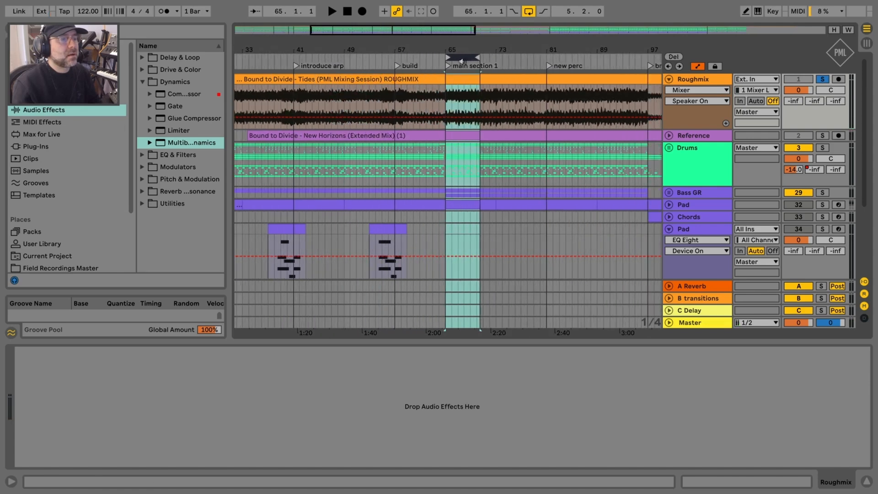
key(space)
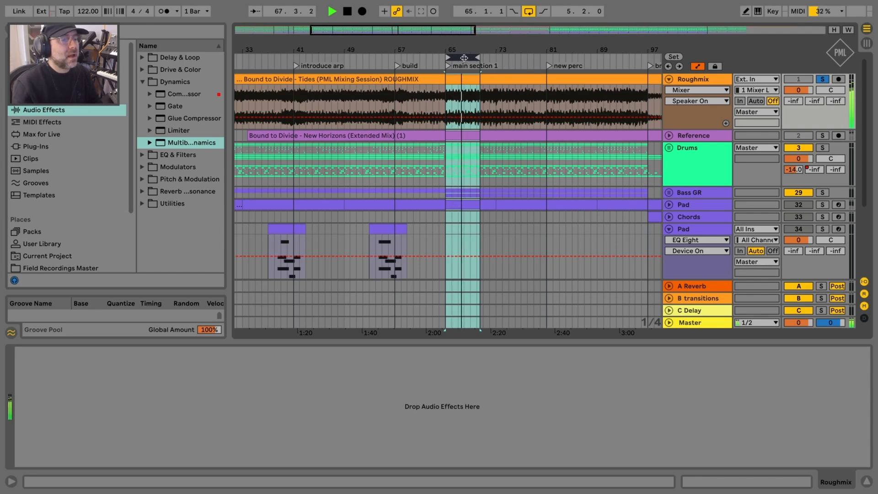
drag(464, 58, 483, 58)
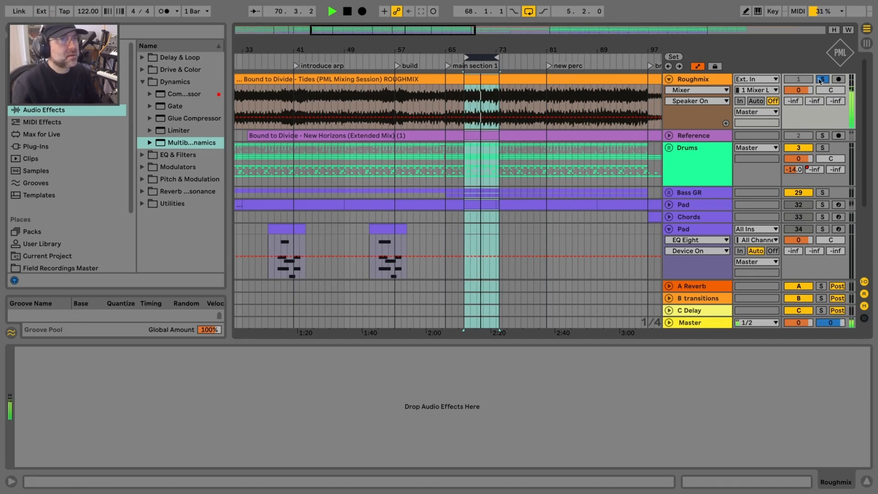
Step: Shorten the main section loop to 5 bars and compare the mix with the rough mix by toggling the Roughmix solo
click(821, 80)
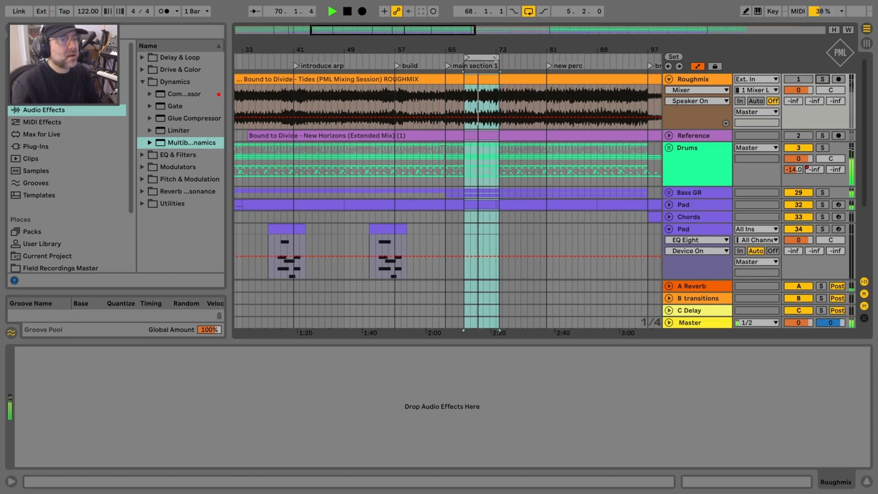
drag(496, 58, 493, 58)
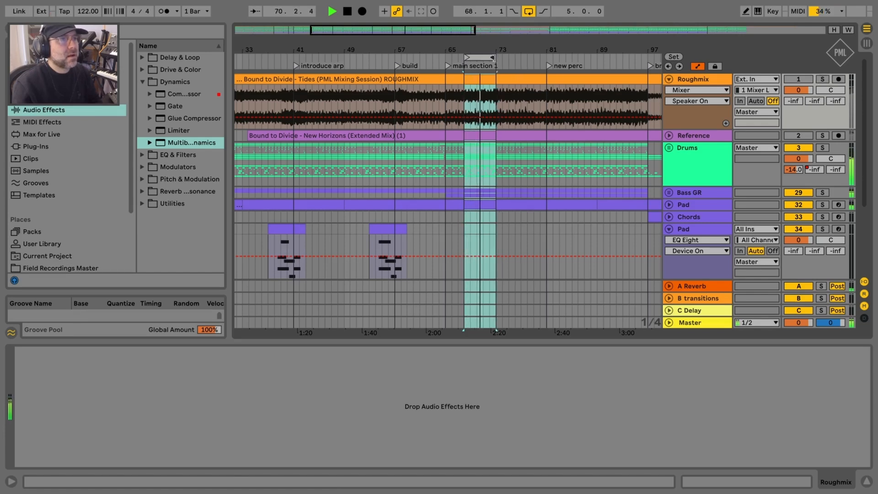
click(822, 80)
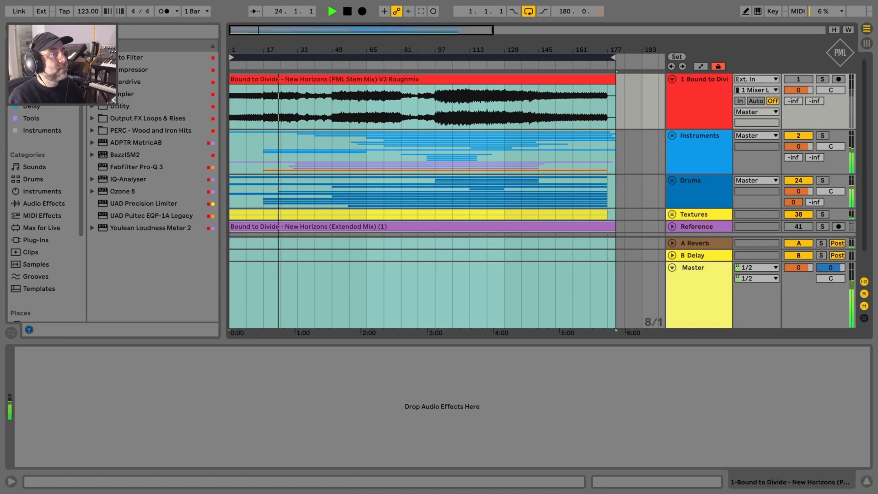
Step: Add a locator at bar 49 in the New Horizons arrangement
drag(331, 50, 336, 62)
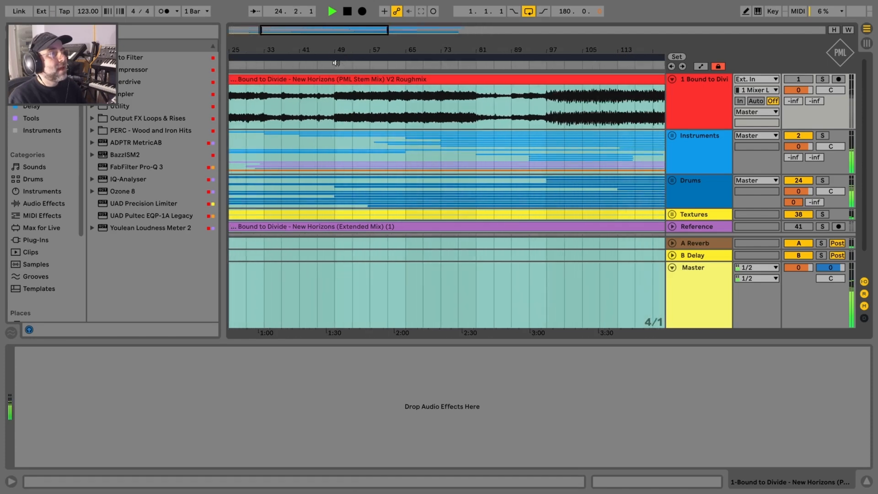
right_click(335, 63)
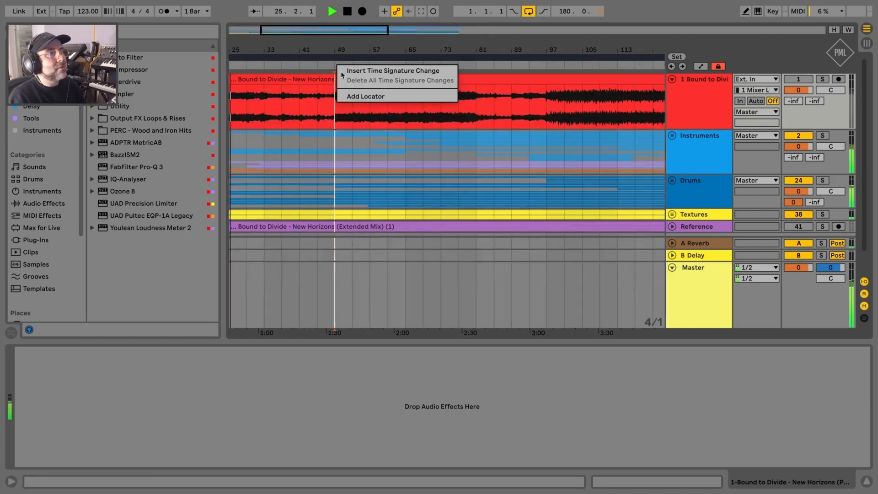
click(371, 97)
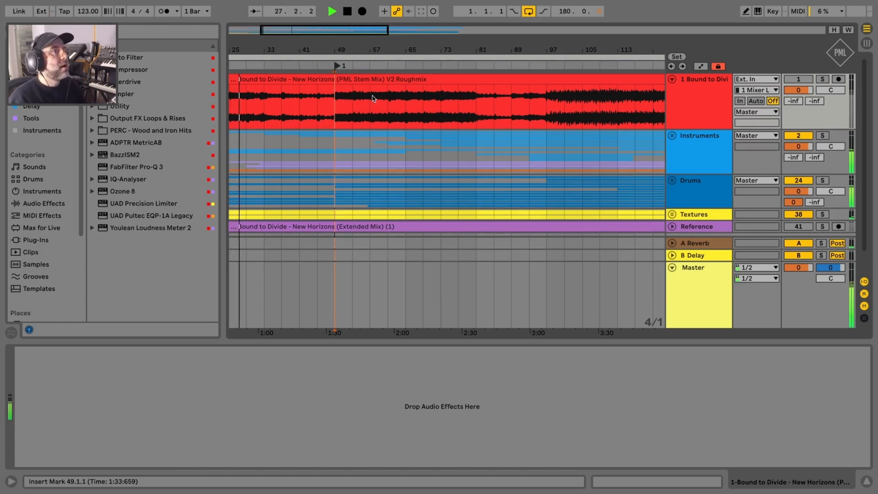
Step: Add a locator named drop at bar 97, where the Roughmix waveform gets louder
drag(377, 52, 403, 65)
right_click(403, 67)
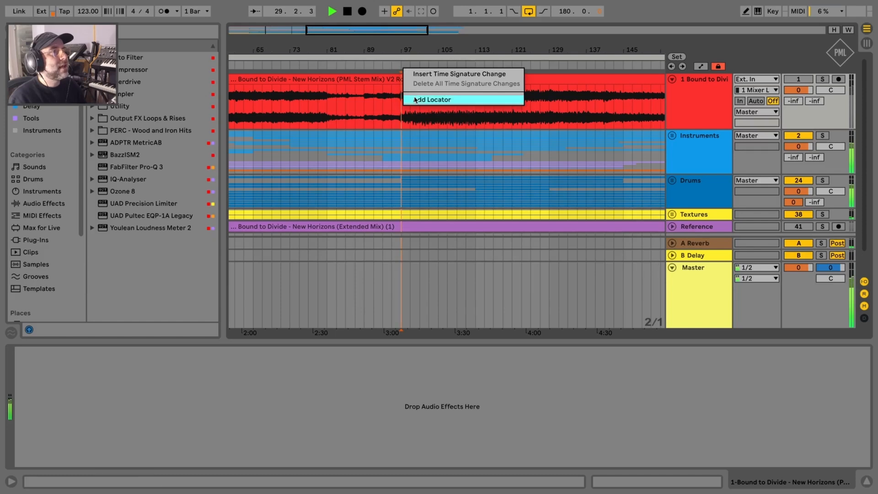
click(419, 99)
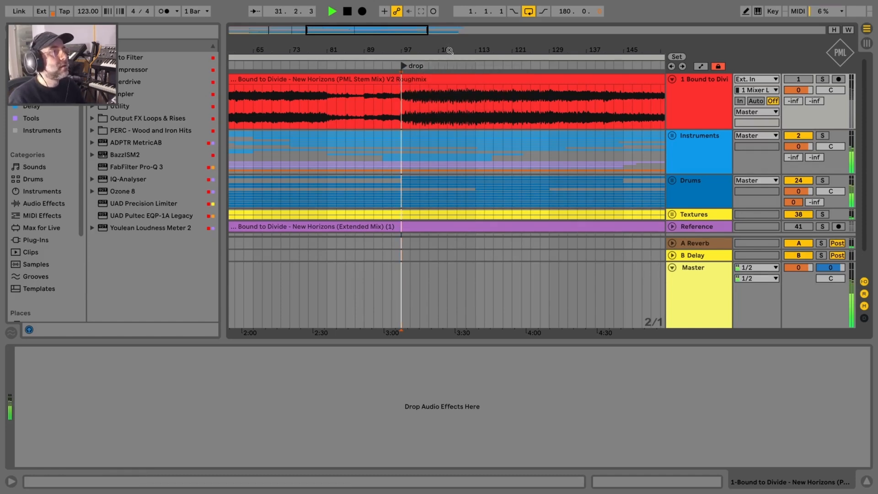
Step: Jump playback to the locator at bar 49
drag(351, 49, 350, 30)
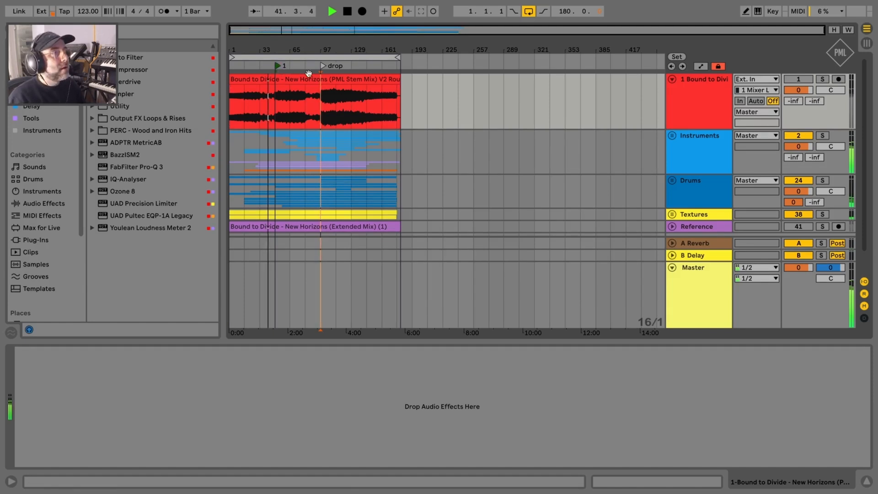
drag(306, 49, 311, 62)
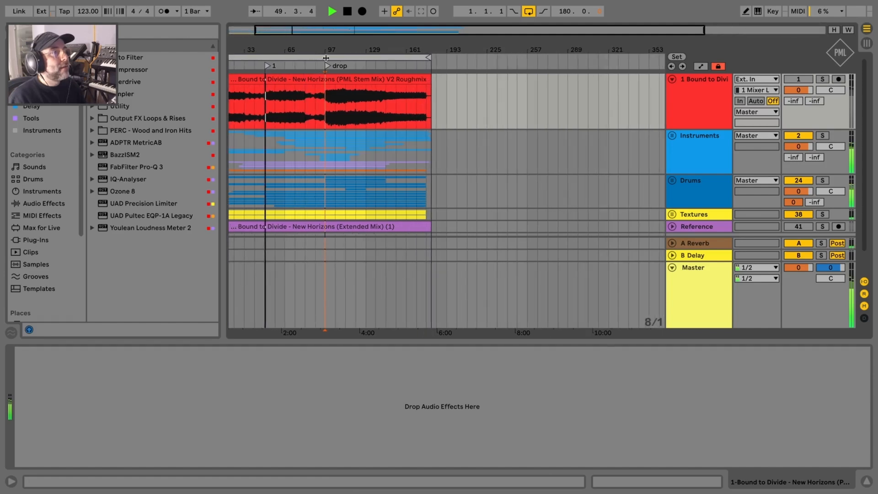